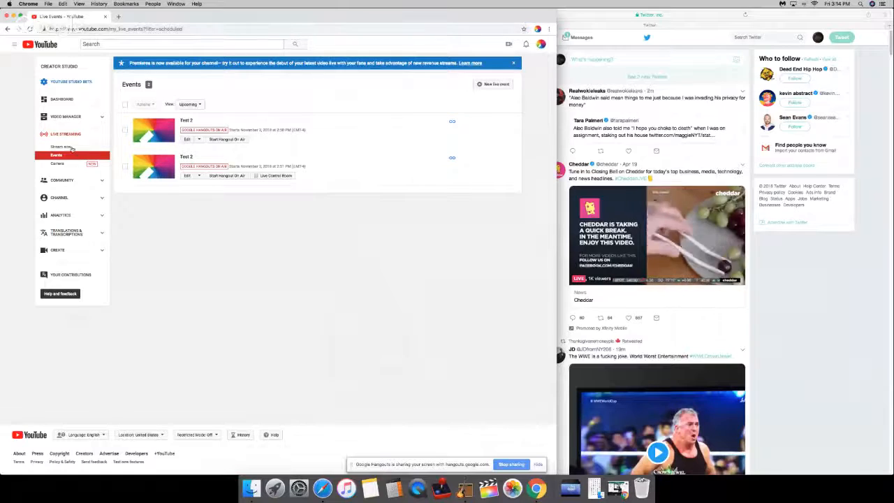
Step: Open the Composing Stream Test event's live dashboard from the Stream now page and look over its status and controls
{"action": "left_click", "coordinate": [72, 149]}
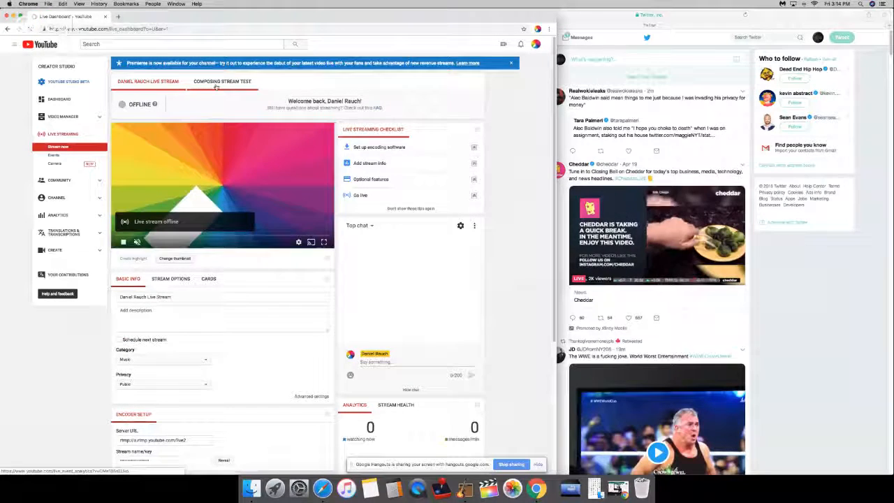
{"action": "left_click", "coordinate": [215, 87]}
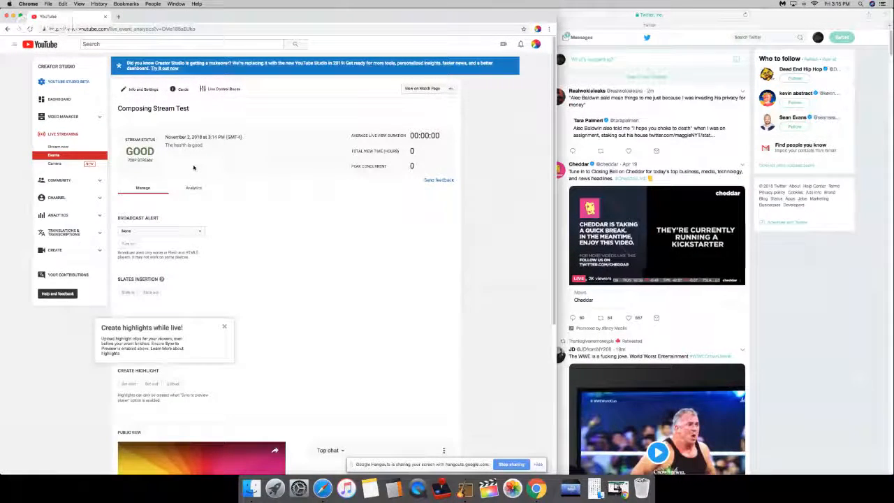
{"action": "scroll", "coordinate": [266, 171], "scroll_direction": "down", "scroll_amount": 2}
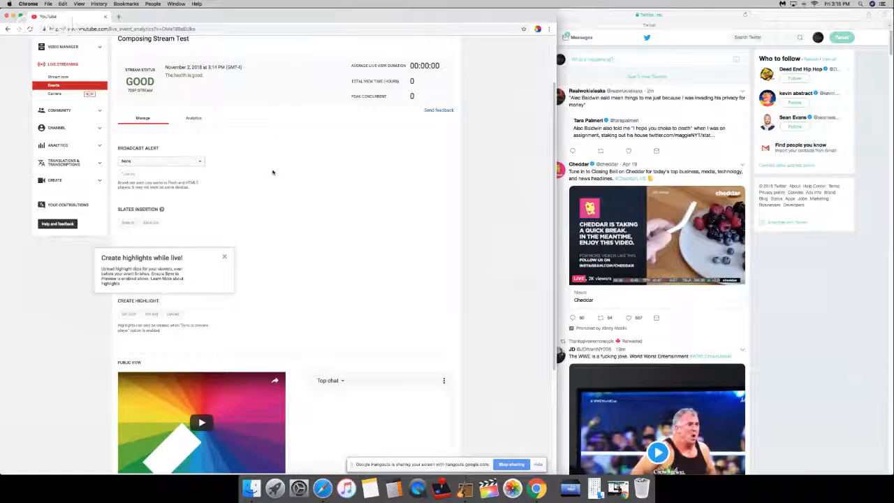
{"action": "scroll", "coordinate": [392, 97], "scroll_direction": "up", "scroll_amount": 2}
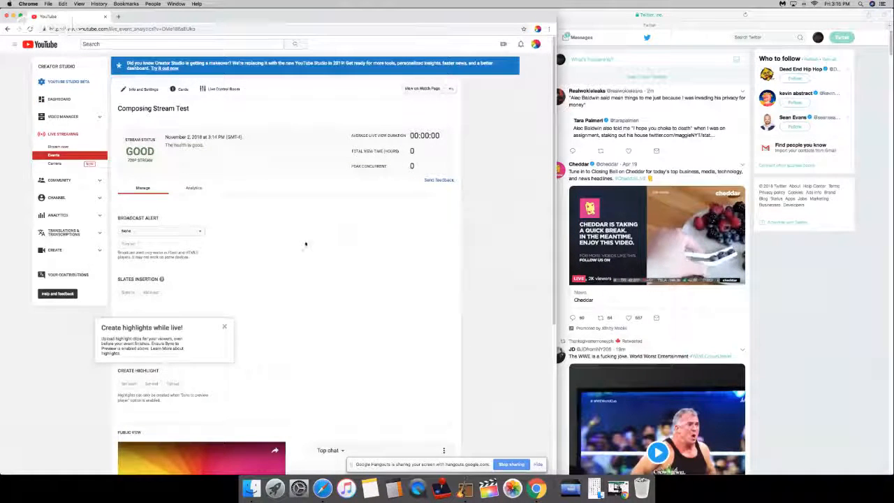
{"action": "scroll", "coordinate": [237, 272], "scroll_direction": "down", "scroll_amount": 3}
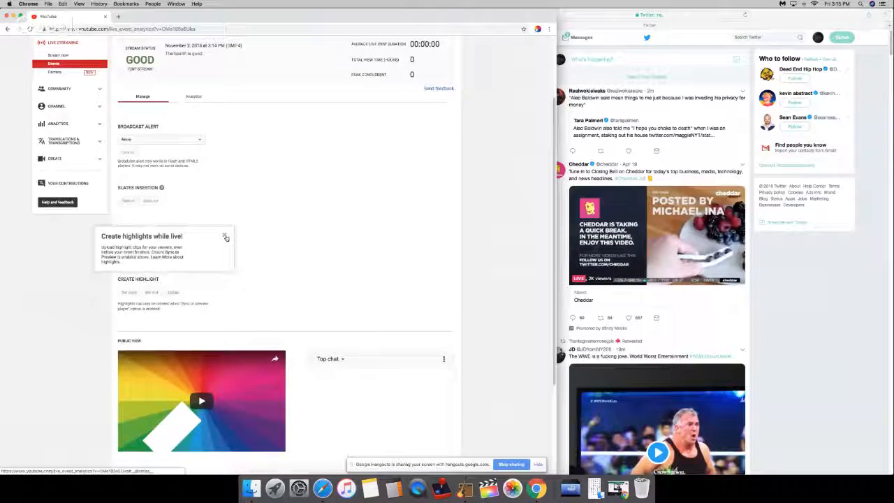
Step: Dismiss the highlights tip, then play the stream's public view and open it on its full watch page
{"action": "left_click", "coordinate": [226, 238]}
{"action": "scroll", "coordinate": [231, 241], "scroll_direction": "down", "scroll_amount": 4}
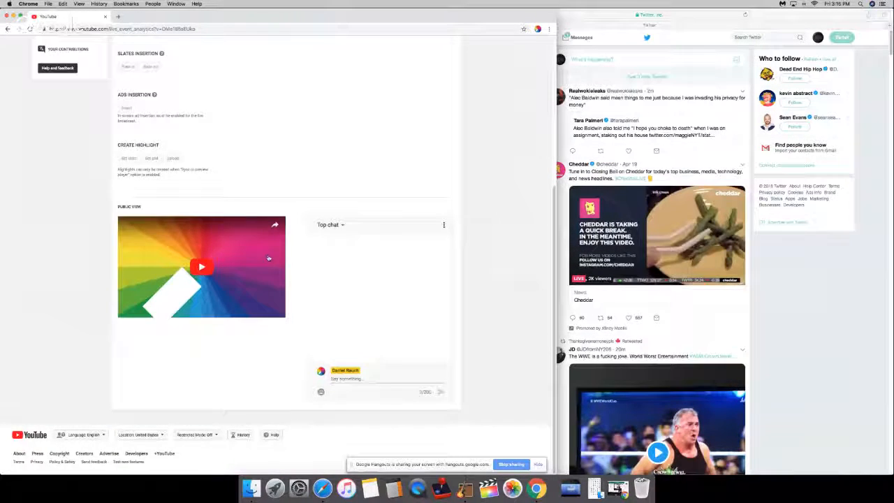
{"action": "left_click", "coordinate": [210, 248]}
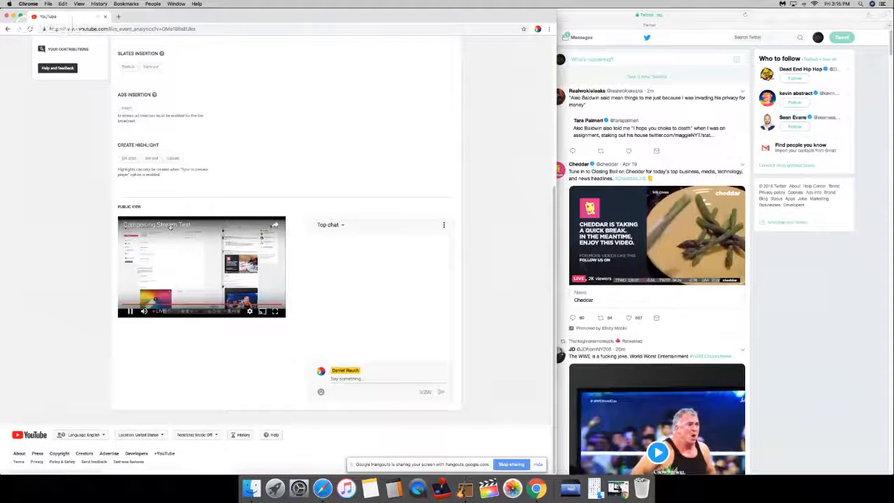
{"action": "left_click", "coordinate": [170, 227]}
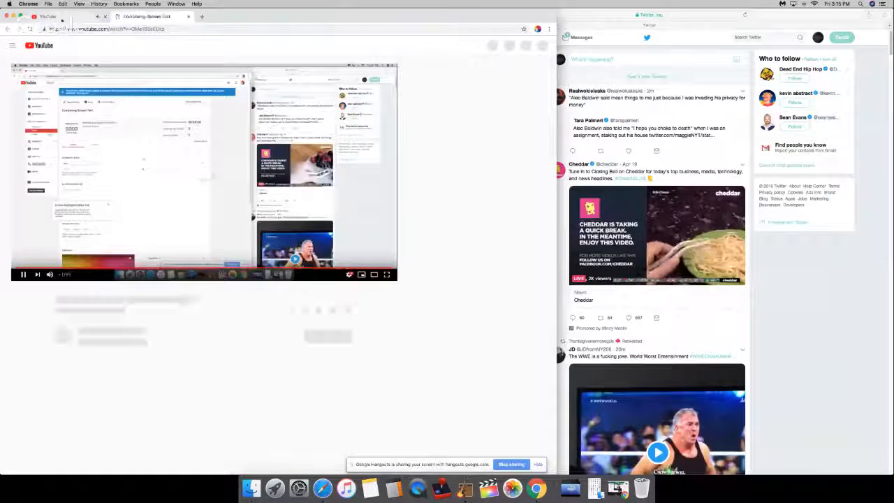
Step: Close the event dashboard tab and shrink the remaining stream watch page window to uncover the Omnisphere window
{"action": "left_click", "coordinate": [62, 18]}
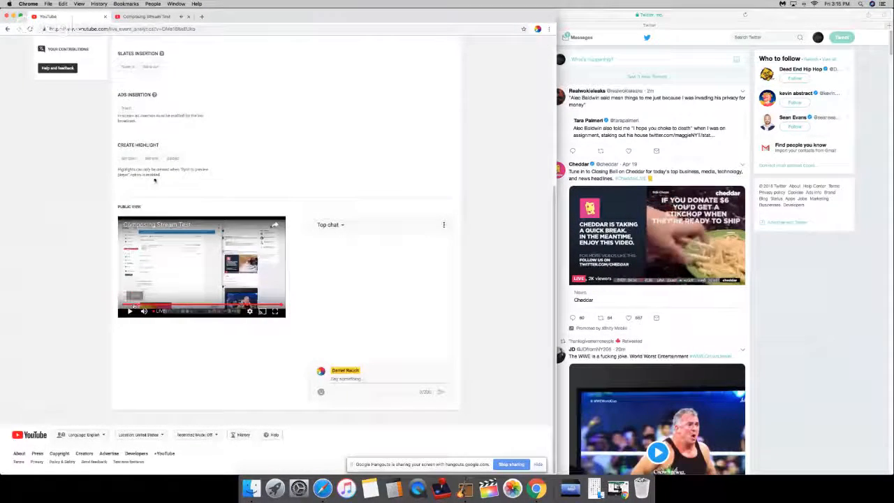
{"action": "left_click", "coordinate": [162, 17]}
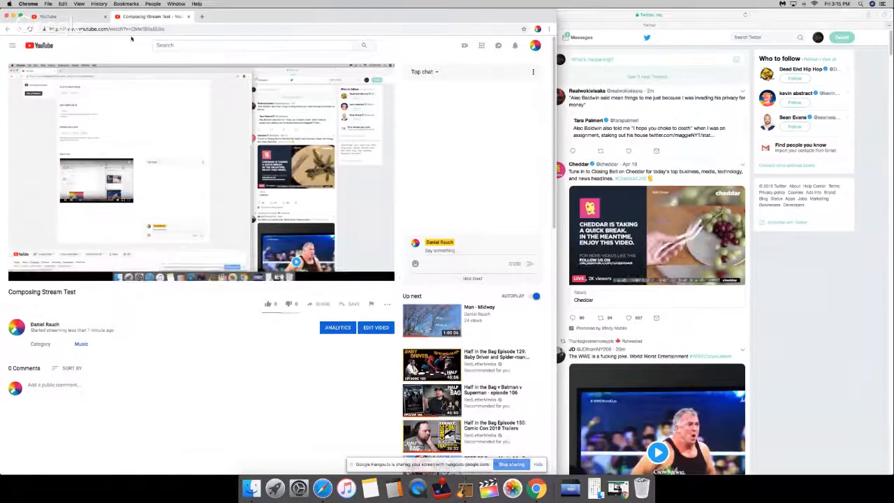
{"action": "left_click", "coordinate": [94, 16]}
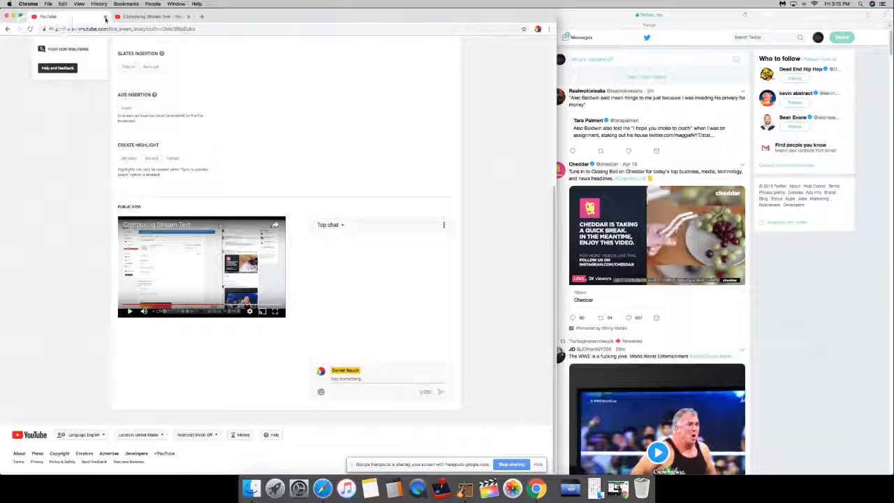
{"action": "left_click", "coordinate": [105, 18]}
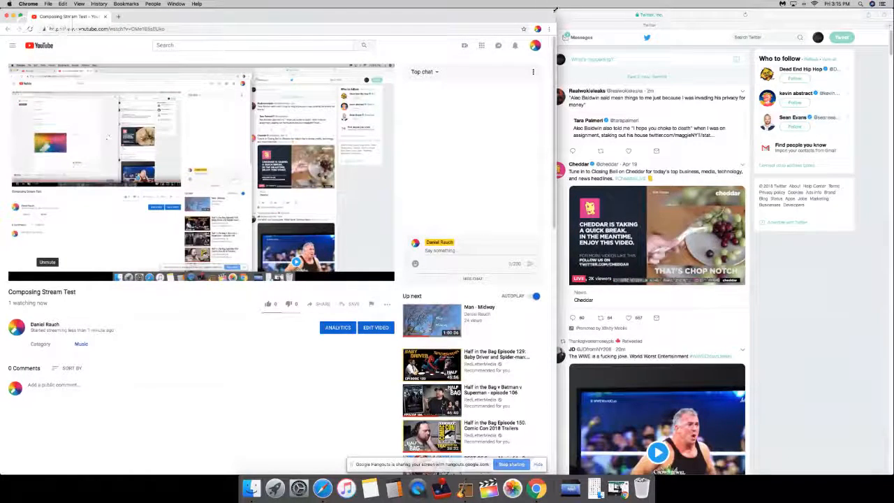
{"action": "left_click_drag", "start_coordinate": [530, 38], "coordinate": [387, 267]}
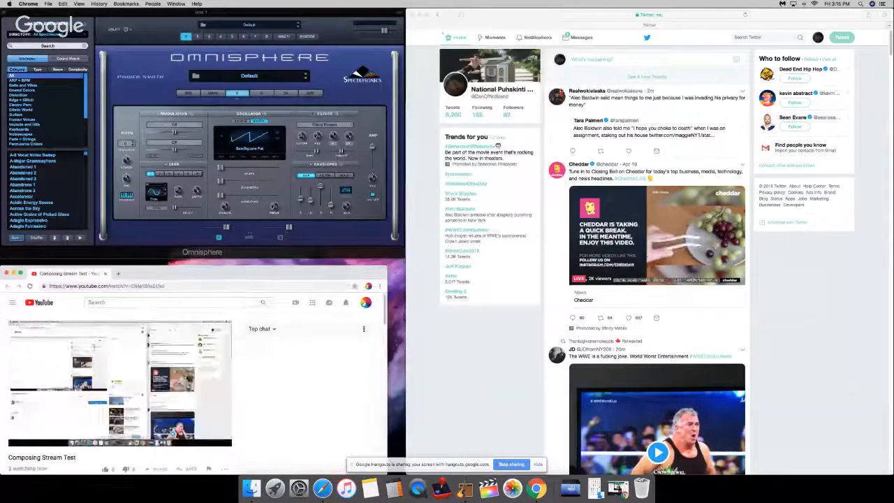
Step: Switch to Twitter in Safari, view the most recent direct message conversation and close it
{"action": "left_click", "coordinate": [573, 7]}
{"action": "left_click", "coordinate": [574, 37]}
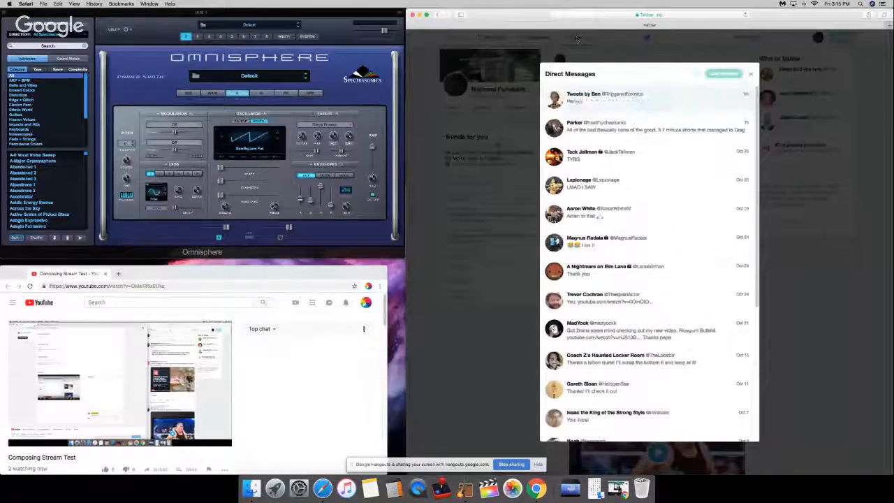
{"action": "left_click", "coordinate": [640, 109]}
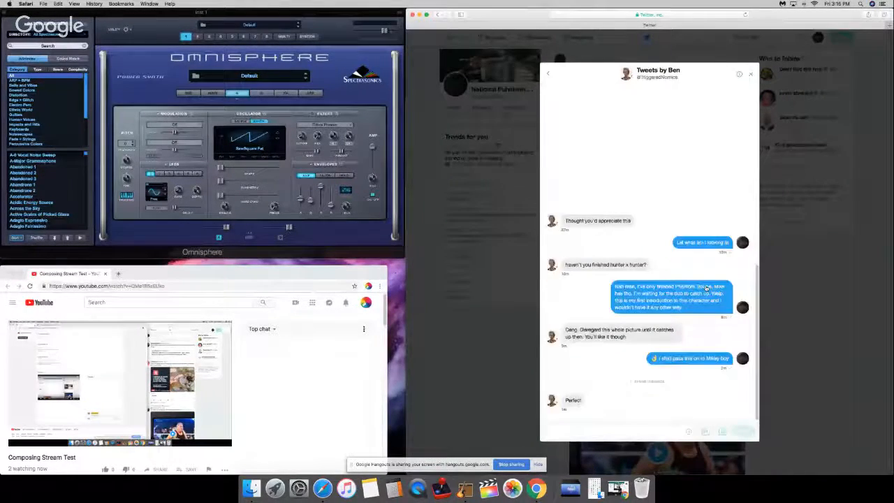
{"action": "key", "text": "Escape"}
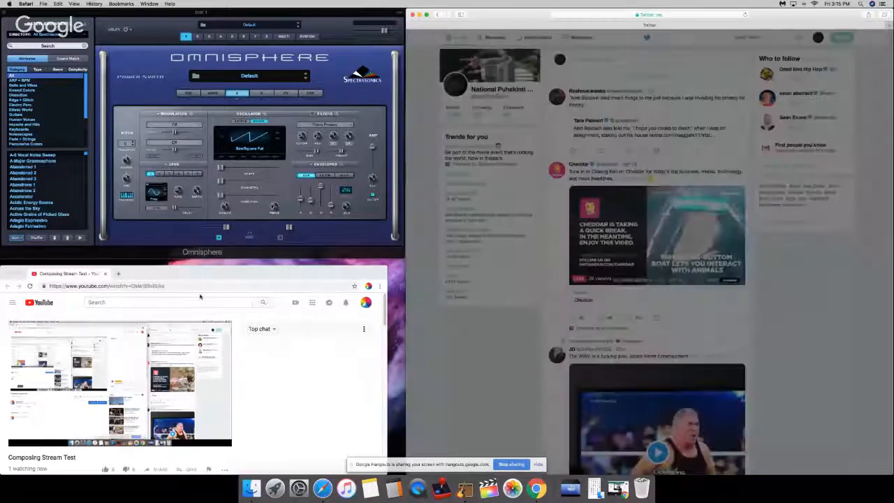
Step: Copy the stream's watch page address from Chrome and begin a new tweet in Safari with "Come watch me compose"
{"action": "left_click", "coordinate": [192, 286]}
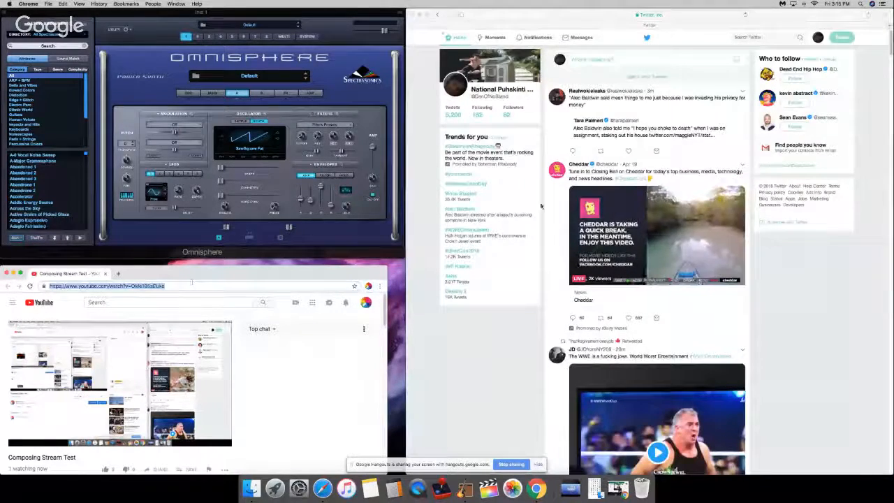
{"action": "left_click", "coordinate": [617, 59]}
{"action": "left_click", "coordinate": [617, 59]}
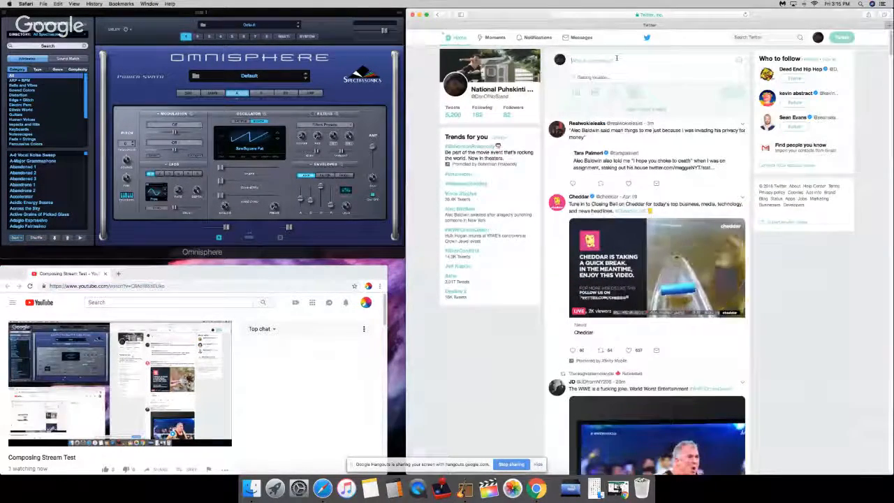
{"action": "type", "text": "Come watch"}
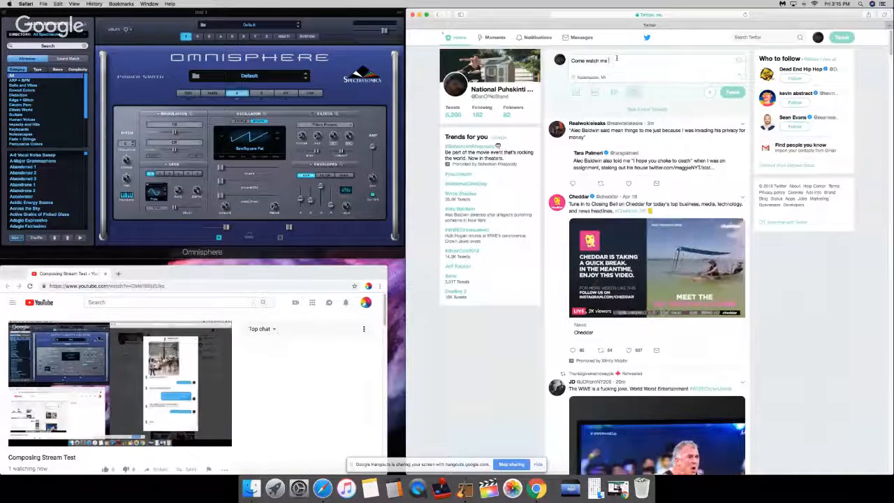
{"action": "type", "text": " me "}
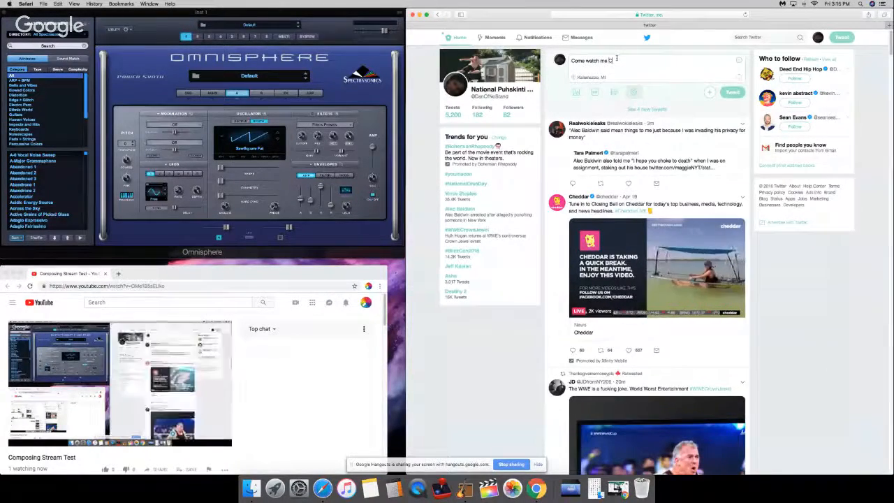
{"action": "type", "text": "Compos"}
{"action": "key", "text": "BackSpace"}
{"action": "key", "text": "BackSpace"}
{"action": "key", "text": "BackSpace"}
{"action": "key", "text": "BackSpace"}
{"action": "key", "text": "BackSpace"}
{"action": "key", "text": "BackSpace"}
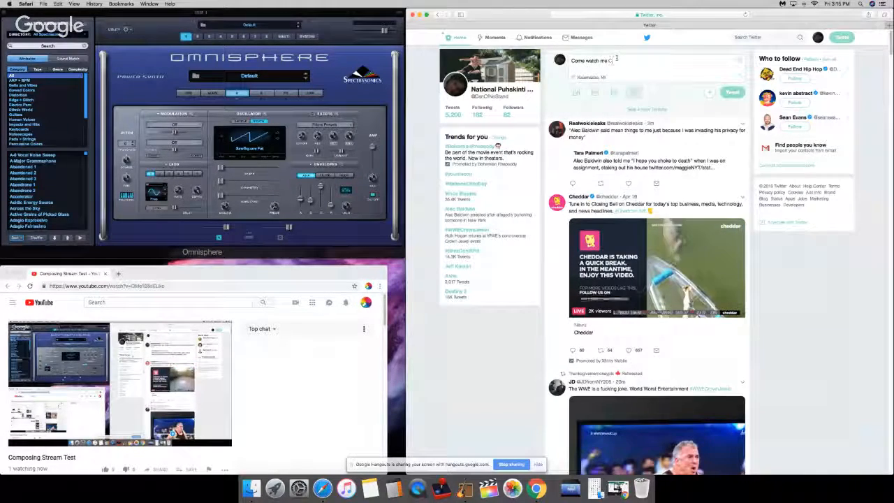
{"action": "type", "text": "compose"}
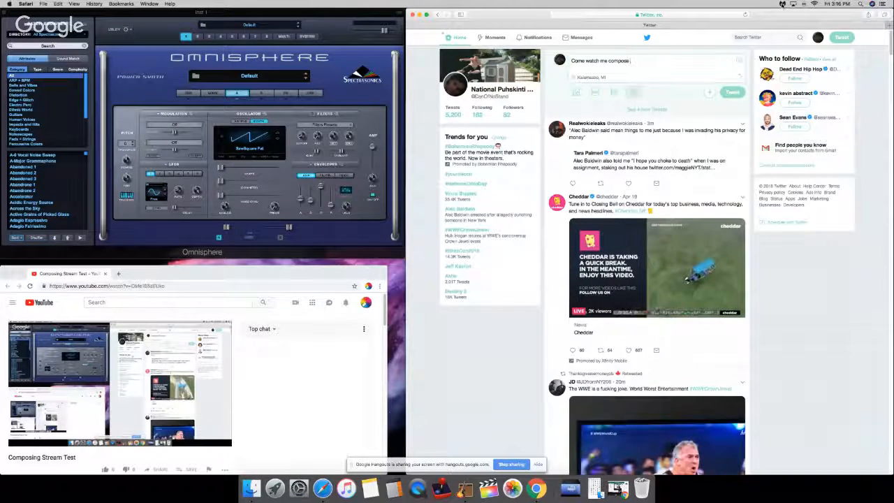
{"action": "type", "text": "I"}
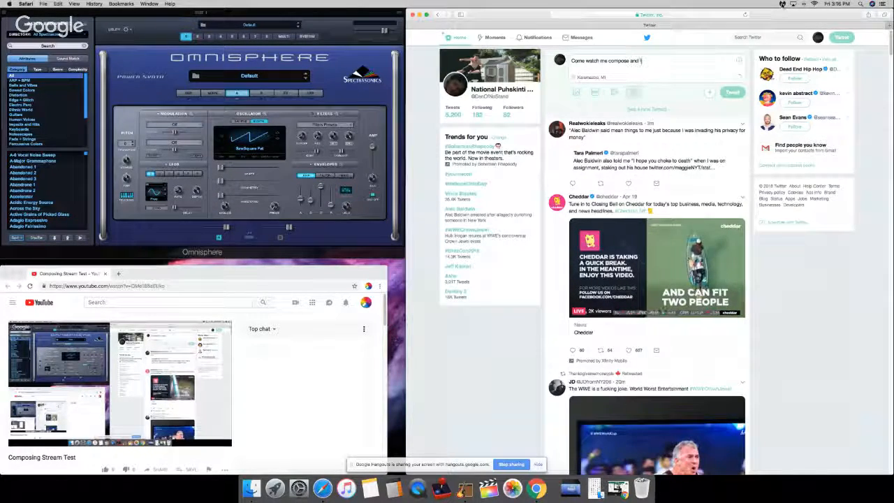
{"action": "type", "text": "e"}
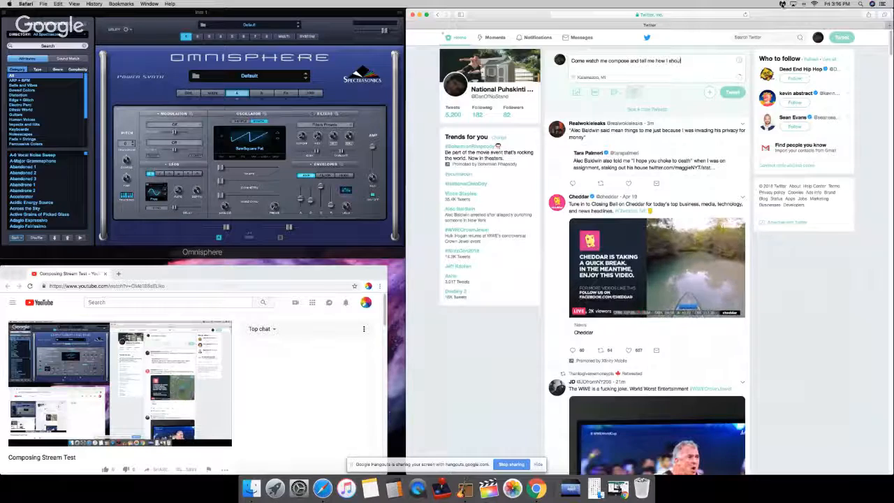
{"action": "key", "text": "BackSpace"}
{"action": "key", "text": "BackSpace"}
{"action": "key", "text": "BackSpace"}
{"action": "key", "text": "BackSpace"}
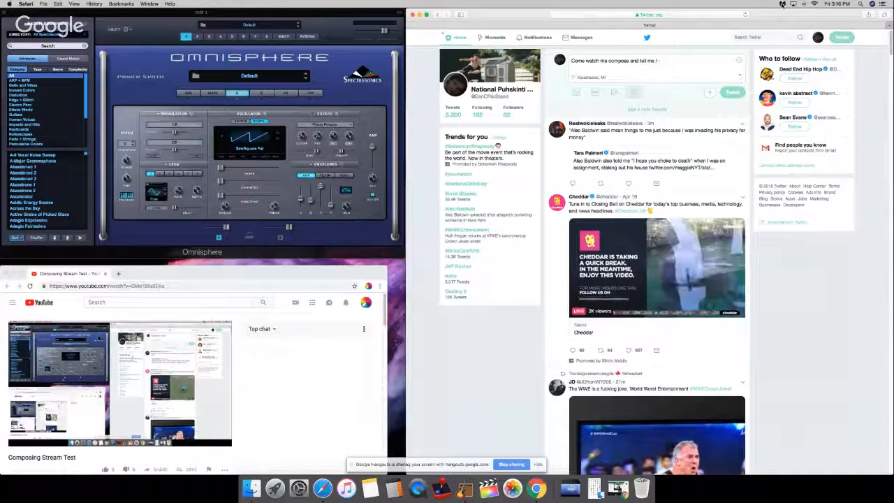
{"action": "key", "text": "BackSpace"}
{"action": "key", "text": "BackSpace"}
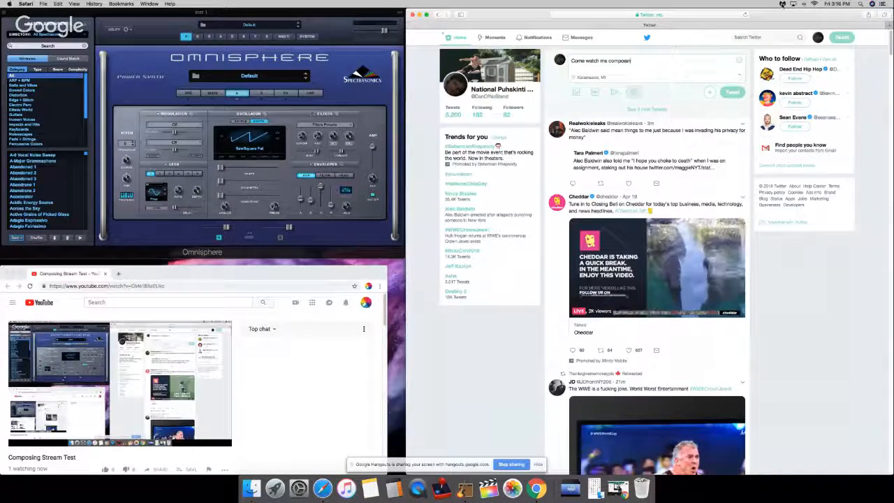
Step: Continue the tweet after "compose" with "the track for today and give me feedback about my poor hasty setup"
{"action": "type", "text": "the track for today and giv"}
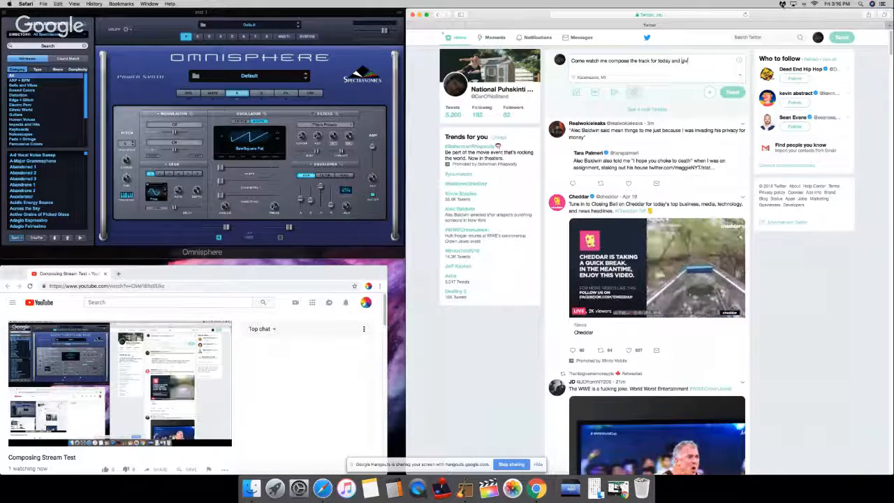
{"action": "type", "text": "e me fee"}
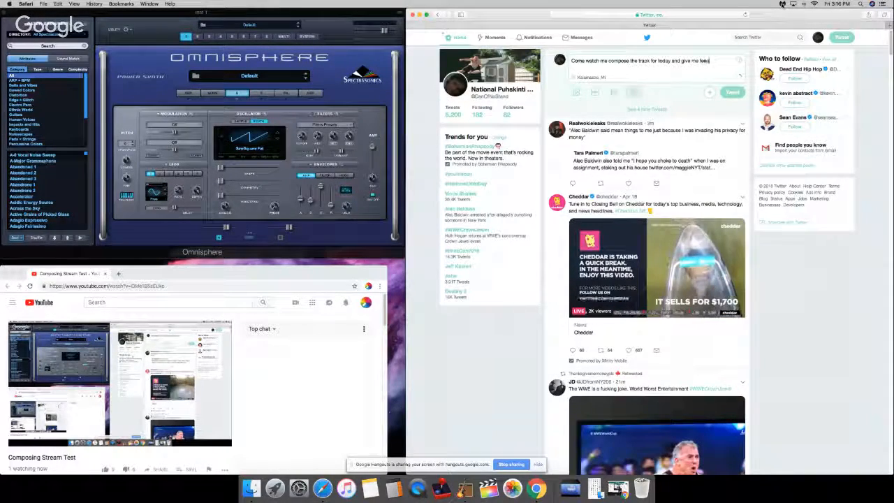
{"action": "type", "text": "dback "}
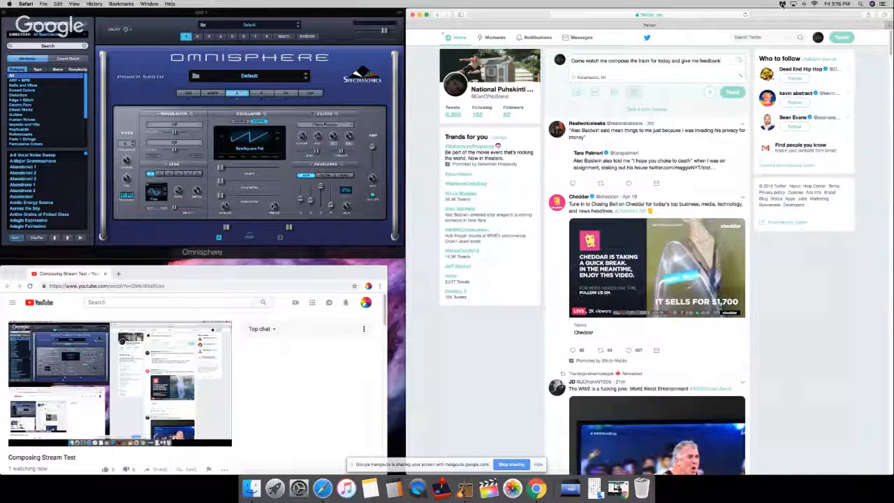
{"action": "type", "text": "about"}
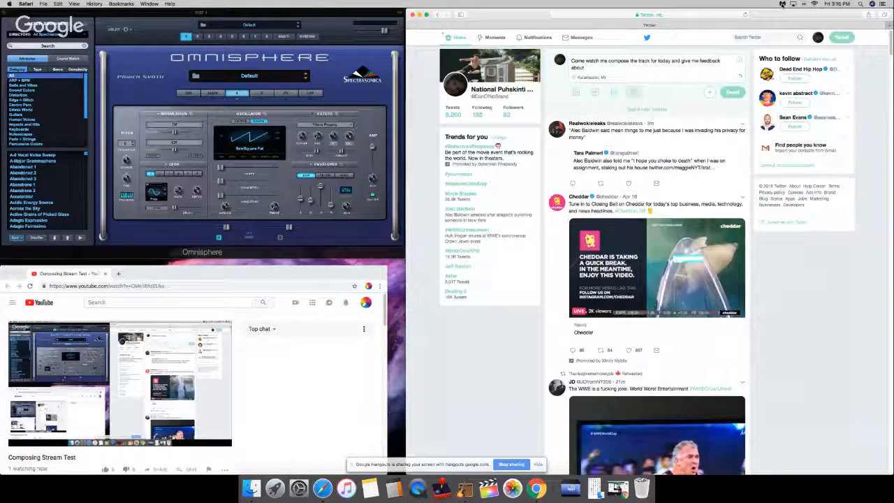
{"action": "type", "text": " my "}
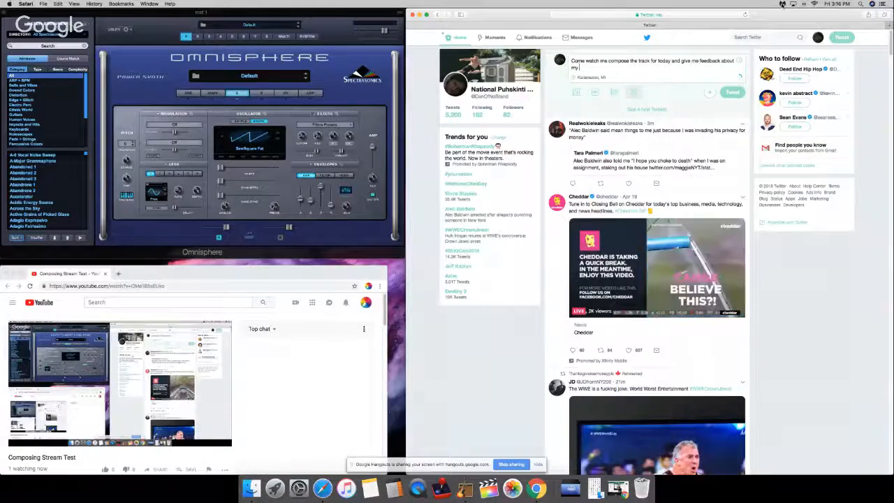
{"action": "type", "text": "pos"}
{"action": "type", "text": "r heal"}
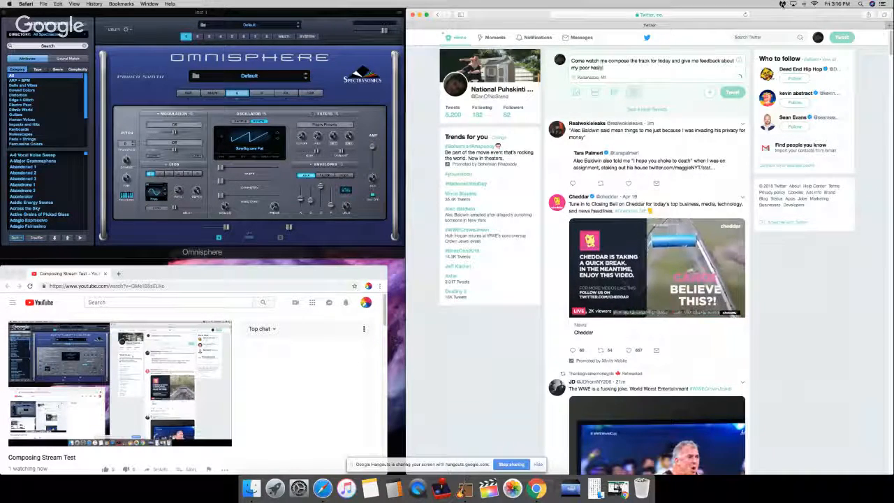
{"action": "type", "text": "y sele"}
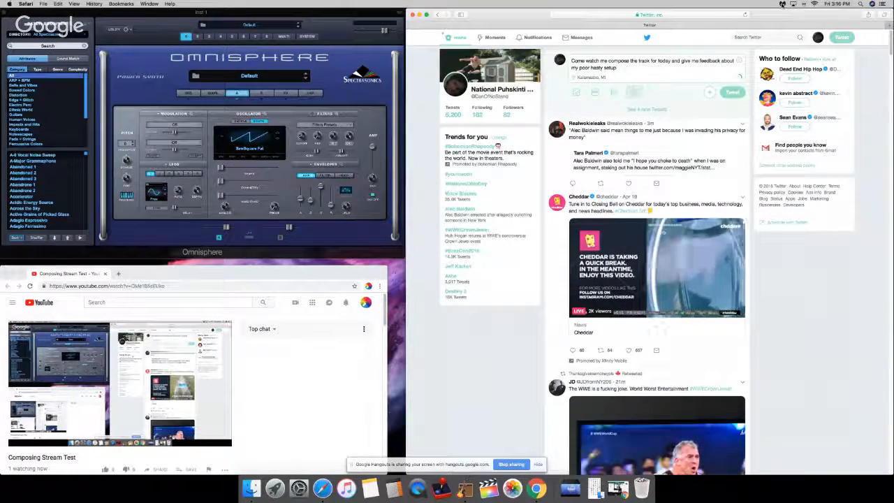
Step: Post the tweet with the copied stream link added and close the Twitter window
{"action": "type", "text": "https://www.youtube.com/watch?v=OMe1B6sEtko"}
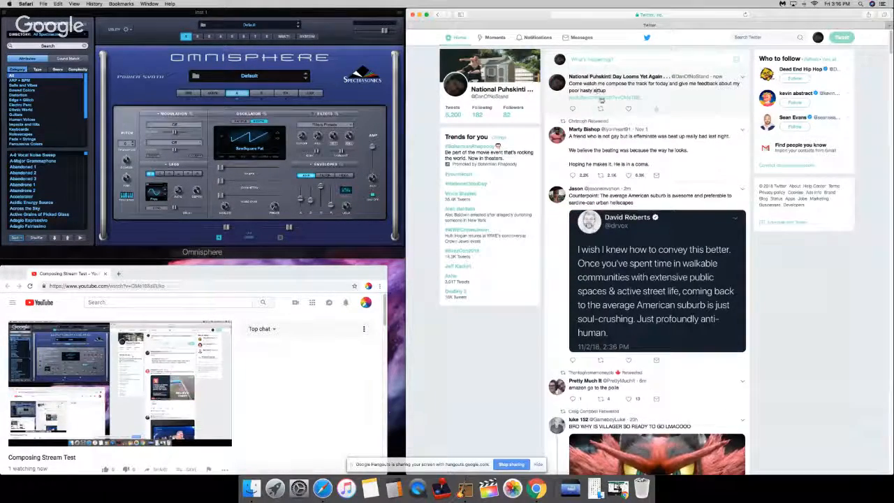
{"action": "left_click", "coordinate": [413, 15]}
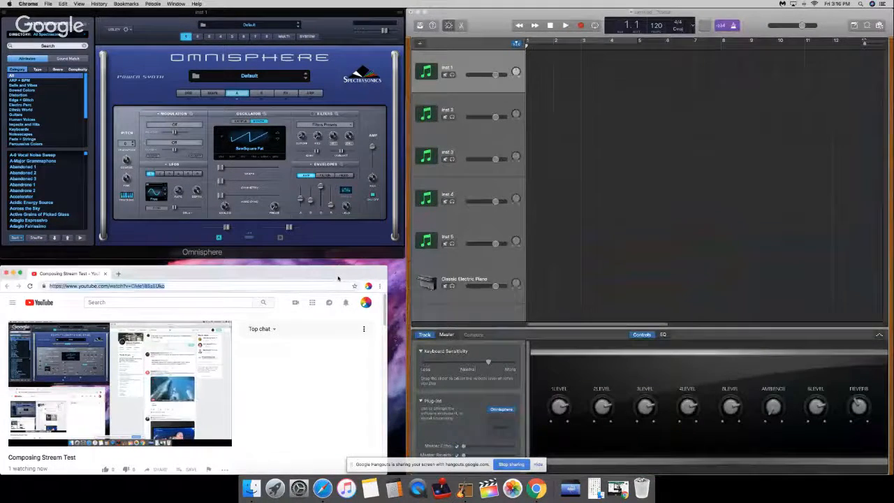
Step: Open the Google Hangouts broadcast window, display its group chat and minimise the window again
{"action": "left_click_drag", "start_coordinate": [337, 278], "coordinate": [336, 273]}
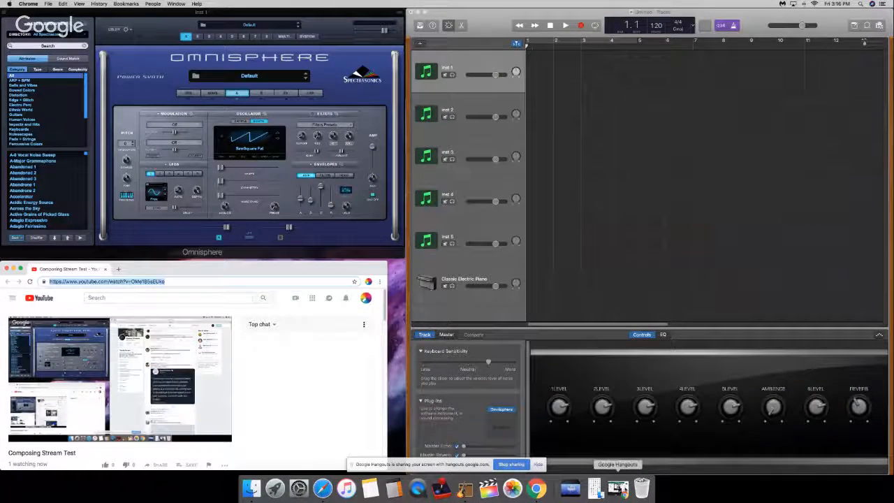
{"action": "left_click", "coordinate": [618, 488]}
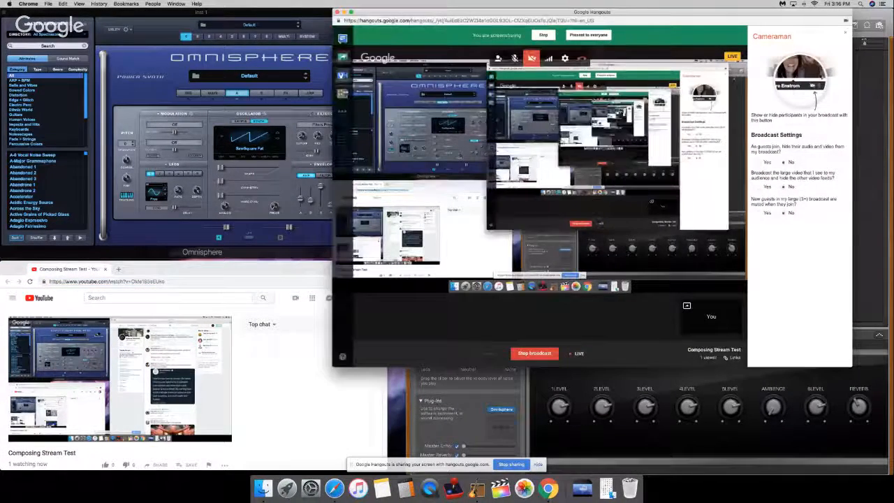
{"action": "right_click", "coordinate": [343, 39]}
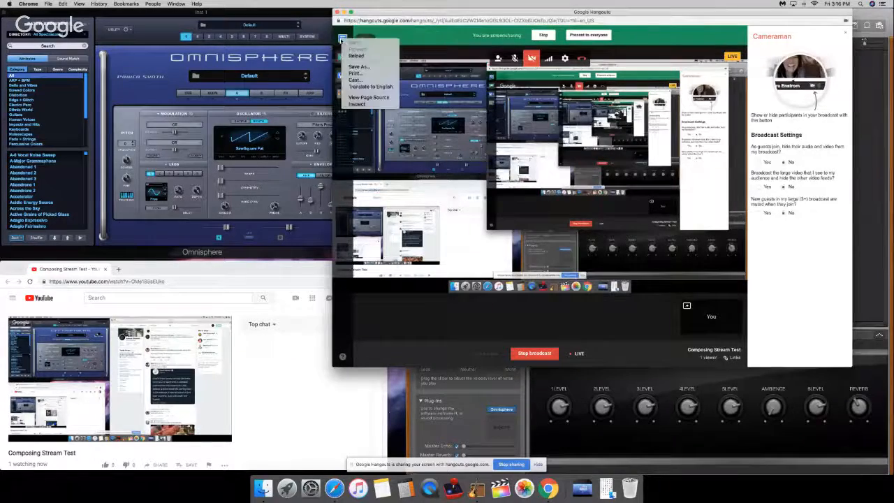
{"action": "left_click", "coordinate": [343, 39]}
{"action": "left_click", "coordinate": [343, 39]}
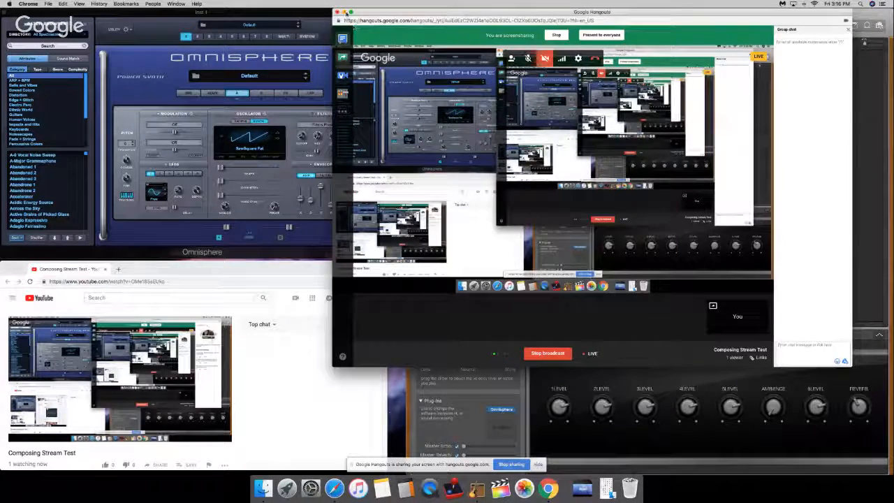
{"action": "left_click", "coordinate": [344, 11]}
Step: Narrow the Chrome stream window, place it in the corner below Omnisphere and hide the screen-sharing notification
{"action": "left_click", "coordinate": [218, 262]}
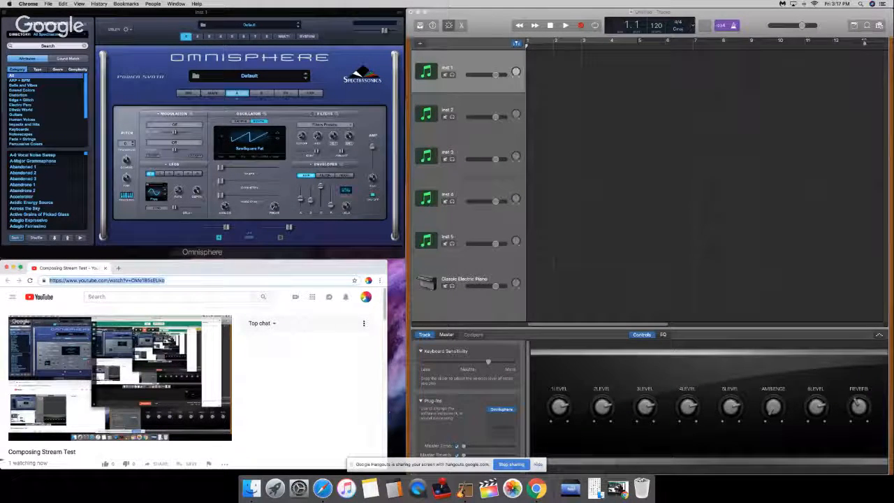
{"action": "left_click_drag", "start_coordinate": [1, 451], "coordinate": [137, 453]}
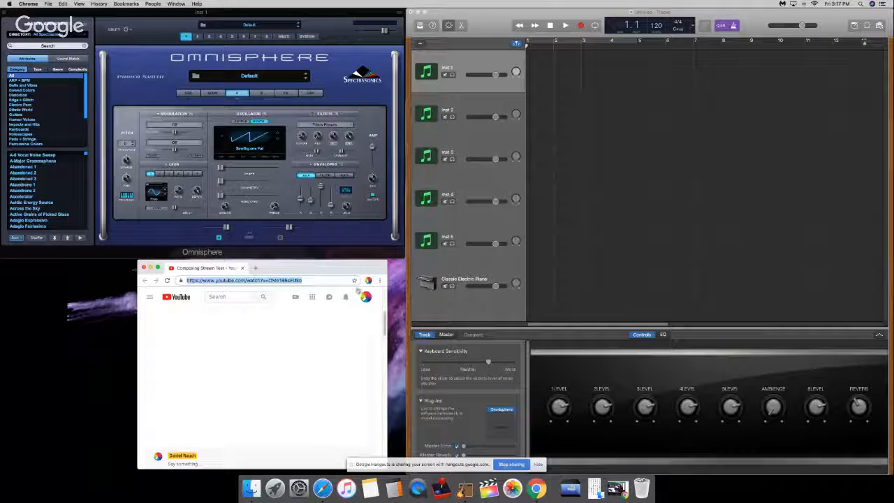
{"action": "left_click_drag", "start_coordinate": [341, 269], "coordinate": [216, 265]}
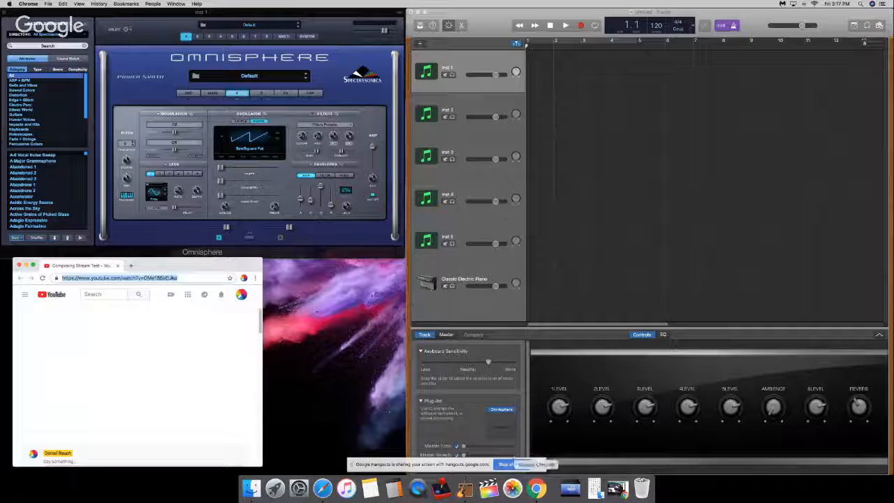
{"action": "left_click", "coordinate": [538, 464]}
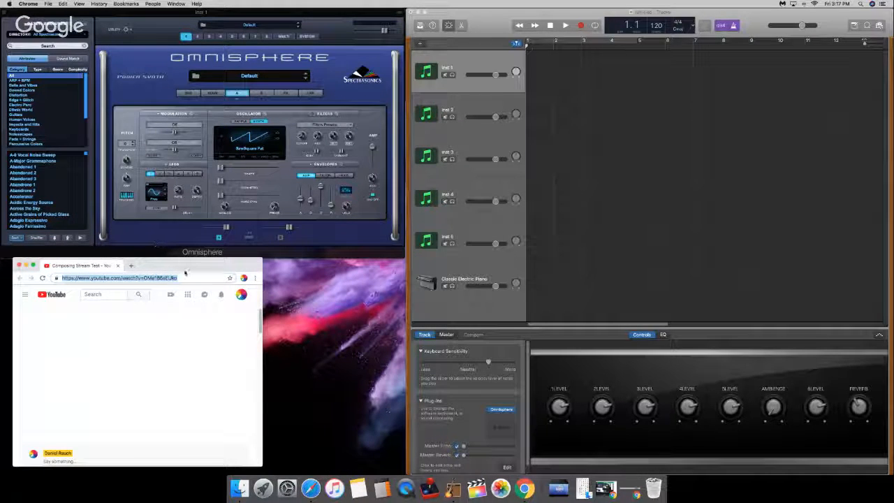
{"action": "left_click_drag", "start_coordinate": [182, 266], "coordinate": [169, 268]}
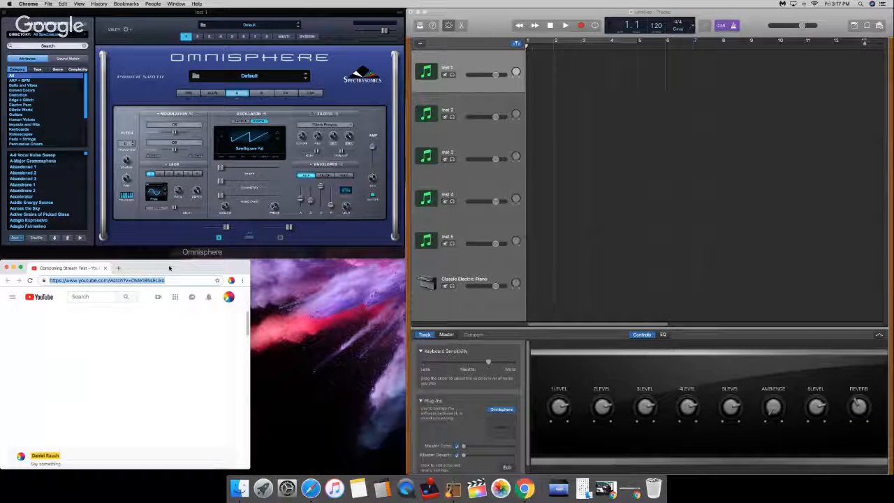
{"action": "left_click_drag", "start_coordinate": [247, 466], "coordinate": [237, 475]}
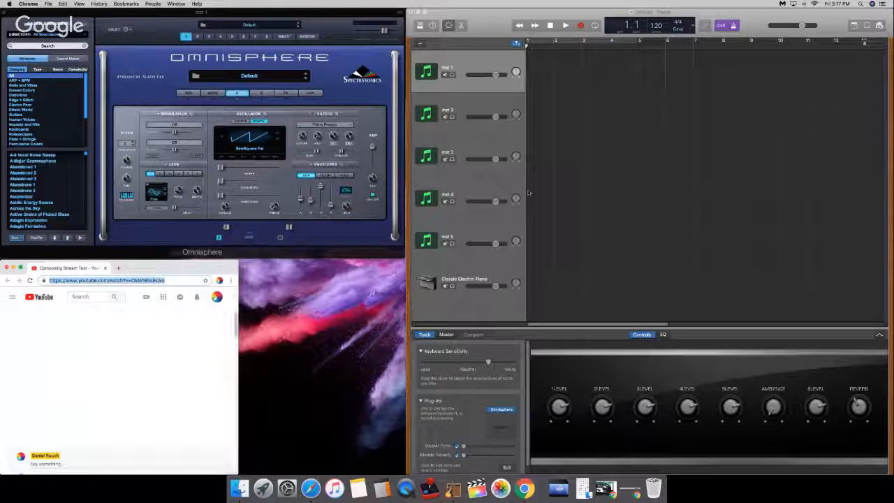
Step: Switch to GarageBand, place the Musical Typing keyboard directly below Omnisphere and raise the system volume
{"action": "left_click", "coordinate": [549, 186]}
{"action": "left_click_drag", "start_coordinate": [290, 53], "coordinate": [343, 271]}
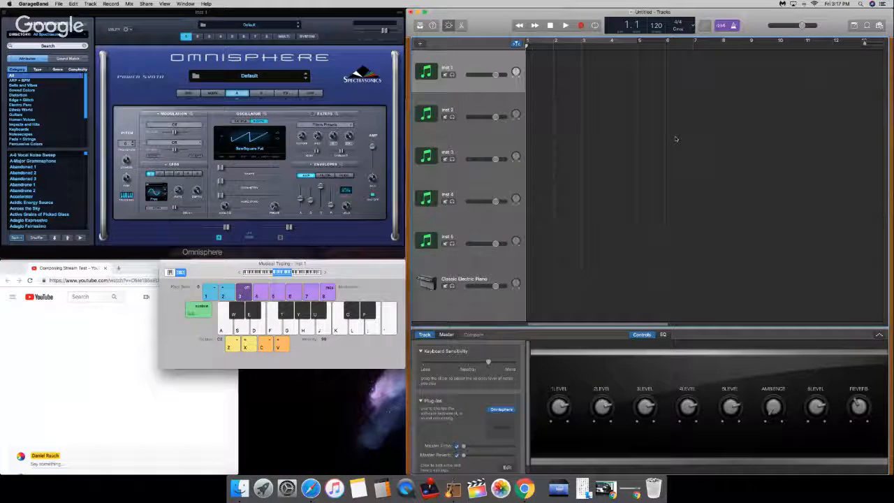
{"action": "key", "text": "XF86AudioRaiseVolume"}
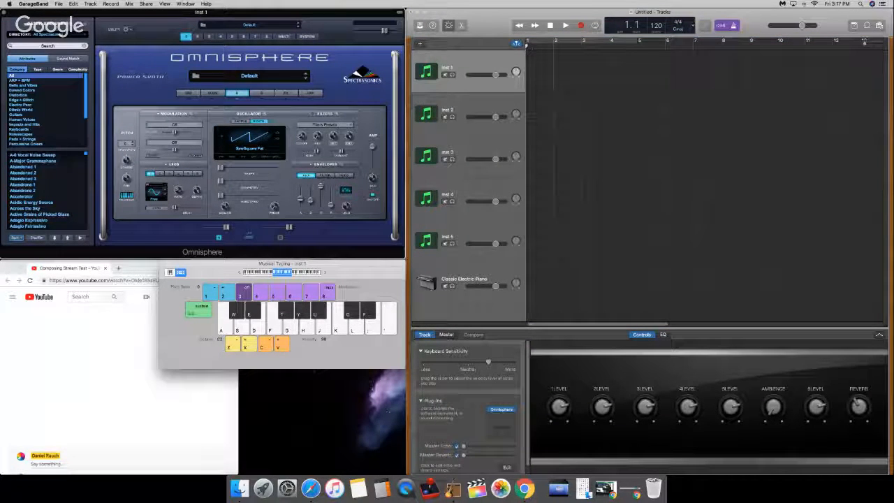
{"action": "left_click", "coordinate": [825, 12]}
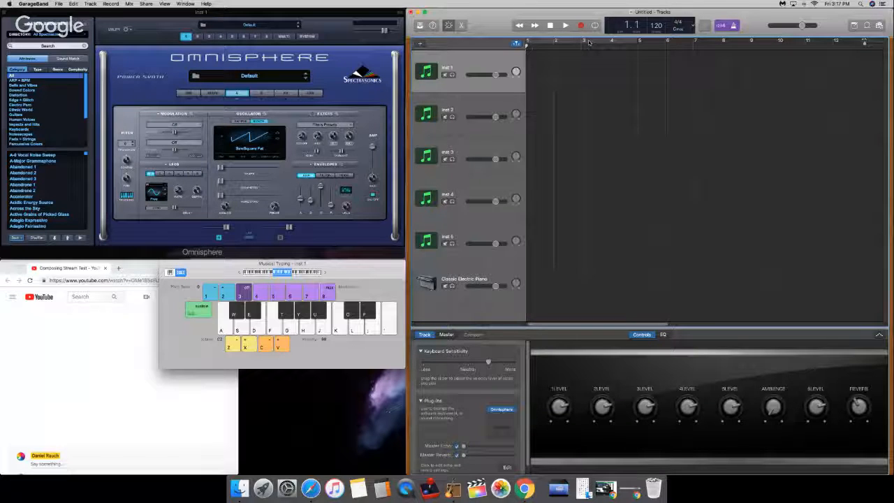
{"action": "key", "text": "XF86AudioRaiseVolume"}
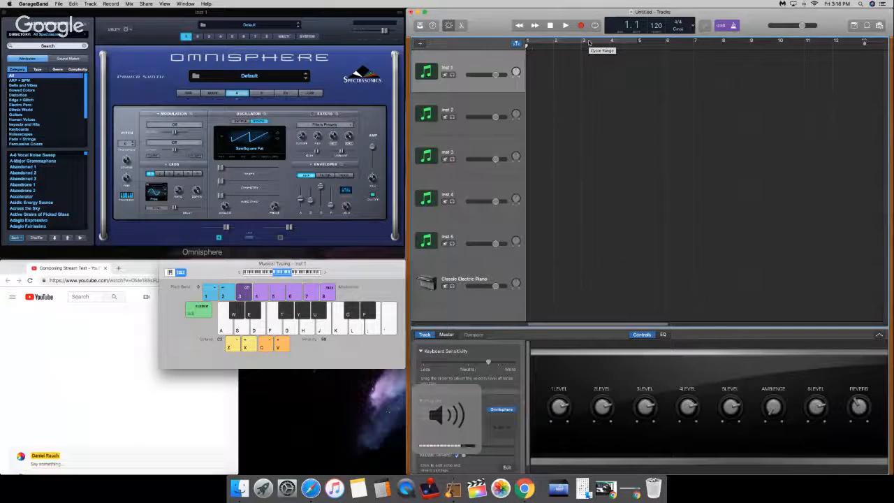
Step: Start playback, turn off the metronome and play a few test notes on the Inst 1 track
{"action": "key", "text": "space"}
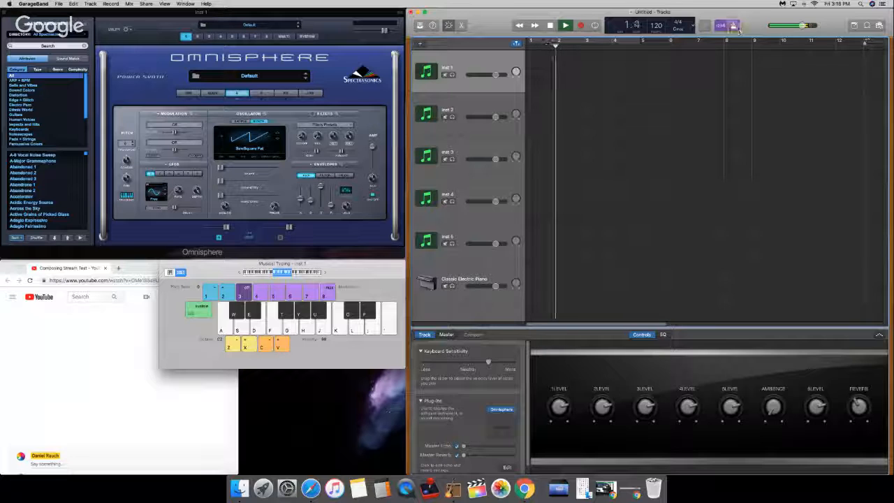
{"action": "key", "text": "a"}
{"action": "key", "text": "j"}
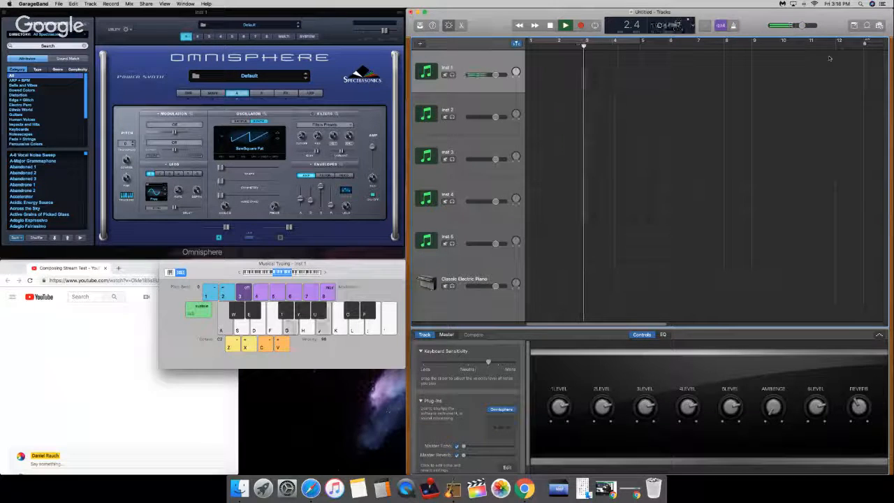
{"action": "key", "text": "a"}
{"action": "key", "text": "g"}
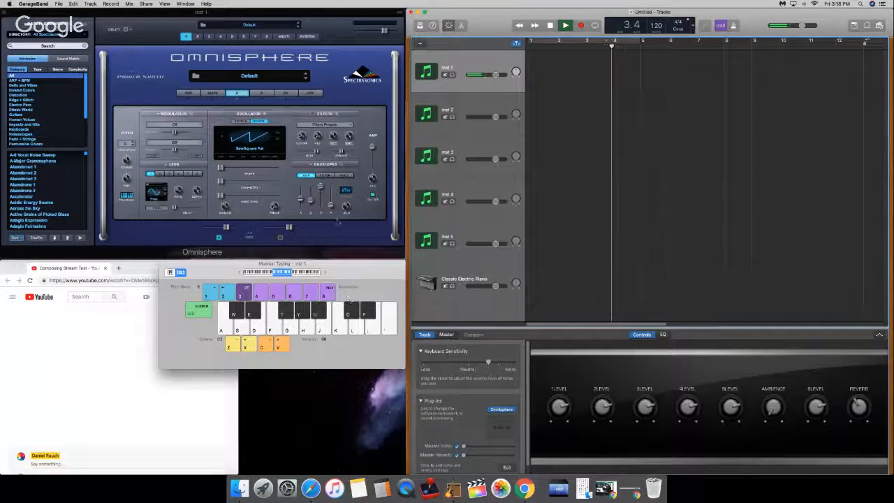
Step: Lower the first slider of Omnisphere's amp envelope and play a note to test the sound
{"action": "left_click", "coordinate": [300, 199]}
{"action": "left_click_drag", "start_coordinate": [301, 199], "coordinate": [301, 206]}
{"action": "key", "text": "a"}
{"action": "key", "text": "XF86AudioRaiseVolume"}
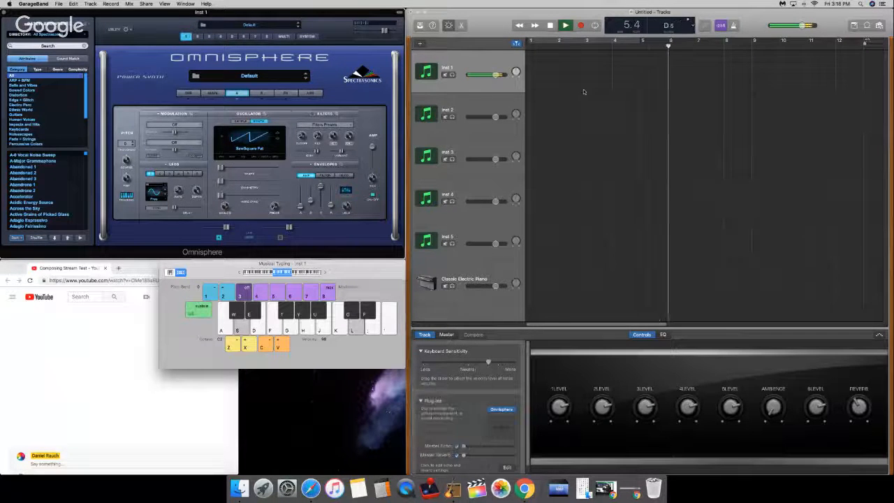
Step: Improvise chords and melody notes on Inst 1 with Musical Typing to audition the default Omnisphere sound
{"action": "key", "text": "g"}
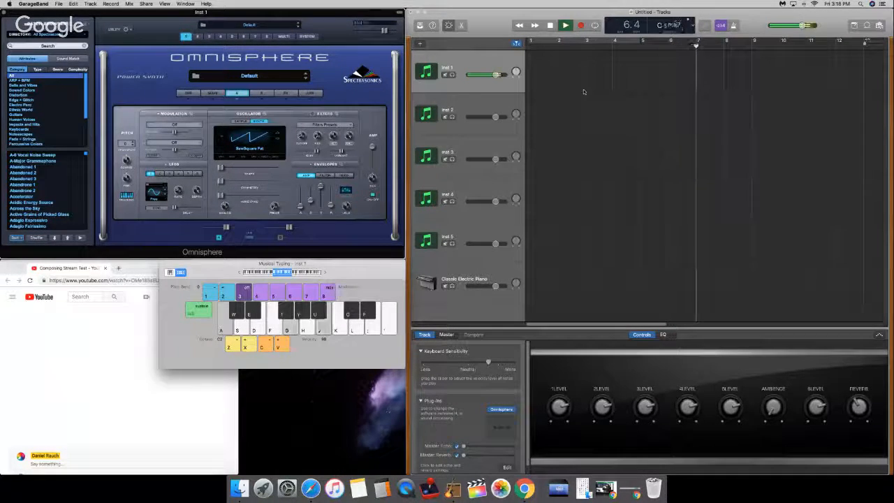
{"action": "key", "text": "k"}
{"action": "key", "text": "s"}
{"action": "key", "text": "h"}
{"action": "key", "text": "semicolon"}
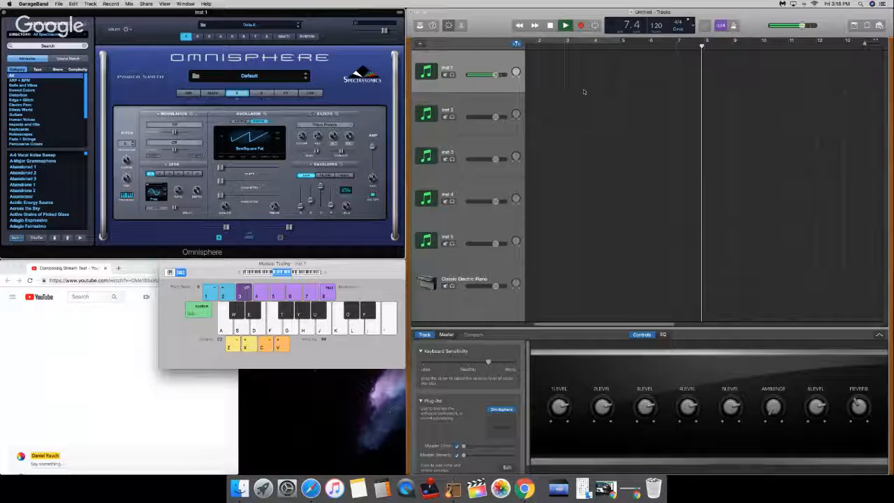
{"action": "key", "text": "a"}
{"action": "key", "text": "g"}
{"action": "key", "text": "semicolon"}
{"action": "key", "text": "a"}
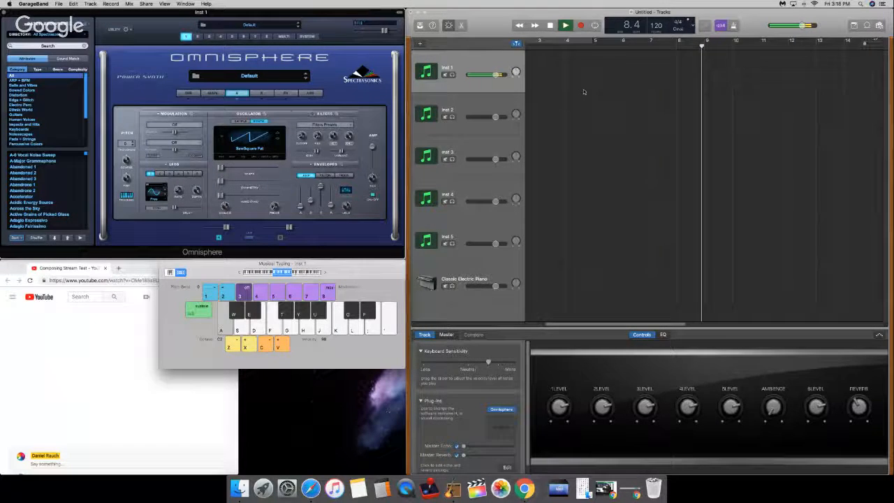
{"action": "key", "text": "g"}
{"action": "key", "text": "j"}
{"action": "key", "text": "k"}
{"action": "key", "text": "s"}
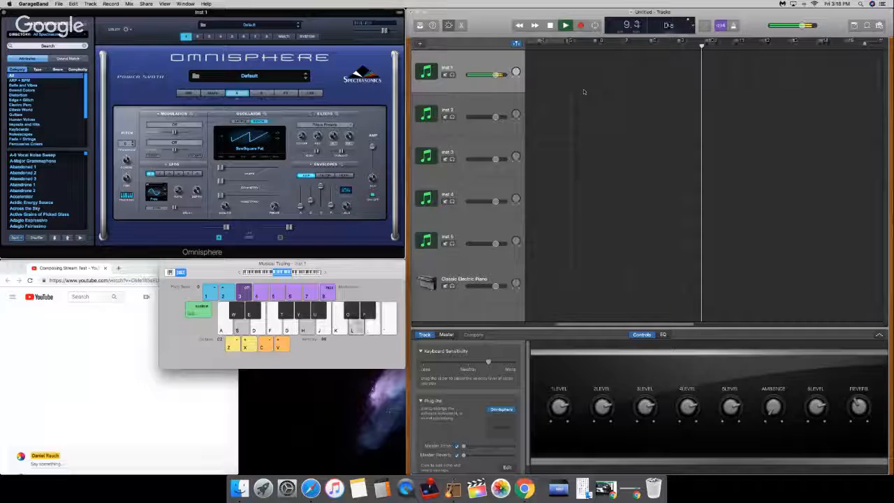
{"action": "key", "text": "k"}
{"action": "key", "text": "g"}
{"action": "key", "text": "j"}
{"action": "key", "text": "f"}
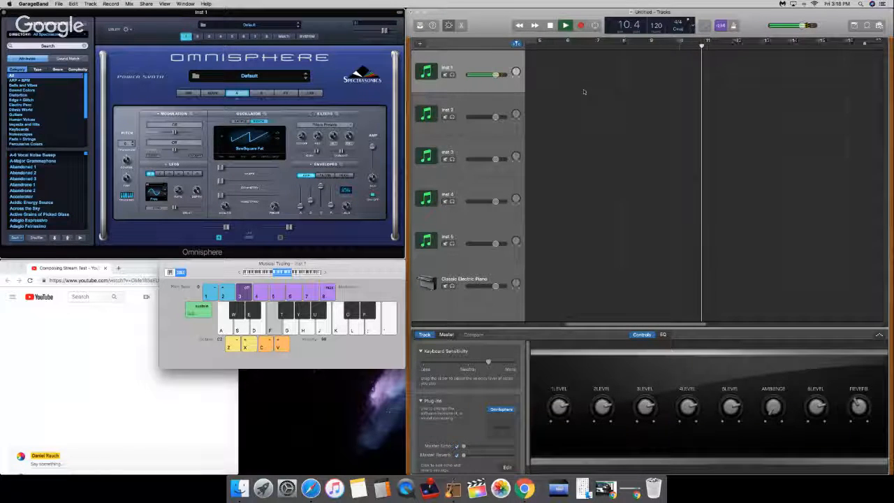
{"action": "key", "text": "XF86AudioRaiseVolume"}
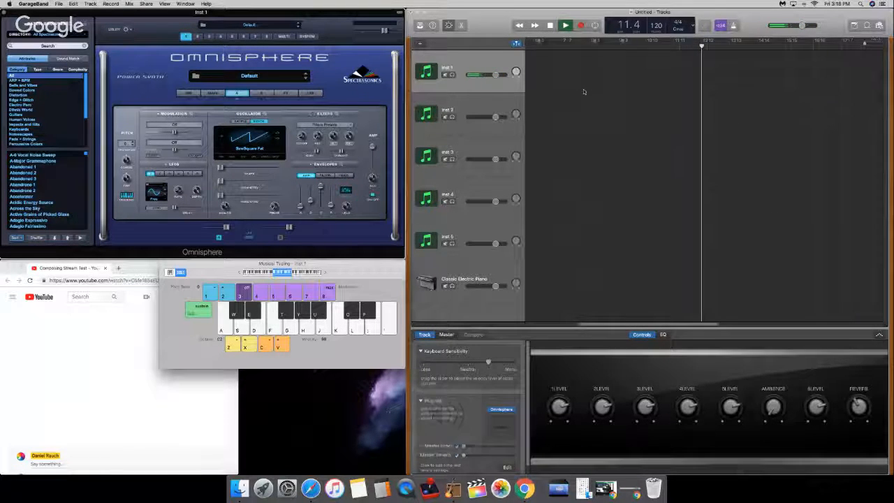
{"action": "key", "text": "a"}
{"action": "key", "text": "g"}
{"action": "key", "text": "j"}
{"action": "key", "text": "s"}
{"action": "key", "text": "g"}
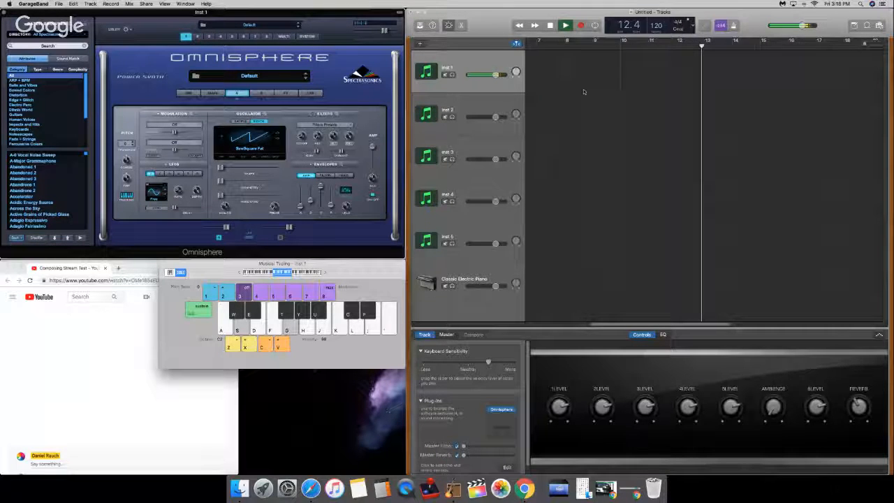
{"action": "key", "text": "k"}
{"action": "key", "text": "d"}
{"action": "key", "text": "g"}
{"action": "key", "text": "j"}
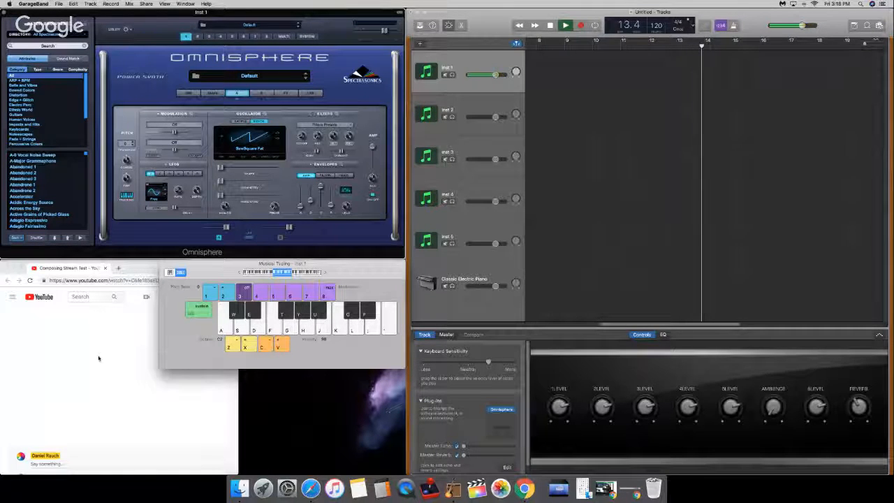
Step: Switch to the YouTube stream page in Chrome and post "Give me feedback my bois" in the live chat
{"action": "left_click", "coordinate": [97, 359]}
{"action": "left_click", "coordinate": [84, 464]}
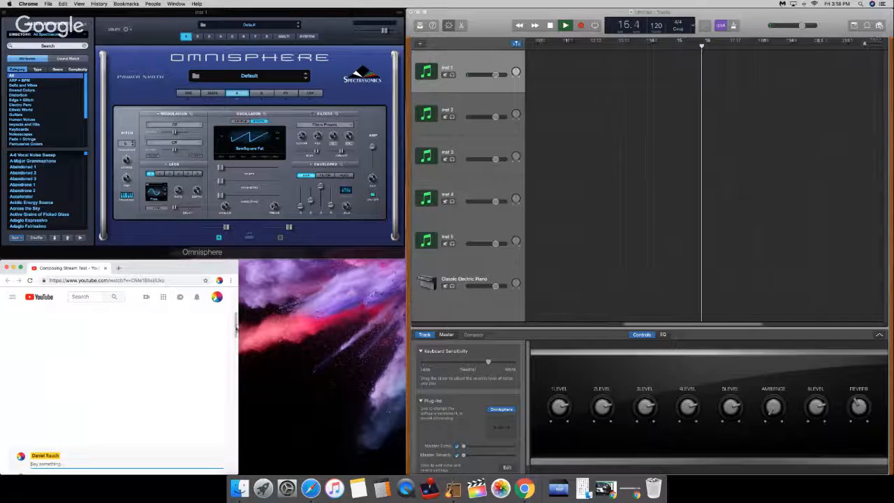
{"action": "scroll", "coordinate": [234, 336], "scroll_direction": "down", "scroll_amount": 2}
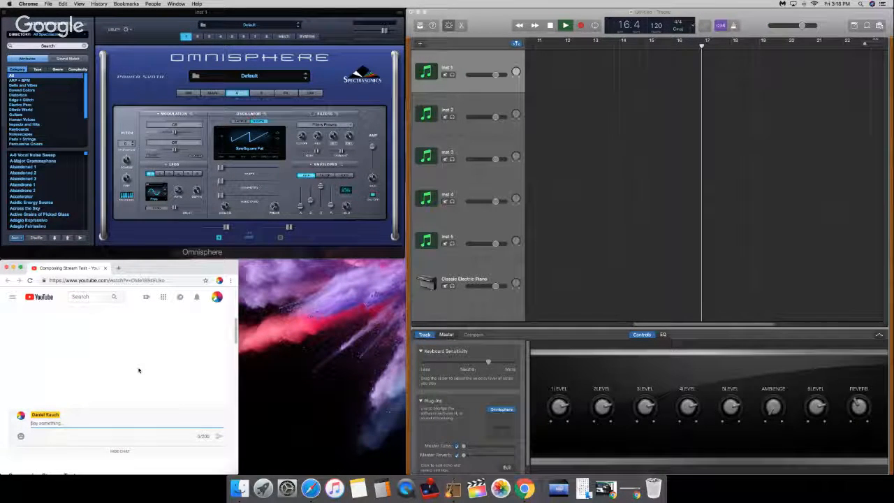
{"action": "type", "text": "Give b"}
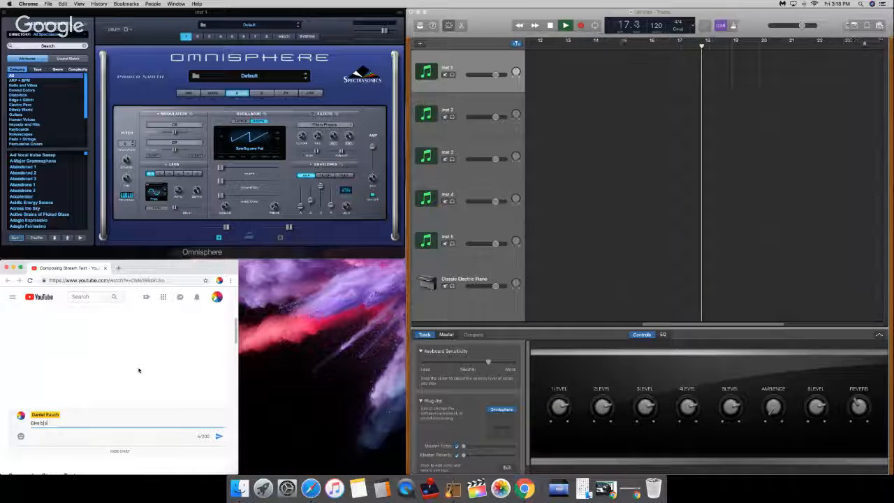
{"action": "type", "text": "me feedback"}
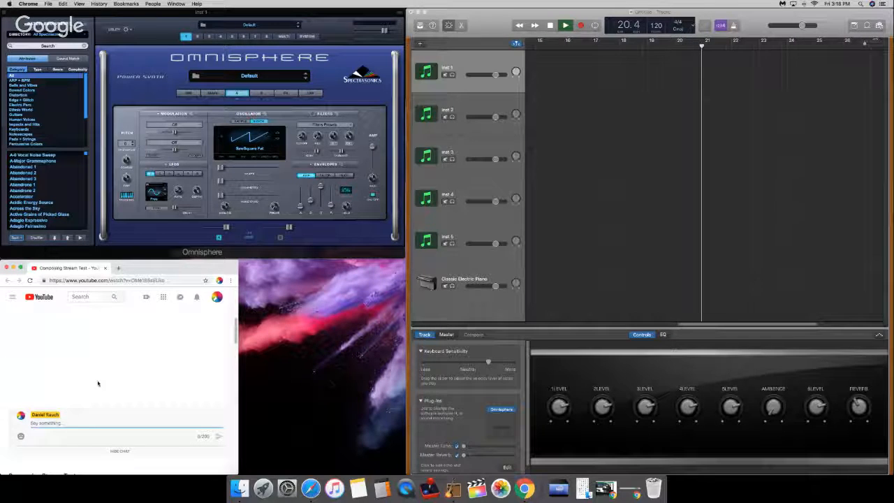
{"action": "left_click", "coordinate": [121, 451]}
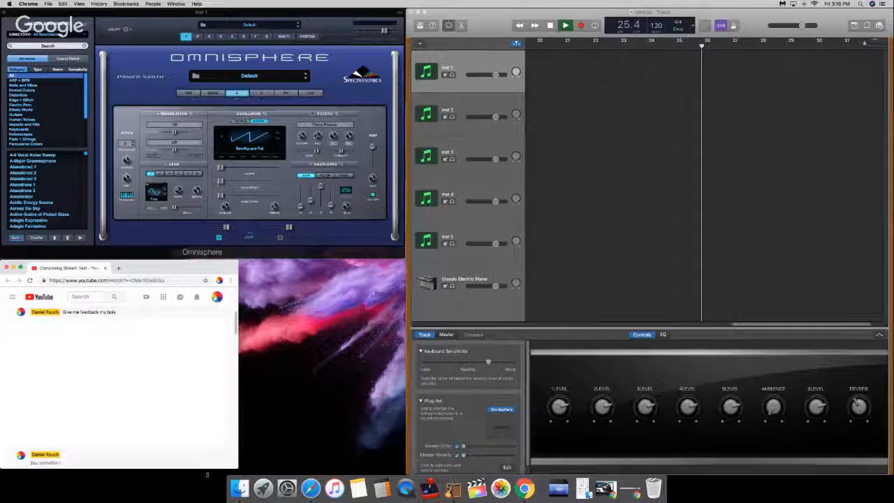
Step: Narrow the Chrome stream window until it fits beside GarageBand's Musical Typing keyboard without overlapping it
{"action": "left_click_drag", "start_coordinate": [238, 429], "coordinate": [197, 420]}
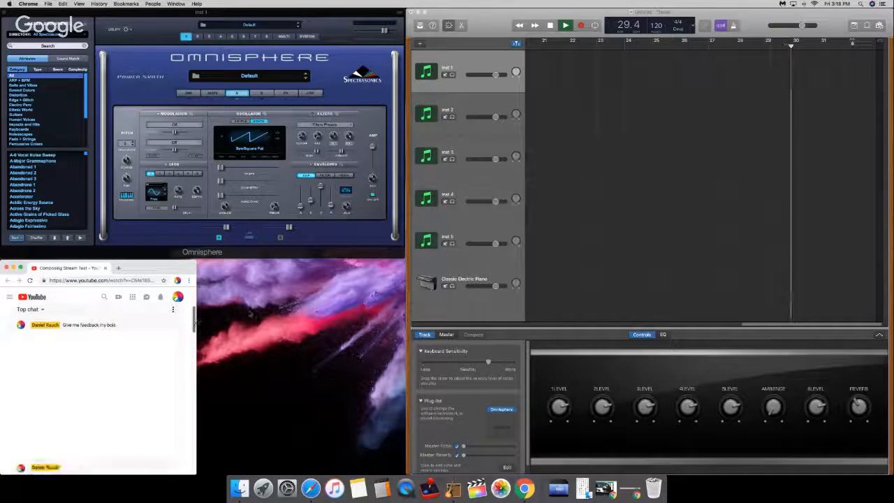
{"action": "left_click", "coordinate": [594, 214]}
{"action": "key", "text": "super+k"}
{"action": "left_click", "coordinate": [156, 393]}
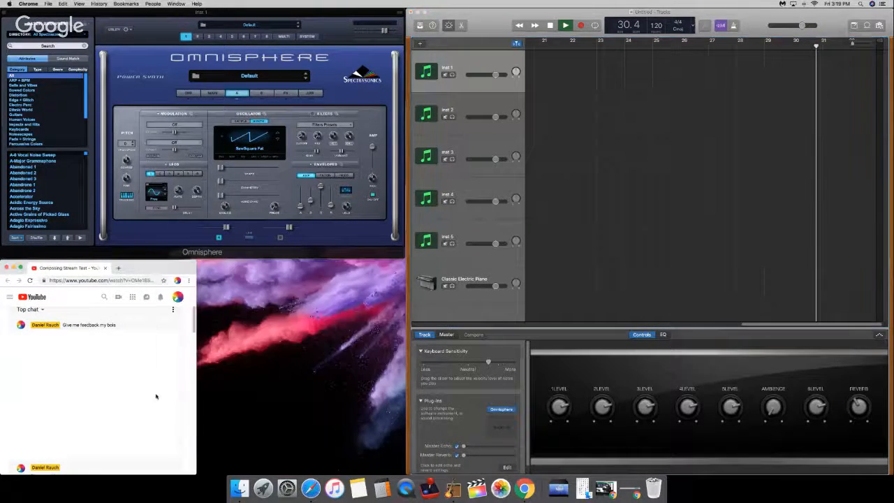
{"action": "left_click_drag", "start_coordinate": [191, 393], "coordinate": [153, 393]}
{"action": "left_click", "coordinate": [863, 319]}
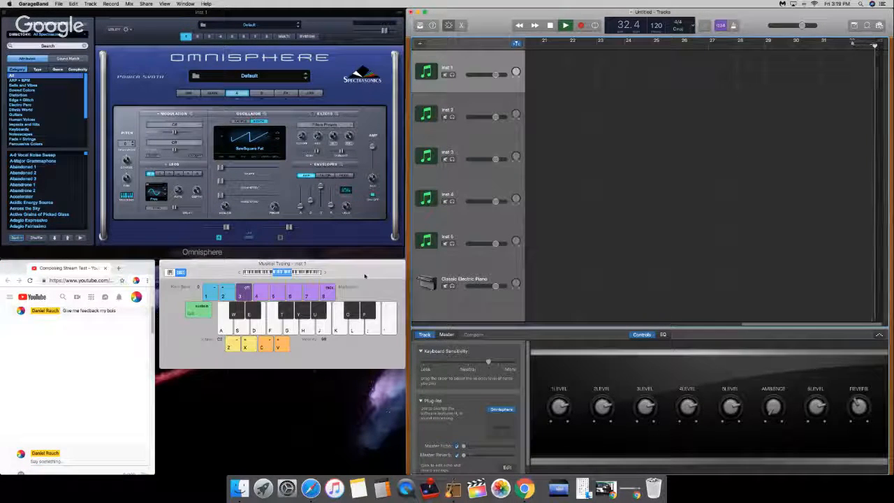
{"action": "left_click", "coordinate": [141, 367]}
{"action": "scroll", "coordinate": [141, 367], "scroll_direction": "down", "scroll_amount": 3}
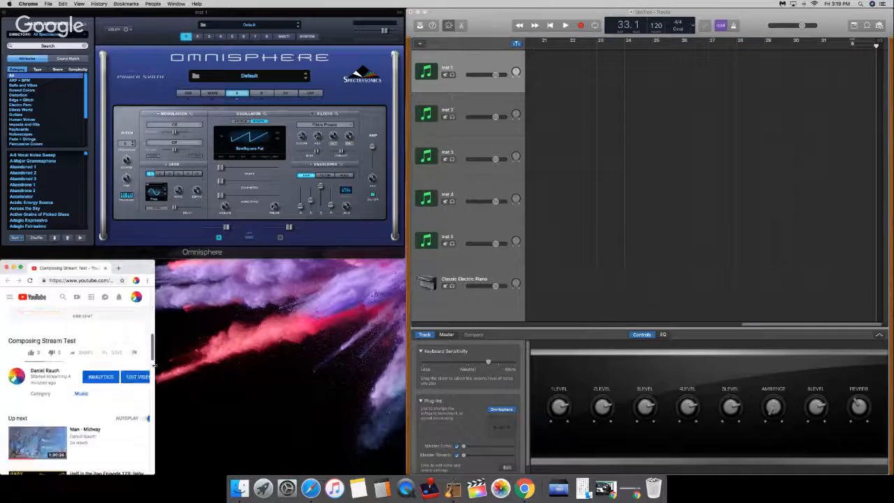
Step: Widen the Chrome stream window slightly and bring the live chat message list into view
{"action": "left_click_drag", "start_coordinate": [154, 363], "coordinate": [157, 363]}
{"action": "scroll", "coordinate": [105, 391], "scroll_direction": "up", "scroll_amount": 5}
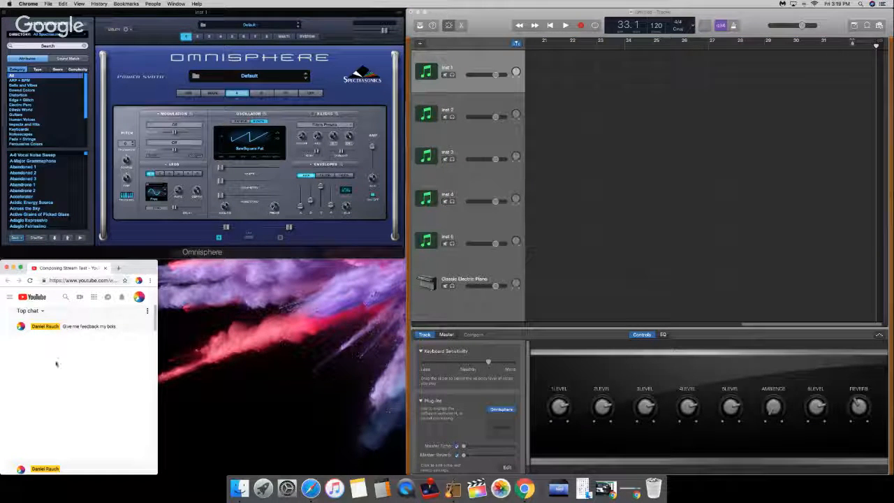
{"action": "scroll", "coordinate": [11, 359], "scroll_direction": "down", "scroll_amount": 5}
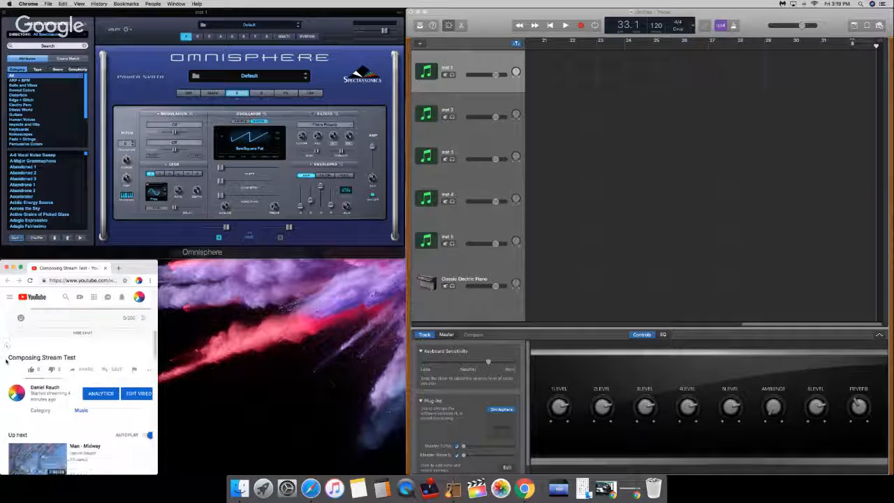
{"action": "scroll", "coordinate": [6, 360], "scroll_direction": "up", "scroll_amount": 5}
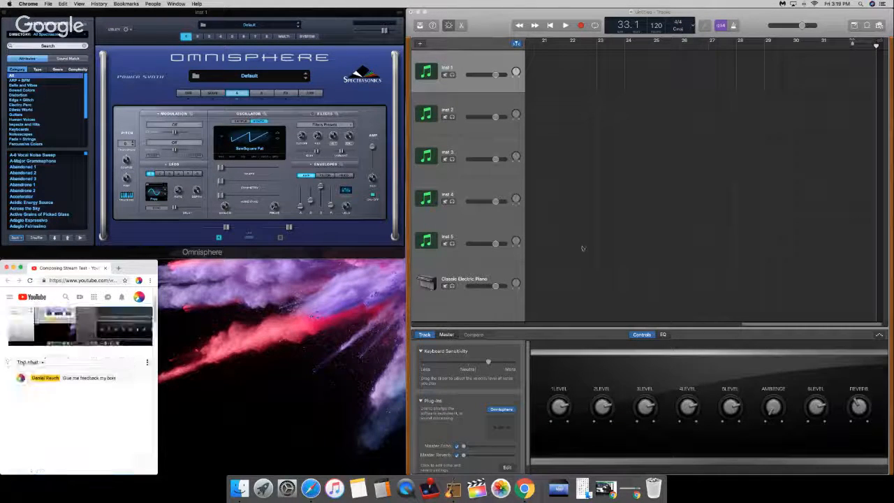
Step: Switch to GarageBand, sound a test note on Inst 1 and return the playhead to the beginning of the project
{"action": "left_click", "coordinate": [696, 195]}
{"action": "key", "text": "a"}
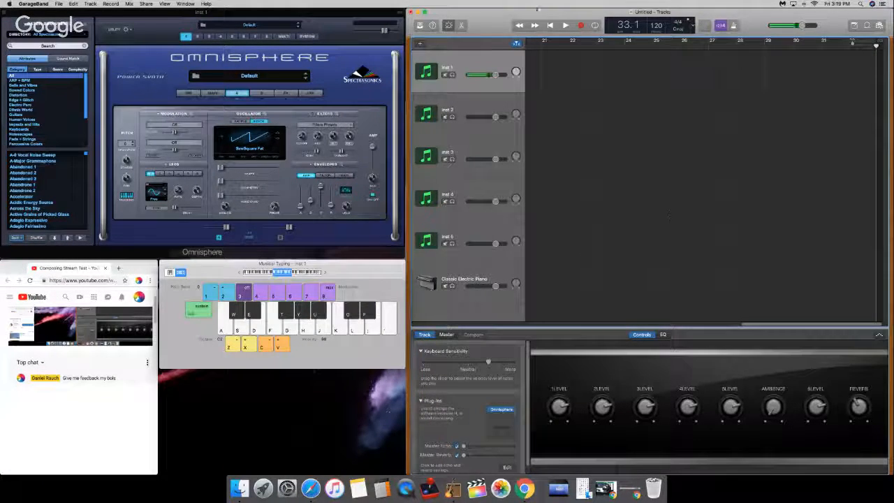
{"action": "left_click", "coordinate": [551, 26]}
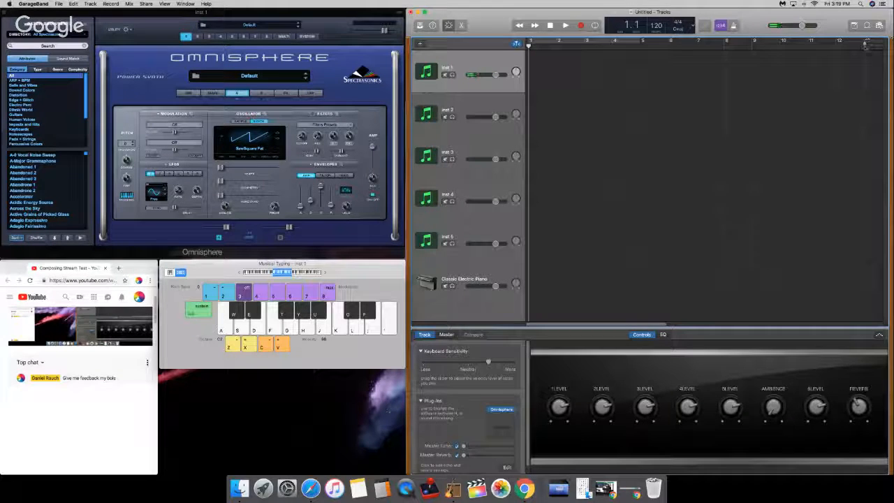
Step: Shorten the project in the timeline so that it ends at bar 17
{"action": "left_click_drag", "start_coordinate": [865, 45], "coordinate": [669, 43]}
{"action": "left_click", "coordinate": [596, 25]}
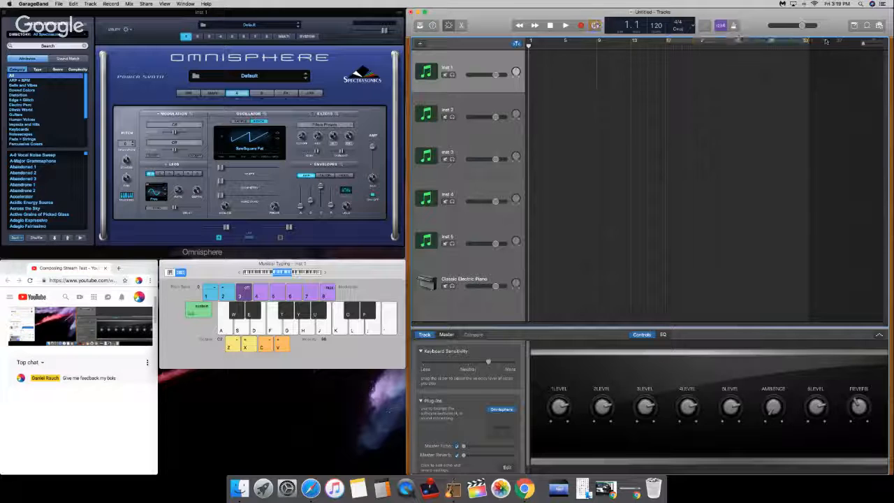
{"action": "mouse_move", "coordinate": [809, 43]}
{"action": "left_mouse_down"}
{"action": "mouse_move", "coordinate": [650, 85]}
{"action": "mouse_move", "coordinate": [668, 83]}
{"action": "left_mouse_up"}
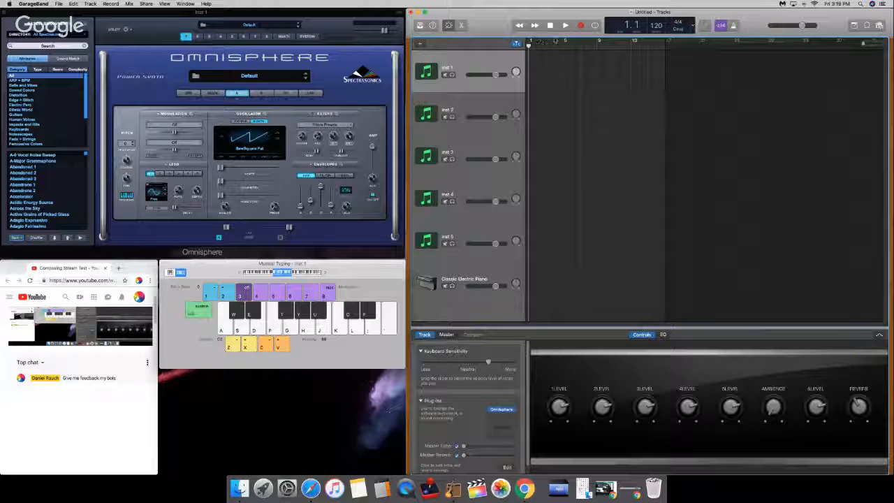
Step: Set the cycle area to run from bar 1 to bar 17 and leave cycling turned off
{"action": "left_click", "coordinate": [595, 26]}
{"action": "left_click_drag", "start_coordinate": [695, 42], "coordinate": [556, 42]}
{"action": "left_click_drag", "start_coordinate": [812, 43], "coordinate": [667, 48]}
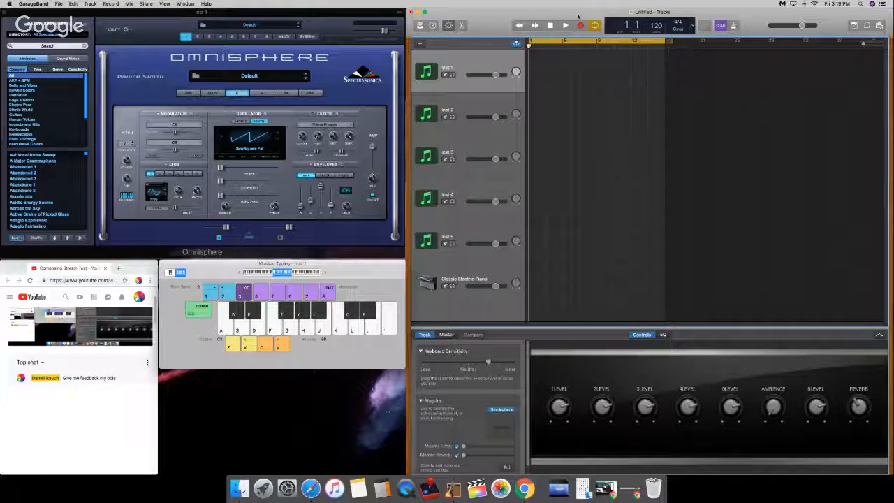
{"action": "left_click", "coordinate": [595, 25]}
Step: Rehearse a chord and melody idea on Inst 1 with Musical Typing, without recording it
{"action": "key", "text": "a"}
{"action": "key", "text": "a"}
{"action": "key", "text": "g"}
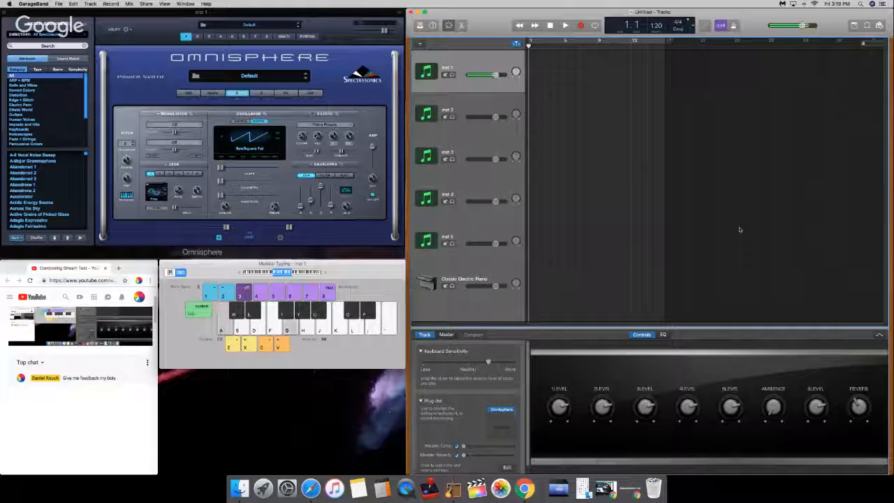
{"action": "key", "text": "j"}
{"action": "key", "text": "k"}
{"action": "key", "text": "s"}
{"action": "key", "text": "h"}
{"action": "key", "text": "apostrophe"}
{"action": "key", "text": "semicolon"}
{"action": "key", "text": "k"}
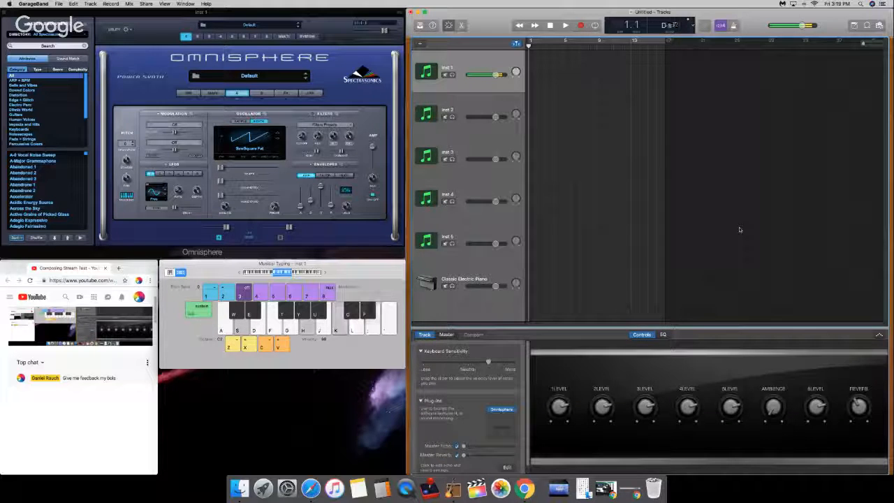
{"action": "key", "text": "a"}
{"action": "key", "text": "s"}
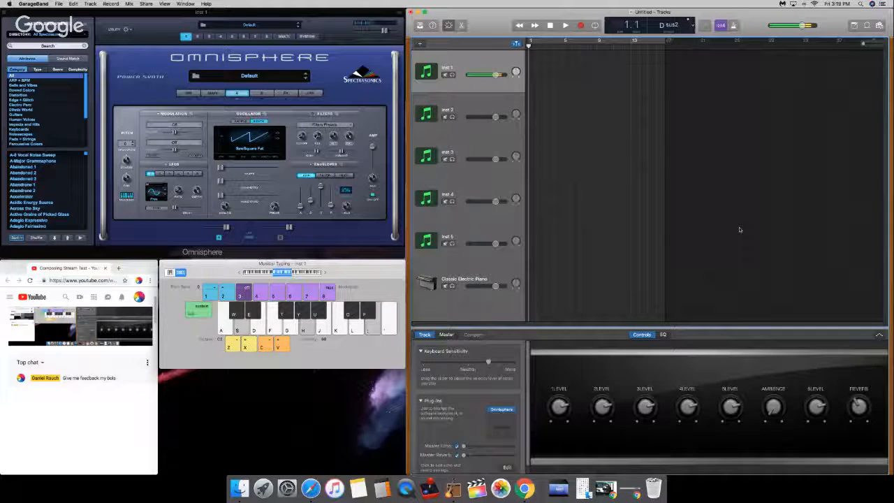
{"action": "key", "text": "k"}
{"action": "key", "text": "g"}
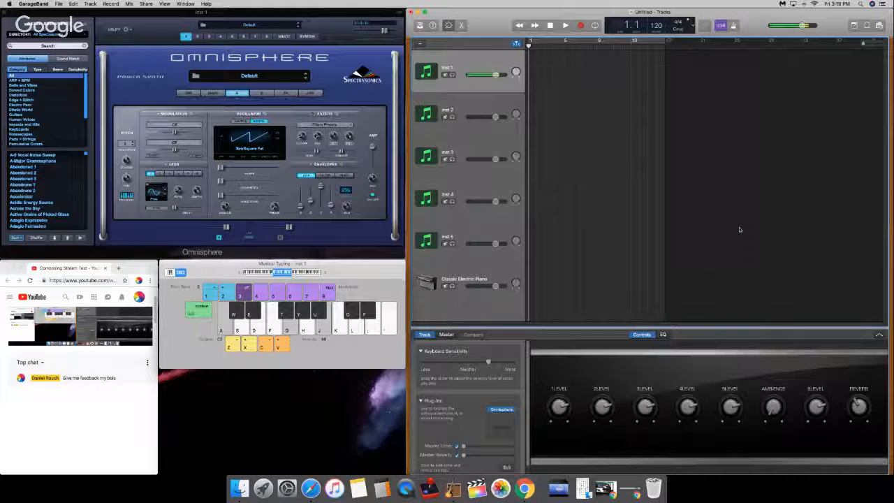
{"action": "key", "text": "k"}
{"action": "key", "text": "s"}
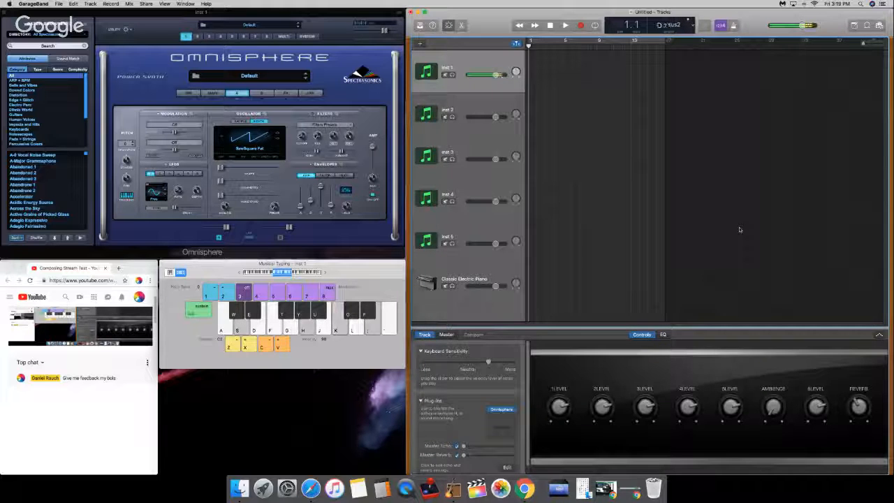
{"action": "key", "text": "k"}
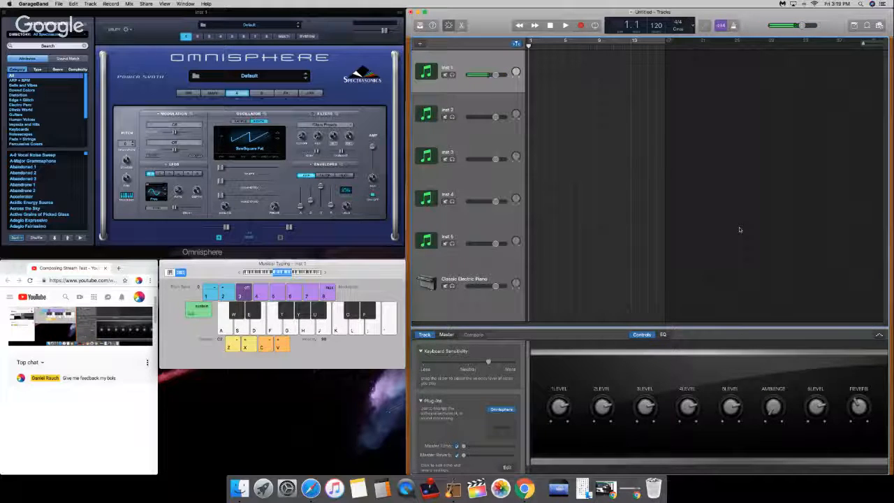
{"action": "key", "text": "g"}
{"action": "key", "text": "k"}
{"action": "key", "text": "a"}
{"action": "key", "text": "g"}
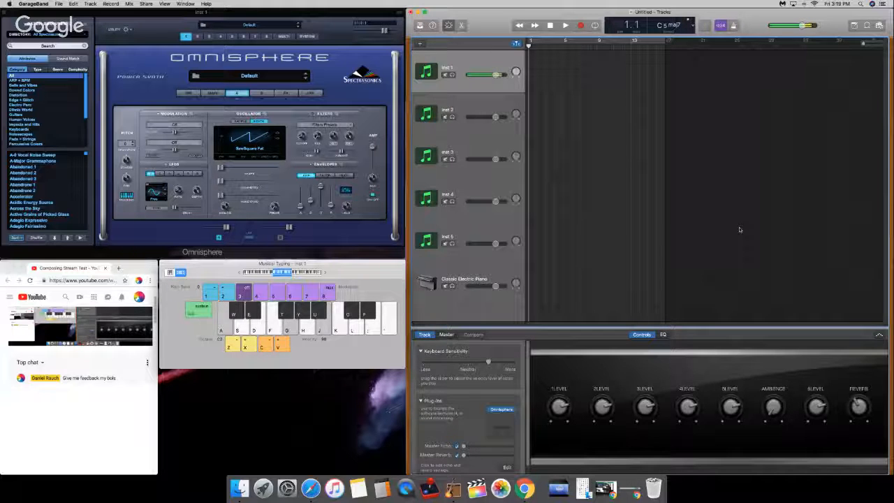
{"action": "key", "text": "s"}
{"action": "key", "text": "h"}
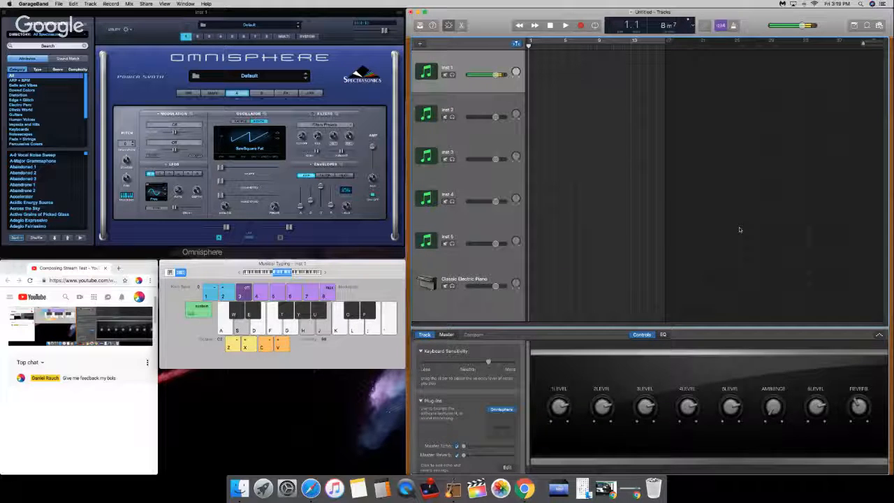
{"action": "key", "text": "a"}
{"action": "key", "text": "s"}
{"action": "key", "text": "k"}
{"action": "key", "text": "s"}
{"action": "key", "text": "h"}
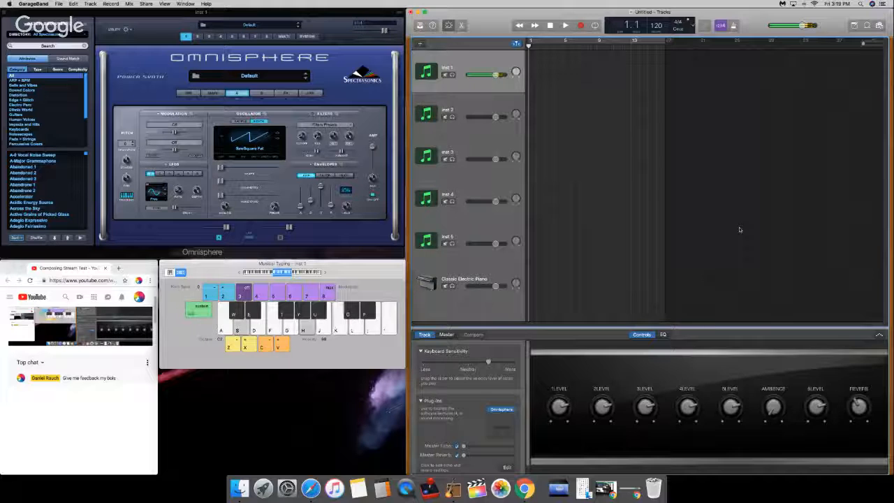
{"action": "key", "text": "a"}
{"action": "key", "text": "g"}
{"action": "key", "text": "k"}
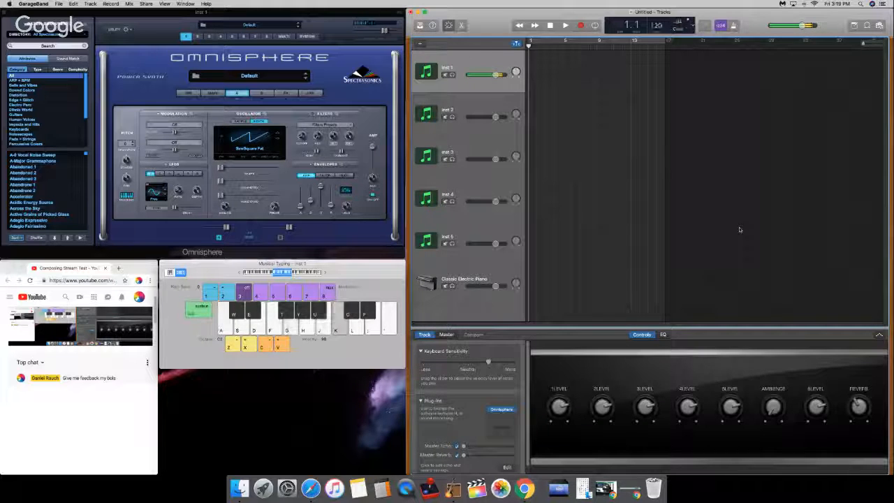
{"action": "key", "text": "s"}
{"action": "key", "text": "semicolon"}
{"action": "key", "text": "k"}
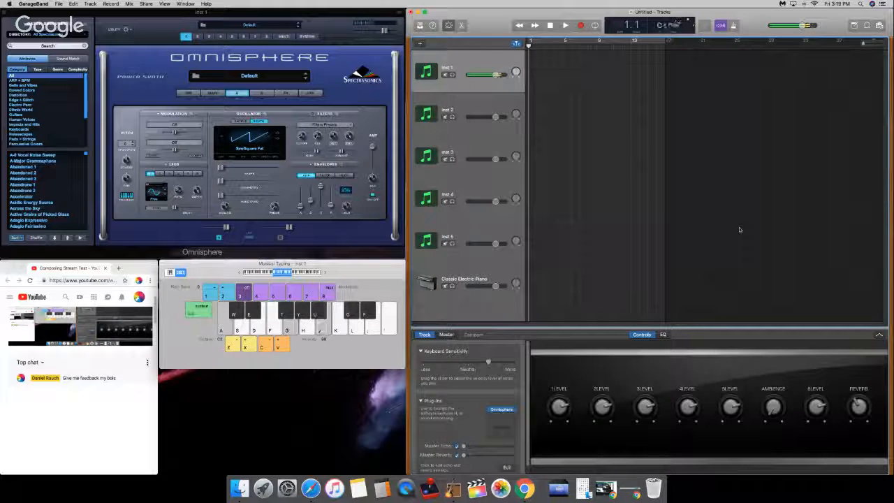
{"action": "key", "text": "k"}
{"action": "key", "text": "semicolon"}
{"action": "key", "text": "a"}
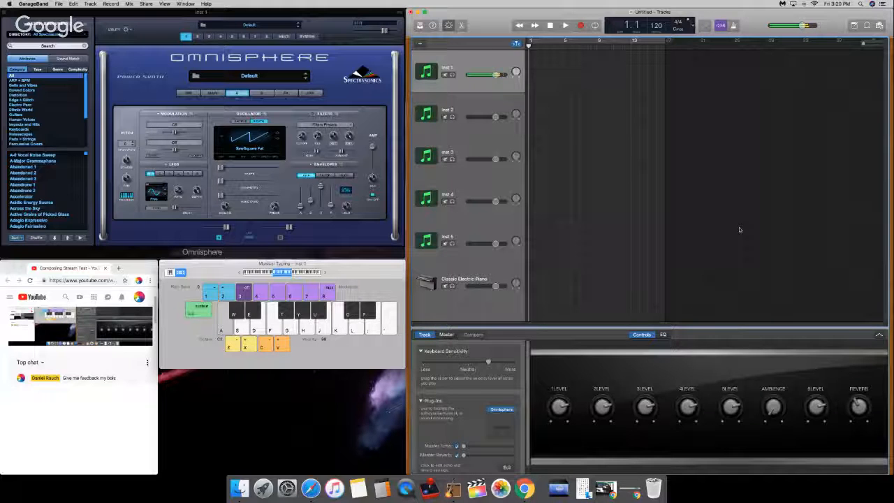
{"action": "key", "text": "k"}
{"action": "key", "text": "semicolon"}
{"action": "key", "text": "k"}
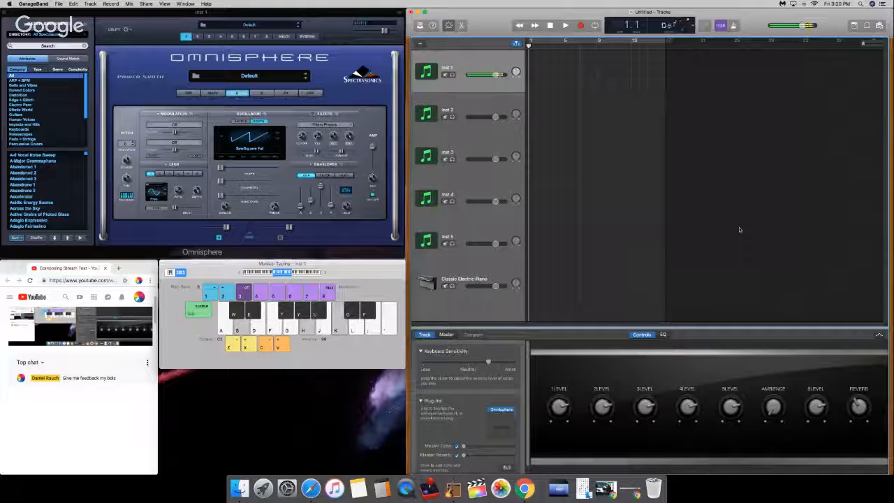
Step: Start recording on Inst 1 with the metronome on and raise the computer's volume
{"action": "key", "text": "r"}
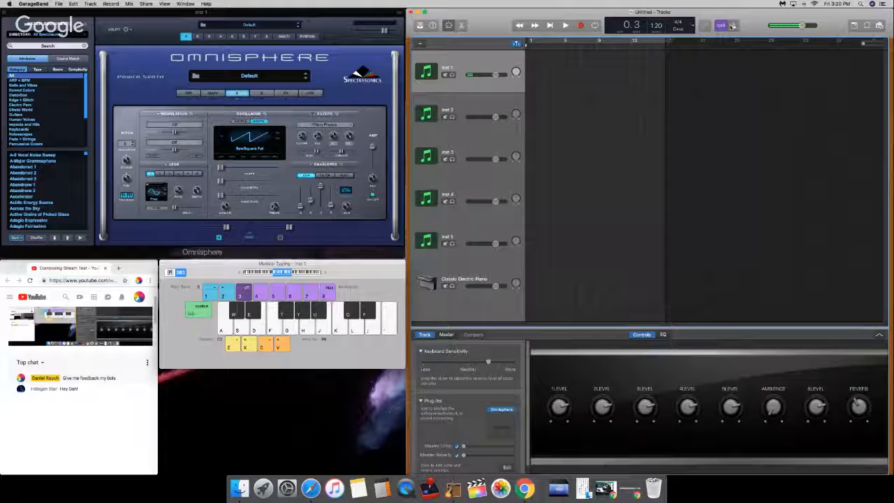
{"action": "key", "text": "XF86AudioRaiseVolume"}
{"action": "key", "text": "XF86AudioRaiseVolume"}
{"action": "key", "text": "XF86AudioRaiseVolume"}
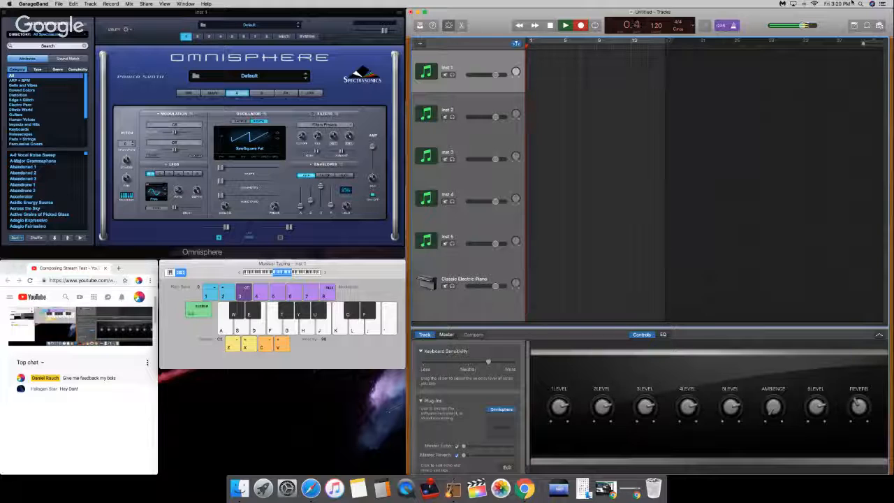
Step: Record a short phrase of low notes and melody on Inst 1 from bar 1 with Musical Typing, stopping at bar 2
{"action": "key", "text": "a"}
{"action": "key", "text": "g"}
{"action": "key", "text": "j"}
{"action": "key", "text": "k"}
{"action": "key", "text": "s"}
{"action": "key", "text": "h"}
{"action": "key", "text": "semicolon"}
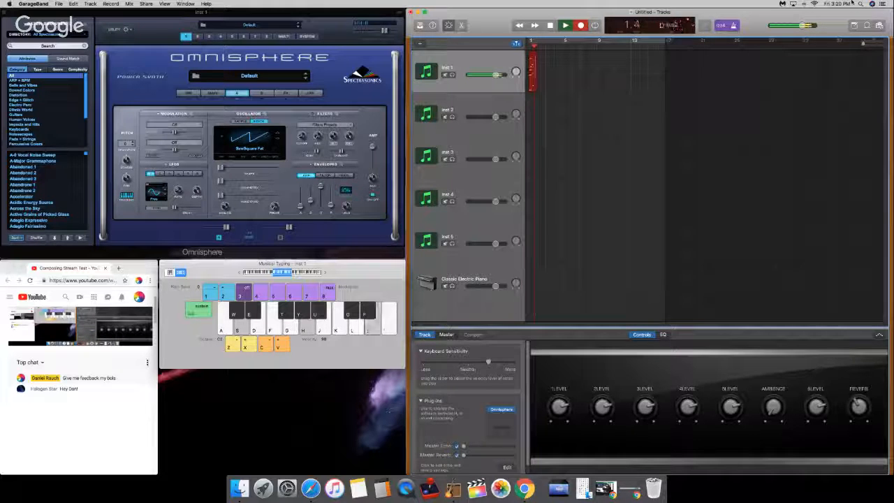
{"action": "key", "text": "space"}
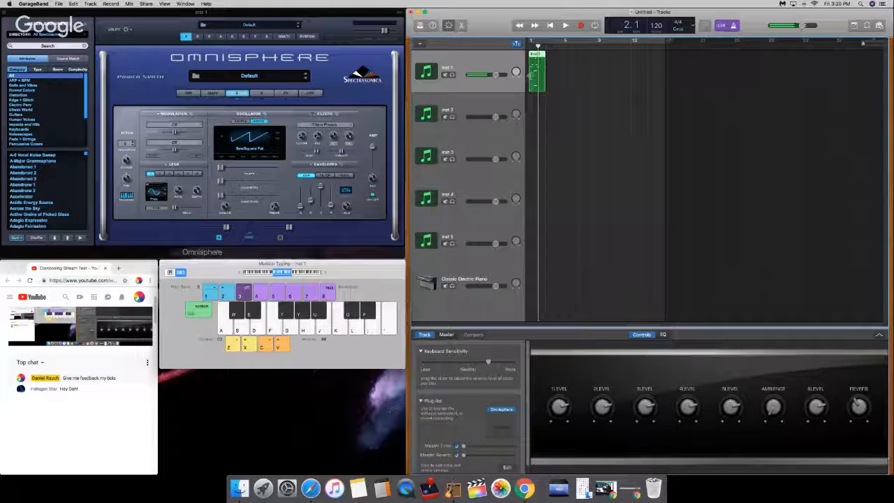
Step: Open the recorded Inst 1 region in the Piano Roll and quantize all its notes to 1/32 Note
{"action": "key", "text": "b"}
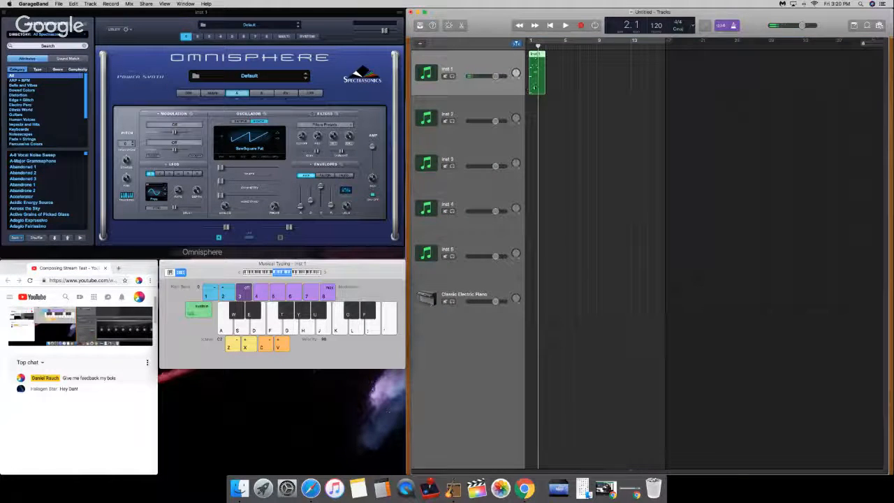
{"action": "double_click", "coordinate": [535, 85]}
{"action": "left_click_drag", "start_coordinate": [670, 362], "coordinate": [533, 442]}
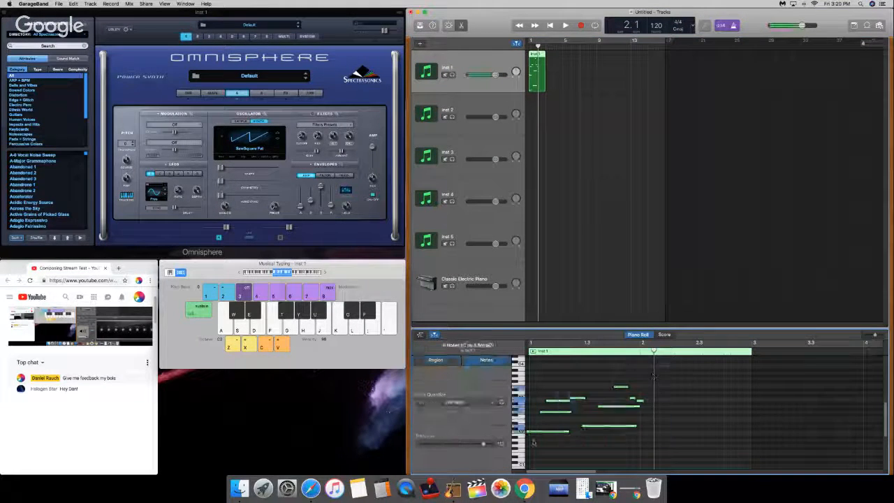
{"action": "left_click", "coordinate": [455, 403]}
{"action": "left_click", "coordinate": [455, 425]}
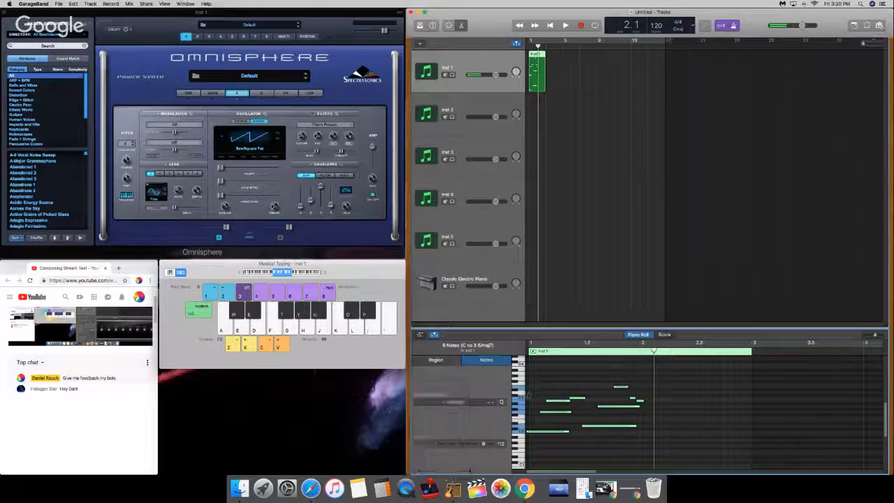
{"action": "left_click", "coordinate": [538, 426]}
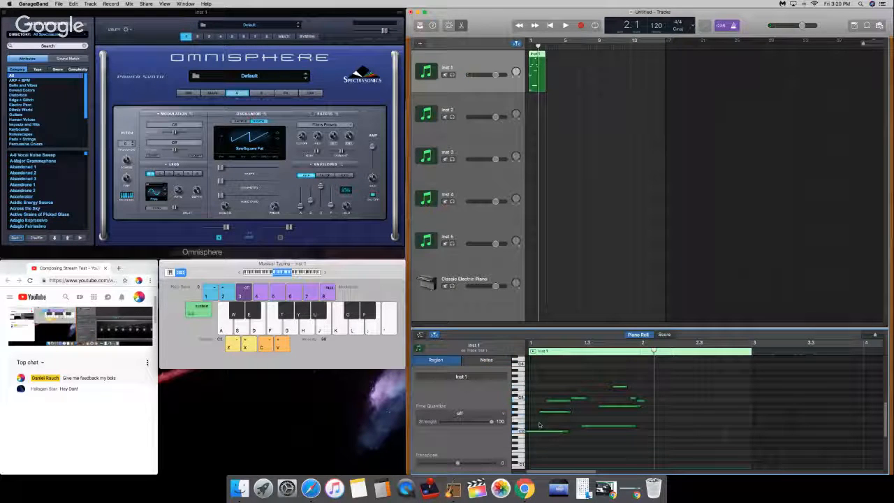
{"action": "left_click_drag", "start_coordinate": [644, 375], "coordinate": [545, 433]}
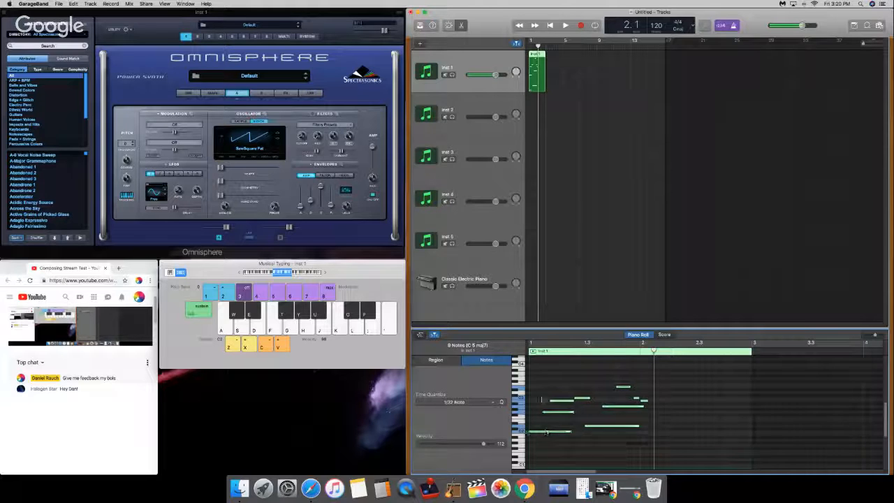
Step: Play the quantized Inst 1 region from the beginning and delete it from the track
{"action": "left_click", "coordinate": [539, 390]}
{"action": "key", "text": "Return"}
{"action": "key", "text": "space"}
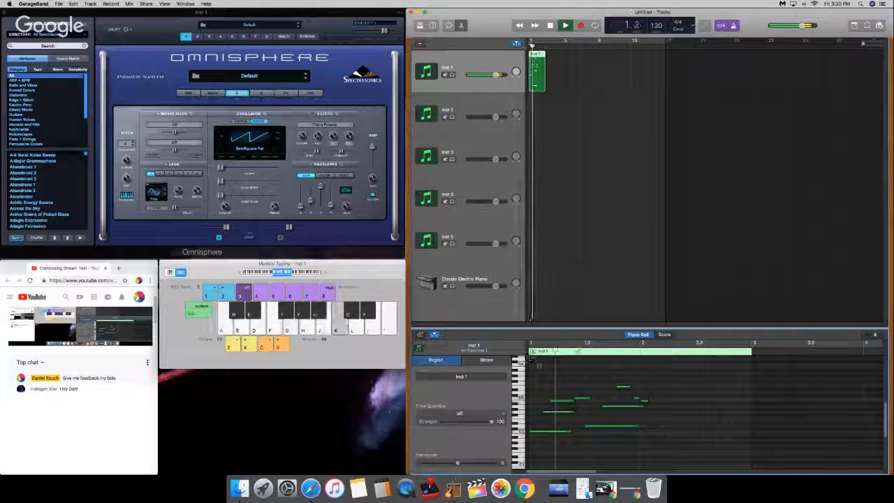
{"action": "key", "text": "space"}
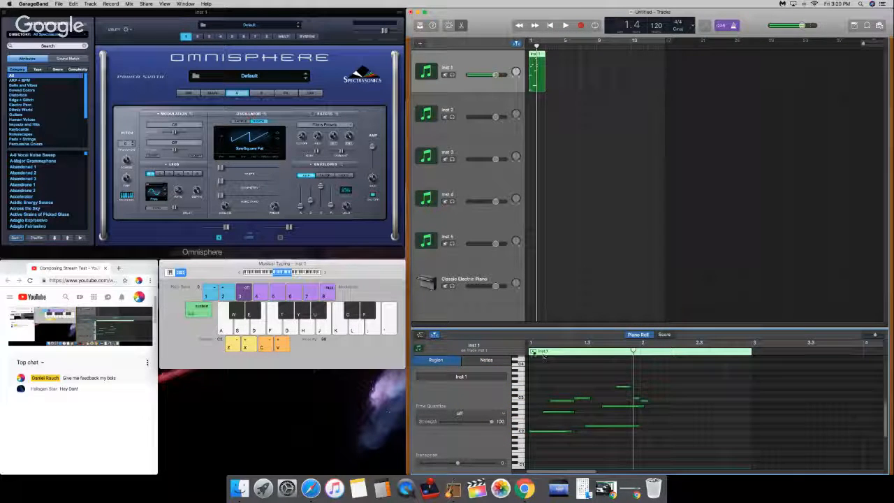
{"action": "left_click", "coordinate": [537, 63]}
{"action": "key", "text": "Delete"}
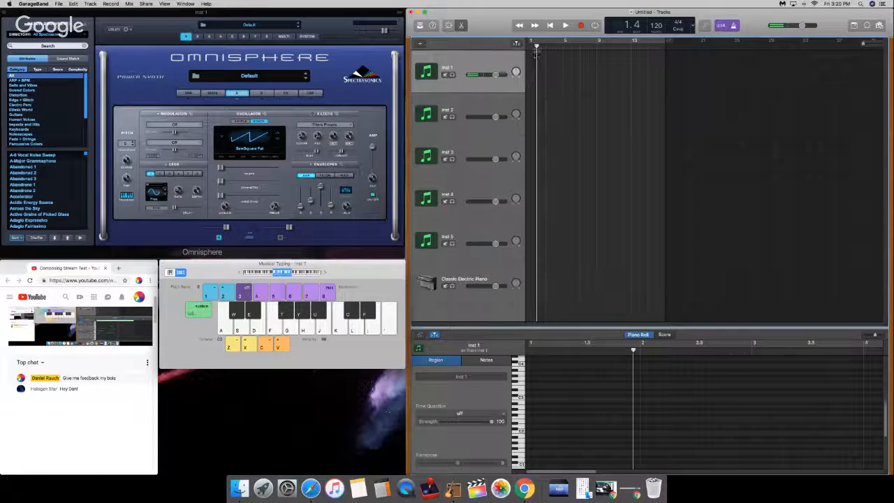
Step: Set the project tempo to 109 and start recording on Inst 1 from bar 1, adjusting the computer's volume
{"action": "left_click_drag", "start_coordinate": [536, 50], "coordinate": [517, 43]}
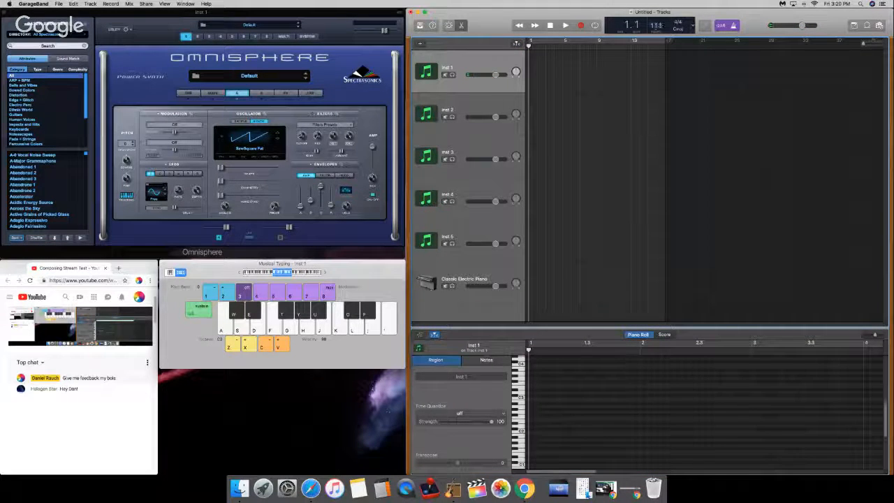
{"action": "key", "text": "r"}
{"action": "key", "text": "XF86AudioRaiseVolume"}
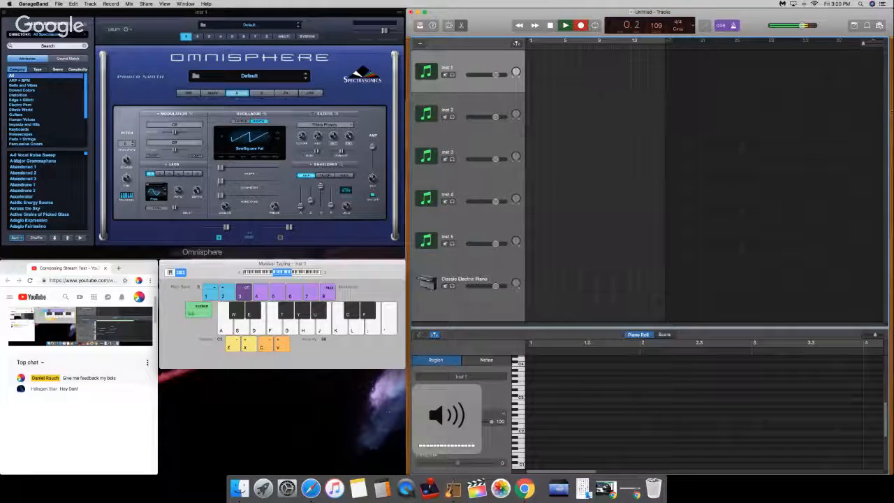
{"action": "key", "text": "XF86AudioLowerVolume"}
{"action": "key", "text": "XF86AudioLowerVolume"}
{"action": "key", "text": "XF86AudioLowerVolume"}
{"action": "key", "text": "XF86AudioLowerVolume"}
{"action": "key", "text": "XF86AudioLowerVolume"}
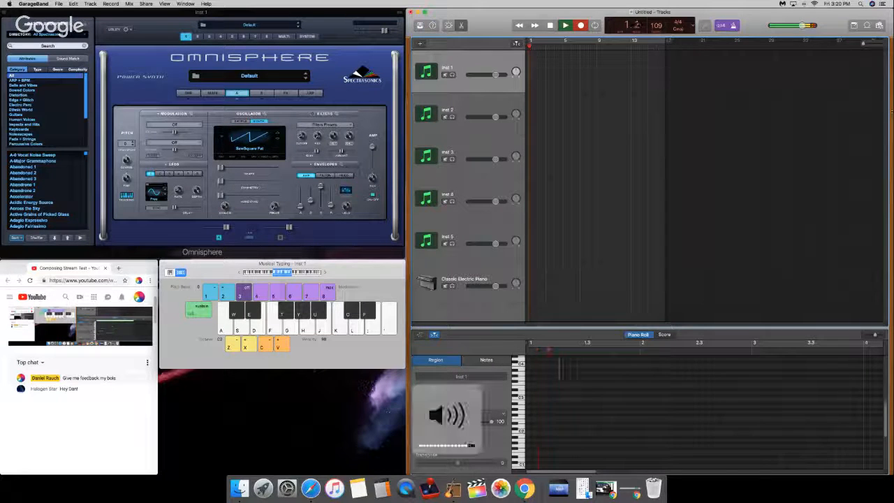
Step: Record a one-bar melodic phrase on Inst 1 with Musical Typing starting at bar 2, and stop at bar 3
{"action": "key", "text": "a"}
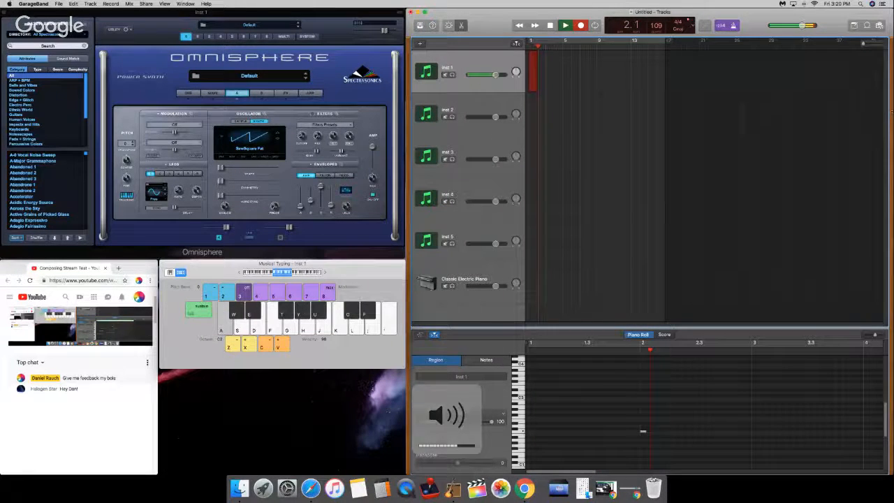
{"action": "key", "text": "g"}
{"action": "key", "text": "j"}
{"action": "key", "text": "k"}
{"action": "key", "text": "s"}
{"action": "key", "text": "h"}
{"action": "key", "text": "semicolon"}
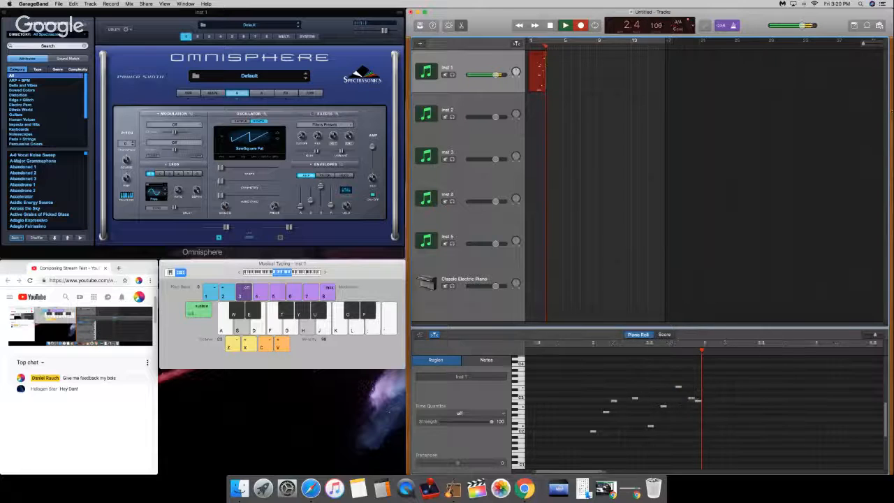
{"action": "key", "text": "space"}
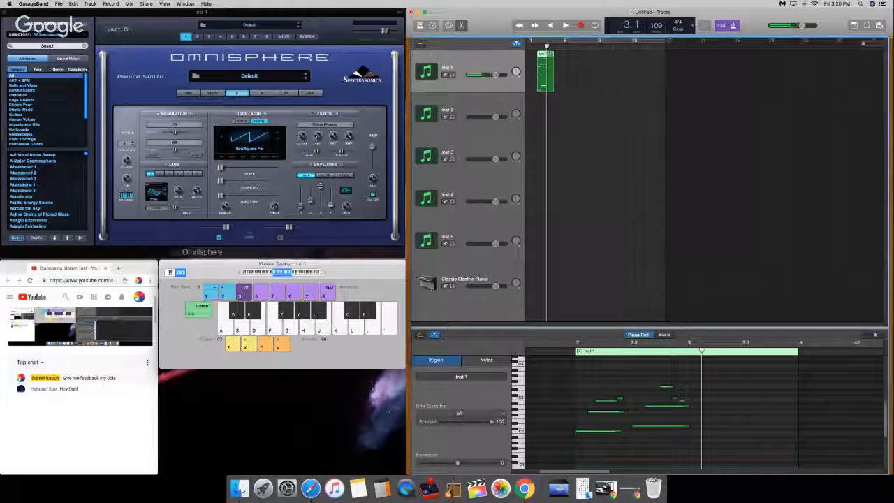
Step: Move the recorded Inst 1 region to bar 1 and quantize all its notes to 1/16 Note
{"action": "left_click_drag", "start_coordinate": [548, 70], "coordinate": [538, 70]}
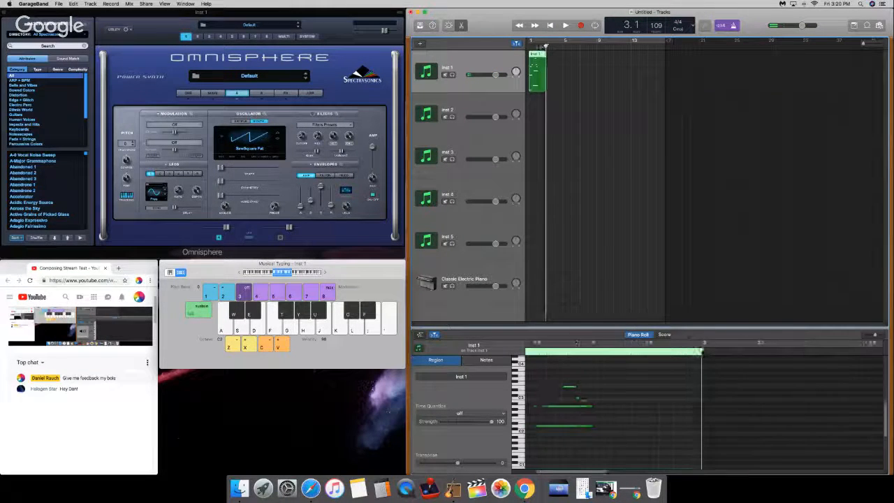
{"action": "left_click", "coordinate": [533, 47]}
{"action": "left_click", "coordinate": [650, 366]}
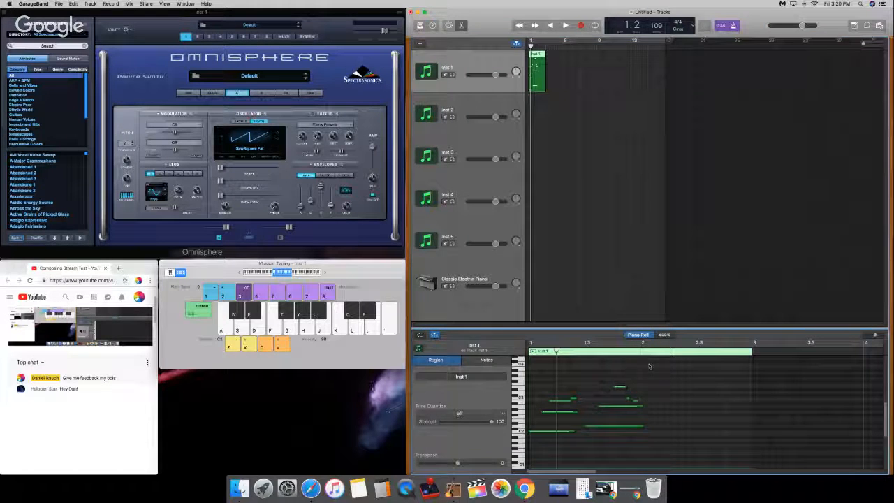
{"action": "left_click_drag", "start_coordinate": [649, 366], "coordinate": [555, 445]}
{"action": "left_click", "coordinate": [459, 403]}
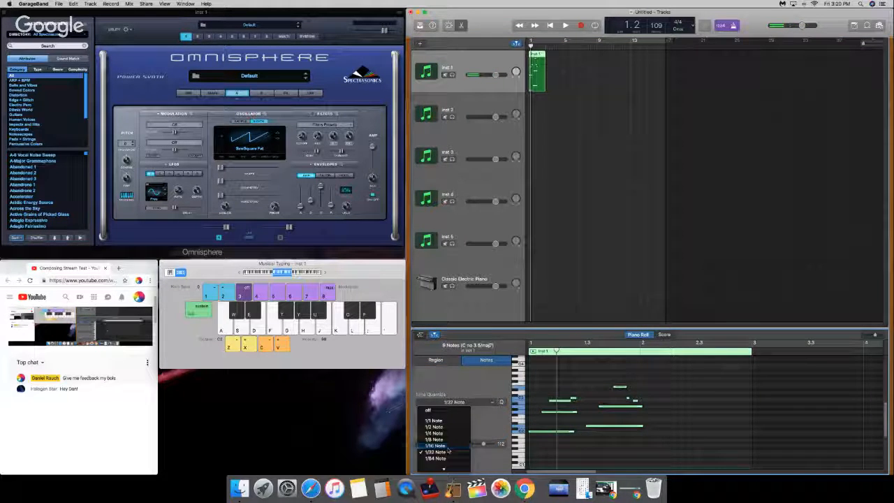
{"action": "left_click", "coordinate": [448, 448]}
{"action": "left_click", "coordinate": [557, 389]}
{"action": "left_click_drag", "start_coordinate": [557, 351], "coordinate": [529, 350]}
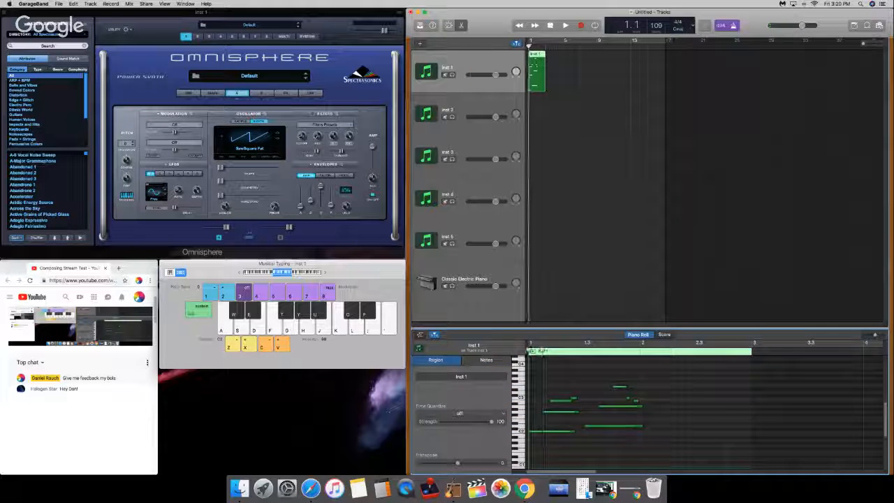
Step: Shorten the overlapping notes in the first half of bar 1 so each ends near the next note's start
{"action": "left_click_drag", "start_coordinate": [574, 431], "coordinate": [571, 401]}
{"action": "key", "text": "XF86AudioRaiseVolume"}
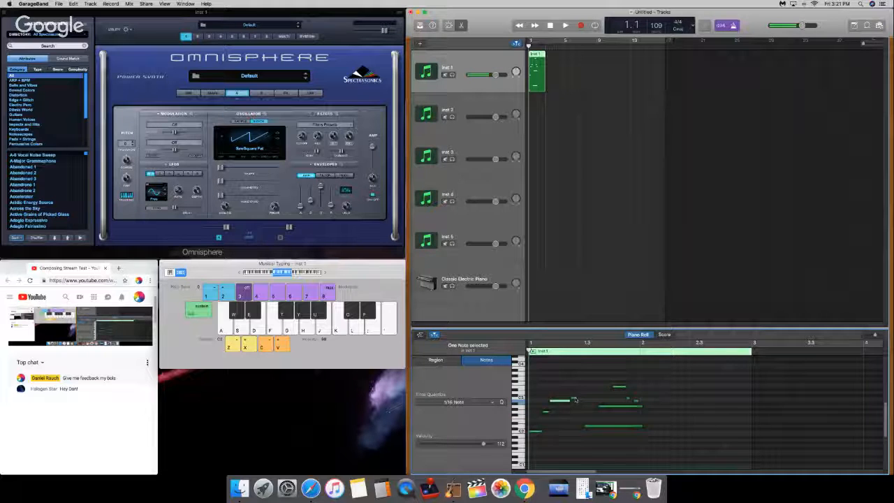
{"action": "left_click", "coordinate": [574, 399]}
{"action": "left_click", "coordinate": [577, 398]}
{"action": "left_click", "coordinate": [576, 398]}
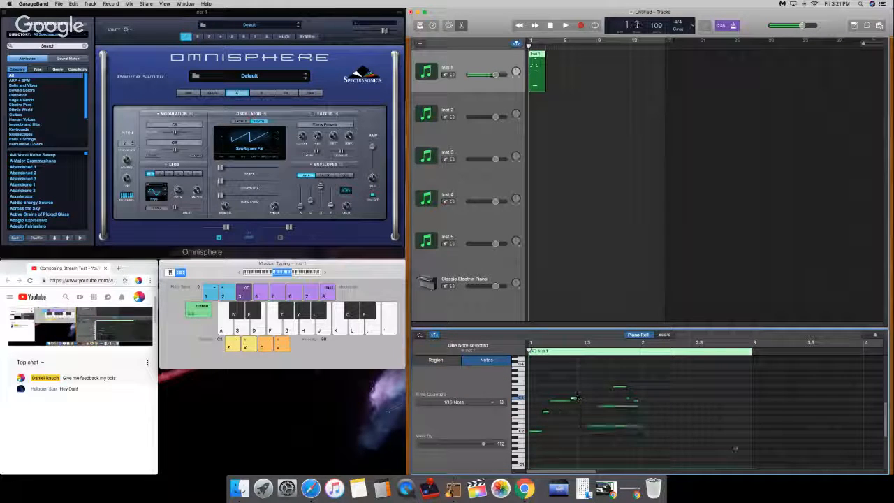
Step: Shorten the two long low notes in the second half of bar 1 and adjust the short notes closing the phrase
{"action": "left_click_drag", "start_coordinate": [641, 426], "coordinate": [600, 431]}
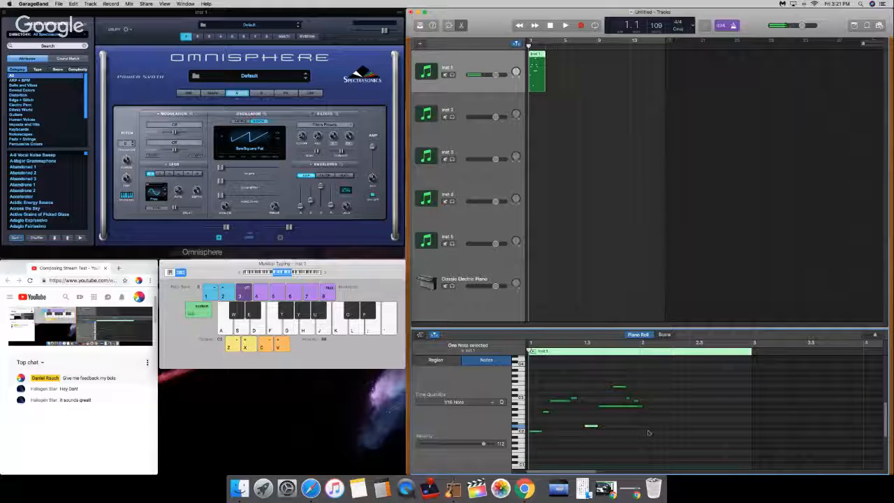
{"action": "left_click_drag", "start_coordinate": [642, 407], "coordinate": [612, 405]}
{"action": "left_click", "coordinate": [624, 386]}
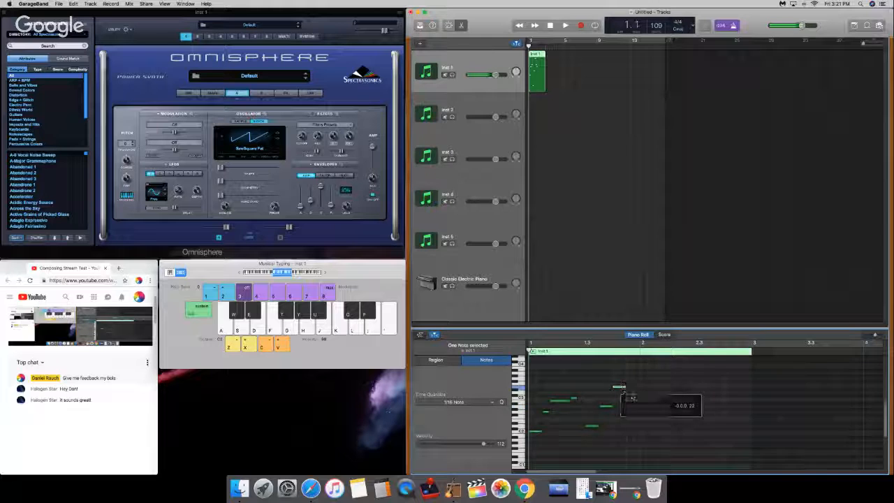
{"action": "left_click", "coordinate": [629, 400]}
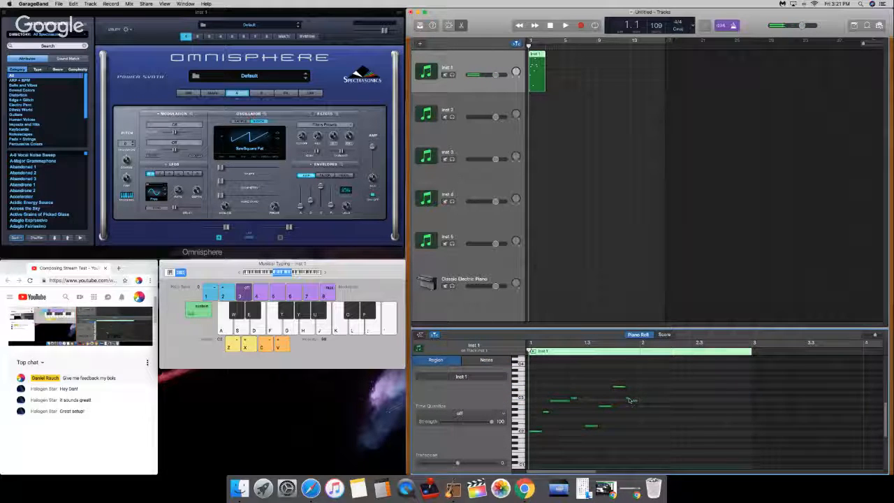
{"action": "left_click_drag", "start_coordinate": [629, 398], "coordinate": [637, 400]}
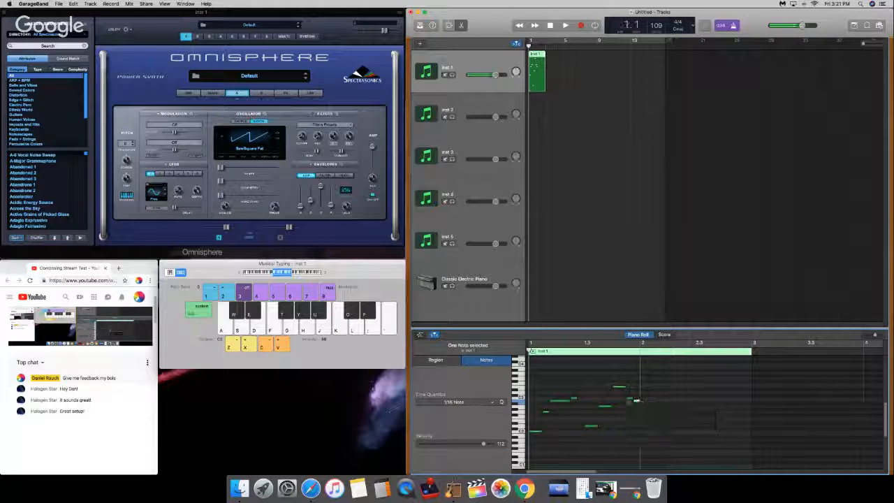
Step: Play the edited phrase from the beginning and select all its notes in the Piano Roll to check them
{"action": "left_click", "coordinate": [604, 378]}
{"action": "key", "text": "space"}
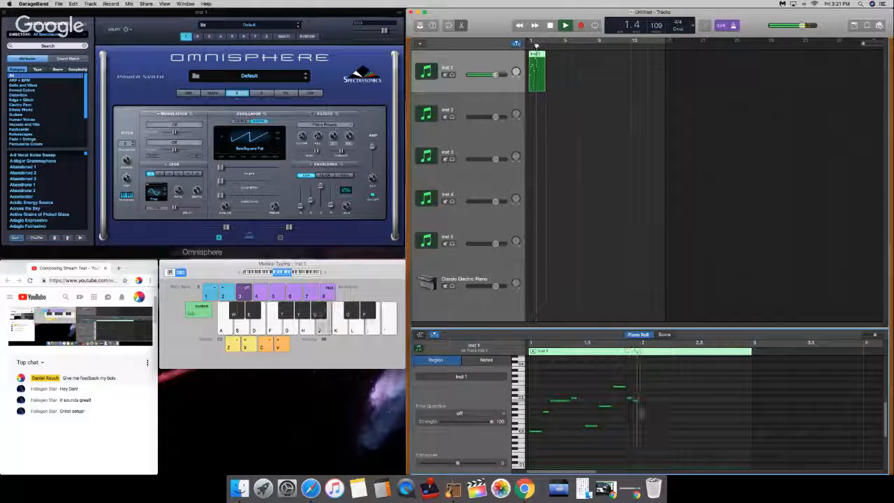
{"action": "key", "text": "space"}
{"action": "key", "text": "super+a"}
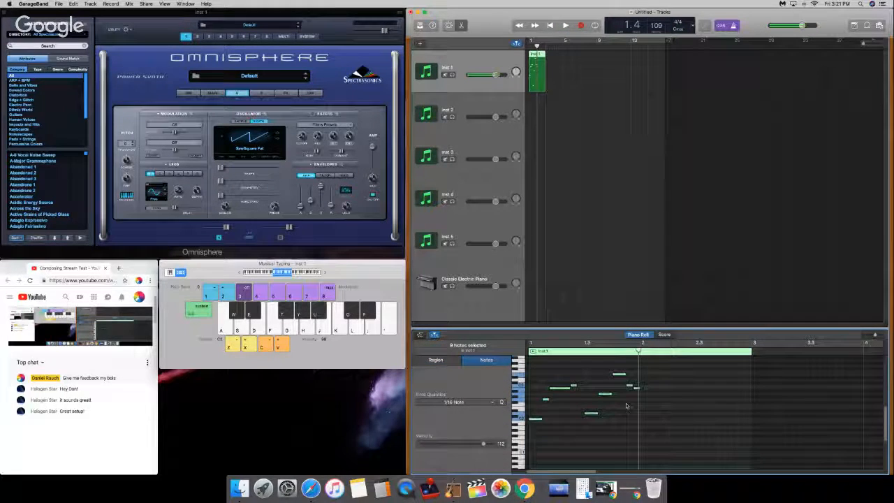
{"action": "left_click", "coordinate": [671, 395]}
{"action": "key", "text": "XF86AudioRaiseVolume"}
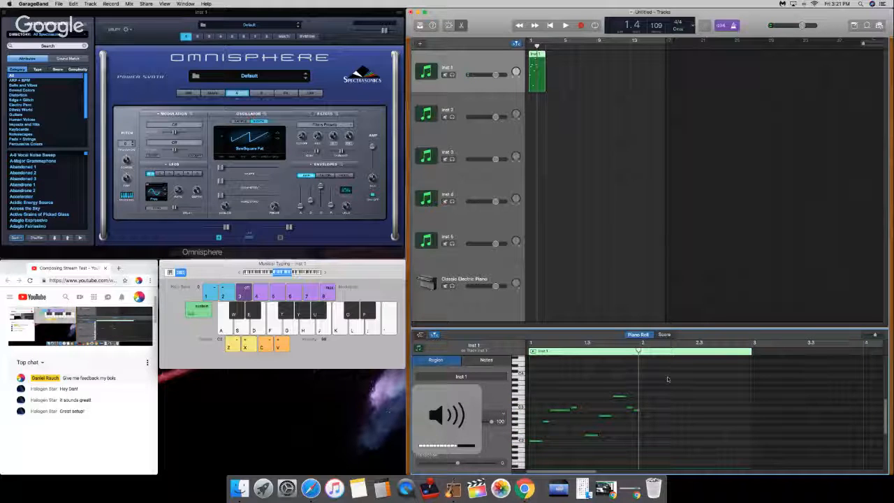
{"action": "left_click_drag", "start_coordinate": [668, 381], "coordinate": [296, 482]}
{"action": "scroll", "coordinate": [643, 392], "scroll_direction": "up", "scroll_amount": 5}
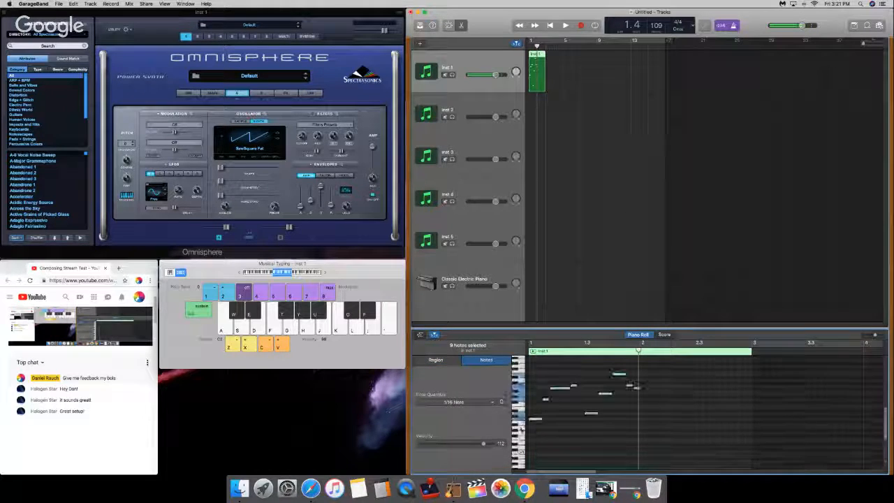
{"action": "left_click", "coordinate": [644, 380]}
{"action": "left_click_drag", "start_coordinate": [650, 369], "coordinate": [515, 445]}
Step: Split the Inst 1 region at bar 2 and delete the empty part after it
{"action": "left_click_drag", "start_coordinate": [638, 351], "coordinate": [641, 351]}
{"action": "left_click", "coordinate": [561, 156]}
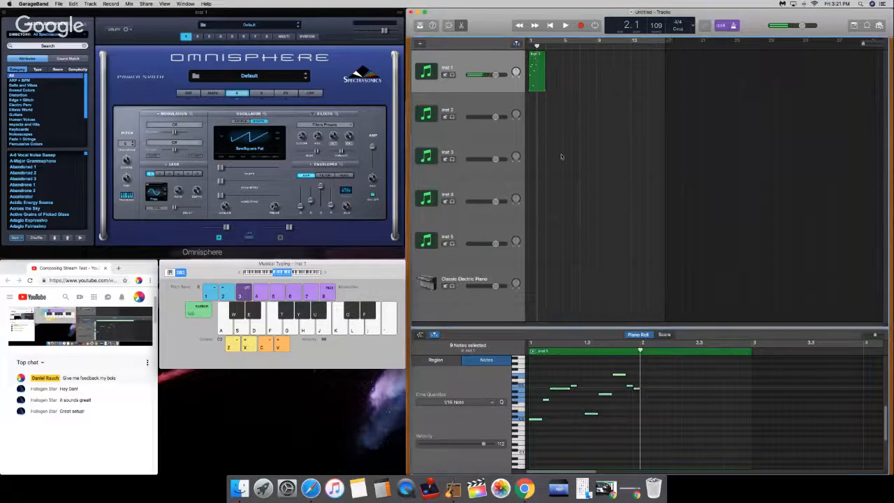
{"action": "left_click", "coordinate": [537, 69]}
{"action": "key", "text": "super+t"}
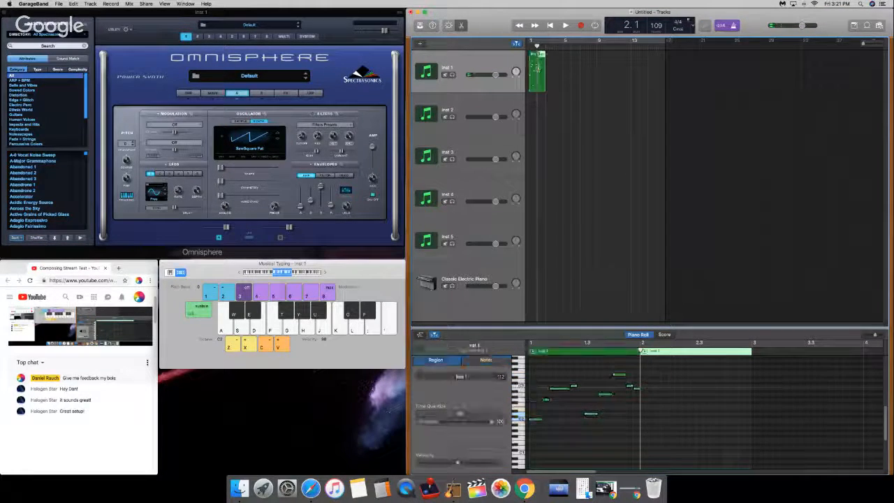
{"action": "key", "text": "Delete"}
Step: Paste copies of the one-bar Inst 1 region up to bar 5 and join them all into one four-bar region
{"action": "left_click", "coordinate": [535, 68]}
{"action": "key", "text": "super+c"}
{"action": "key", "text": "super+v"}
{"action": "key", "text": "super+v"}
{"action": "key", "text": "super+v"}
{"action": "key", "text": "super+v"}
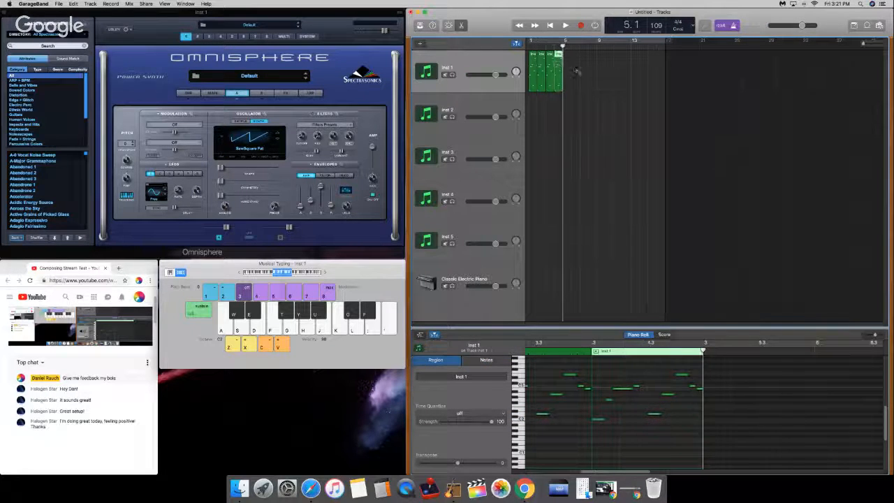
{"action": "key", "text": "super+a"}
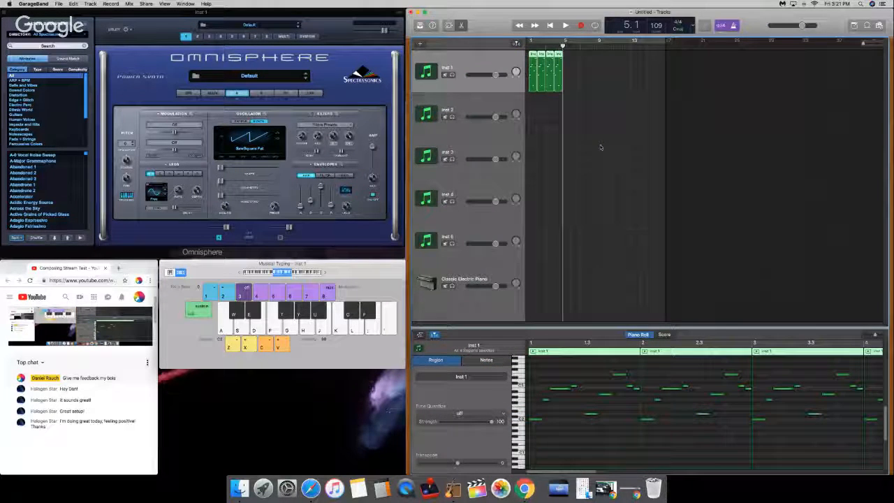
{"action": "key", "text": "super+j"}
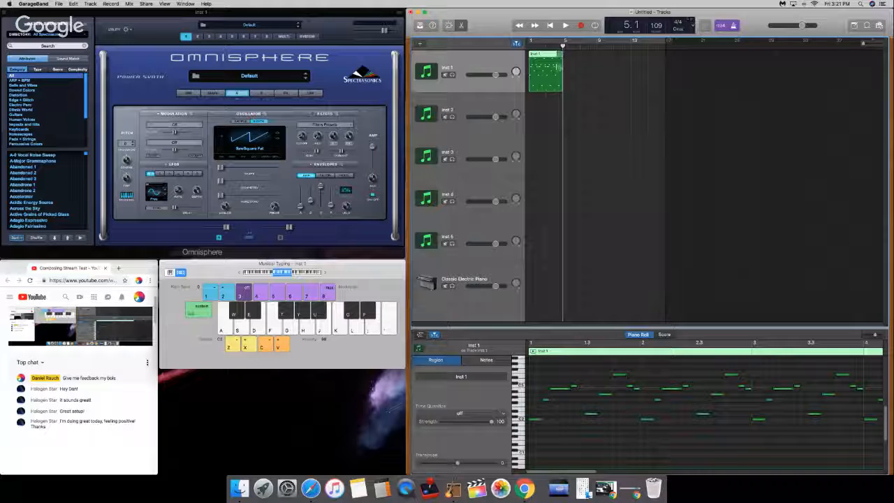
Step: Paste three copies of the four-bar Inst 1 region from bar 5 to bar 17 and return the playhead to the beginning
{"action": "left_click", "coordinate": [564, 47]}
{"action": "key", "text": "super+c"}
{"action": "key", "text": "super+v"}
{"action": "key", "text": "super+v"}
{"action": "key", "text": "super+v"}
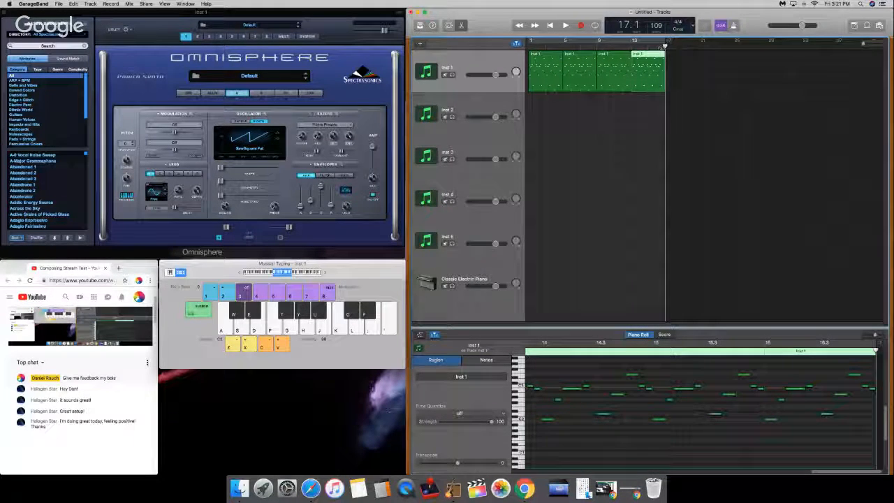
{"action": "key", "text": "Return"}
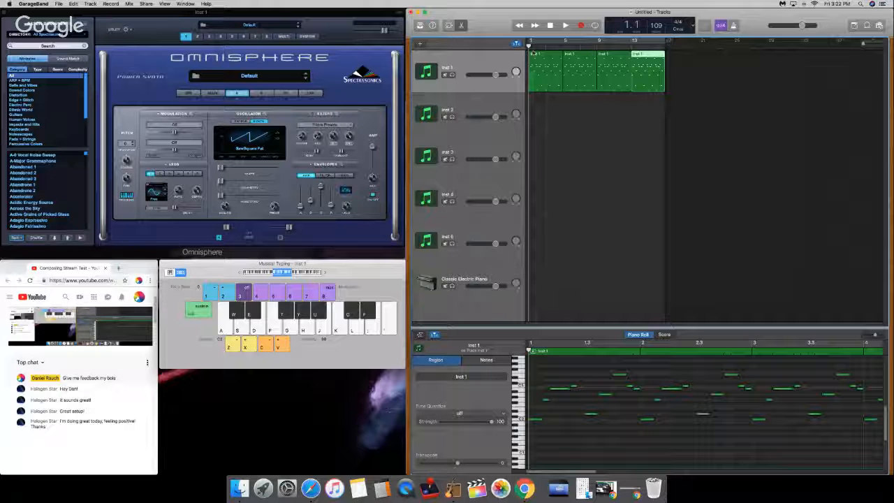
{"action": "mouse_move", "coordinate": [529, 46]}
{"action": "left_mouse_down"}
{"action": "mouse_move", "coordinate": [563, 47]}
{"action": "mouse_move", "coordinate": [529, 46]}
{"action": "left_mouse_up"}
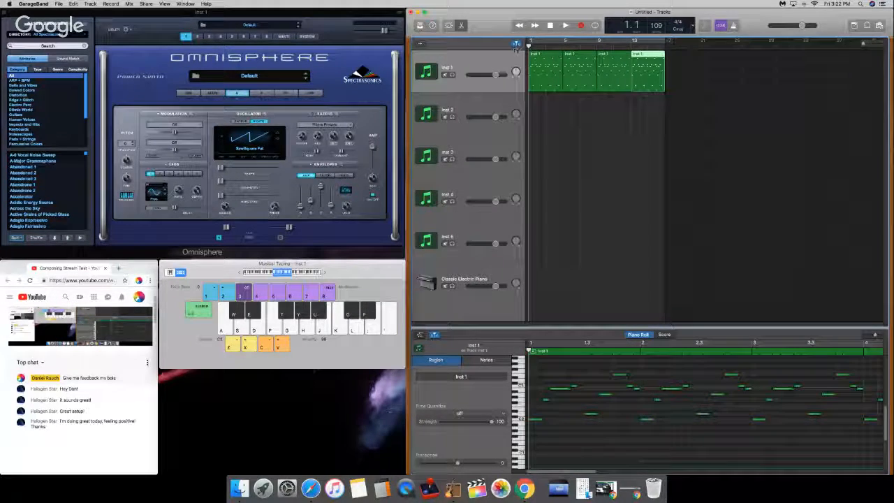
Step: Deselect the Inst 1 regions and shuffle Omnisphere's patch list to browse random sounds
{"action": "mouse_move", "coordinate": [575, 108]}
{"action": "left_mouse_down"}
{"action": "mouse_move", "coordinate": [567, 88]}
{"action": "mouse_move", "coordinate": [555, 90]}
{"action": "mouse_move", "coordinate": [566, 117]}
{"action": "left_mouse_up"}
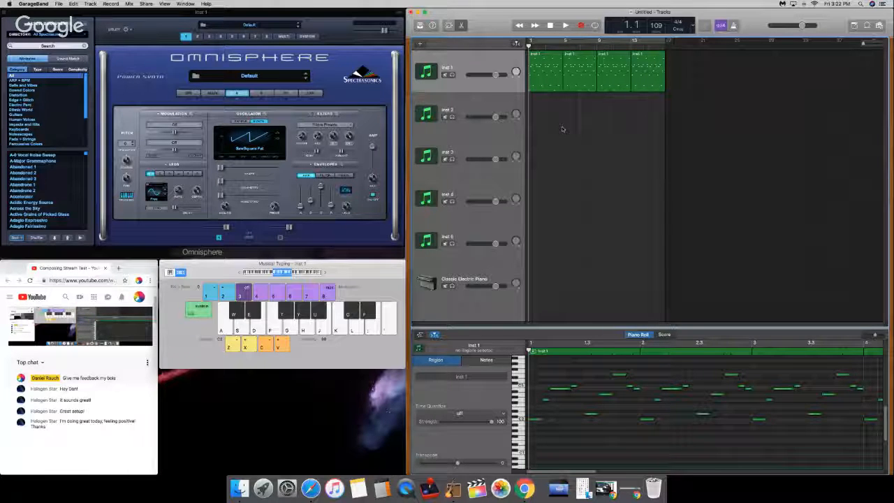
{"action": "left_click", "coordinate": [36, 238]}
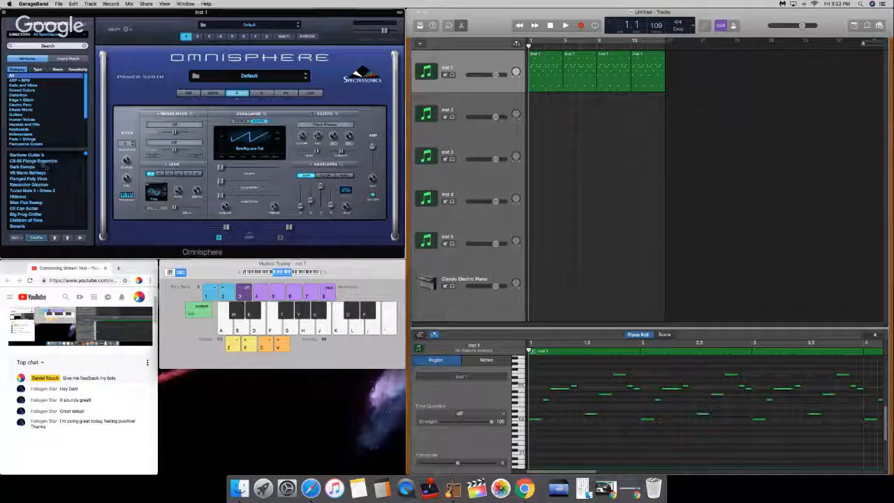
{"action": "scroll", "coordinate": [39, 208], "scroll_direction": "down", "scroll_amount": 1}
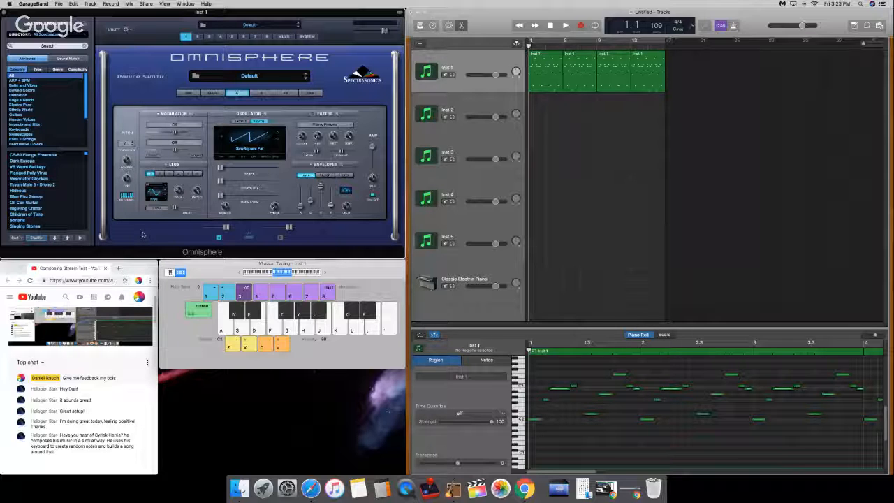
Step: Play the repeated Inst 1 pattern from the beginning and raise the computer's volume
{"action": "left_click", "coordinate": [634, 199]}
{"action": "key", "text": "space"}
{"action": "key", "text": "XF86AudioRaiseVolume"}
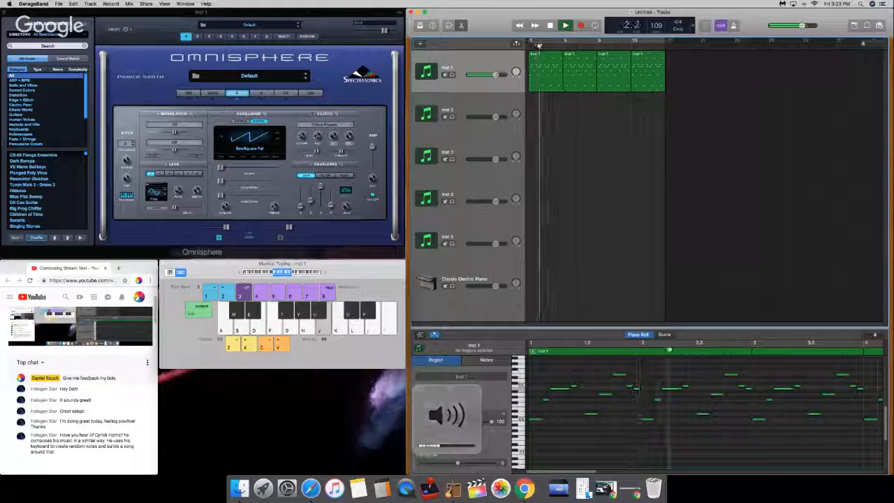
Step: Scroll the YouTube live chat down to read the newest messages and return to the GarageBand project
{"action": "left_click", "coordinate": [144, 28]}
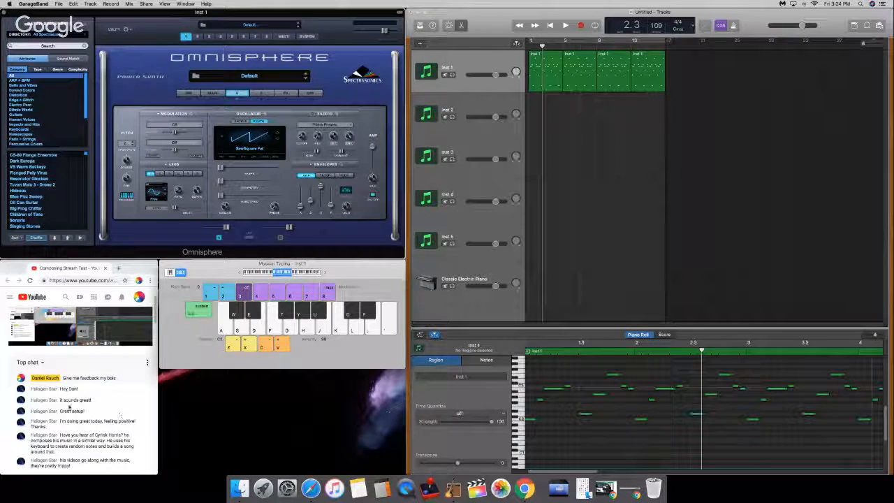
{"action": "scroll", "coordinate": [5, 386], "scroll_direction": "down", "scroll_amount": 2}
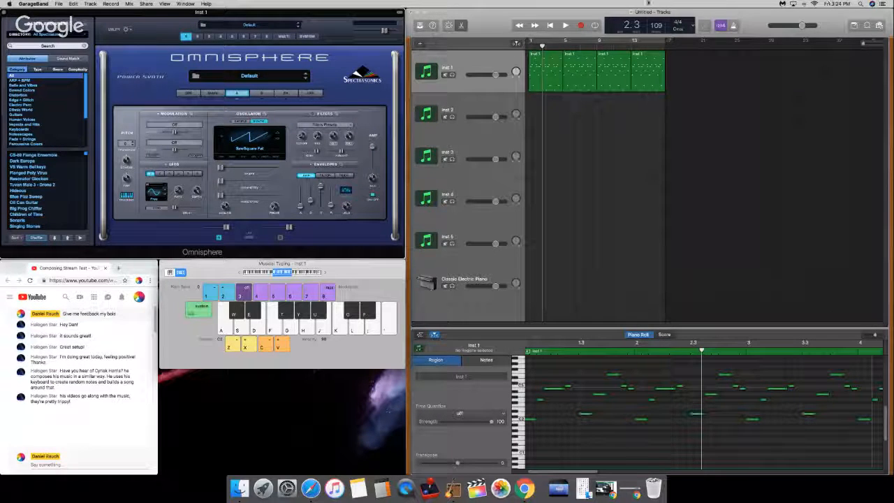
{"action": "left_click", "coordinate": [512, 14]}
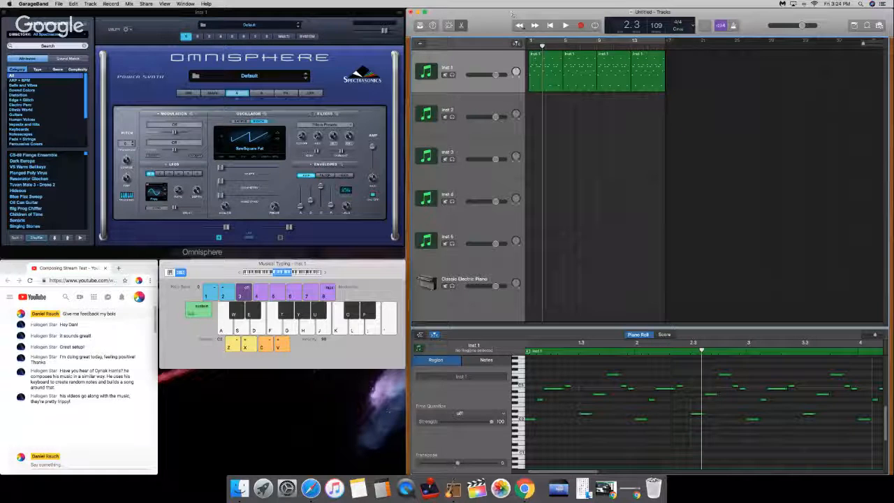
Step: Return the playhead to the beginning and load the Dark Europa patch from Omnisphere's shuffled patch list
{"action": "key", "text": "Return"}
{"action": "key", "text": "space"}
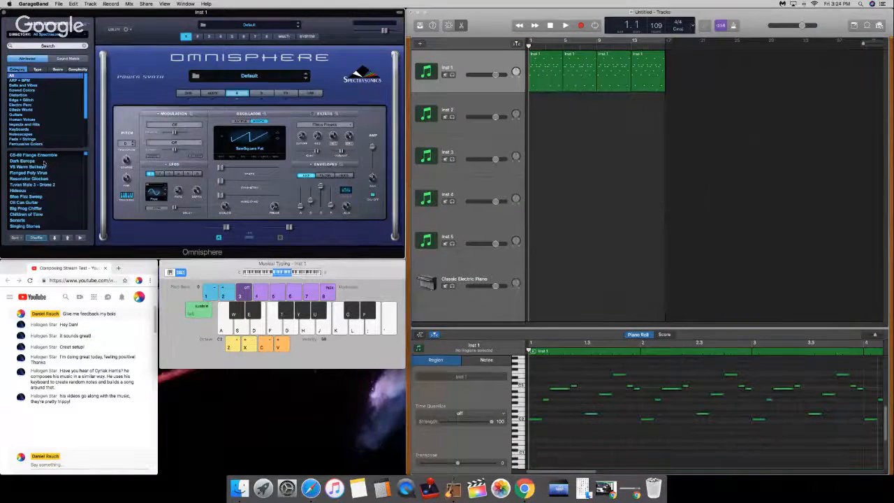
{"action": "scroll", "coordinate": [43, 105], "scroll_direction": "down", "scroll_amount": 5}
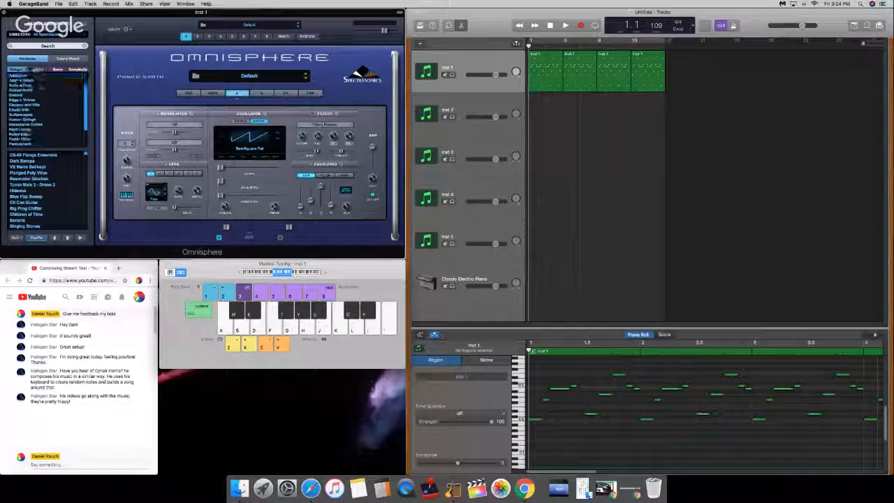
{"action": "scroll", "coordinate": [45, 108], "scroll_direction": "up", "scroll_amount": 5}
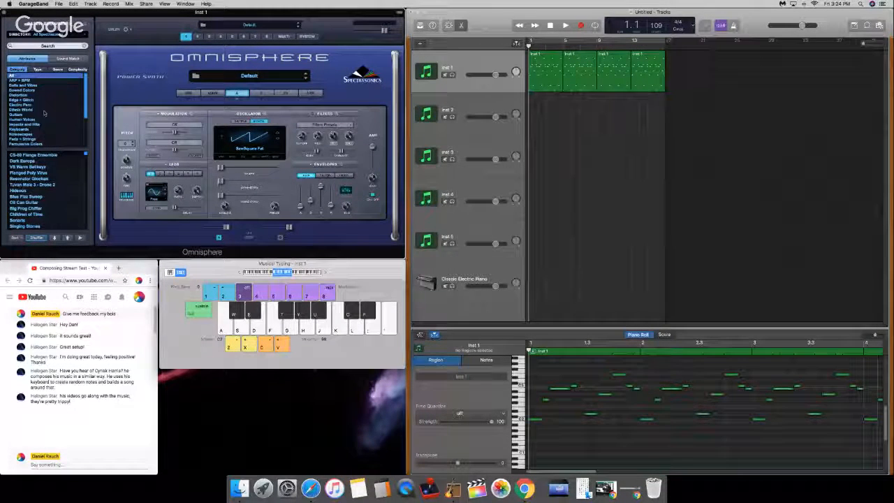
{"action": "scroll", "coordinate": [54, 190], "scroll_direction": "up", "scroll_amount": 1}
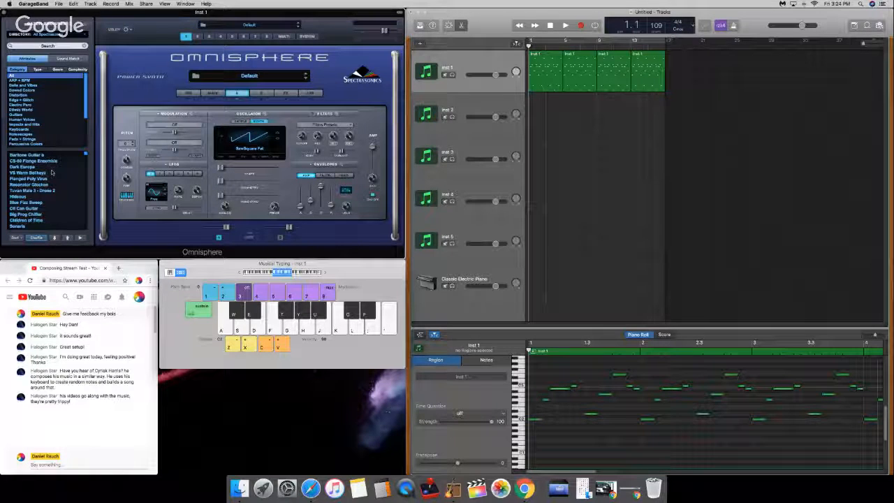
{"action": "left_click", "coordinate": [51, 169]}
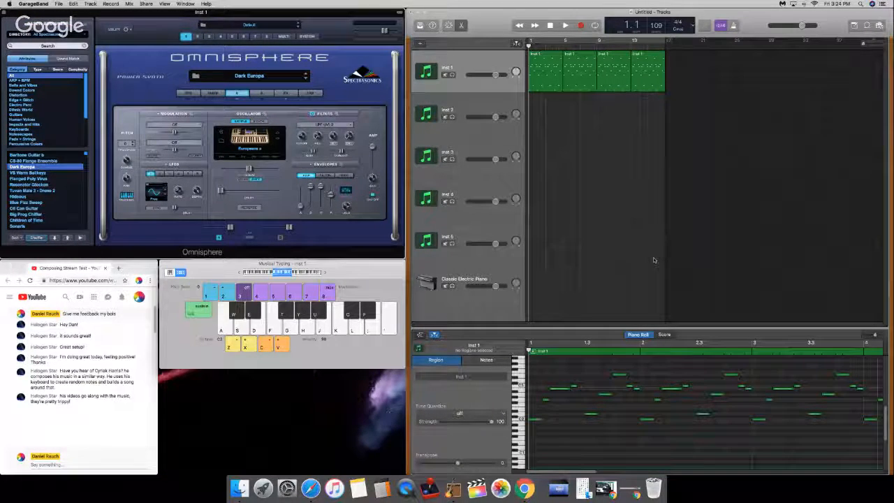
Step: Play the Inst 1 pattern with Dark Europa at a raised computer volume, stop it and return the playhead to the beginning
{"action": "key", "text": "XF86AudioRaiseVolume"}
{"action": "key", "text": "space"}
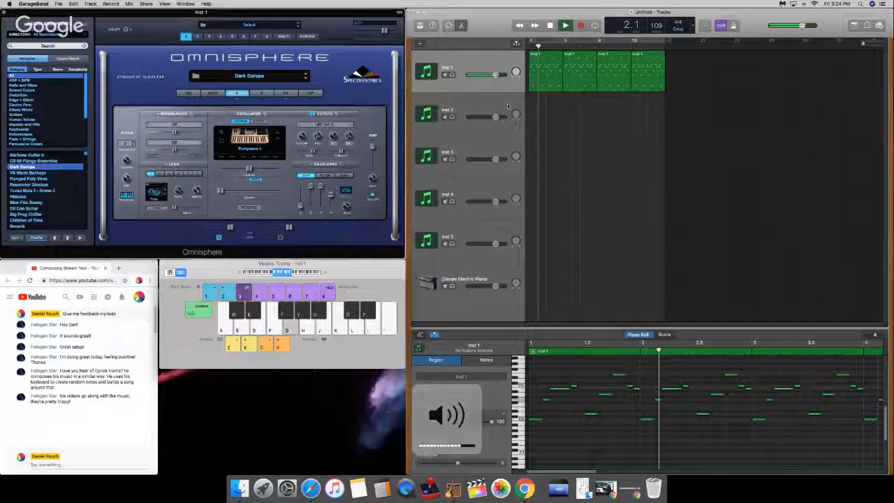
{"action": "key", "text": "XF86AudioRaiseVolume"}
{"action": "key", "text": "XF86AudioRaiseVolume"}
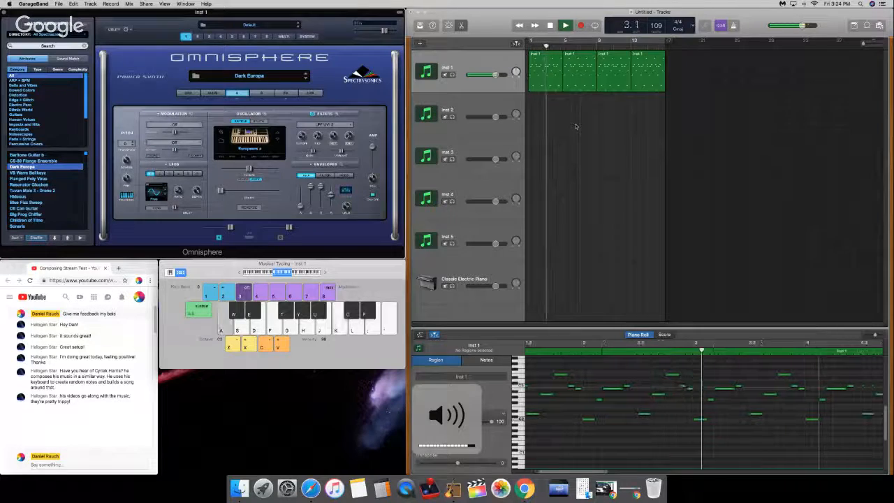
{"action": "key", "text": "space"}
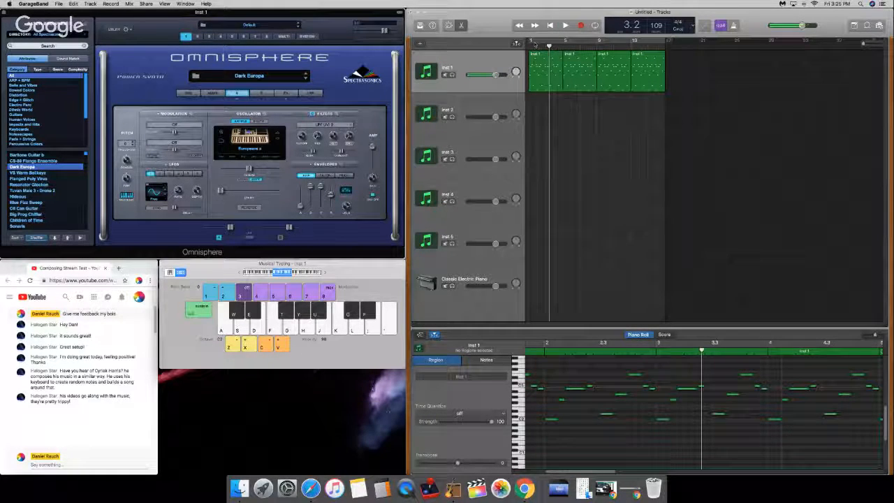
{"action": "key", "text": "Return"}
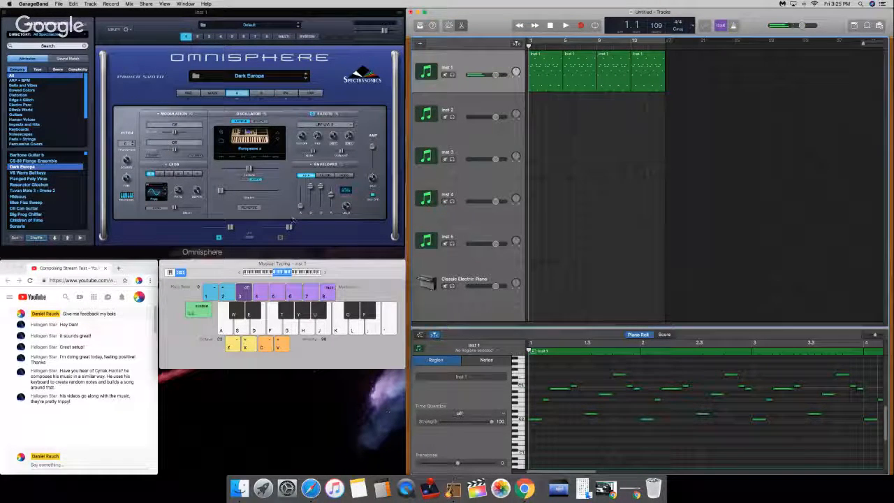
Step: Raise the sample start slider of Dark Europa's layer A oscillator and play the pattern to hear the change
{"action": "left_click_drag", "start_coordinate": [300, 206], "coordinate": [302, 220]}
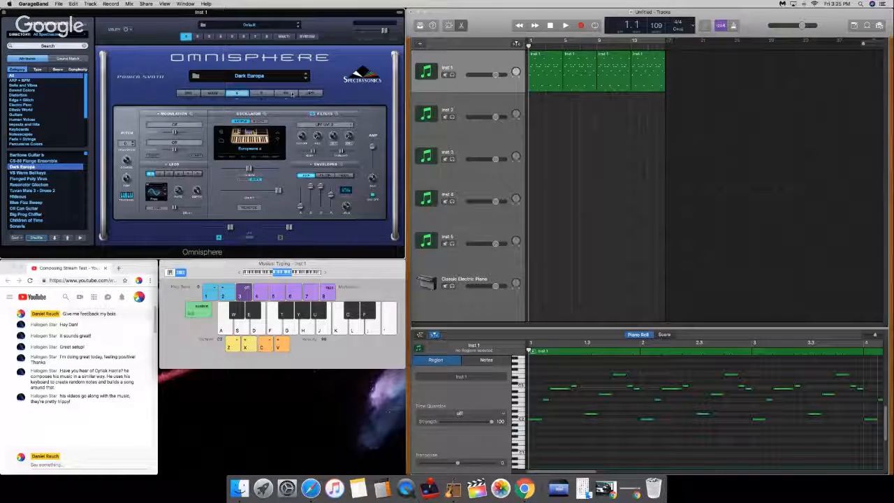
{"action": "left_click_drag", "start_coordinate": [331, 195], "coordinate": [331, 204]}
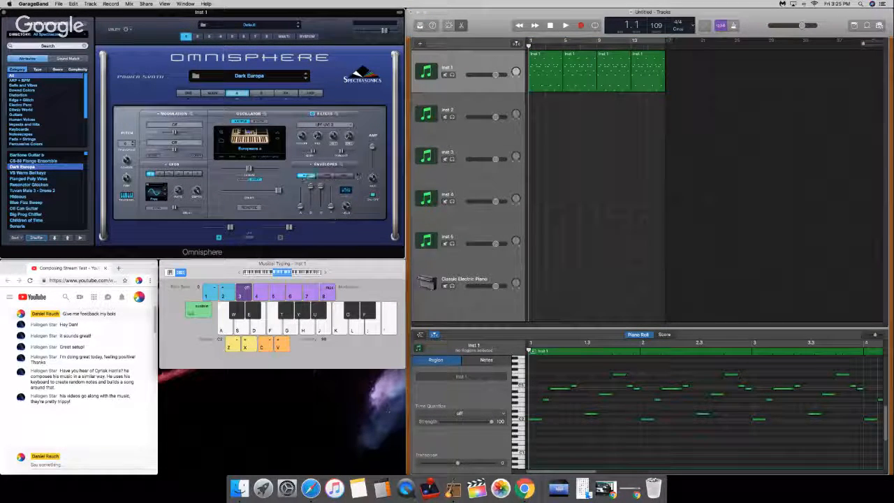
{"action": "key", "text": "space"}
{"action": "key", "text": "XF86AudioRaiseVolume"}
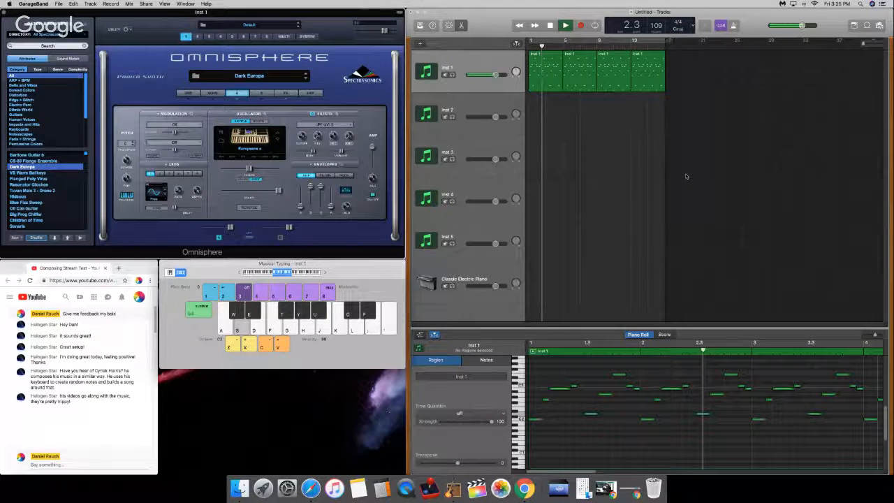
{"action": "key", "text": "space"}
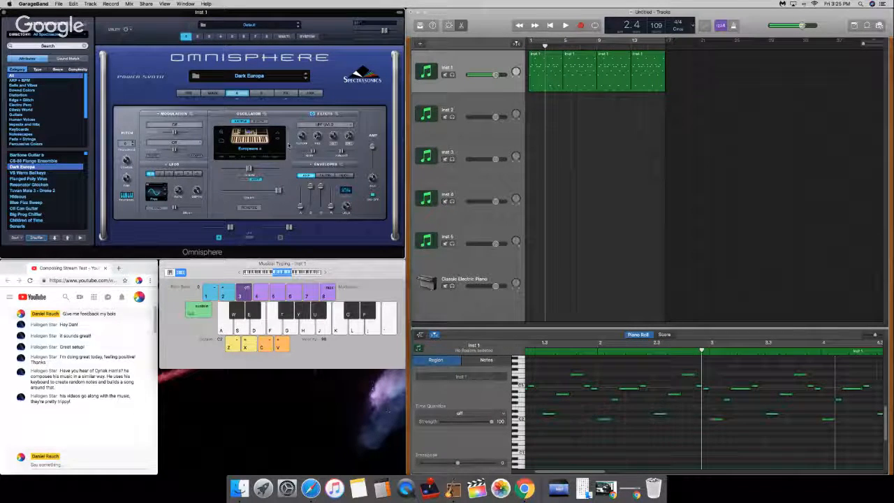
Step: Inspect the patch's common effects rack and layer A's effects rack, and return to the layer A sound settings
{"action": "left_click", "coordinate": [285, 93]}
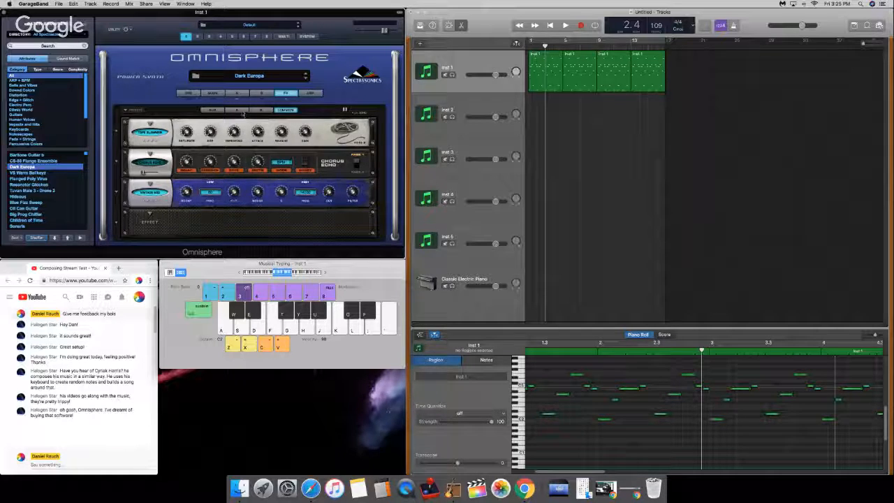
{"action": "left_click", "coordinate": [239, 111]}
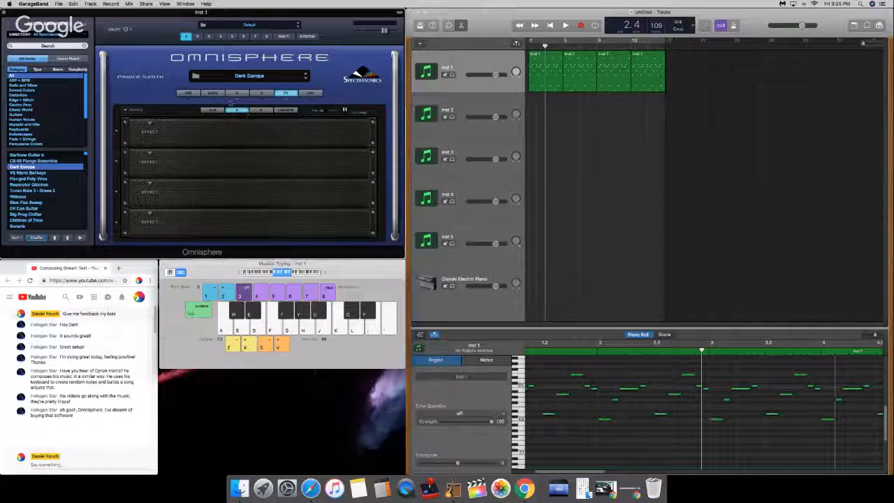
{"action": "left_click", "coordinate": [238, 93]}
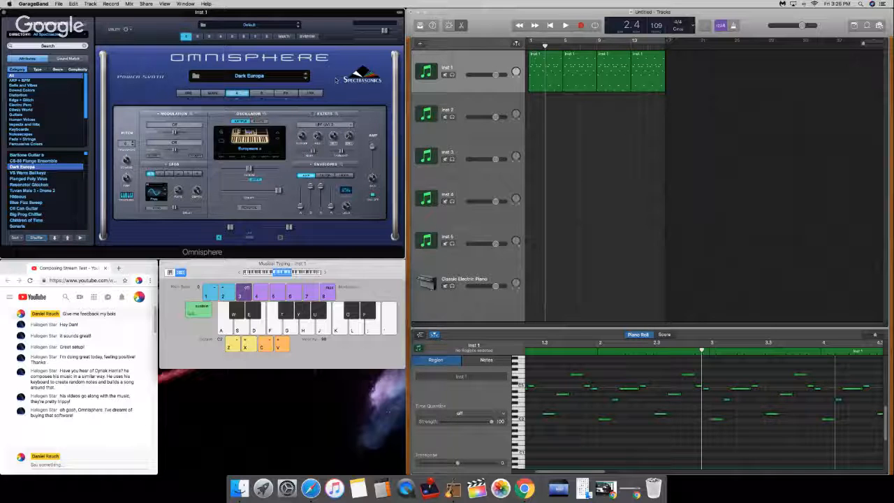
Step: Replay the start of the Inst 1 pattern from bar 1 with the computer's volume raised
{"action": "left_click_drag", "start_coordinate": [545, 47], "coordinate": [529, 47]}
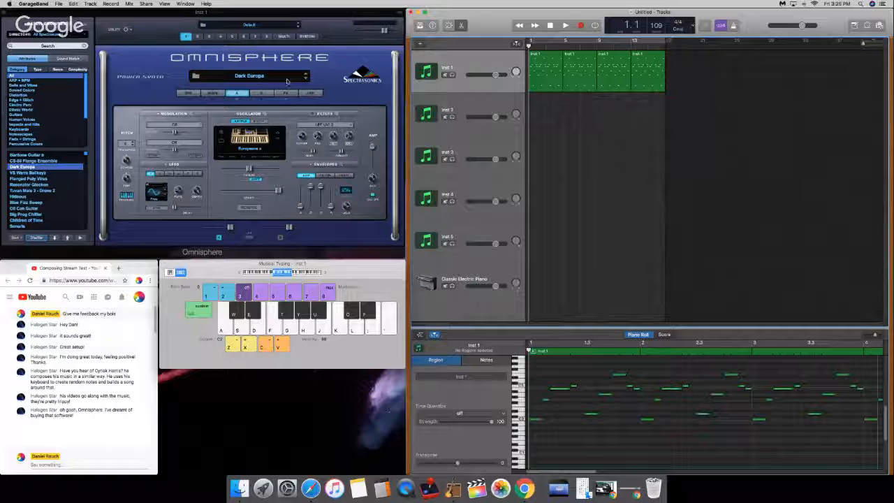
{"action": "key", "text": "space"}
{"action": "key", "text": "XF86AudioRaiseVolume"}
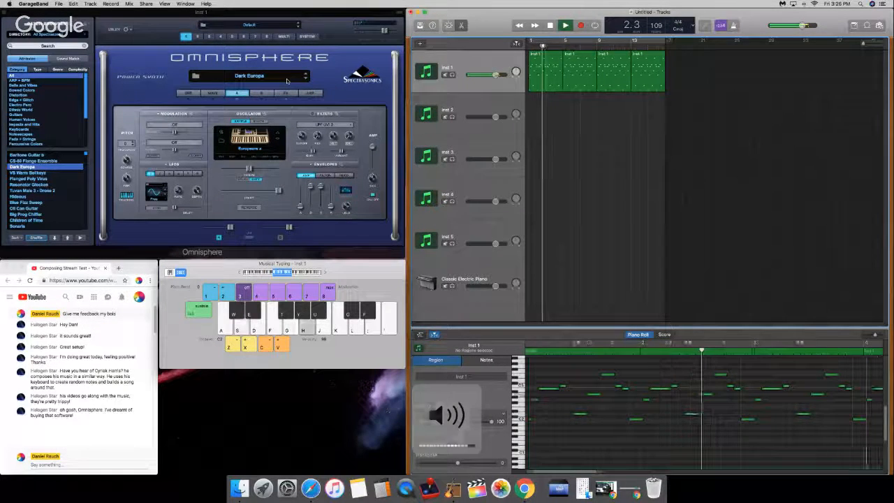
{"action": "key", "text": "space"}
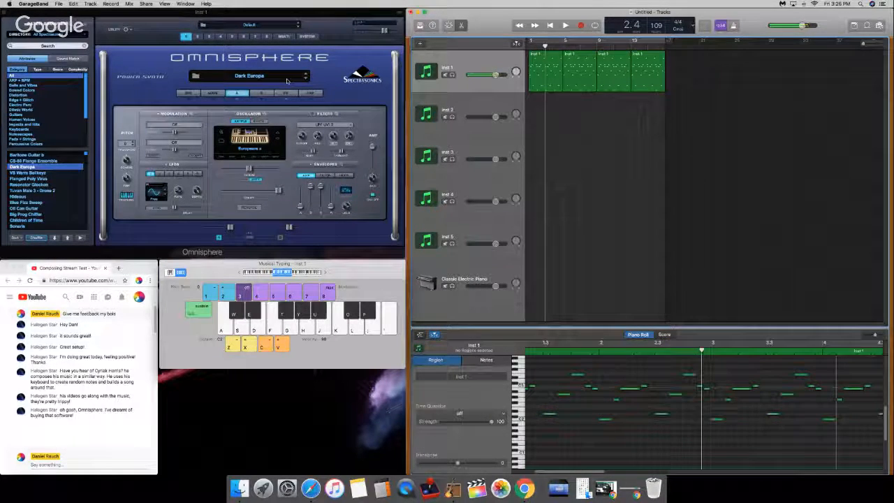
Step: Try small changes to the layer A oscillator's unison detune while playing the pattern from the beginning
{"action": "left_click", "coordinate": [253, 159]}
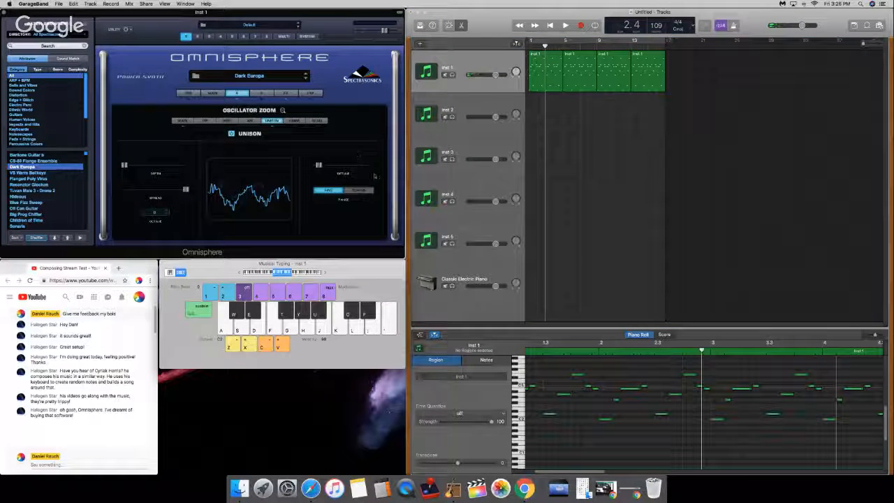
{"action": "left_click_drag", "start_coordinate": [318, 166], "coordinate": [323, 166]}
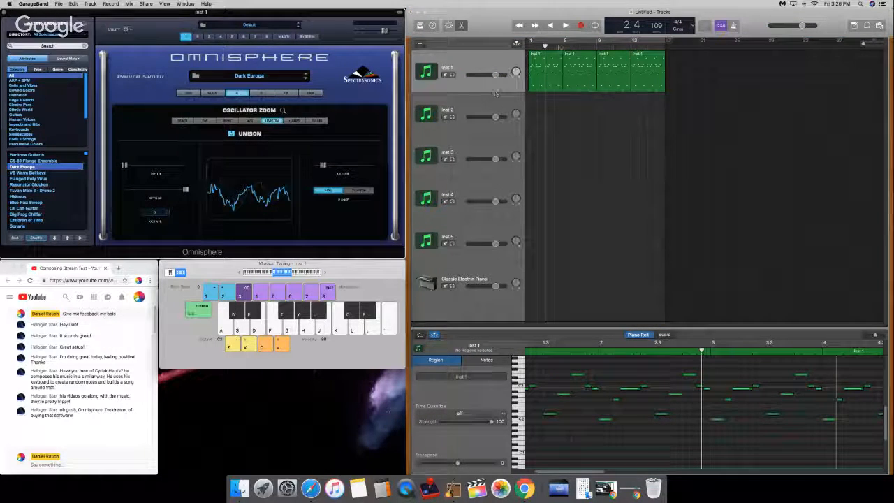
{"action": "left_click", "coordinate": [545, 46]}
{"action": "left_click_drag", "start_coordinate": [545, 46], "coordinate": [529, 47]}
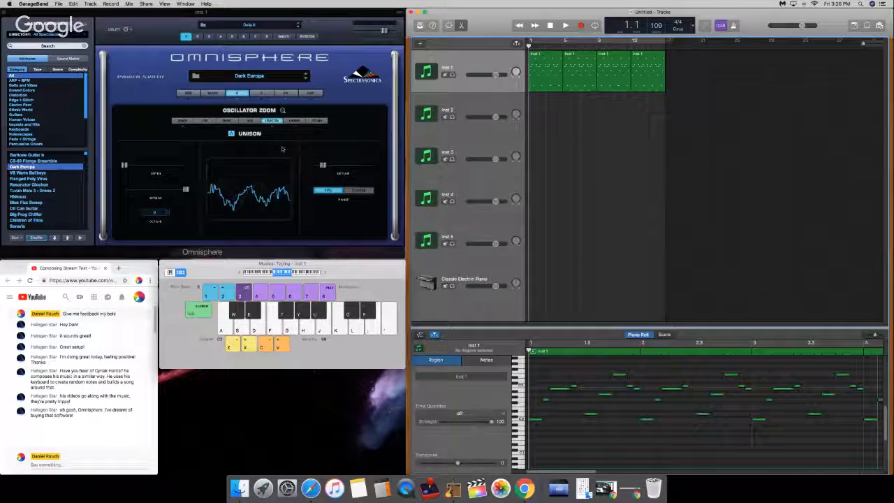
{"action": "key", "text": "space"}
{"action": "left_click_drag", "start_coordinate": [324, 166], "coordinate": [293, 174]}
{"action": "key", "text": "space"}
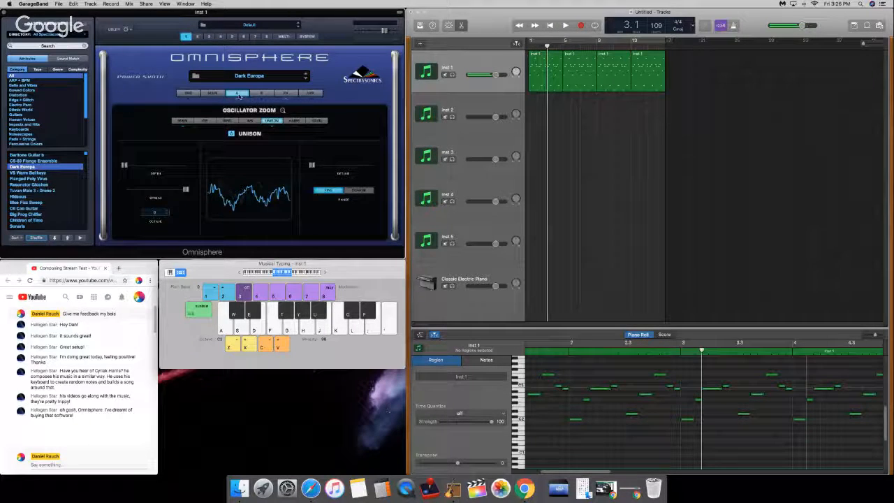
Step: Set layer A's coarse pitch to +12 semitones and start playing the pattern from the beginning
{"action": "left_click", "coordinate": [238, 94]}
{"action": "left_click", "coordinate": [126, 144]}
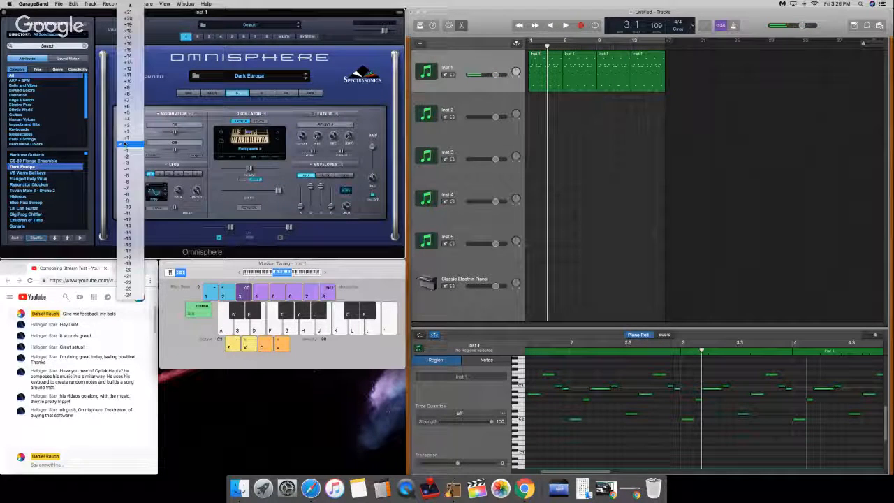
{"action": "left_click", "coordinate": [126, 68]}
{"action": "left_click", "coordinate": [530, 44]}
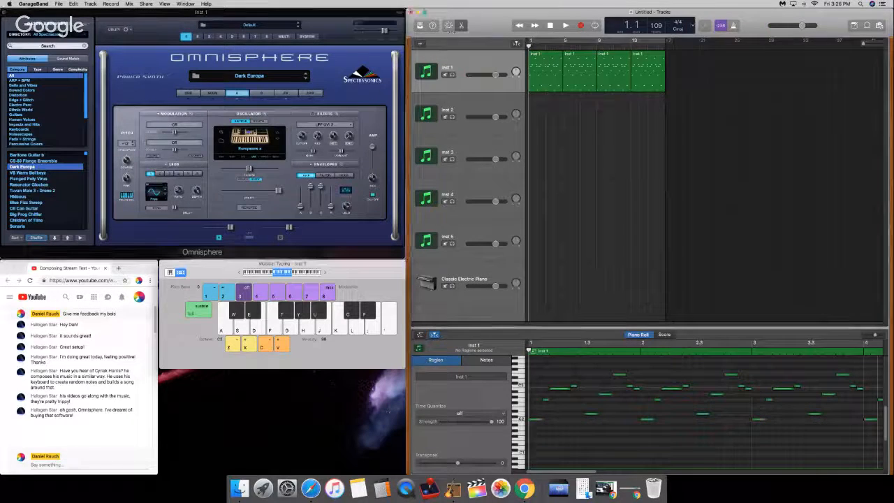
{"action": "key", "text": "space"}
Step: Increase the layer A oscillator's unison detune to about three quarters of its range during playback, and stop playback
{"action": "left_click", "coordinate": [261, 160]}
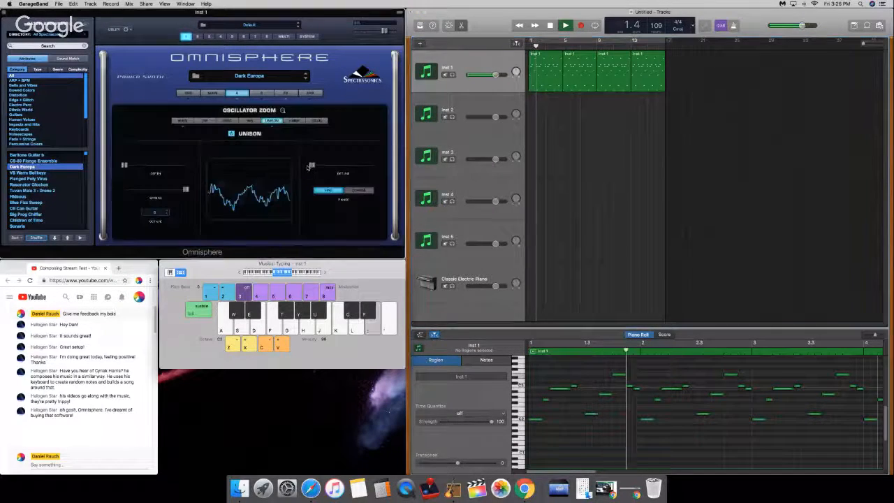
{"action": "left_click_drag", "start_coordinate": [322, 170], "coordinate": [360, 175]}
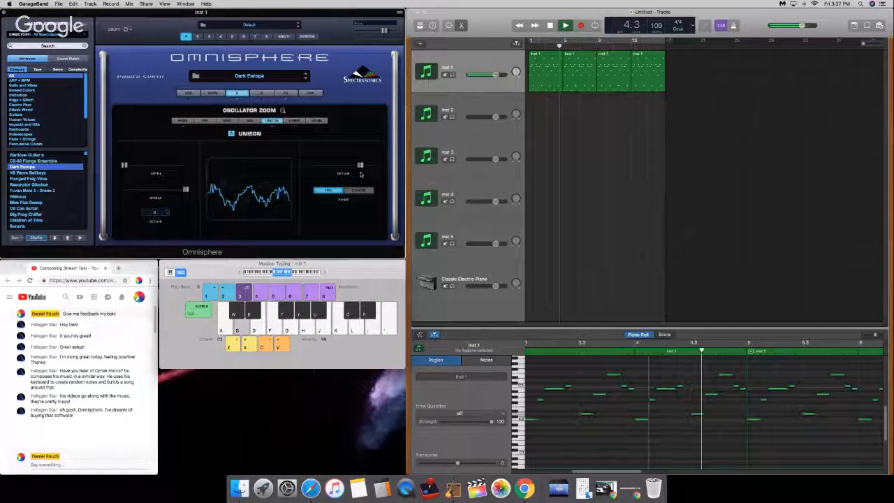
{"action": "key", "text": "space"}
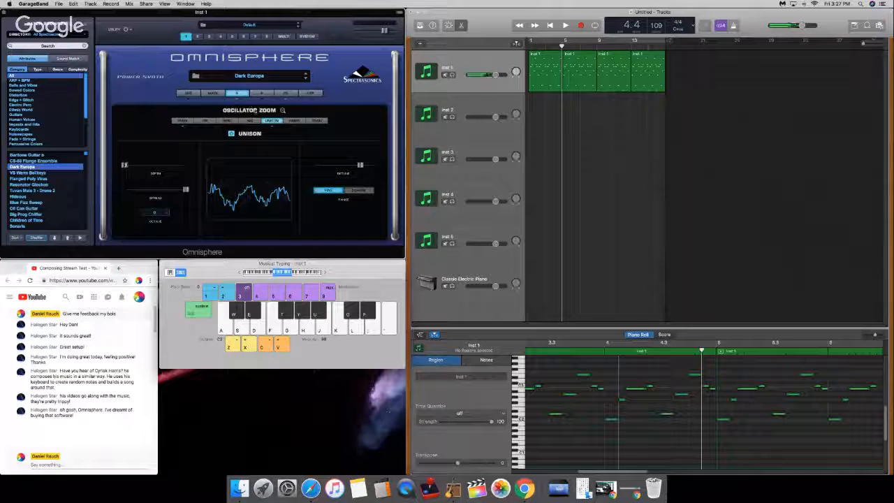
Step: Try out the unison depth during playback, set the unison octave to -1 and replay the pattern from the beginning
{"action": "left_click_drag", "start_coordinate": [561, 46], "coordinate": [529, 47]}
{"action": "key", "text": "space"}
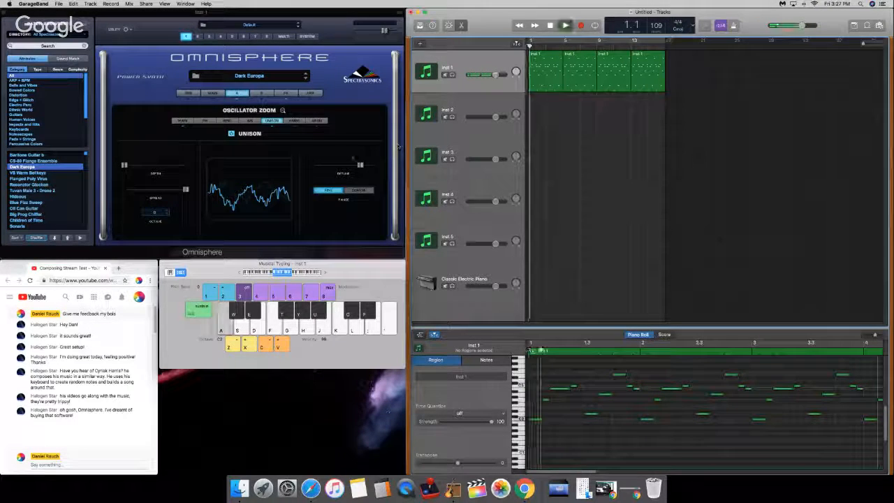
{"action": "left_click", "coordinate": [124, 167]}
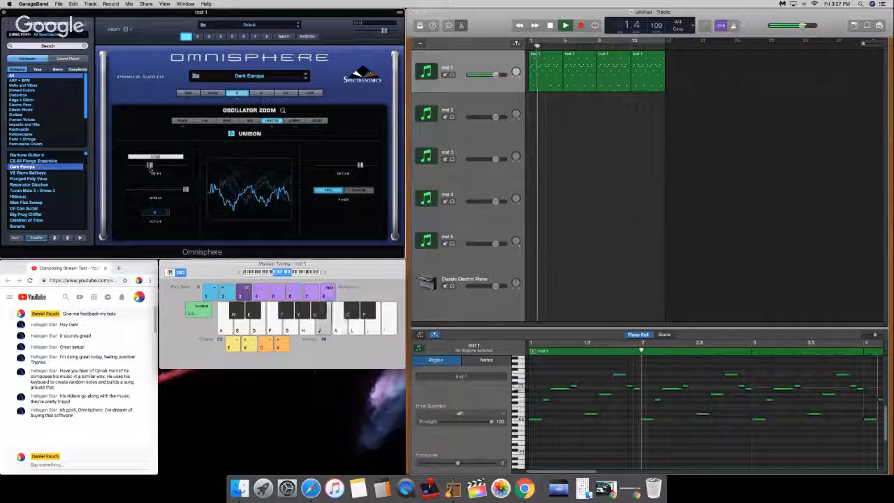
{"action": "left_click", "coordinate": [154, 212]}
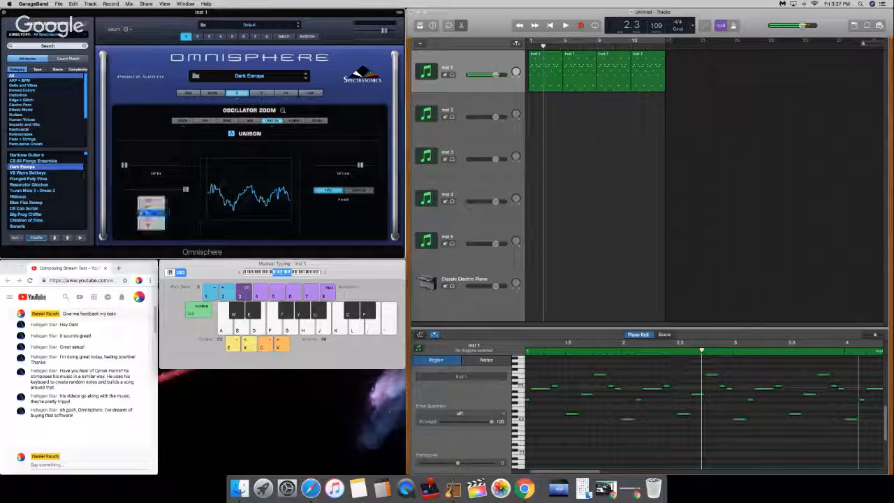
{"action": "left_click", "coordinate": [152, 220]}
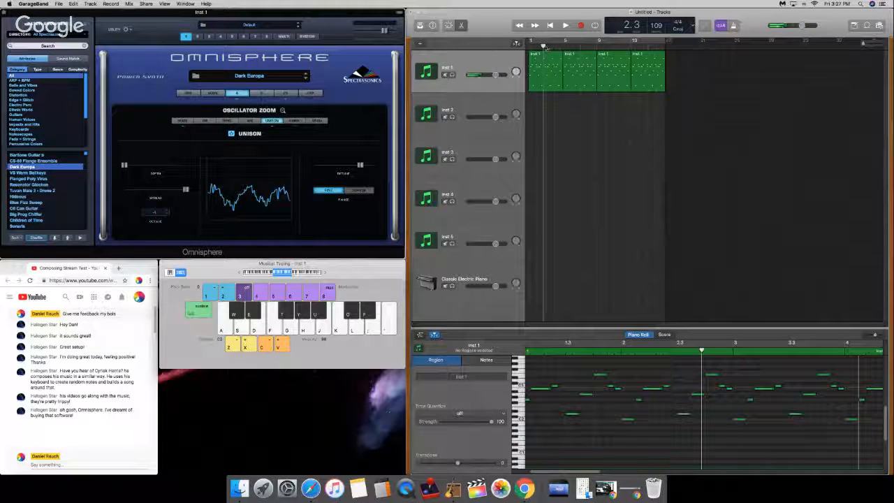
{"action": "left_click_drag", "start_coordinate": [543, 47], "coordinate": [529, 47]}
{"action": "key", "text": "space"}
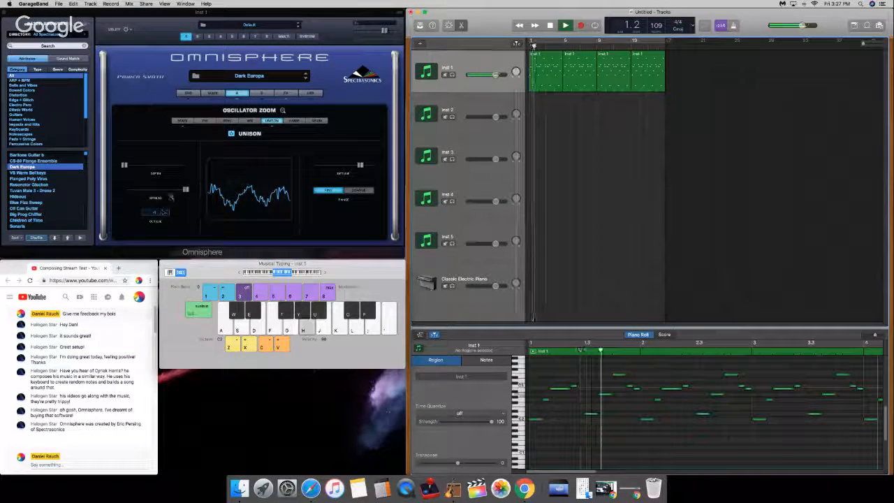
Step: Try an effect from the Utility category in layer A's first effect slot and return the playhead to the beginning
{"action": "left_click", "coordinate": [244, 94]}
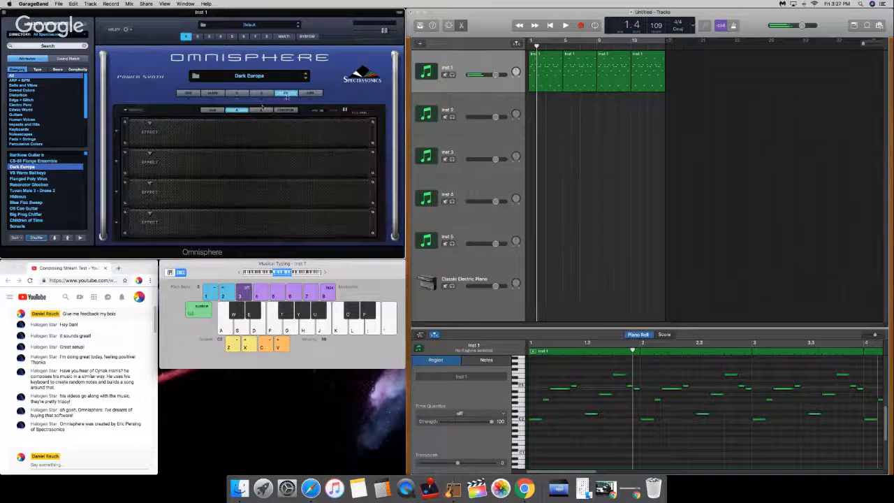
{"action": "left_click", "coordinate": [286, 93]}
{"action": "left_click", "coordinate": [148, 124]}
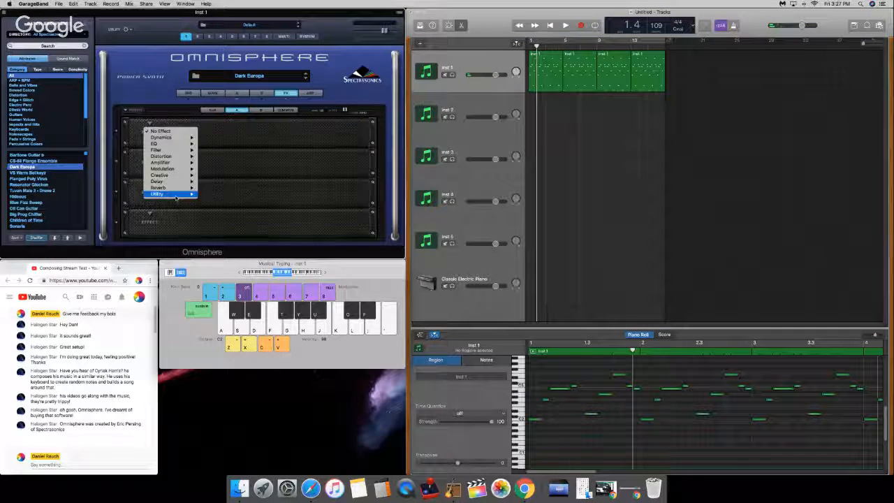
{"action": "mouse_move", "coordinate": [183, 193]}
{"action": "left_click", "coordinate": [213, 194]}
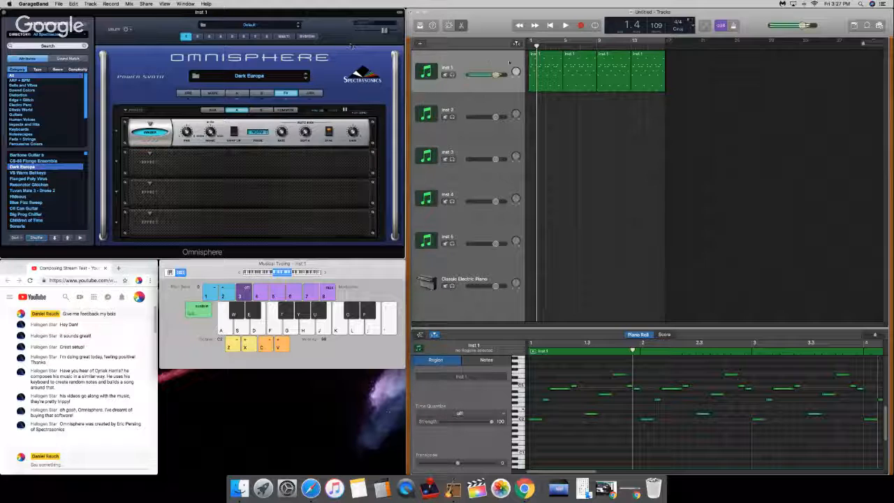
{"action": "key", "text": "g"}
{"action": "left_click", "coordinate": [550, 25]}
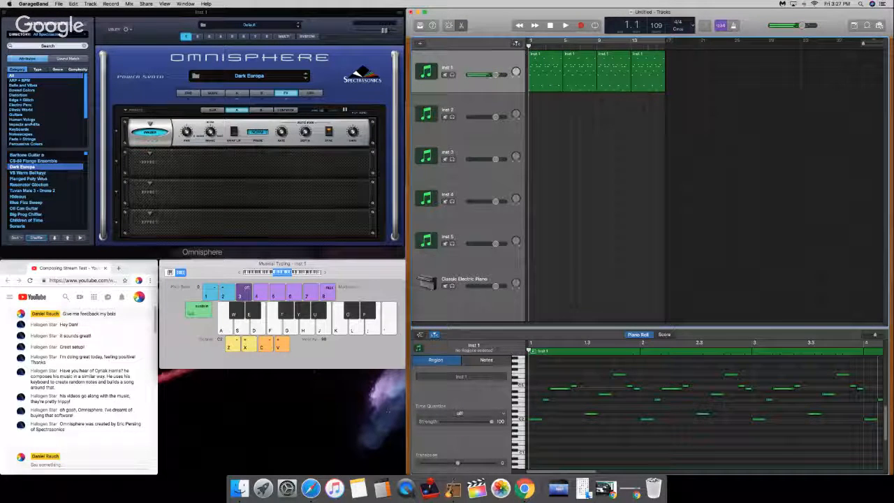
Step: Audition patches in the Keyboards category, including Cedar Ebowed Piano, load Psyche Rhodes and play the pattern briefly
{"action": "left_click", "coordinate": [32, 130]}
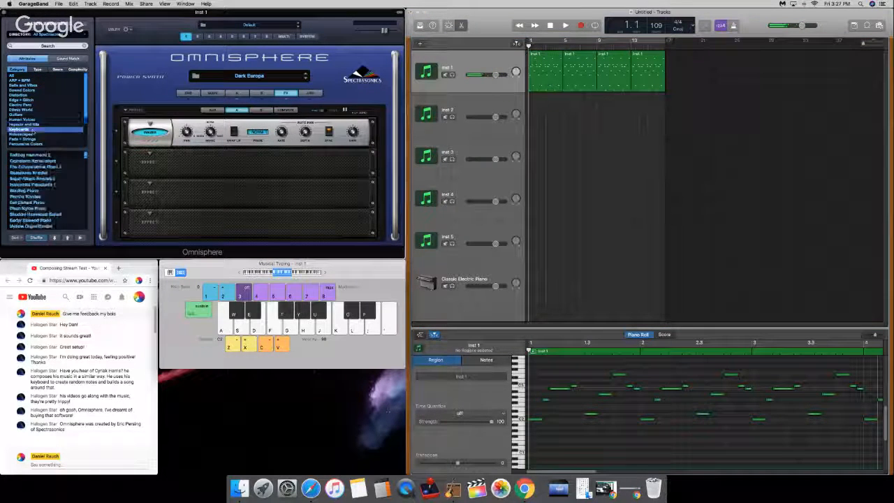
{"action": "left_click", "coordinate": [31, 220]}
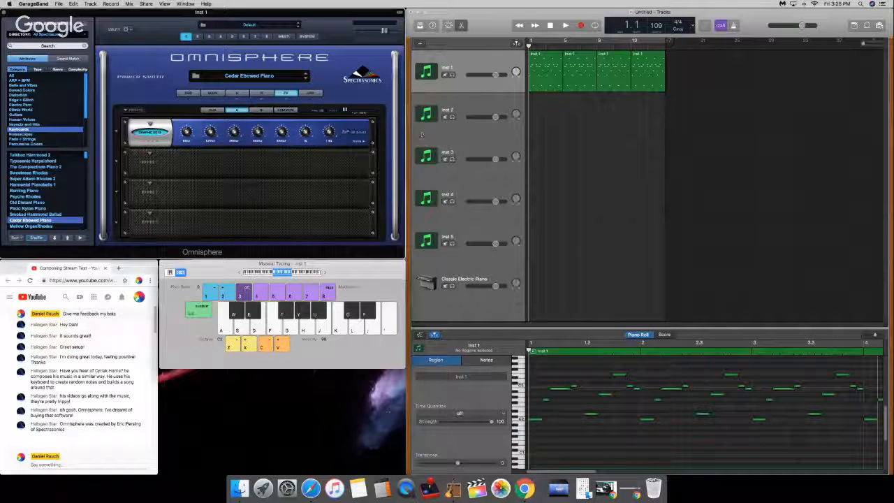
{"action": "left_click", "coordinate": [237, 93]}
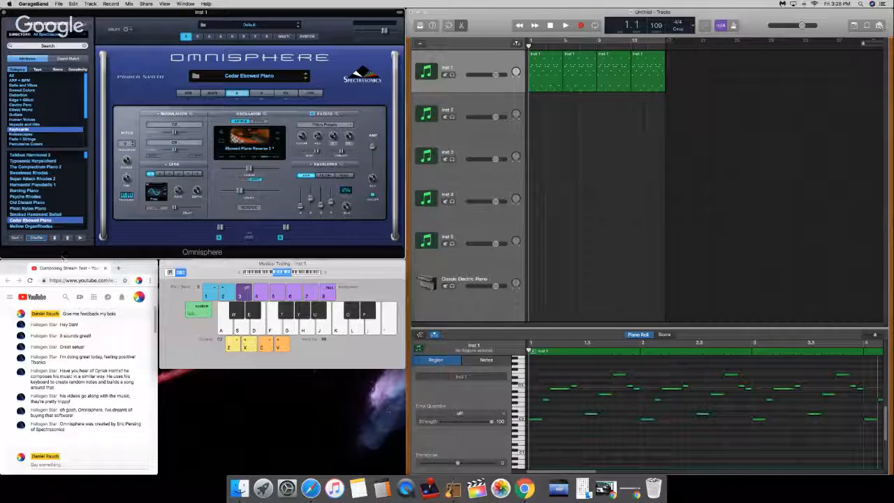
{"action": "scroll", "coordinate": [42, 188], "scroll_direction": "down", "scroll_amount": 1}
{"action": "left_click", "coordinate": [30, 192]}
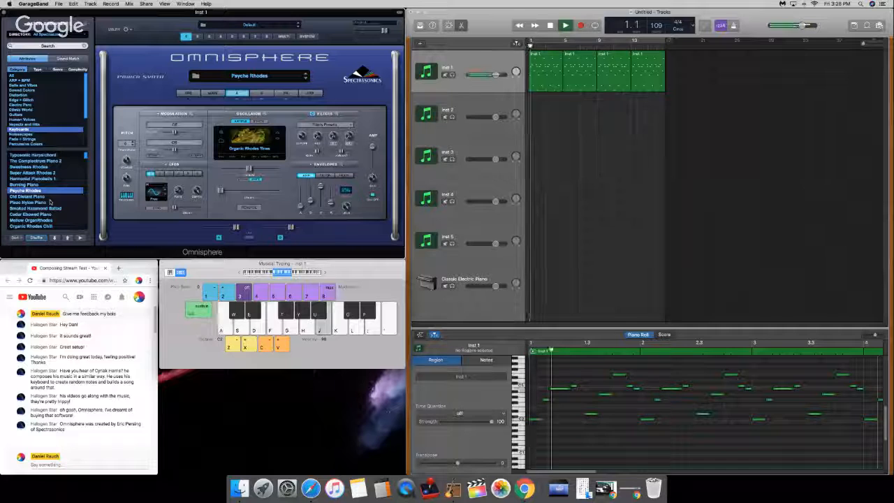
{"action": "key", "text": "XF86AudioRaiseVolume"}
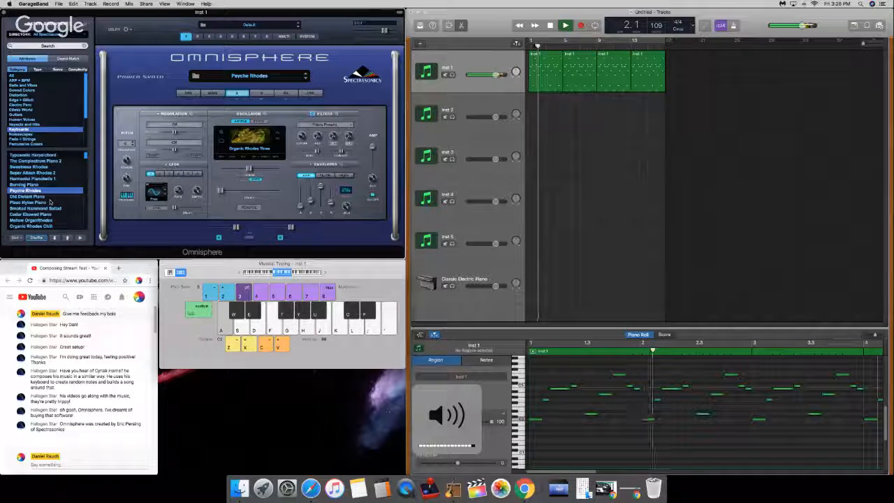
{"action": "key", "text": "space"}
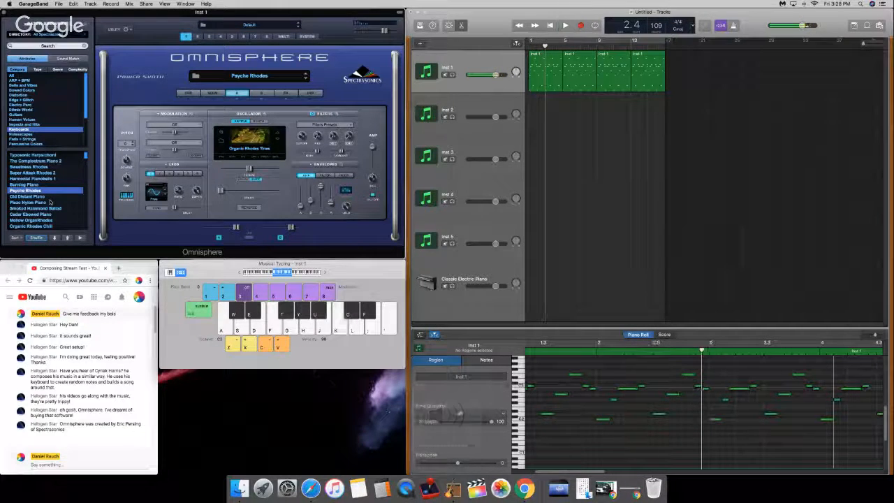
Step: Switch off the first effect in the Psyche Rhodes patch's common effects rack and play the pattern briefly from the beginning
{"action": "left_click", "coordinate": [288, 94]}
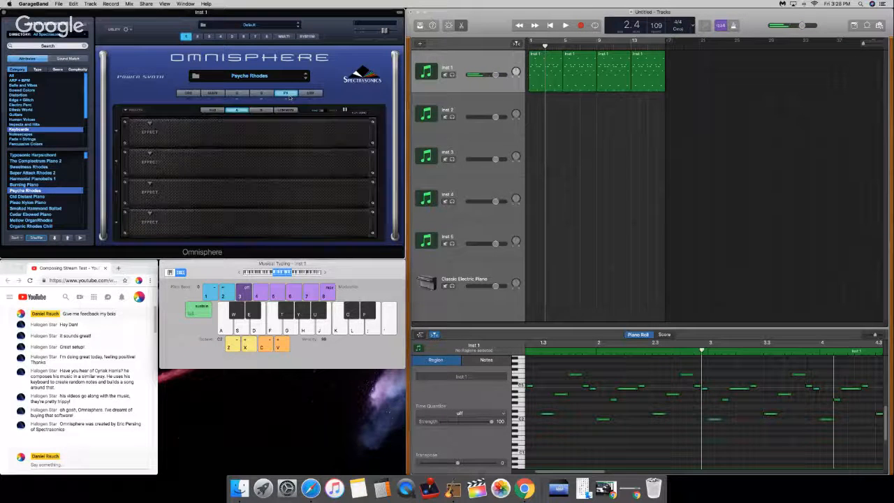
{"action": "left_click", "coordinate": [264, 110]}
{"action": "left_click", "coordinate": [286, 110]}
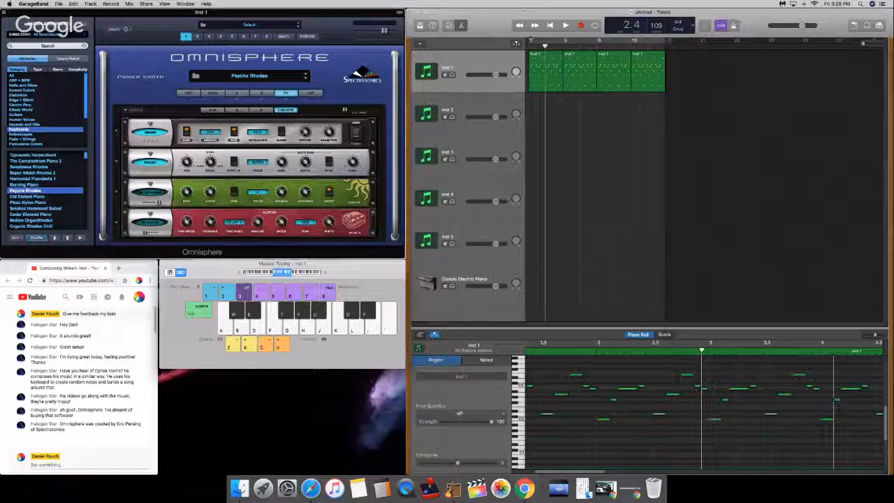
{"action": "left_click", "coordinate": [519, 25]}
{"action": "left_click", "coordinate": [520, 25]}
{"action": "left_click", "coordinate": [149, 130]}
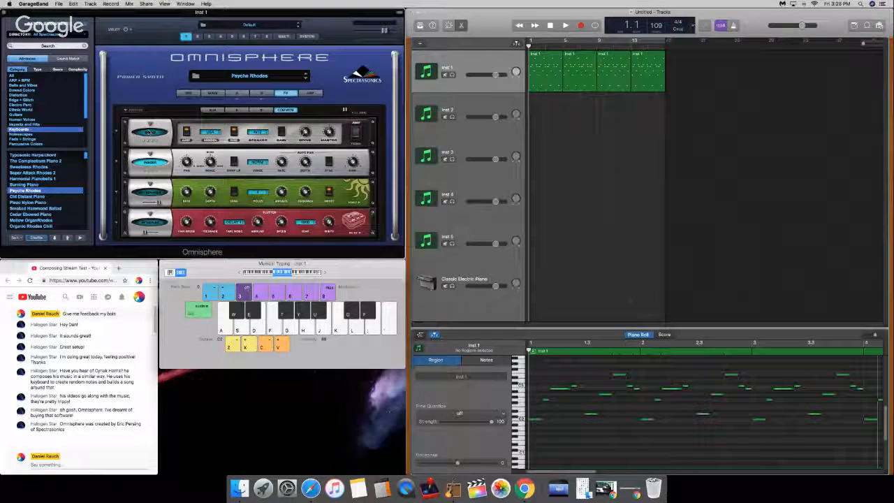
{"action": "key", "text": "space"}
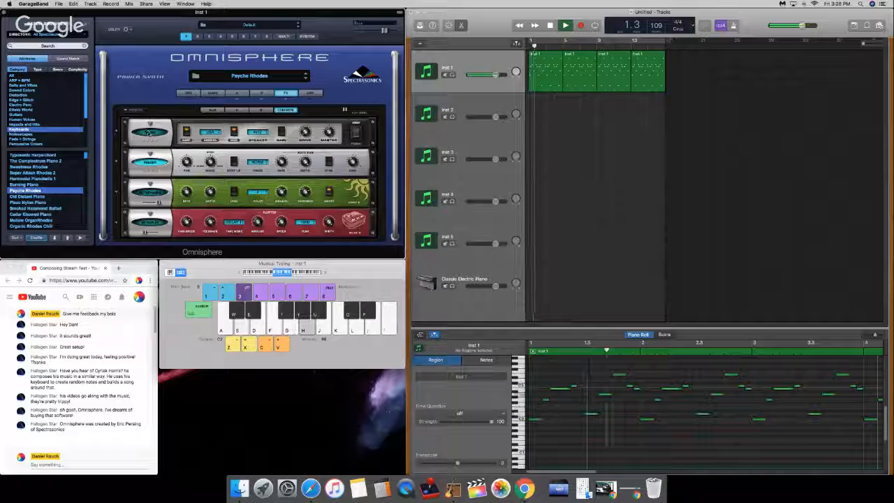
{"action": "key", "text": "space"}
Step: Show layer B's settings, switch off layer A and play the pattern from the beginning
{"action": "left_click", "coordinate": [261, 93]}
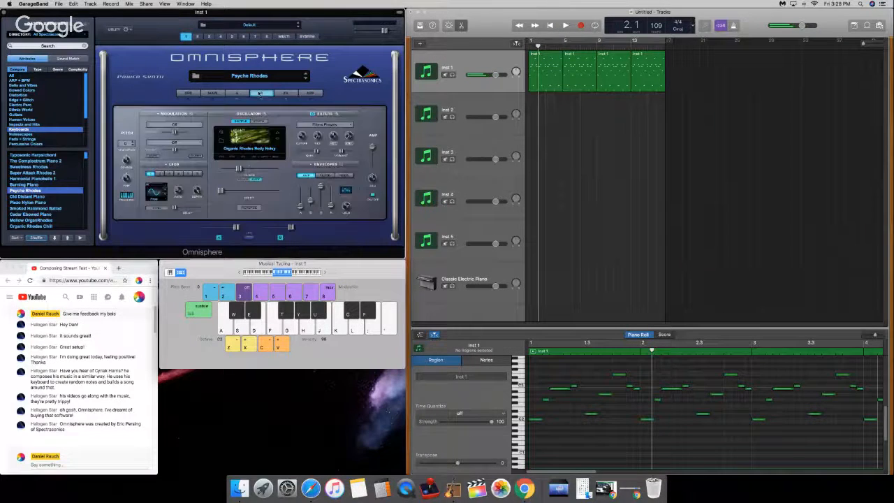
{"action": "left_click", "coordinate": [281, 238]}
{"action": "key", "text": "space"}
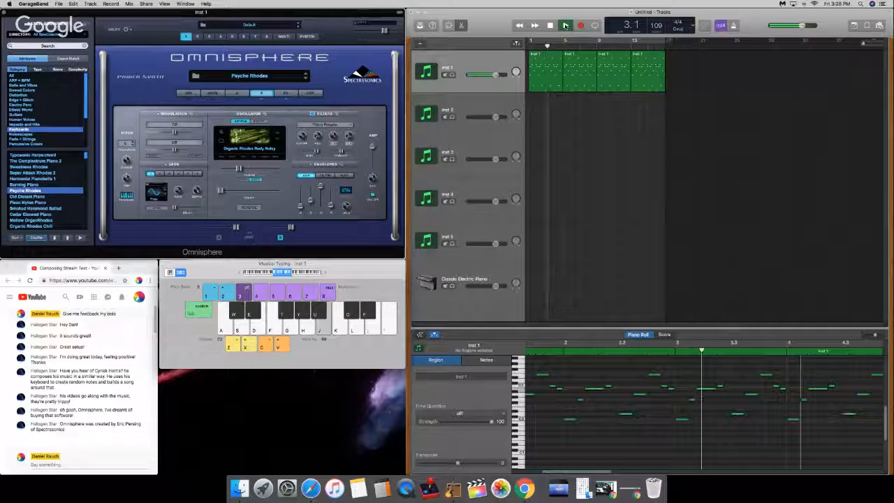
{"action": "left_click_drag", "start_coordinate": [553, 47], "coordinate": [529, 47]}
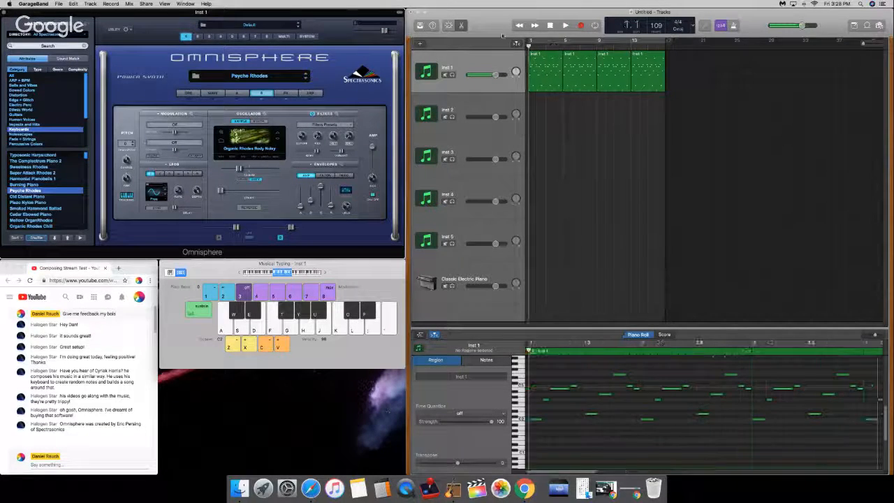
{"action": "key", "text": "space"}
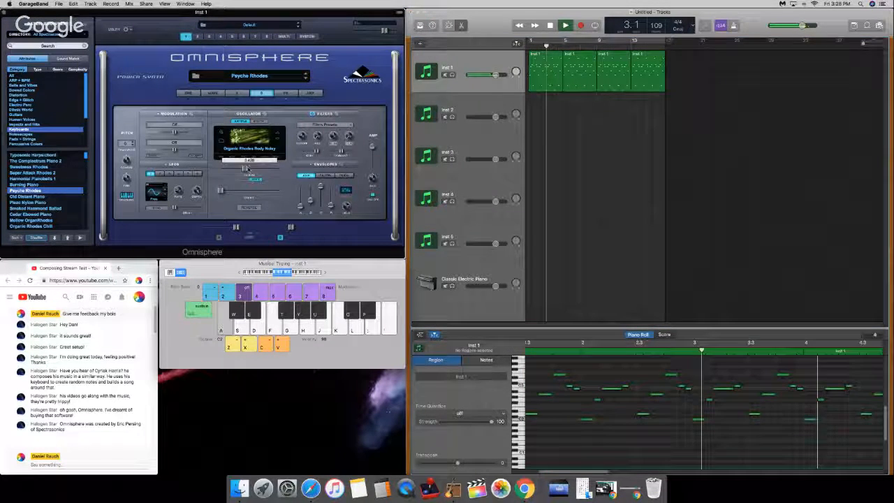
Step: Raise layer B's oscillator timbre to 1.000, comparing it with a lower setting, and replay the pattern from the beginning
{"action": "left_click_drag", "start_coordinate": [238, 168], "coordinate": [281, 170]}
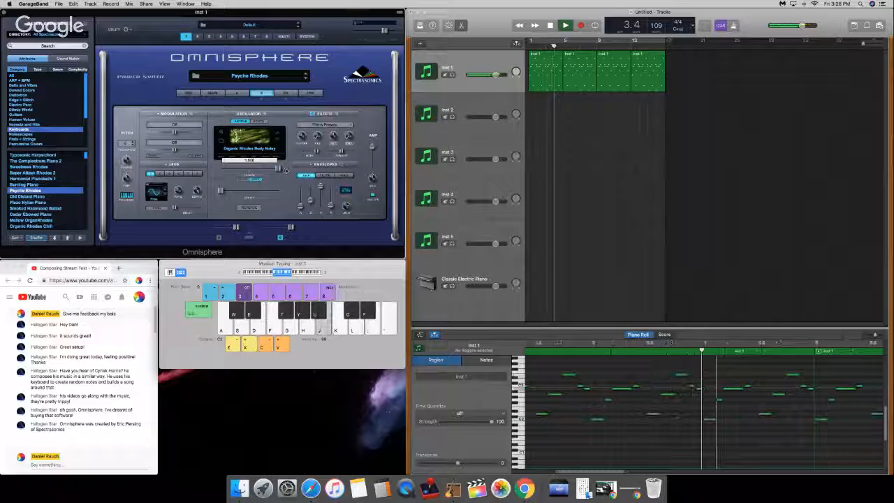
{"action": "key", "text": "space"}
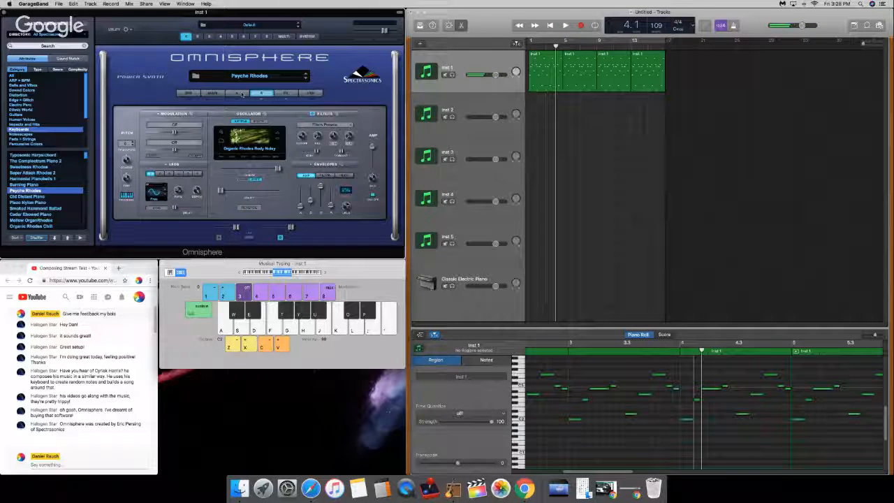
{"action": "left_click_drag", "start_coordinate": [277, 169], "coordinate": [239, 169]}
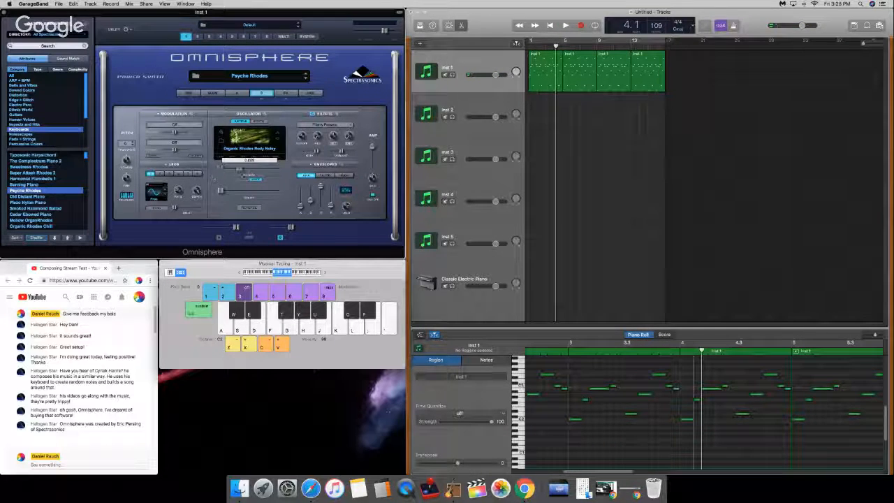
{"action": "left_click", "coordinate": [531, 46]}
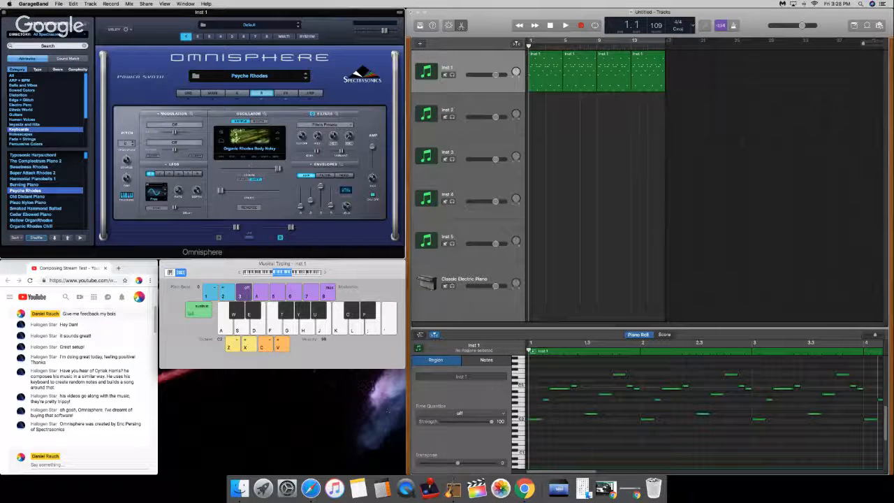
{"action": "key", "text": "space"}
{"action": "key", "text": "XF86AudioRaiseVolume"}
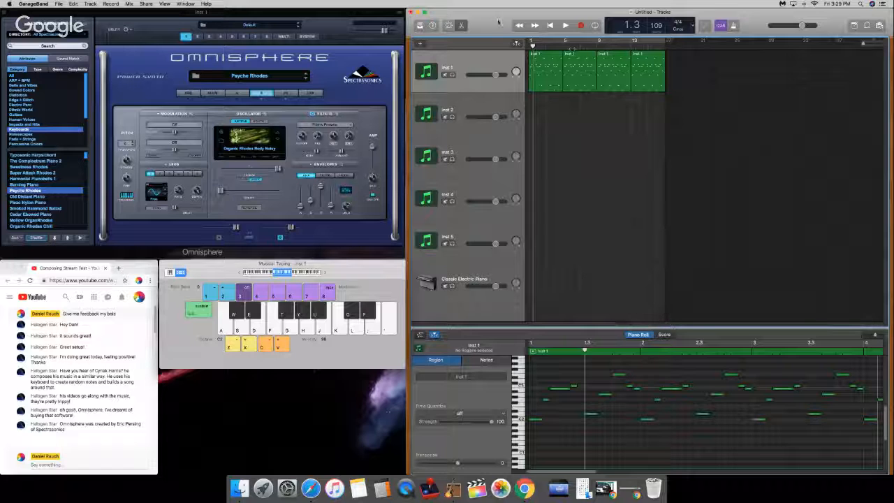
Step: Return the playhead to the beginning, turn on cycle mode and play the Inst 1 pattern
{"action": "left_click", "coordinate": [538, 58]}
{"action": "left_click_drag", "start_coordinate": [537, 46], "coordinate": [530, 46]}
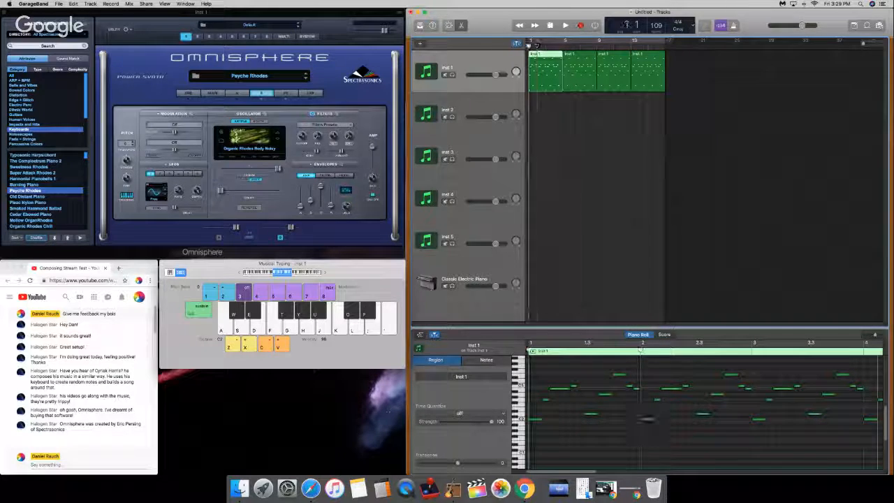
{"action": "left_click", "coordinate": [594, 25]}
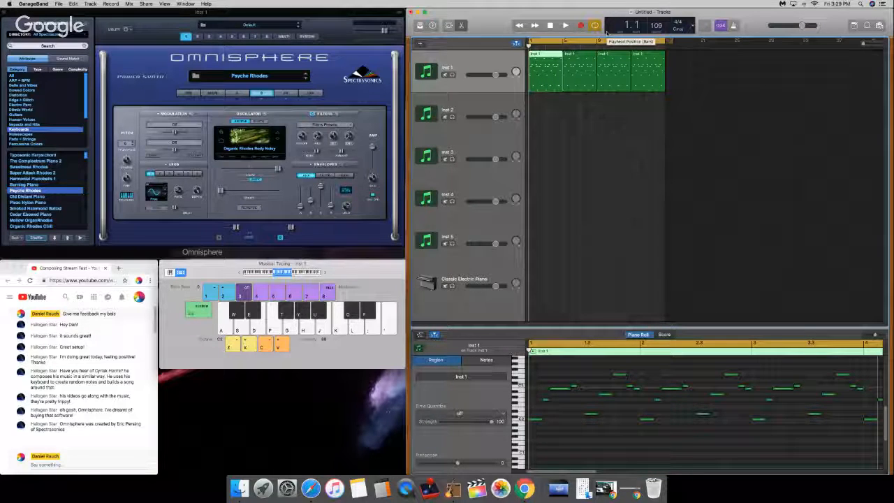
{"action": "key", "text": "space"}
{"action": "key", "text": "XF86AudioRaiseVolume"}
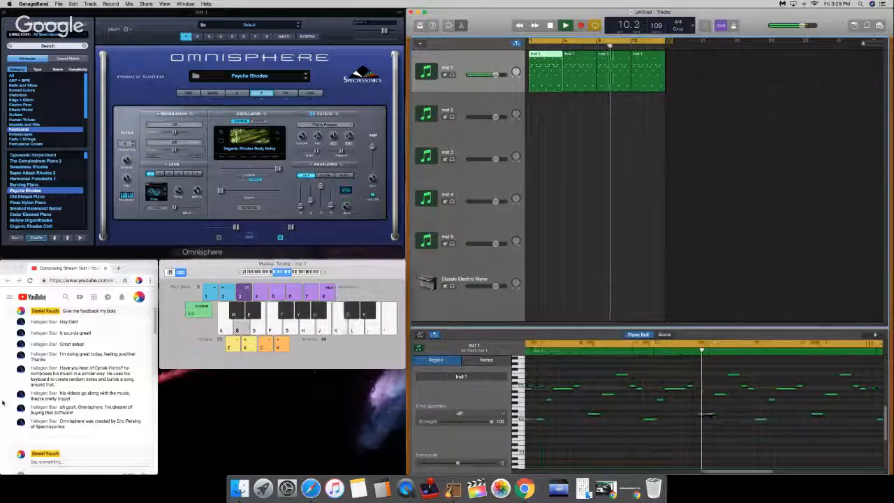
Step: Check the YouTube stream page for new viewer comments in the live chat during playback, and stop playback
{"action": "scroll", "coordinate": [4, 403], "scroll_direction": "down", "scroll_amount": 5}
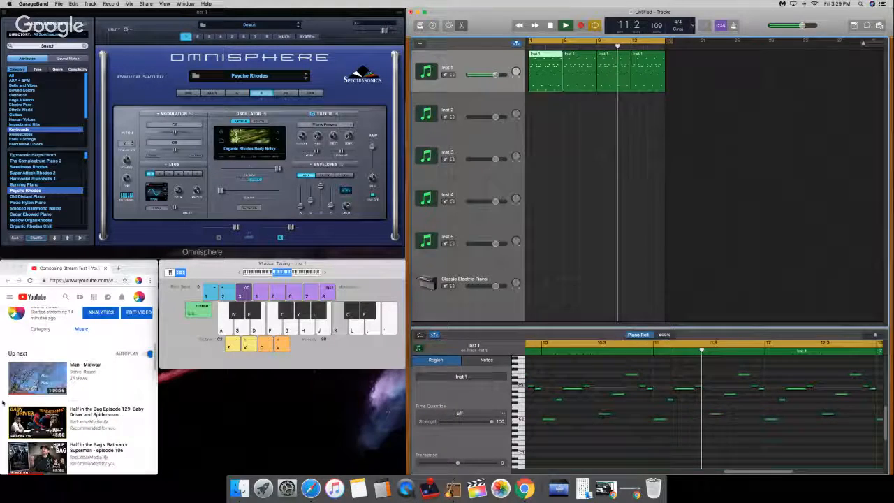
{"action": "scroll", "coordinate": [3, 403], "scroll_direction": "down", "scroll_amount": 10}
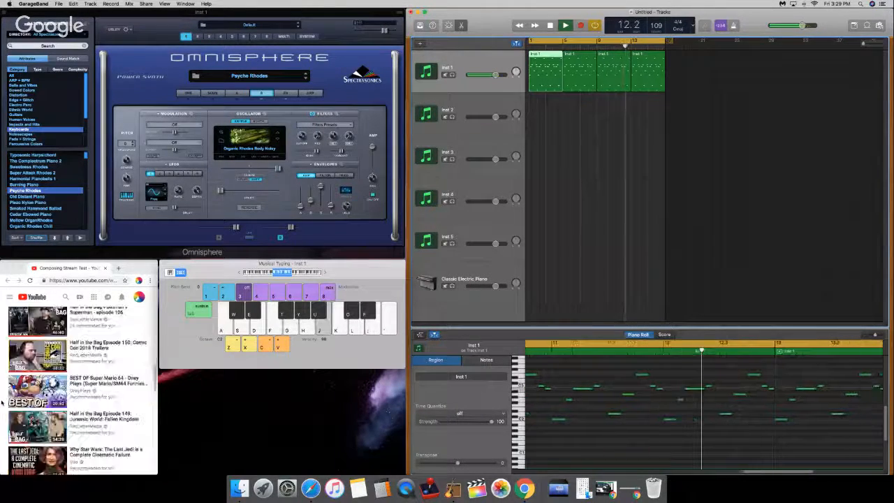
{"action": "scroll", "coordinate": [2, 403], "scroll_direction": "up", "scroll_amount": 15}
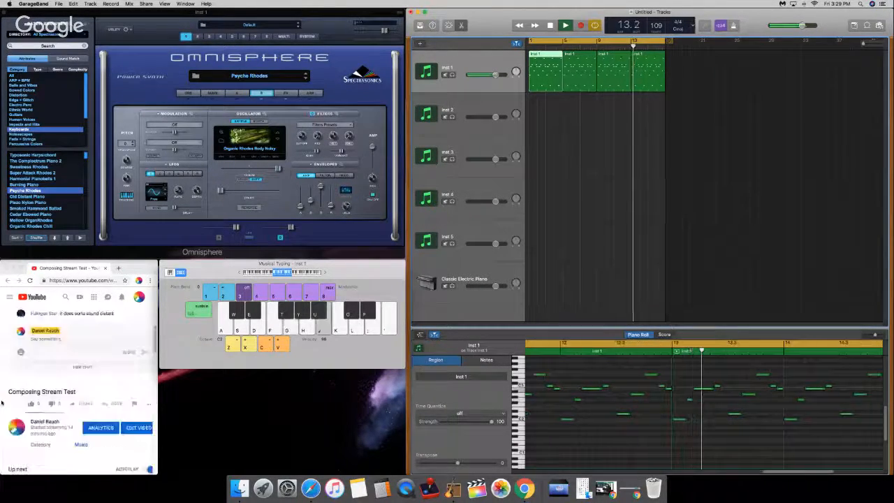
{"action": "scroll", "coordinate": [2, 403], "scroll_direction": "down", "scroll_amount": 5}
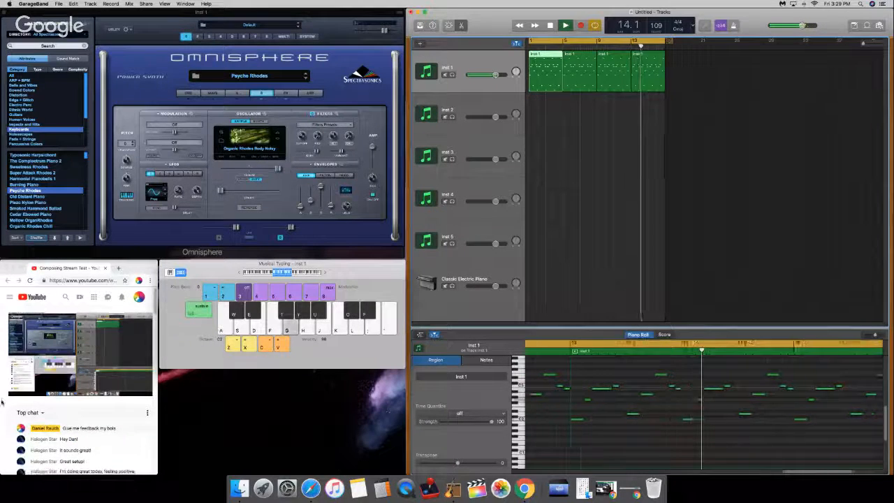
{"action": "scroll", "coordinate": [2, 403], "scroll_direction": "up", "scroll_amount": 5}
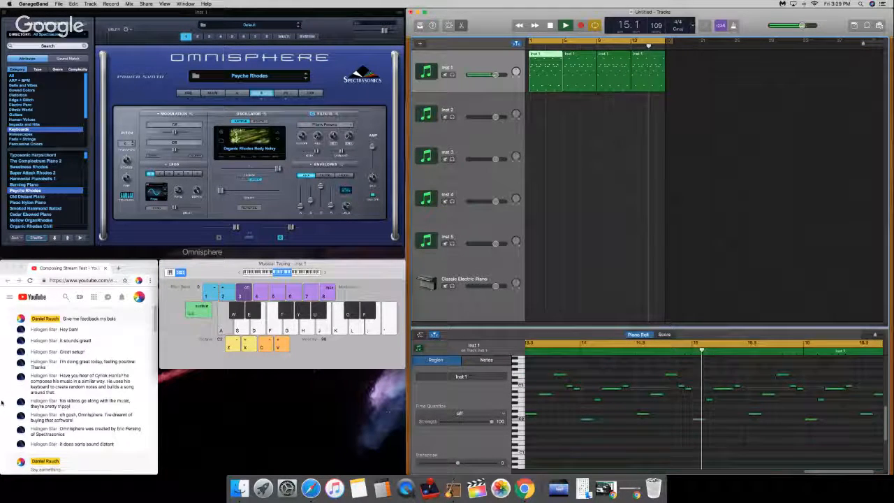
{"action": "key", "text": "space"}
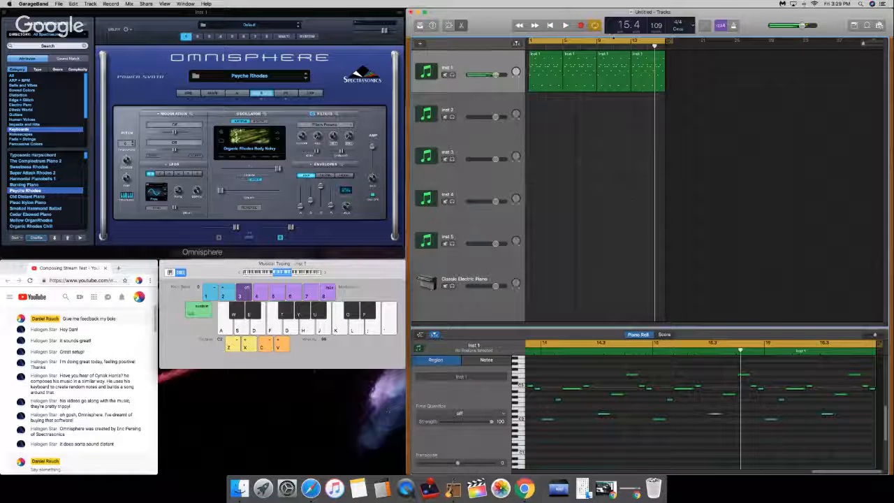
Step: Return the playhead to the beginning, extend the project end slightly past the last Inst 1 region and leave cycle mode off
{"action": "left_click", "coordinate": [595, 25]}
{"action": "left_click", "coordinate": [551, 25]}
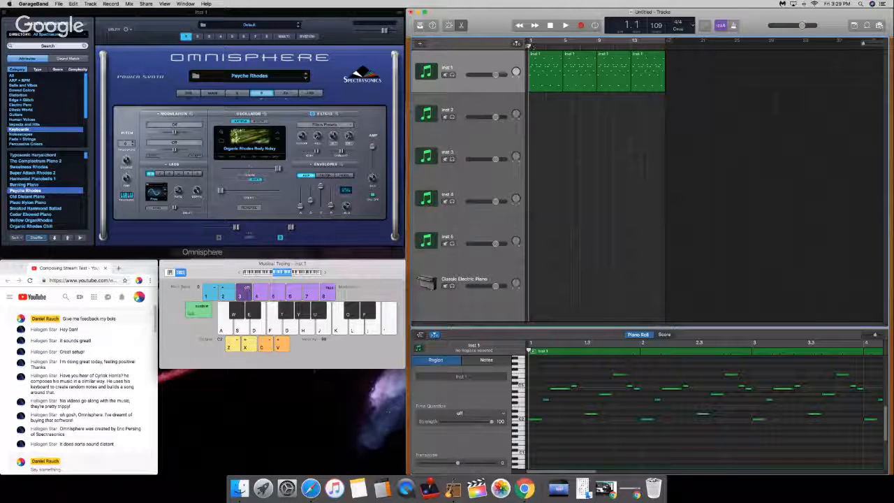
{"action": "mouse_move", "coordinate": [667, 41]}
{"action": "left_mouse_down"}
{"action": "mouse_move", "coordinate": [686, 51]}
{"action": "mouse_move", "coordinate": [664, 44]}
{"action": "left_mouse_up"}
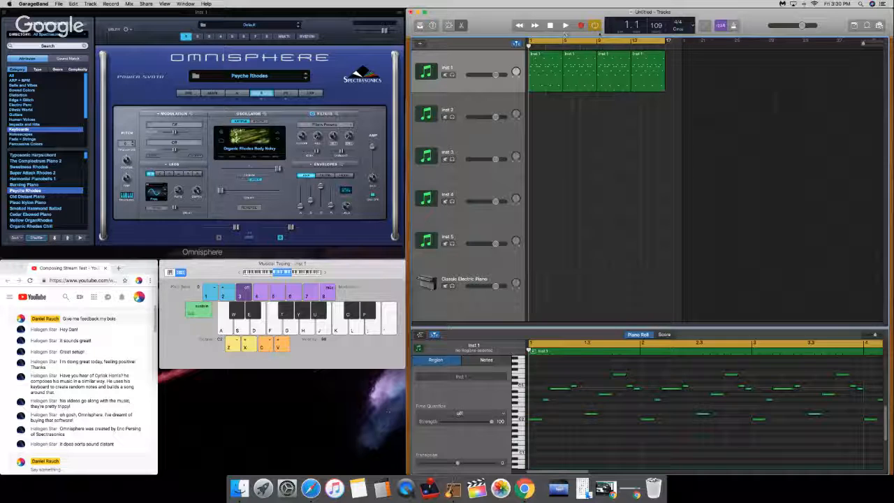
{"action": "left_click", "coordinate": [594, 27]}
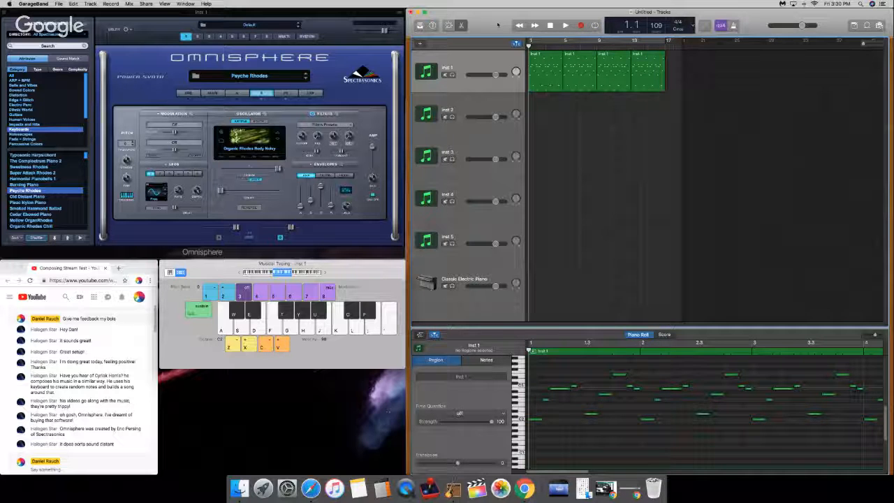
Step: Check the YouTube live chat for viewer comments and play the Inst 1 pattern from the beginning
{"action": "left_click", "coordinate": [4, 399]}
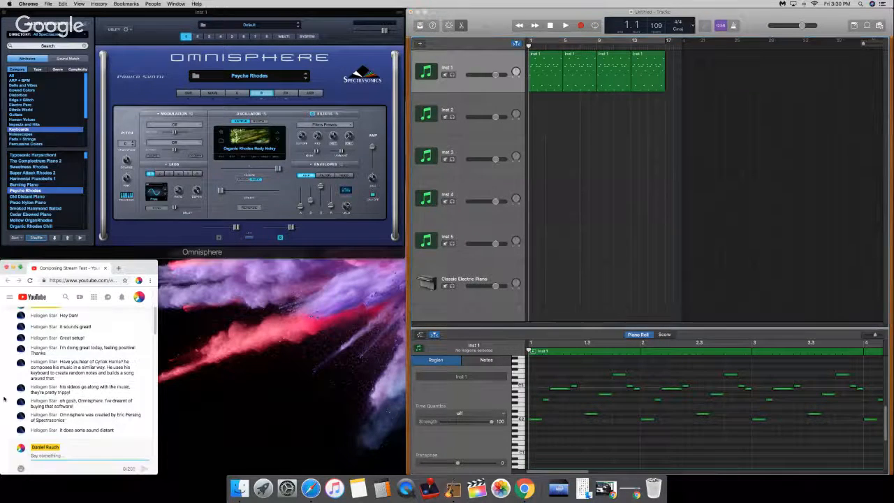
{"action": "left_click", "coordinate": [578, 118]}
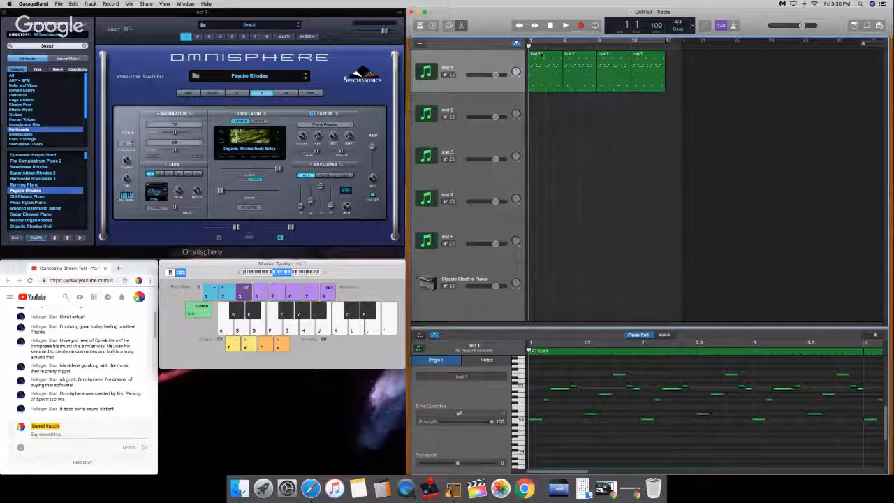
{"action": "key", "text": "space"}
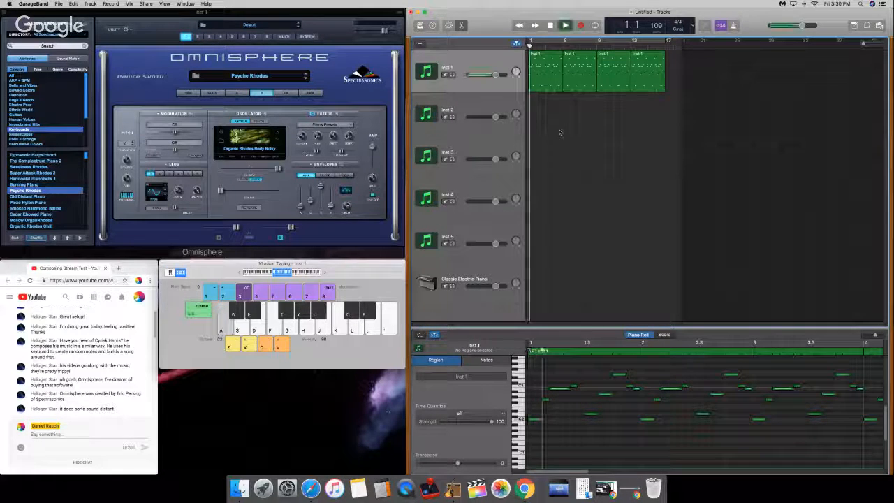
{"action": "key", "text": "space"}
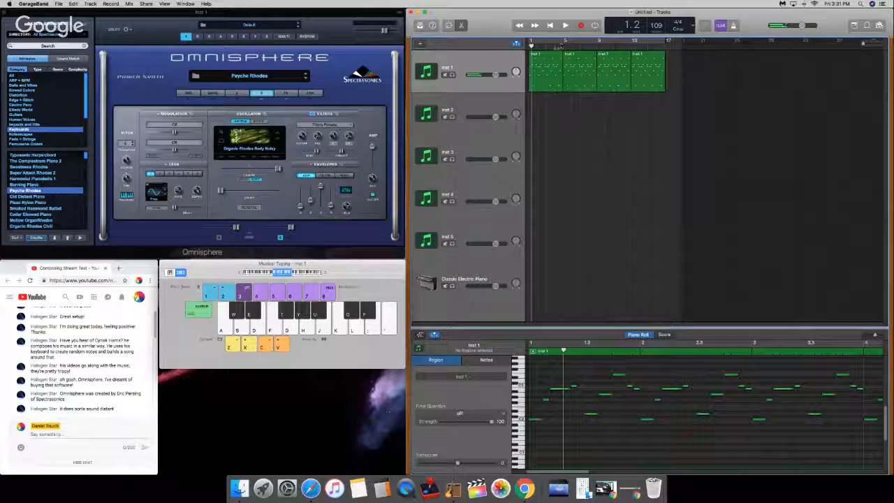
{"action": "key", "text": "Return"}
{"action": "key", "text": "space"}
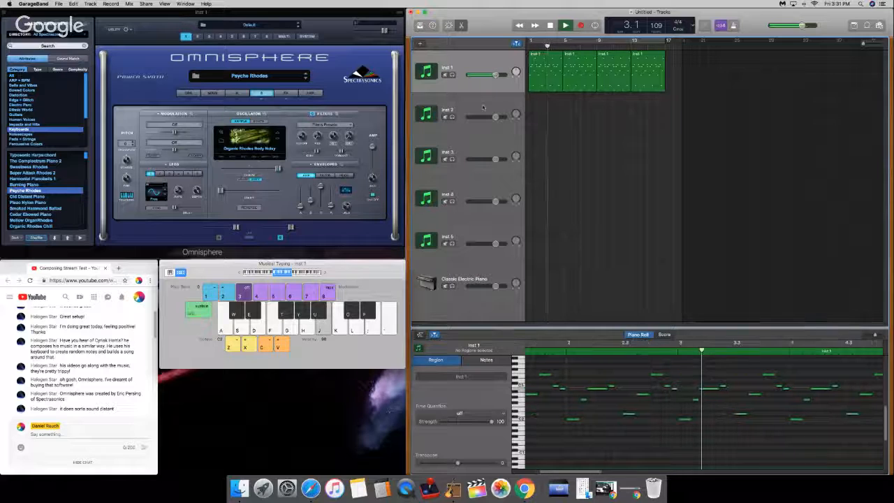
Step: Stop playback and open the Soundsource Browser for layer A's oscillator, dismissing the audio file import dialog
{"action": "left_click", "coordinate": [238, 94]}
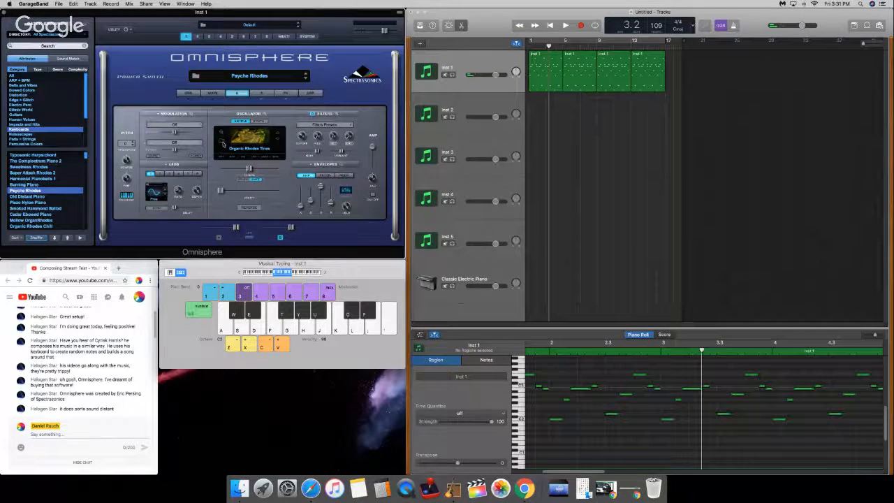
{"action": "left_click", "coordinate": [222, 143]}
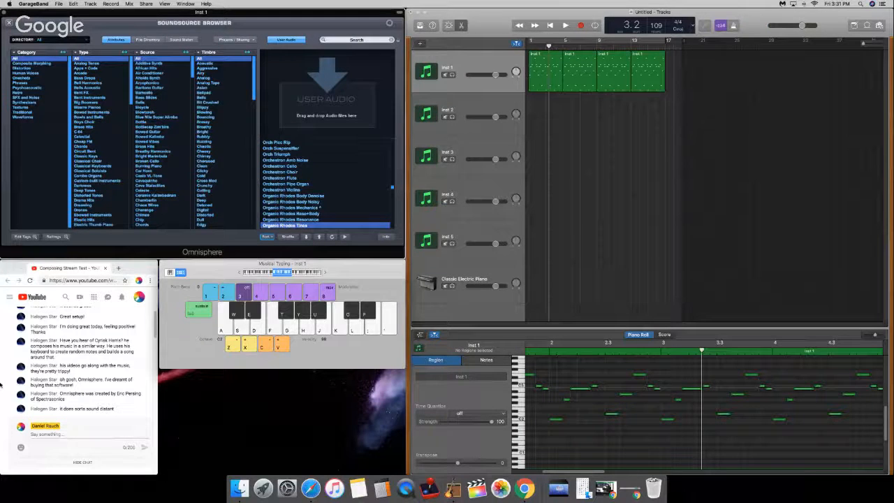
{"action": "left_click", "coordinate": [89, 435]}
{"action": "left_click", "coordinate": [312, 109]}
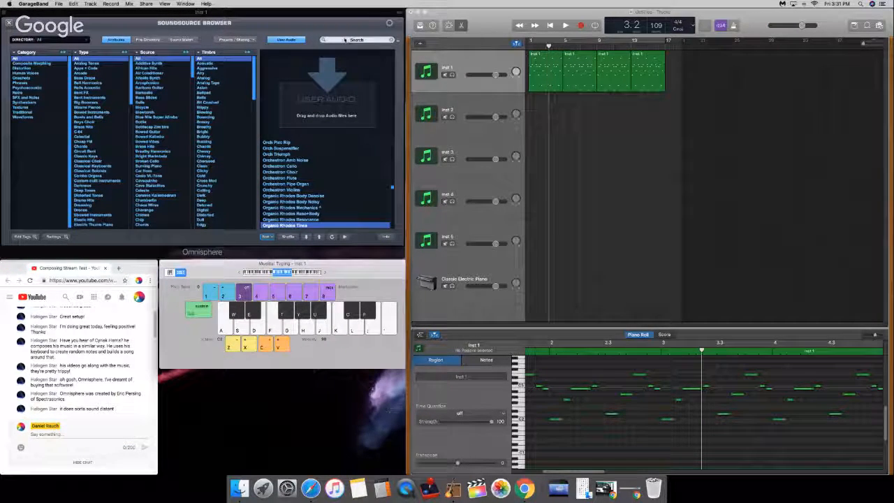
{"action": "left_click", "coordinate": [377, 44]}
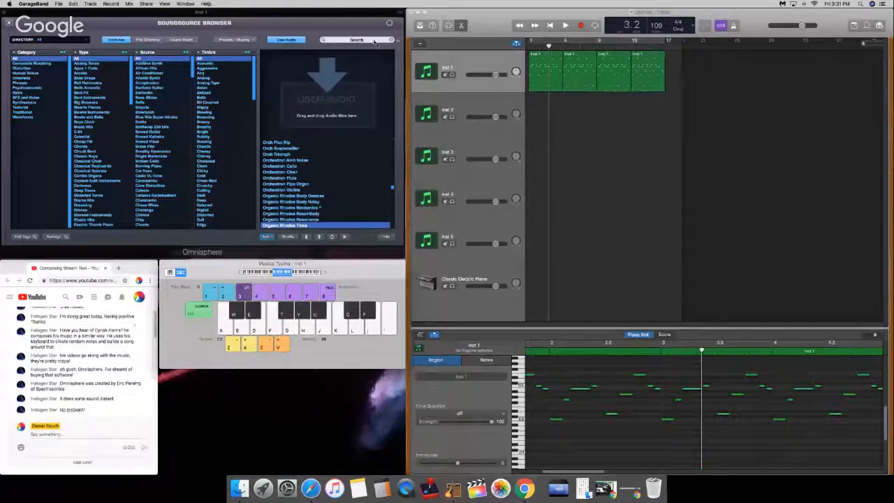
{"action": "left_click", "coordinate": [327, 97]}
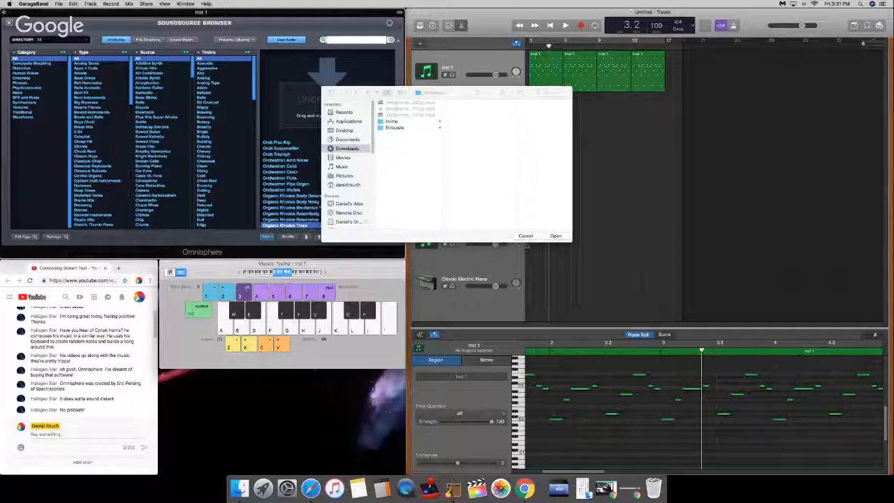
{"action": "left_click", "coordinate": [525, 235]}
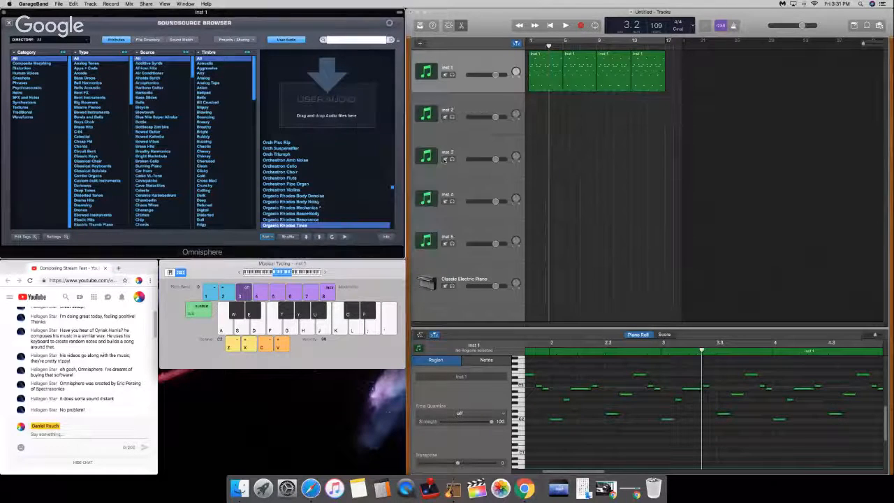
Step: Search the soundsources for "voices"
{"action": "left_click", "coordinate": [343, 40]}
{"action": "type", "text": "a"}
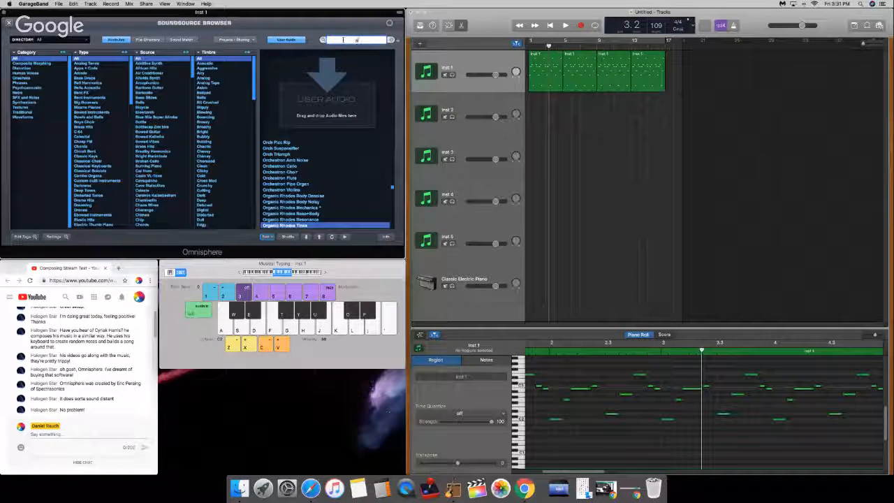
{"action": "key", "text": "BackSpace"}
{"action": "key", "text": "BackSpace"}
{"action": "key", "text": "BackSpace"}
{"action": "type", "text": "vocals"}
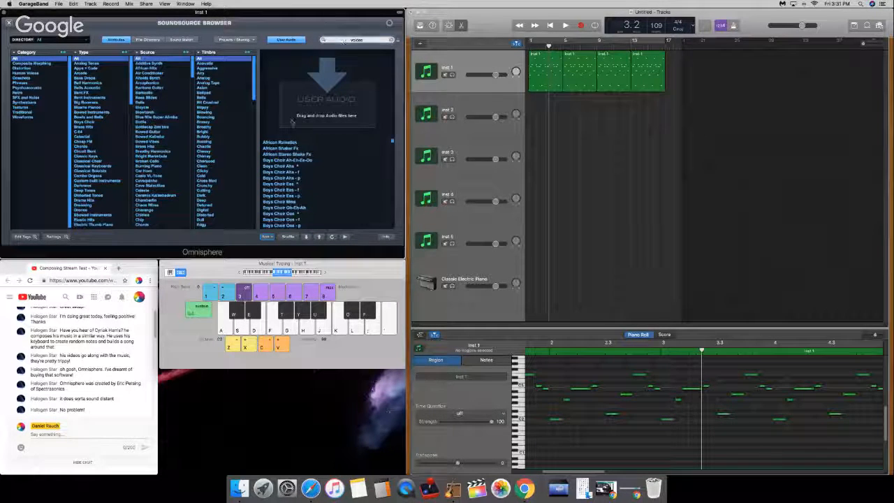
Step: Load the Boys Choir Ah-Eh-Ee-Oo soundsource and audition it with several notes, including an octave higher
{"action": "left_click", "coordinate": [302, 161]}
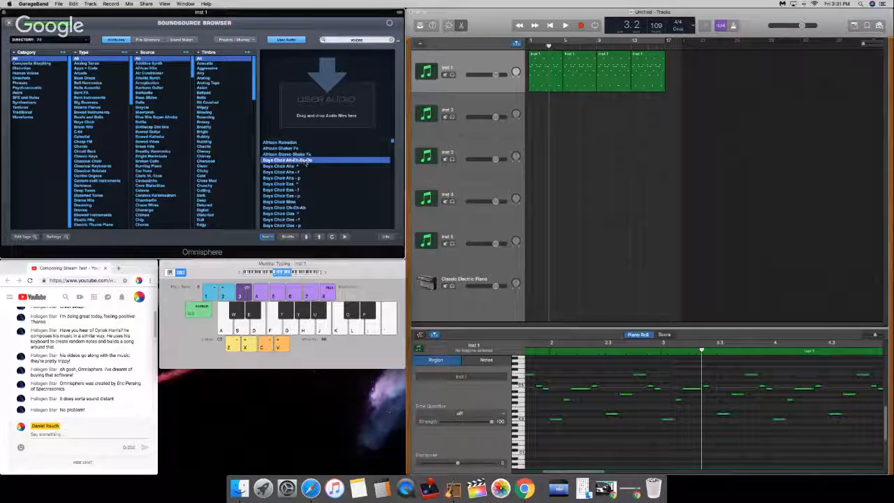
{"action": "key", "text": "a"}
{"action": "key", "text": "s"}
{"action": "key", "text": "d"}
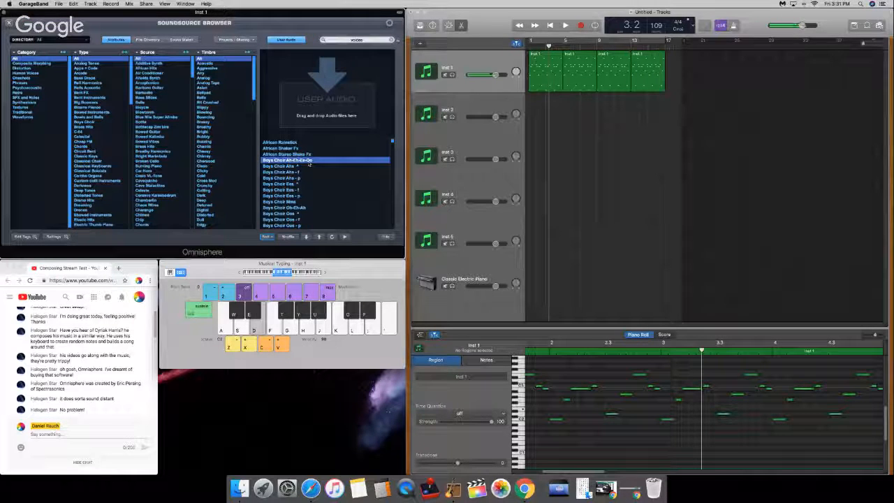
{"action": "key", "text": "g"}
{"action": "key", "text": "a"}
{"action": "key", "text": "d"}
{"action": "key", "text": "g"}
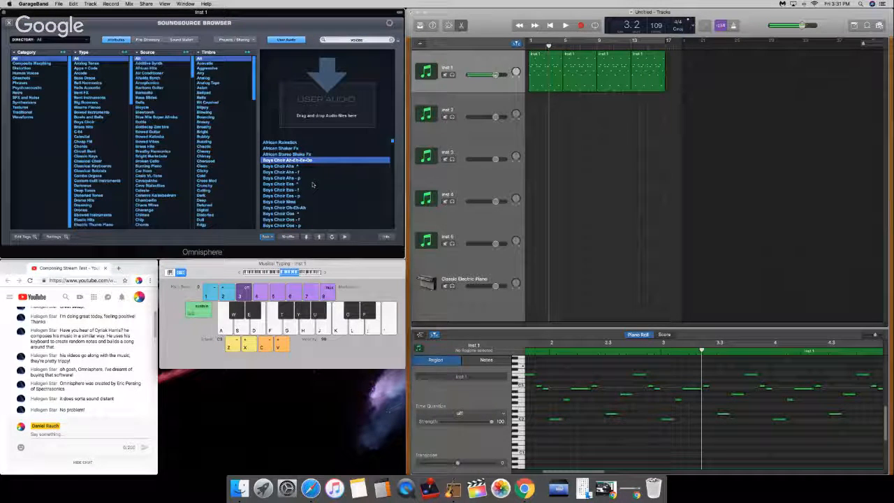
{"action": "key", "text": "a"}
Step: Audition the African Rainstick, African Shaker Fx and African Stereo Shake Fx soundsources with a few notes each
{"action": "left_click", "coordinate": [307, 144]}
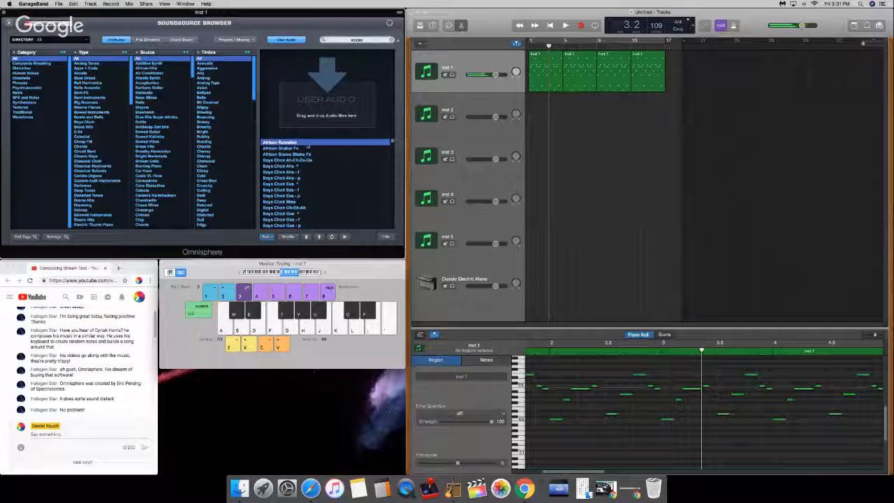
{"action": "key", "text": "a"}
{"action": "key", "text": "d"}
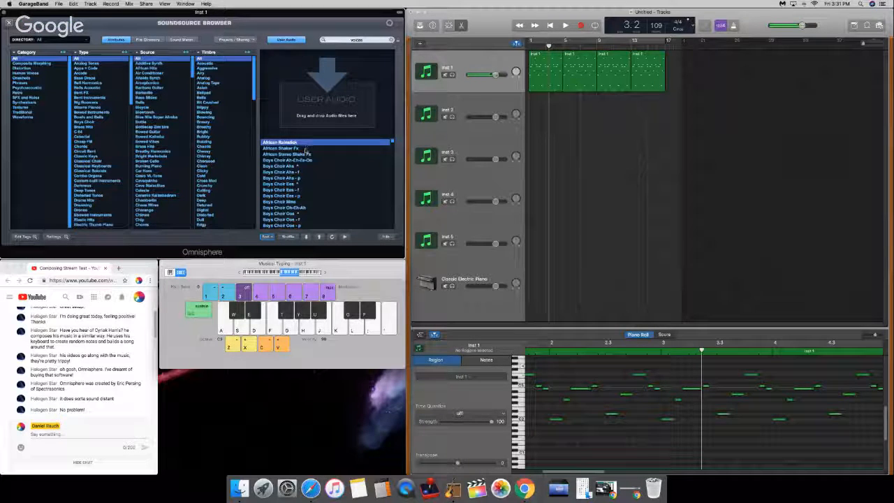
{"action": "left_click", "coordinate": [305, 149]}
{"action": "key", "text": "a"}
{"action": "key", "text": "d"}
{"action": "left_click", "coordinate": [306, 155]}
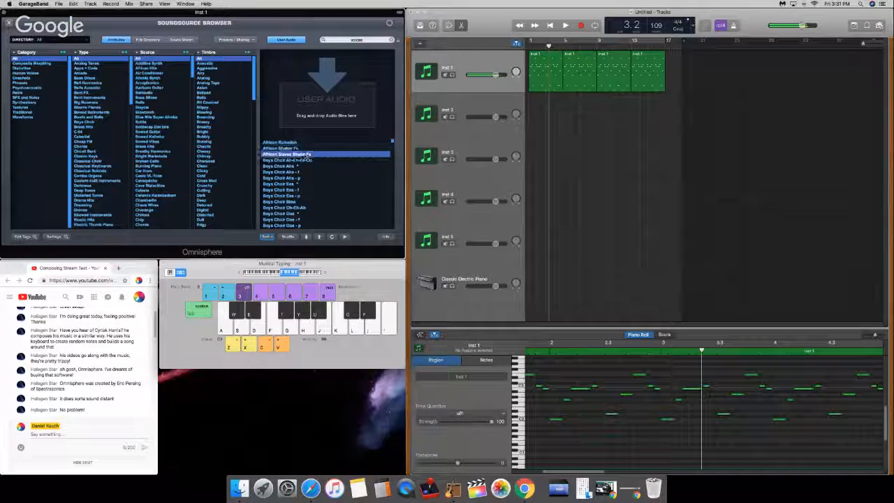
{"action": "key", "text": "d"}
{"action": "key", "text": "g"}
Step: Try the Boys Intervals Fifth Down and Boys Intervals All soundsources, playing several notes
{"action": "scroll", "coordinate": [305, 175], "scroll_direction": "down", "scroll_amount": 5}
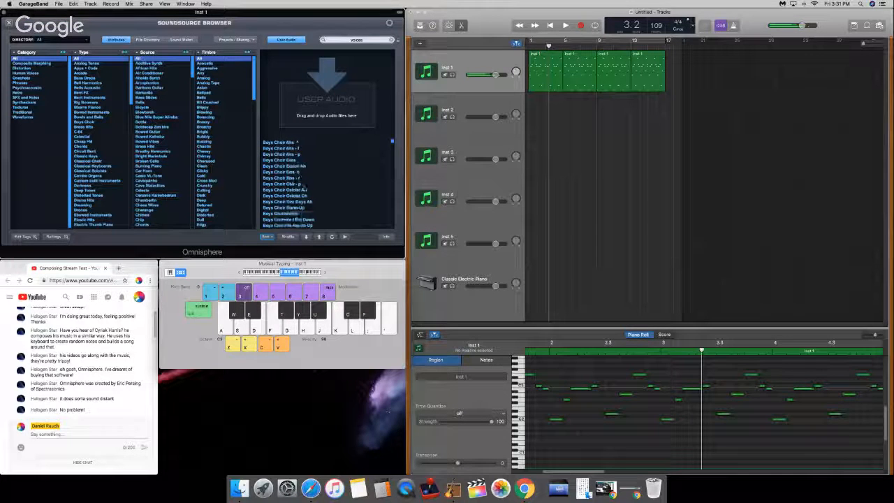
{"action": "scroll", "coordinate": [305, 181], "scroll_direction": "down", "scroll_amount": 2}
{"action": "left_click", "coordinate": [304, 160]}
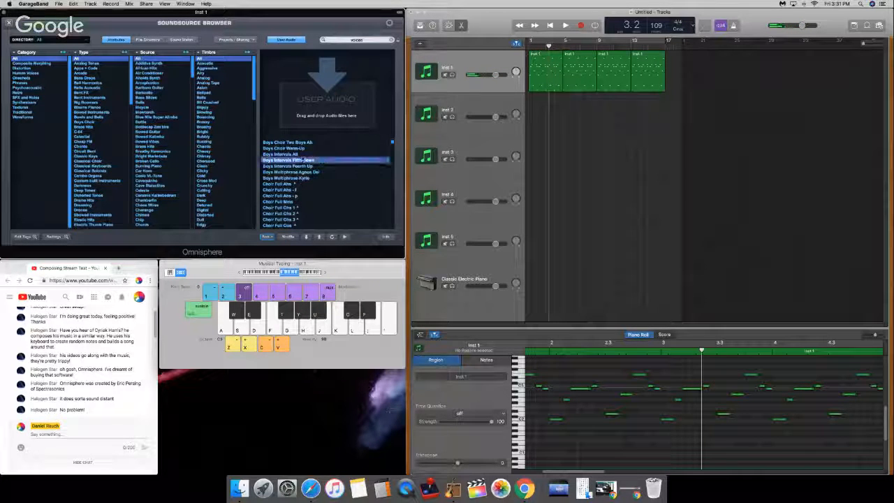
{"action": "left_click", "coordinate": [305, 154]}
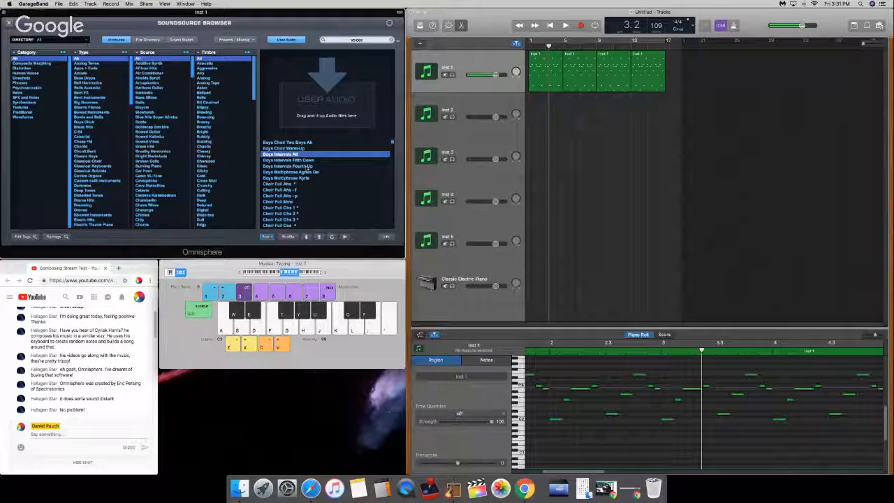
{"action": "key", "text": "g"}
{"action": "key", "text": "g"}
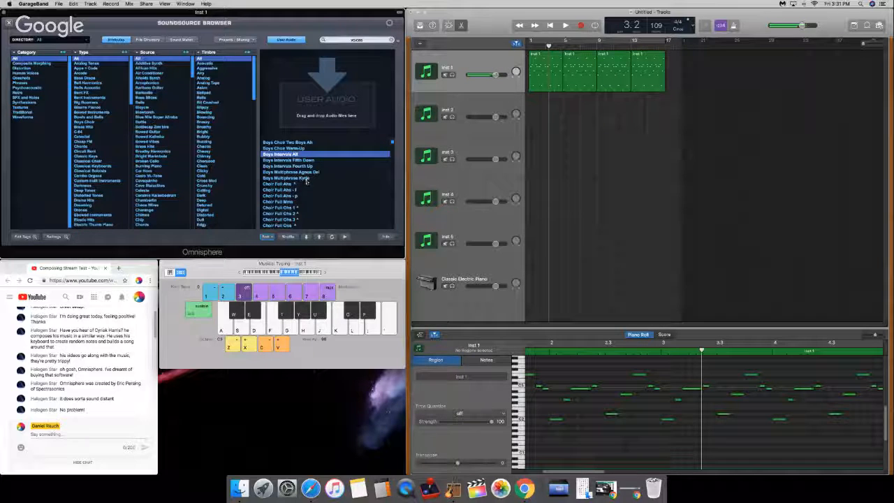
{"action": "key", "text": "a"}
{"action": "key", "text": "g"}
Step: Compare Choir Full Staccato with its "- f" variant by loading each soundsource and playing several notes
{"action": "scroll", "coordinate": [306, 197], "scroll_direction": "down", "scroll_amount": 2}
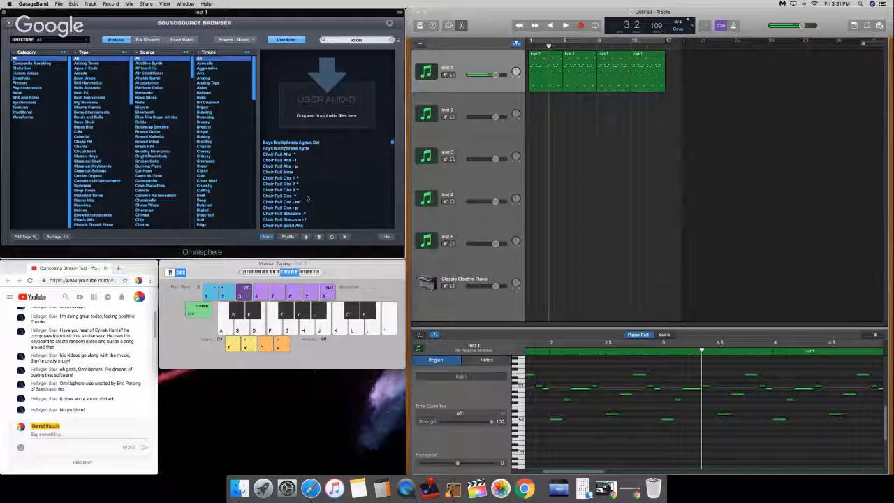
{"action": "scroll", "coordinate": [307, 199], "scroll_direction": "down", "scroll_amount": 2}
{"action": "left_click", "coordinate": [304, 190]}
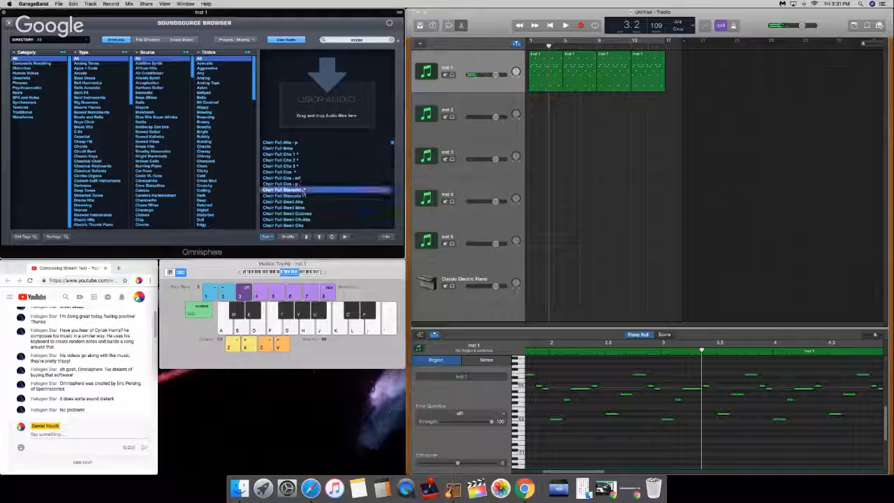
{"action": "key", "text": "a"}
{"action": "key", "text": "d"}
{"action": "key", "text": "g"}
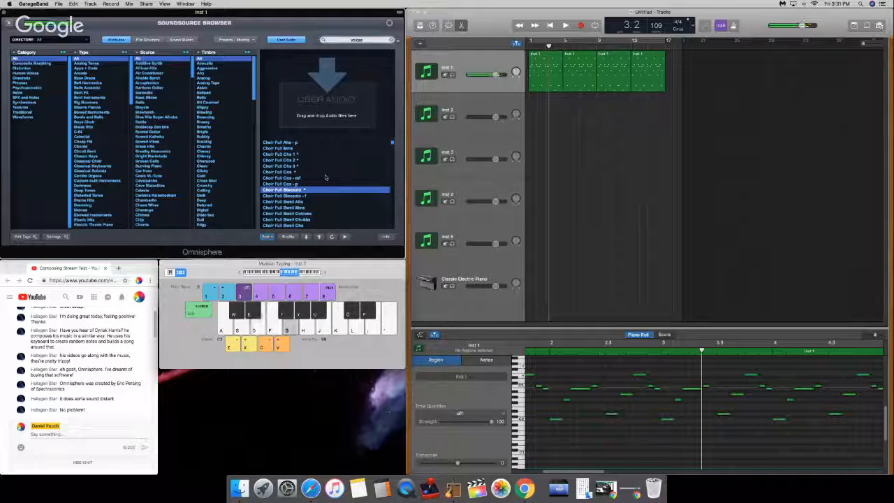
{"action": "key", "text": "g"}
{"action": "left_click", "coordinate": [318, 197]}
{"action": "key", "text": "a"}
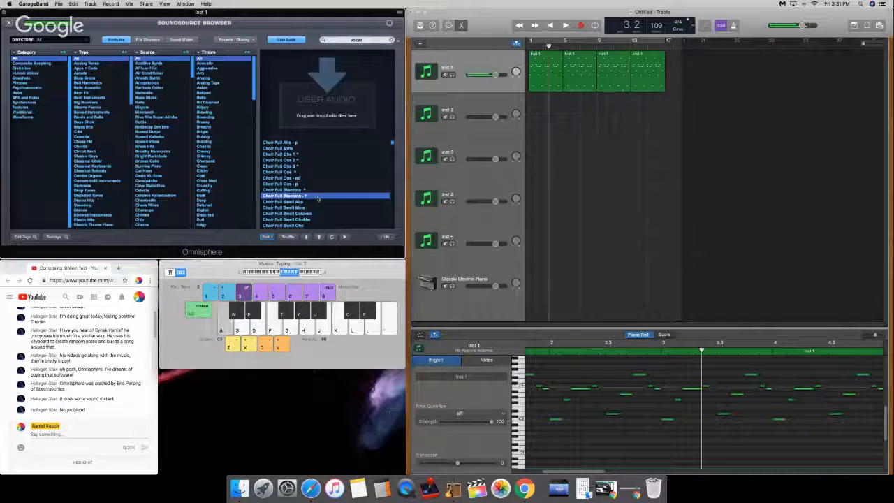
{"action": "key", "text": "g"}
{"action": "key", "text": "a"}
{"action": "key", "text": "g"}
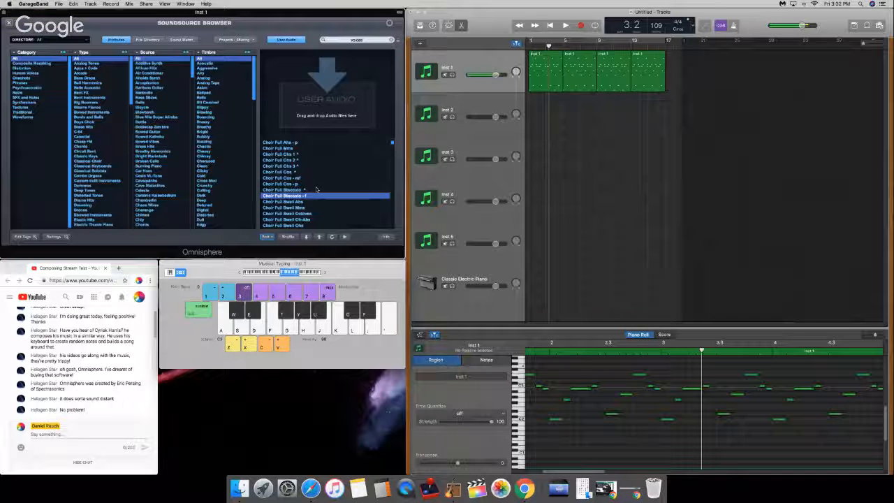
Step: Load the Choir Full Whistling soundsource and audition it with a few notes
{"action": "scroll", "coordinate": [319, 192], "scroll_direction": "down", "scroll_amount": 1}
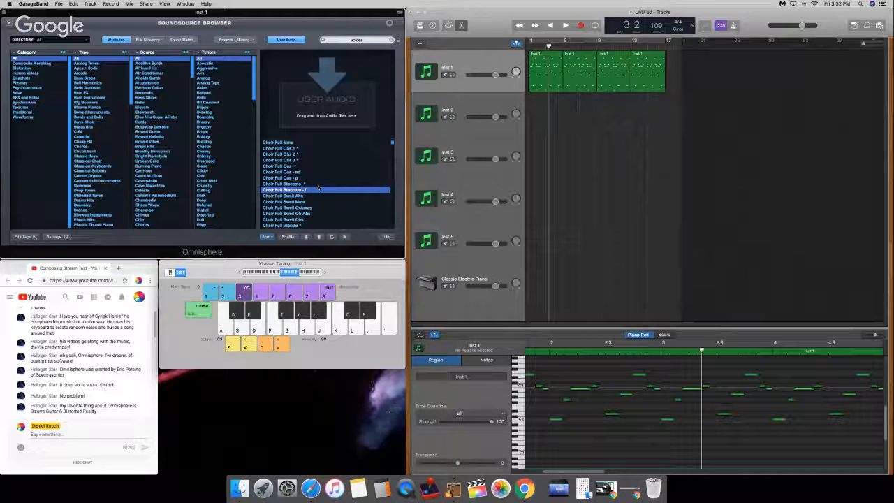
{"action": "scroll", "coordinate": [315, 187], "scroll_direction": "down", "scroll_amount": 5}
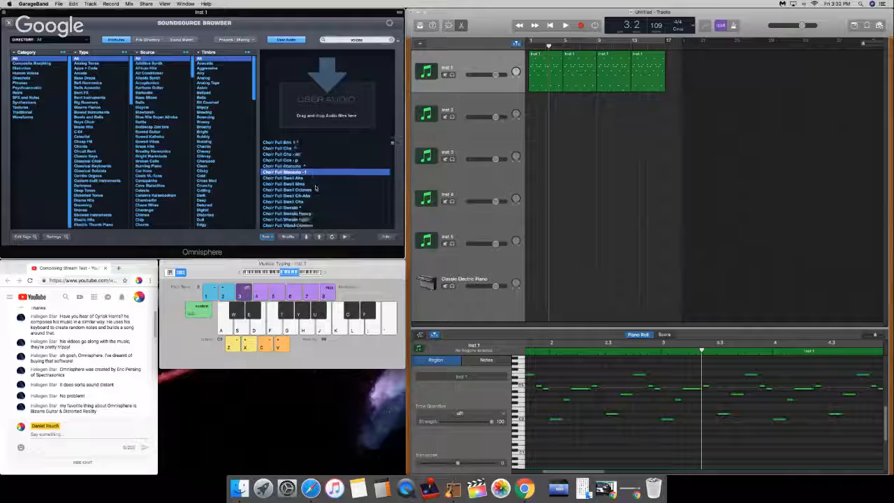
{"action": "scroll", "coordinate": [318, 190], "scroll_direction": "up", "scroll_amount": 2}
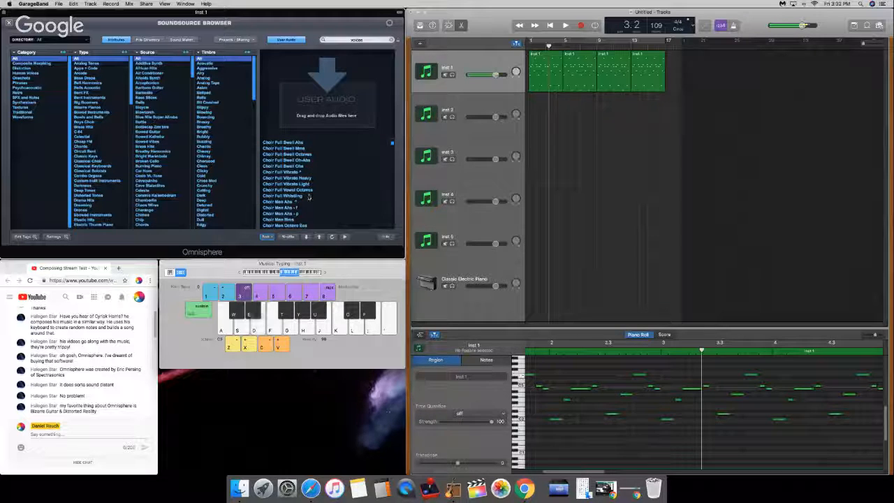
{"action": "left_click", "coordinate": [311, 196]}
{"action": "key", "text": "d"}
{"action": "key", "text": "g"}
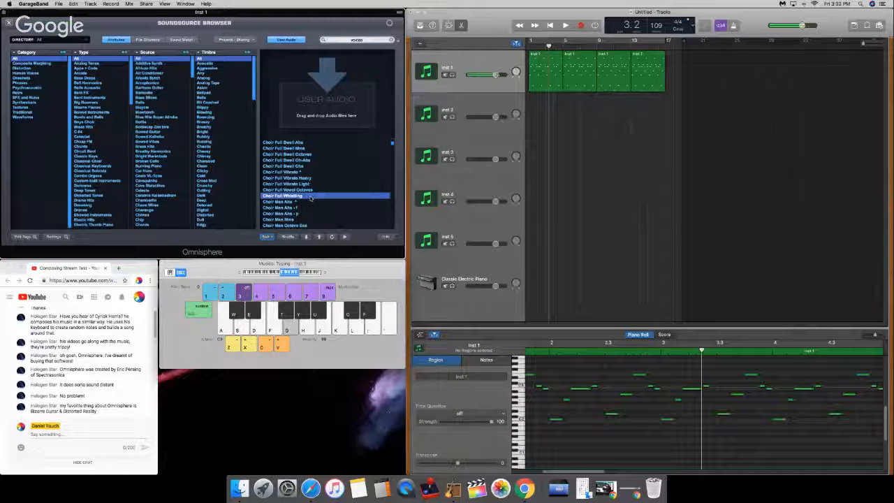
Step: Try Choir Men Mms, load and audition Choir Men Octave Ees, and lower the Musical Typing octave by one
{"action": "scroll", "coordinate": [311, 198], "scroll_direction": "down", "scroll_amount": 2}
{"action": "left_click", "coordinate": [311, 197]}
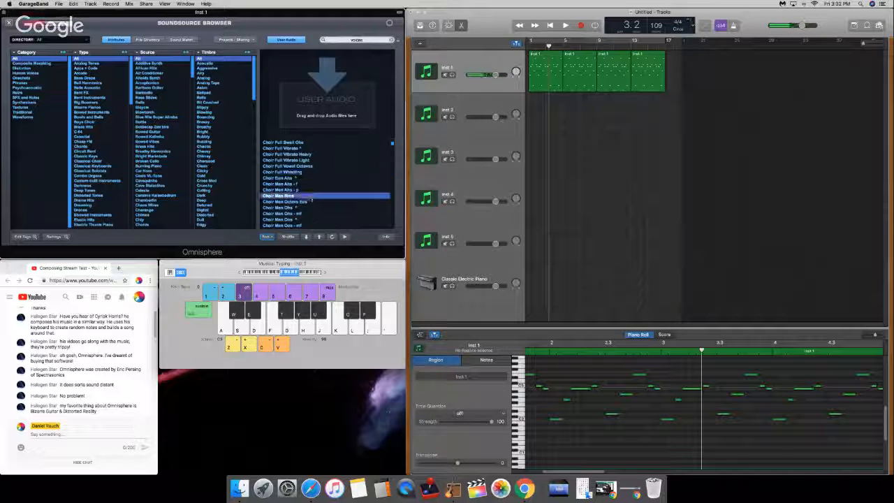
{"action": "left_click", "coordinate": [311, 201]}
{"action": "key", "text": "a"}
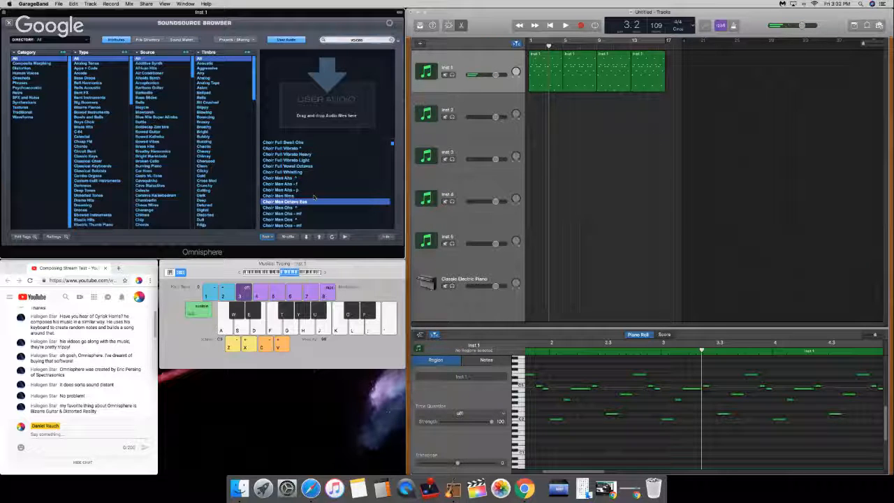
{"action": "key", "text": "z"}
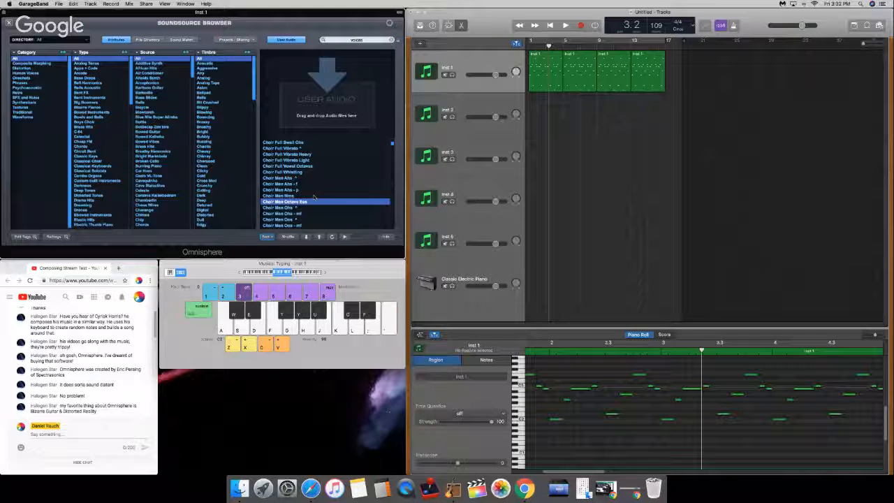
Step: Audition Choir Men Octave Ees with several notes, then lower Musical Typing by one octave and play a few more
{"action": "key", "text": "f"}
{"action": "key", "text": "h"}
{"action": "key", "text": "j"}
{"action": "key", "text": "s"}
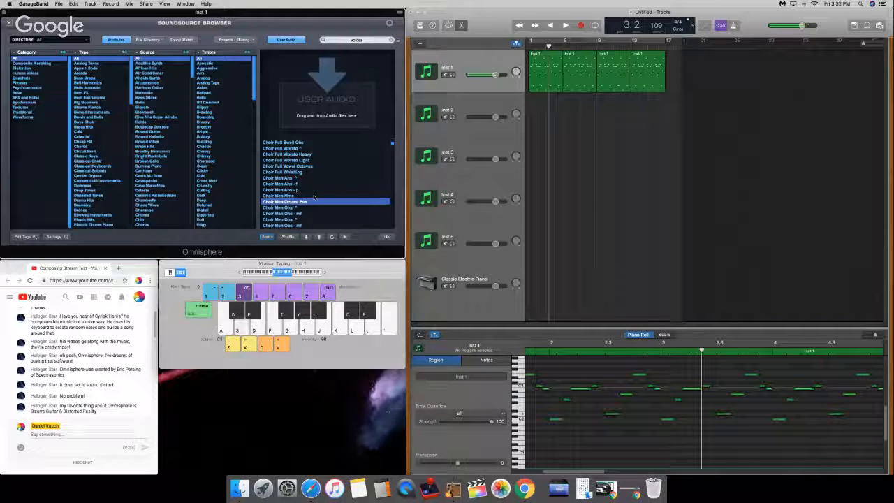
{"action": "key", "text": "z"}
{"action": "key", "text": "s"}
{"action": "key", "text": "a"}
{"action": "key", "text": "d"}
{"action": "key", "text": "h"}
Step: Raise Musical Typing by two octaves and try a few notes of Choir Men Octave Ees in the higher range
{"action": "key", "text": "x"}
{"action": "key", "text": "x"}
{"action": "key", "text": "d"}
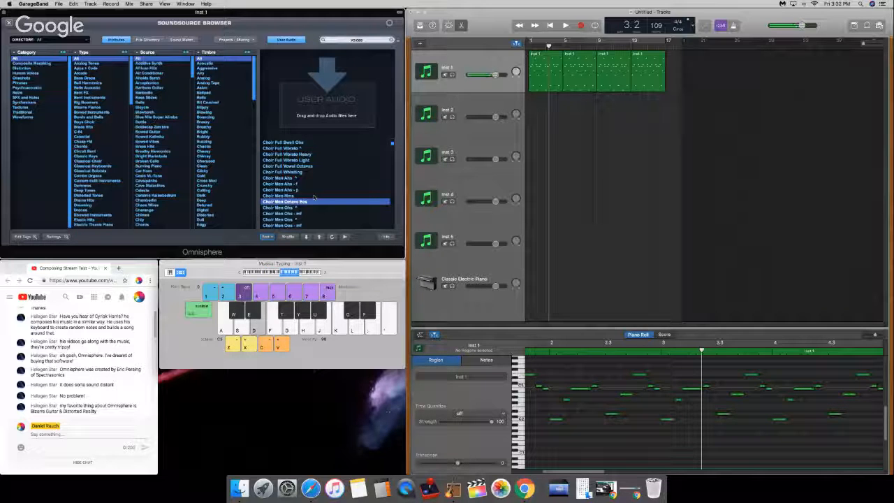
{"action": "key", "text": "f"}
{"action": "key", "text": "h"}
{"action": "key", "text": "s"}
Step: Lower Musical Typing by one octave and play several notes to hear the choir sound in the lower register
{"action": "key", "text": "z"}
{"action": "key", "text": "d"}
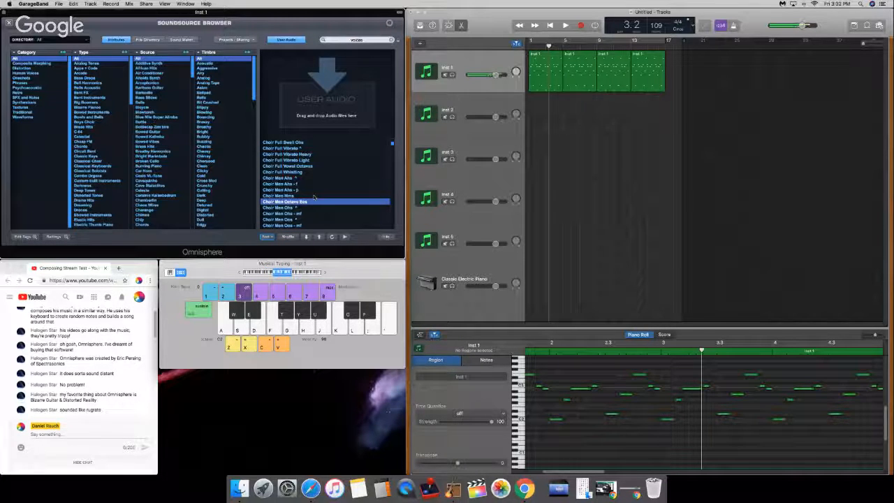
{"action": "key", "text": "h"}
{"action": "key", "text": "a"}
{"action": "key", "text": "g"}
{"action": "key", "text": "j"}
Step: Raise Musical Typing by one octave and play a short run of notes with the choir sound
{"action": "key", "text": "x"}
{"action": "key", "text": "d"}
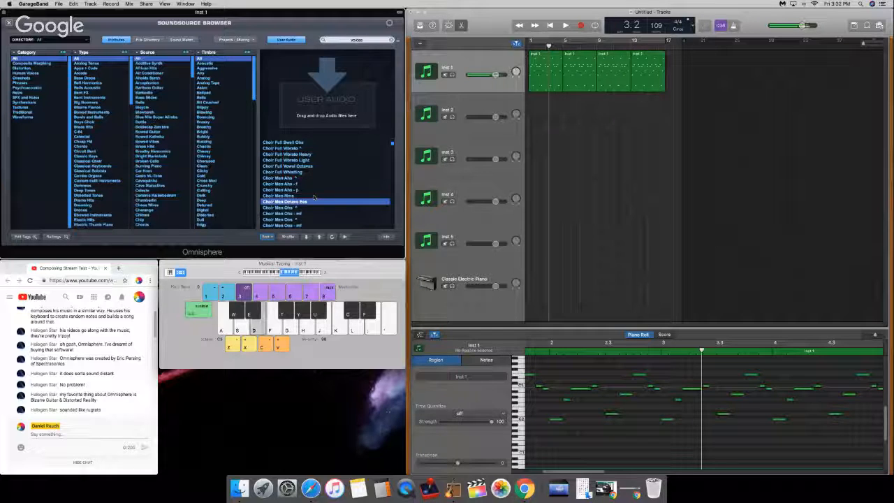
{"action": "key", "text": "g"}
{"action": "key", "text": "j"}
{"action": "key", "text": "g"}
{"action": "key", "text": "k"}
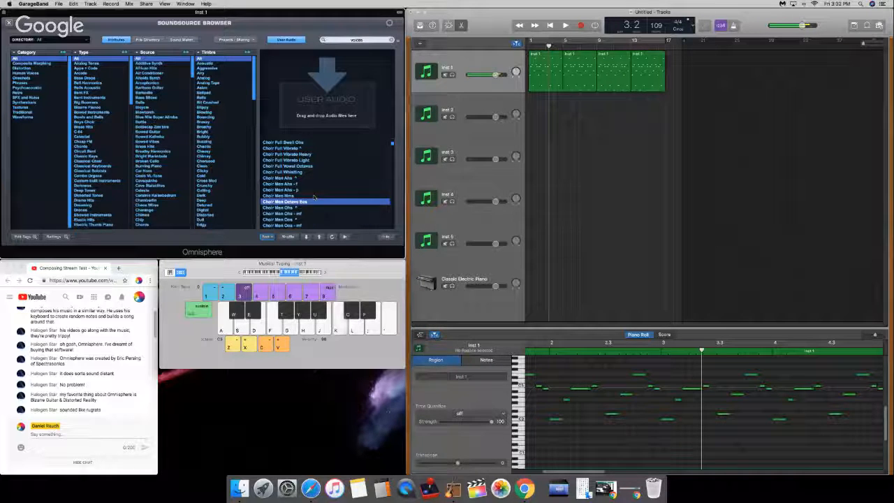
Step: Play the Inst 1 pattern from the beginning of the track with the Choir Men Octave Ees soundsource
{"action": "scroll", "coordinate": [328, 181], "scroll_direction": "down", "scroll_amount": 5}
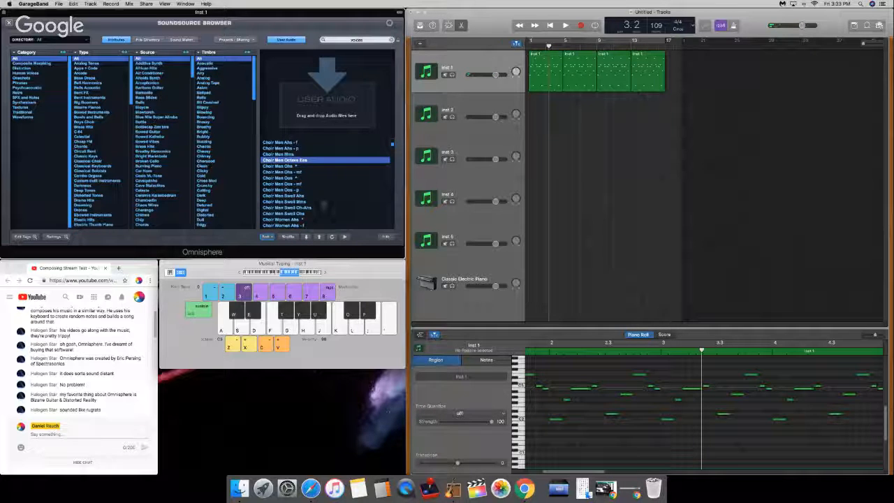
{"action": "left_click", "coordinate": [515, 40]}
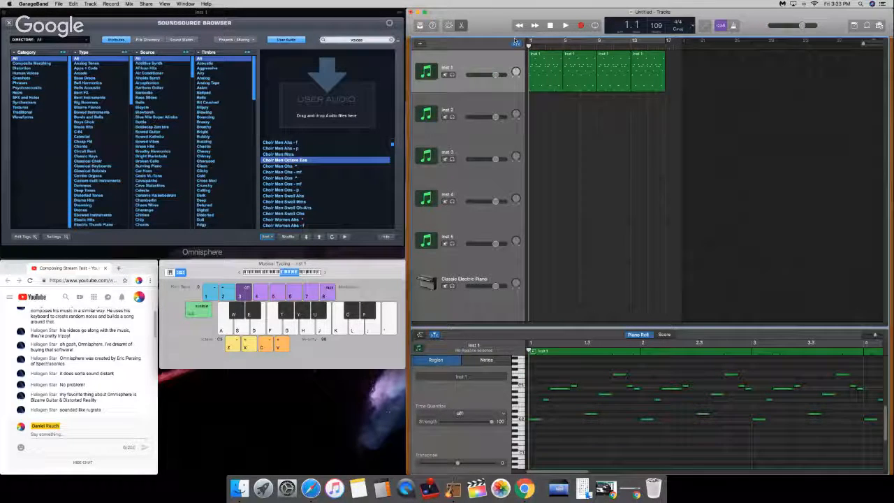
{"action": "key", "text": "space"}
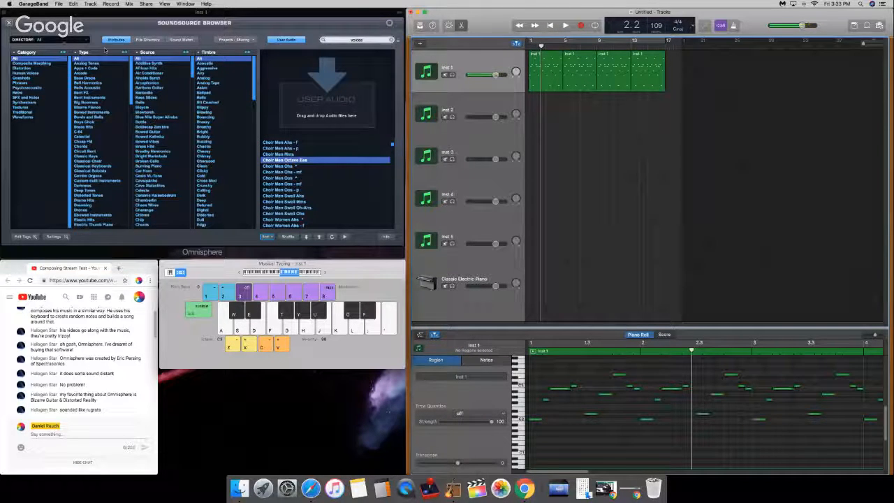
Step: Close the soundsource browser and toggle layer A's filter section while repeating a note to compare the sound
{"action": "left_click", "coordinate": [9, 23]}
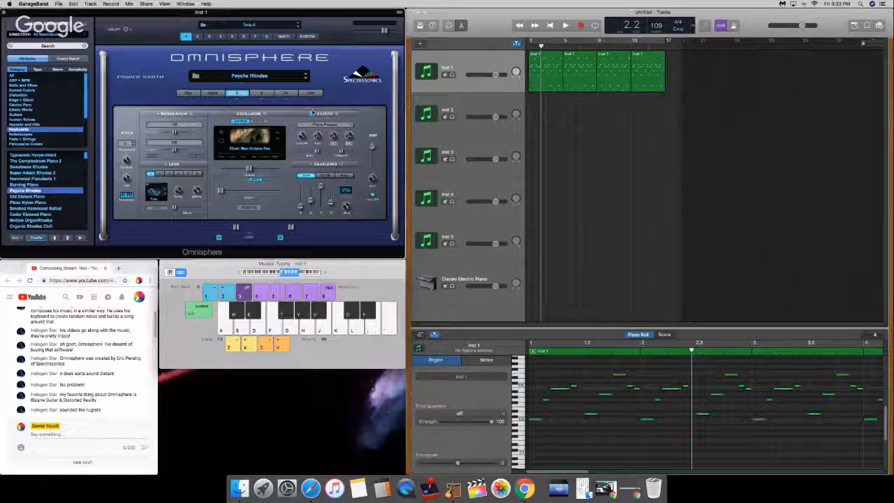
{"action": "key", "text": "d"}
{"action": "left_click", "coordinate": [312, 113]}
{"action": "key", "text": "d"}
{"action": "key", "text": "d"}
{"action": "key", "text": "d"}
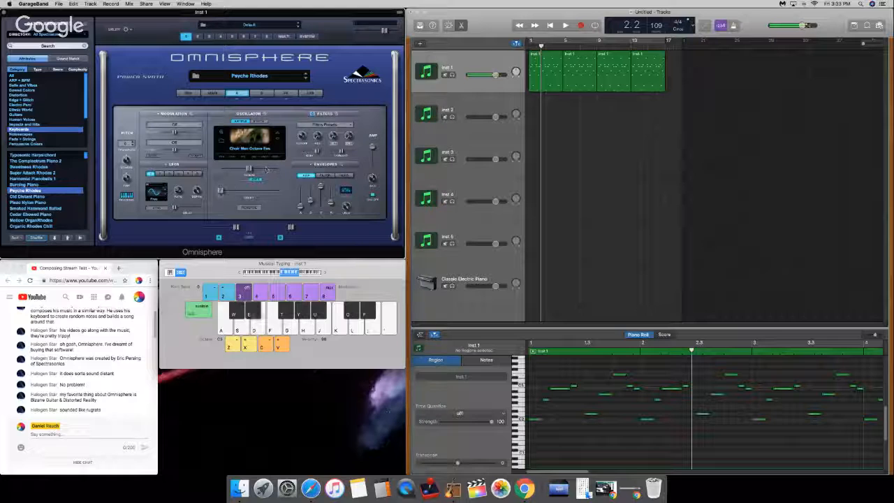
Step: Raise the oscillator's sample start slightly while repeating the same note to hear the attack
{"action": "mouse_move", "coordinate": [223, 191]}
{"action": "key", "text": "d"}
{"action": "key", "text": "d"}
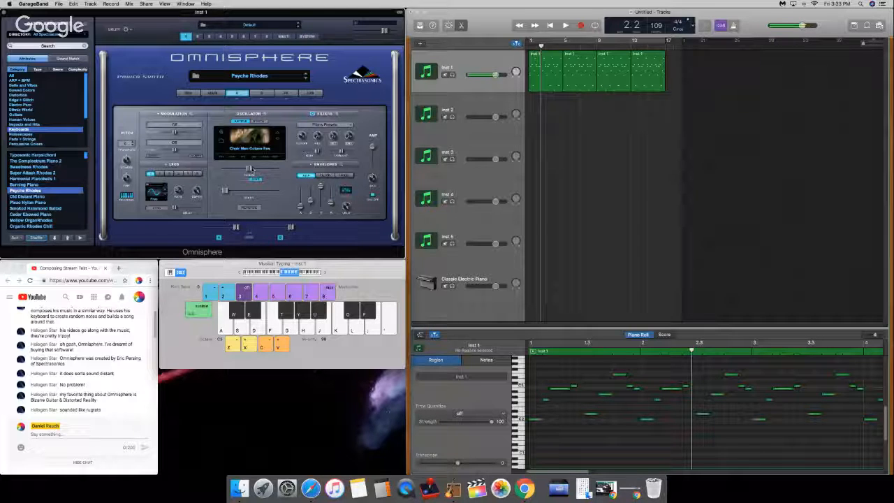
Step: Raise the oscillator's timbre slightly and repeat the same note to judge the change
{"action": "mouse_move", "coordinate": [252, 170]}
{"action": "left_mouse_down"}
{"action": "mouse_move", "coordinate": [282, 173]}
{"action": "mouse_move", "coordinate": [257, 171]}
{"action": "mouse_move", "coordinate": [277, 176]}
{"action": "mouse_move", "coordinate": [255, 180]}
{"action": "left_mouse_up"}
{"action": "key", "text": "d"}
{"action": "key", "text": "d"}
{"action": "key", "text": "d"}
{"action": "key", "text": "d"}
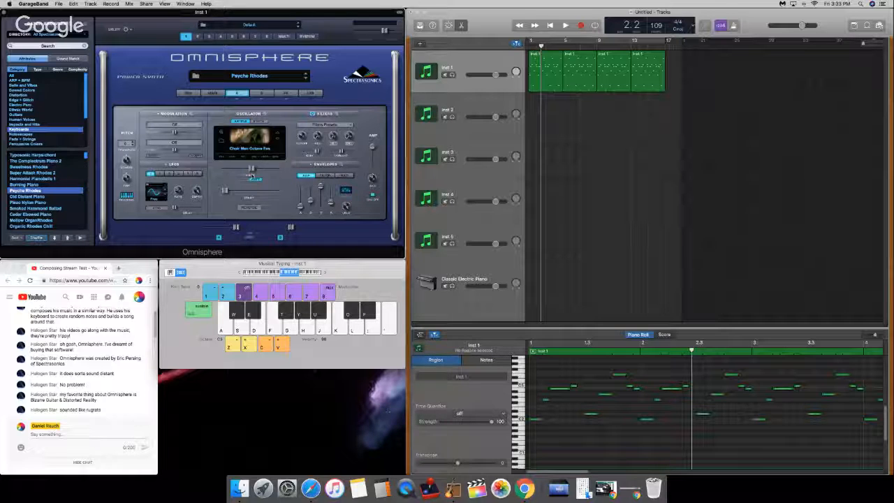
Step: Raise the oscillator's timbre to near its maximum and play the Inst 1 pattern from the beginning of the track
{"action": "left_click_drag", "start_coordinate": [251, 169], "coordinate": [280, 169]}
{"action": "left_click_drag", "start_coordinate": [542, 49], "coordinate": [528, 46]}
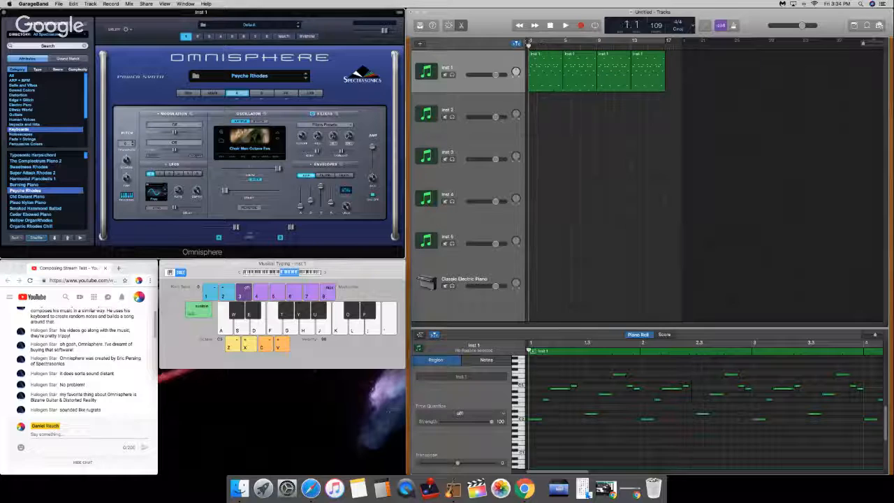
{"action": "left_click", "coordinate": [580, 26]}
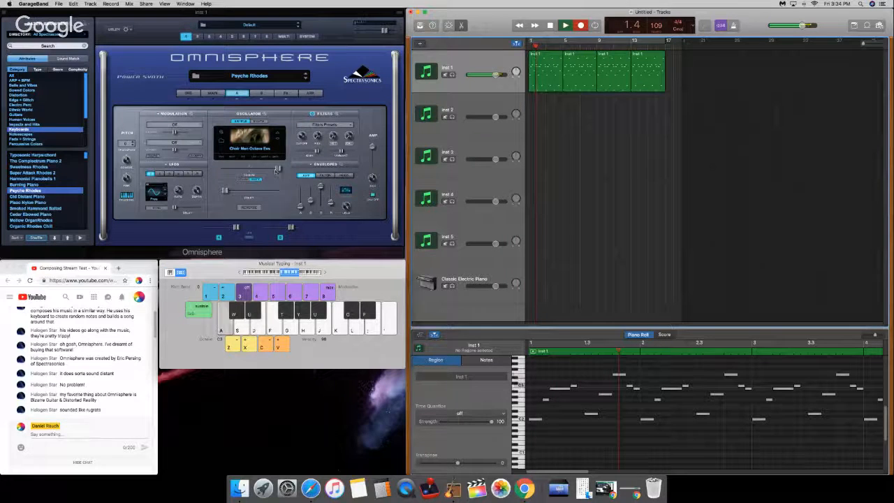
{"action": "mouse_move", "coordinate": [277, 169]}
{"action": "left_mouse_down"}
{"action": "mouse_move", "coordinate": [230, 170]}
{"action": "mouse_move", "coordinate": [277, 174]}
{"action": "left_mouse_up"}
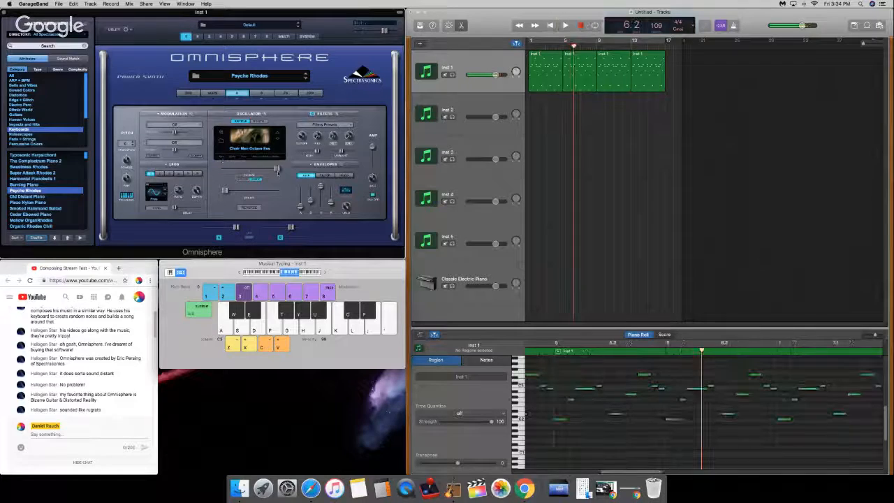
Step: Fine-tune the oscillator's timbre near its maximum and briefly replay the opening of the Inst 1 pattern
{"action": "key", "text": "Return"}
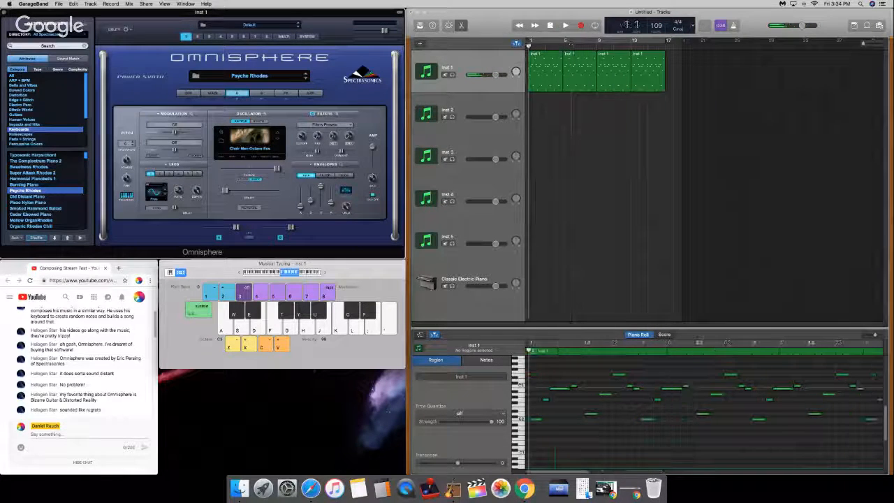
{"action": "left_click_drag", "start_coordinate": [278, 170], "coordinate": [278, 169]}
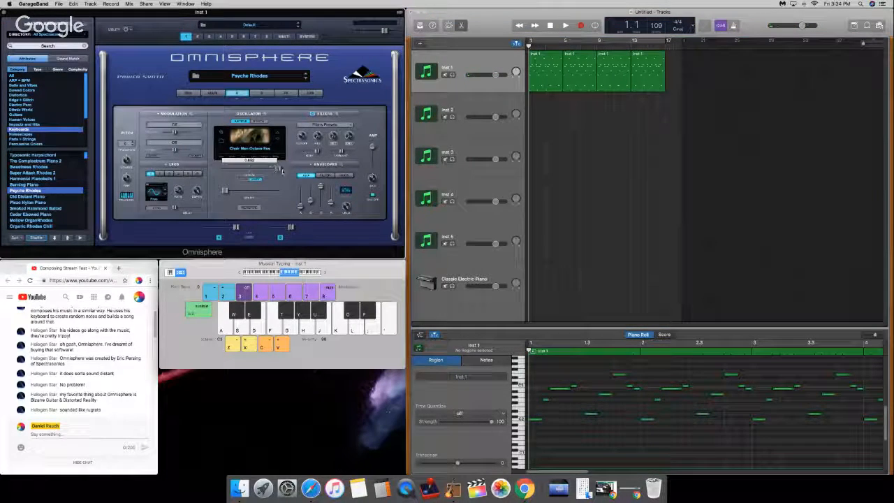
{"action": "key", "text": "space"}
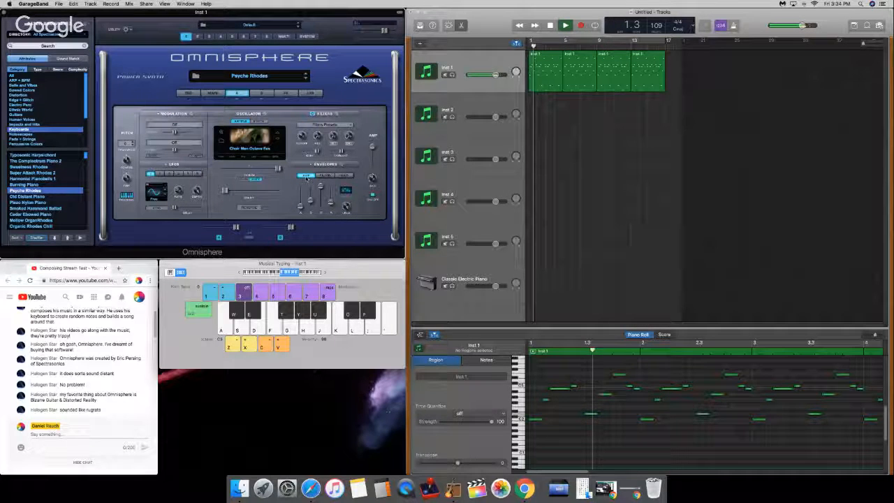
{"action": "key", "text": "space"}
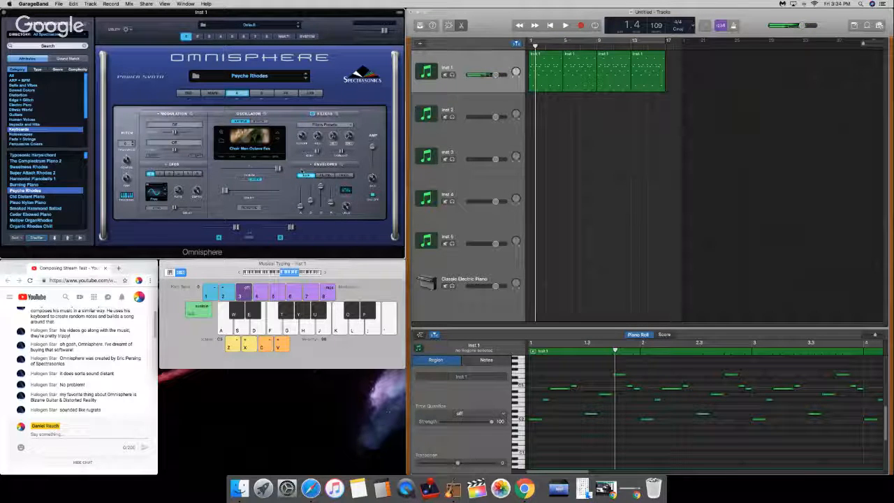
Step: Switch to the YouTube page in Chrome and check the live chat for new viewer comments
{"action": "left_click", "coordinate": [7, 378]}
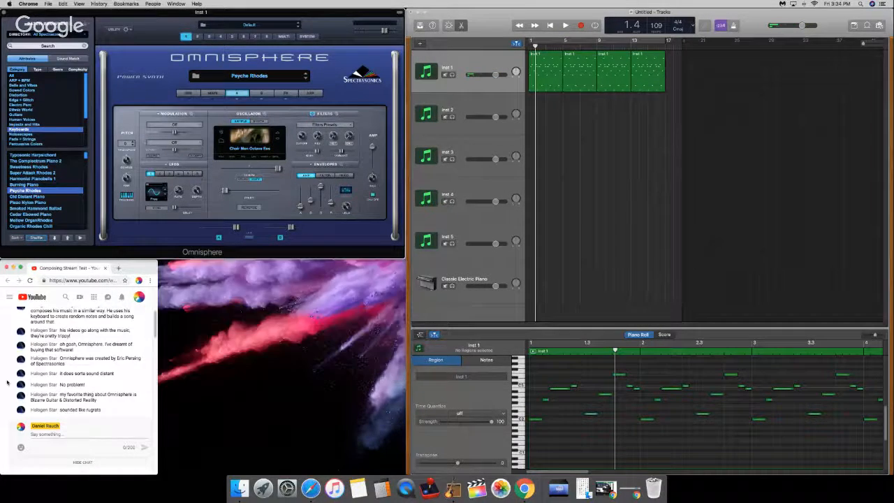
{"action": "scroll", "coordinate": [7, 378], "scroll_direction": "down", "scroll_amount": 3}
{"action": "scroll", "coordinate": [7, 377], "scroll_direction": "up", "scroll_amount": 2}
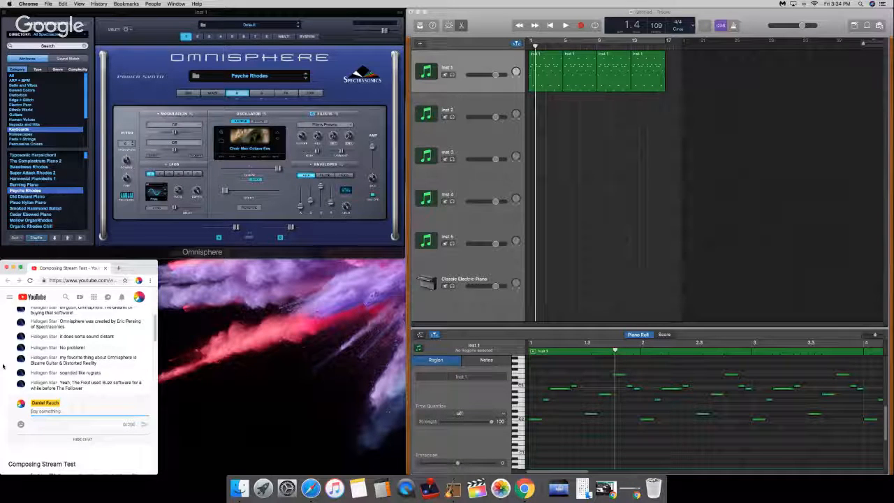
Step: Return the GarageBand playhead to the start, select the Inst 2 track and mute Inst 1
{"action": "left_click", "coordinate": [543, 41]}
{"action": "left_click_drag", "start_coordinate": [539, 45], "coordinate": [529, 45]}
{"action": "left_click", "coordinate": [595, 26]}
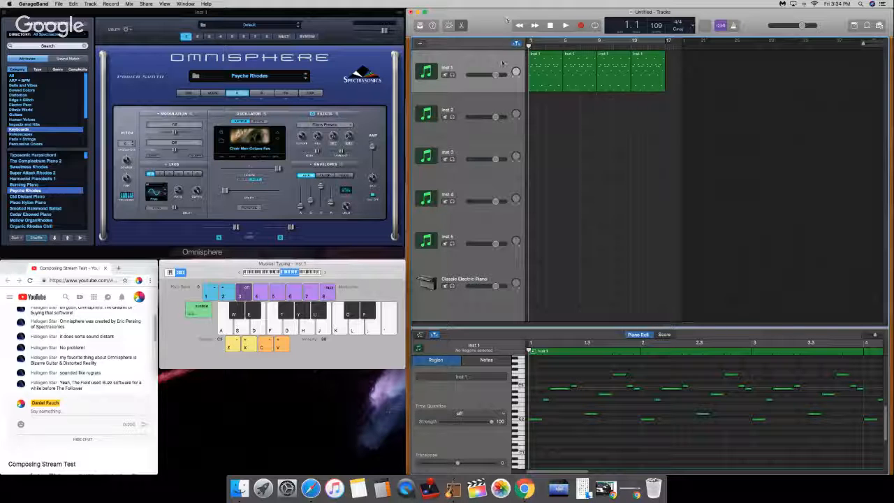
{"action": "left_click", "coordinate": [489, 98]}
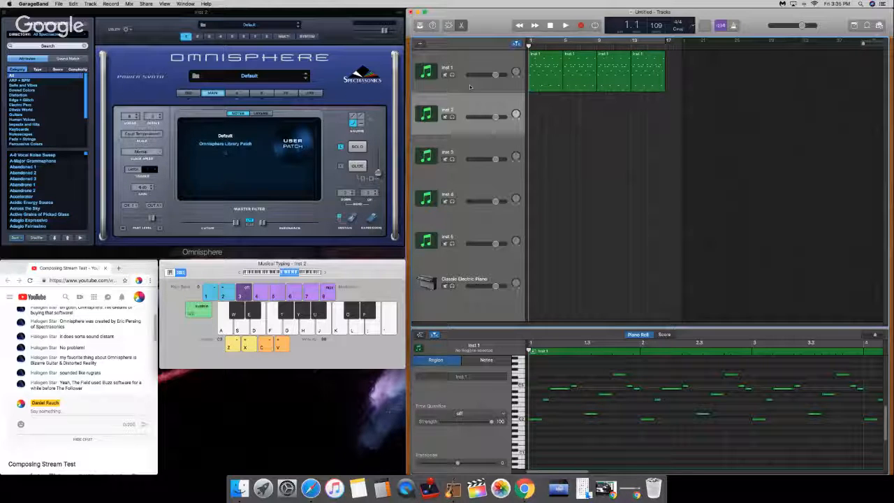
{"action": "left_click", "coordinate": [446, 75]}
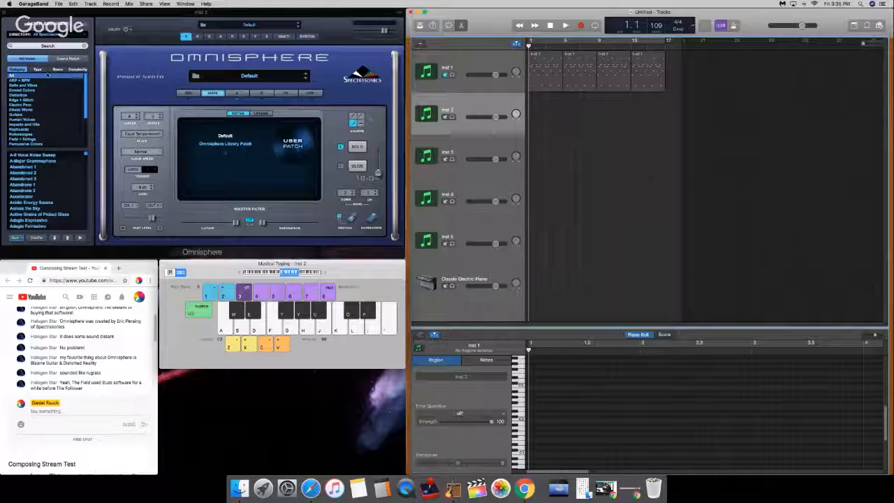
Step: Search Omnisphere's patch browser for "Bizarre Guitar" on the Inst 2 track
{"action": "left_click", "coordinate": [56, 46]}
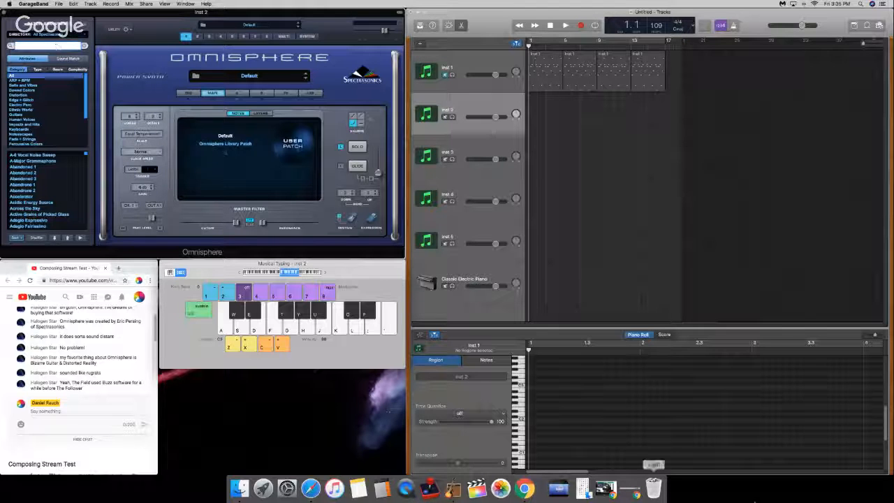
{"action": "scroll", "coordinate": [48, 128], "scroll_direction": "down", "scroll_amount": 2}
{"action": "scroll", "coordinate": [48, 128], "scroll_direction": "up", "scroll_amount": 2}
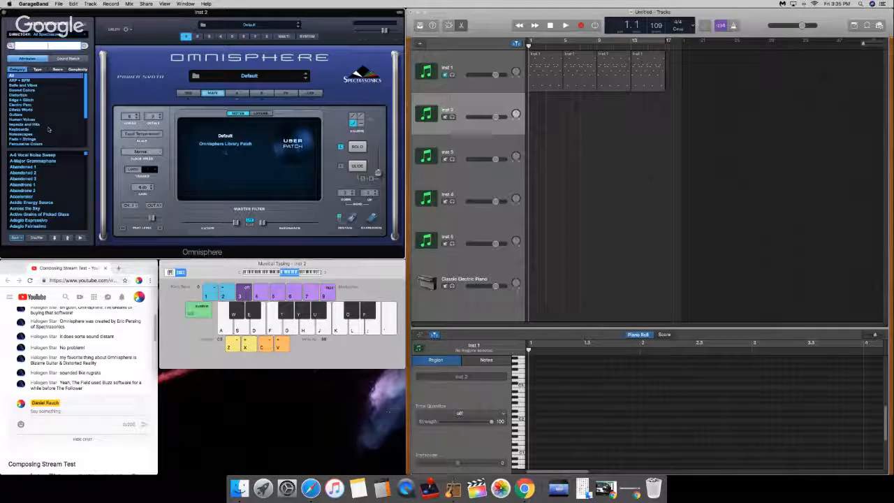
{"action": "type", "text": "zarre Guitar"}
{"action": "key", "text": "Return"}
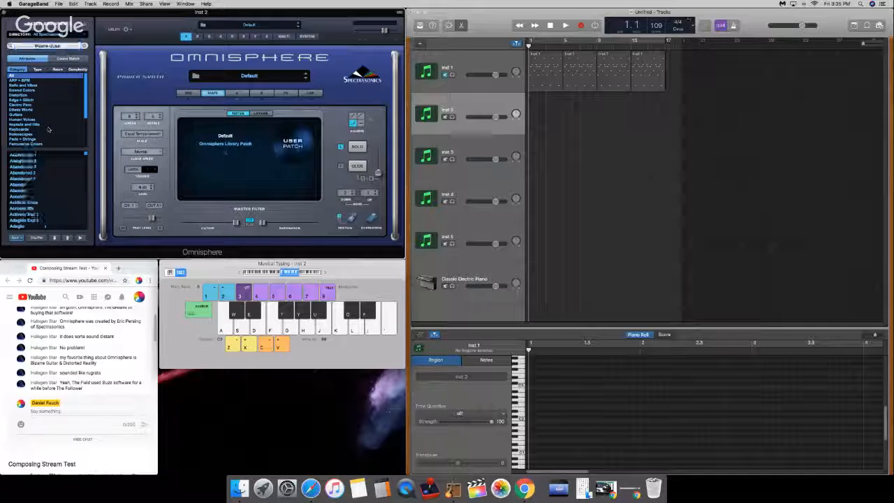
Step: Look through the Bizarre Guitar patches and load the Devionics patch on Inst 2
{"action": "scroll", "coordinate": [29, 181], "scroll_direction": "down", "scroll_amount": 10}
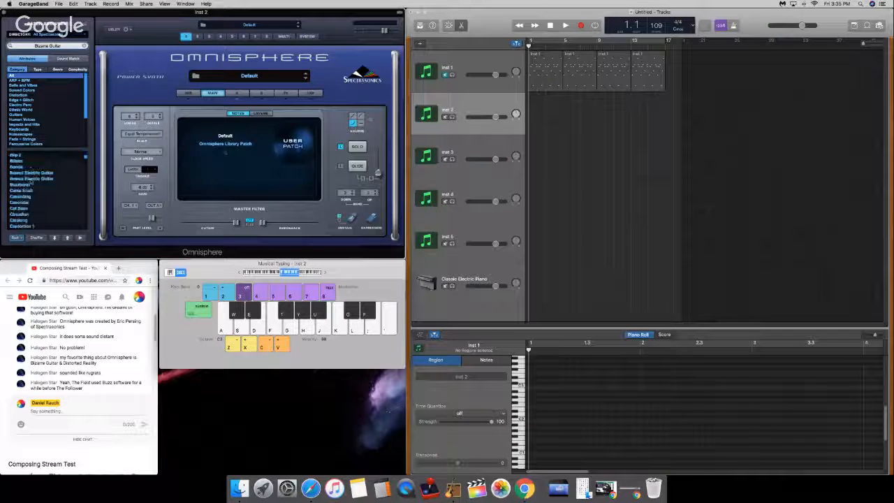
{"action": "scroll", "coordinate": [31, 181], "scroll_direction": "down", "scroll_amount": 10}
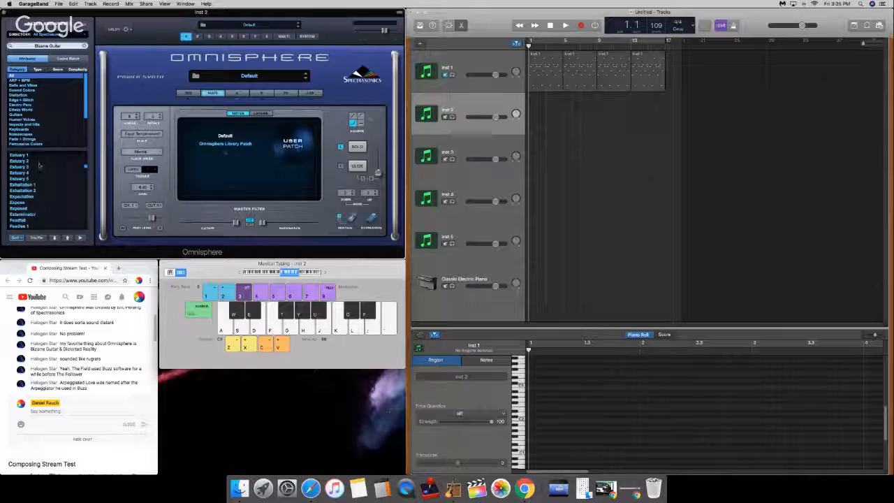
{"action": "scroll", "coordinate": [40, 165], "scroll_direction": "down", "scroll_amount": 5}
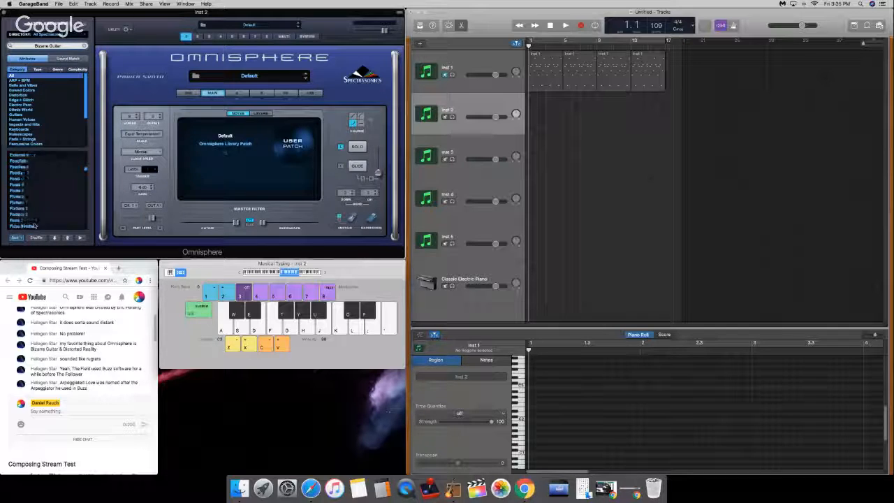
{"action": "scroll", "coordinate": [34, 225], "scroll_direction": "up", "scroll_amount": 5}
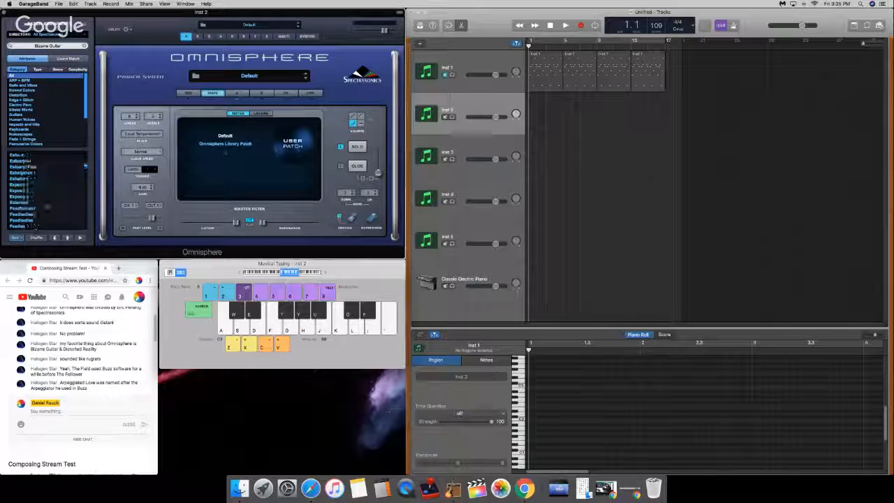
{"action": "scroll", "coordinate": [33, 225], "scroll_direction": "up", "scroll_amount": 5}
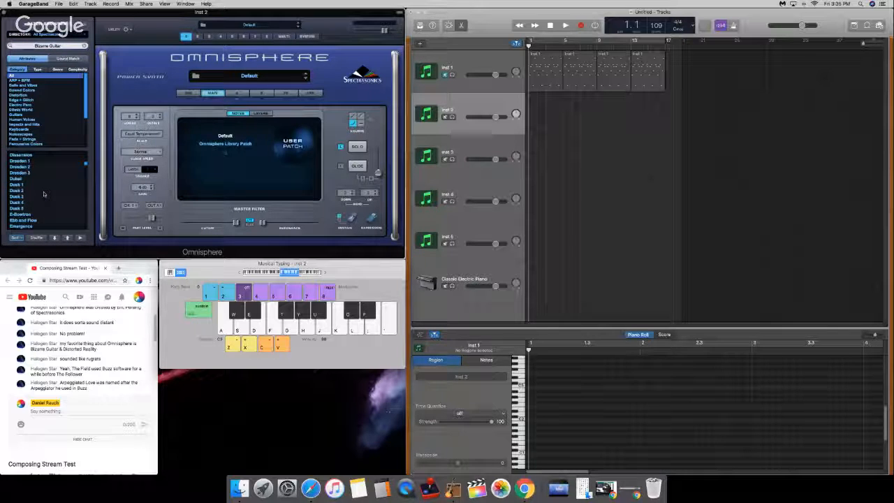
{"action": "scroll", "coordinate": [40, 196], "scroll_direction": "up", "scroll_amount": 1}
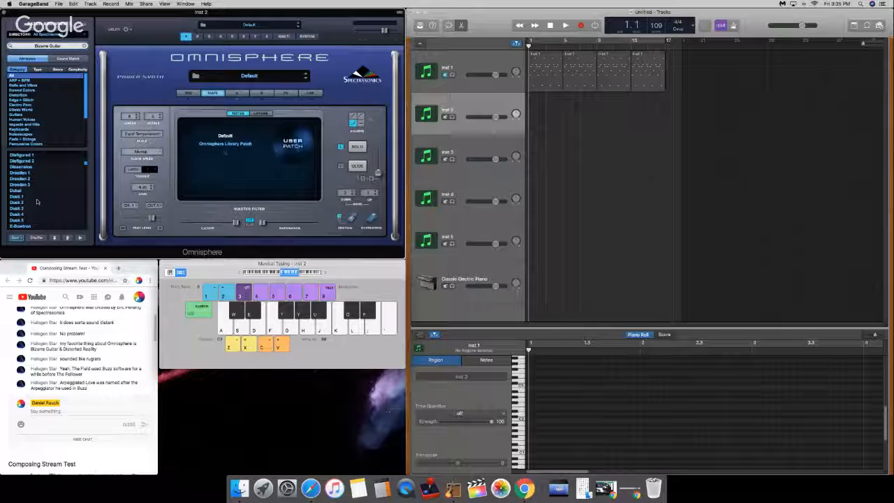
{"action": "scroll", "coordinate": [37, 201], "scroll_direction": "up", "scroll_amount": 1}
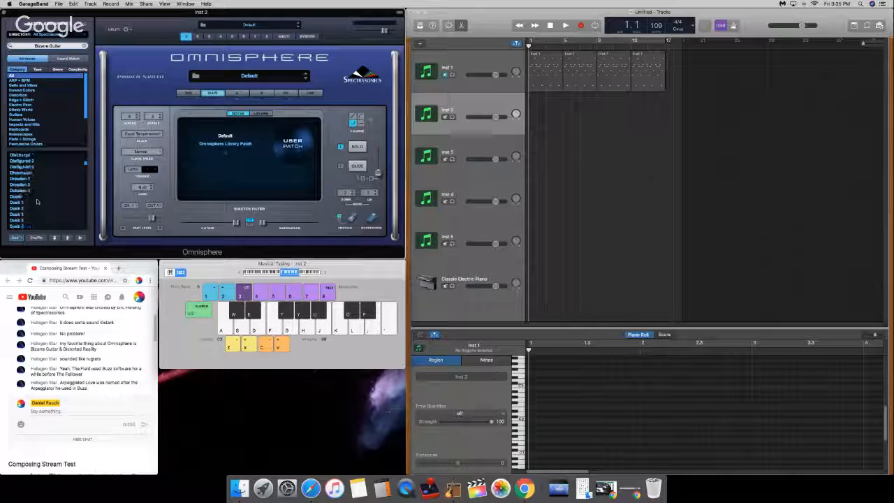
{"action": "scroll", "coordinate": [37, 201], "scroll_direction": "up", "scroll_amount": 2}
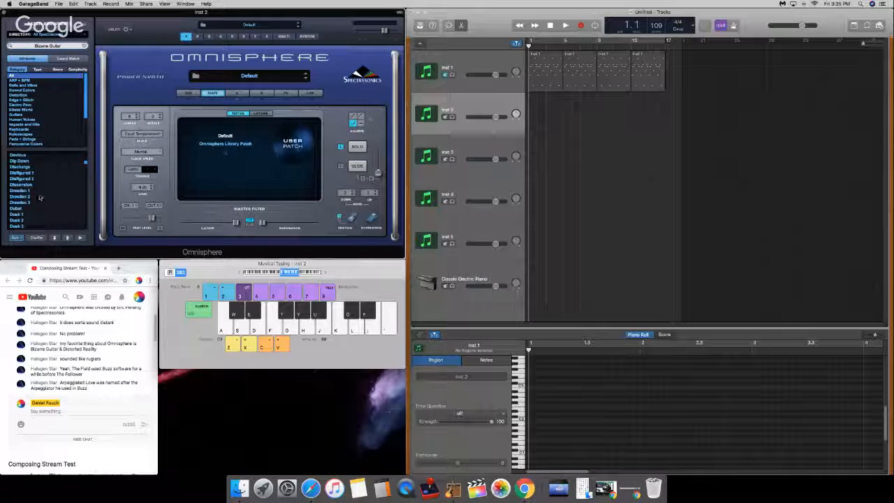
{"action": "scroll", "coordinate": [39, 197], "scroll_direction": "up", "scroll_amount": 2}
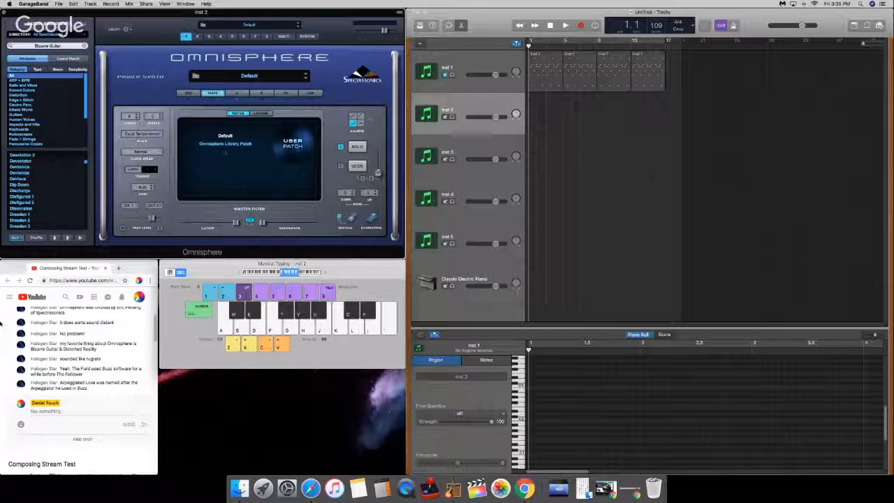
{"action": "left_click", "coordinate": [42, 167]}
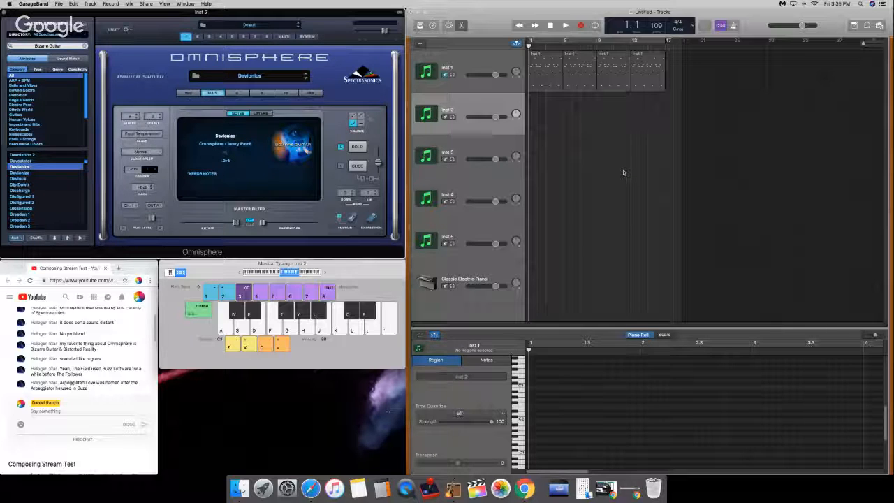
Step: Audition the Devionics patch with test notes, lowering the Musical Typing keyboard by two octaves
{"action": "key", "text": "x"}
{"action": "key", "text": "z"}
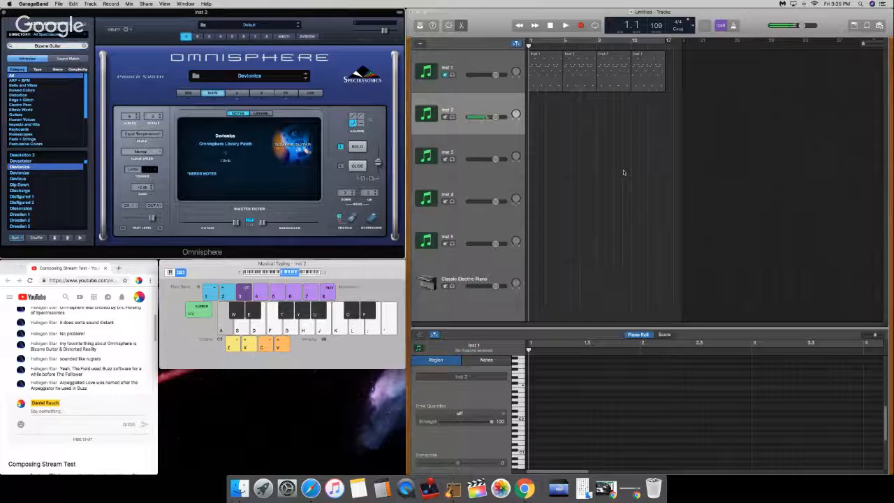
{"action": "key", "text": "XF86AudioRaiseVolume"}
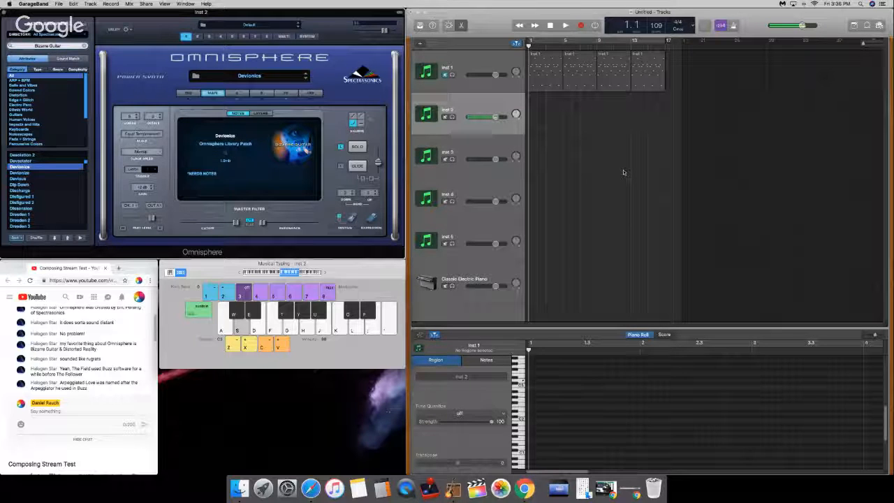
{"action": "key", "text": "d"}
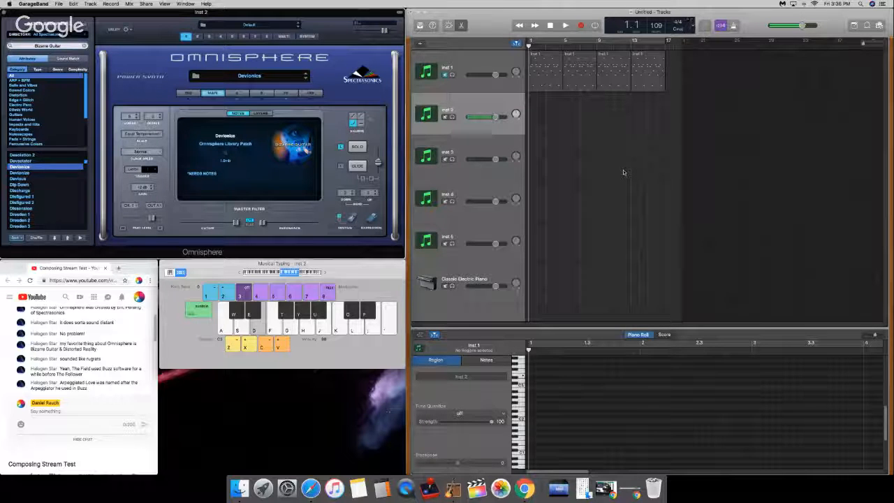
{"action": "key", "text": "z"}
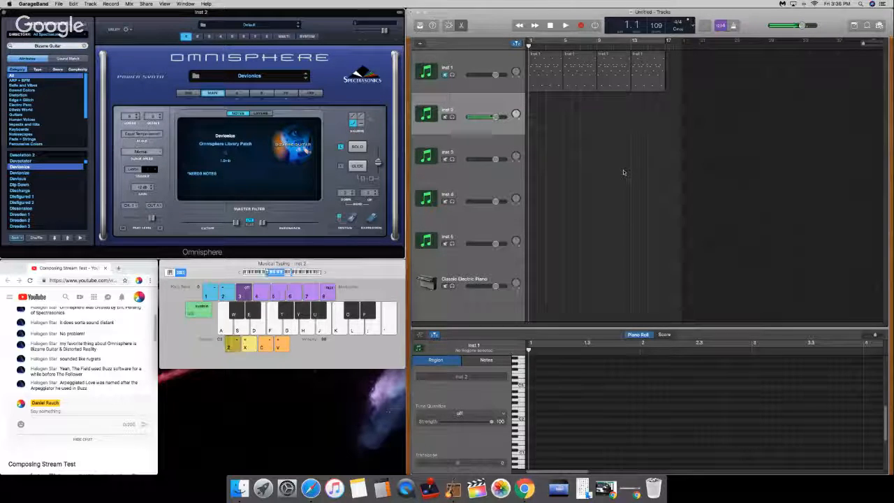
{"action": "key", "text": "z"}
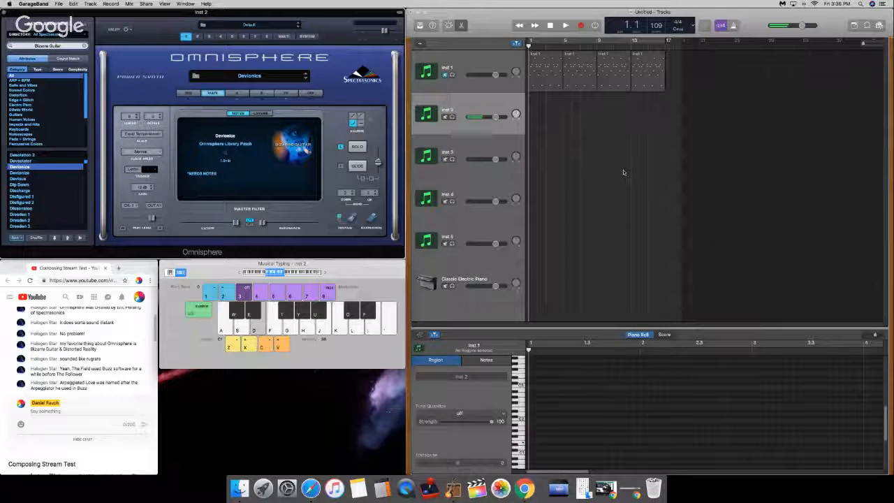
{"action": "key", "text": "g"}
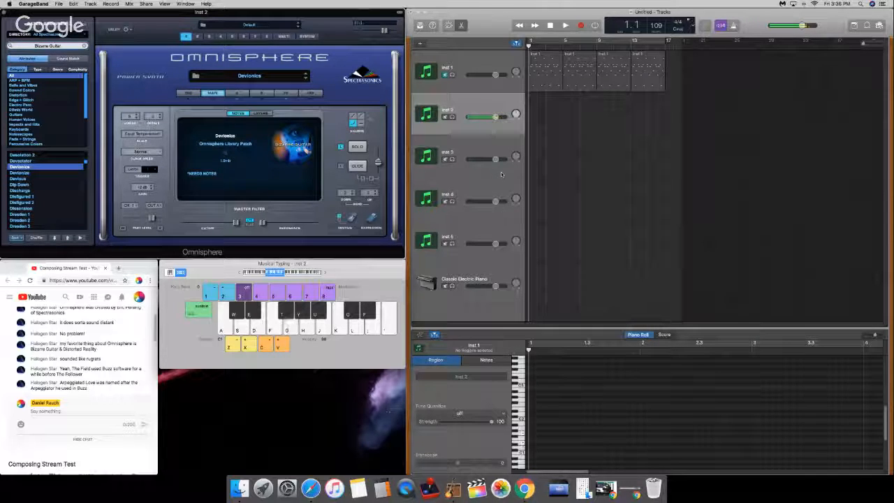
Step: Raise the Musical Typing keyboard by one octave and try several notes and intervals with the Devionics patch
{"action": "key", "text": "x"}
{"action": "key", "text": "s"}
{"action": "key", "text": "g"}
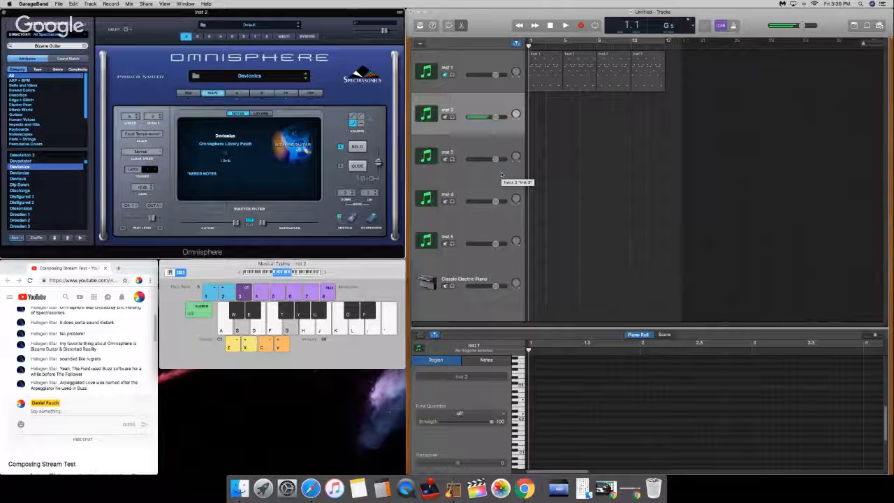
{"action": "key", "text": "s"}
{"action": "key", "text": "t"}
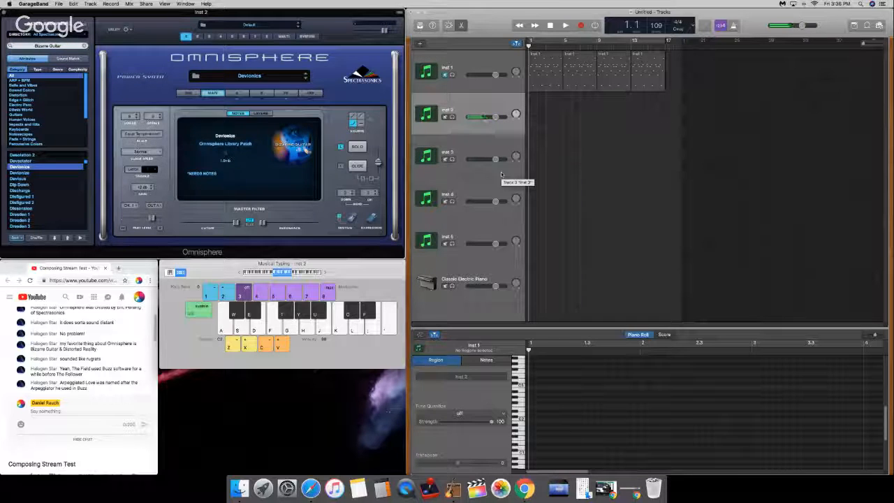
{"action": "key", "text": "a"}
{"action": "key", "text": "d"}
{"action": "key", "text": "g"}
Step: Raise the Musical Typing keyboard another octave, play a repeated two-note figure and open layer A of the Devionics patch
{"action": "key", "text": "x"}
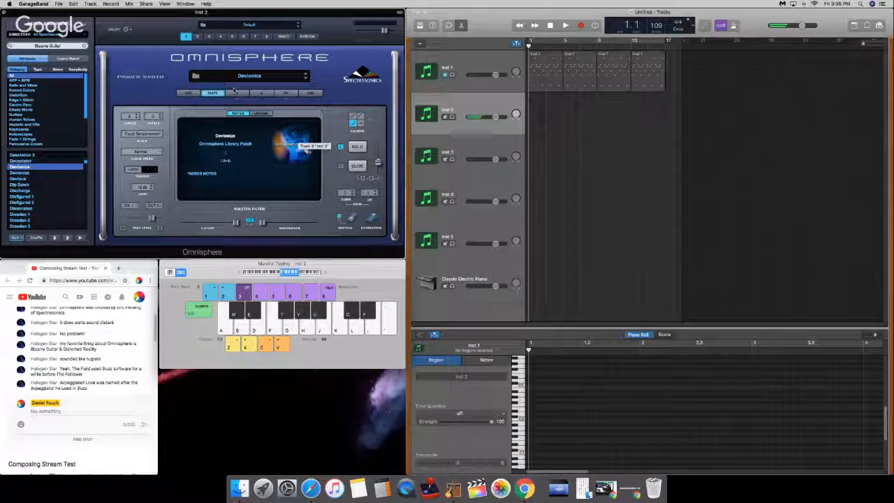
{"action": "key", "text": "d"}
{"action": "key", "text": "g"}
{"action": "key", "text": "d"}
{"action": "key", "text": "g"}
{"action": "left_click", "coordinate": [241, 94]}
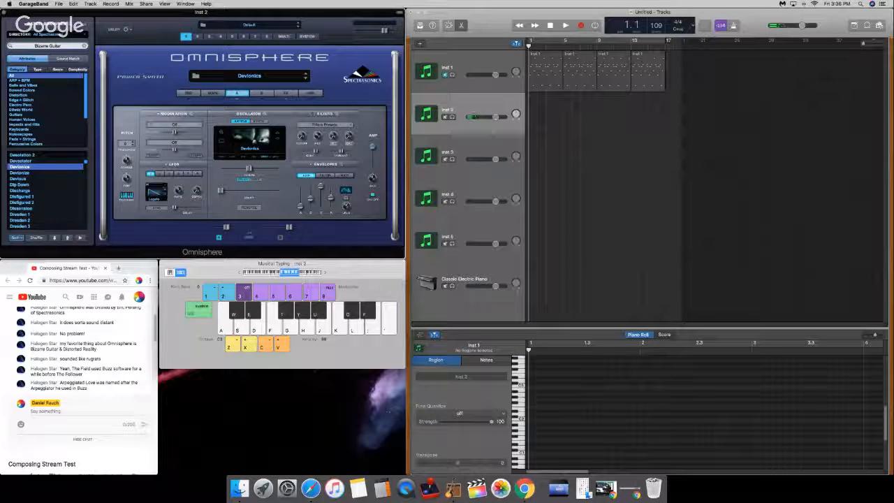
Step: Raise the oscillator's start slider on layer A of the Devionics patch to its maximum and test it with a repeated note
{"action": "left_click_drag", "start_coordinate": [224, 189], "coordinate": [278, 190]}
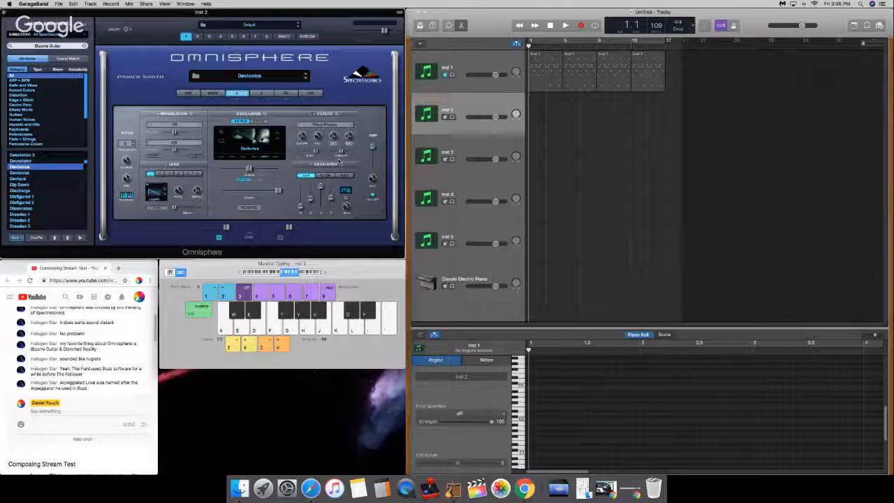
{"action": "key", "text": "d"}
{"action": "key", "text": "d"}
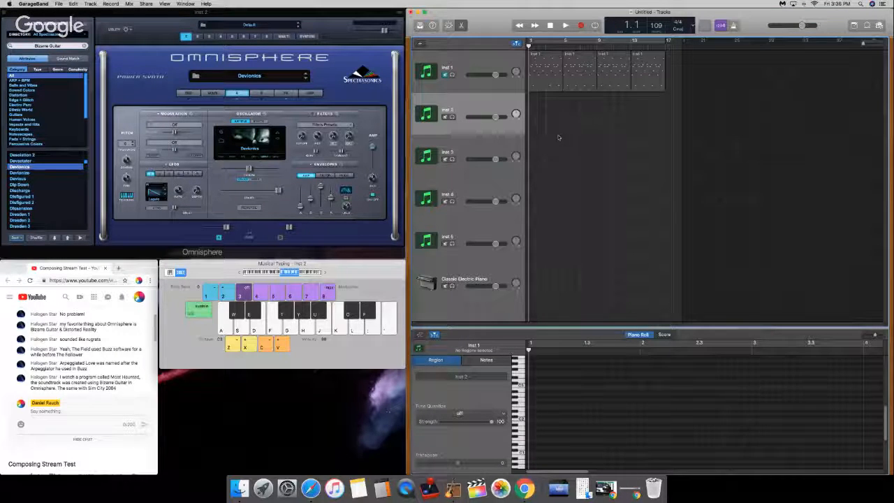
{"action": "key", "text": "d"}
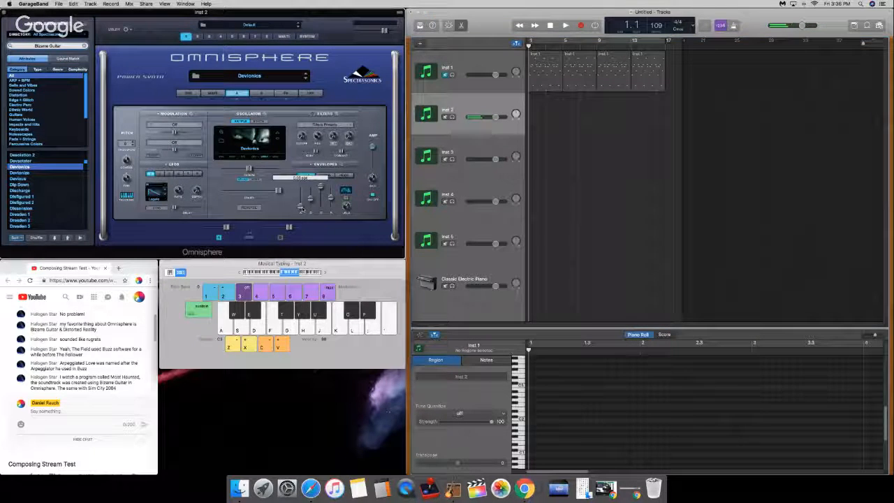
Step: Try a slower attack on layer A's amp envelope and audition it with a low and a high note
{"action": "left_click_drag", "start_coordinate": [305, 210], "coordinate": [306, 203]}
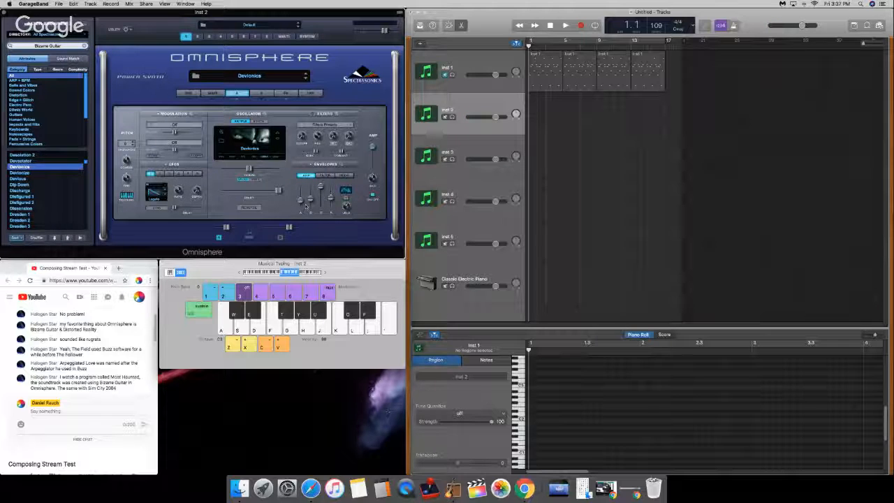
{"action": "left_click_drag", "start_coordinate": [300, 201], "coordinate": [300, 199]}
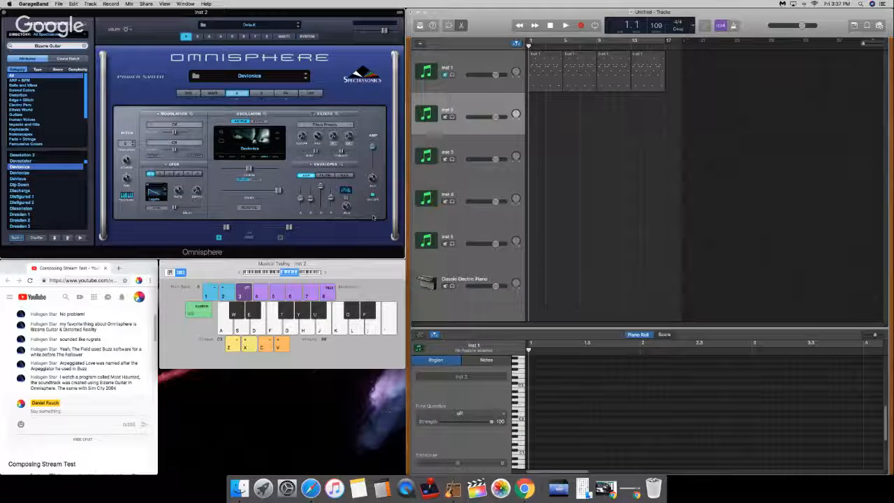
{"action": "key", "text": "a"}
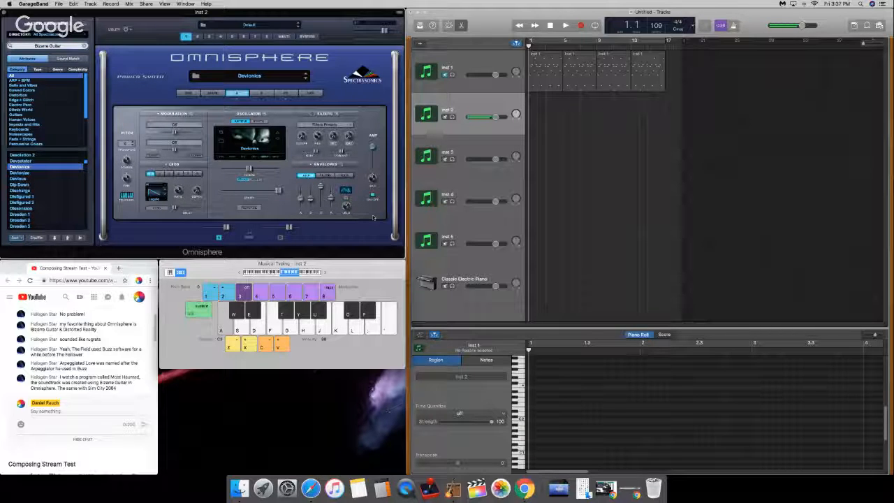
{"action": "key", "text": "semicolon"}
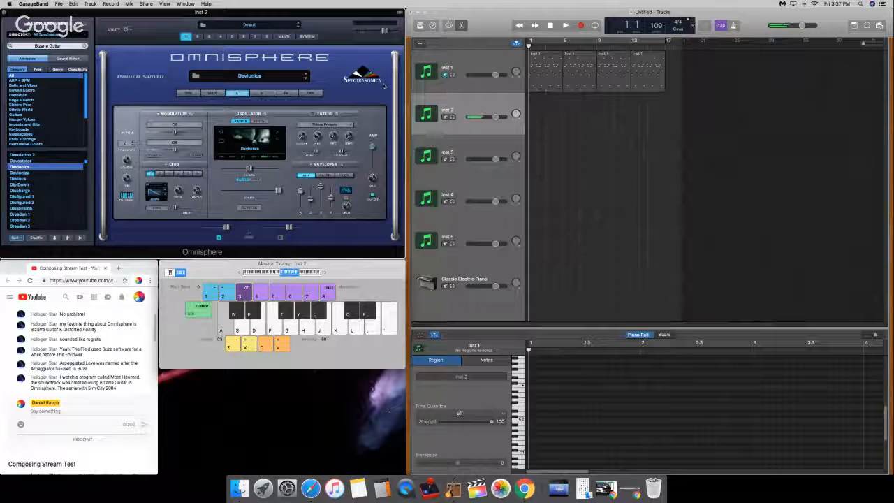
Step: Raise the Musical Typing keyboard by one octave and play several single notes with the slow-attack sound
{"action": "key", "text": "x"}
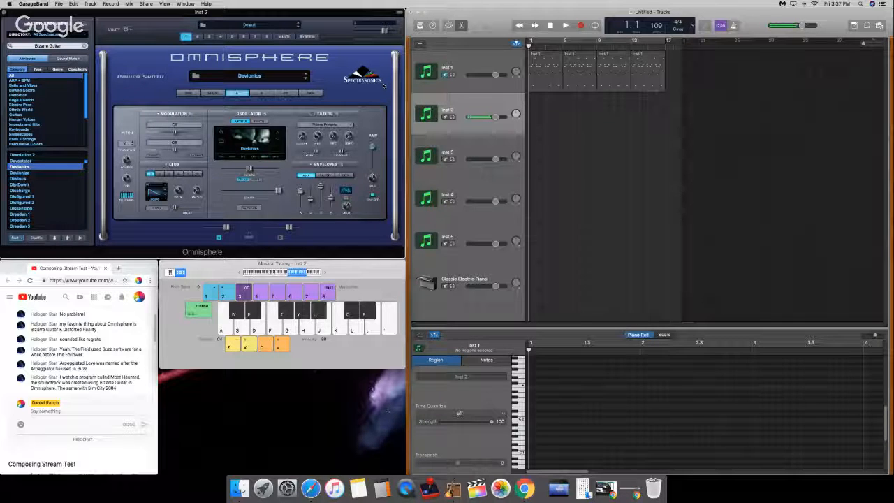
{"action": "key", "text": "h"}
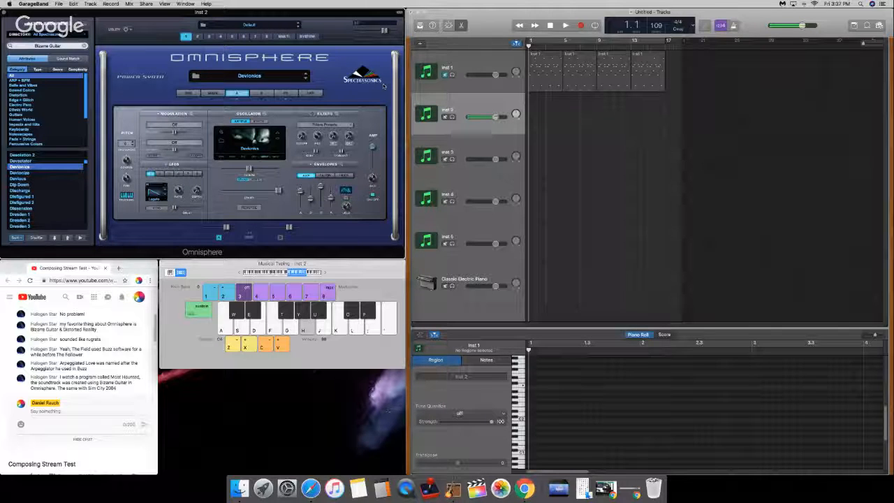
{"action": "key", "text": "y"}
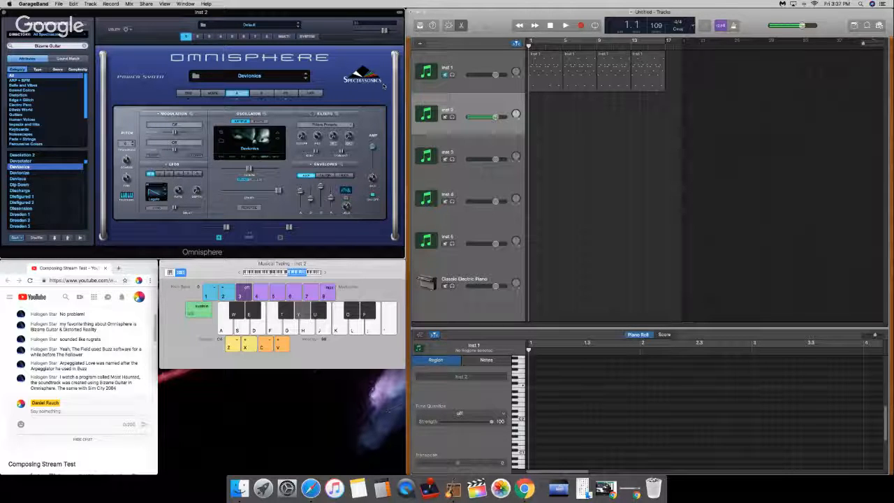
{"action": "key", "text": "g"}
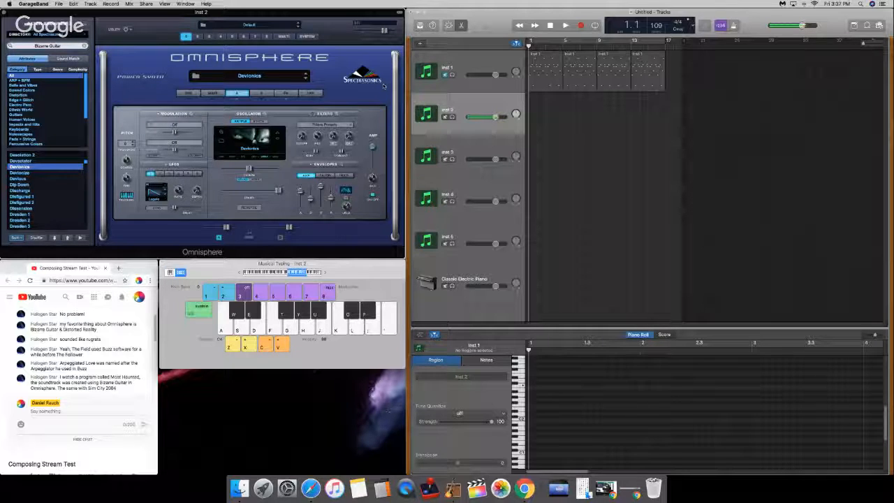
Step: Audition the slow-attack sound across low and high registers, shifting the Musical Typing keyboard down and back up to C5
{"action": "key", "text": "z"}
{"action": "key", "text": "z"}
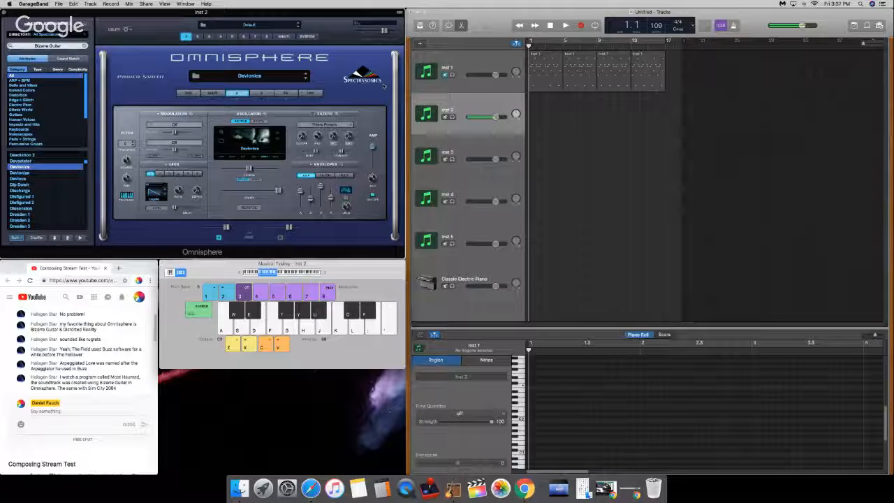
{"action": "key", "text": "k"}
{"action": "key", "text": "x"}
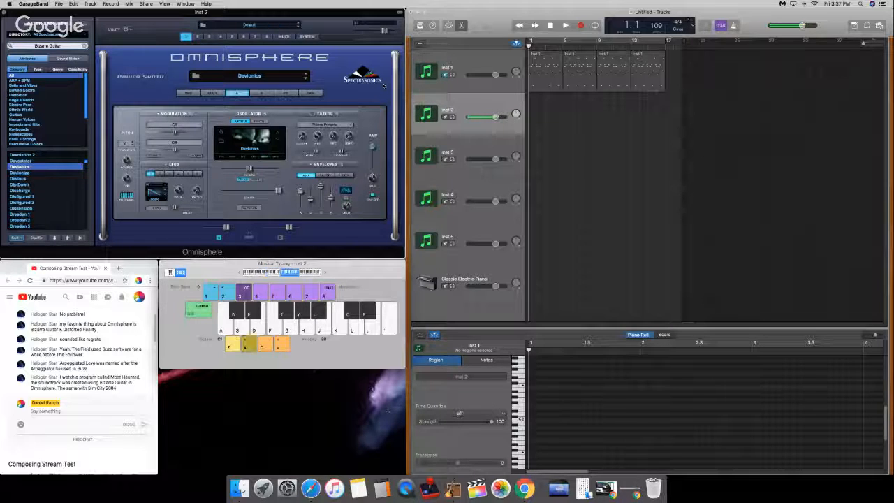
{"action": "key", "text": "h"}
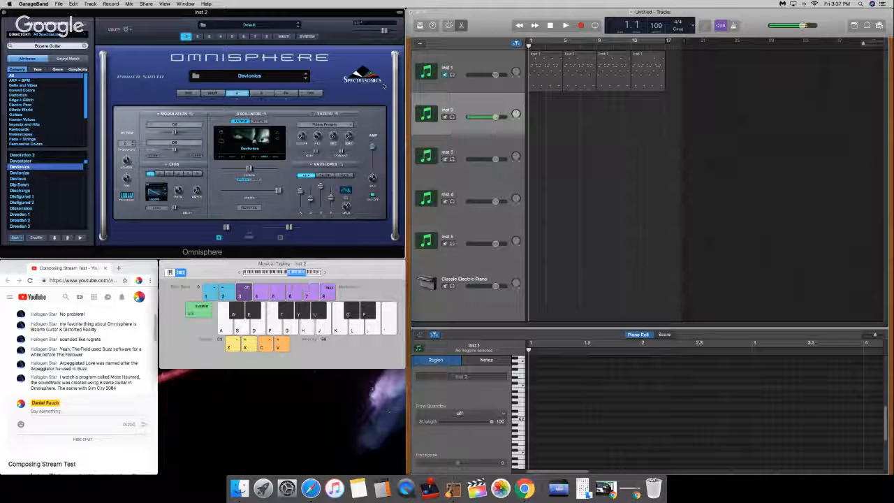
{"action": "key", "text": "h"}
{"action": "key", "text": "x"}
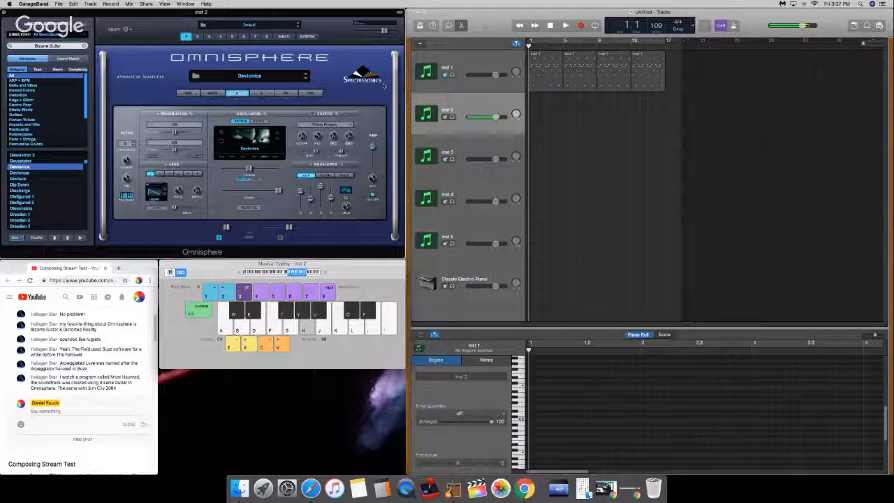
{"action": "key", "text": "y"}
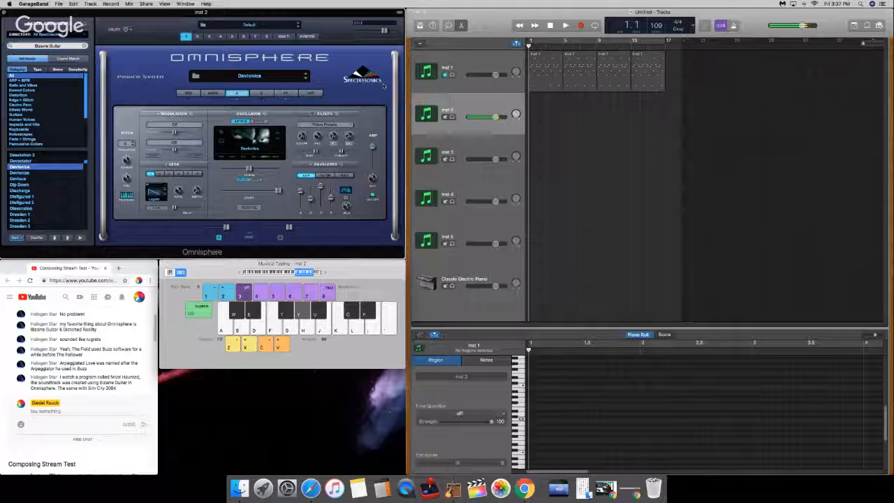
{"action": "key", "text": "g"}
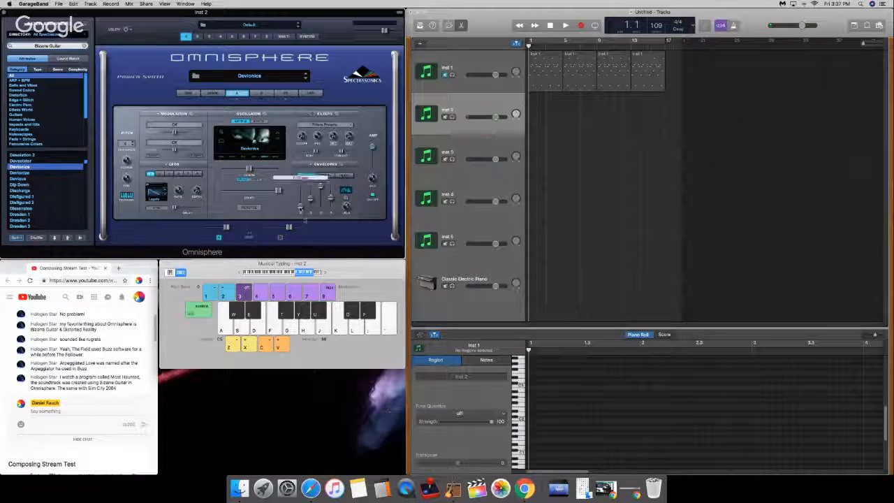
Step: Return the amp envelope's attack to its minimum and test the patch in several octaves, ending with the keyboard at C4
{"action": "key", "text": "z"}
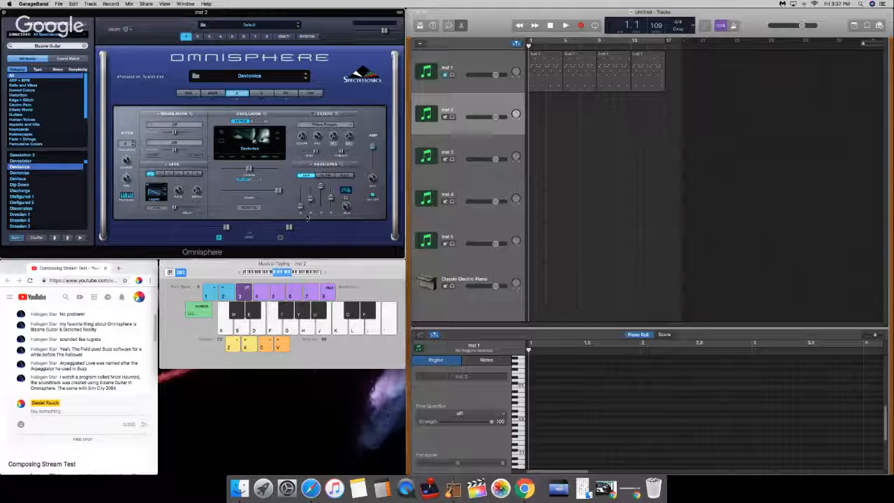
{"action": "key", "text": "a"}
{"action": "key", "text": "x"}
{"action": "key", "text": "a"}
{"action": "key", "text": "x"}
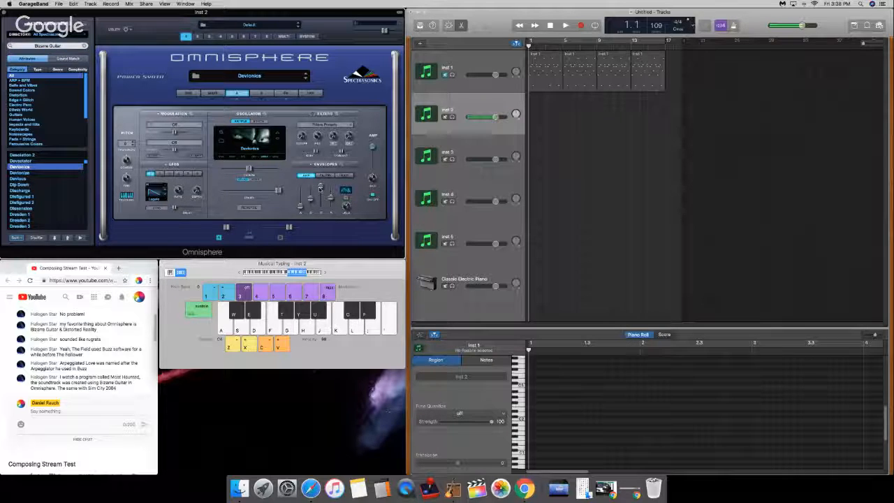
{"action": "key", "text": "j"}
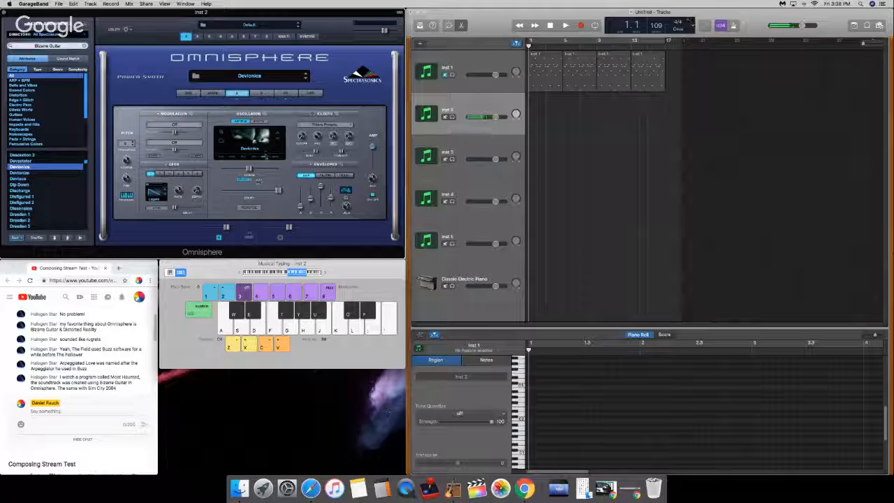
Step: Check the Harmonia settings in the oscillator zoom view, return to the layer A page and play two test notes
{"action": "left_click", "coordinate": [263, 113]}
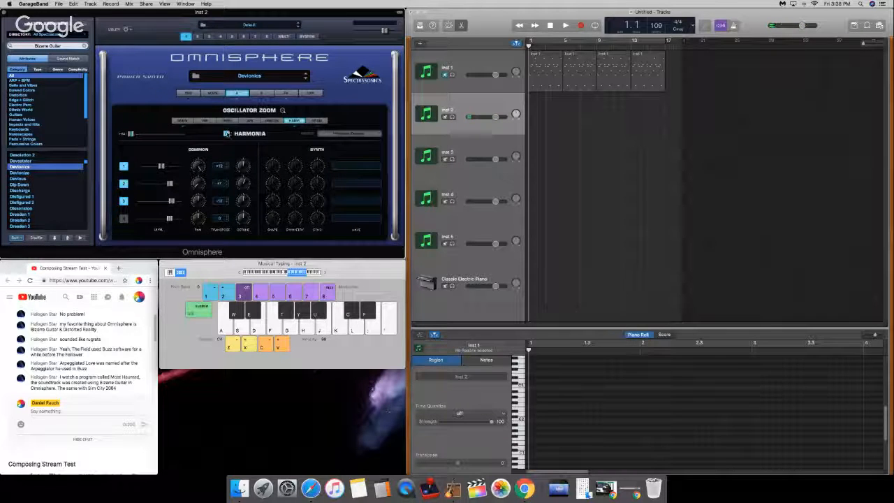
{"action": "left_click", "coordinate": [241, 98]}
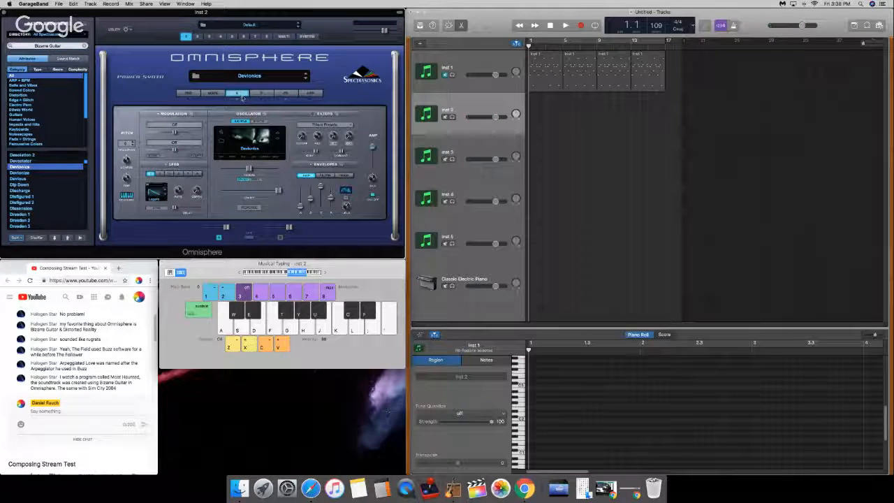
{"action": "key", "text": "g"}
{"action": "key", "text": "d"}
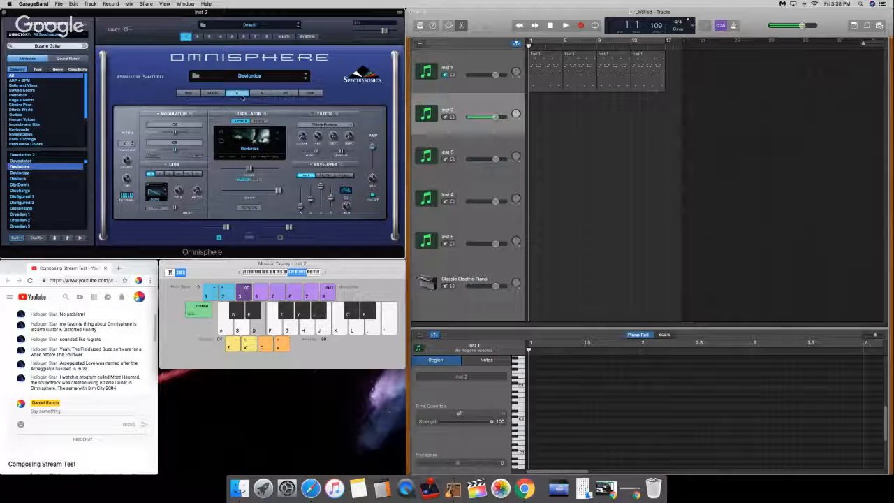
Step: Open layer A's effects rack and audition the patch's Flame distortion with a repeated note
{"action": "left_click", "coordinate": [293, 93]}
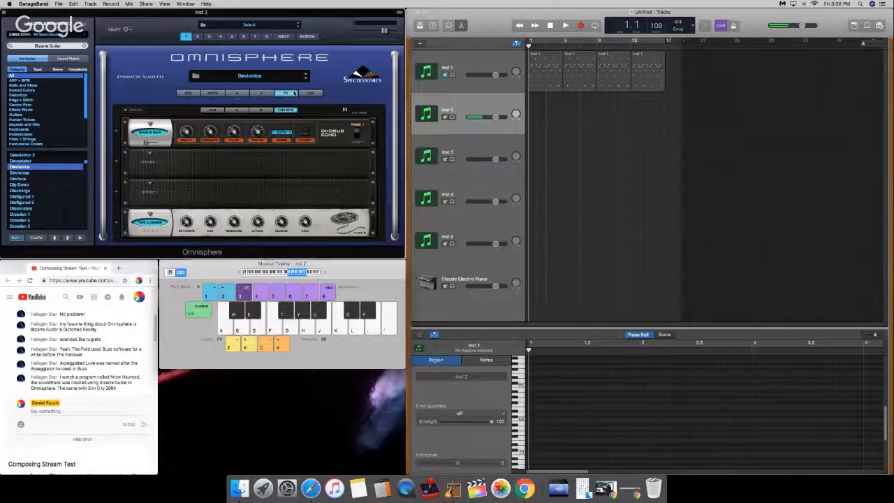
{"action": "left_click", "coordinate": [236, 110]}
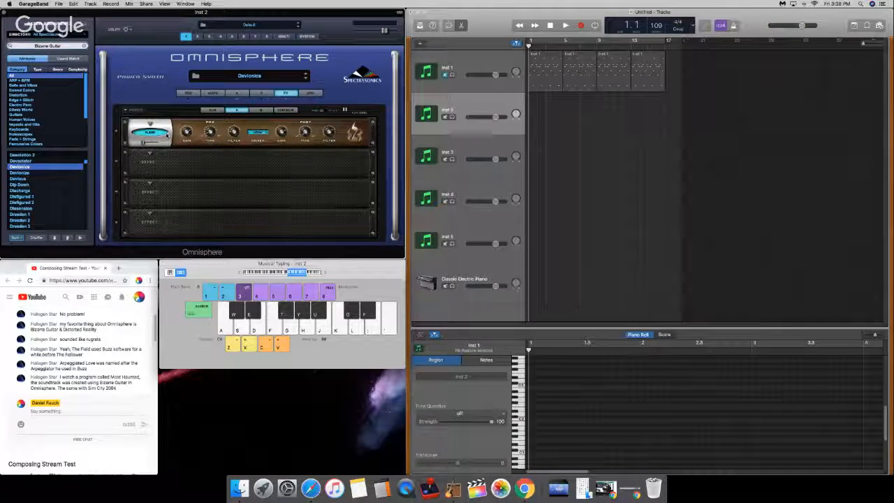
{"action": "key", "text": "a"}
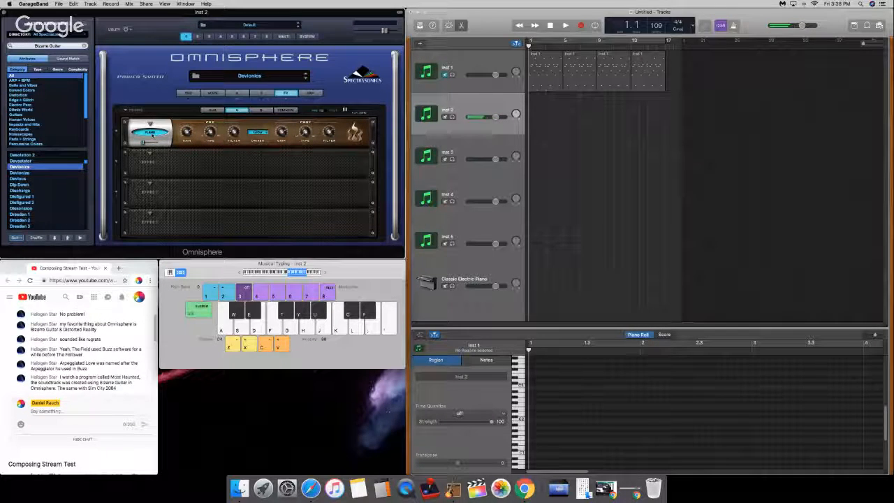
{"action": "key", "text": "a"}
{"action": "key", "text": "a"}
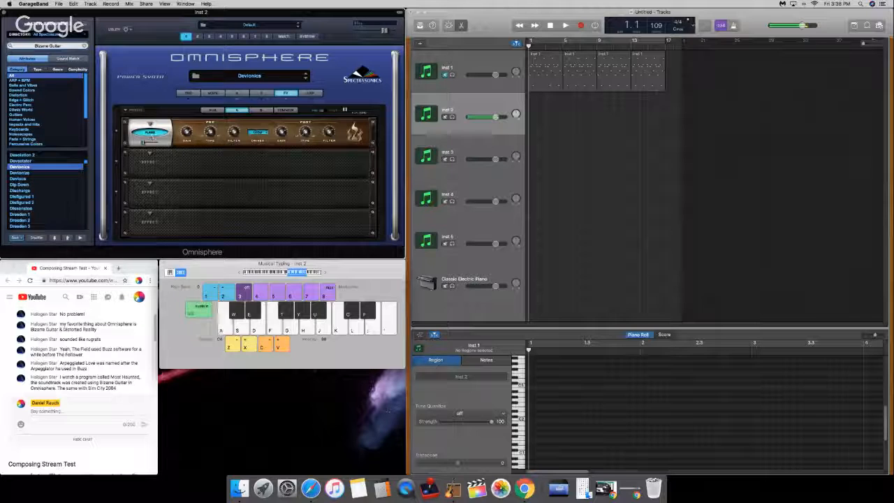
Step: Raise the wet mix of layer A's Flame distortion to a moderate level while repeating a test note
{"action": "mouse_move", "coordinate": [145, 142]}
{"action": "left_click_drag", "start_coordinate": [150, 143], "coordinate": [156, 144]}
{"action": "key", "text": "a"}
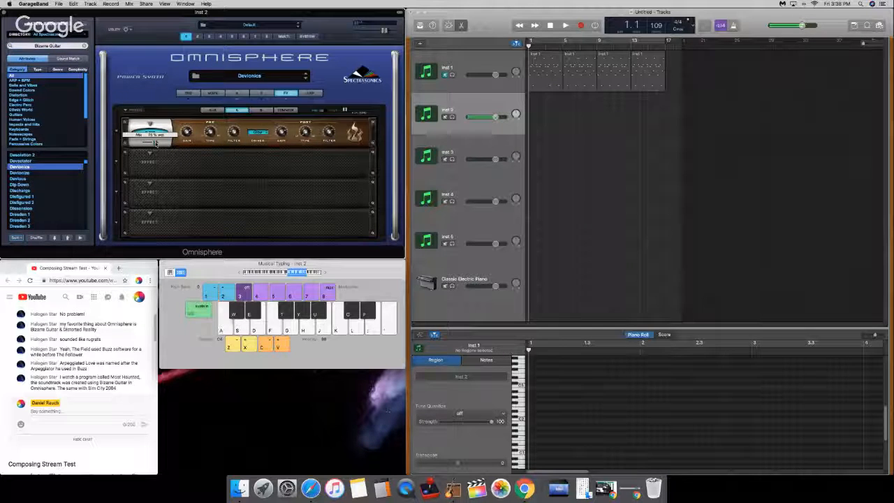
{"action": "key", "text": "a"}
{"action": "key", "text": "a"}
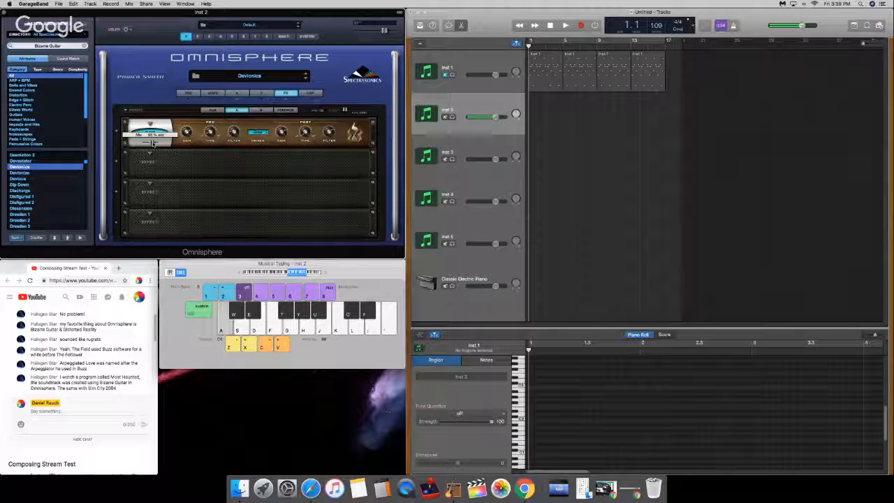
{"action": "key", "text": "a"}
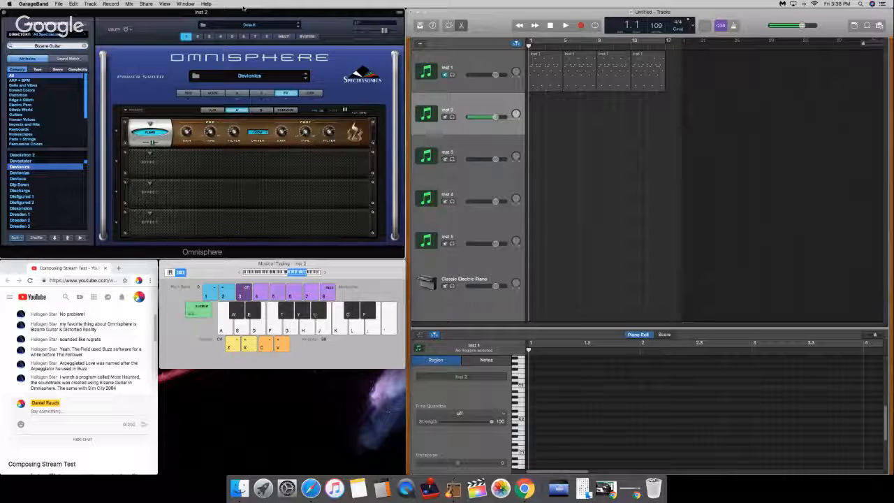
{"action": "key", "text": "a"}
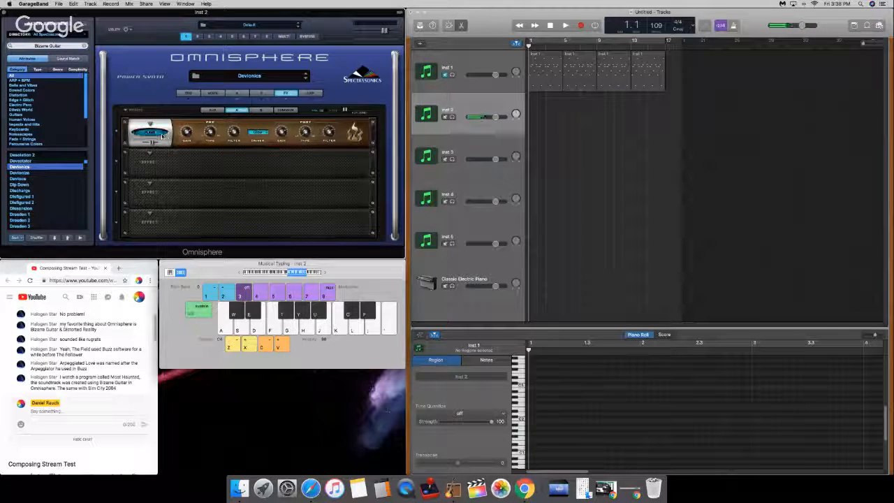
{"action": "key", "text": "a"}
Step: Return to layer A, rehearse a low Inst 2 line on C, D, E, F and G against the metronome, and rewind to the start
{"action": "left_click", "coordinate": [237, 93]}
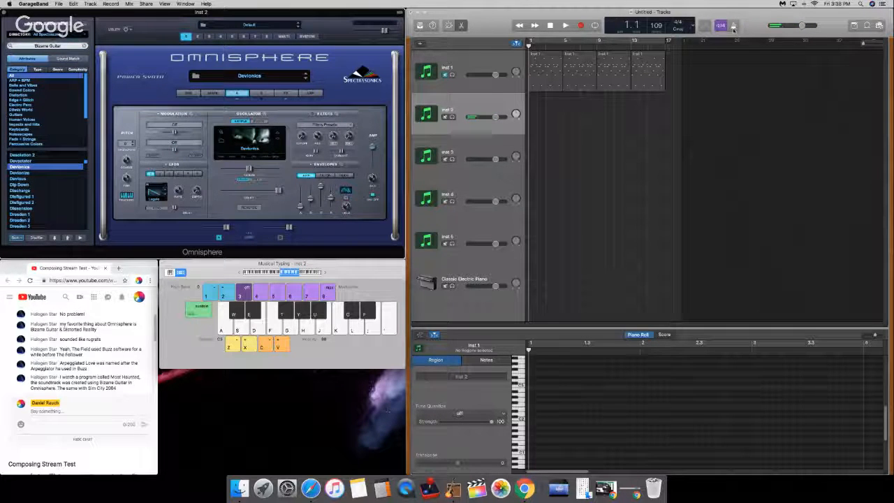
{"action": "key", "text": "space"}
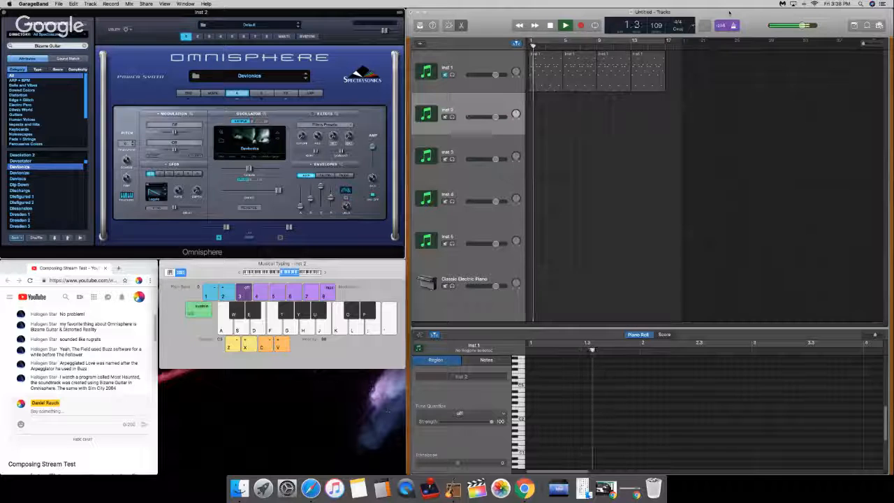
{"action": "key", "text": "a"}
{"action": "key", "text": "a"}
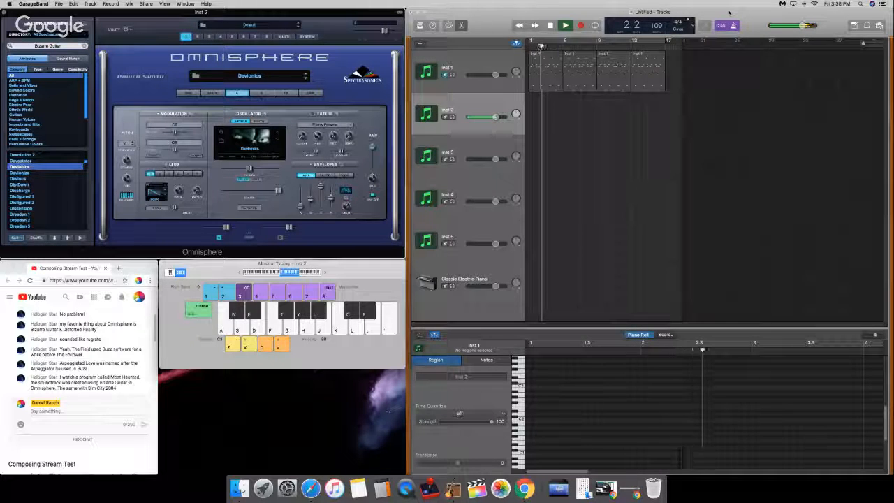
{"action": "key", "text": "a"}
{"action": "key", "text": "f"}
{"action": "key", "text": "f"}
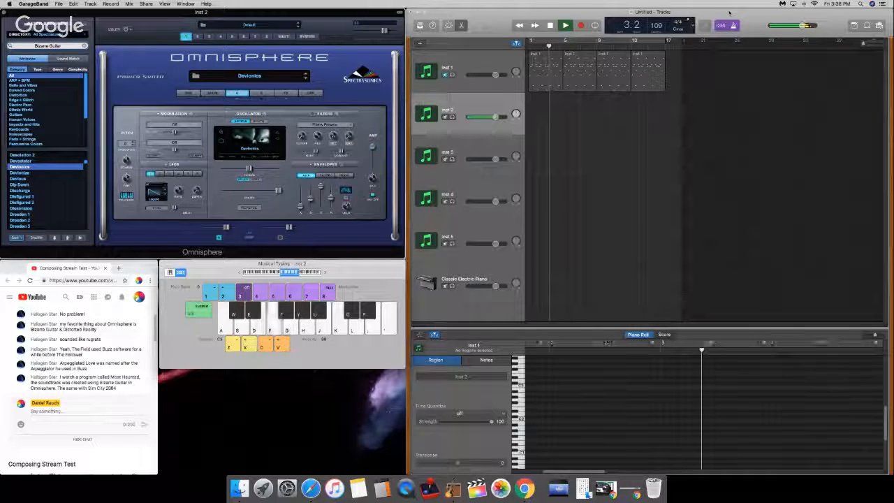
{"action": "key", "text": "g"}
{"action": "key", "text": "a"}
{"action": "key", "text": "a"}
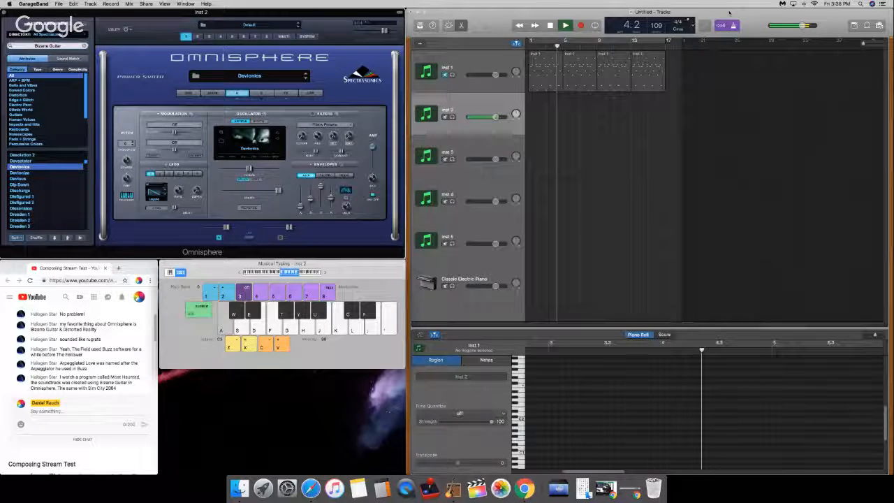
{"action": "key", "text": "s"}
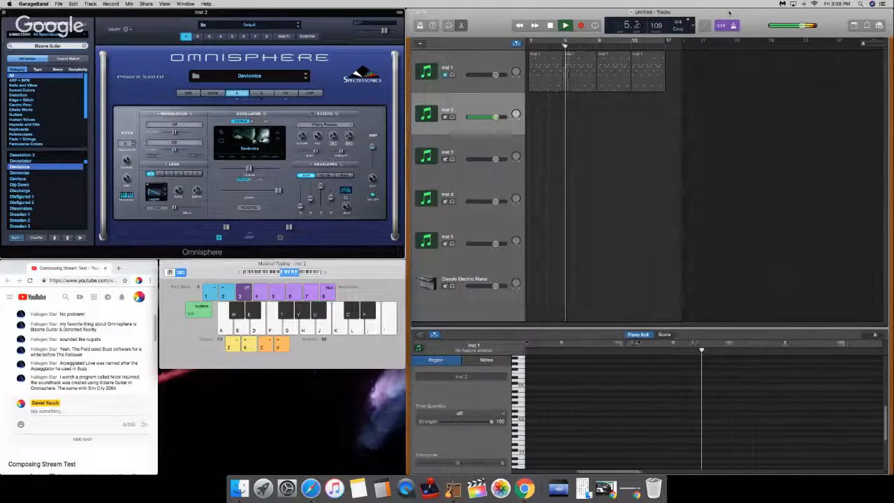
{"action": "key", "text": "d"}
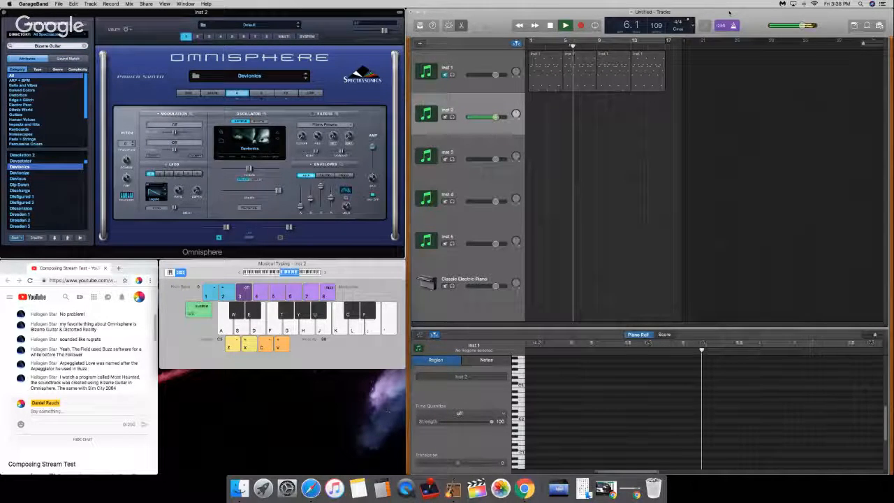
{"action": "key", "text": "a"}
{"action": "key", "text": "a"}
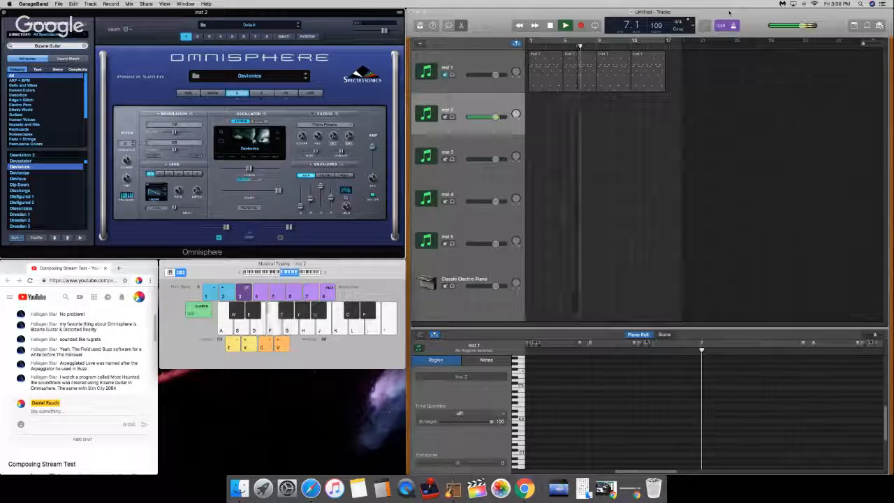
{"action": "key", "text": "f"}
{"action": "key", "text": "f"}
{"action": "key", "text": "g"}
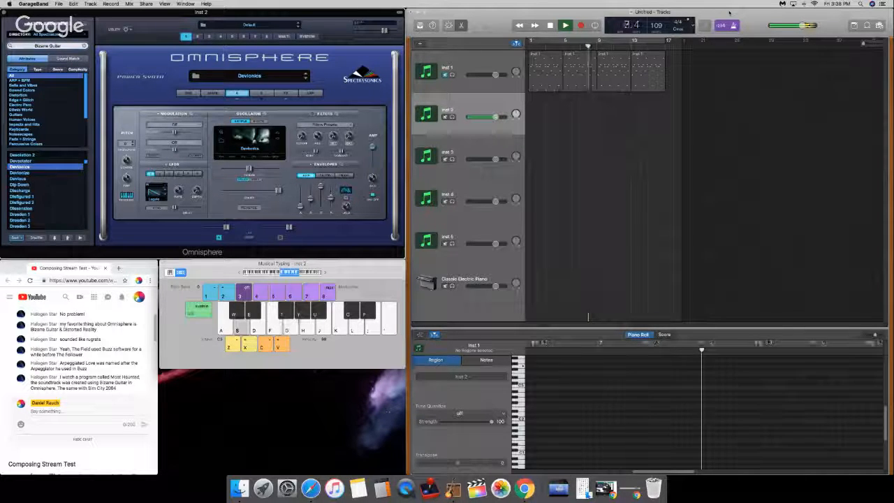
{"action": "key", "text": "s"}
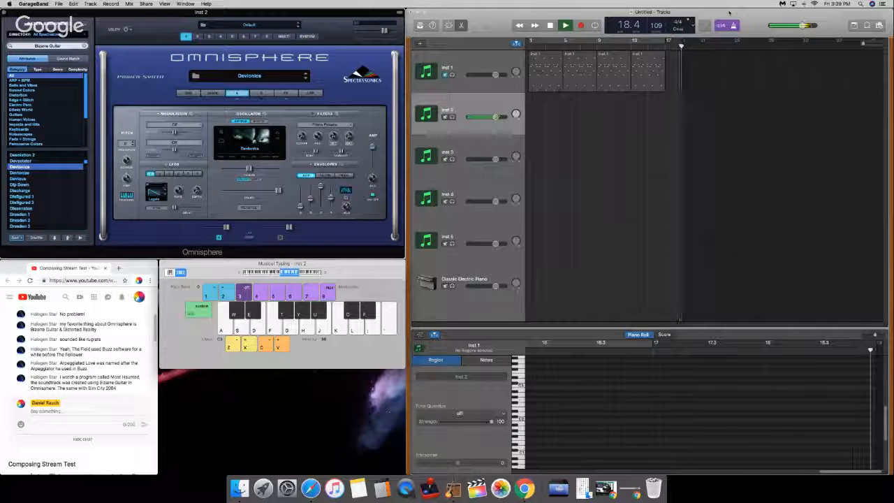
{"action": "key", "text": "space"}
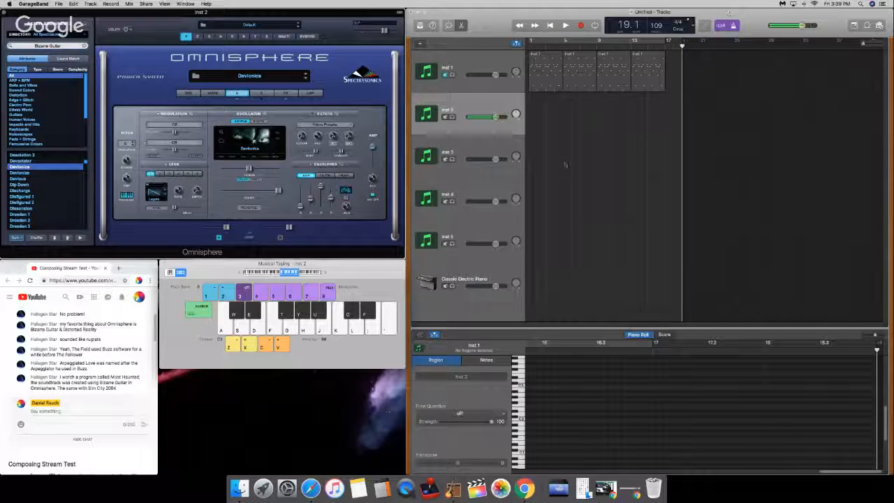
{"action": "key", "text": "Return"}
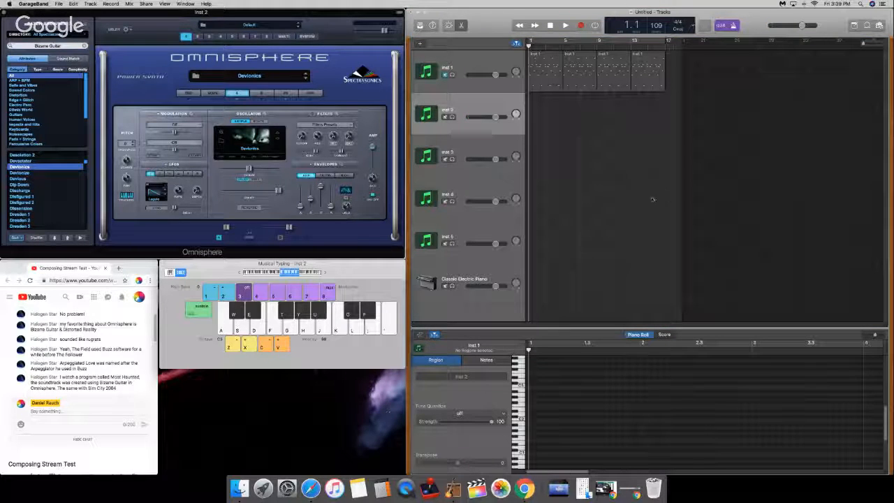
Step: Lengthen the release of layer A's amp envelope a little, checking it with a repeated low note
{"action": "key", "text": "a"}
{"action": "key", "text": "a"}
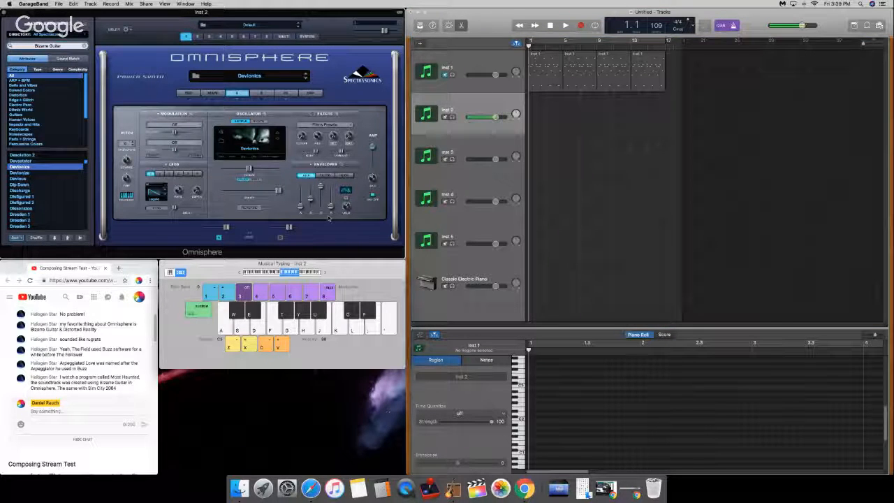
{"action": "mouse_move", "coordinate": [331, 209]}
{"action": "left_click_drag", "start_coordinate": [331, 209], "coordinate": [331, 206]}
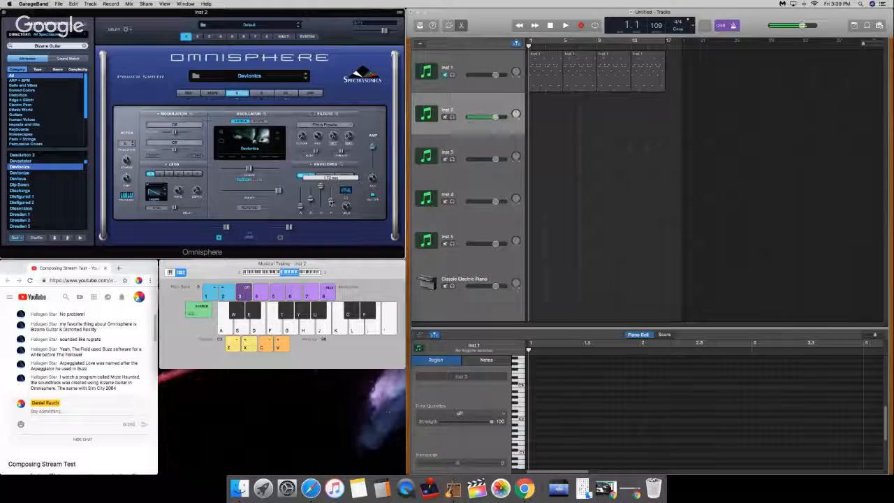
{"action": "key", "text": "a"}
{"action": "key", "text": "a"}
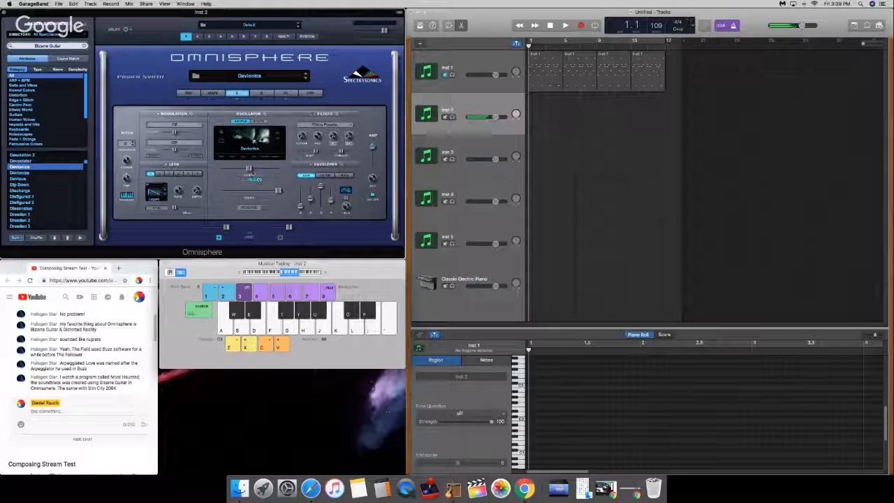
Step: Lower the timbre control of layer A's oscillator to its minimum while repeating a test note
{"action": "key", "text": "a"}
{"action": "key", "text": "a"}
{"action": "left_click_drag", "start_coordinate": [231, 168], "coordinate": [208, 171]}
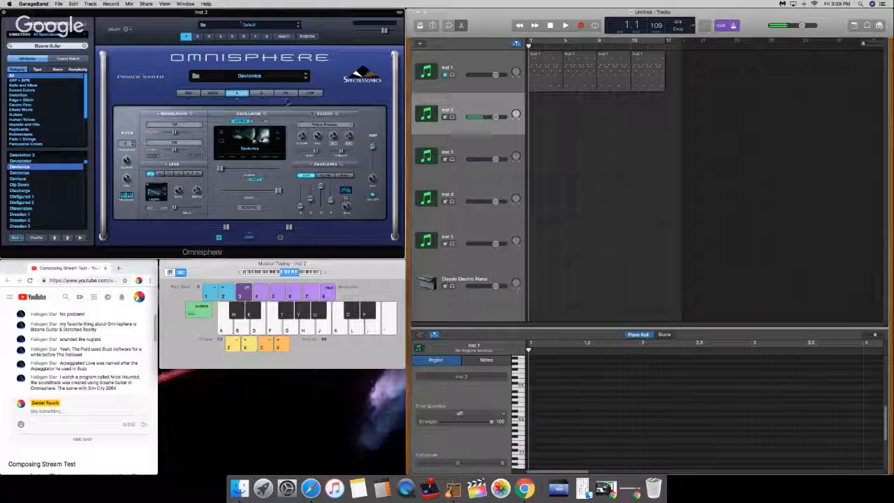
Step: Replace the Flame distortion in layer A's first effect slot with the Spring Verb reverb
{"action": "left_click", "coordinate": [286, 93]}
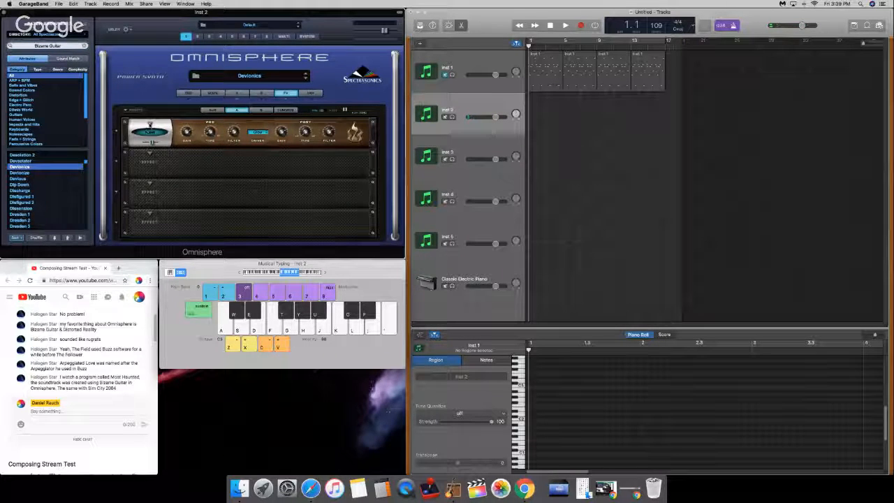
{"action": "left_click", "coordinate": [149, 124]}
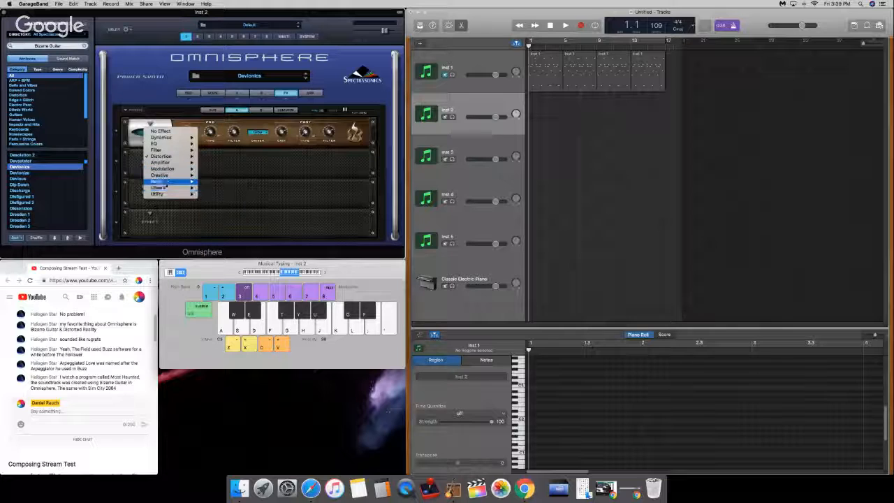
{"action": "mouse_move", "coordinate": [172, 187]}
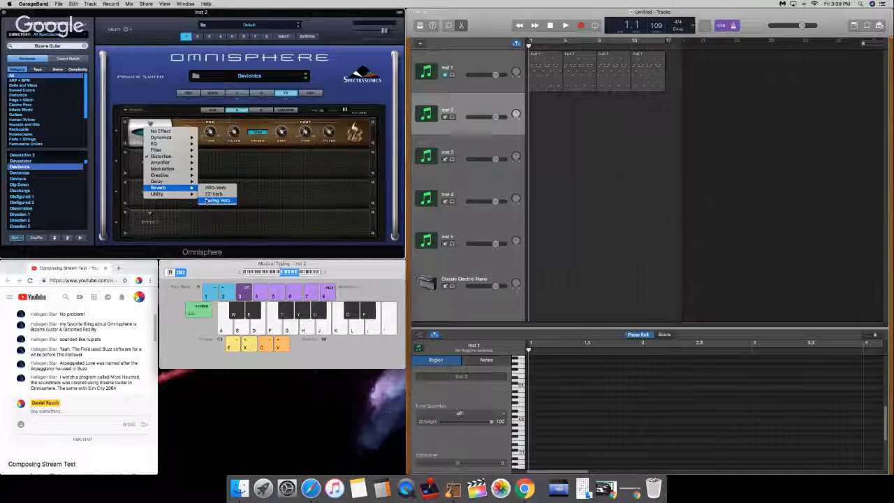
{"action": "left_click", "coordinate": [207, 201]}
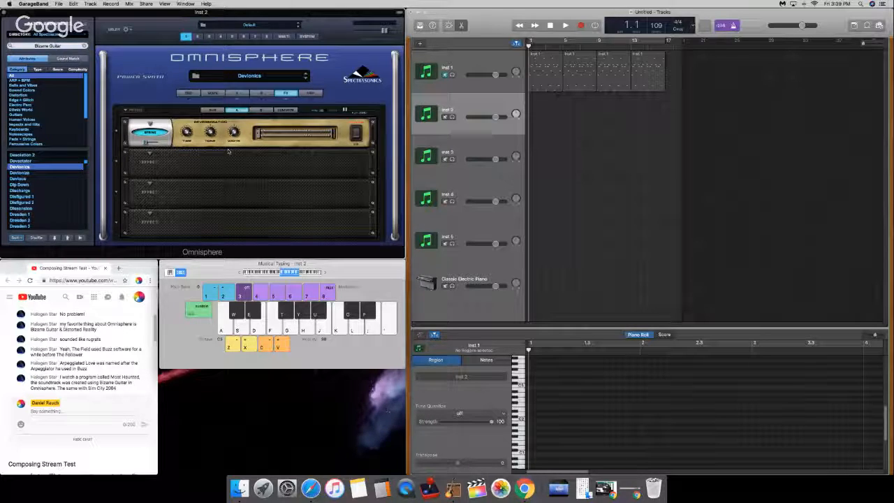
Step: Load a stereo imager in layer A's second effect slot, audition it with several notes, and bypass it
{"action": "left_click", "coordinate": [149, 154]}
{"action": "mouse_move", "coordinate": [175, 219]}
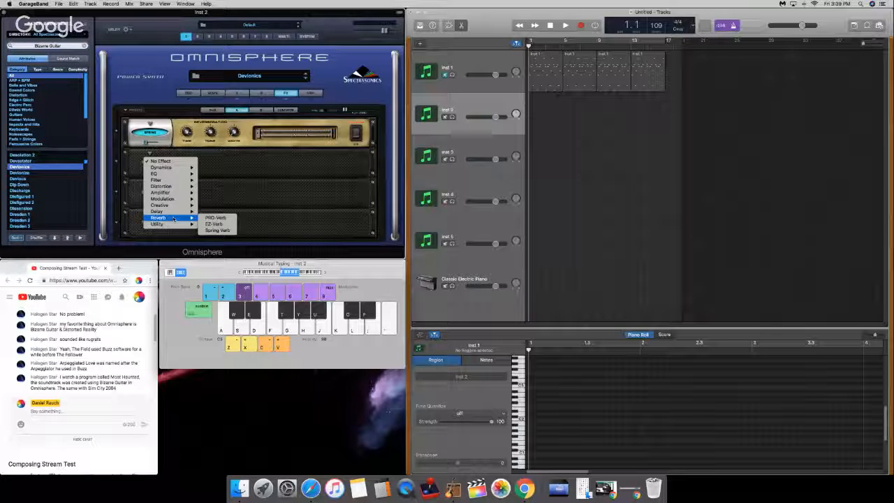
{"action": "left_click", "coordinate": [212, 224]}
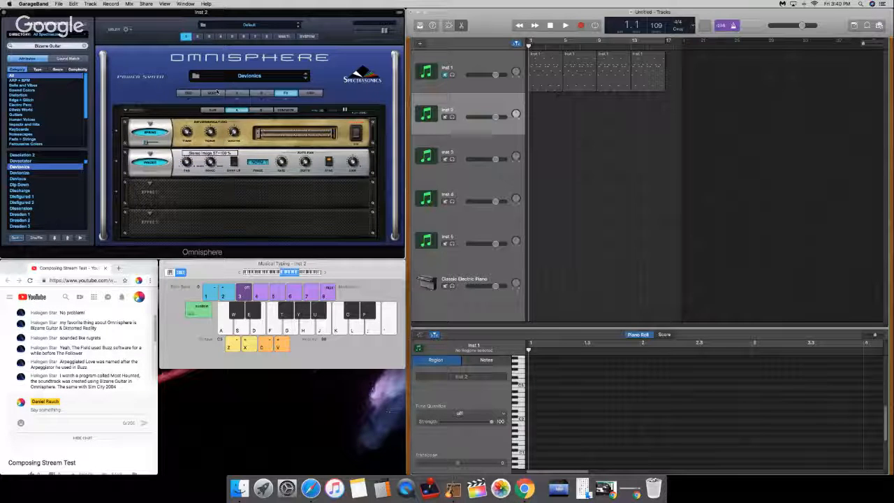
{"action": "key", "text": "d"}
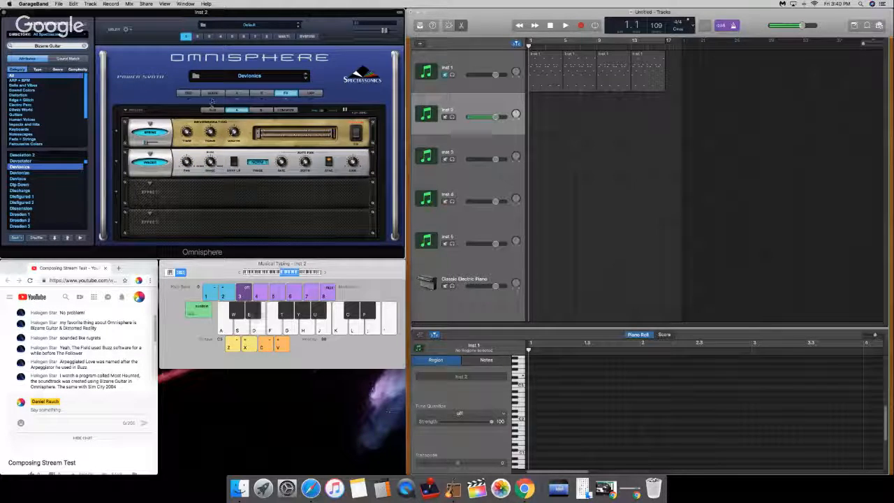
{"action": "key", "text": "d"}
{"action": "key", "text": "j"}
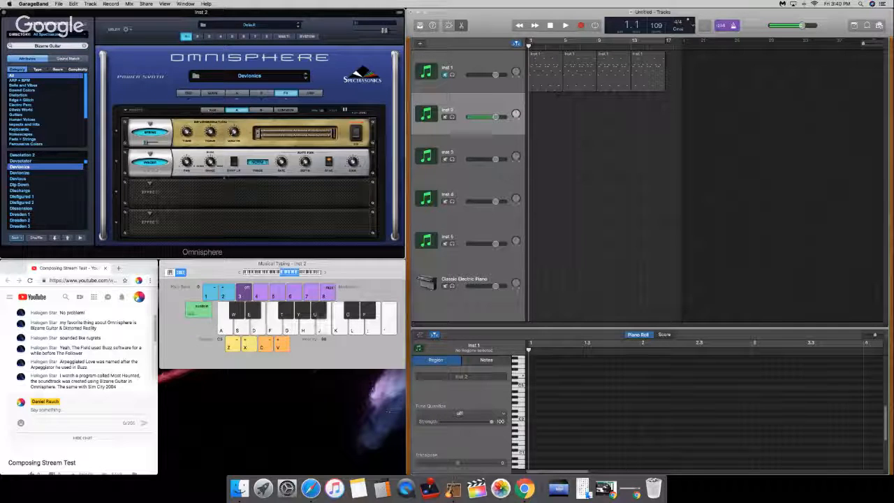
{"action": "key", "text": "a"}
{"action": "key", "text": "d"}
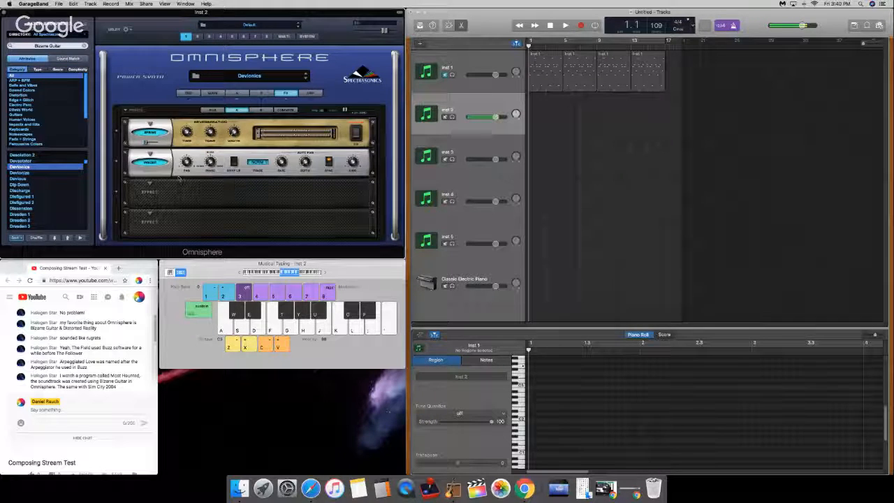
{"action": "left_click", "coordinate": [146, 165]}
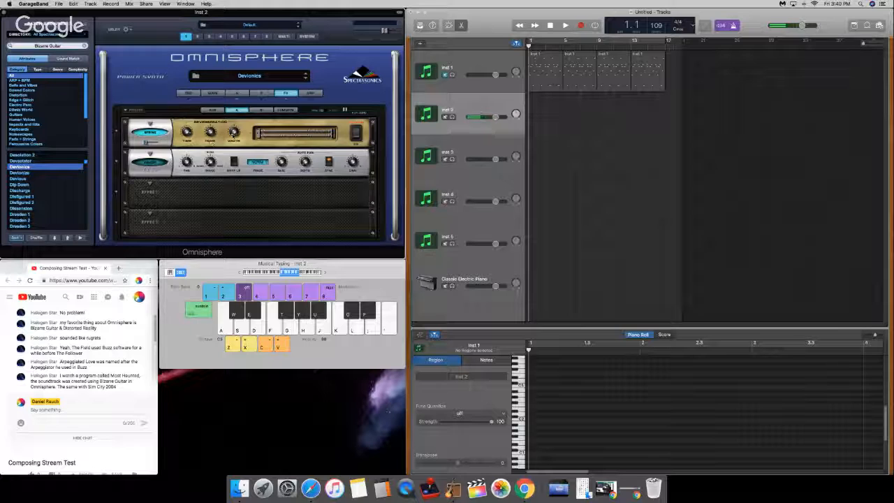
Step: Adjust the width, tone and time of layer A's Spring reverb while playing test notes
{"action": "mouse_move", "coordinate": [234, 135]}
{"action": "key", "text": "a"}
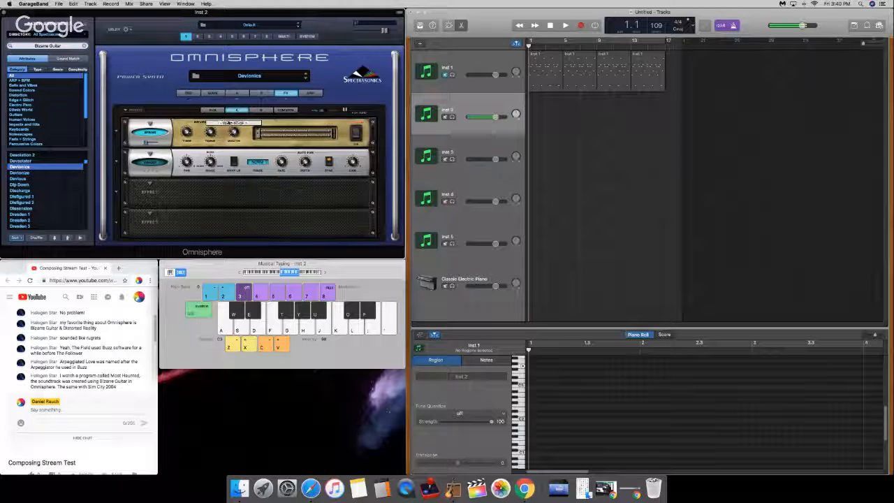
{"action": "key", "text": "d"}
{"action": "key", "text": "g"}
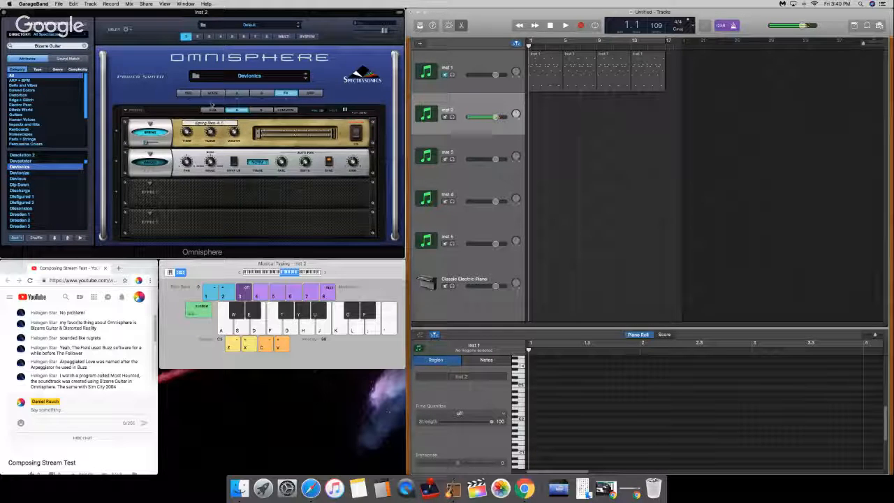
{"action": "key", "text": "g"}
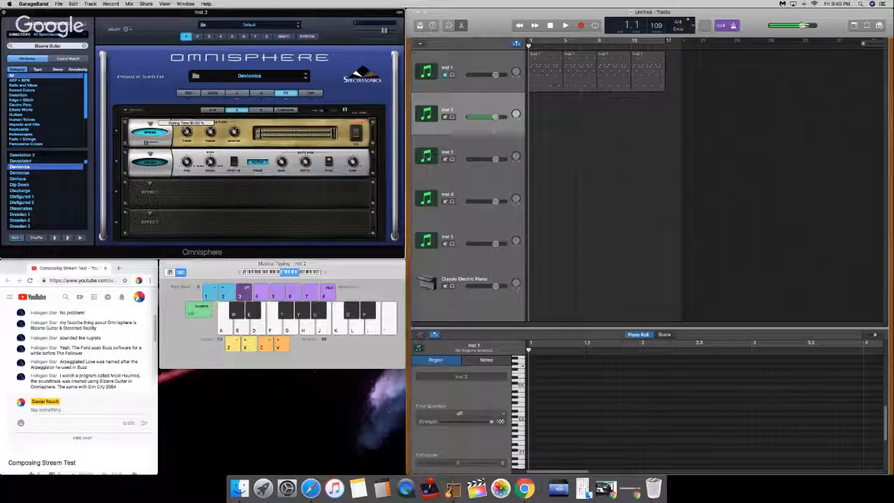
Step: Raise the mix of layer A's Spring reverb to about 41 % while repeating a test note
{"action": "mouse_move", "coordinate": [149, 143]}
{"action": "key", "text": "g"}
{"action": "key", "text": "g"}
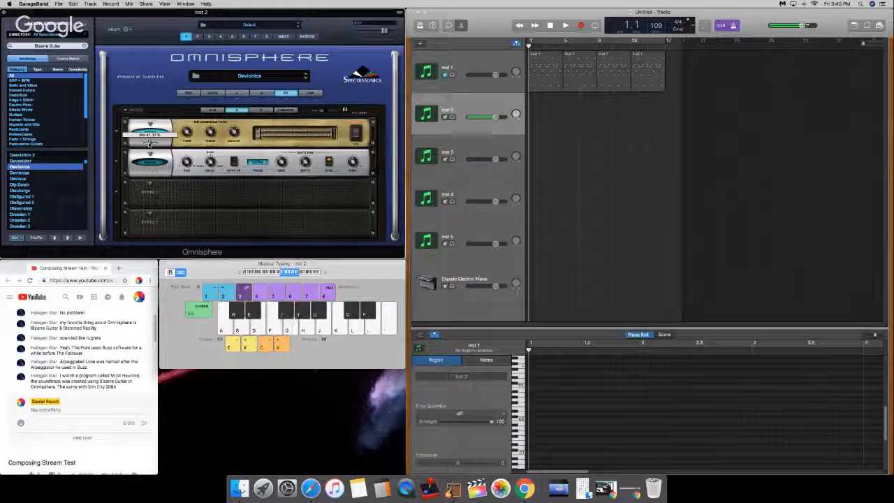
{"action": "key", "text": "g"}
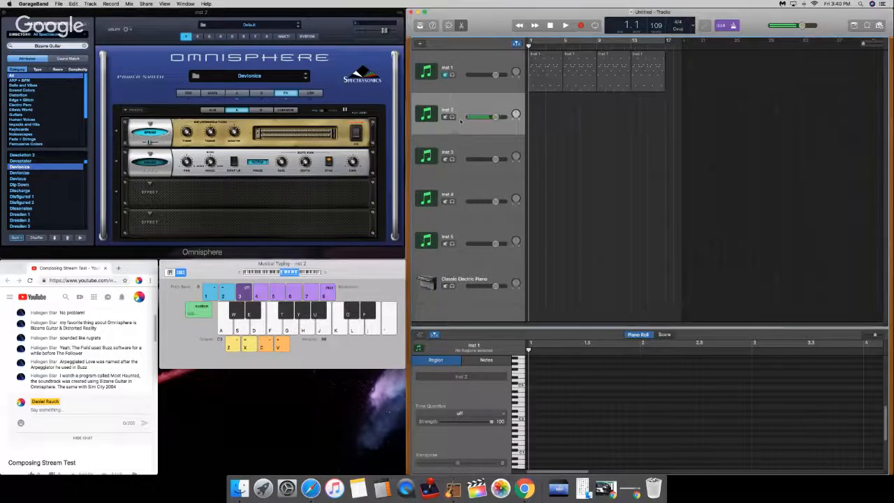
Step: Unmute the Inst 1 track and play its opening bars briefly
{"action": "left_click", "coordinate": [447, 89]}
{"action": "key", "text": "space"}
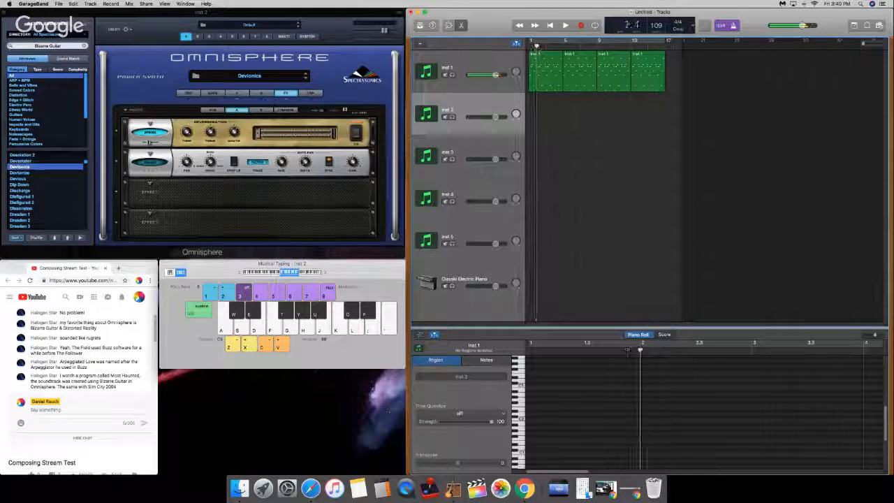
{"action": "key", "text": "space"}
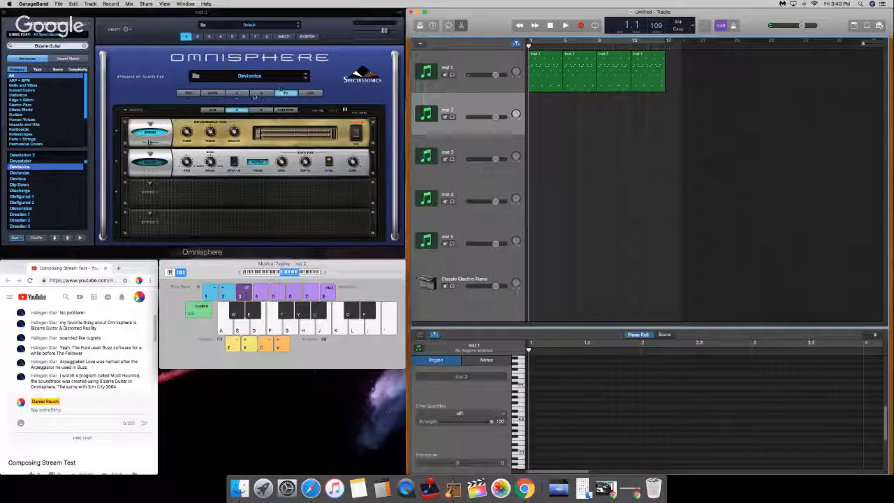
Step: Switch to the Inst 1 track's Psyche Rhodes patch and adjust layer A's filter cutoff while its regions play
{"action": "left_click", "coordinate": [238, 94]}
{"action": "left_click", "coordinate": [460, 62]}
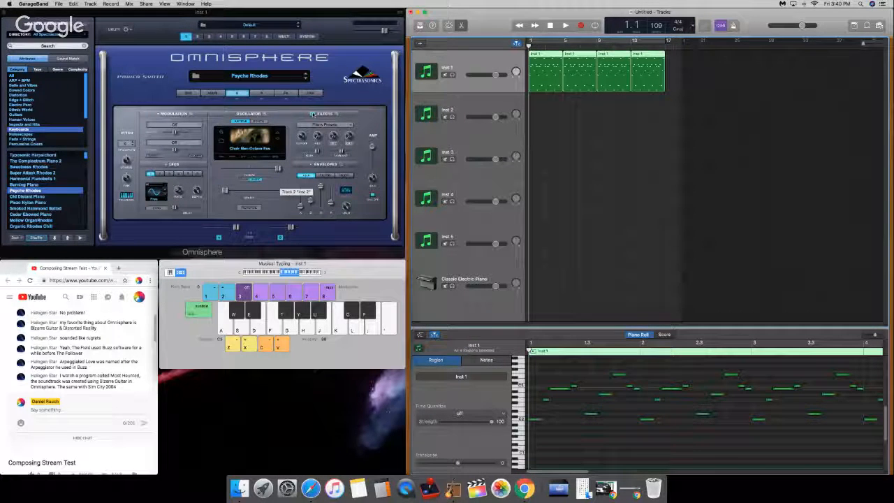
{"action": "key", "text": "space"}
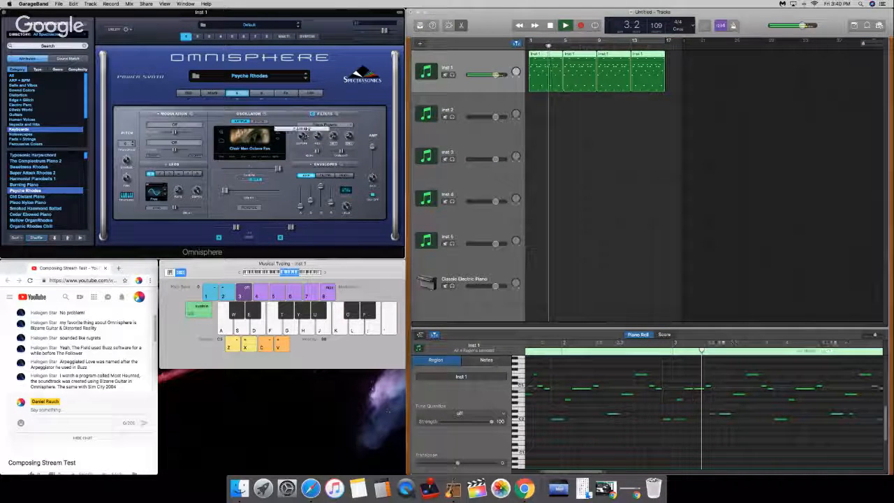
{"action": "mouse_move", "coordinate": [302, 137]}
{"action": "left_mouse_down"}
{"action": "mouse_move", "coordinate": [303, 146]}
{"action": "mouse_move", "coordinate": [311, 118]}
{"action": "mouse_move", "coordinate": [305, 129]}
{"action": "left_mouse_up"}
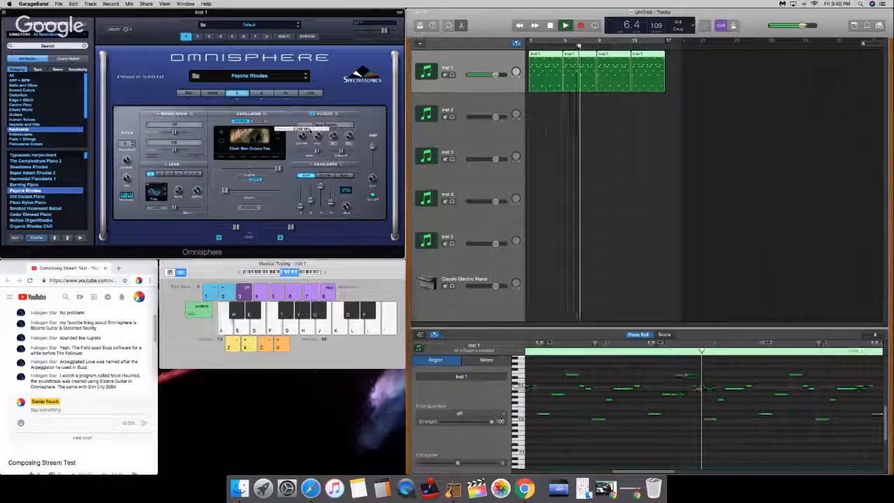
{"action": "key", "text": "space"}
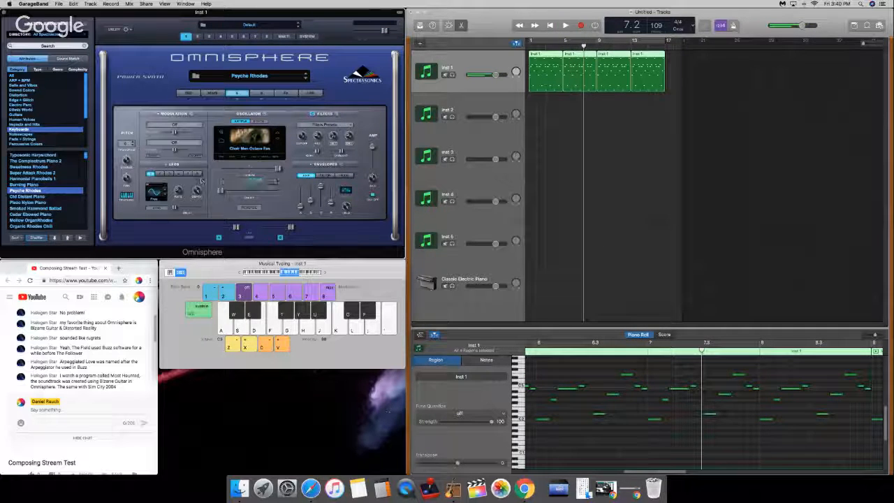
Step: Play Inst 1 from the beginning while sweeping the start slider of layer A's oscillator
{"action": "key", "text": "Return"}
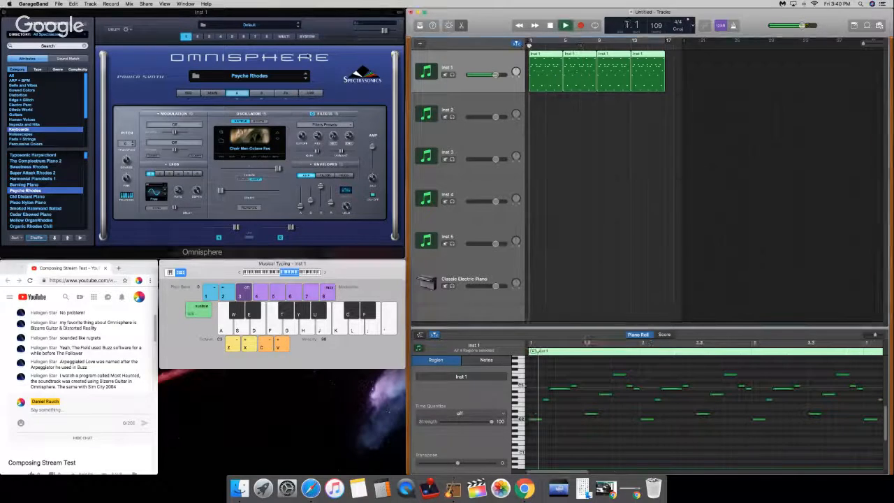
{"action": "key", "text": "space"}
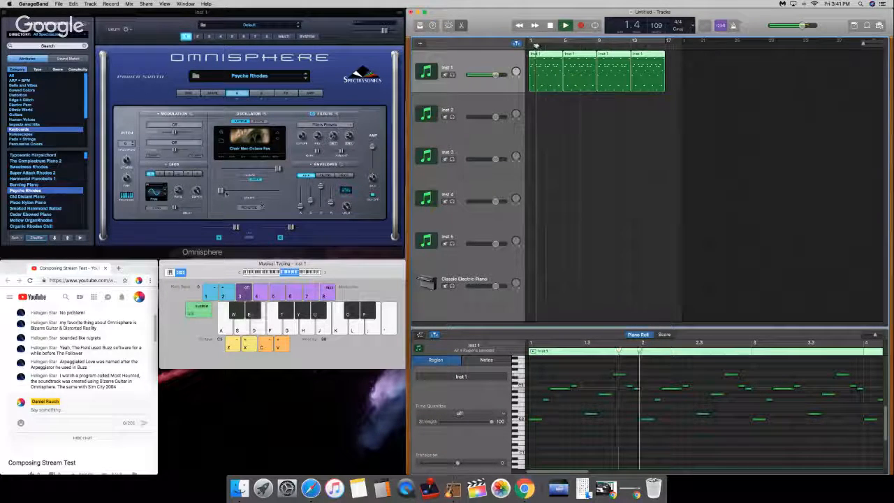
{"action": "left_click_drag", "start_coordinate": [222, 190], "coordinate": [306, 187]}
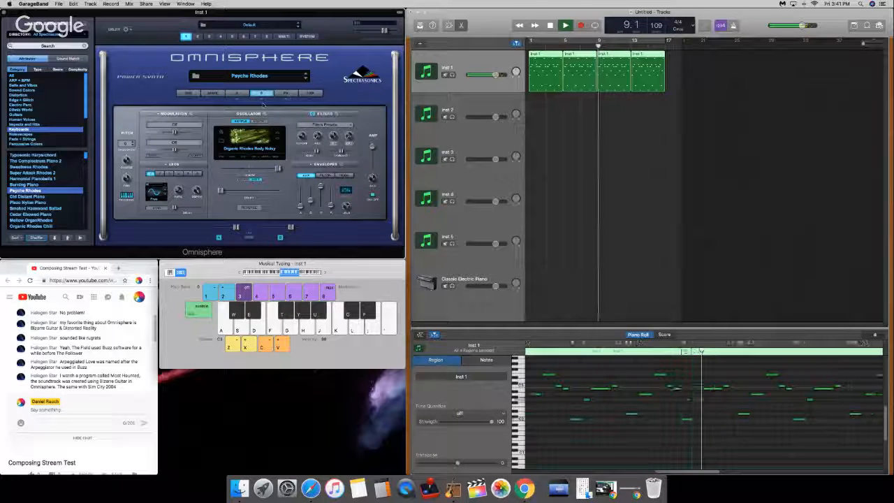
Step: Set the Psyche Rhodes arpeggiator's mode to Chord, and return the stopped playback to the beginning
{"action": "left_click", "coordinate": [287, 94]}
{"action": "left_click", "coordinate": [310, 93]}
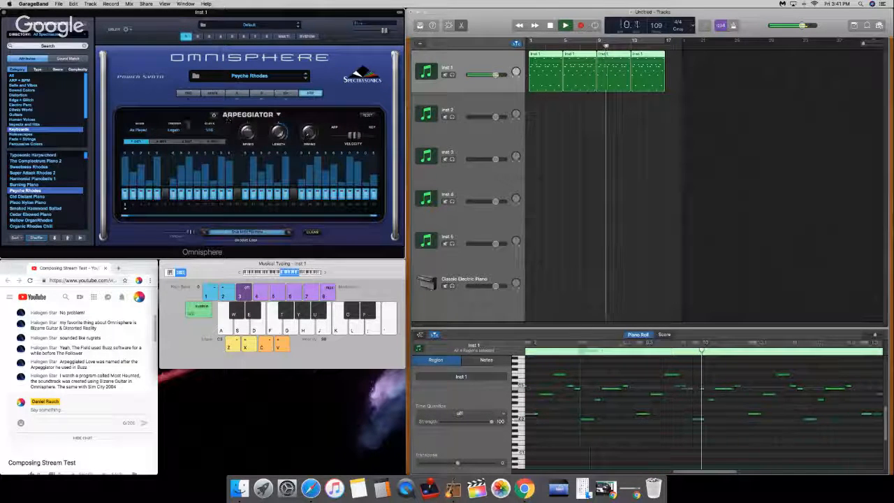
{"action": "left_click", "coordinate": [144, 130]}
{"action": "left_click", "coordinate": [135, 80]}
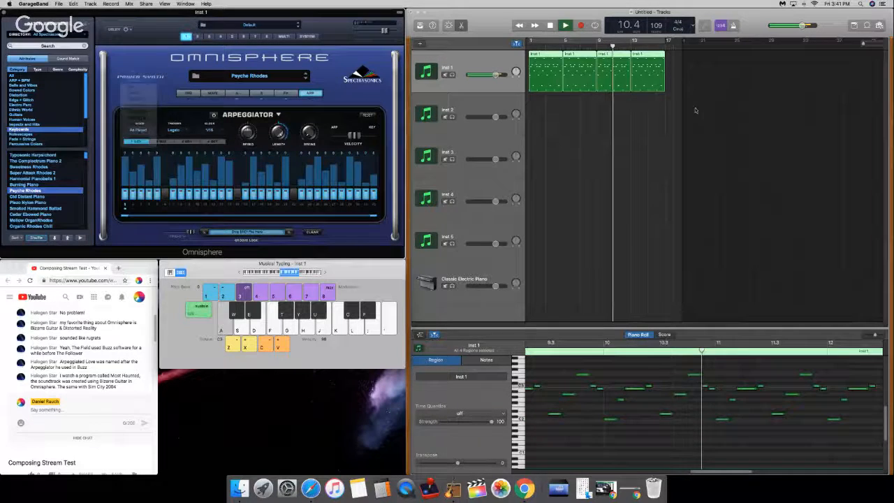
{"action": "left_click", "coordinate": [696, 110]}
{"action": "key", "text": "space"}
{"action": "key", "text": "Return"}
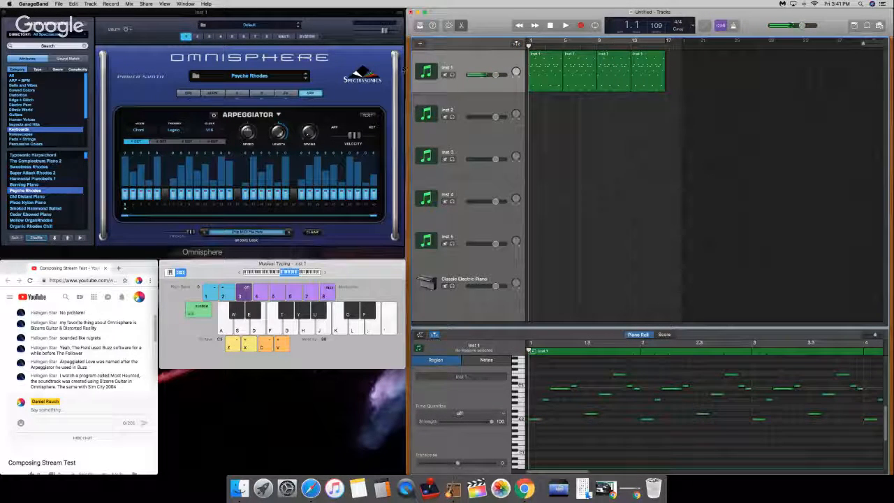
Step: Turn on the arpeggiator and audition it over the opening bars of Inst 1 at a higher system volume
{"action": "left_click", "coordinate": [213, 115]}
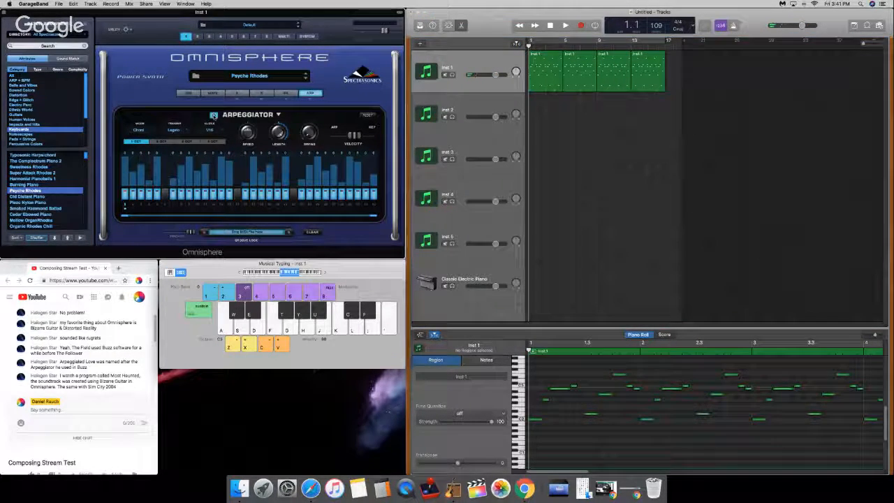
{"action": "key", "text": "space"}
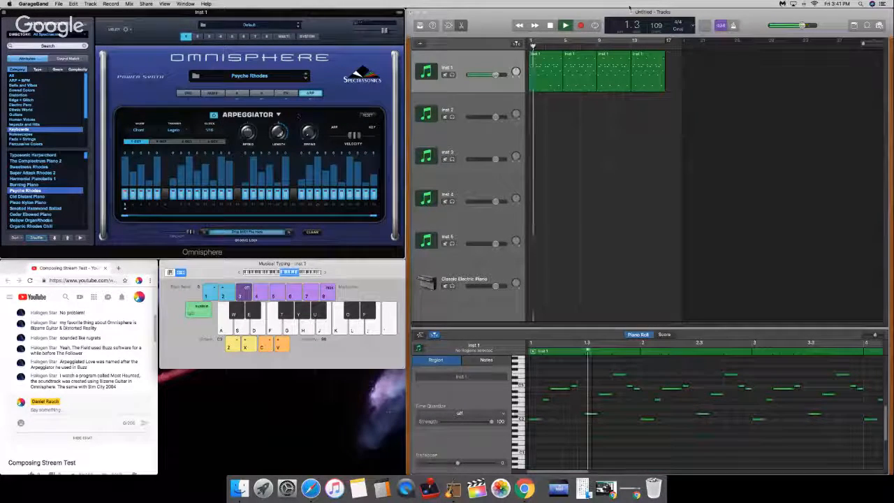
{"action": "key", "text": "XF86AudioRaiseVolume"}
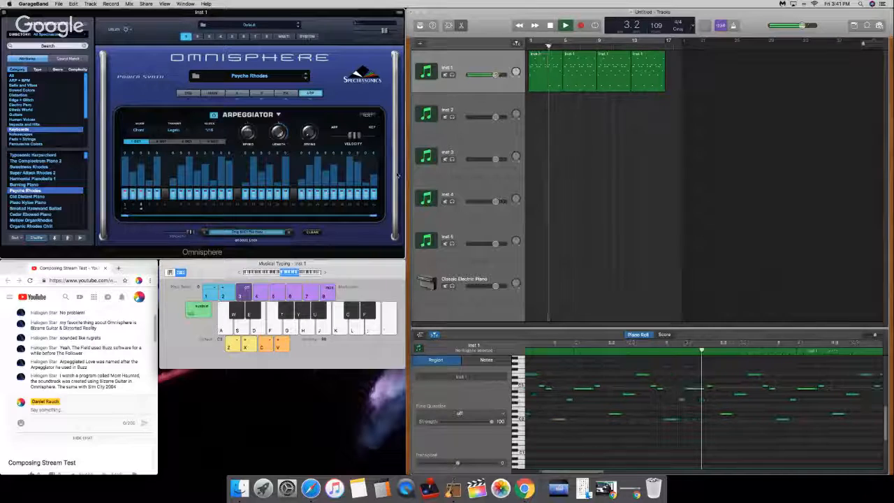
{"action": "key", "text": "space"}
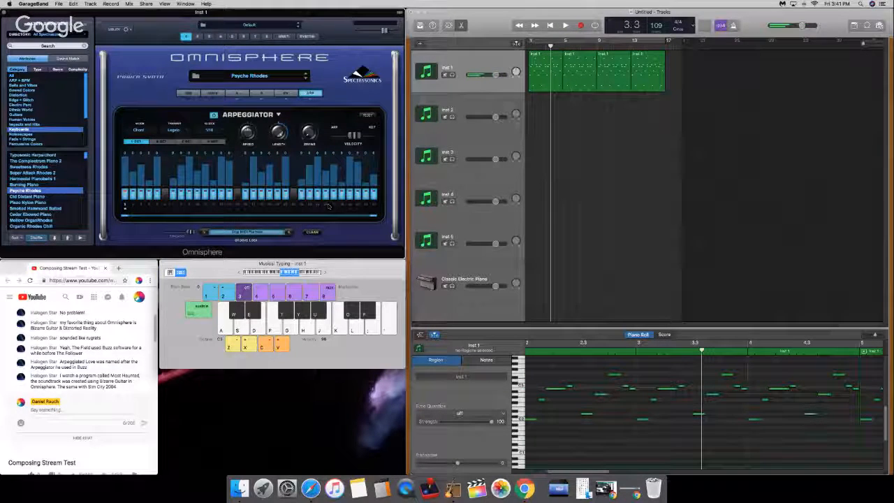
Step: Shorten the arpeggiator pattern to its first four steps and play Inst 1 to audition it
{"action": "left_click_drag", "start_coordinate": [373, 218], "coordinate": [148, 213]}
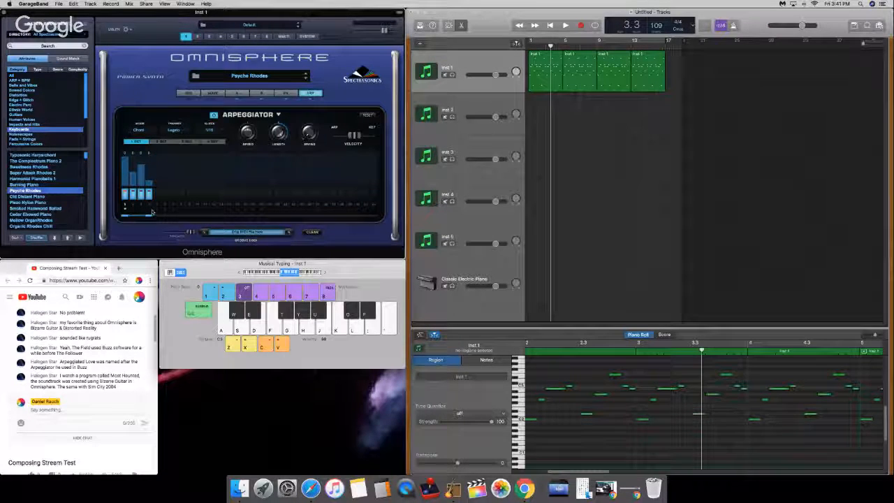
{"action": "key", "text": "space"}
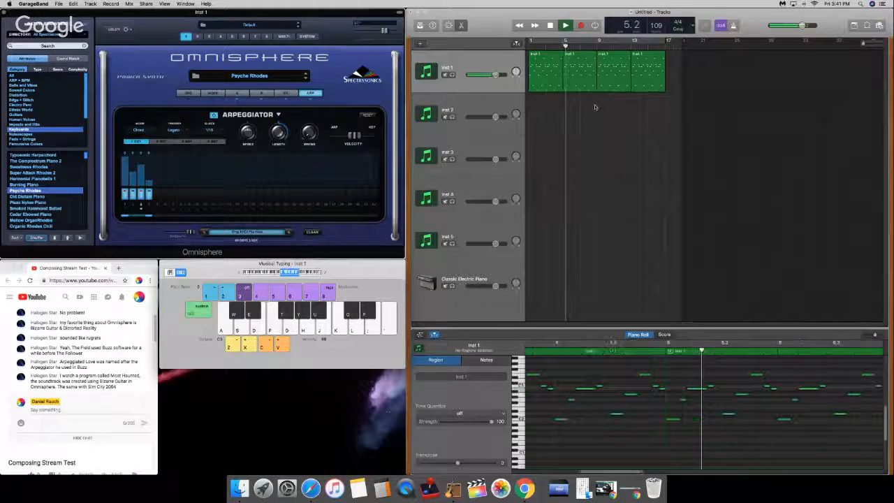
{"action": "key", "text": "space"}
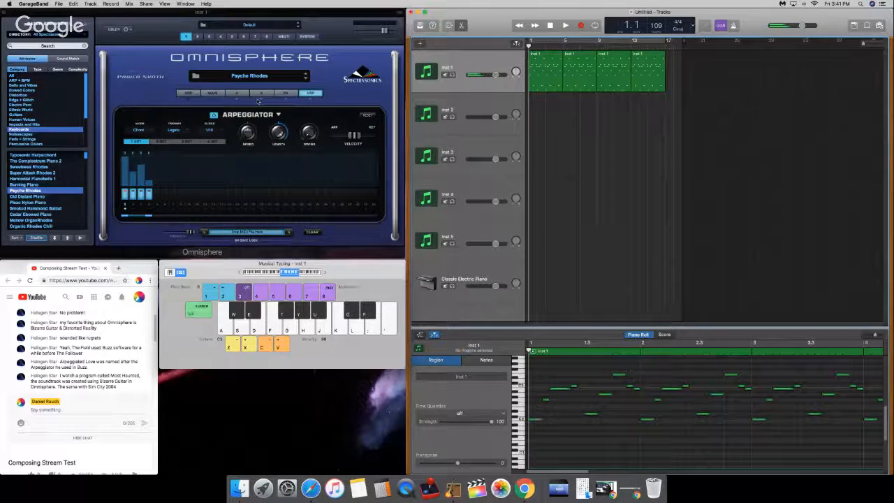
Step: Audition the patch's common effects and lower the Retrophaser's mix to around the middle, and move the playhead back to the beginning
{"action": "left_click", "coordinate": [262, 93]}
{"action": "left_click", "coordinate": [283, 94]}
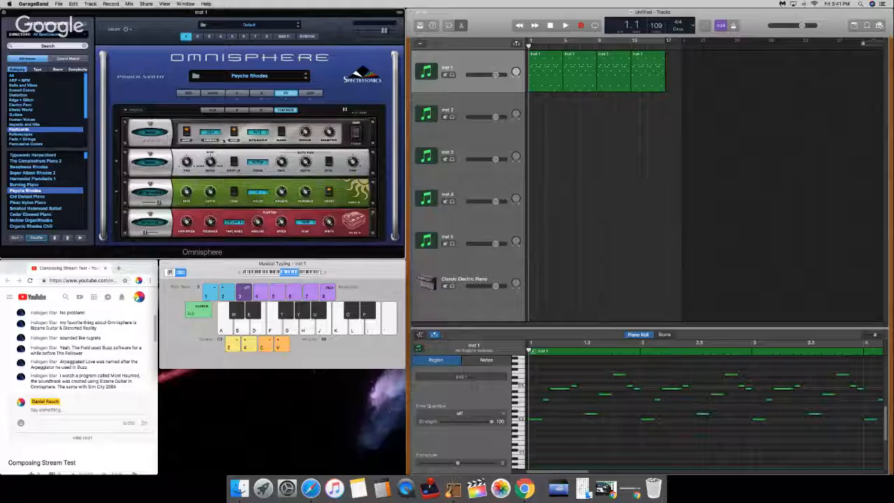
{"action": "left_click", "coordinate": [439, 66]}
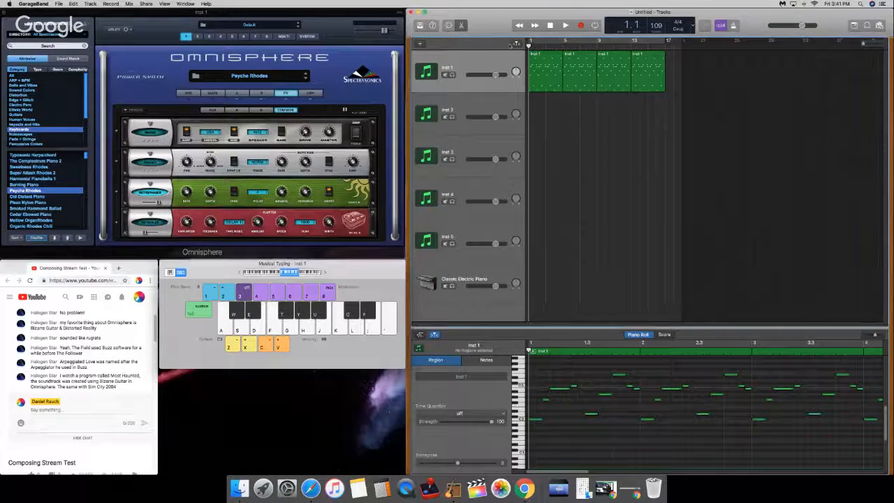
{"action": "key", "text": "space"}
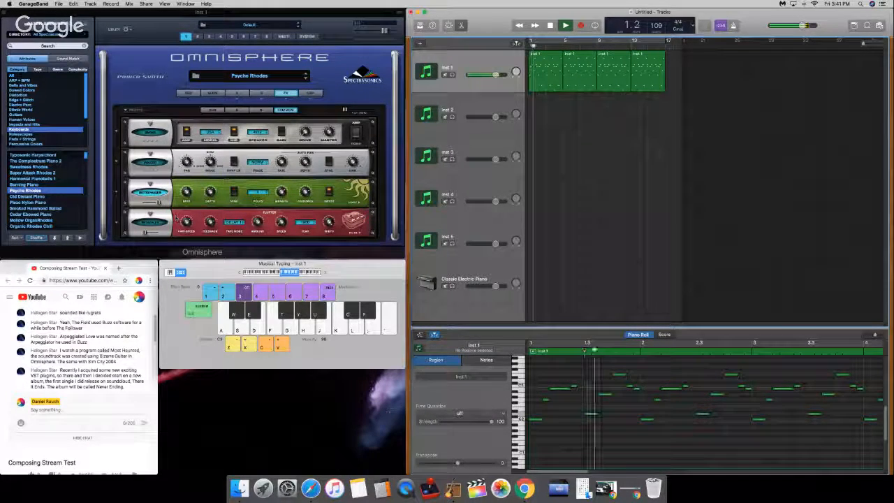
{"action": "key", "text": "space"}
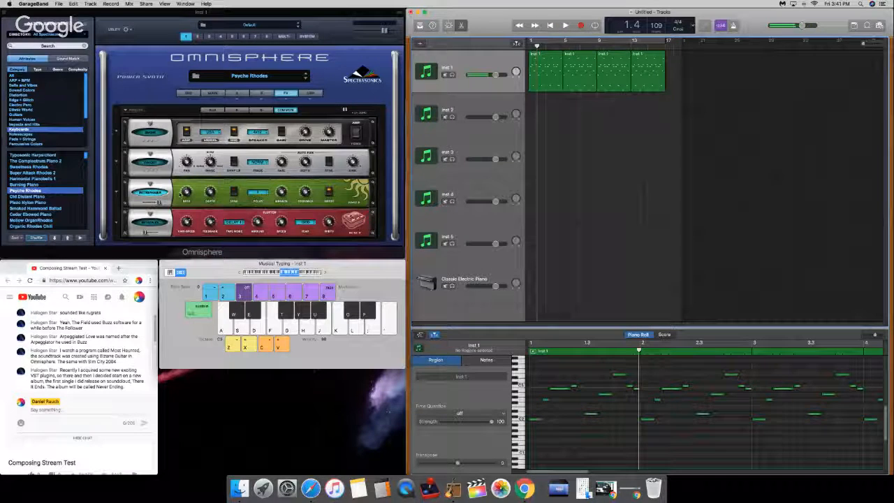
{"action": "left_click", "coordinate": [159, 202]}
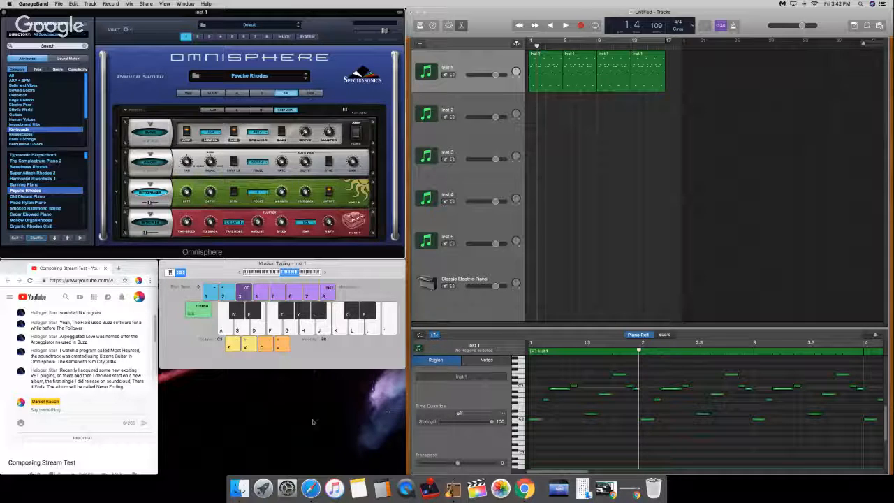
{"action": "left_click_drag", "start_coordinate": [537, 46], "coordinate": [518, 43]}
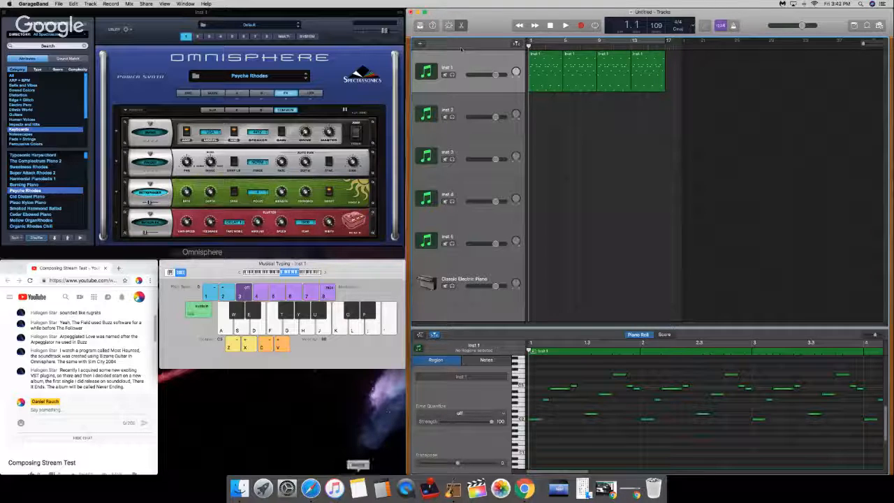
Step: Switch to iTunes and look up the track list of the Ruminating Tide album among the recently added albums
{"action": "left_click", "coordinate": [341, 492]}
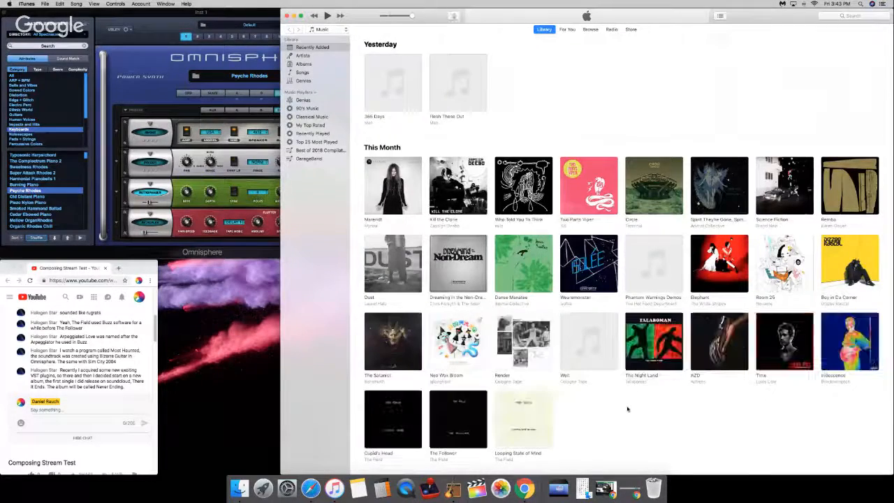
{"action": "scroll", "coordinate": [627, 409], "scroll_direction": "down", "scroll_amount": 3}
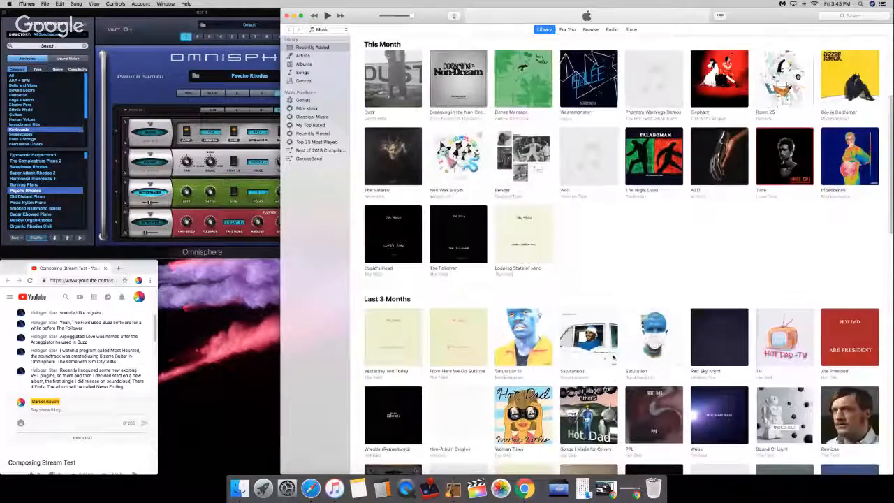
{"action": "scroll", "coordinate": [615, 223], "scroll_direction": "down", "scroll_amount": 5}
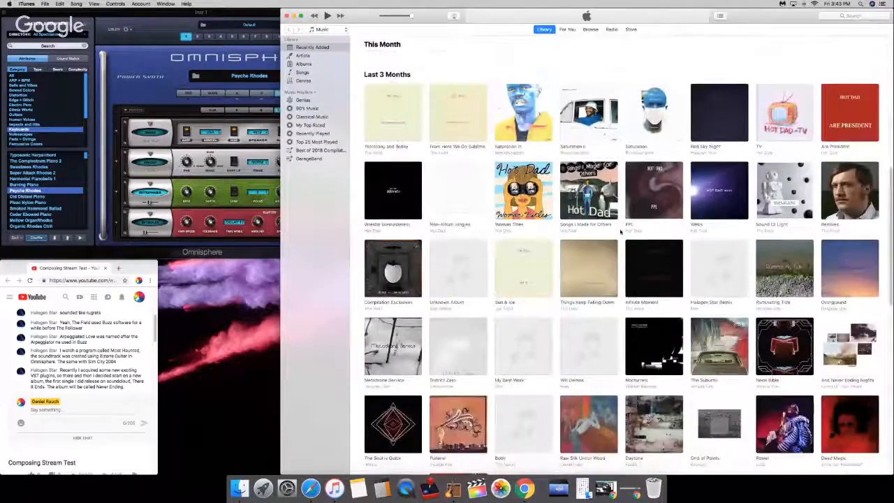
{"action": "scroll", "coordinate": [620, 230], "scroll_direction": "down", "scroll_amount": 3}
{"action": "scroll", "coordinate": [625, 236], "scroll_direction": "down", "scroll_amount": 2}
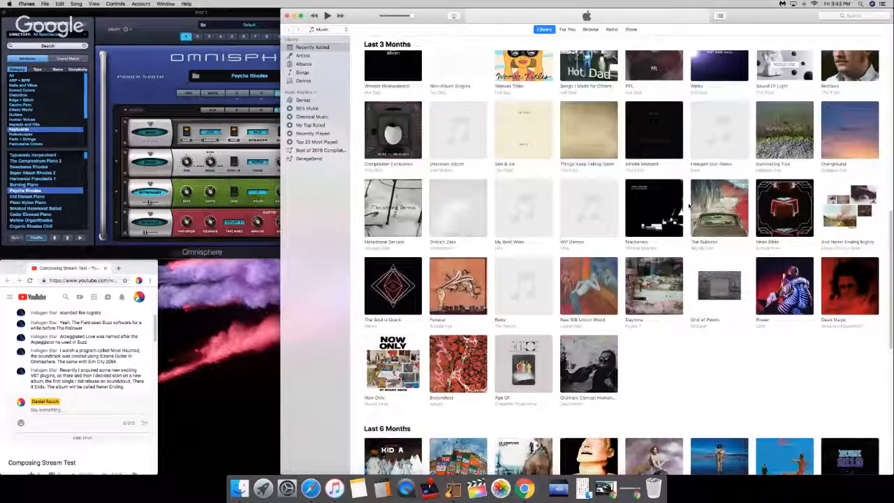
{"action": "left_click", "coordinate": [790, 143]}
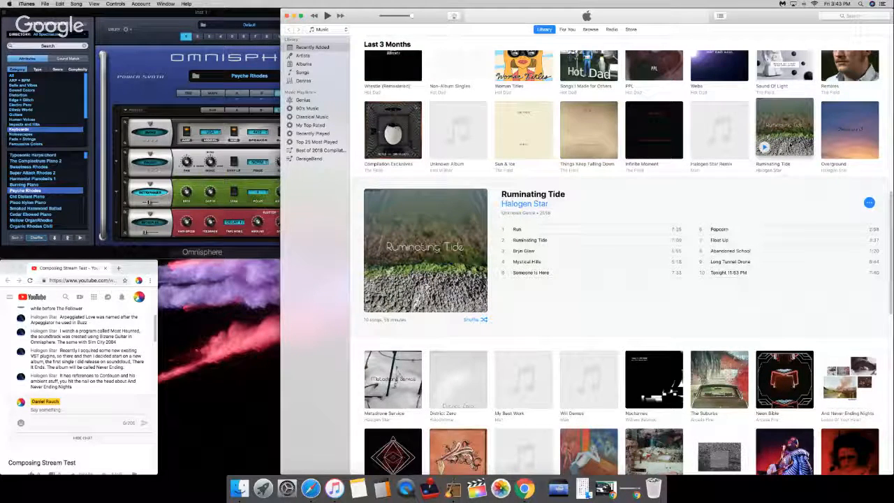
{"action": "left_click", "coordinate": [785, 166]}
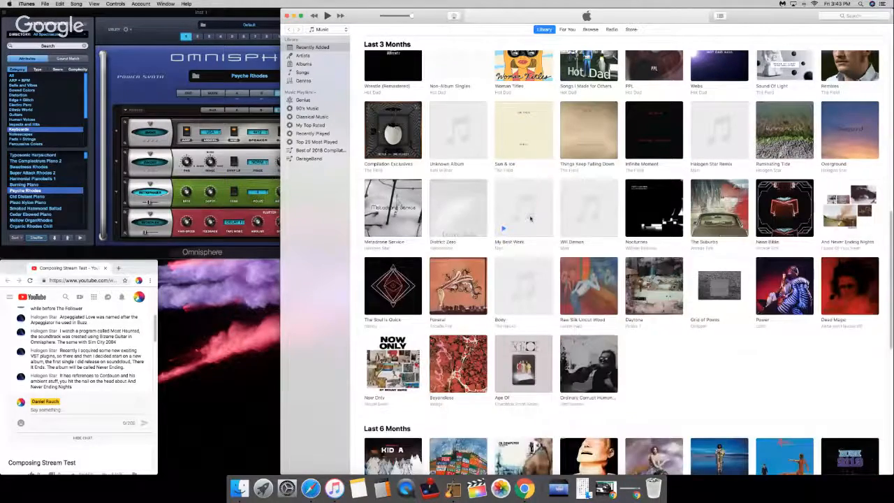
Step: Browse the recently added albums in the library, covering this month's and the last three months' additions
{"action": "scroll", "coordinate": [530, 219], "scroll_direction": "up", "scroll_amount": 5}
{"action": "scroll", "coordinate": [622, 252], "scroll_direction": "up", "scroll_amount": 3}
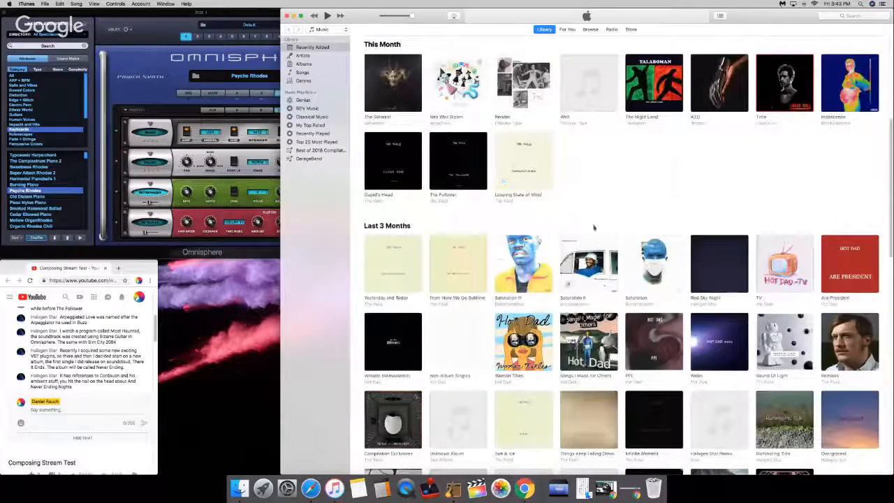
{"action": "scroll", "coordinate": [605, 216], "scroll_direction": "up", "scroll_amount": 4}
{"action": "scroll", "coordinate": [608, 221], "scroll_direction": "up", "scroll_amount": 3}
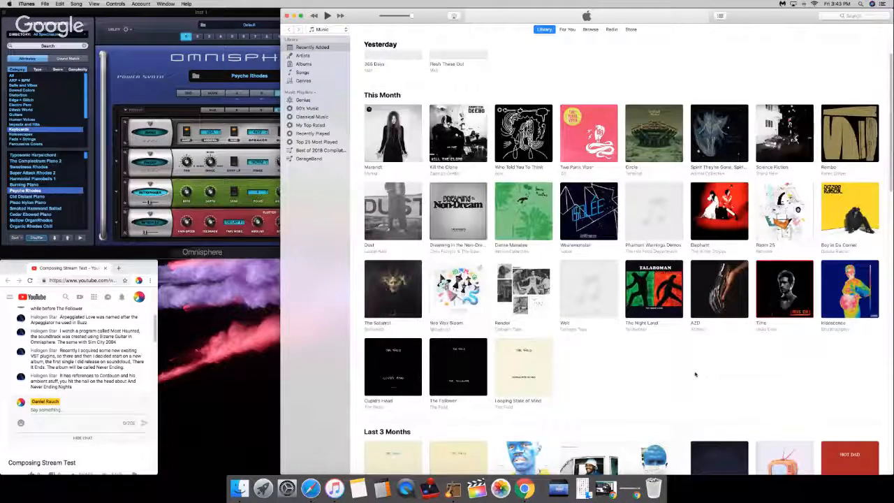
{"action": "scroll", "coordinate": [692, 375], "scroll_direction": "down", "scroll_amount": 1}
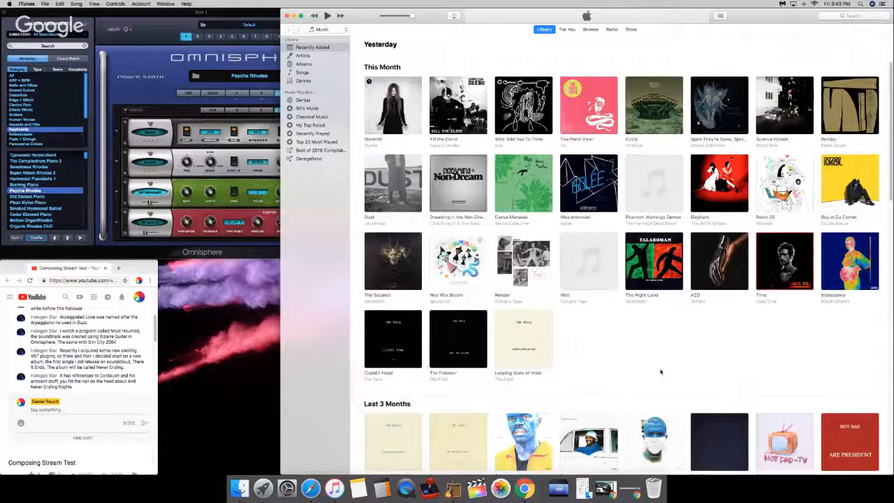
{"action": "scroll", "coordinate": [661, 372], "scroll_direction": "up", "scroll_amount": 2}
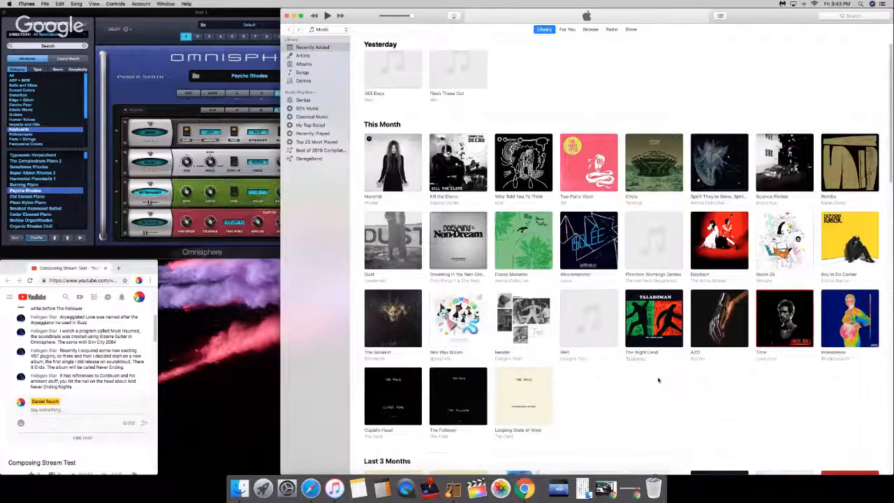
{"action": "scroll", "coordinate": [658, 380], "scroll_direction": "down", "scroll_amount": 1}
{"action": "scroll", "coordinate": [656, 381], "scroll_direction": "down", "scroll_amount": 10}
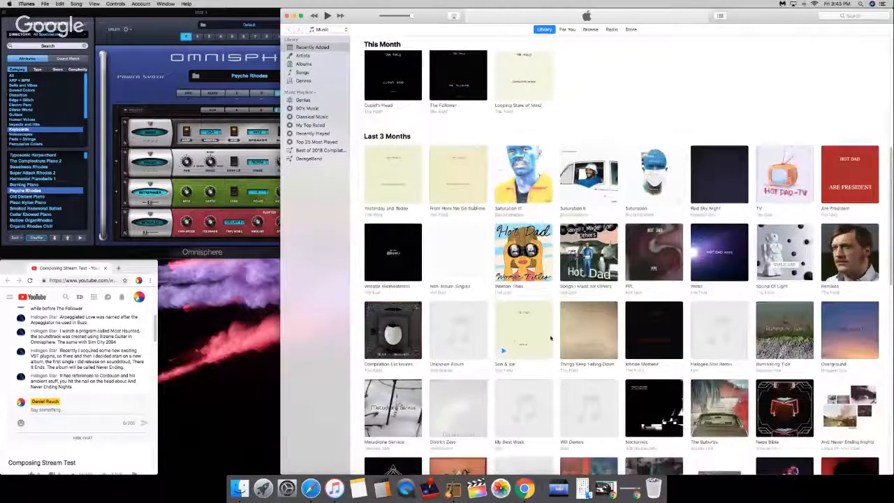
{"action": "scroll", "coordinate": [520, 234], "scroll_direction": "down", "scroll_amount": 2}
{"action": "scroll", "coordinate": [517, 241], "scroll_direction": "down", "scroll_amount": 3}
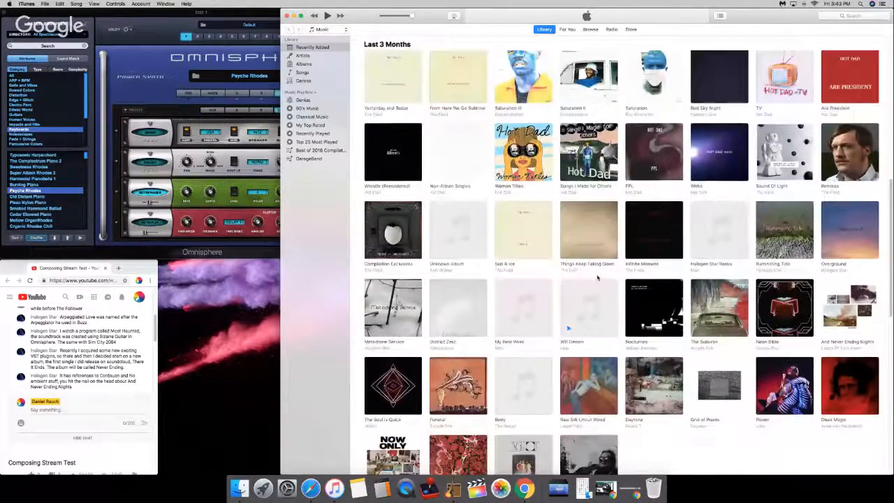
Step: Look up the Bryn Glow Remix tracks in the Halogen Star Remix album and collapse the album
{"action": "left_click", "coordinate": [718, 239]}
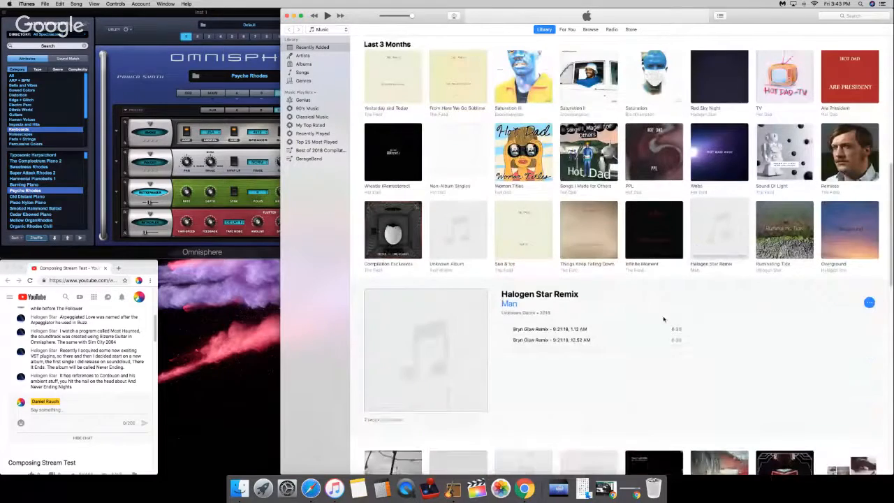
{"action": "left_click", "coordinate": [601, 339]}
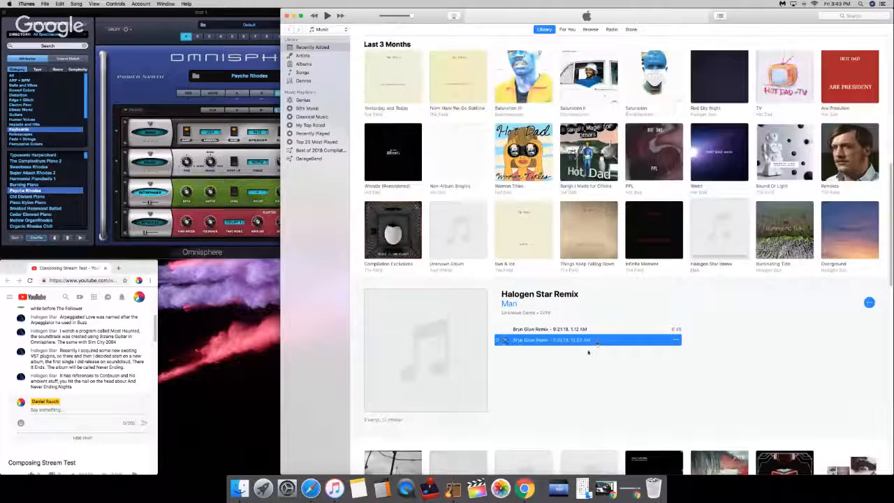
{"action": "left_click", "coordinate": [587, 353]}
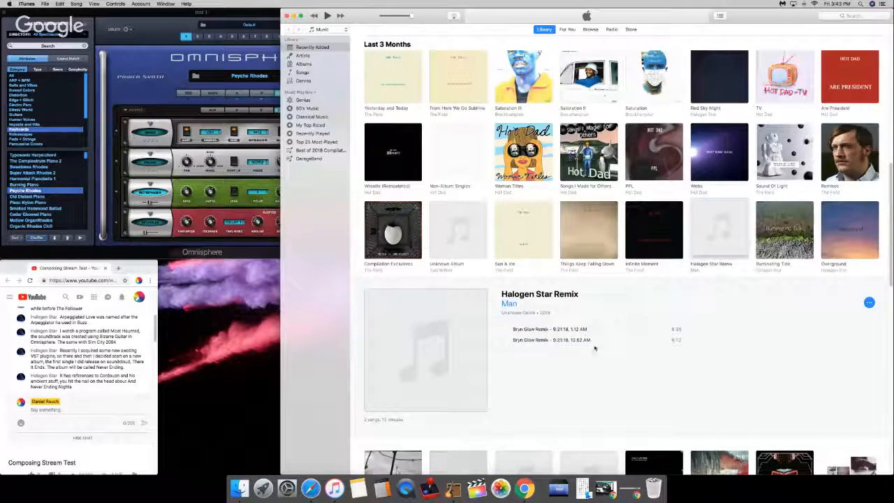
{"action": "left_click", "coordinate": [592, 342]}
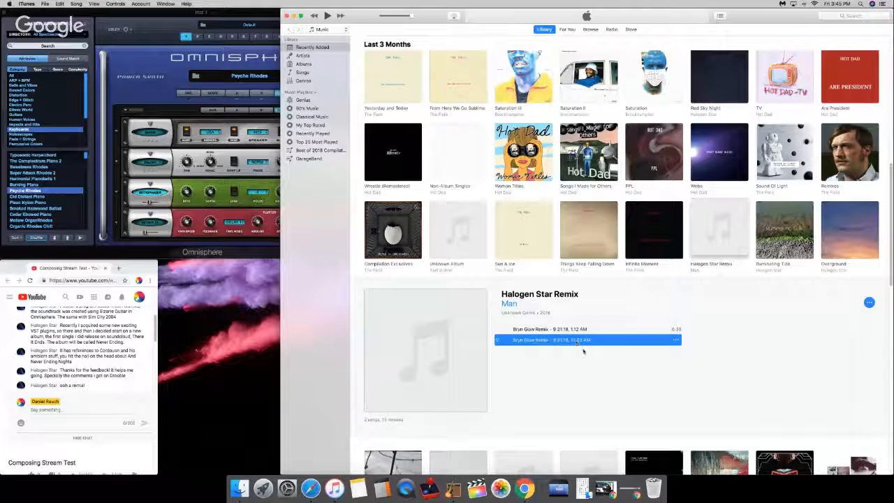
{"action": "left_click", "coordinate": [583, 350]}
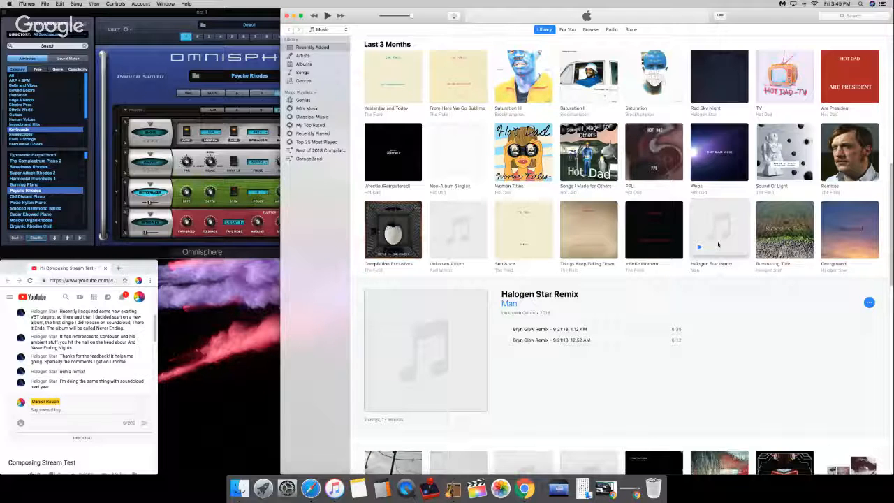
{"action": "left_click", "coordinate": [718, 242]}
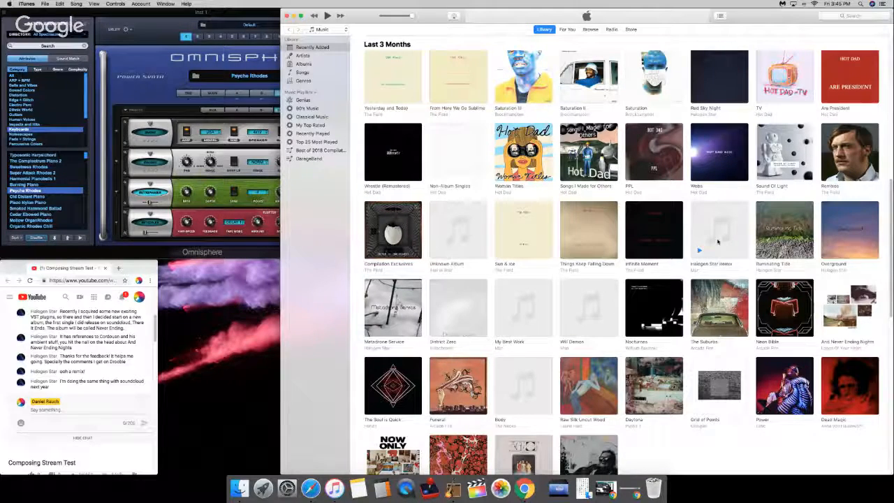
Step: Look up the track list of The Soul is Quick among the last three months' albums and collapse it
{"action": "scroll", "coordinate": [566, 375], "scroll_direction": "down", "scroll_amount": 2}
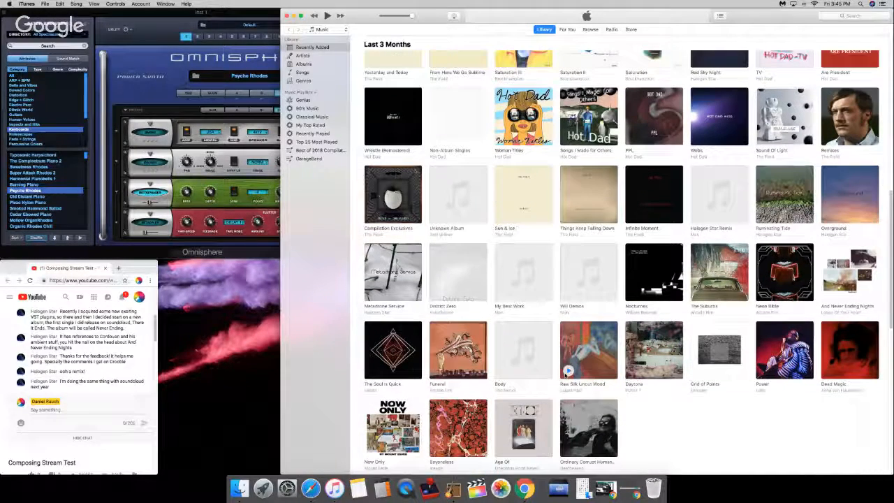
{"action": "scroll", "coordinate": [639, 414], "scroll_direction": "down", "scroll_amount": 1}
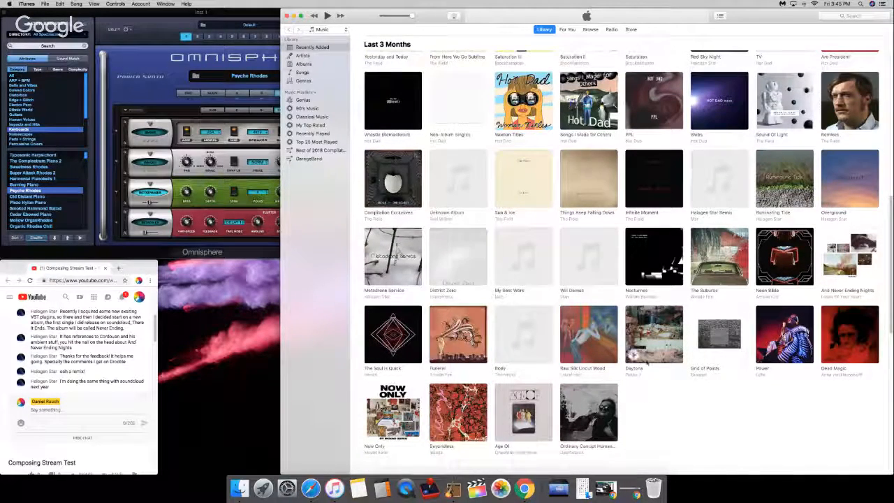
{"action": "scroll", "coordinate": [583, 247], "scroll_direction": "down", "scroll_amount": 2}
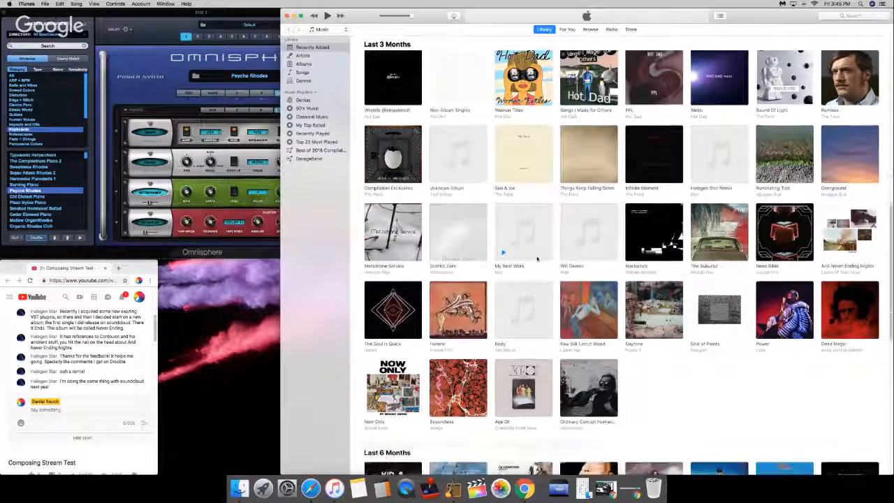
{"action": "left_click", "coordinate": [395, 307]}
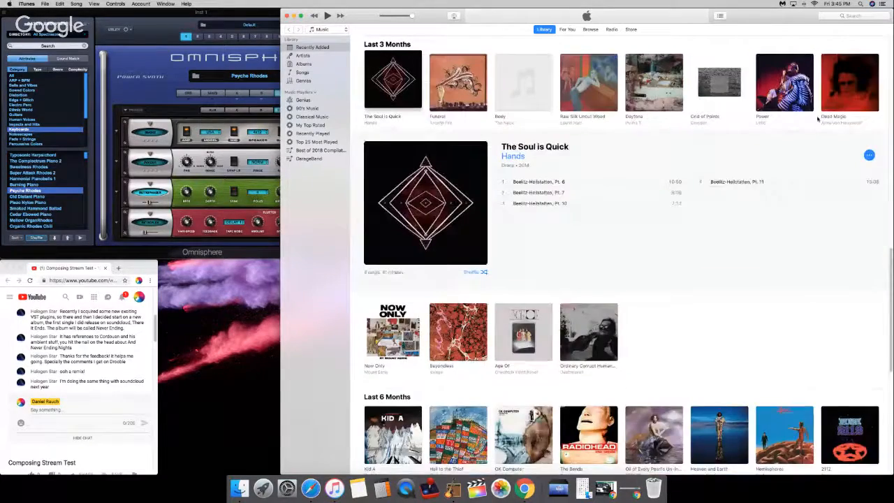
{"action": "scroll", "coordinate": [583, 246], "scroll_direction": "up", "scroll_amount": 2}
{"action": "left_click", "coordinate": [831, 117]}
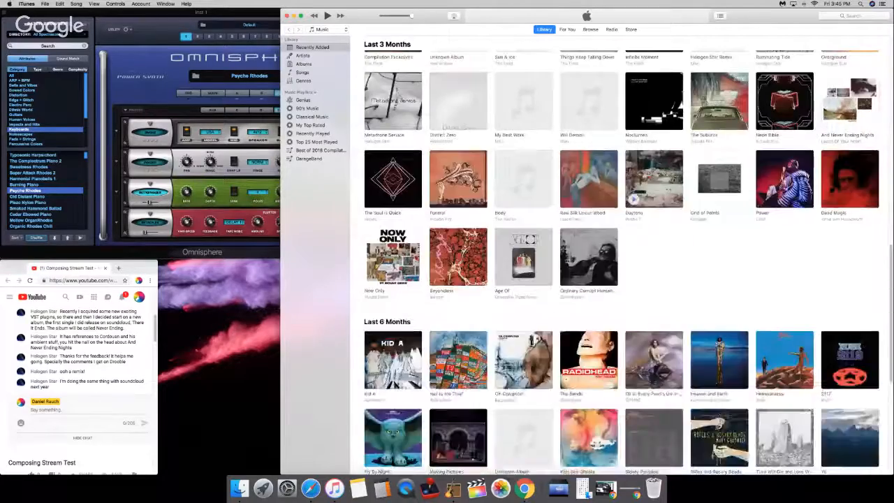
Step: Close the iTunes window and return to the GarageBand project
{"action": "scroll", "coordinate": [631, 189], "scroll_direction": "up", "scroll_amount": 10}
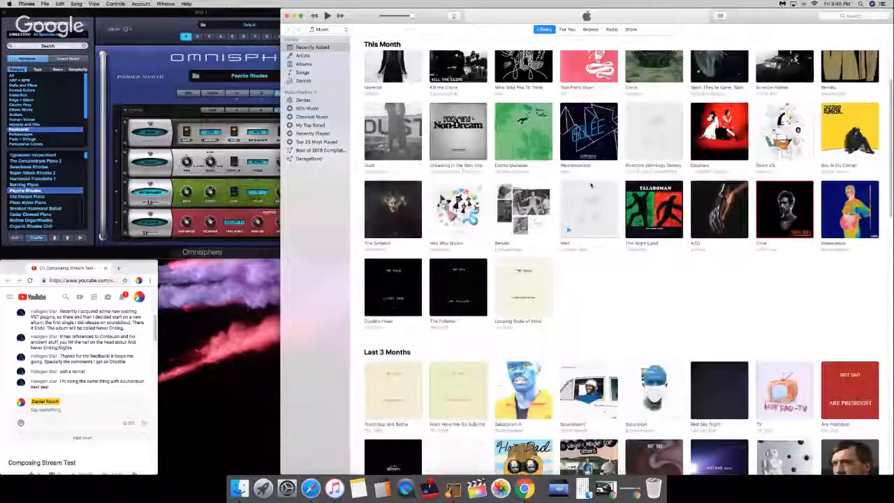
{"action": "scroll", "coordinate": [591, 185], "scroll_direction": "up", "scroll_amount": 3}
{"action": "left_click", "coordinate": [287, 16]}
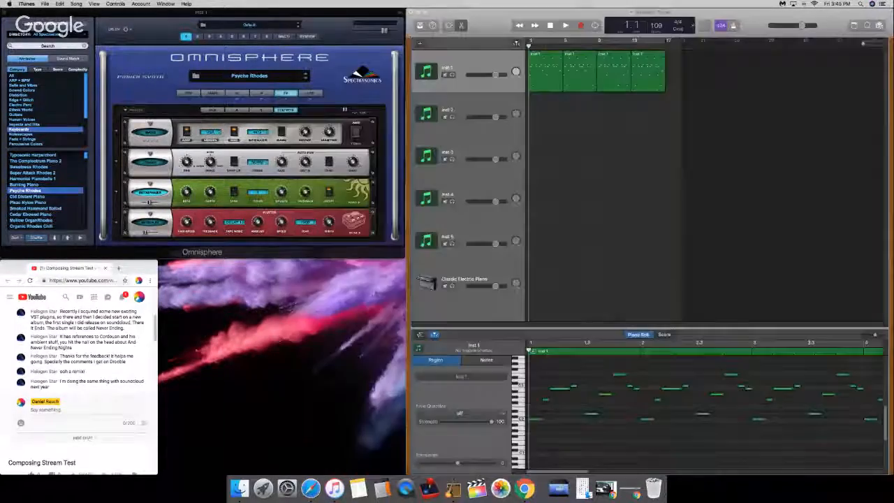
{"action": "left_click", "coordinate": [472, 25]}
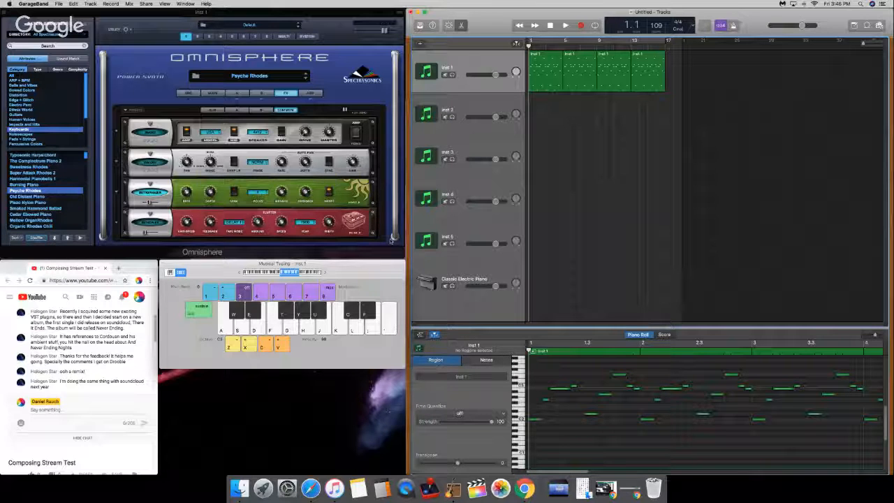
Step: Return the playhead to the beginning, select Inst 2 and audition its Devionics patch at a higher system volume
{"action": "left_click", "coordinate": [544, 46]}
{"action": "left_click_drag", "start_coordinate": [543, 46], "coordinate": [528, 46]}
{"action": "left_click", "coordinate": [472, 99]}
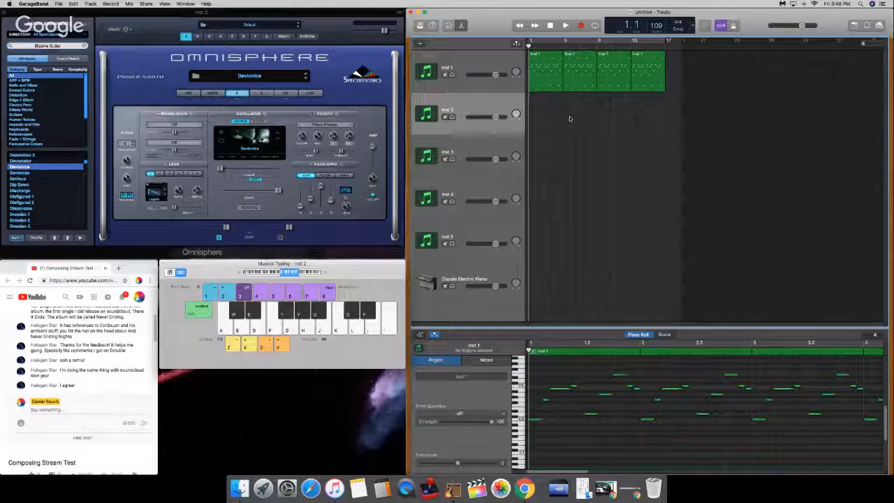
{"action": "key", "text": "a"}
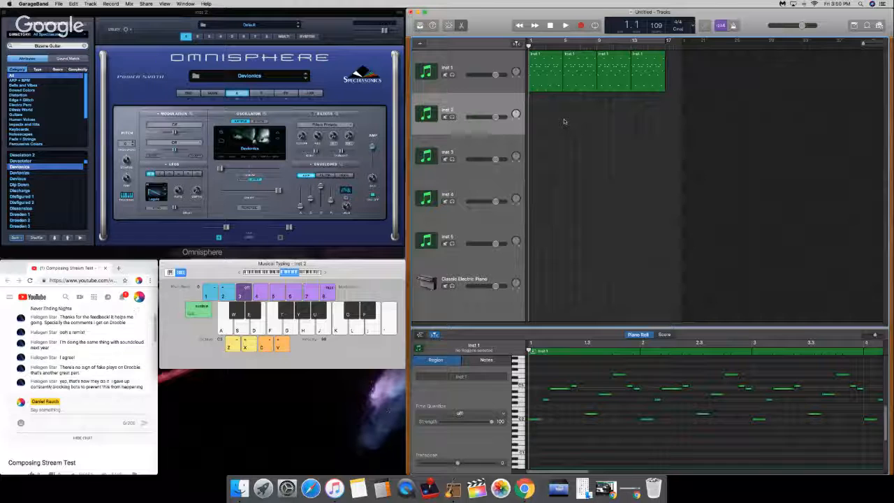
{"action": "key", "text": "XF86AudioRaiseVolume"}
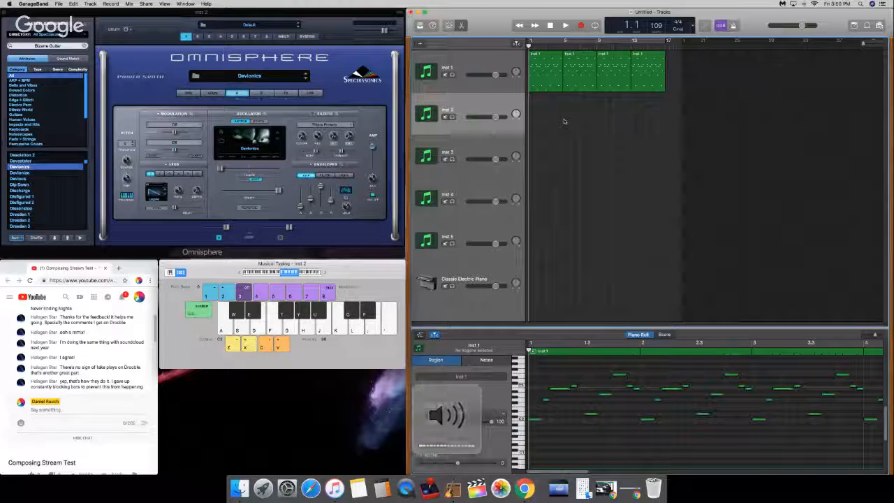
{"action": "key", "text": "XF86AudioRaiseVolume"}
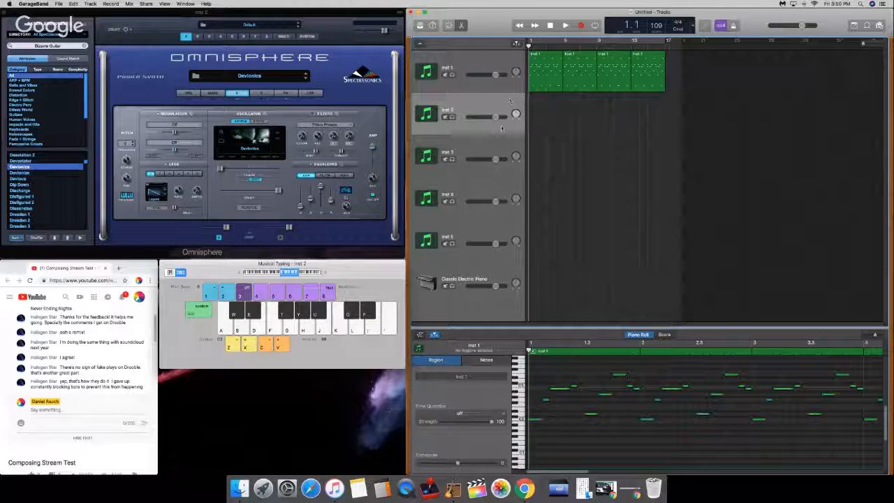
Step: Lower the Inst 2 track volume slightly and play a few notes to check its level
{"action": "left_click_drag", "start_coordinate": [496, 118], "coordinate": [488, 118]}
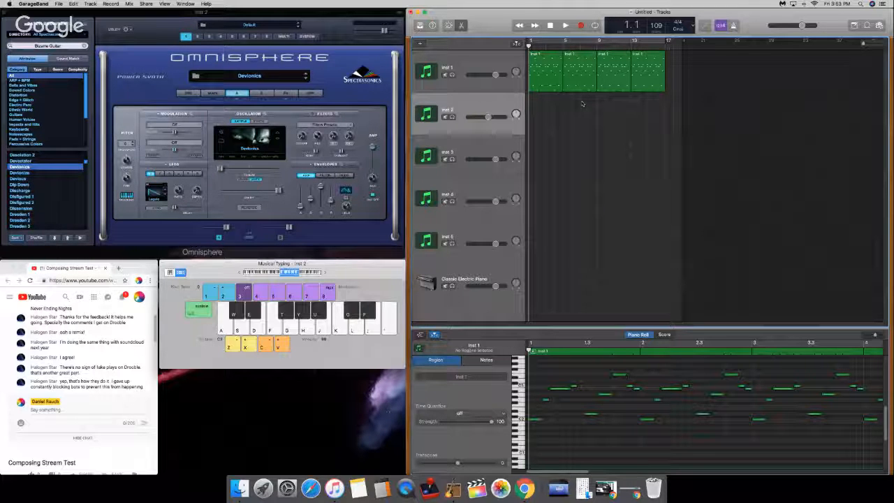
{"action": "key", "text": "a"}
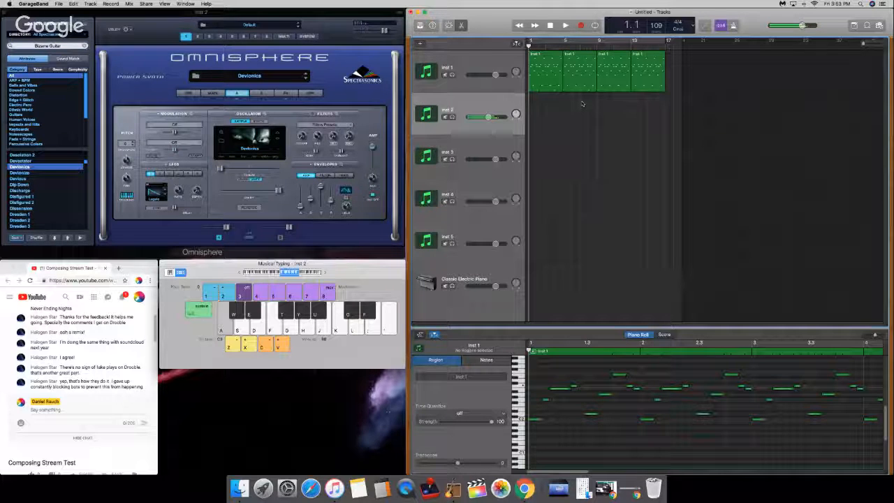
{"action": "key", "text": "d"}
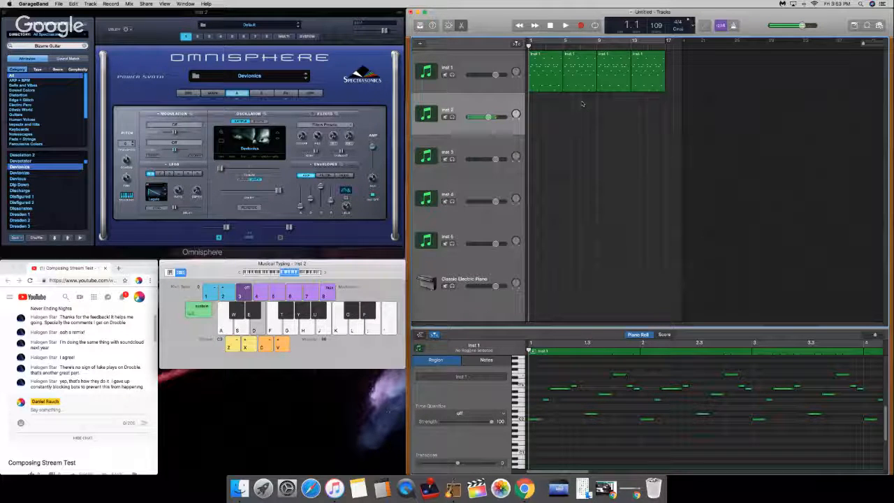
Step: Turn on Solo voice mode for the Devionics patch and go back to its layer A settings
{"action": "left_click", "coordinate": [213, 93]}
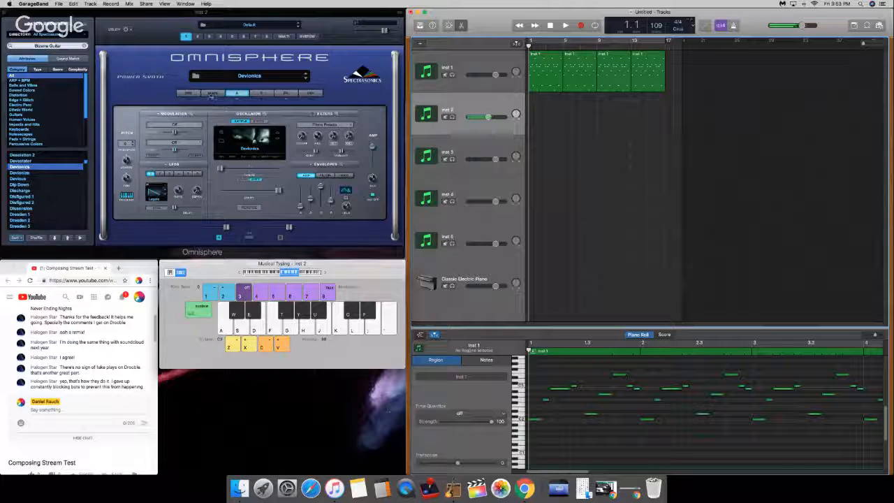
{"action": "left_click", "coordinate": [357, 147]}
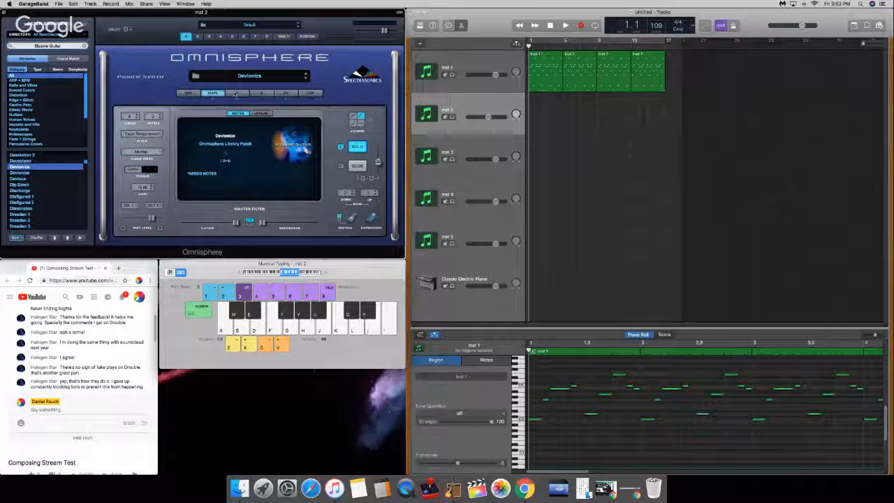
{"action": "left_click", "coordinate": [243, 92]}
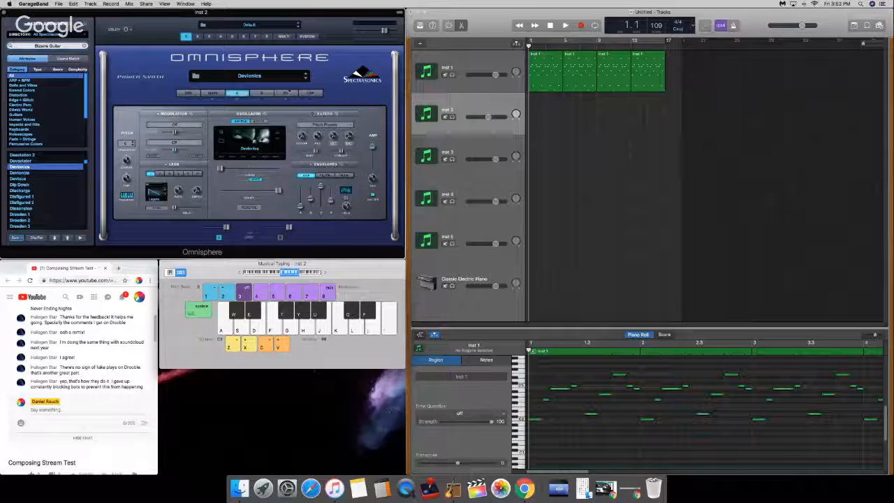
Step: Play single notes on Inst 2 with musical typing to audition the Devionics patch in Solo mode
{"action": "key", "text": "a"}
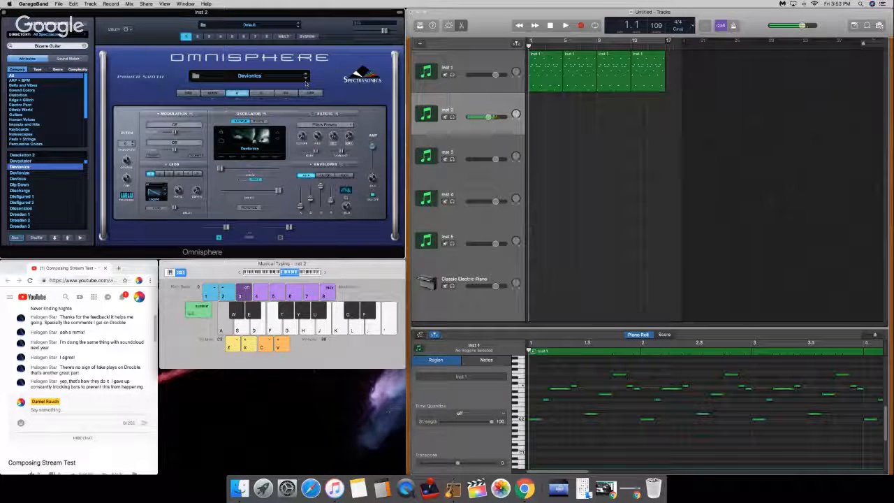
{"action": "key", "text": "w"}
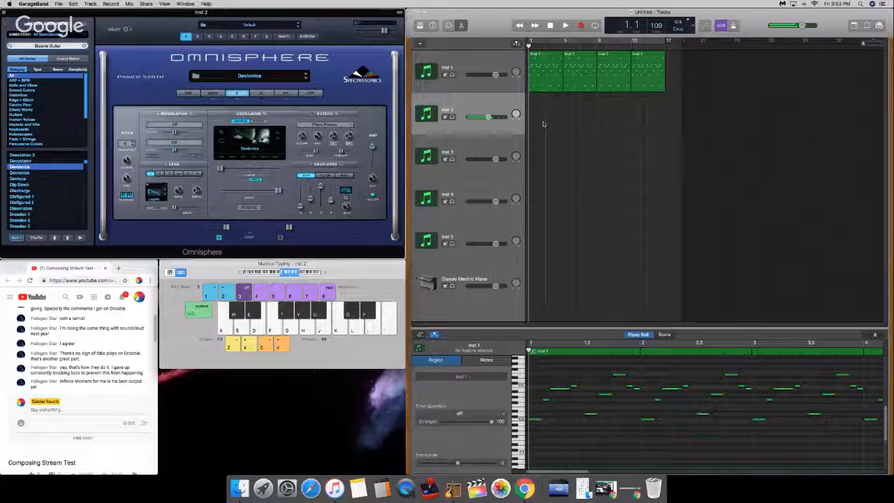
{"action": "key", "text": "f"}
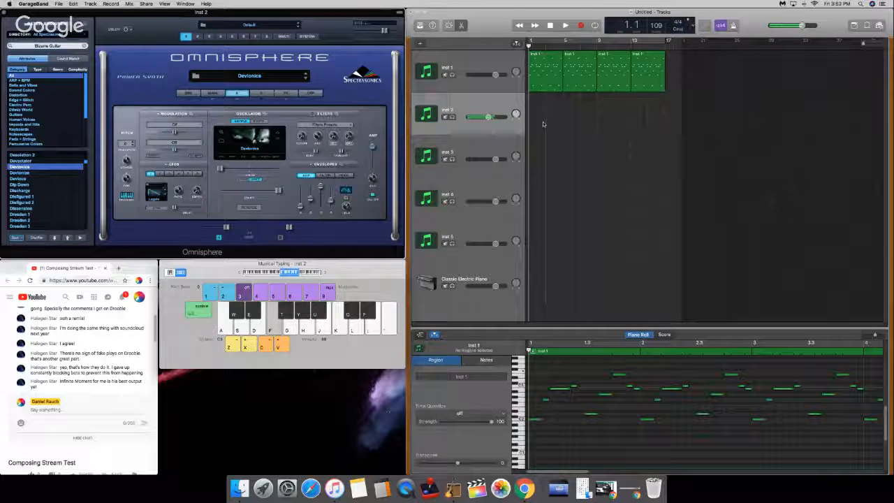
{"action": "key", "text": "k"}
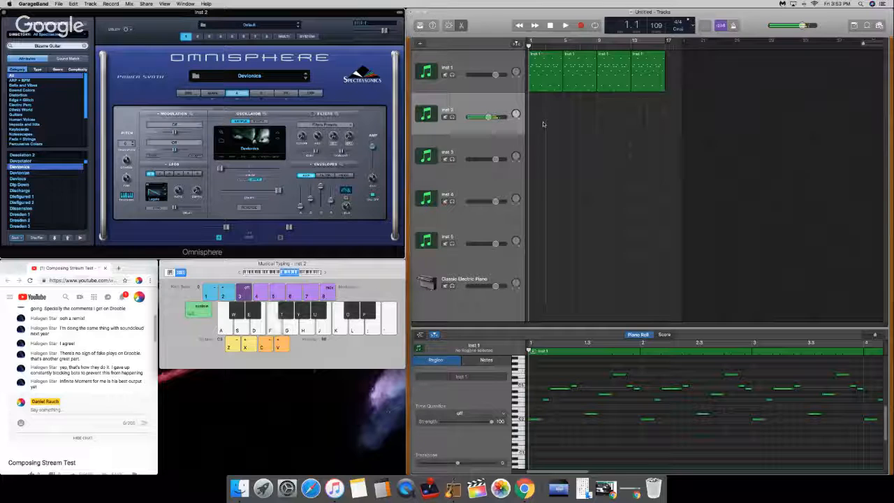
{"action": "key", "text": "z"}
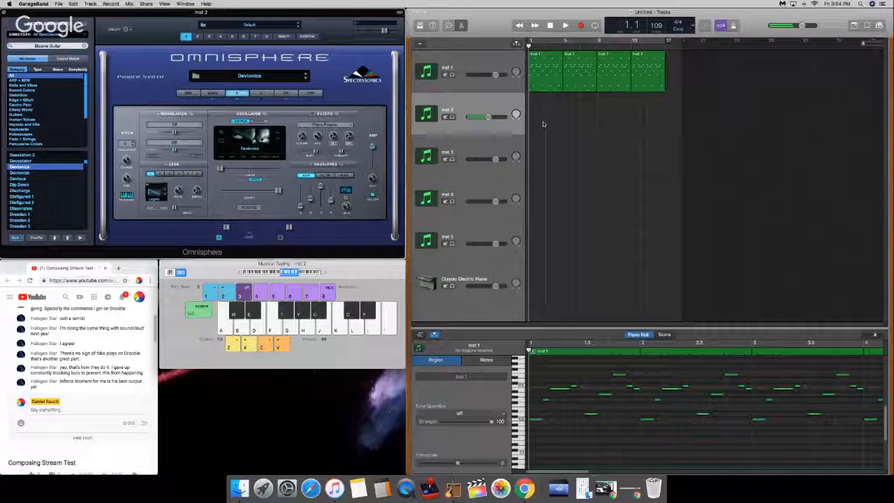
Step: Rehearse a simple low C and repeated G pattern on Inst 2 with the Devionics patch
{"action": "key", "text": "a"}
{"action": "key", "text": "g"}
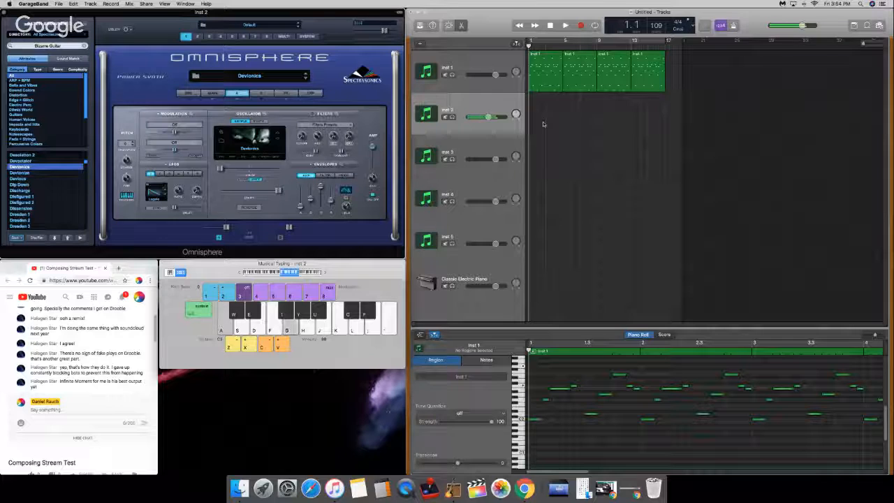
{"action": "key", "text": "a"}
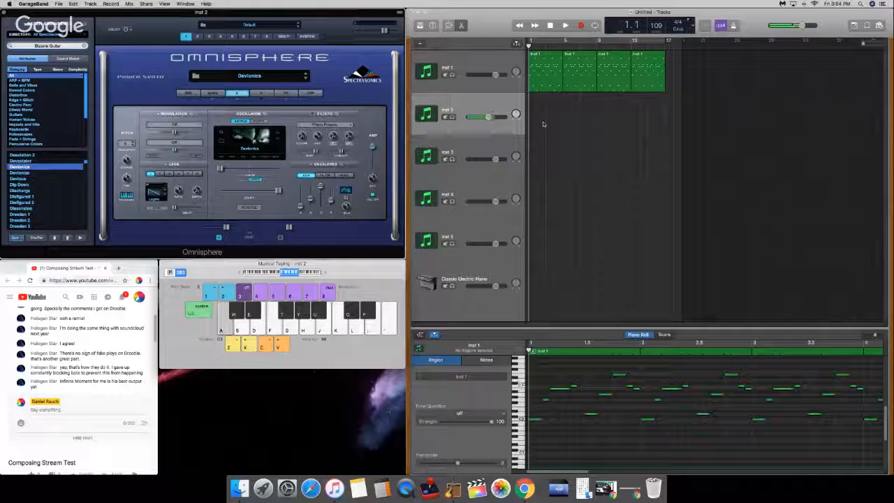
{"action": "key", "text": "g"}
{"action": "key", "text": "g"}
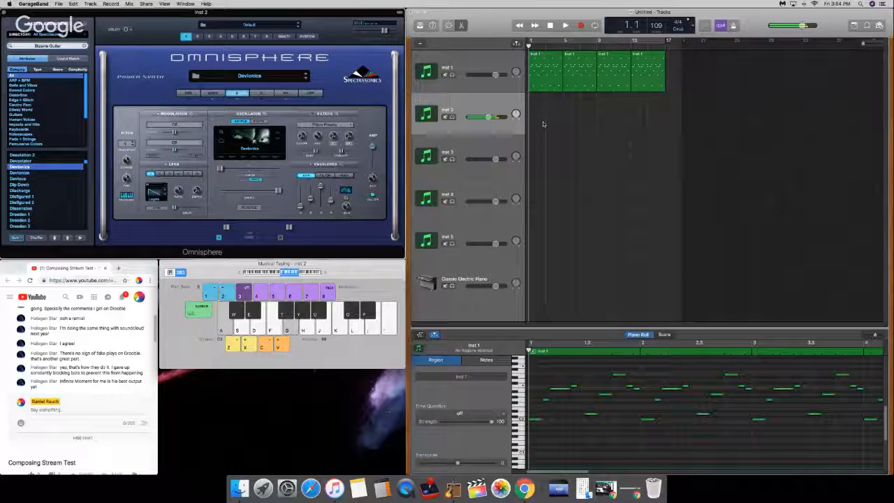
{"action": "key", "text": "g"}
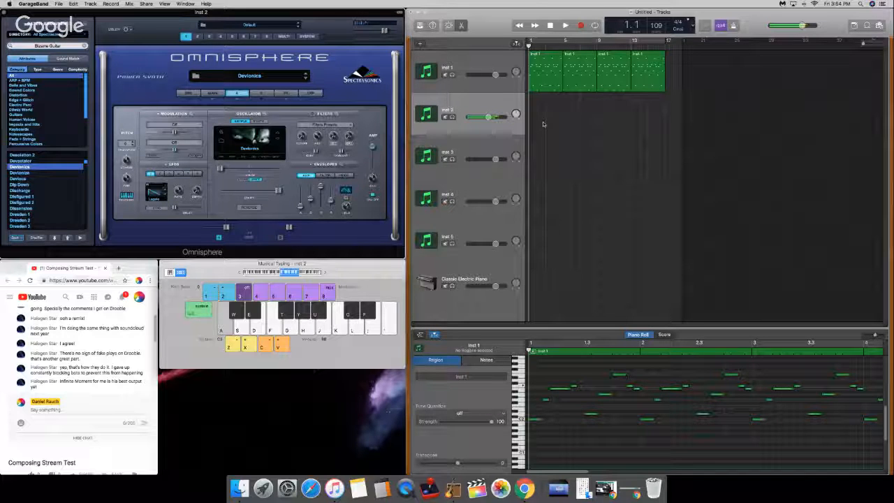
{"action": "key", "text": "g"}
{"action": "key", "text": "g"}
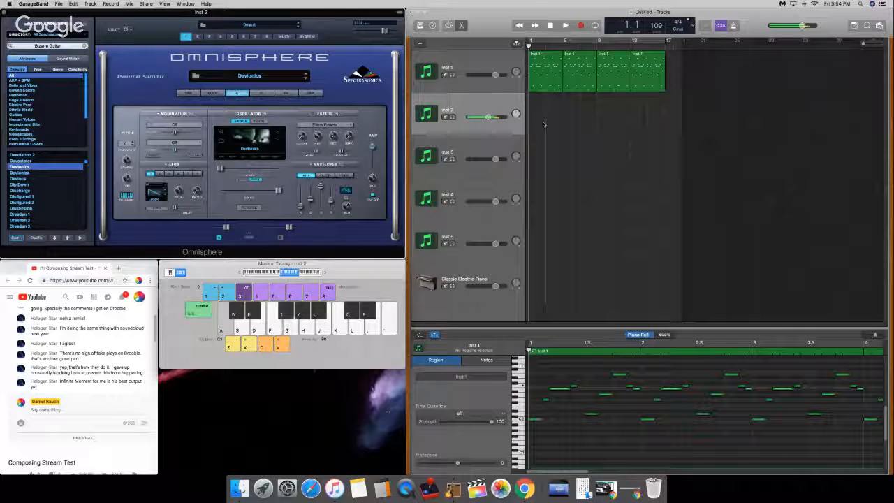
{"action": "key", "text": "g"}
{"action": "key", "text": "g"}
{"action": "key", "text": "g"}
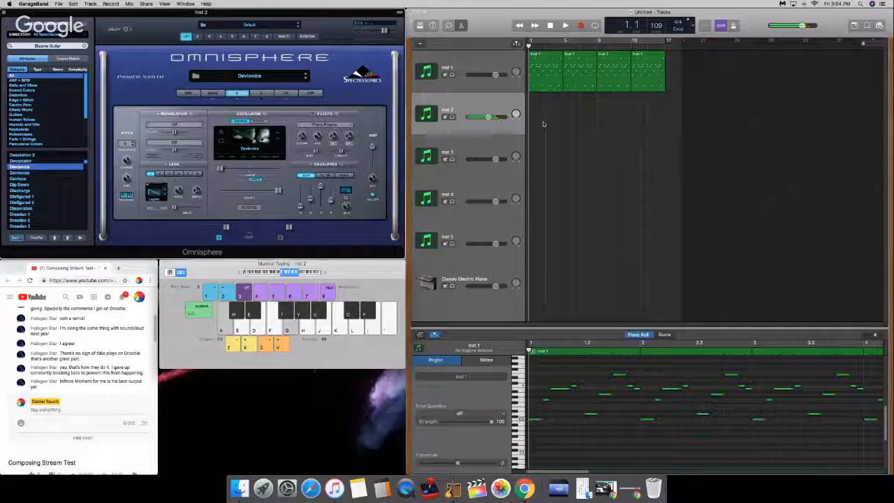
Step: Record an Inst 2 part over Inst 1 from bar 5 to about bar 13: low C with repeated G, then D and A
{"action": "key", "text": "r"}
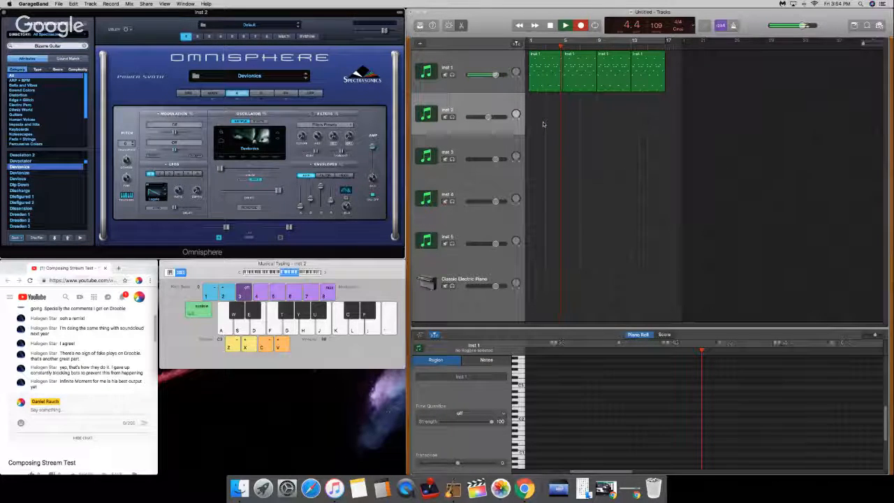
{"action": "key", "text": "a"}
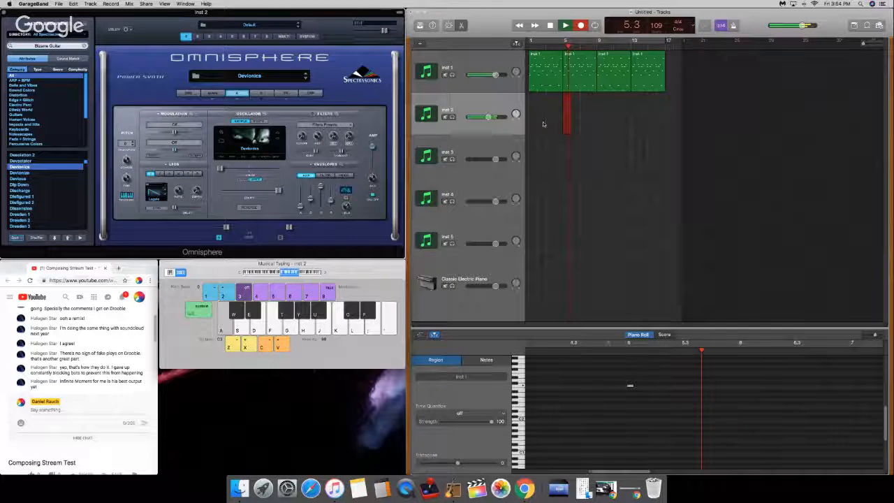
{"action": "key", "text": "g"}
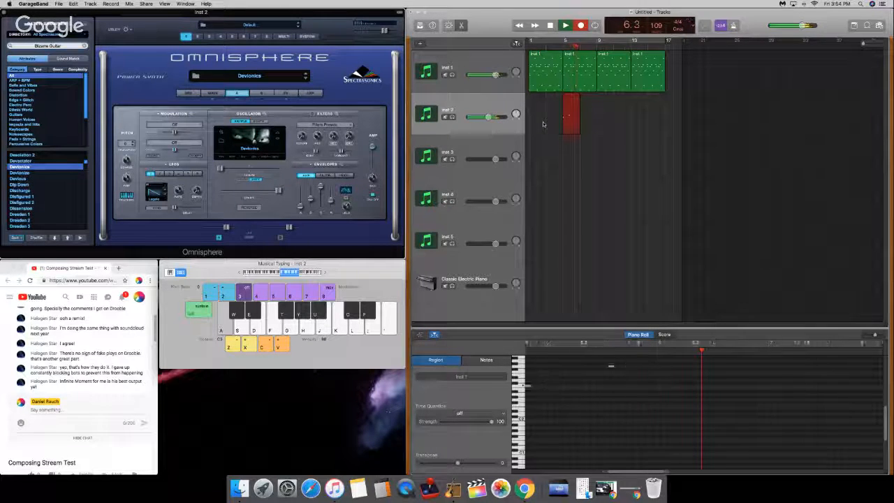
{"action": "key", "text": "g"}
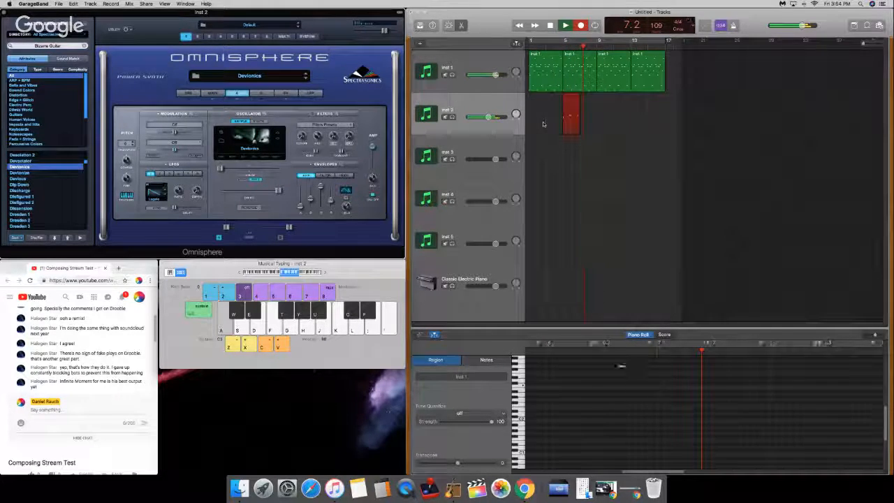
{"action": "key", "text": "g"}
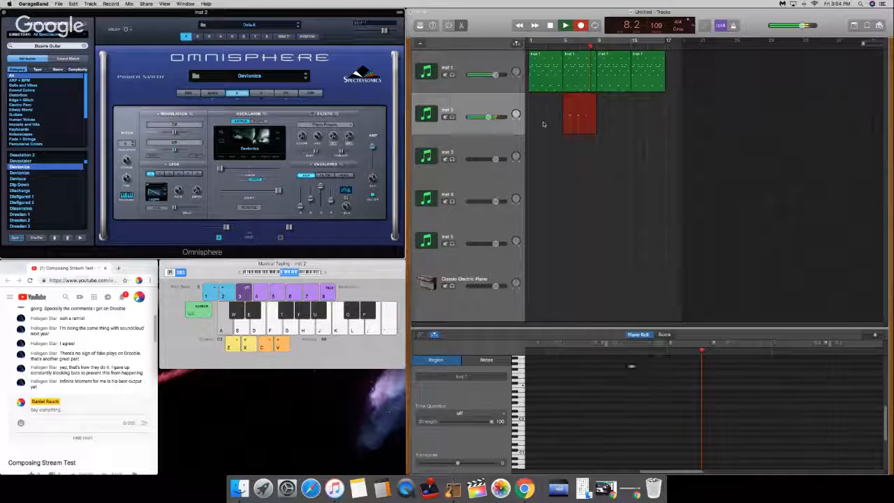
{"action": "key", "text": "g"}
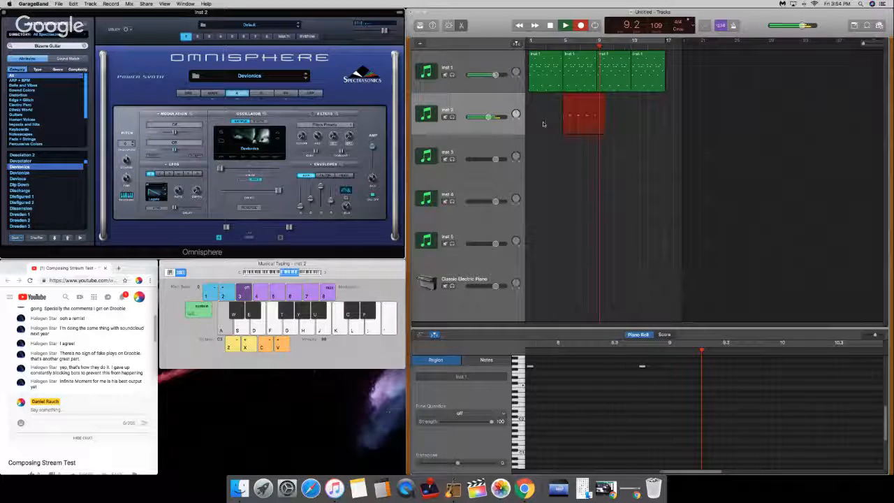
{"action": "key", "text": "g"}
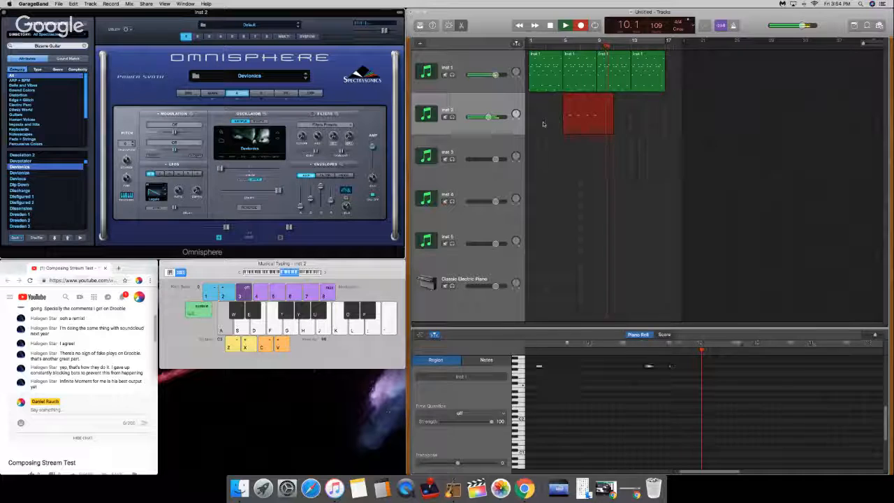
{"action": "key", "text": "g"}
{"action": "key", "text": "s"}
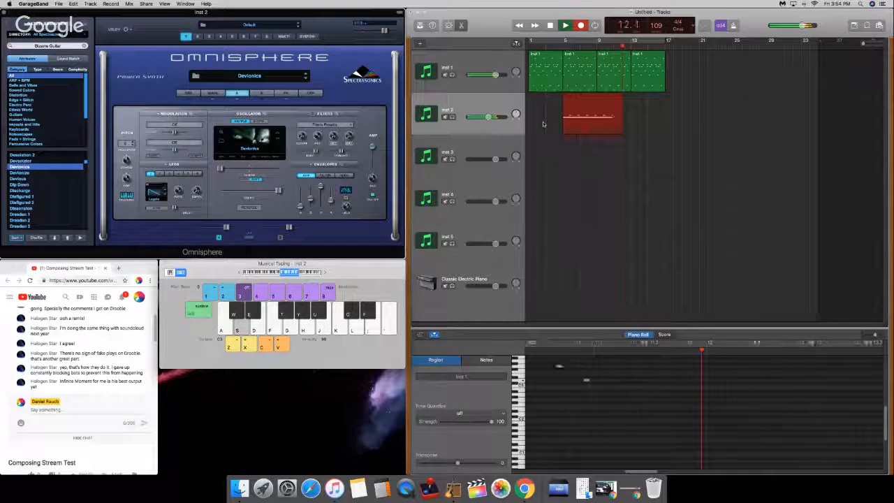
{"action": "key", "text": "h"}
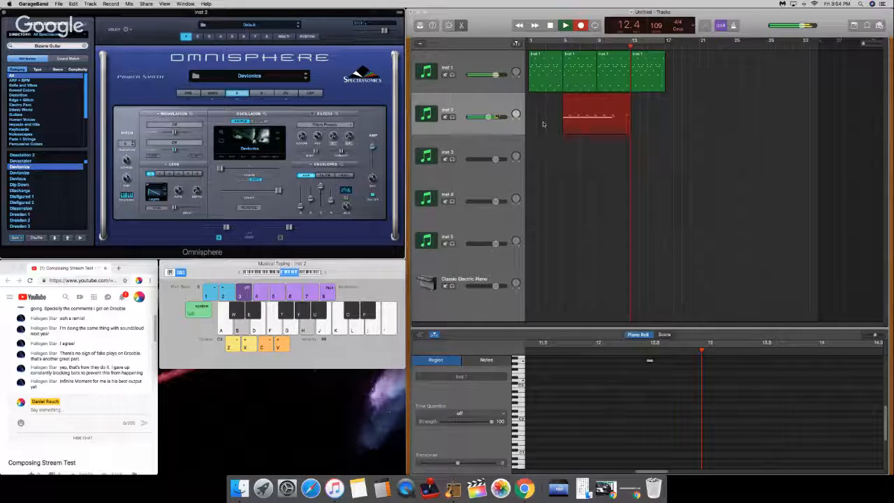
{"action": "key", "text": "a"}
{"action": "key", "text": "space"}
Step: Move the recorded Inst 2 region to start at bar 1 and return the playhead to the beginning
{"action": "left_click_drag", "start_coordinate": [573, 118], "coordinate": [539, 116]}
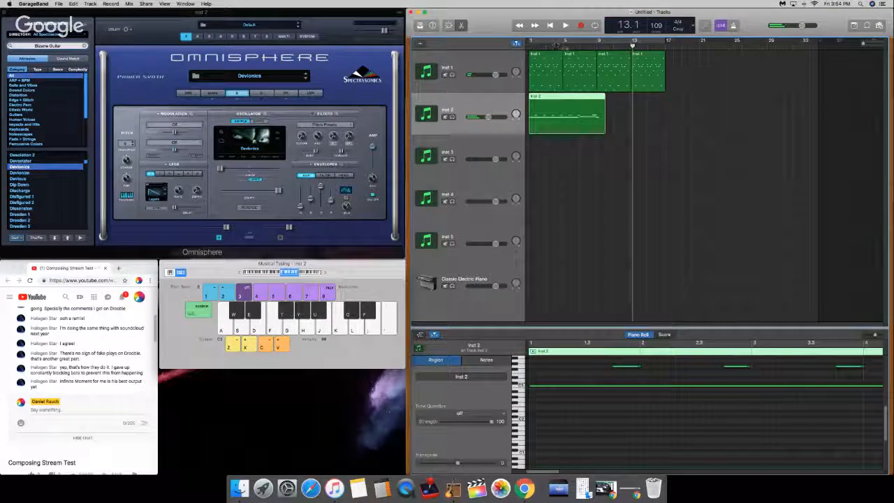
{"action": "key", "text": "Return"}
{"action": "key", "text": "space"}
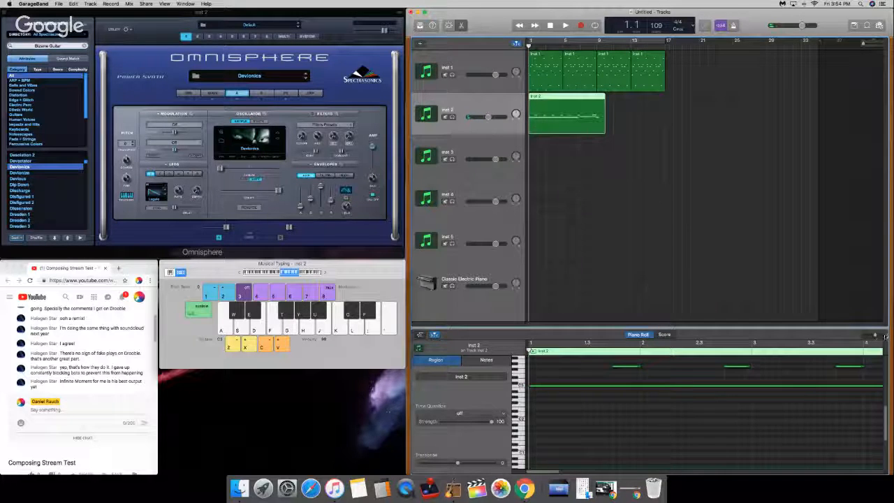
Step: Delete the stray last note of the Inst 2 region and quantize all remaining notes to 1/16 Note
{"action": "left_click_drag", "start_coordinate": [875, 335], "coordinate": [870, 335]}
{"action": "scroll", "coordinate": [739, 420], "scroll_direction": "up", "scroll_amount": 5}
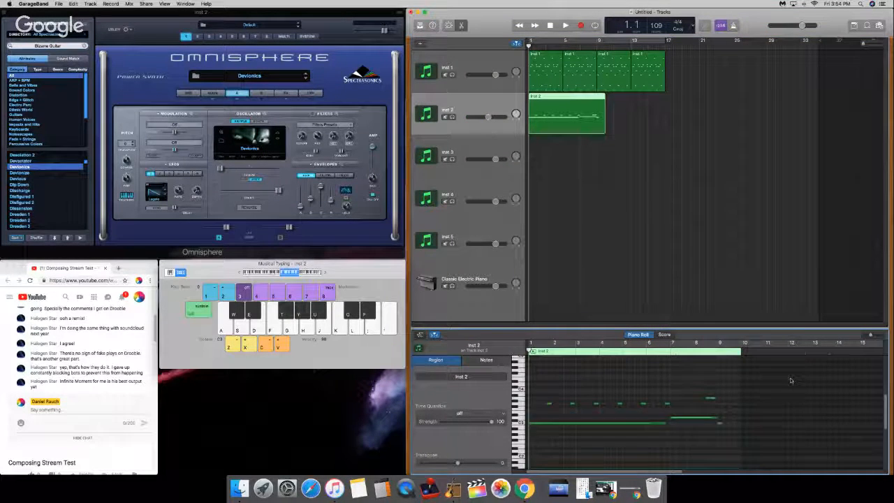
{"action": "left_click", "coordinate": [720, 443]}
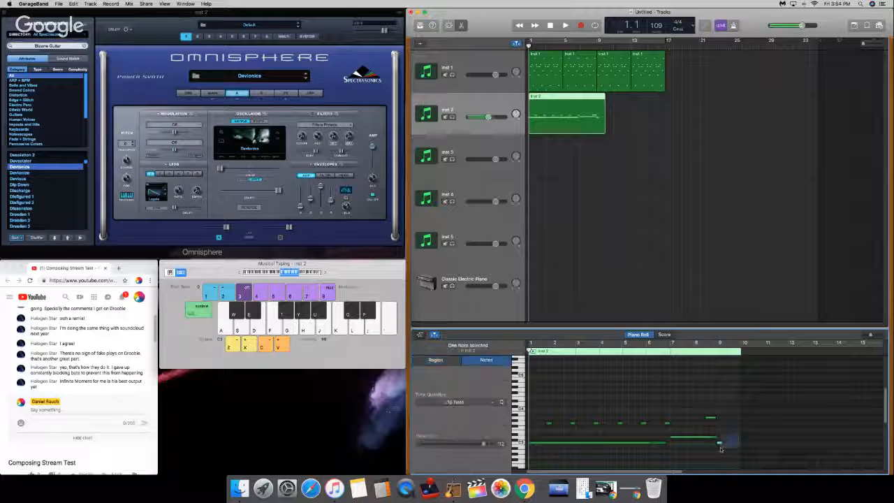
{"action": "key", "text": "Delete"}
{"action": "left_click_drag", "start_coordinate": [728, 402], "coordinate": [513, 464]}
{"action": "left_click", "coordinate": [465, 402]}
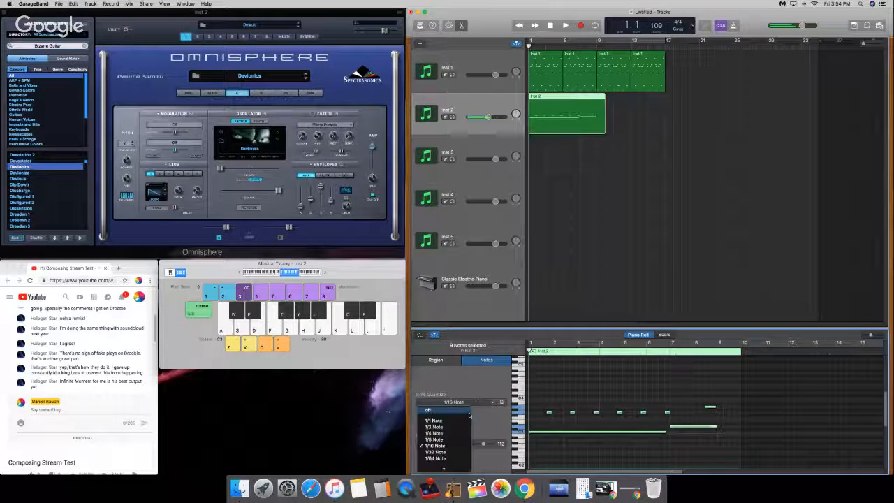
{"action": "left_click", "coordinate": [455, 419]}
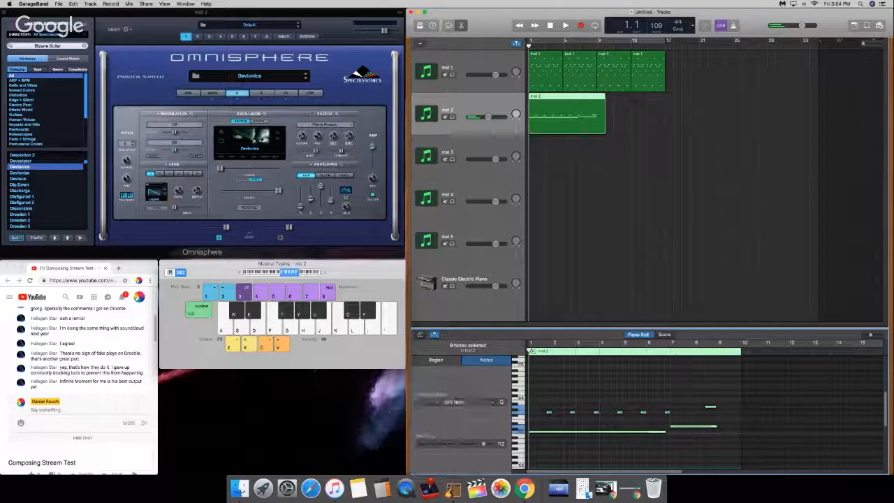
Step: Fine-tune the short repeated notes of the Inst 2 region one by one and raise the system volume
{"action": "left_click", "coordinate": [551, 412]}
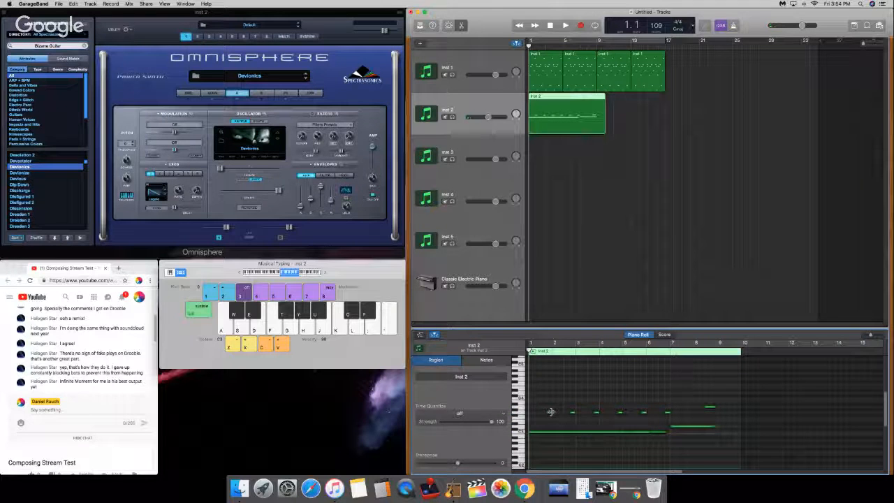
{"action": "left_click", "coordinate": [551, 412]}
{"action": "left_click", "coordinate": [560, 401]}
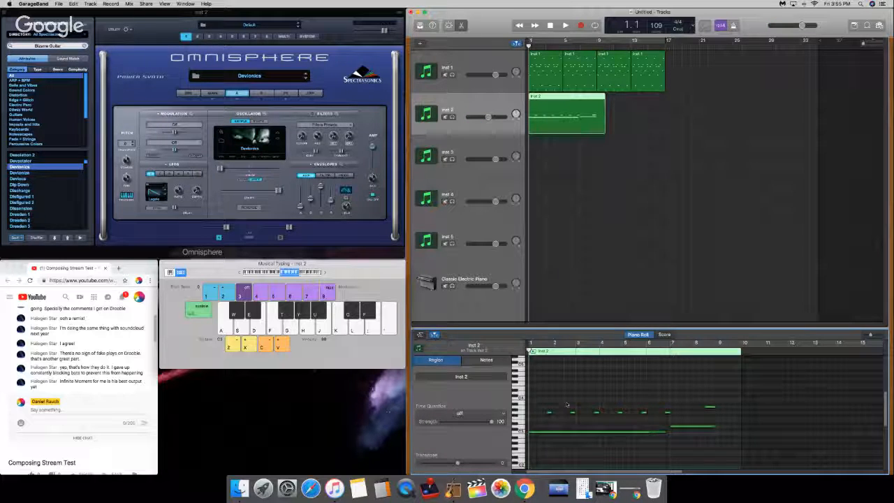
{"action": "left_click", "coordinate": [575, 413]}
{"action": "left_click_drag", "start_coordinate": [574, 412], "coordinate": [599, 413]}
{"action": "left_click", "coordinate": [598, 413]}
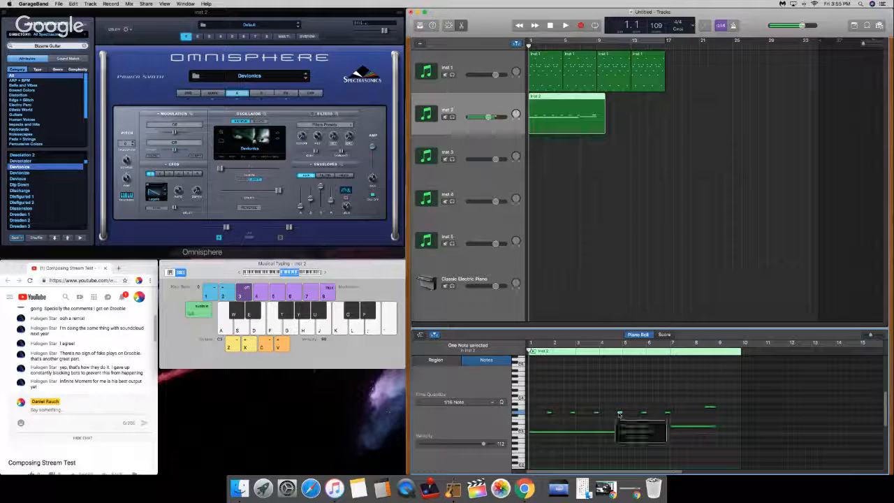
{"action": "left_click", "coordinate": [620, 413]}
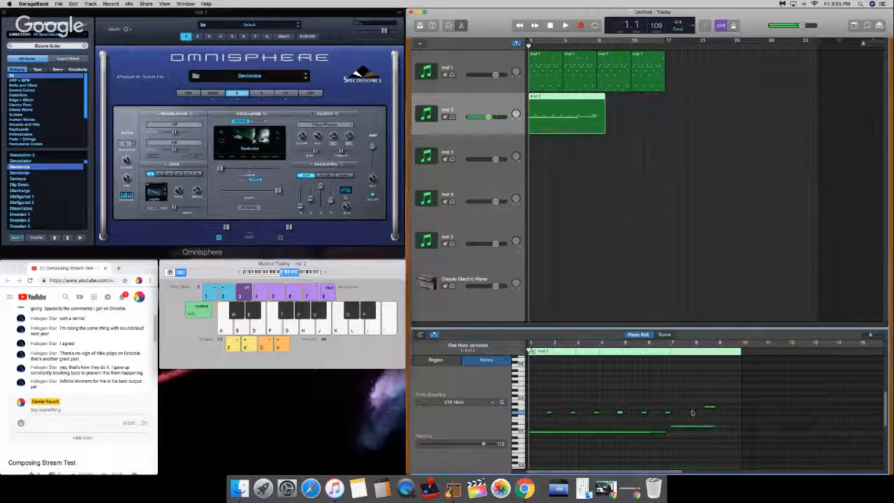
{"action": "key", "text": "XF86AudioRaiseVolume"}
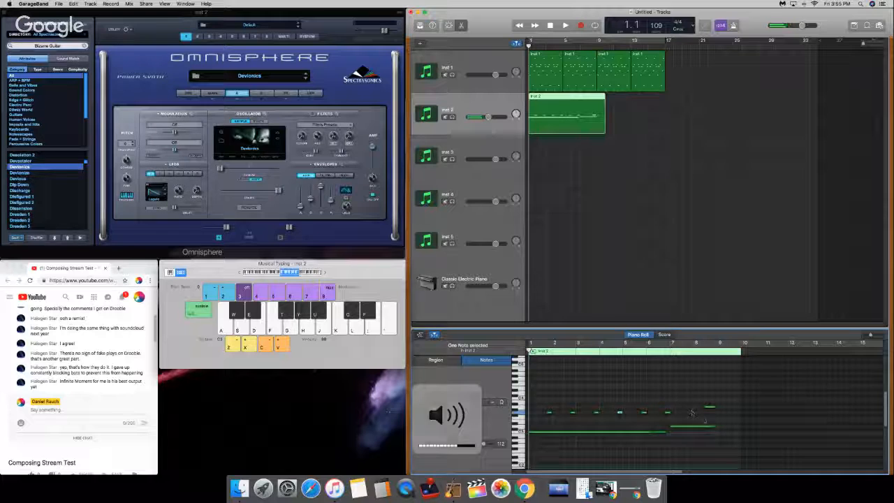
{"action": "left_click", "coordinate": [644, 413]}
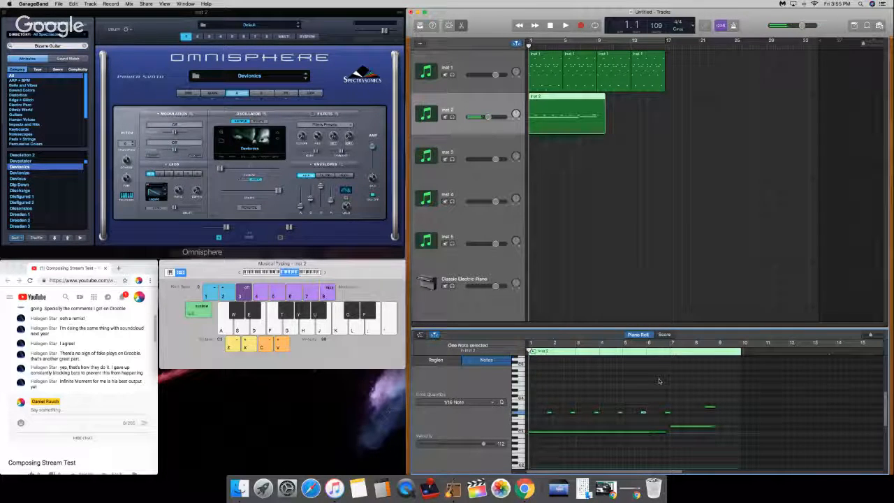
Step: Extend the long low note of the Inst 2 region to bar 7 and adjust the last two notes to end at bar 9
{"action": "left_click_drag", "start_coordinate": [668, 413], "coordinate": [668, 431]}
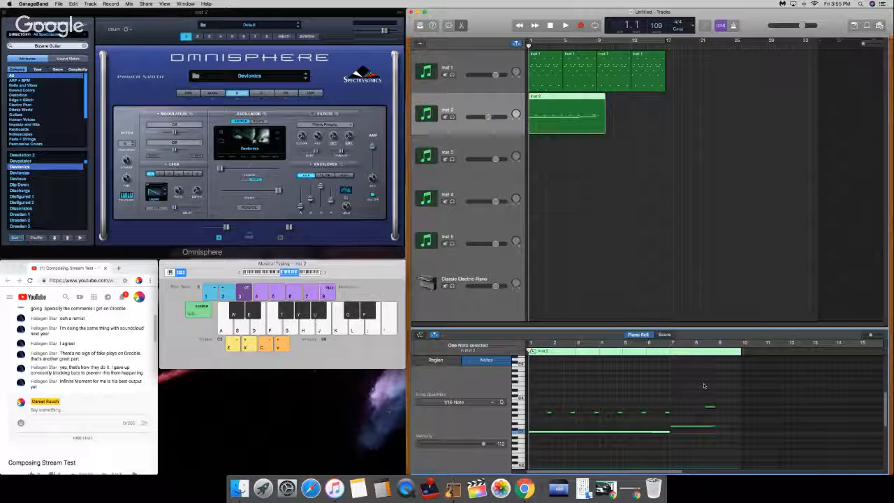
{"action": "left_click", "coordinate": [717, 426]}
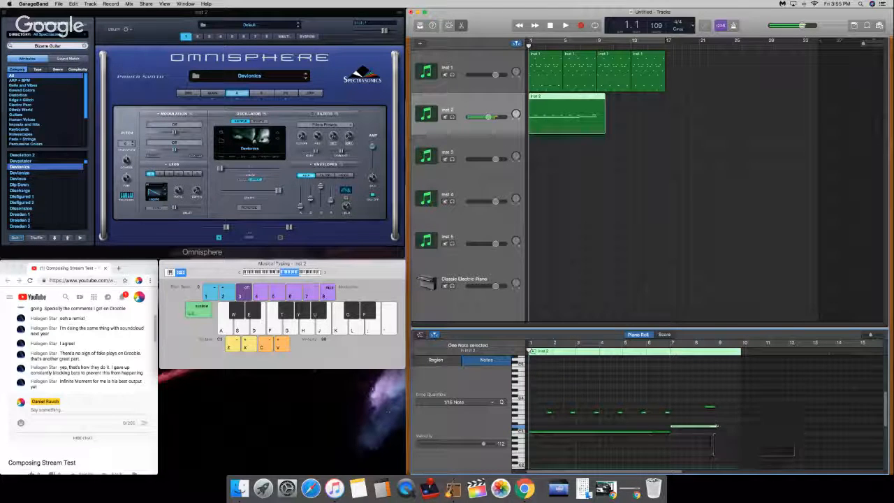
{"action": "left_click_drag", "start_coordinate": [714, 408], "coordinate": [717, 408]}
{"action": "left_click", "coordinate": [709, 426]}
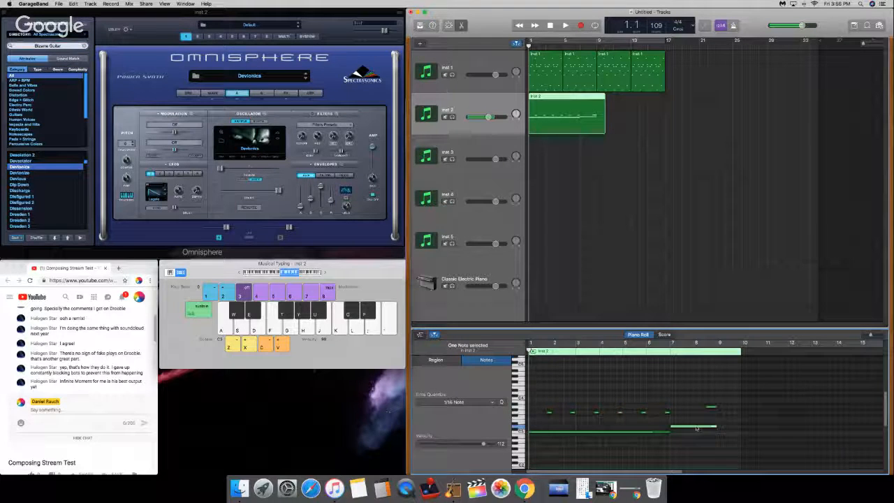
{"action": "left_click_drag", "start_coordinate": [669, 432], "coordinate": [670, 432]}
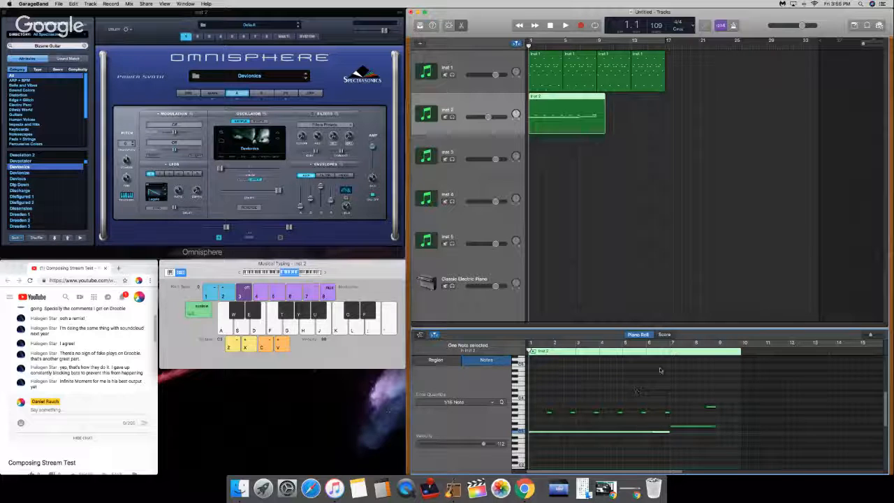
Step: Shorten the Inst 2 region to end at bar 9, paste a copy from bar 9 to 17, and return to the beginning
{"action": "left_click", "coordinate": [718, 348]}
{"action": "left_click", "coordinate": [599, 120]}
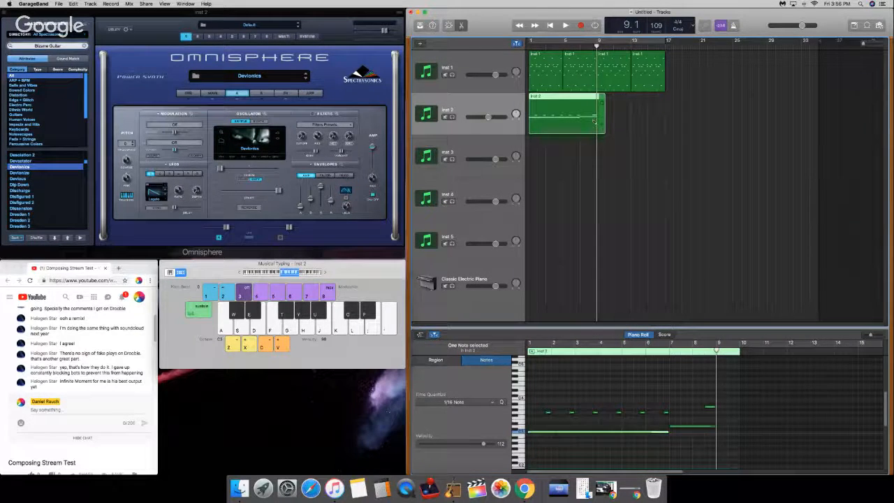
{"action": "key", "text": "super+v"}
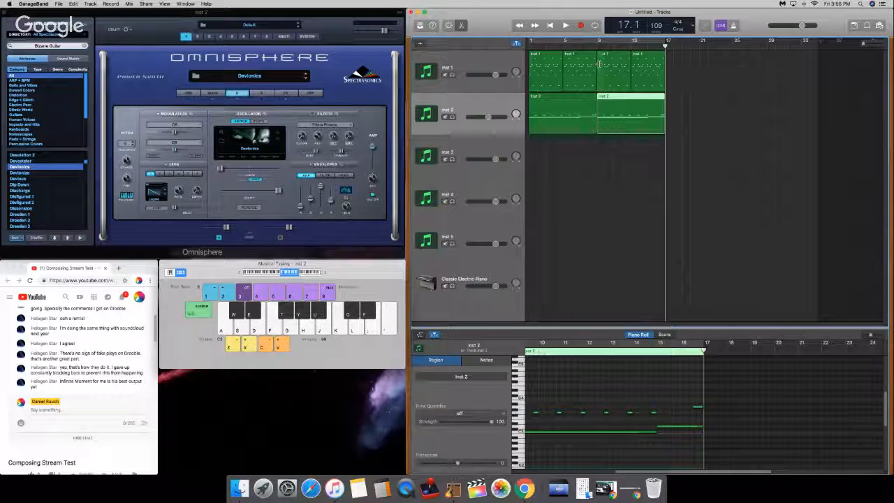
{"action": "key", "text": "Return"}
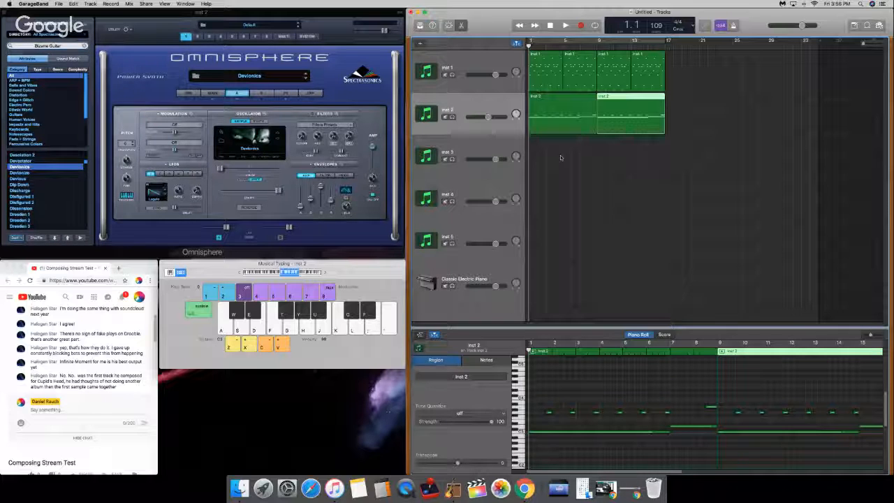
Step: Select the Inst 1 track and show the layer A settings of its Psyche Rhodes patch
{"action": "left_click", "coordinate": [714, 428]}
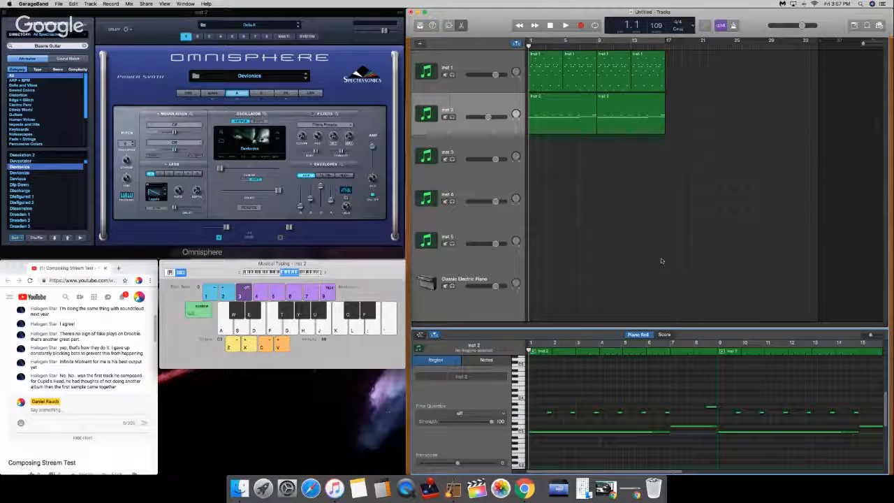
{"action": "left_click", "coordinate": [467, 67]}
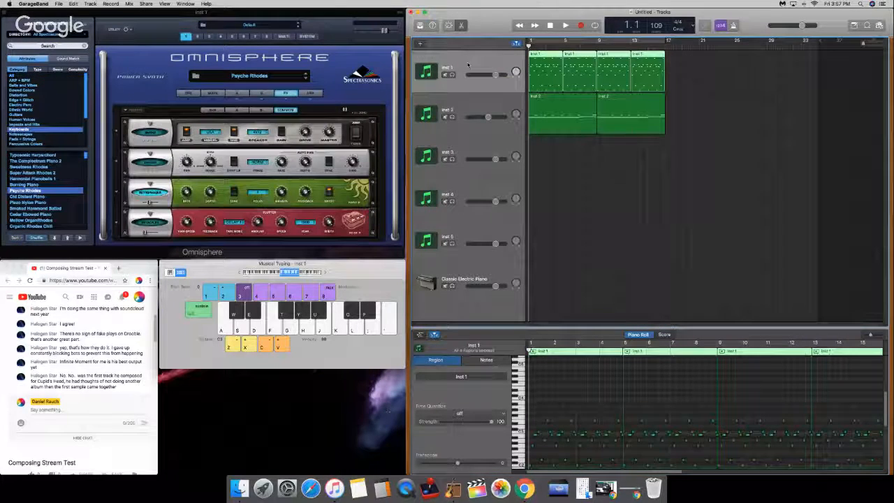
{"action": "left_click", "coordinate": [239, 93]}
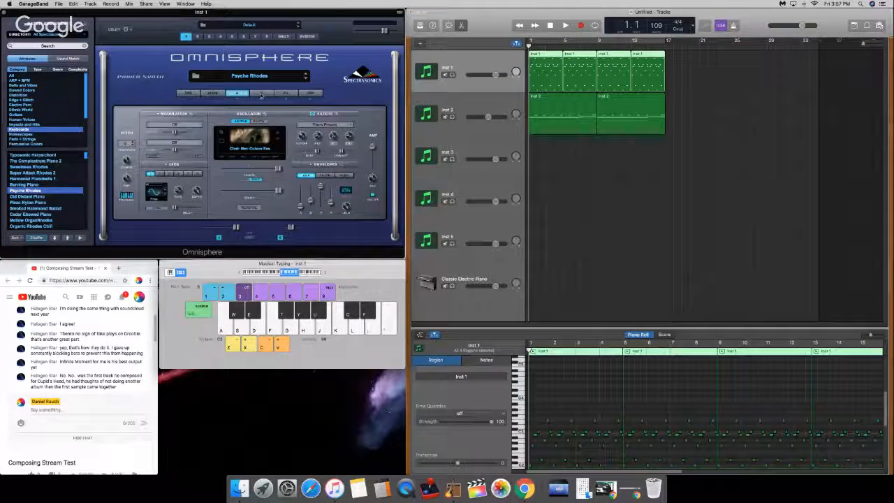
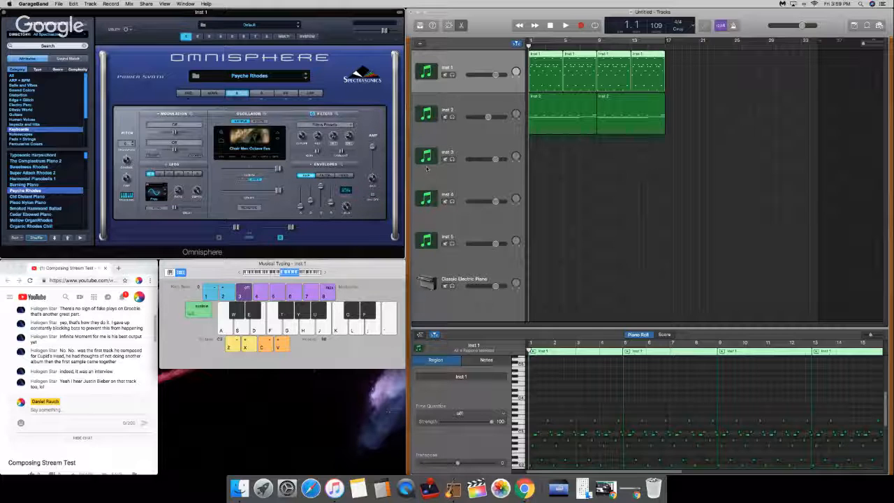
Step: Solo the Inst 1 track, audition its opening bars while raising the system volume, and return to the beginning
{"action": "left_click", "coordinate": [452, 74]}
{"action": "key", "text": "space"}
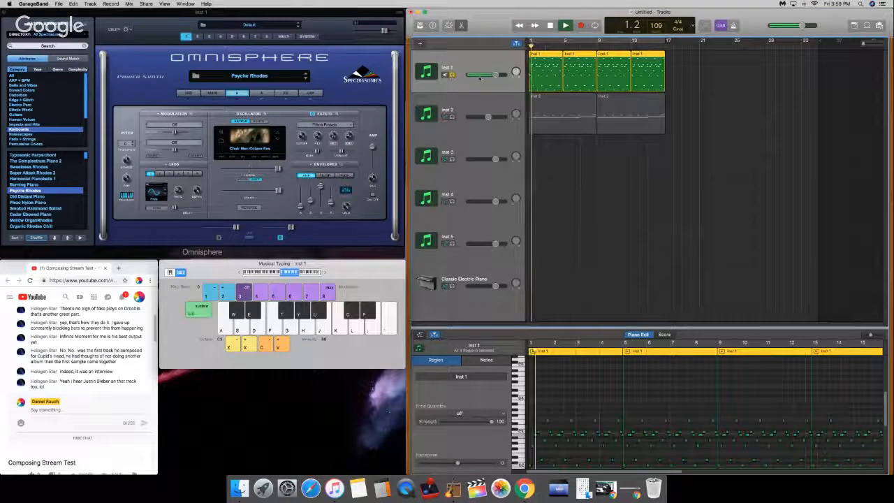
{"action": "key", "text": "XF86AudioRaiseVolume"}
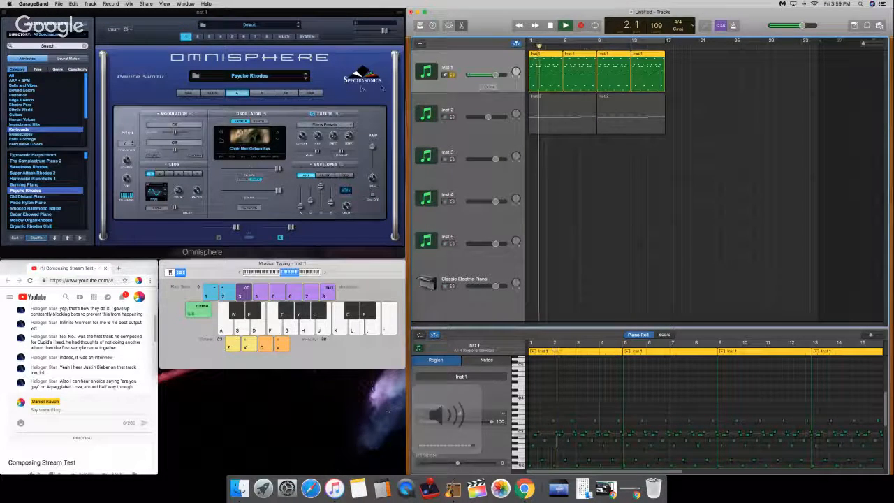
{"action": "key", "text": "space"}
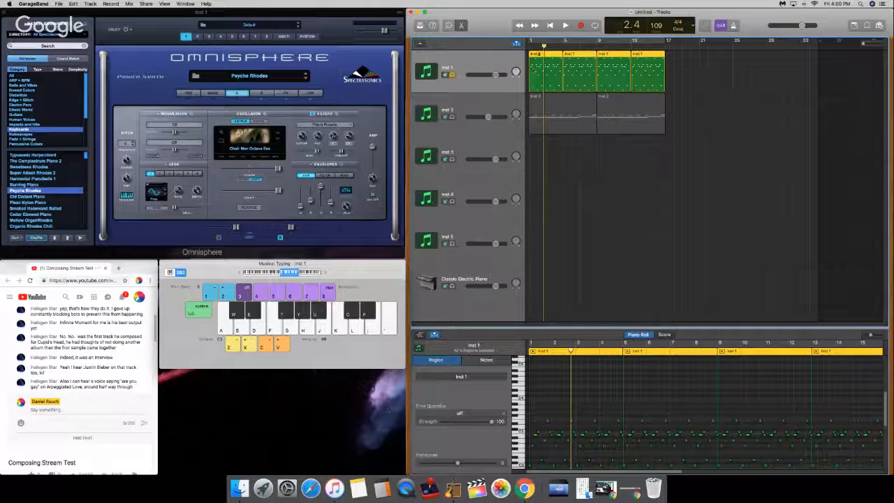
{"action": "key", "text": "Return"}
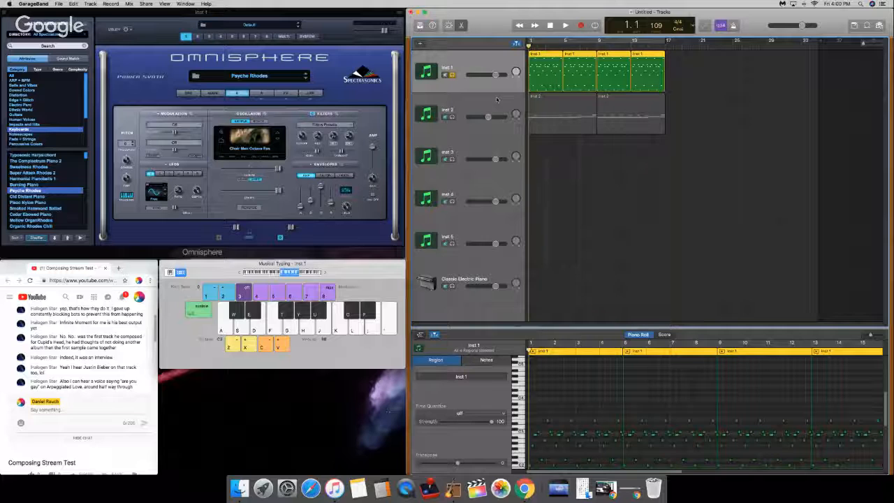
Step: Turn off the solo on Inst 1 and play the opening bar with both tracks
{"action": "left_click", "coordinate": [453, 118]}
{"action": "left_click", "coordinate": [453, 117]}
{"action": "left_click", "coordinate": [452, 76]}
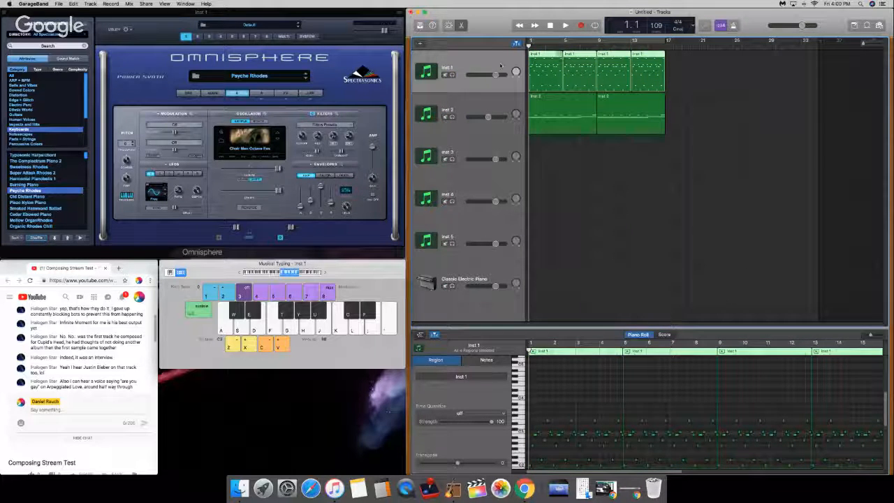
{"action": "key", "text": "space"}
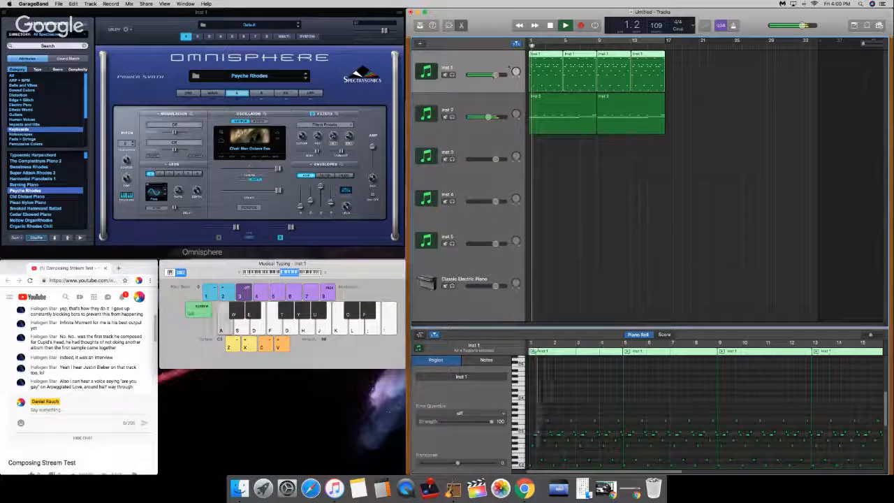
{"action": "key", "text": "space"}
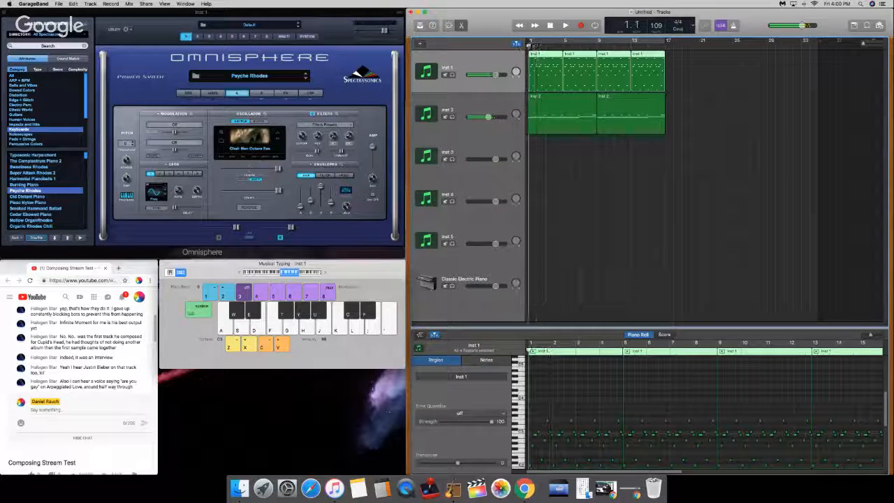
Step: Examine the layer B, arpeggiator and effects settings of the Psyche Rhodes patch while playing the opening bars
{"action": "left_click", "coordinate": [263, 94]}
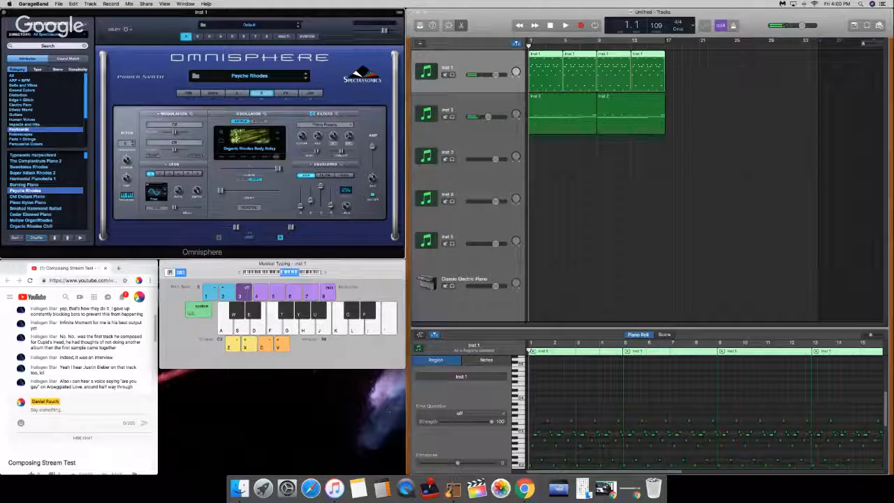
{"action": "key", "text": "space"}
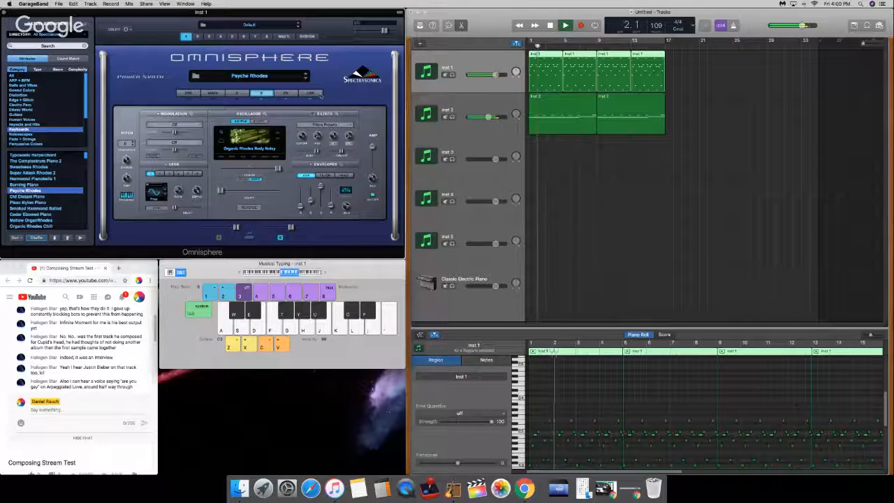
{"action": "key", "text": "space"}
{"action": "left_click", "coordinate": [310, 93]}
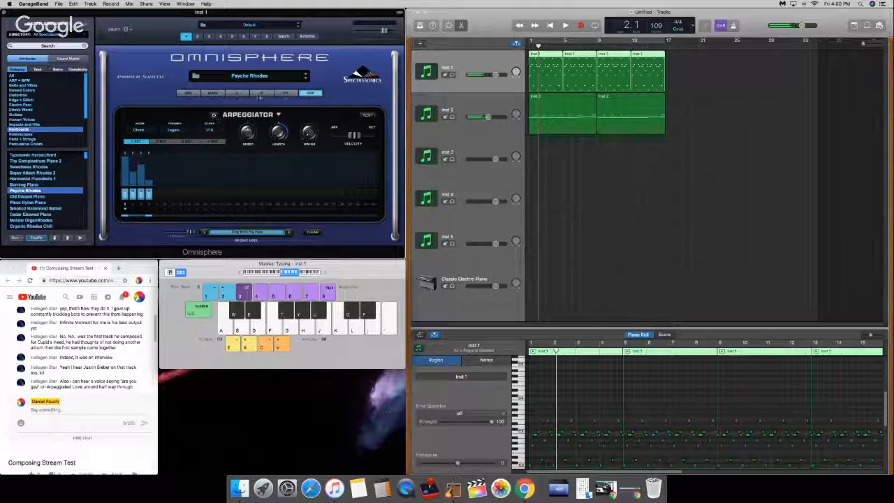
{"action": "left_click", "coordinate": [261, 94]}
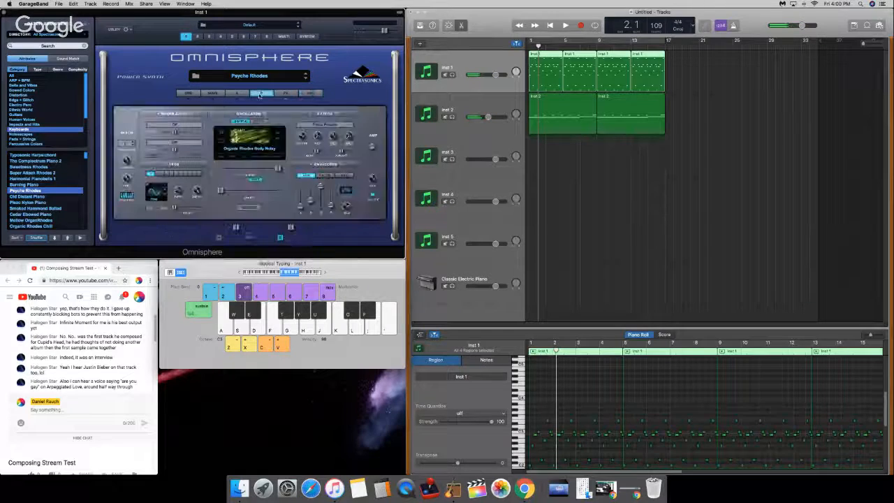
{"action": "left_click", "coordinate": [530, 47]}
{"action": "left_click", "coordinate": [480, 54]}
{"action": "key", "text": "space"}
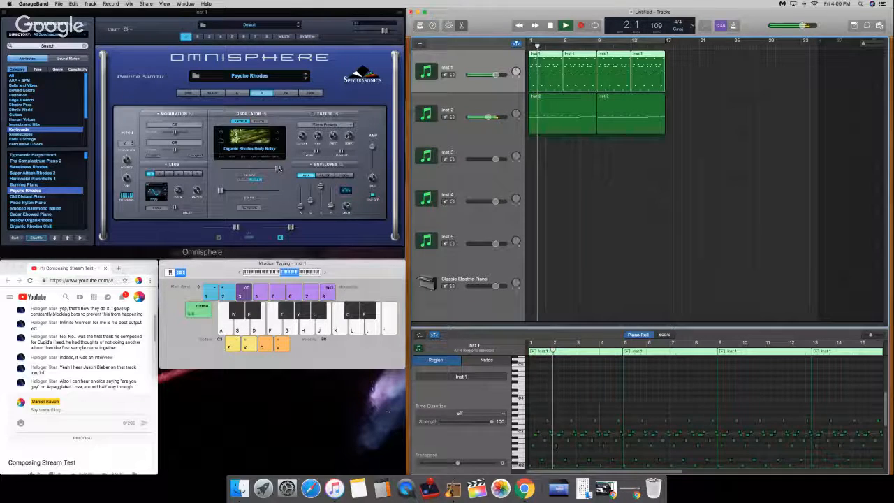
{"action": "left_click", "coordinate": [285, 93]}
{"action": "key", "text": "space"}
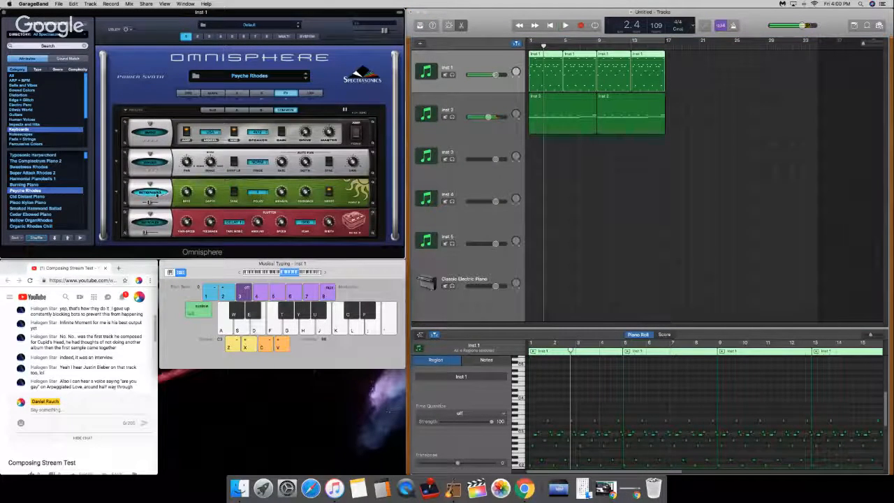
Step: Turn on the arpeggiator of the Psyche Rhodes patch and play the song from the beginning
{"action": "left_click", "coordinate": [310, 93]}
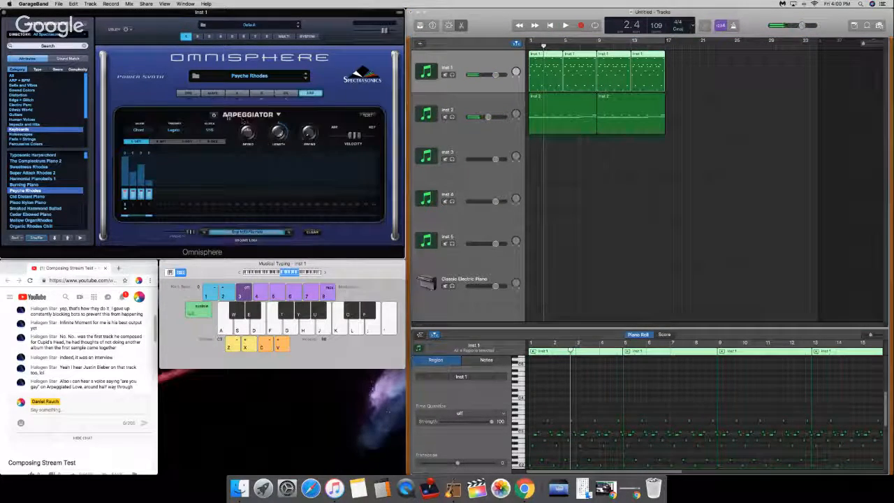
{"action": "left_click", "coordinate": [214, 115]}
{"action": "key", "text": "space"}
{"action": "key", "text": "Return"}
{"action": "left_click", "coordinate": [481, 62]}
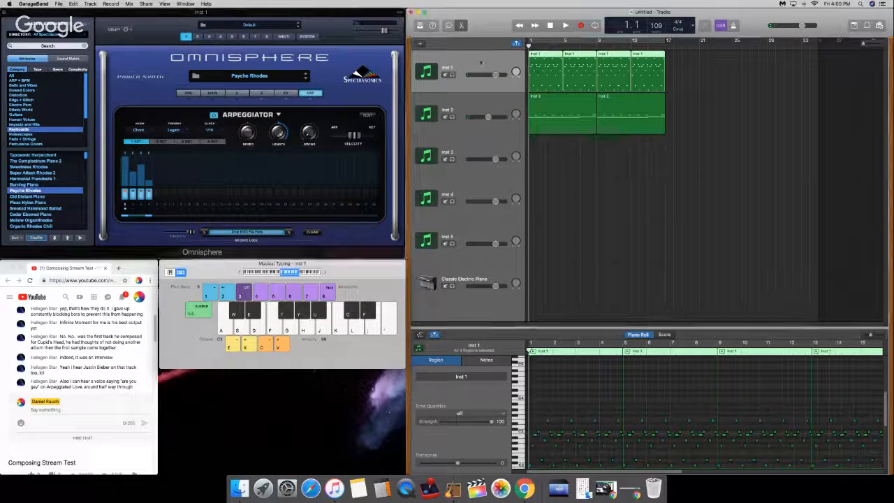
{"action": "key", "text": "space"}
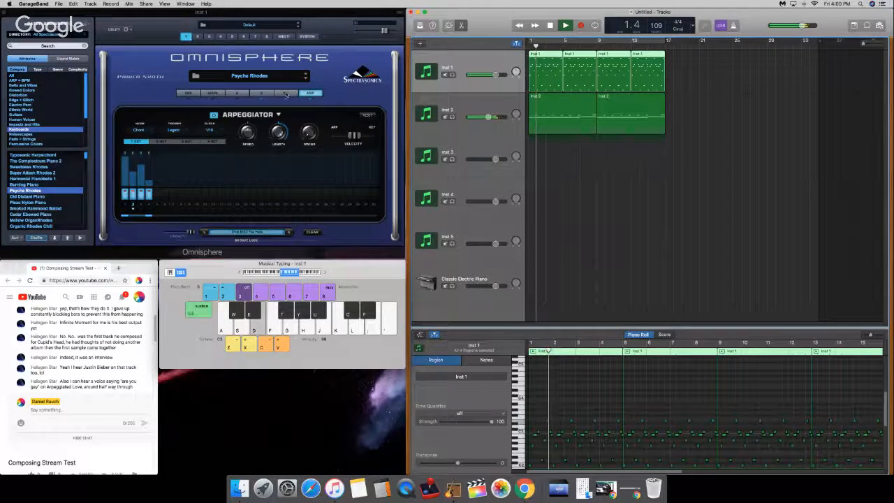
Step: Check the patch's effects and shorten the arpeggiator's note length during playback
{"action": "left_click", "coordinate": [286, 92]}
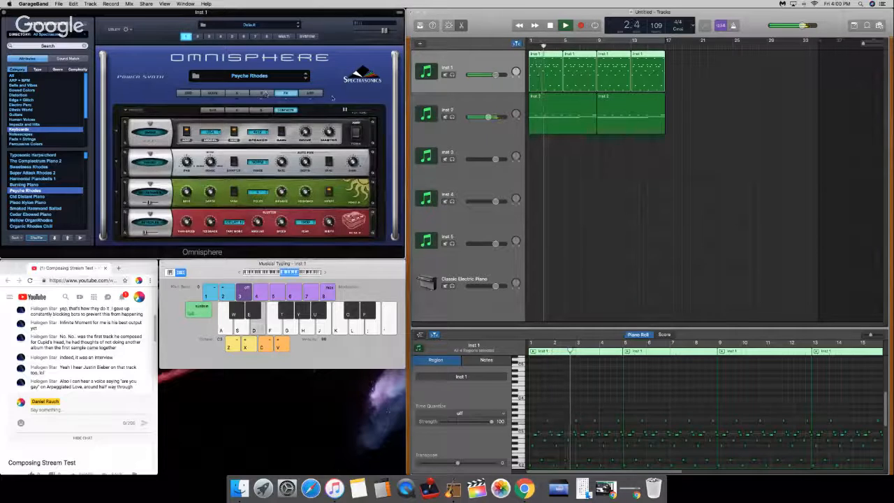
{"action": "left_click", "coordinate": [311, 93]}
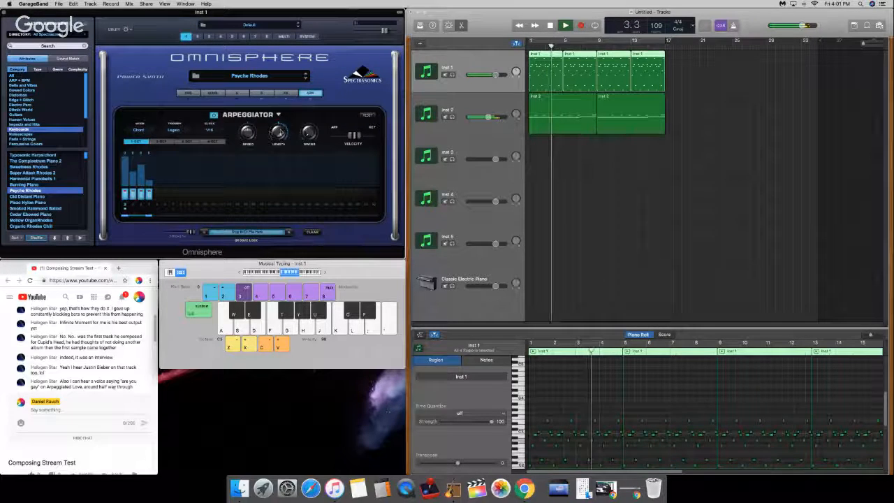
{"action": "left_click_drag", "start_coordinate": [279, 132], "coordinate": [275, 150]}
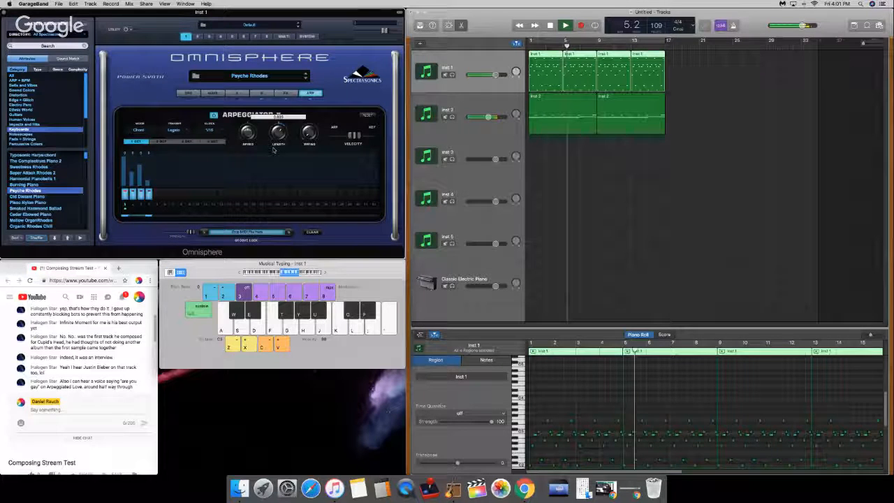
Step: Raise the system volume and slightly lower the volume of the Inst 2 track
{"action": "key", "text": "XF86AudioRaiseVolume"}
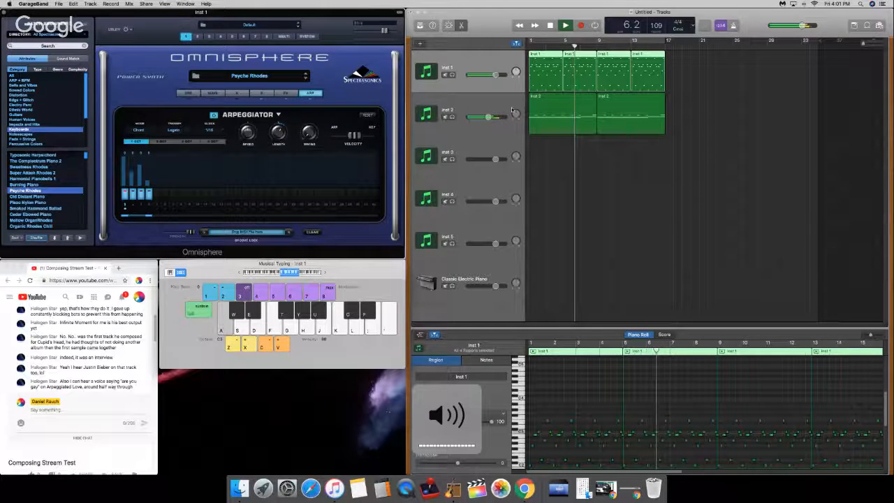
{"action": "left_click_drag", "start_coordinate": [488, 117], "coordinate": [483, 119]}
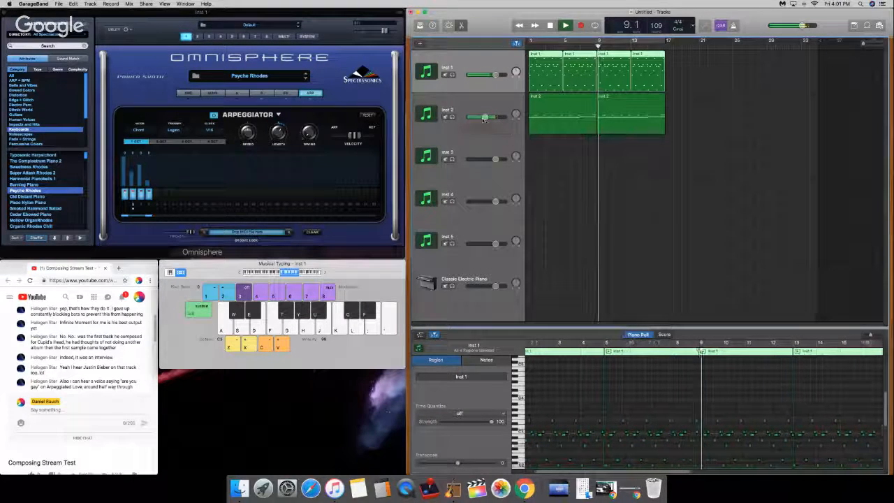
Step: Slightly lengthen the amp envelope release of layer B in the Psyche Rhodes patch
{"action": "left_click", "coordinate": [261, 93]}
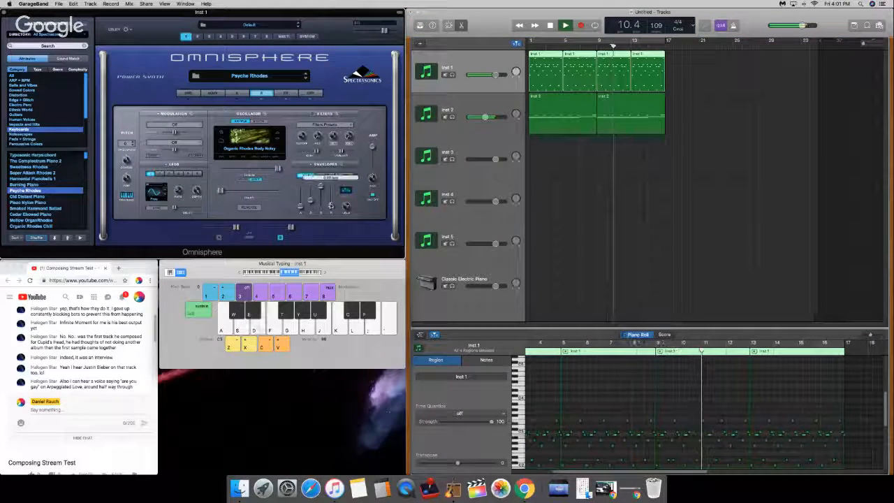
{"action": "left_click_drag", "start_coordinate": [331, 205], "coordinate": [331, 203]}
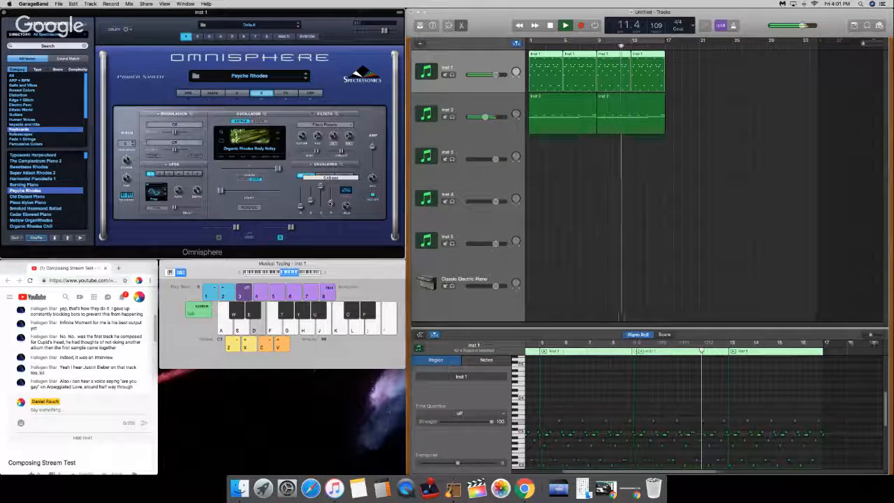
Step: Stop playback on the arpeggiator page, test a note with musical typing, and lower its octave to C2
{"action": "left_click", "coordinate": [311, 93]}
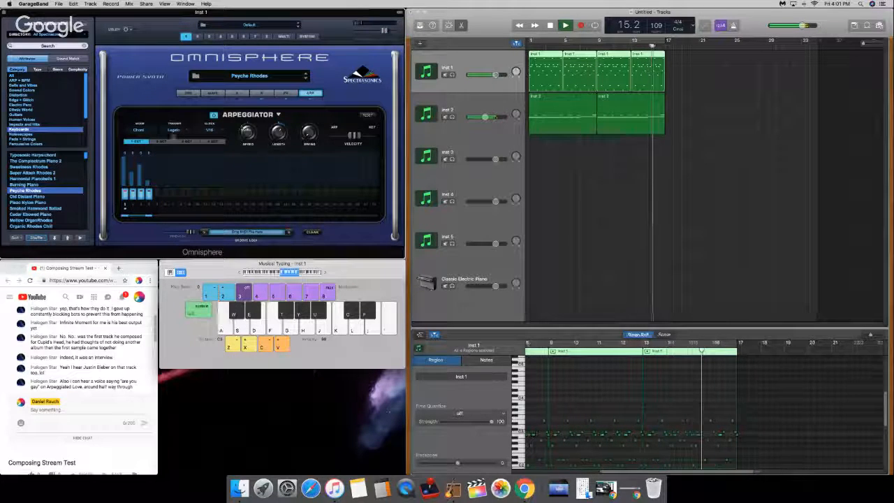
{"action": "key", "text": "space"}
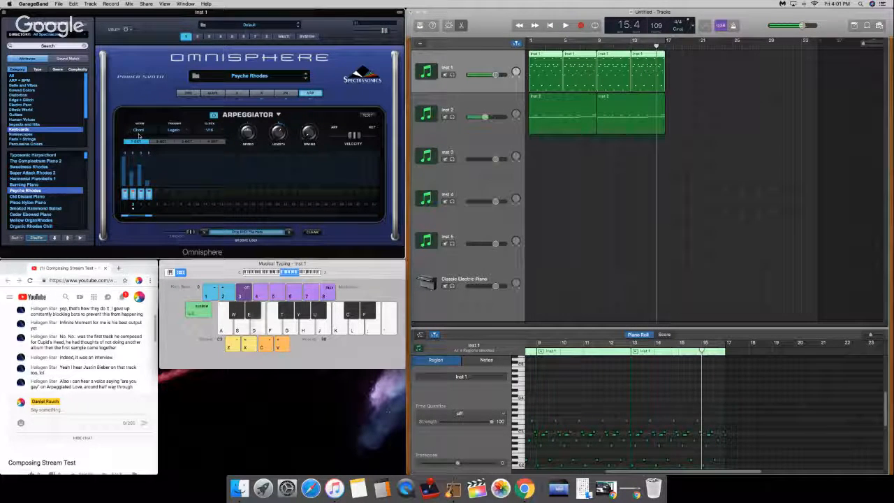
{"action": "key", "text": "g"}
{"action": "key", "text": "x"}
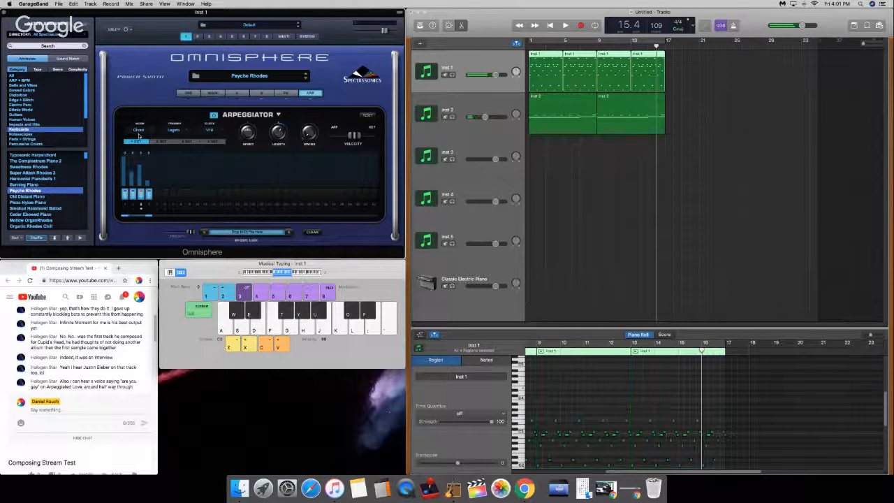
Step: Turn on layer A of the Psyche Rhodes patch and play the opening bar from the beginning
{"action": "left_click", "coordinate": [237, 93]}
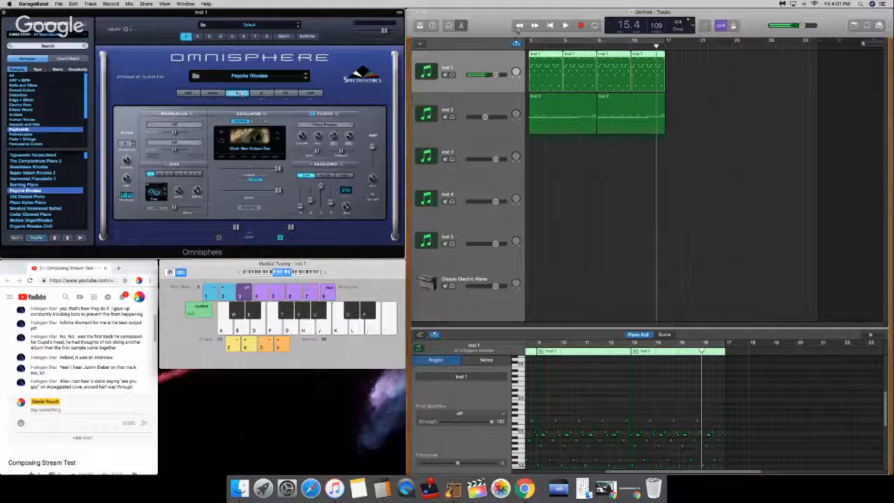
{"action": "left_click_drag", "start_coordinate": [535, 40], "coordinate": [528, 41]}
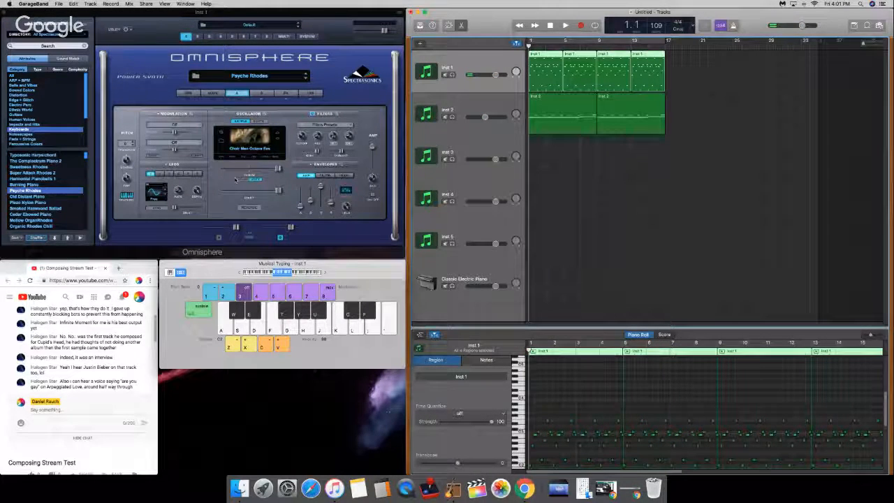
{"action": "left_click", "coordinate": [219, 239]}
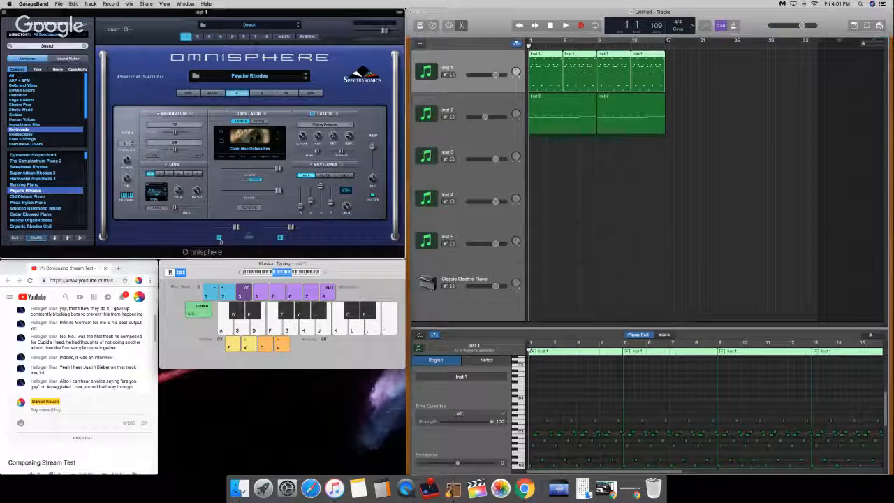
{"action": "key", "text": "space"}
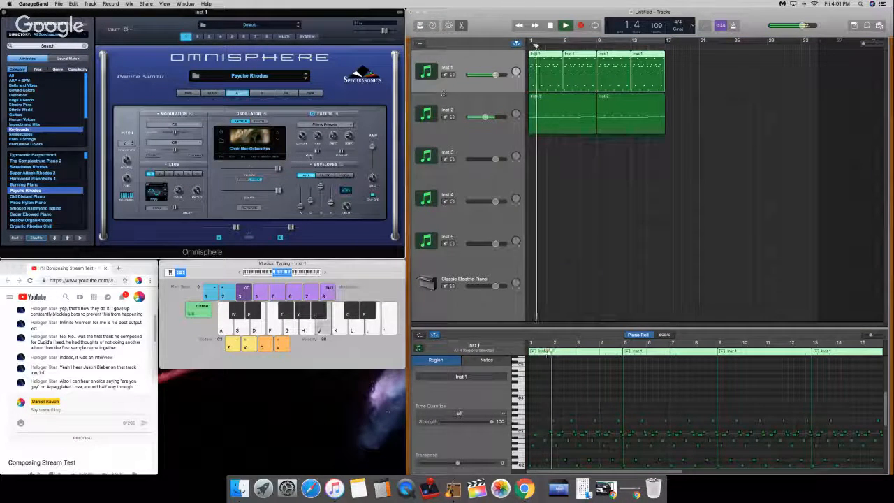
{"action": "key", "text": "space"}
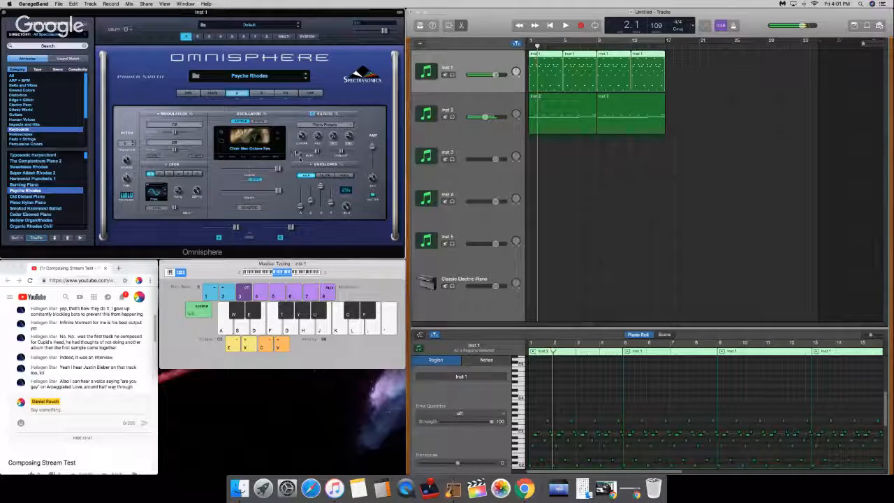
Step: Change the octave setting of layer A and audition the opening bar from the beginning
{"action": "left_click", "coordinate": [127, 144]}
{"action": "left_click", "coordinate": [135, 222]}
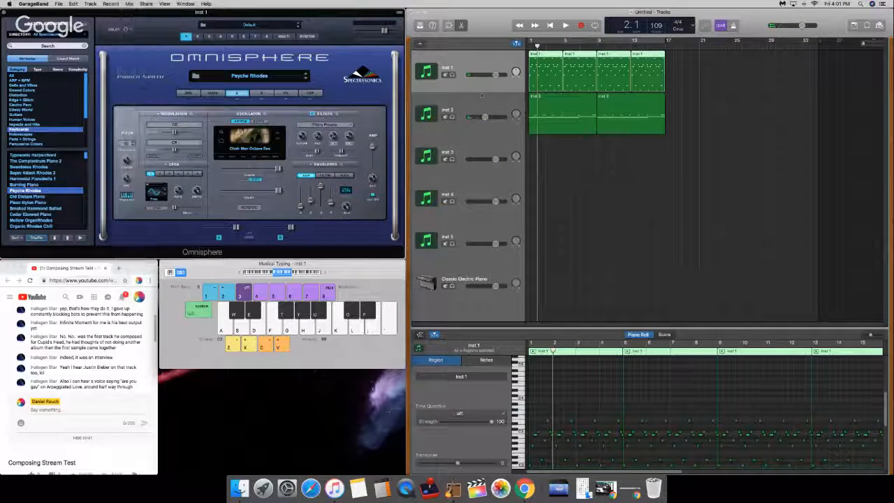
{"action": "left_click", "coordinate": [529, 46]}
{"action": "key", "text": "space"}
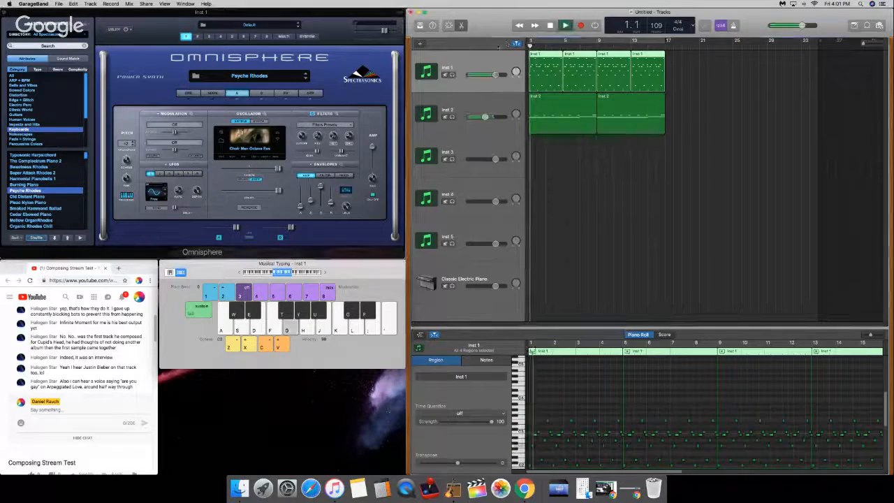
{"action": "key", "text": "space"}
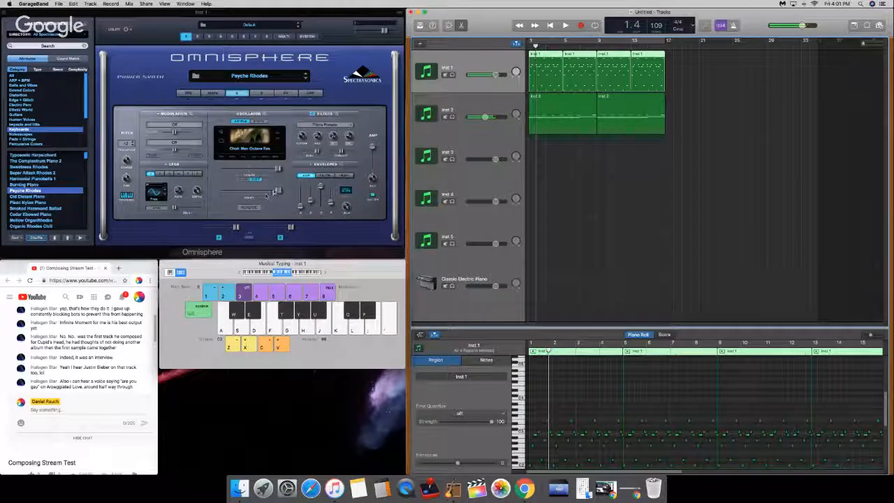
Step: Set layer A's sample start to its minimum and play the song from bar 2
{"action": "left_click_drag", "start_coordinate": [278, 190], "coordinate": [193, 188]}
{"action": "left_click", "coordinate": [540, 47]}
{"action": "key", "text": "space"}
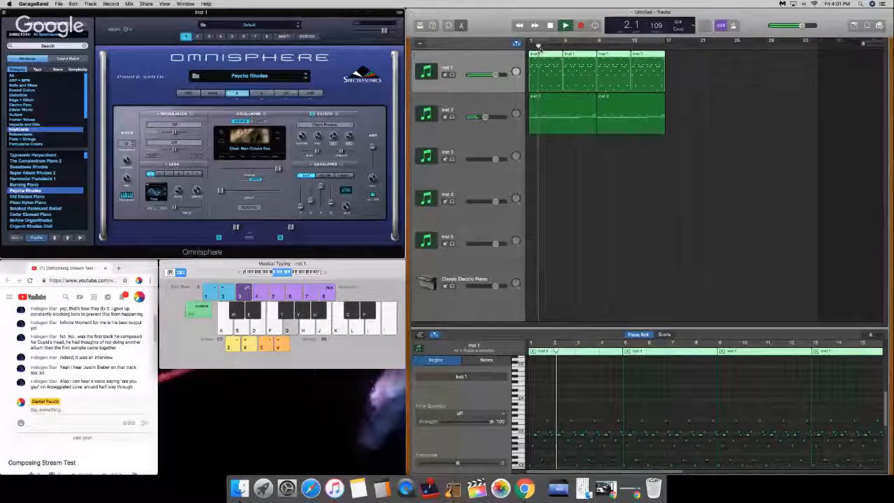
Step: Solo the Inst 1 track with cycle mode on, raise layer A's sample start to roughly mid-range during playback, then stop and end the solo
{"action": "key", "text": "s"}
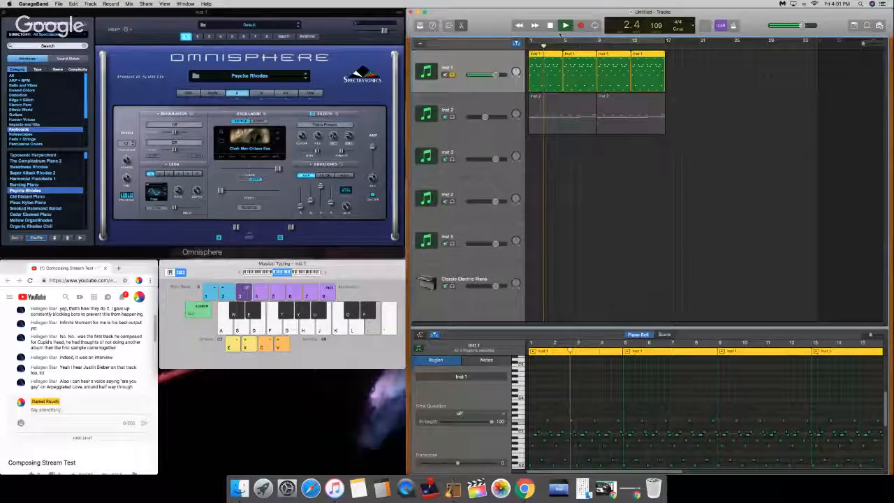
{"action": "left_click", "coordinate": [595, 25]}
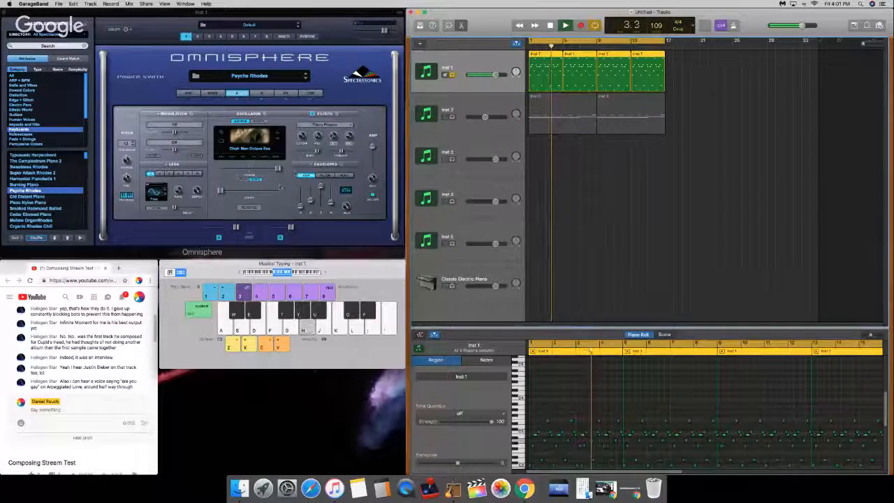
{"action": "left_click_drag", "start_coordinate": [221, 190], "coordinate": [245, 193]}
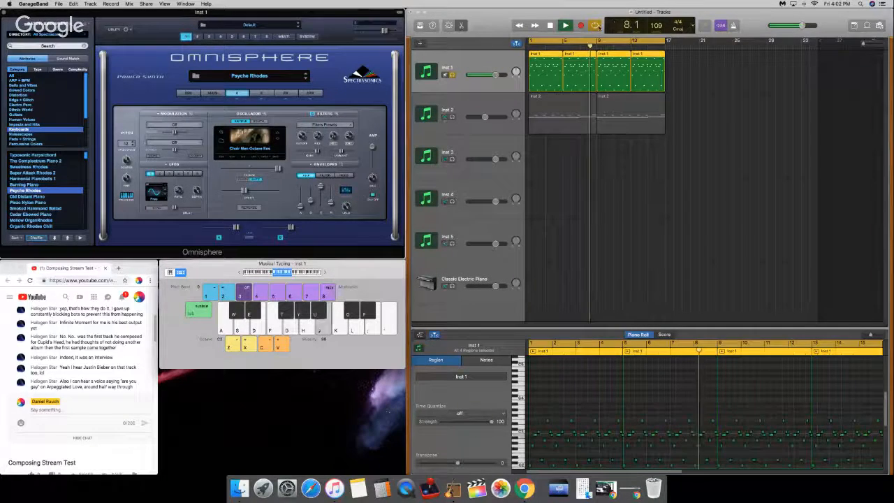
{"action": "key", "text": "space"}
{"action": "left_click", "coordinate": [453, 75]}
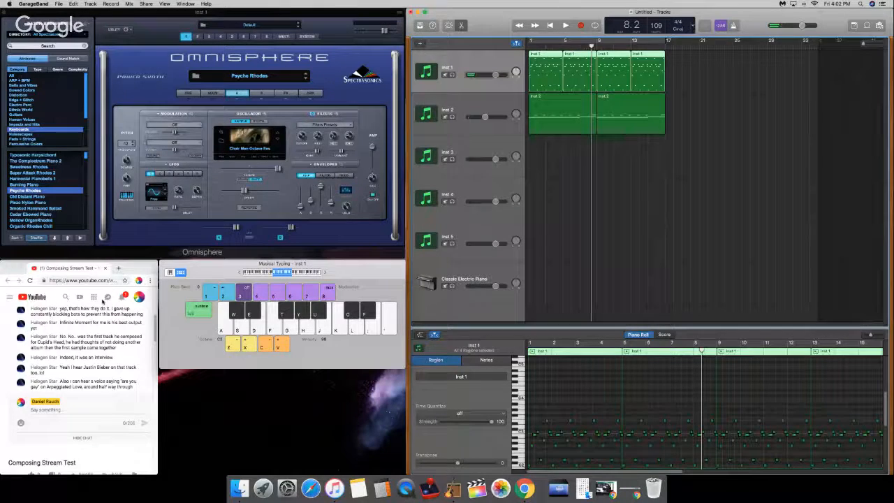
Step: Duplicate the Inst 1 track with its Psyche Rhodes patch, reading the live chat meanwhile, and dismiss the STEAM folder permission notices
{"action": "left_click", "coordinate": [14, 336]}
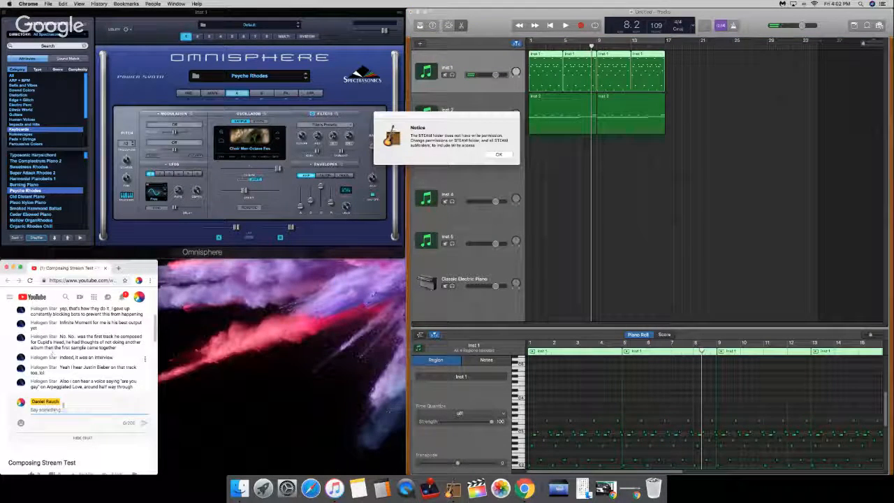
{"action": "scroll", "coordinate": [52, 353], "scroll_direction": "down", "scroll_amount": 5}
{"action": "scroll", "coordinate": [42, 411], "scroll_direction": "up", "scroll_amount": 2}
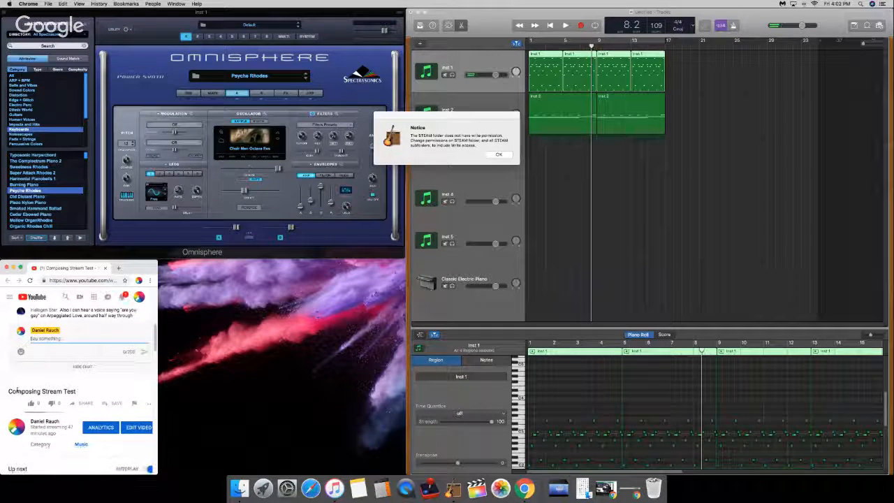
{"action": "scroll", "coordinate": [17, 392], "scroll_direction": "up", "scroll_amount": 3}
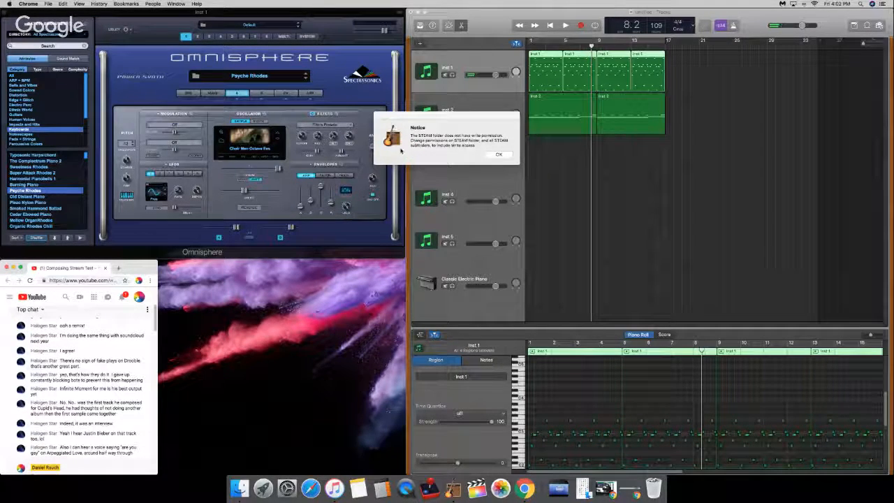
{"action": "left_click", "coordinate": [508, 153]}
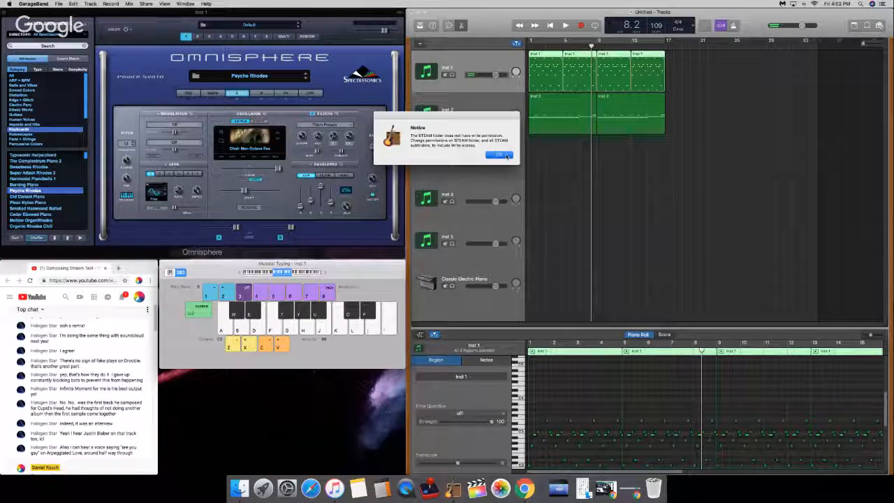
{"action": "left_click", "coordinate": [4, 372]}
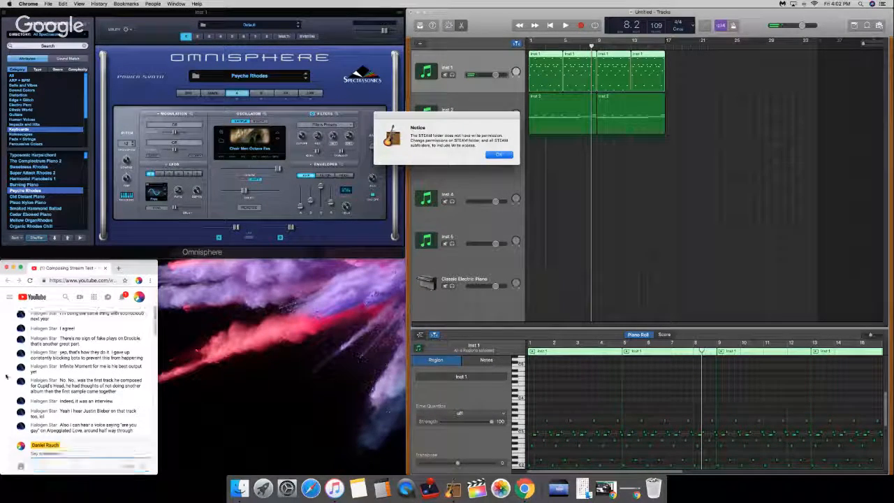
{"action": "left_click", "coordinate": [487, 155]}
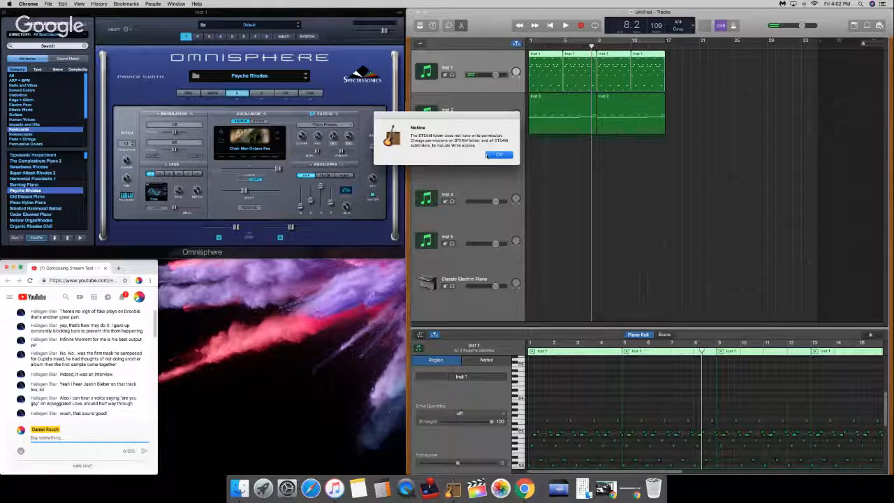
{"action": "left_click", "coordinate": [495, 158]}
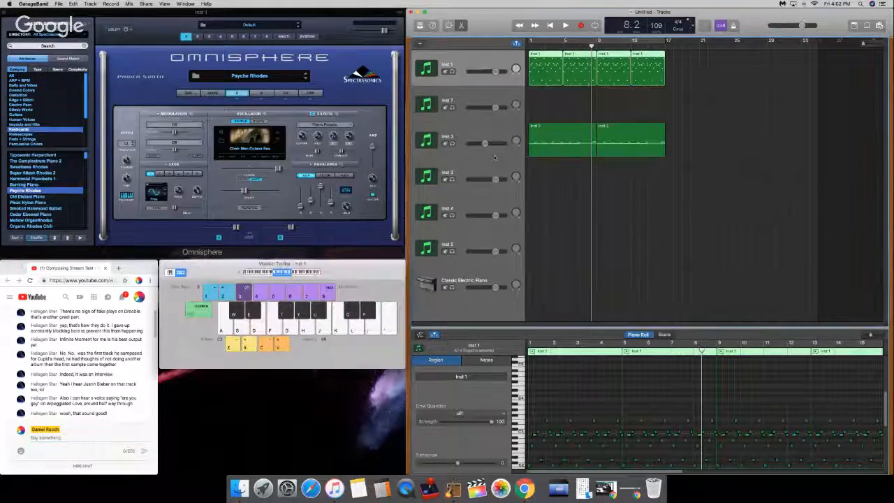
Step: Move the two Inst 1 regions from bar 9 onward to the duplicated Inst 7 track and check its layer A and FX pages
{"action": "left_click", "coordinate": [484, 99]}
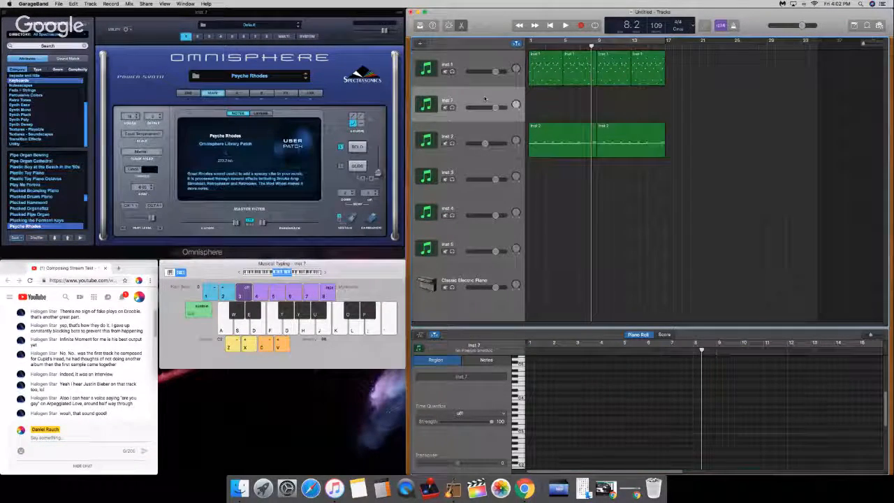
{"action": "left_click_drag", "start_coordinate": [663, 117], "coordinate": [615, 109]}
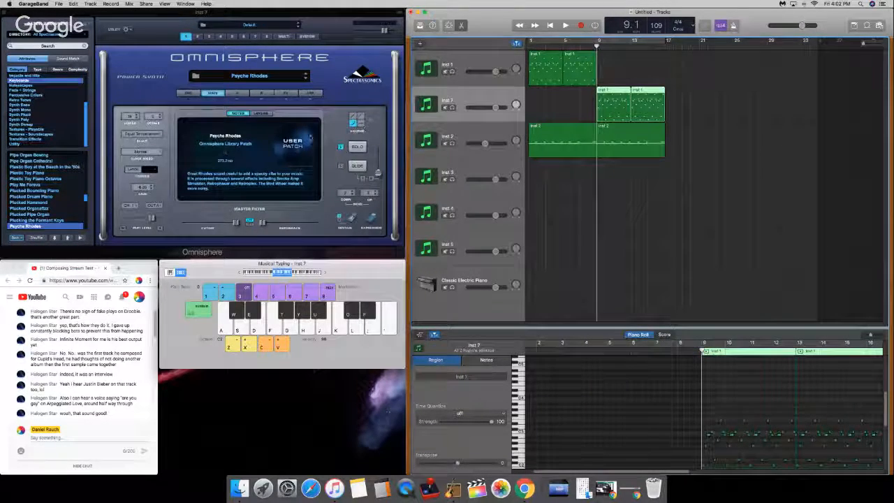
{"action": "left_click", "coordinate": [237, 93]}
{"action": "left_click", "coordinate": [294, 93]}
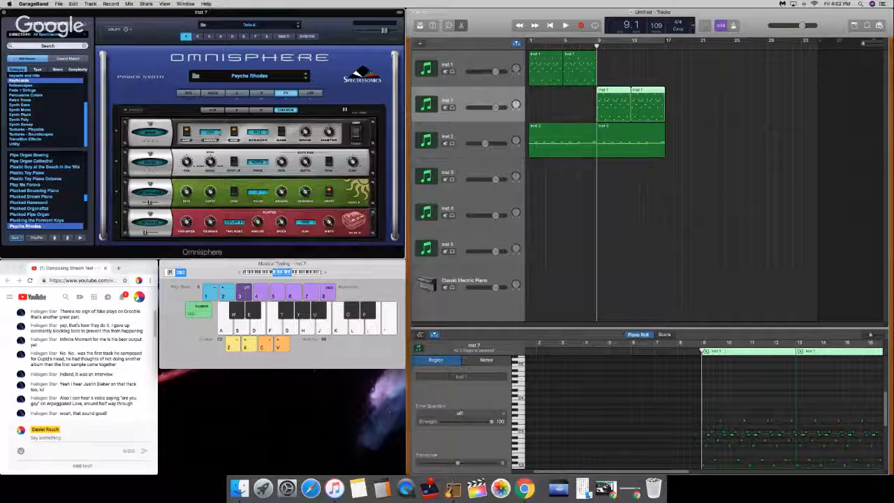
{"action": "left_click", "coordinate": [244, 93]}
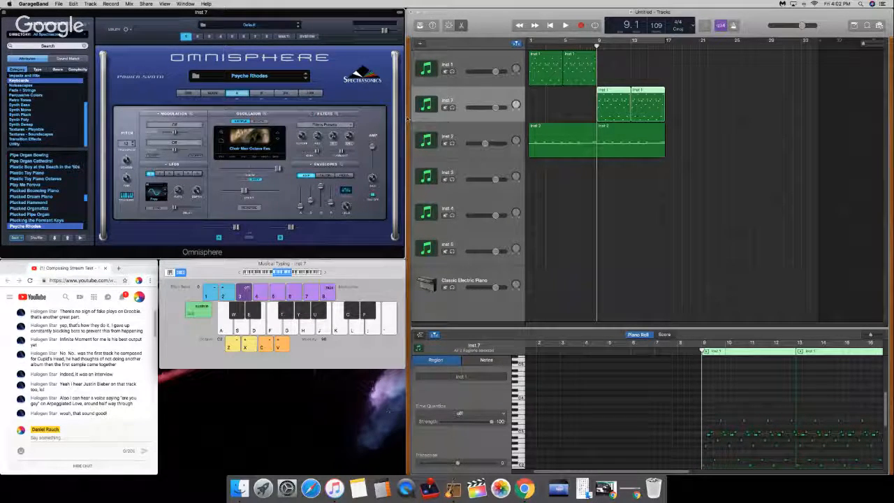
Step: Solo the Inst 1 track, turn on cycle mode and audition its part from the beginning
{"action": "left_click_drag", "start_coordinate": [597, 45], "coordinate": [529, 46]}
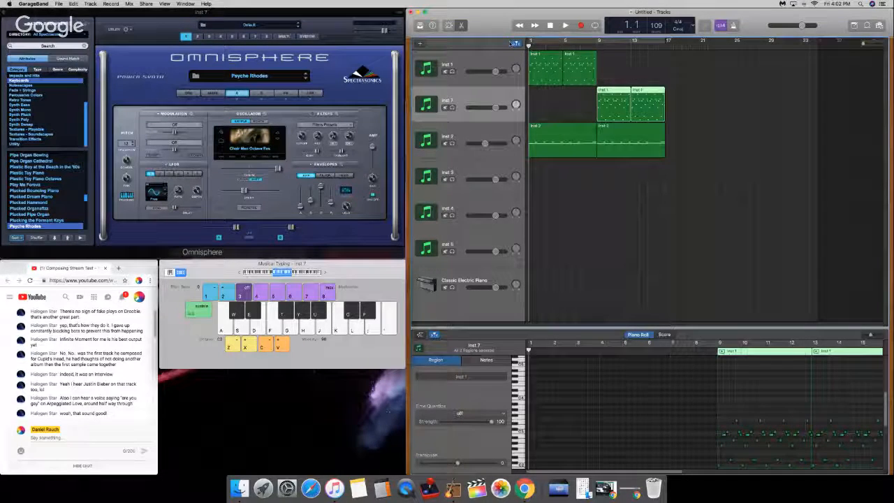
{"action": "key", "text": "space"}
{"action": "left_click", "coordinate": [501, 58]}
{"action": "key", "text": "space"}
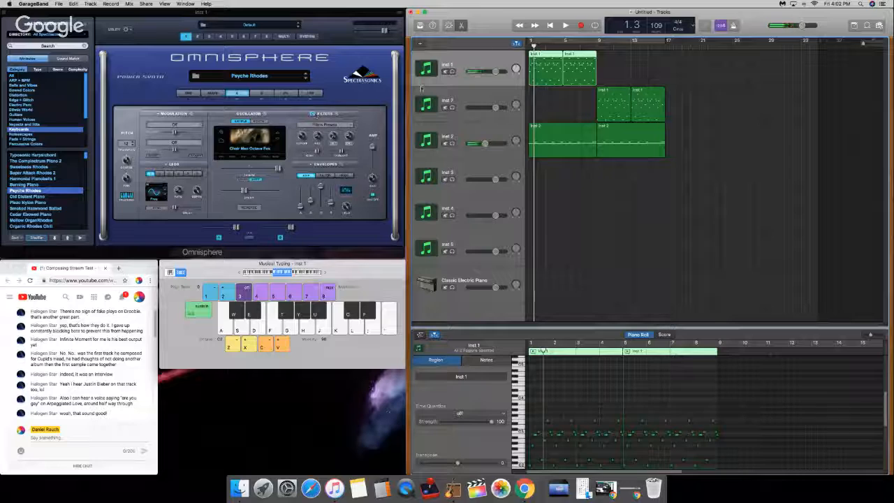
{"action": "left_click", "coordinate": [452, 72]}
{"action": "left_click_drag", "start_coordinate": [537, 46], "coordinate": [499, 49]}
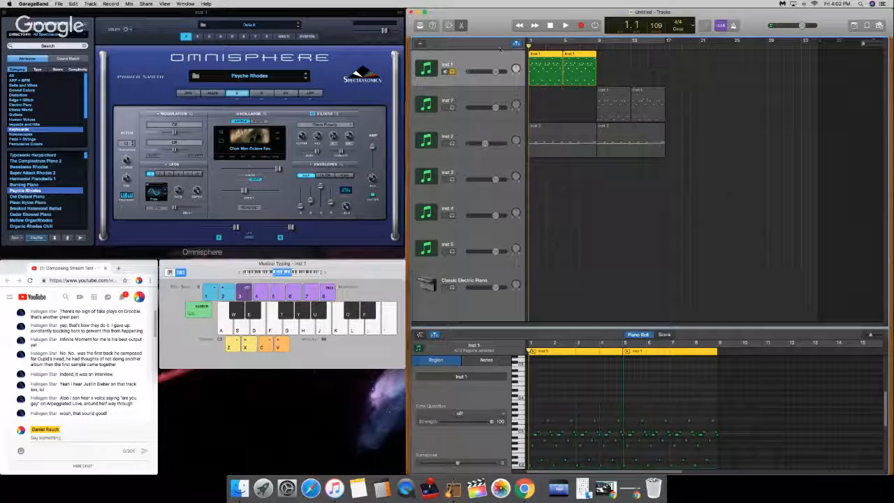
{"action": "key", "text": "c"}
{"action": "key", "text": "space"}
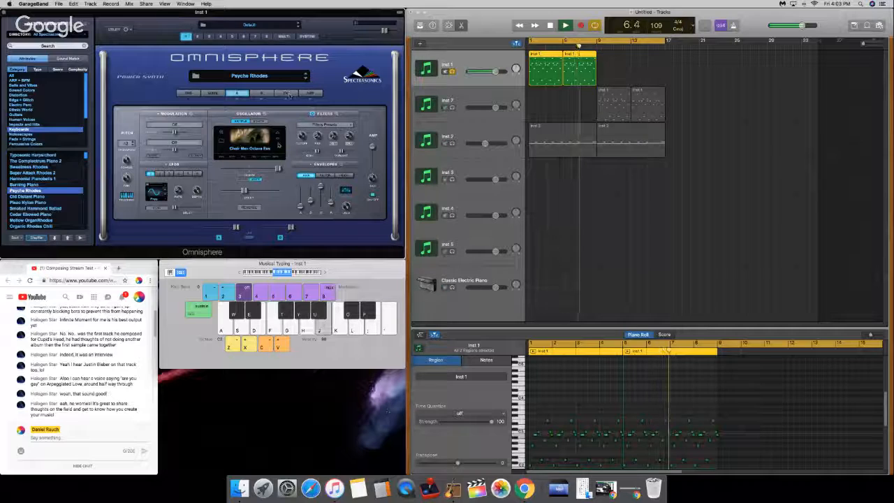
{"action": "key", "text": "space"}
Step: Raise the Unison depth of Inst 1's layer A to maximum, slightly lower its detune, and replay the loop from the beginning
{"action": "left_click", "coordinate": [254, 157]}
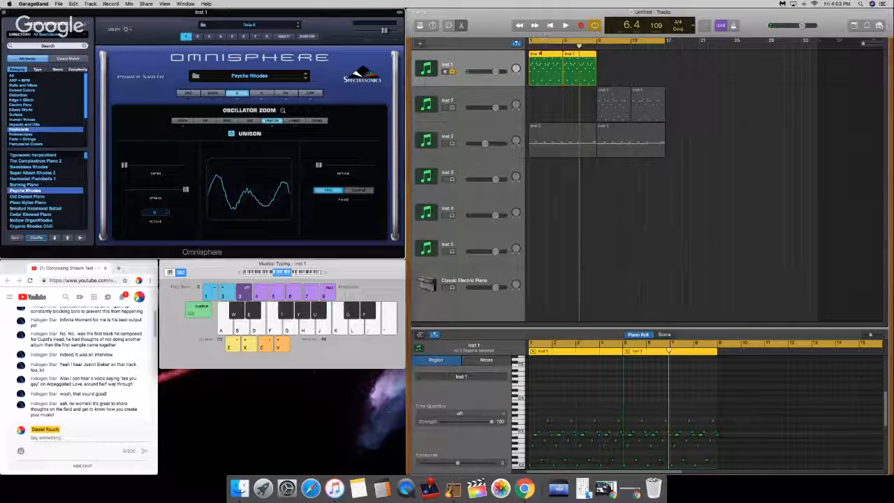
{"action": "left_click", "coordinate": [530, 46]}
{"action": "key", "text": "space"}
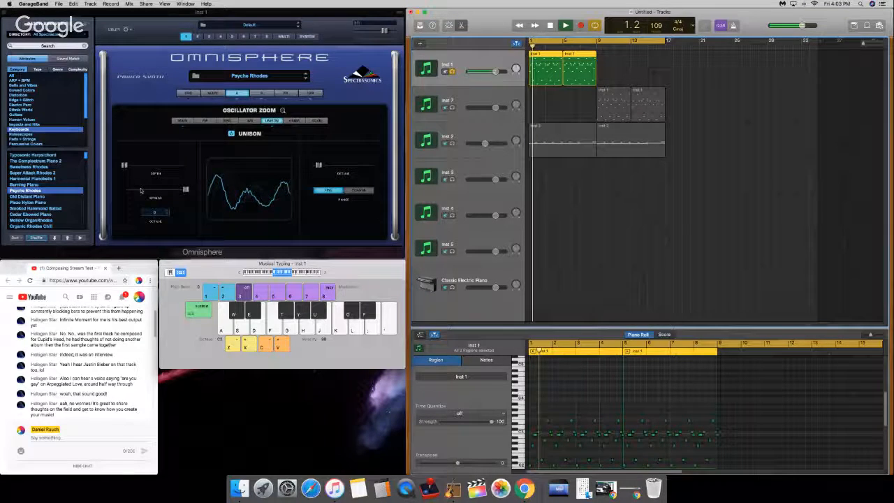
{"action": "left_click_drag", "start_coordinate": [124, 165], "coordinate": [200, 164]}
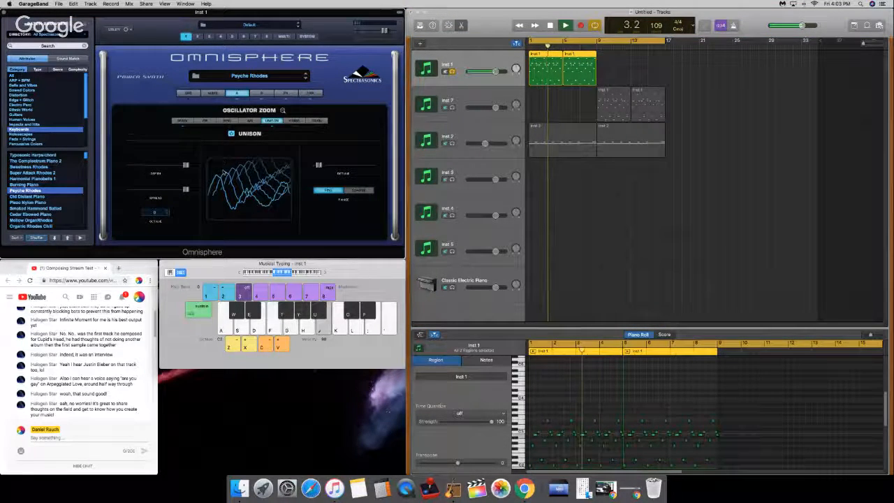
{"action": "key", "text": "space"}
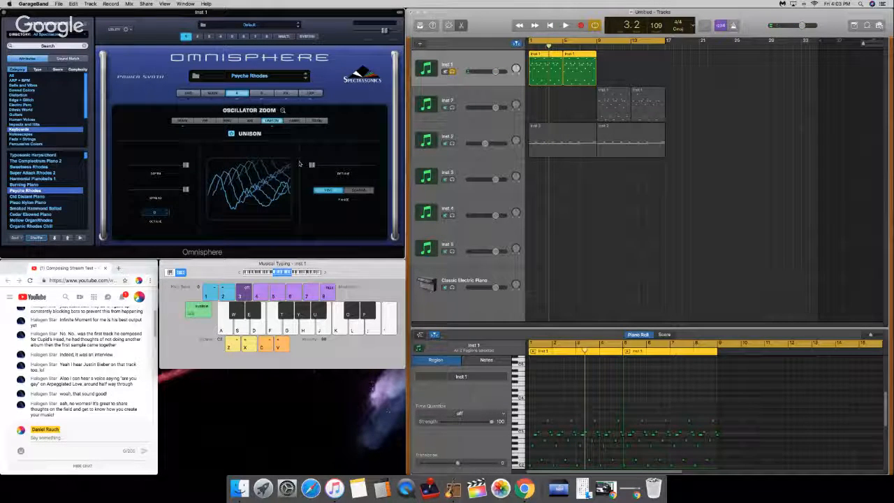
{"action": "key", "text": "Return"}
{"action": "key", "text": "space"}
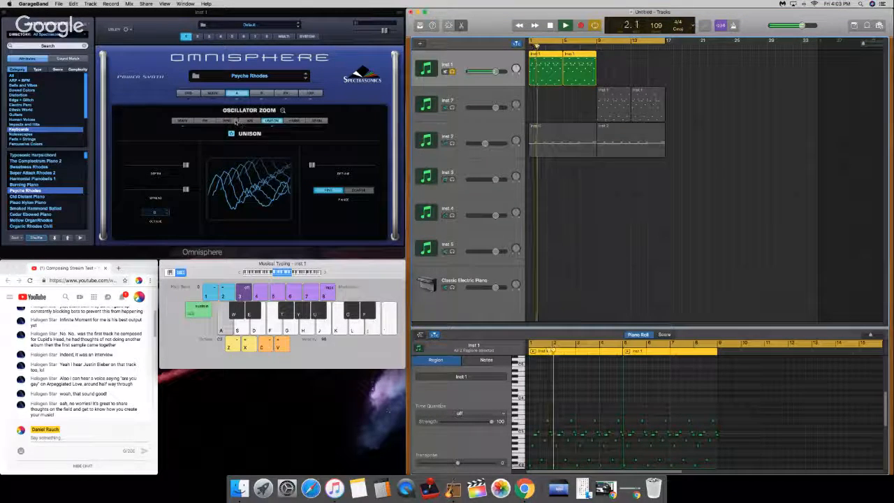
Step: Open layer A's ring modulation settings, stop playback and change the modulator to a sawtooth waveform
{"action": "left_click", "coordinate": [227, 120]}
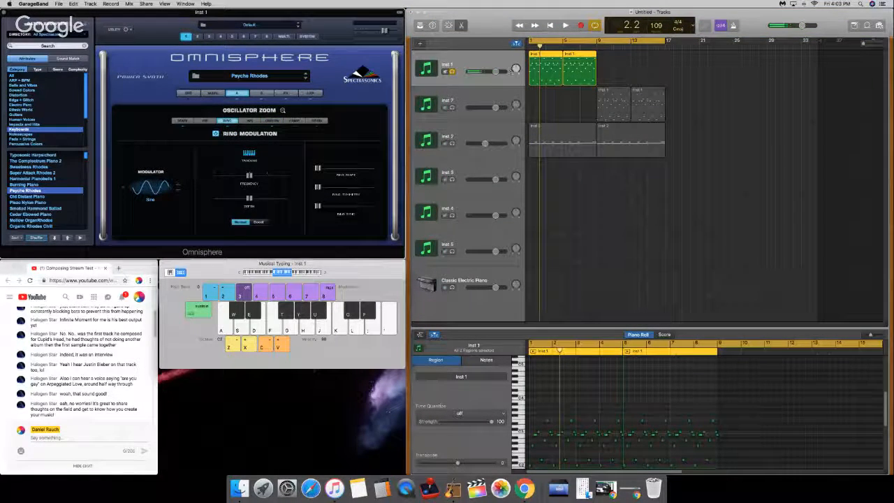
{"action": "key", "text": "space"}
{"action": "left_click", "coordinate": [177, 191]}
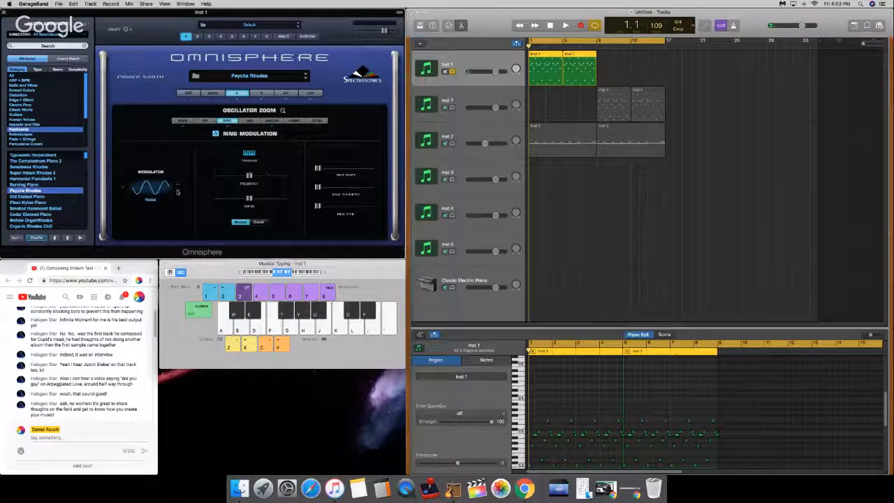
{"action": "left_click", "coordinate": [177, 190]}
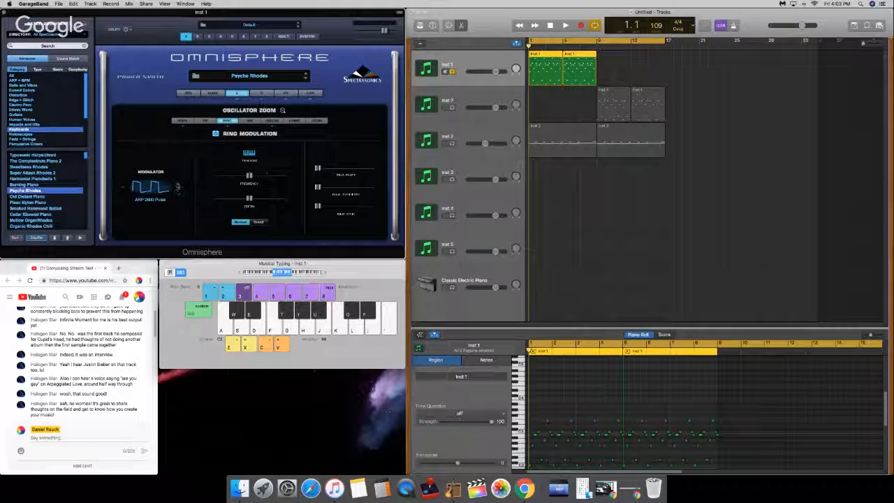
{"action": "left_click", "coordinate": [177, 185]}
{"action": "left_click", "coordinate": [177, 186]}
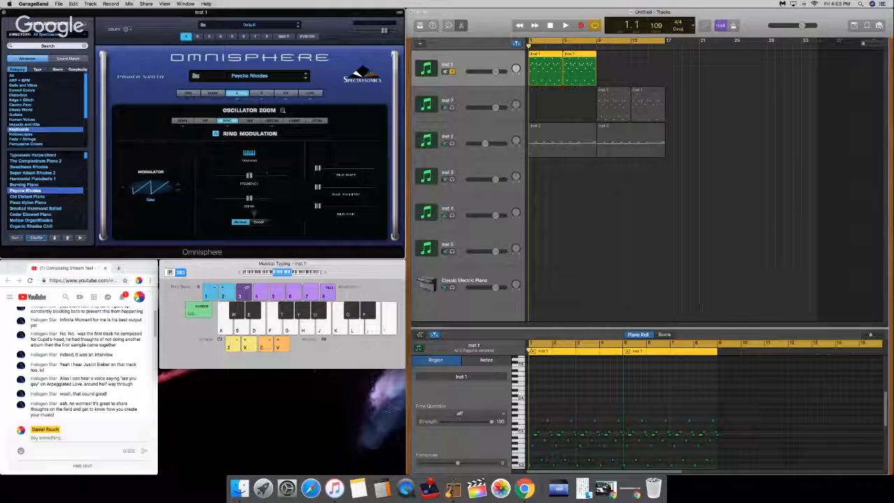
Step: Audition the looped Inst 1 part while trying out the ring modulation's frequency, depth and shape sliders
{"action": "key", "text": "space"}
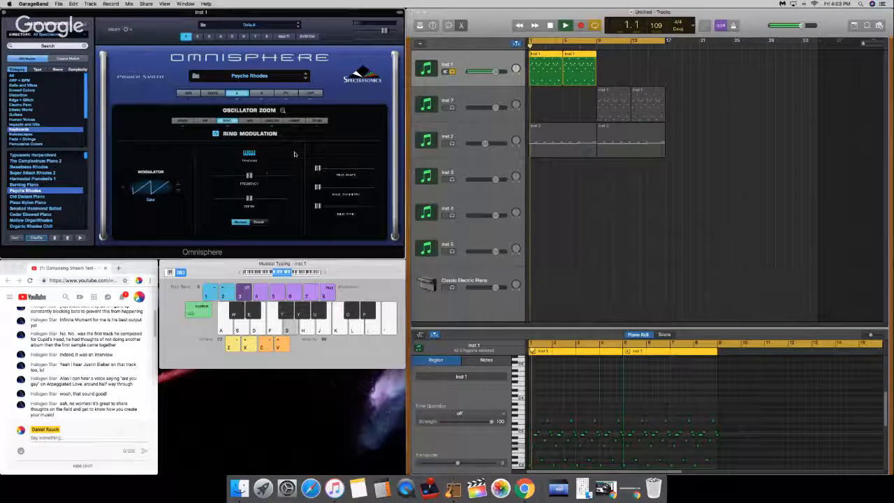
{"action": "left_click_drag", "start_coordinate": [251, 176], "coordinate": [249, 199]}
{"action": "key", "text": "space"}
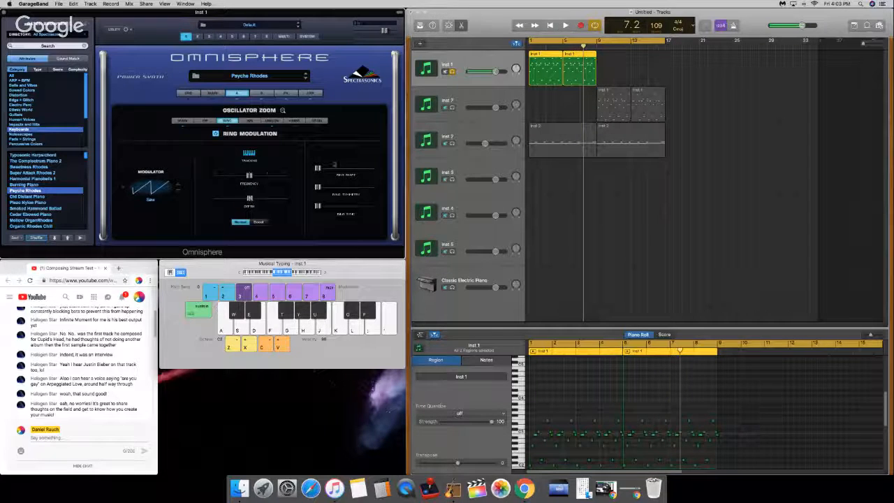
{"action": "left_click_drag", "start_coordinate": [331, 166], "coordinate": [324, 187]}
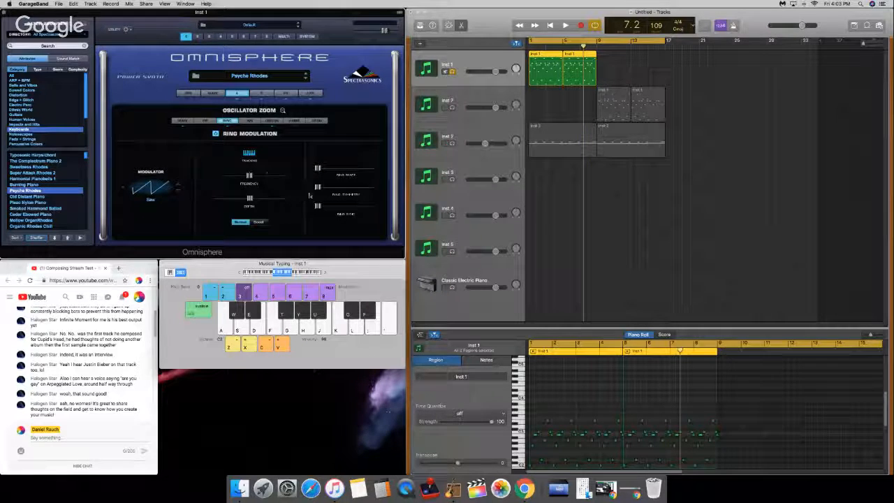
Step: Turn off cycle mode, return the playhead to bar 1 and end the solo on the Inst 1 track
{"action": "left_click", "coordinate": [594, 25]}
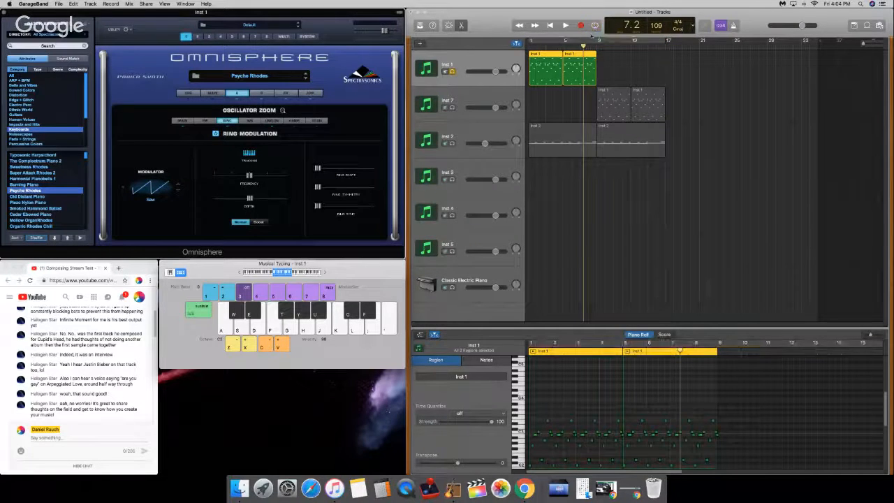
{"action": "left_click", "coordinate": [535, 26]}
{"action": "left_click", "coordinate": [550, 26]}
{"action": "left_click", "coordinate": [476, 82]}
{"action": "left_click", "coordinate": [452, 72]}
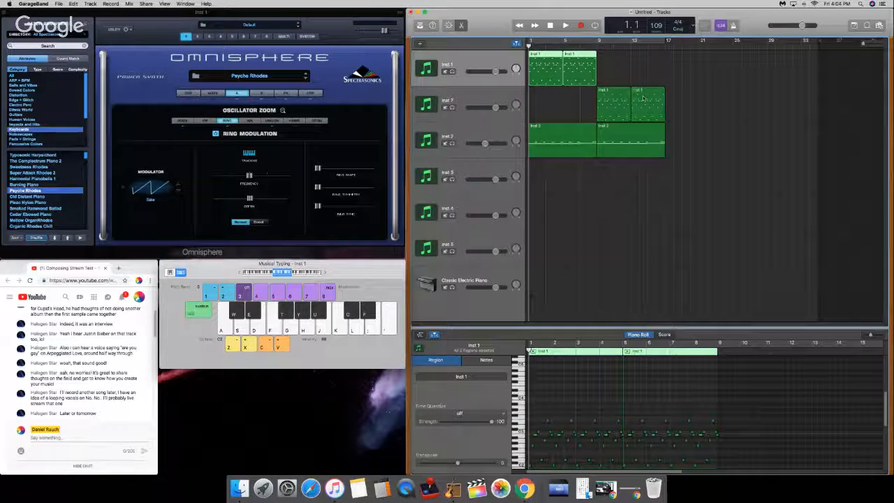
Step: Move the playhead to bar 9, lower the Inst 7 track's volume slightly and return to the beginning
{"action": "left_click", "coordinate": [598, 43]}
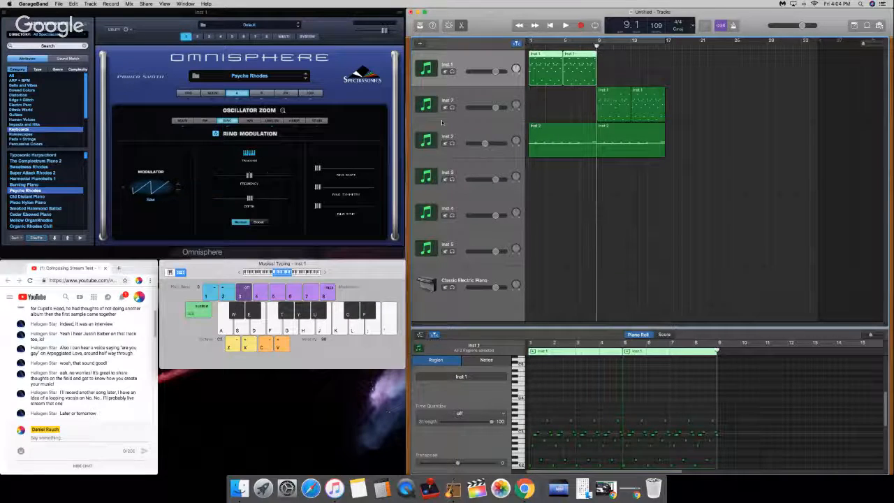
{"action": "left_click_drag", "start_coordinate": [495, 107], "coordinate": [489, 107]}
{"action": "key", "text": "Return"}
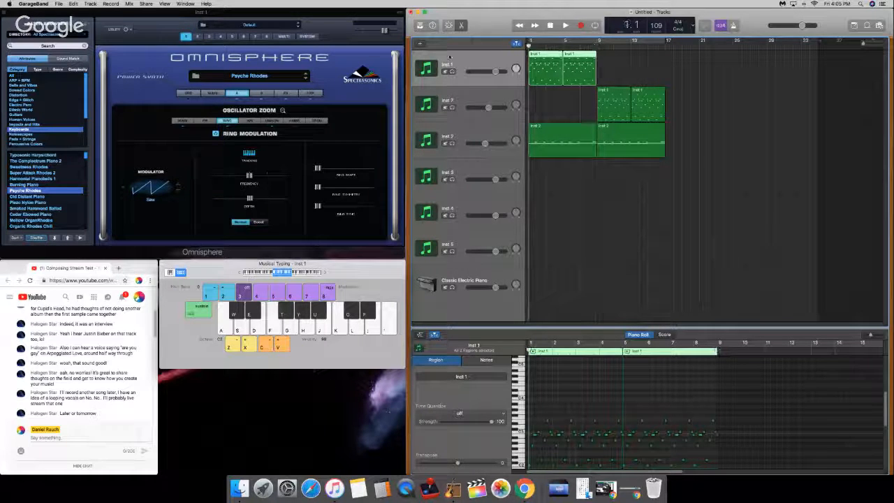
Step: Play the arrangement from the beginning, raise the Inst 7 track's volume slightly and return the playhead to the start
{"action": "key", "text": "space"}
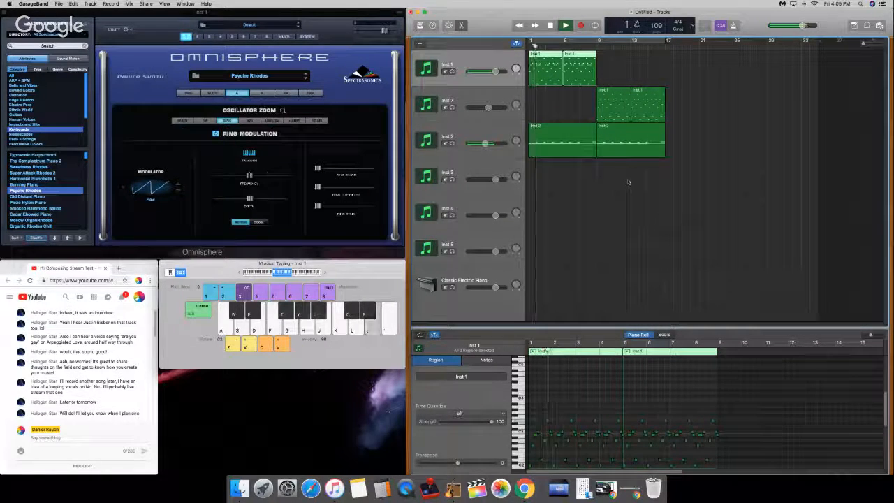
{"action": "key", "text": "XF86AudioRaiseVolume"}
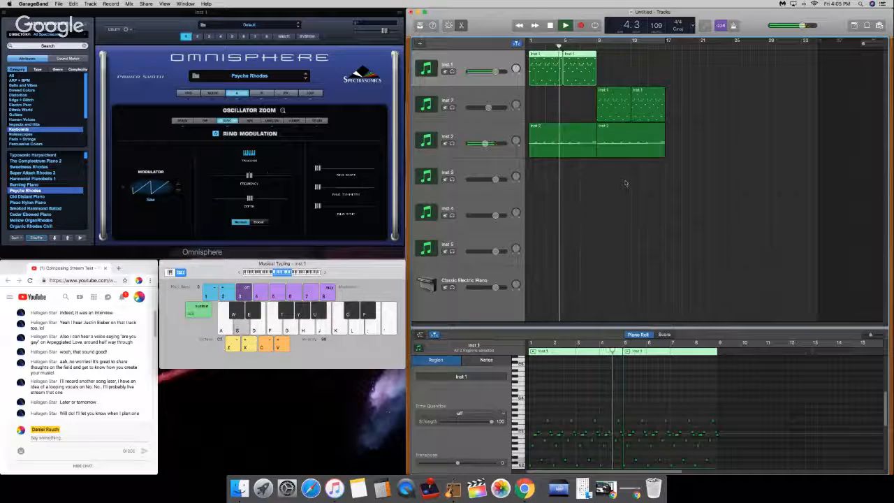
{"action": "key", "text": "XF86AudioRaiseVolume"}
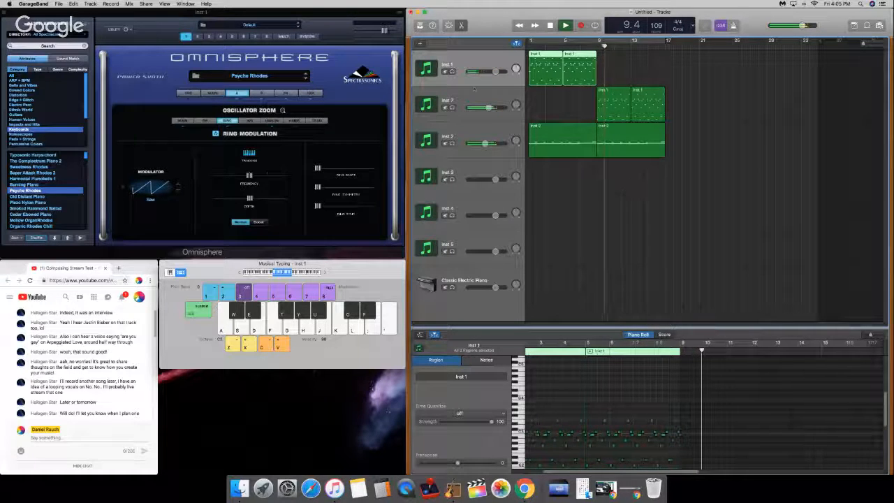
{"action": "left_click_drag", "start_coordinate": [488, 107], "coordinate": [502, 106]}
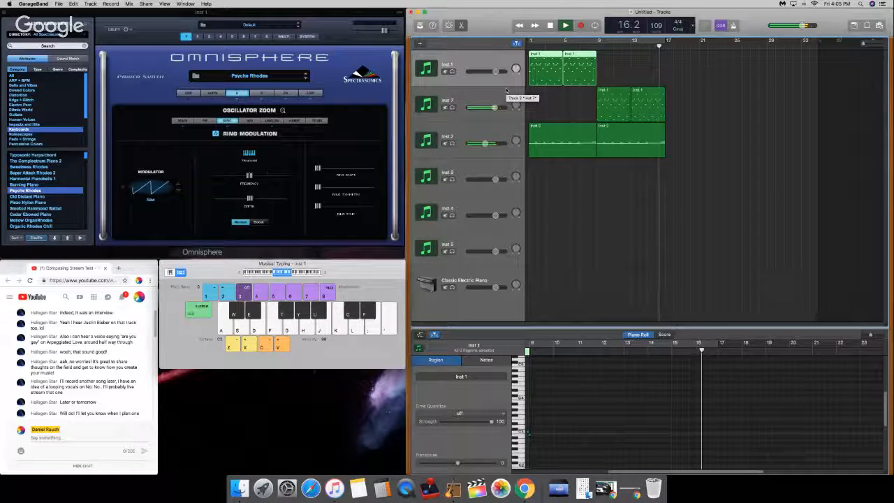
{"action": "key", "text": "space"}
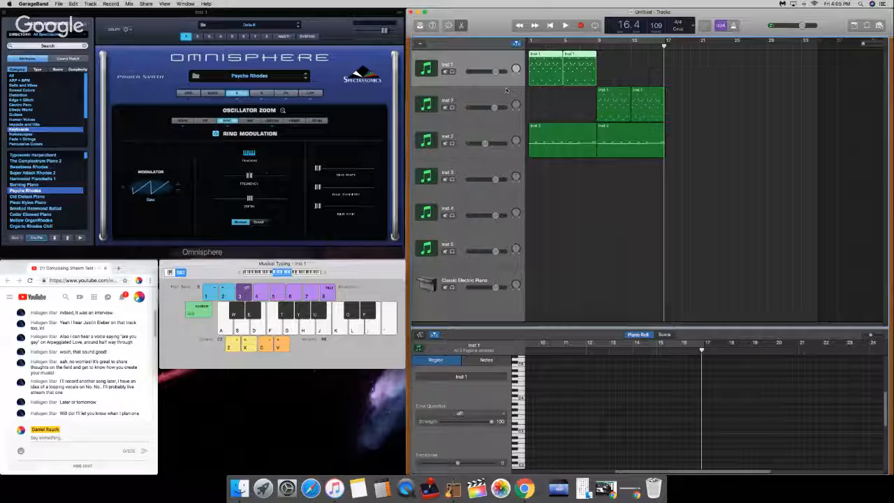
{"action": "key", "text": "Return"}
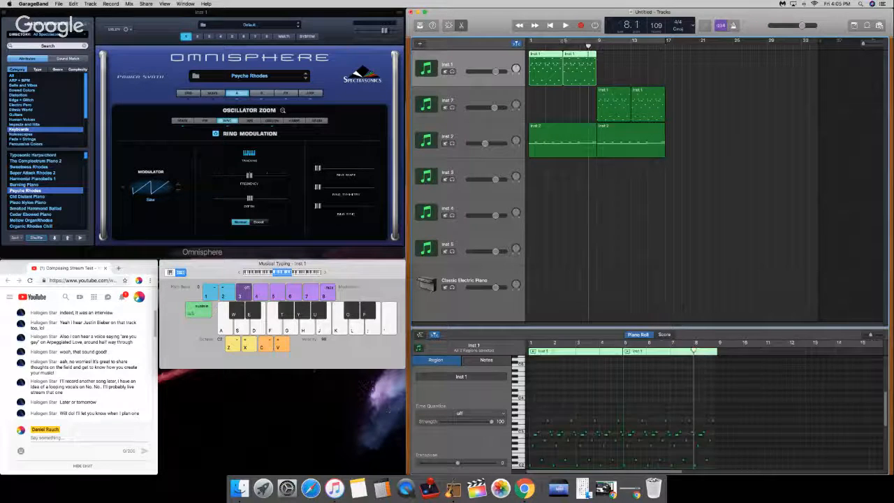
Step: Move all regions eight bars later so they start at bar 9, and paste a copy of the Inst 2 region at bar 1
{"action": "left_click", "coordinate": [571, 89]}
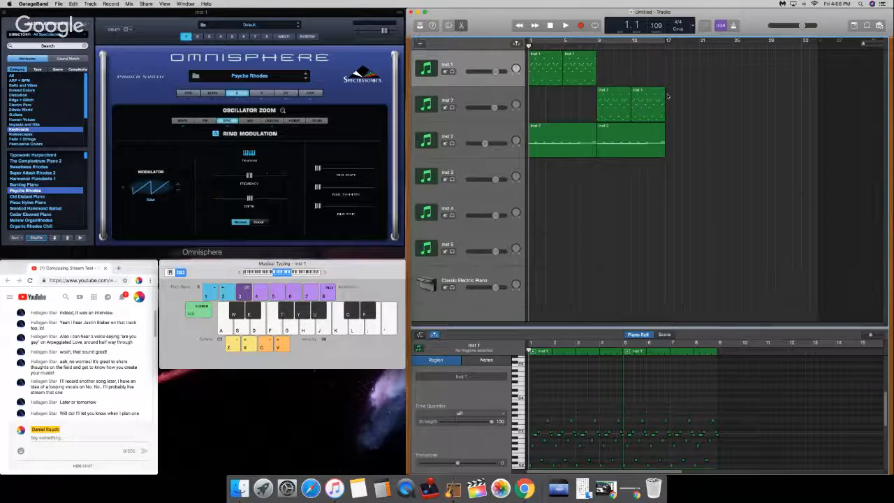
{"action": "left_click", "coordinate": [670, 46]}
{"action": "left_click_drag", "start_coordinate": [678, 64], "coordinate": [538, 157]}
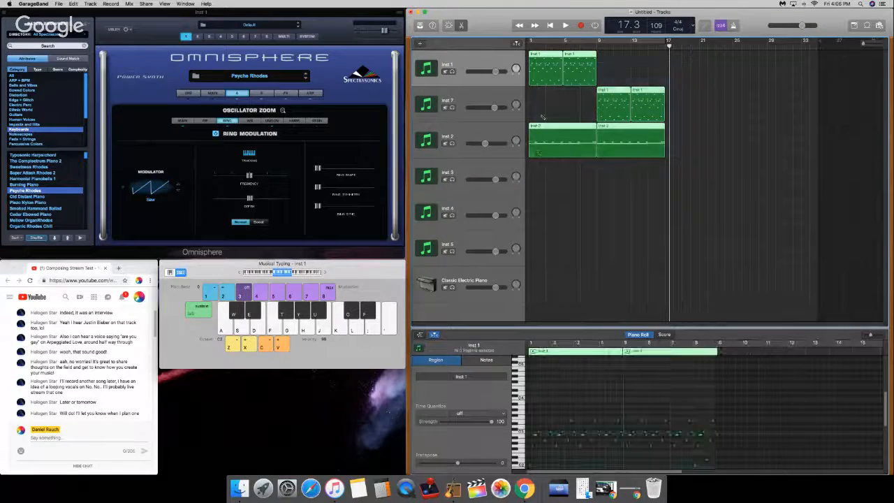
{"action": "left_click_drag", "start_coordinate": [548, 73], "coordinate": [616, 73]}
{"action": "left_click", "coordinate": [574, 126]}
{"action": "left_click", "coordinate": [614, 142]}
{"action": "left_click_drag", "start_coordinate": [541, 46], "coordinate": [529, 46]}
{"action": "key", "text": "super+v"}
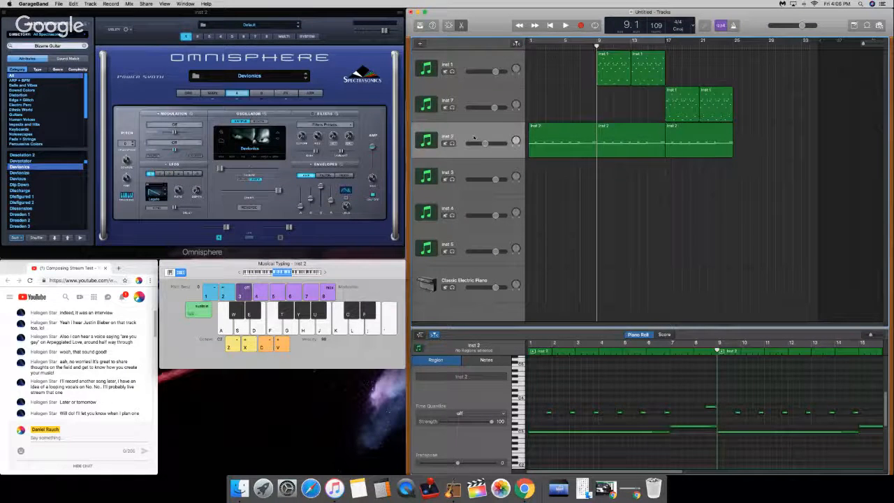
Step: Move the Inst 2 track to the top of the track list and audition the arrangement from bar 1 and from bar 9
{"action": "left_click_drag", "start_coordinate": [475, 135], "coordinate": [476, 60]}
{"action": "key", "text": "Return"}
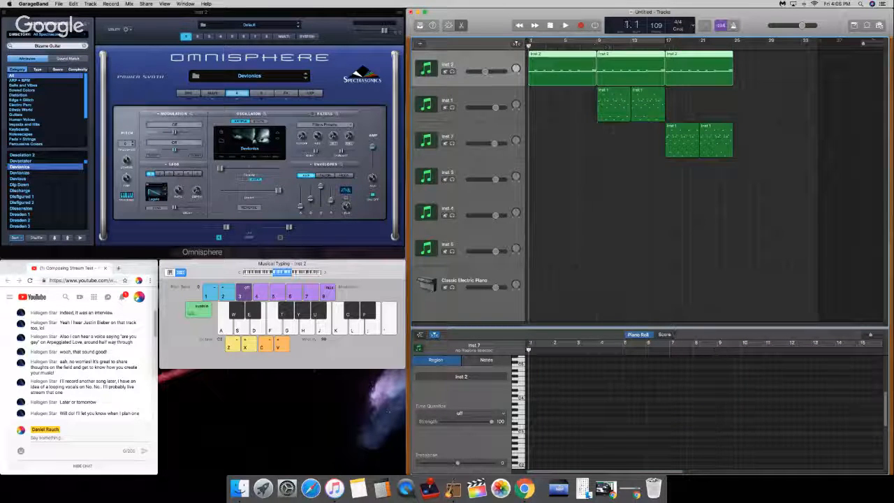
{"action": "key", "text": "space"}
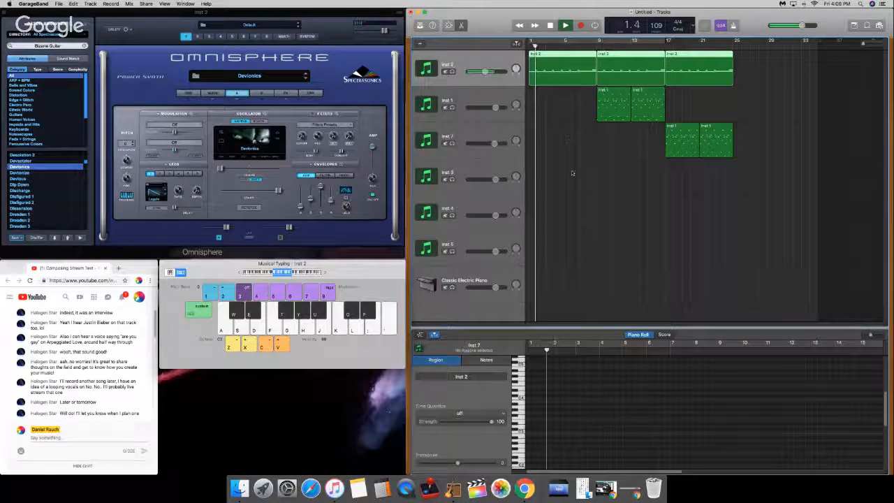
{"action": "key", "text": "space"}
{"action": "left_click", "coordinate": [597, 46]}
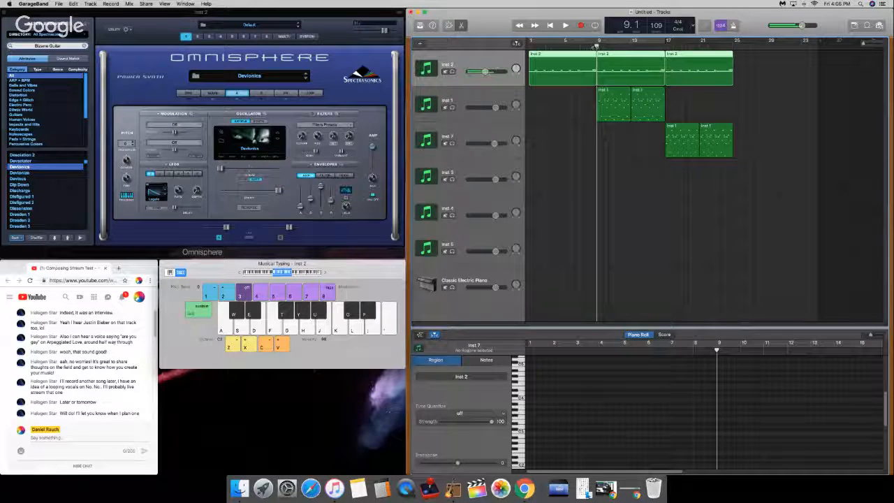
{"action": "key", "text": "space"}
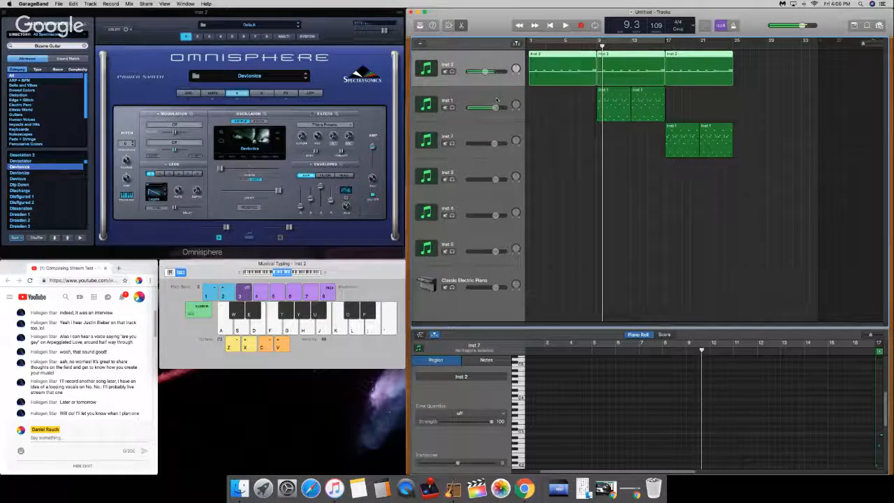
Step: In the Inst 1 track's effects rack, enable the second effect and raise its stereo image, auditioning the change from bar 9
{"action": "left_click", "coordinate": [496, 104]}
{"action": "key", "text": "space"}
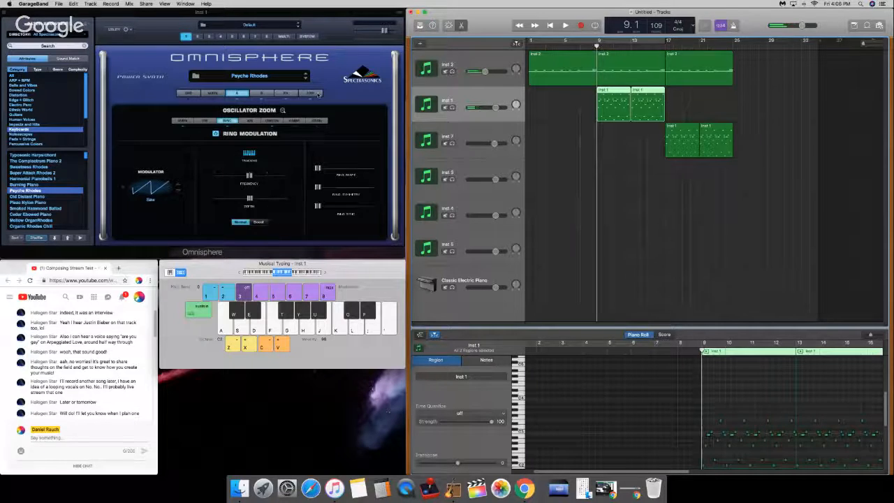
{"action": "left_click", "coordinate": [284, 93]}
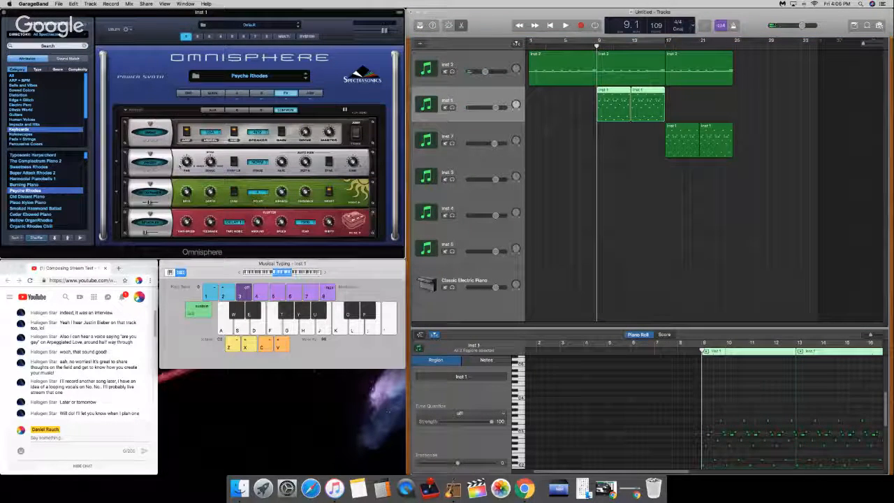
{"action": "left_click", "coordinate": [152, 162]}
{"action": "left_click_drag", "start_coordinate": [210, 162], "coordinate": [212, 148]}
{"action": "key", "text": "space"}
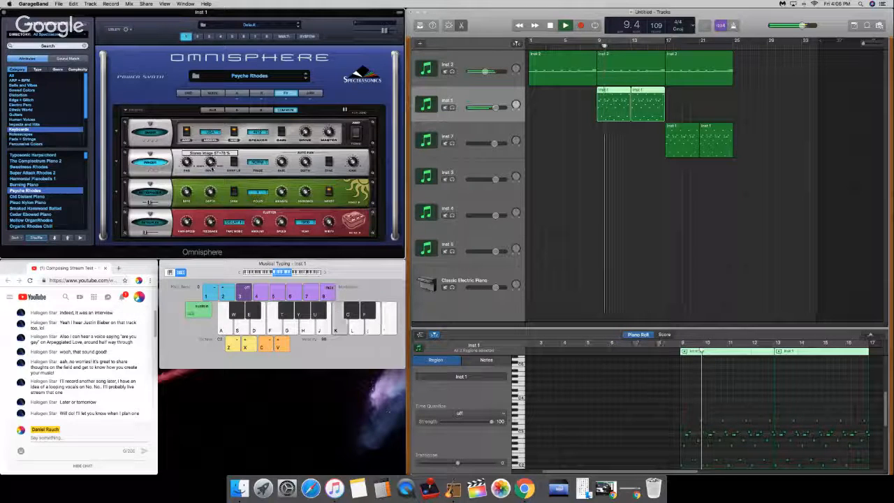
{"action": "key", "text": "space"}
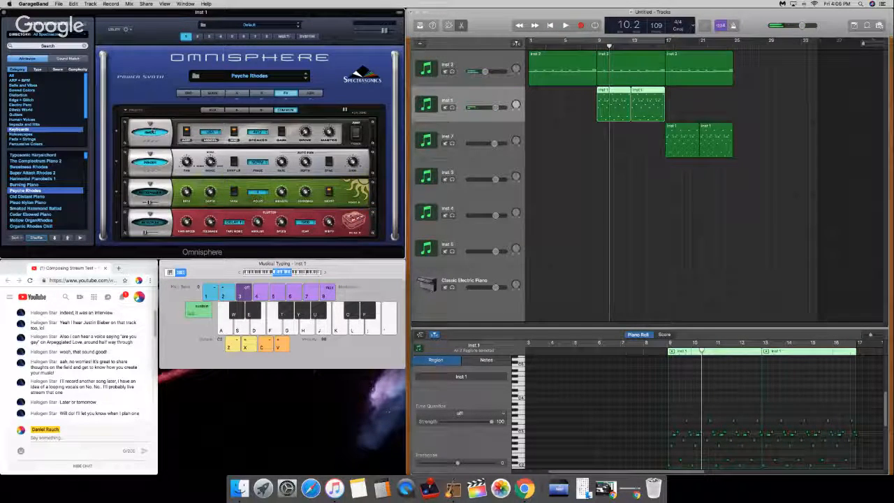
Step: Replace the amplifier effect in the first slot of Inst 1's effects rack with the PRO-Verb reverb
{"action": "left_click", "coordinate": [151, 131]}
{"action": "mouse_move", "coordinate": [162, 188]}
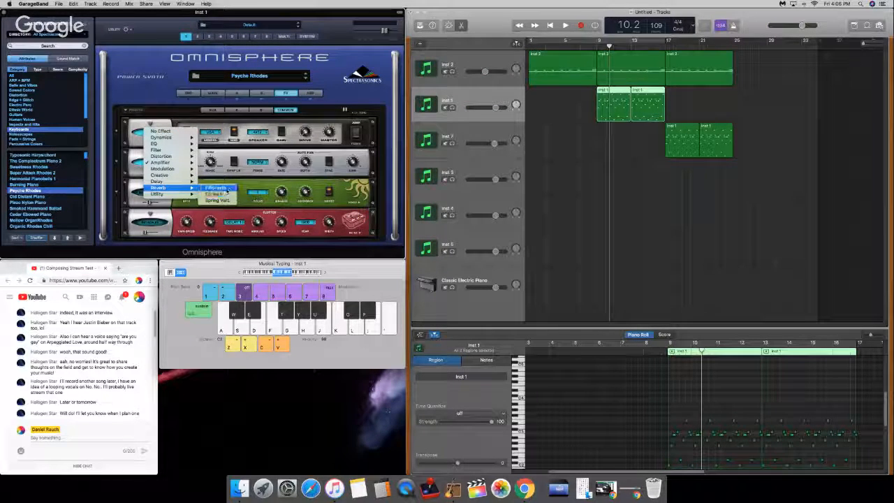
{"action": "left_click", "coordinate": [217, 188]}
{"action": "mouse_move", "coordinate": [211, 133]}
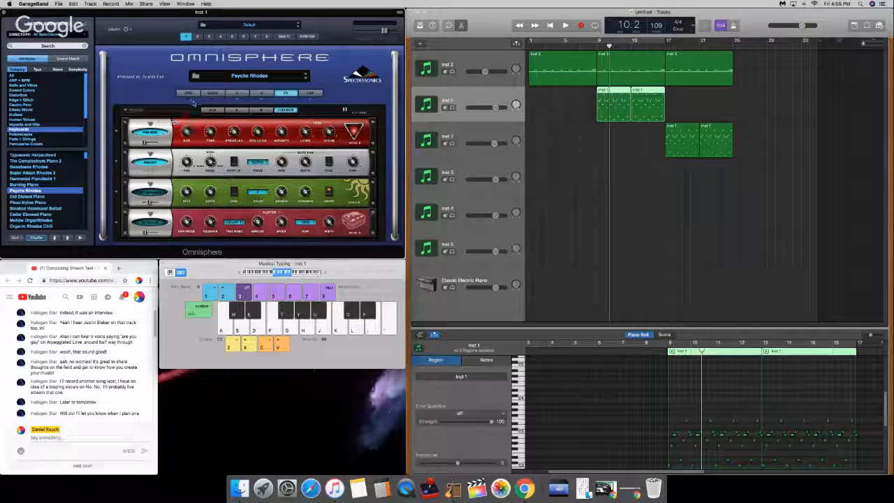
{"action": "mouse_move", "coordinate": [147, 142]}
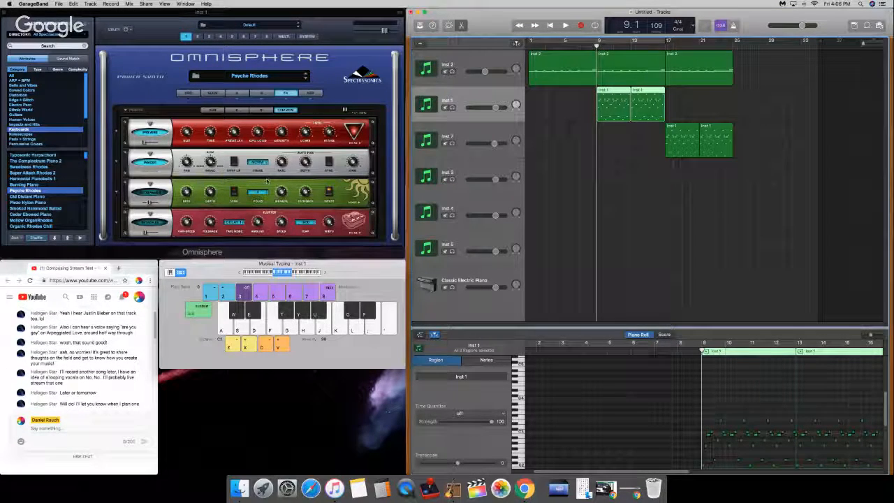
Step: Adjust the new reverb's knobs, audition Inst 1 from bar 9 and increase the reverb's high-shelf cut
{"action": "left_click_drag", "start_coordinate": [257, 132], "coordinate": [237, 143]}
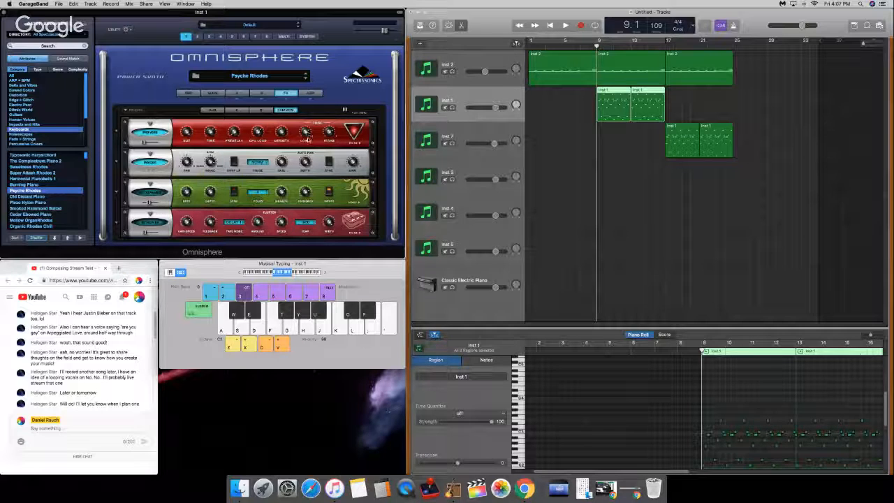
{"action": "mouse_move", "coordinate": [330, 135]}
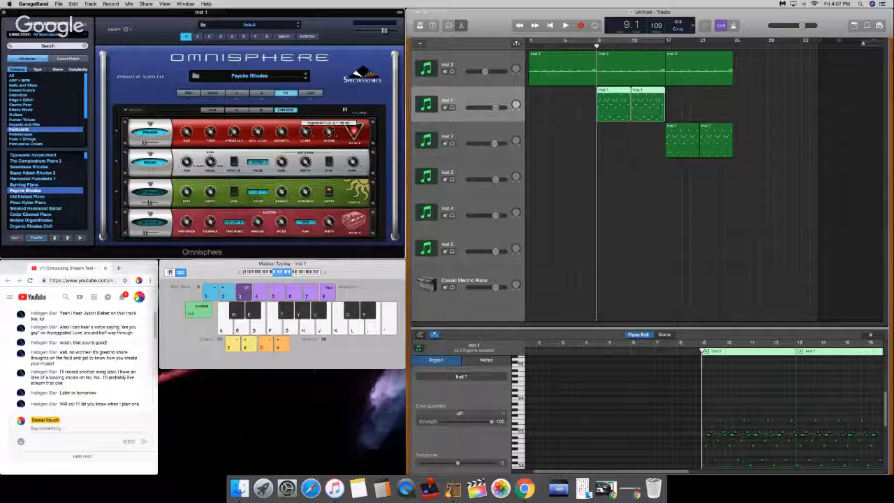
{"action": "mouse_move", "coordinate": [305, 144]}
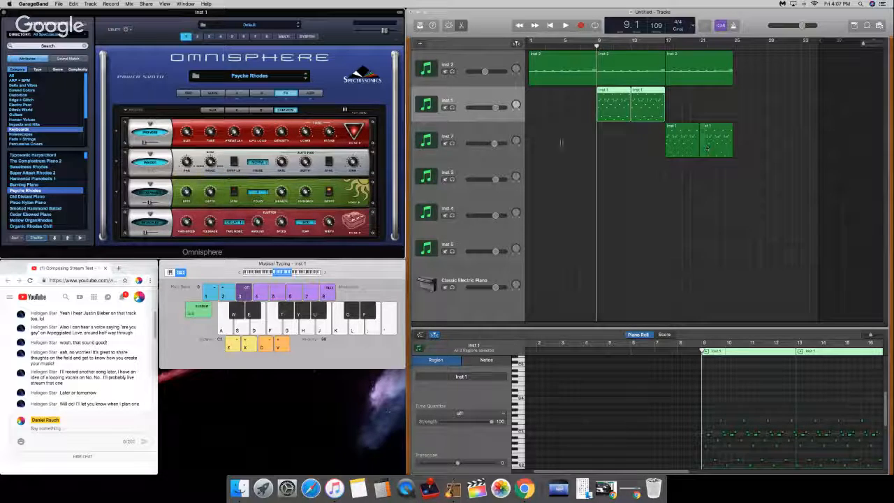
{"action": "key", "text": "space"}
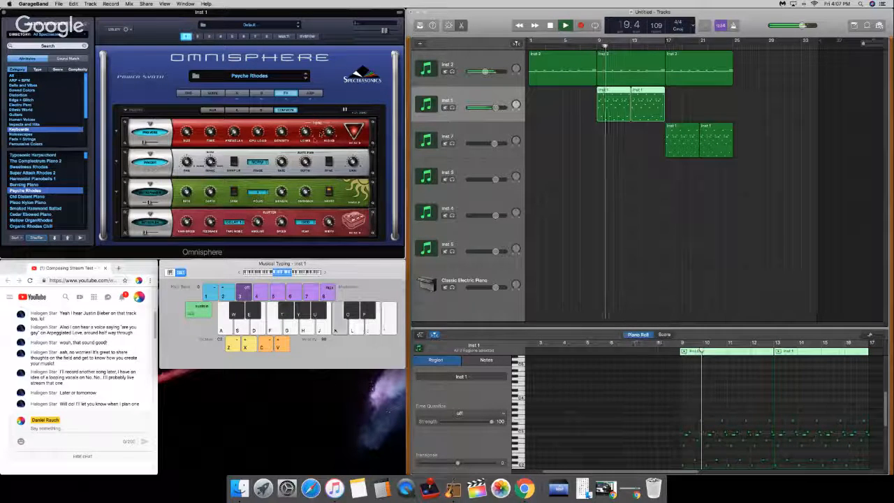
{"action": "key", "text": "space"}
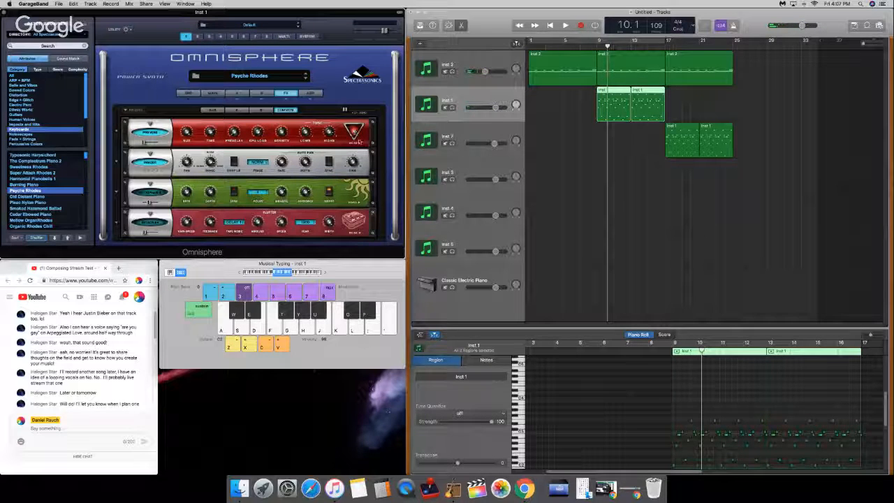
{"action": "left_click_drag", "start_coordinate": [330, 132], "coordinate": [329, 136]}
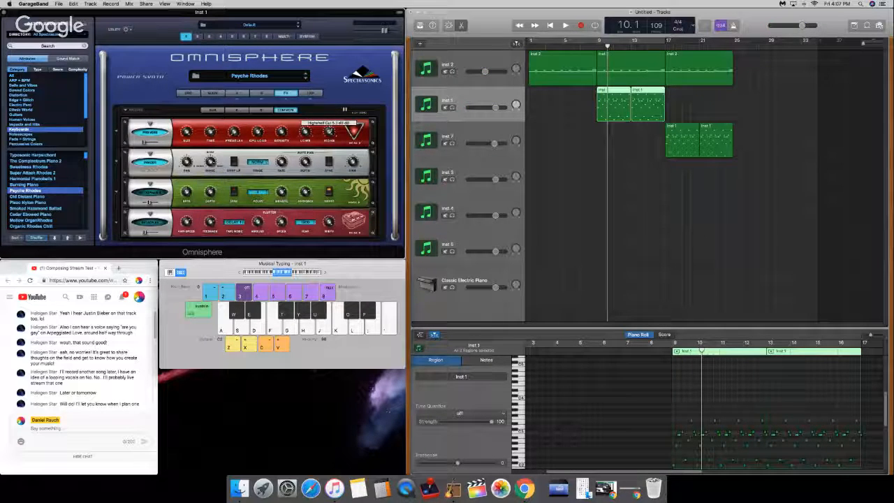
Step: Open the reverb's second page of settings and try its Freeze switch while playing the Inst 1 track soloed from bar 9
{"action": "left_click", "coordinate": [354, 143]}
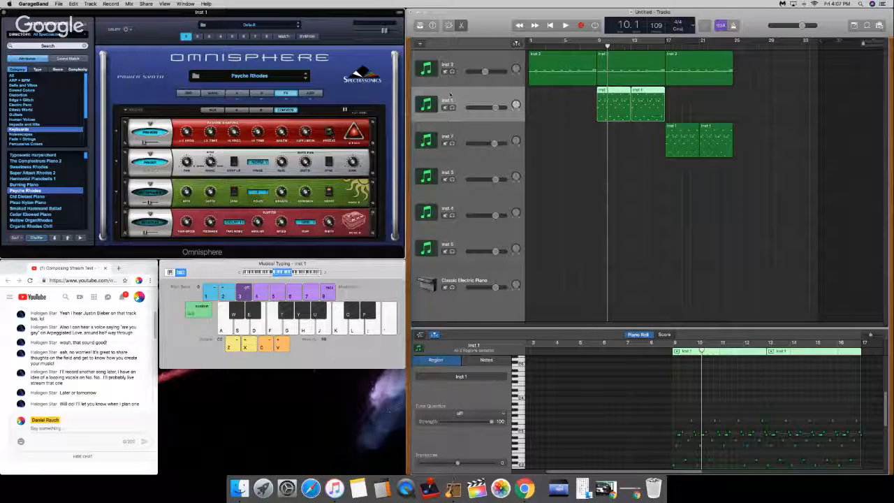
{"action": "left_click_drag", "start_coordinate": [607, 46], "coordinate": [598, 45]}
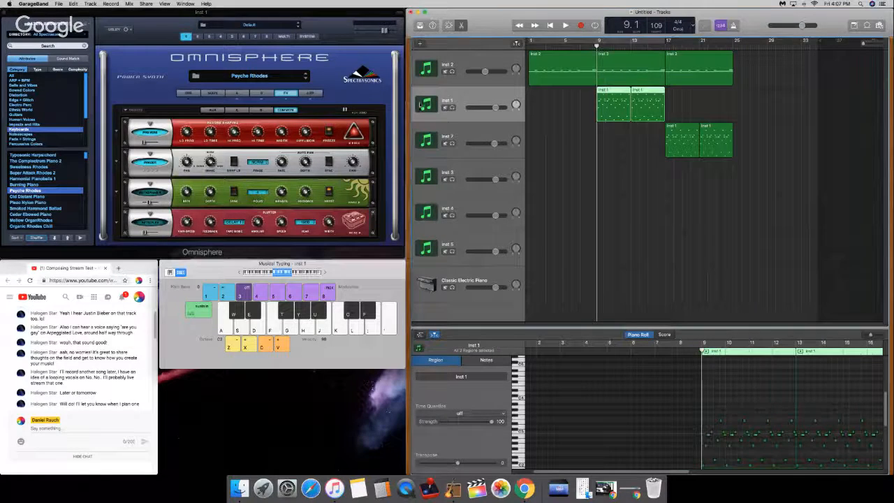
{"action": "left_click", "coordinate": [331, 131]}
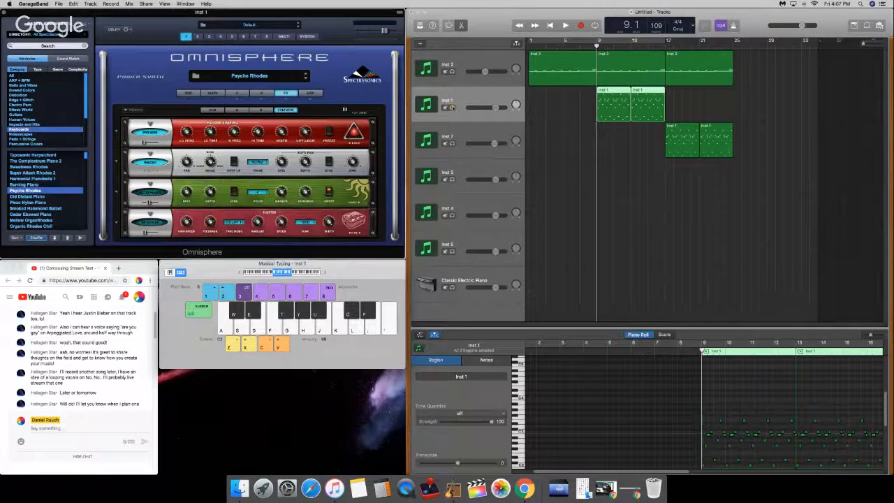
{"action": "left_click", "coordinate": [453, 107]}
{"action": "key", "text": "space"}
{"action": "key", "text": "XF86AudioRaiseVolume"}
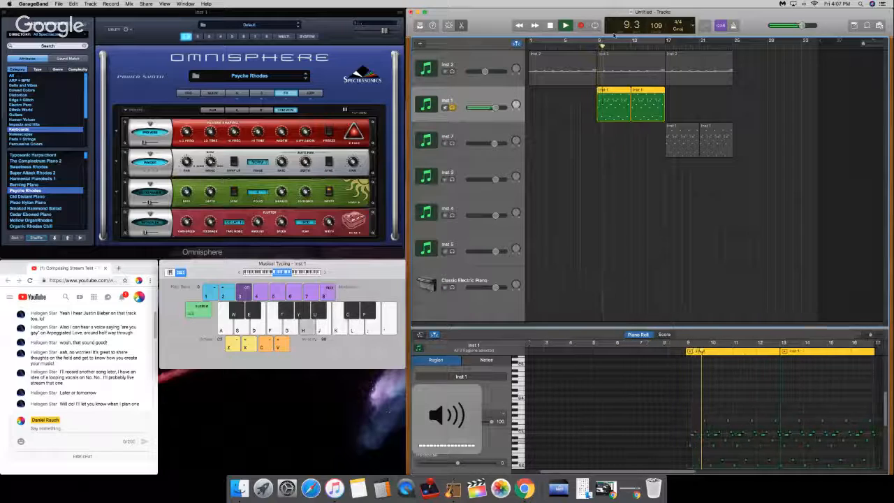
{"action": "left_click", "coordinate": [330, 131]}
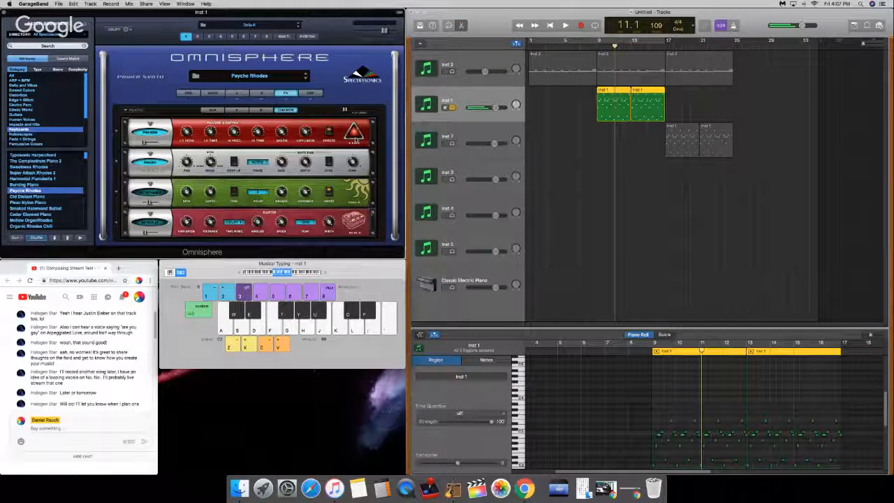
{"action": "key", "text": "XF86AudioRaiseVolume"}
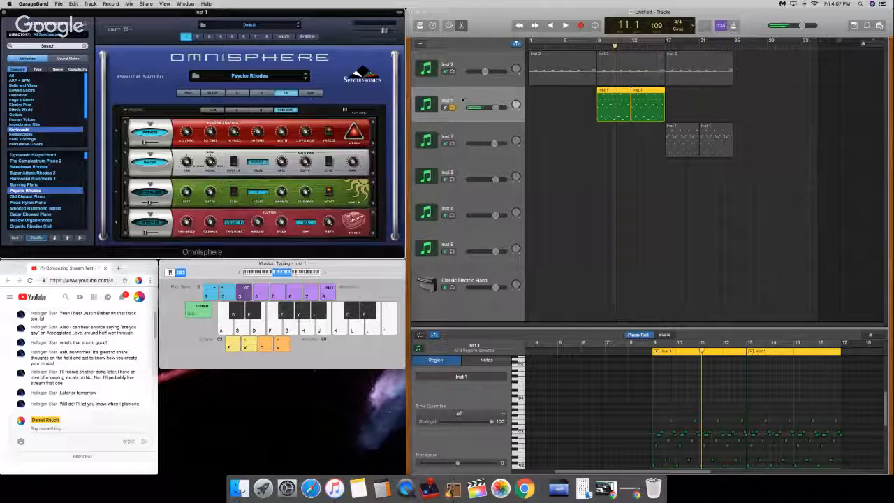
Step: Return the playhead to bar 1, play test notes on the soloed Inst 1 track and select the Inst 2 region at bar 9
{"action": "key", "text": "Return"}
{"action": "key", "text": "comma"}
{"action": "left_click", "coordinate": [501, 106]}
{"action": "key", "text": "d"}
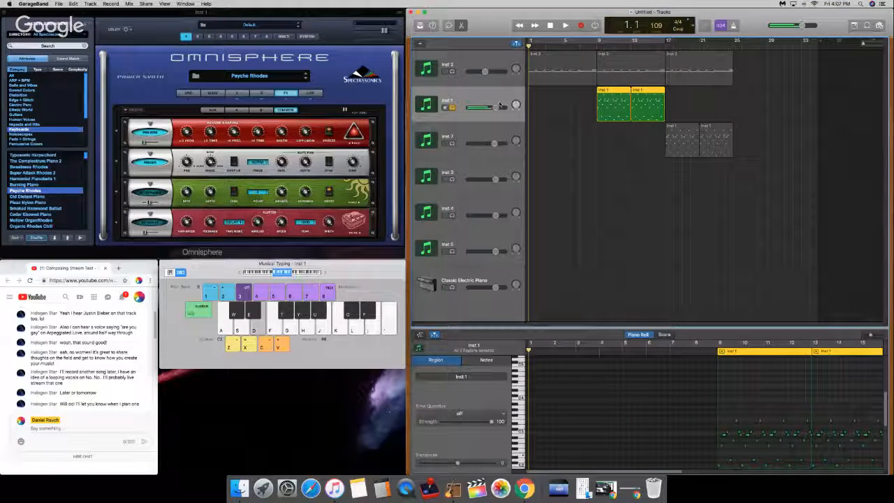
{"action": "key", "text": "g"}
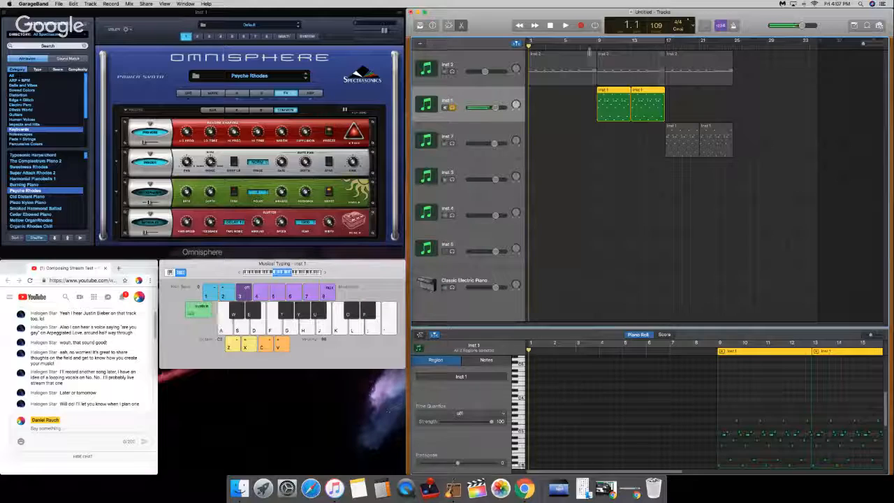
{"action": "left_click", "coordinate": [609, 52]}
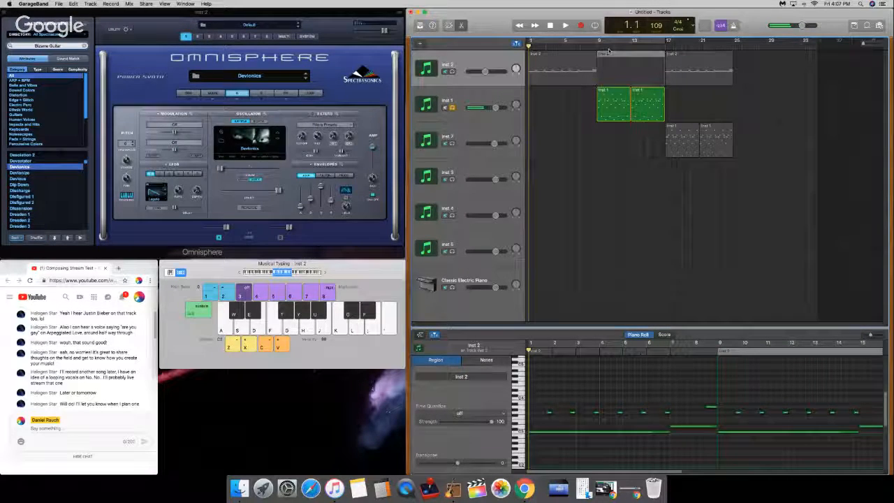
Step: Restart GarageBand with the Untitled project and dismiss the notice about STEAM folder write permission
{"action": "key", "text": "super+h"}
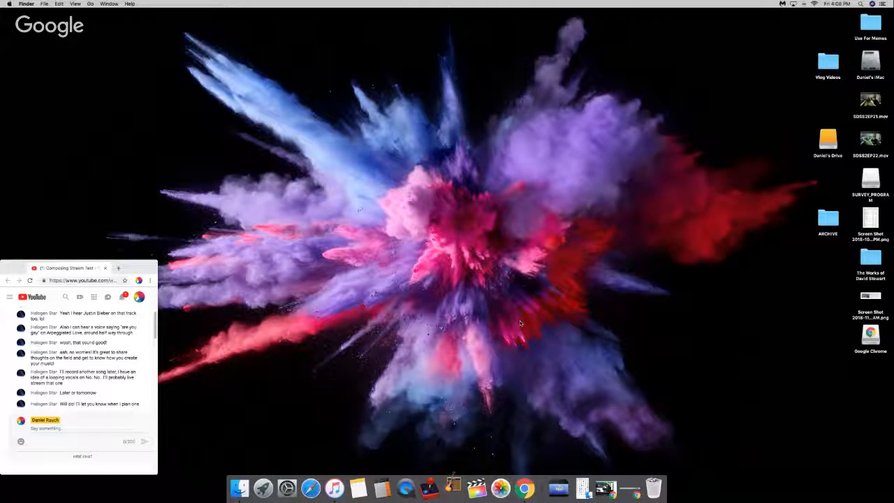
{"action": "key", "text": "F1"}
{"action": "key", "text": "F1"}
{"action": "key", "text": "F1"}
{"action": "key", "text": "F1"}
{"action": "key", "text": "F1"}
{"action": "key", "text": "F1"}
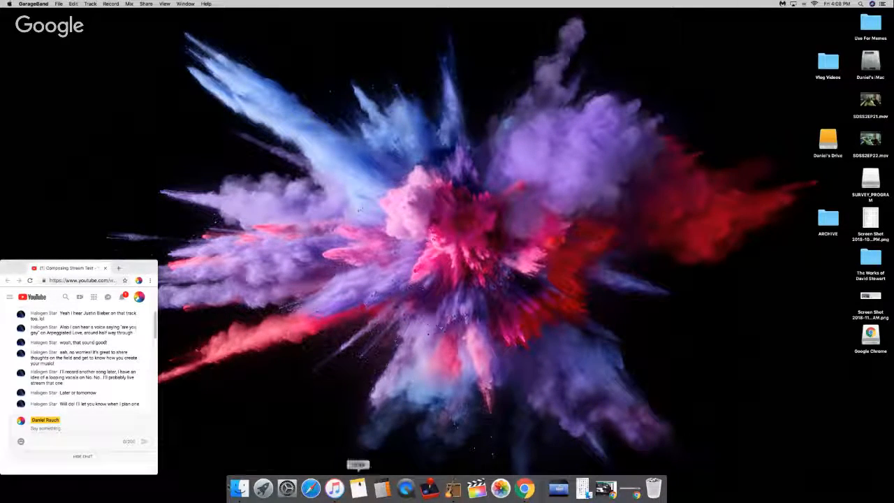
{"action": "left_click", "coordinate": [336, 493]}
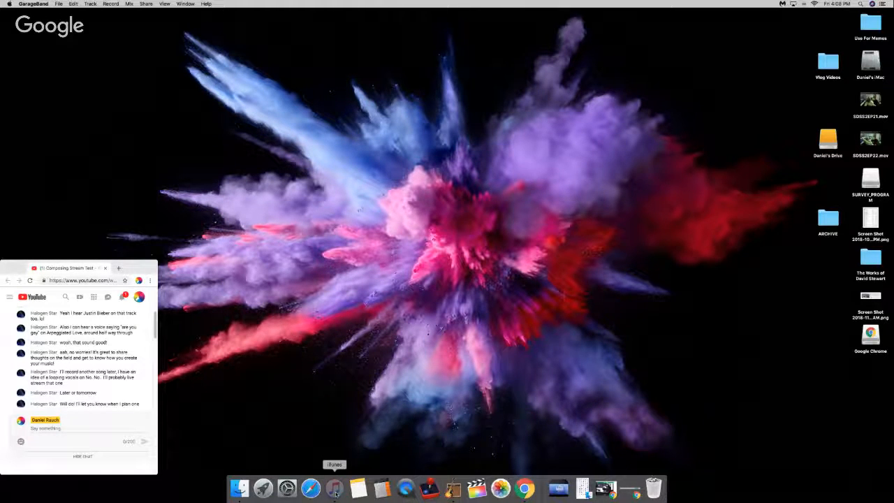
{"action": "right_click", "coordinate": [336, 494]}
{"action": "left_click", "coordinate": [338, 464]}
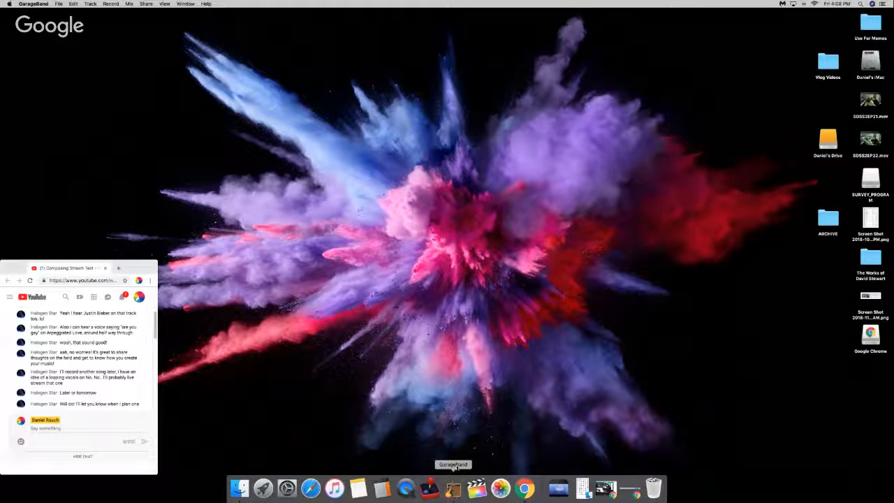
{"action": "left_click", "coordinate": [453, 485]}
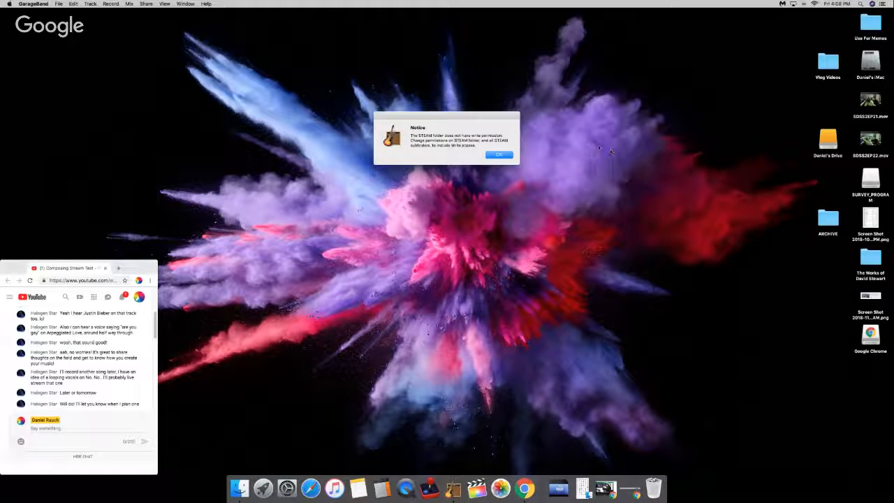
{"action": "left_click", "coordinate": [508, 155]}
{"action": "key", "text": "Return"}
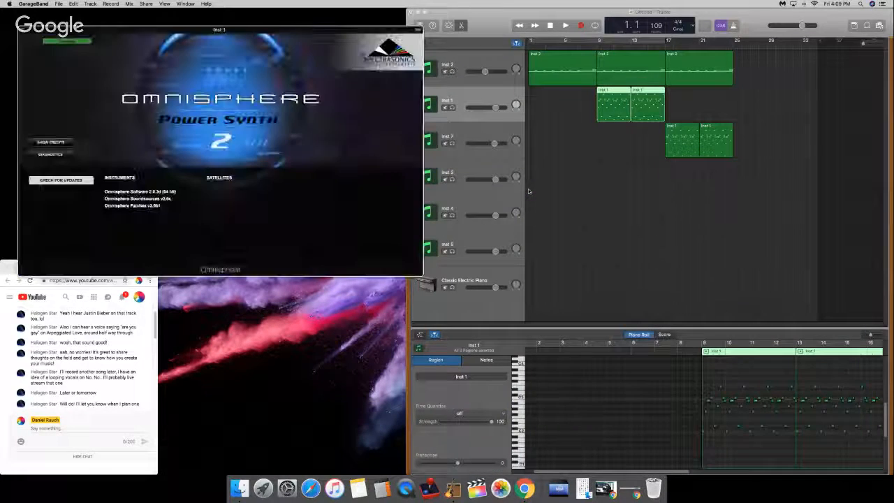
Step: Dismiss Inst 1's Omnisphere splash screen, move the plug-in window clear of the tracks, and select Inst 2 followed by Inst 1
{"action": "left_click", "coordinate": [233, 171]}
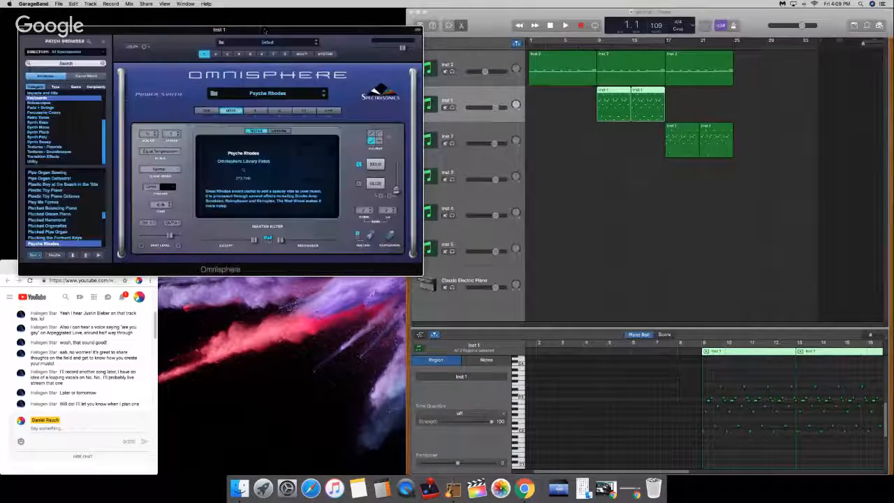
{"action": "left_click_drag", "start_coordinate": [265, 29], "coordinate": [250, 6]}
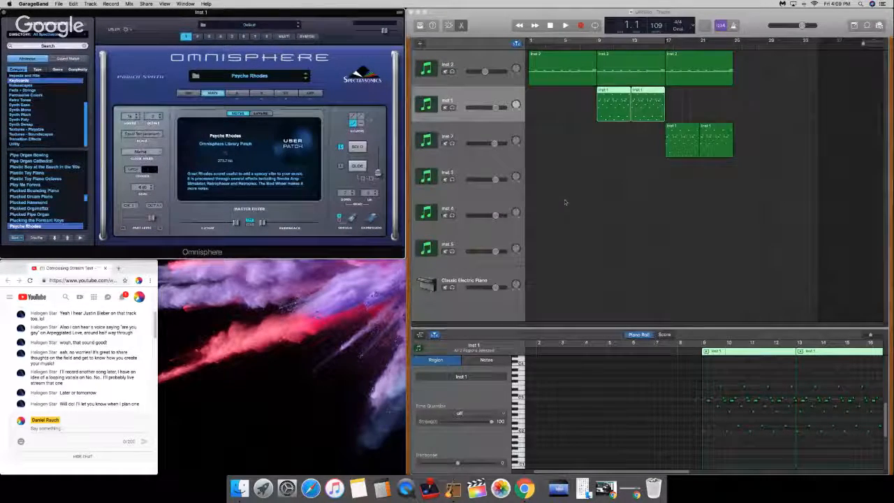
{"action": "left_click", "coordinate": [545, 169]}
{"action": "left_click", "coordinate": [471, 59]}
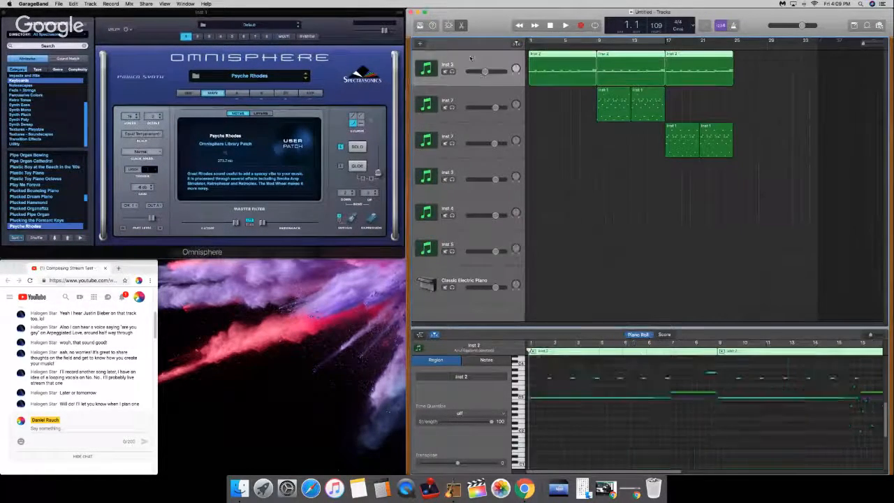
{"action": "left_click", "coordinate": [472, 95]}
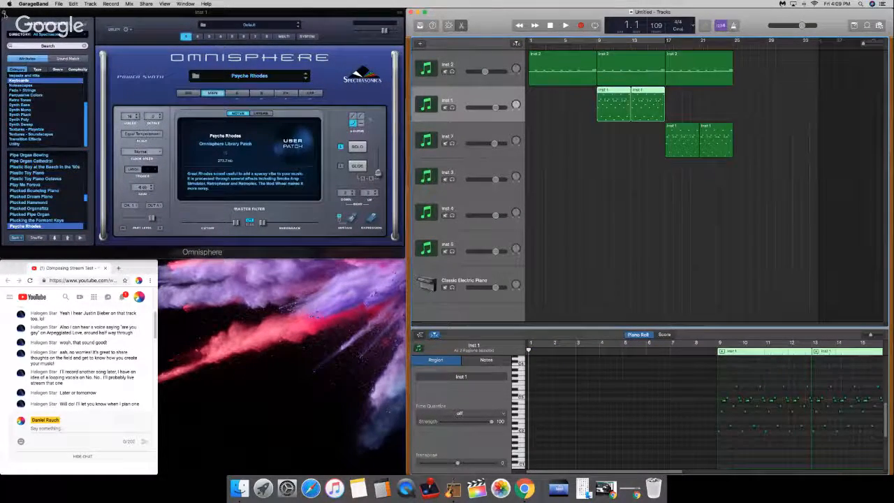
Step: Close the plug-in window and reopen Omnisphere through the track's Smart Controls plug-in settings, dismissing the permission notice
{"action": "left_click", "coordinate": [6, 12]}
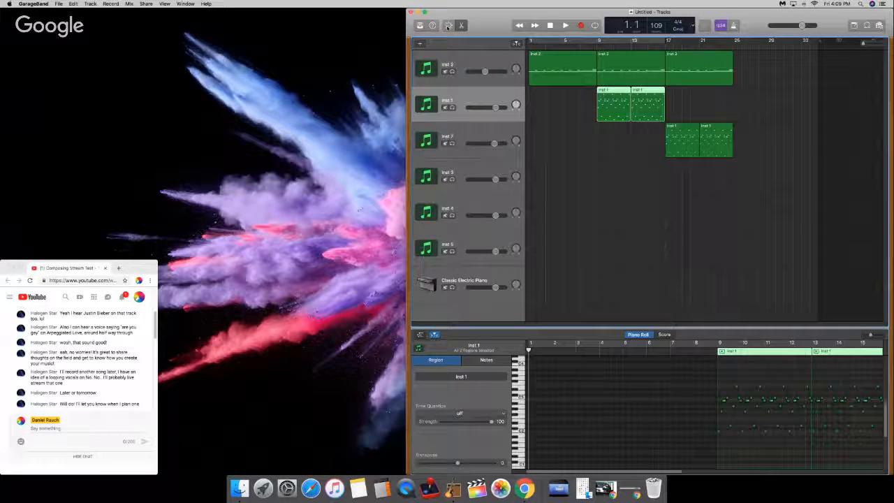
{"action": "left_click", "coordinate": [448, 26]}
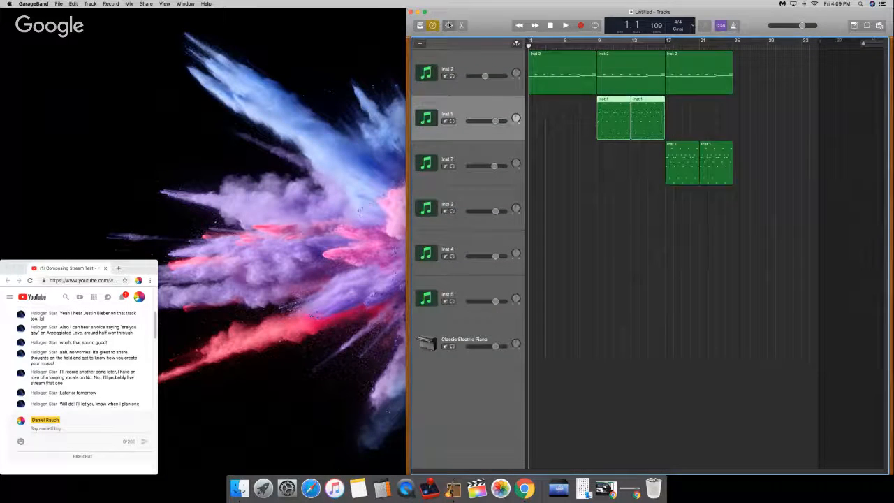
{"action": "left_click", "coordinate": [449, 26]}
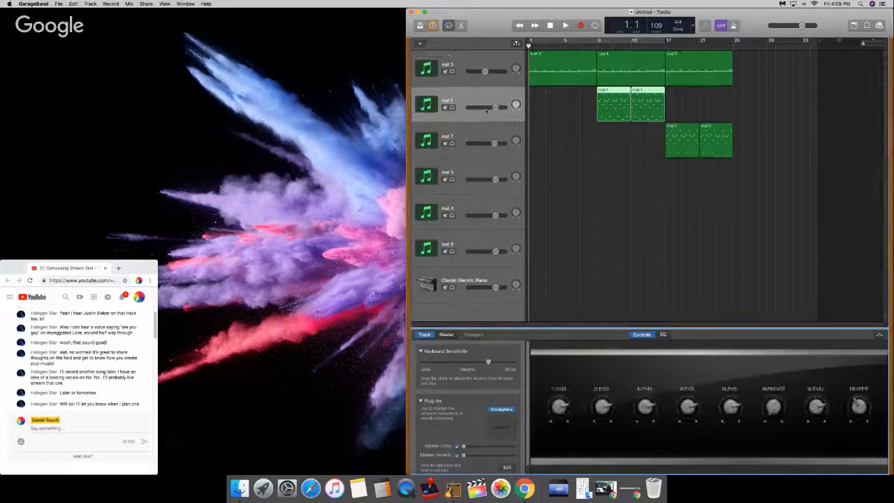
{"action": "left_click", "coordinate": [505, 411]}
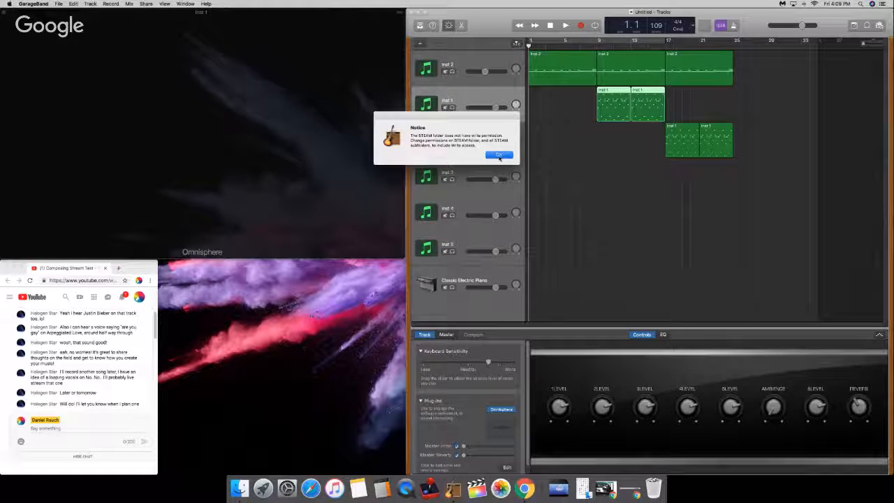
{"action": "left_click", "coordinate": [500, 155]}
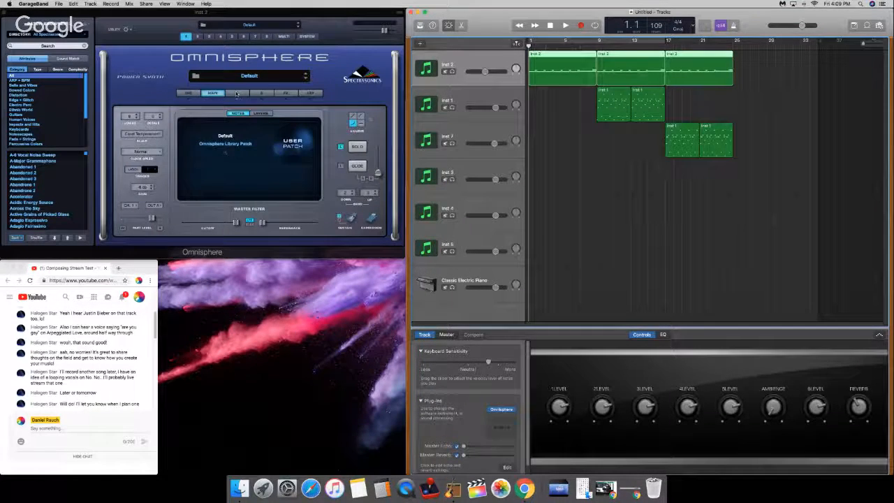
Step: Show layer A of Inst 2's Omnisphere patch and check the Omnisphere instances on Inst 1, Inst 7 and Inst 3, dismissing the notices
{"action": "left_click", "coordinate": [237, 93]}
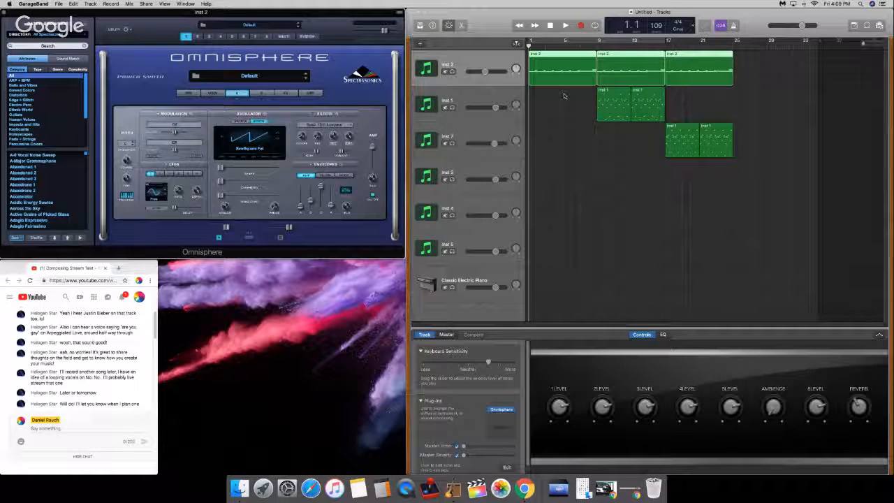
{"action": "left_click", "coordinate": [499, 94]}
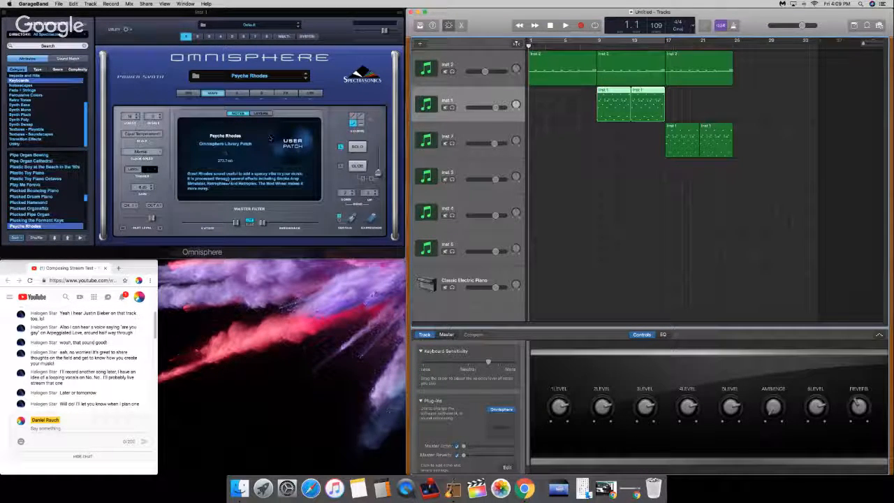
{"action": "left_click_drag", "start_coordinate": [478, 132], "coordinate": [529, 184]}
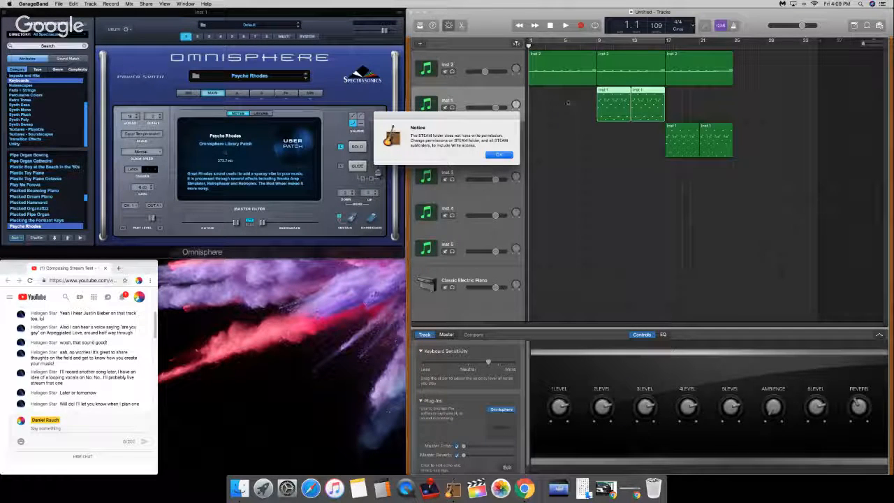
{"action": "left_click", "coordinate": [567, 133]}
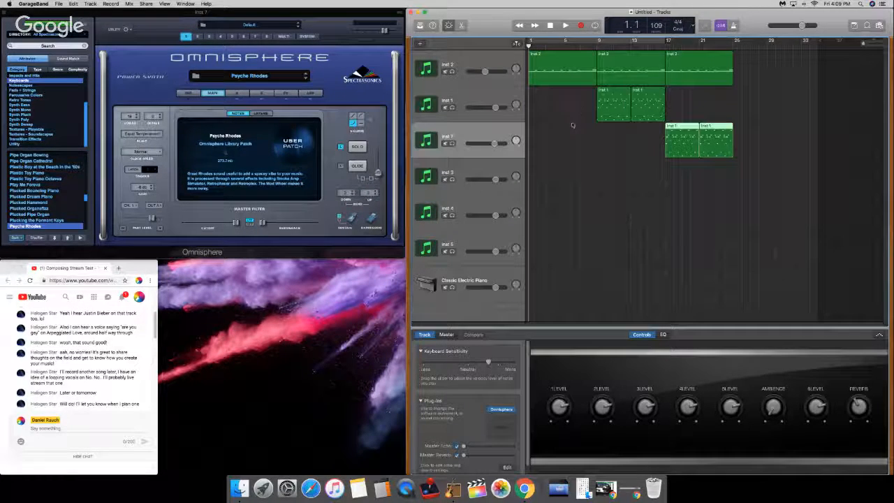
{"action": "left_click", "coordinate": [465, 155]}
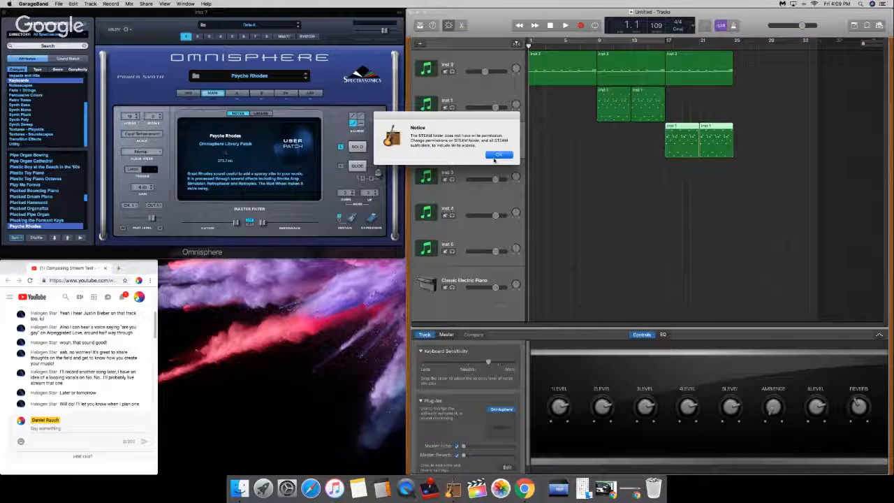
{"action": "left_click", "coordinate": [498, 156]}
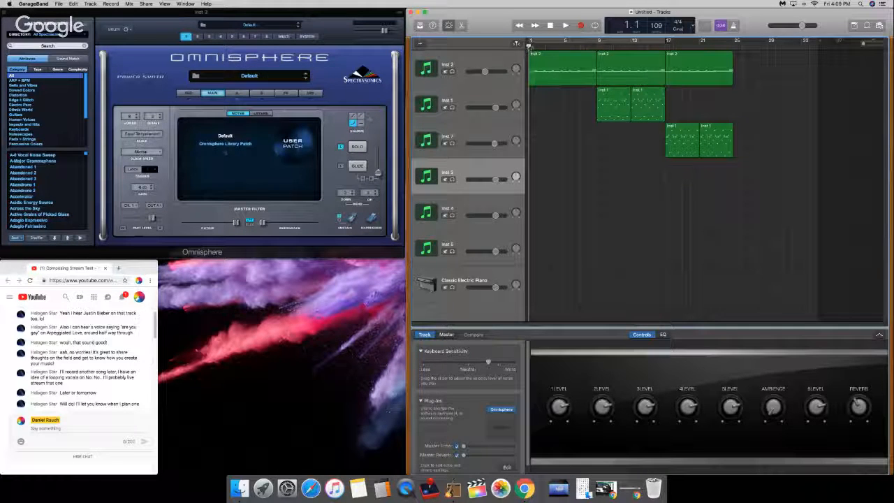
Step: Select the Inst 2 track, show the Musical Typing keyboard beneath the Omnisphere window, and play test notes
{"action": "left_click", "coordinate": [488, 58]}
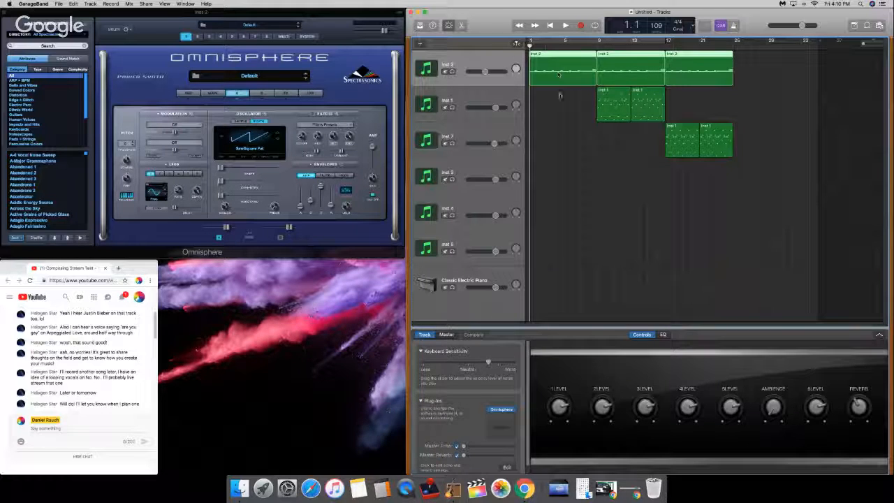
{"action": "key", "text": "space"}
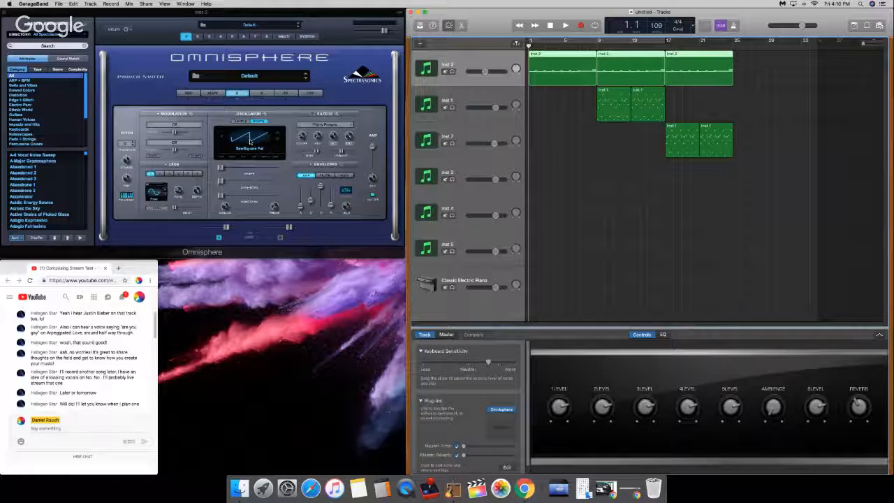
{"action": "key", "text": "super+k"}
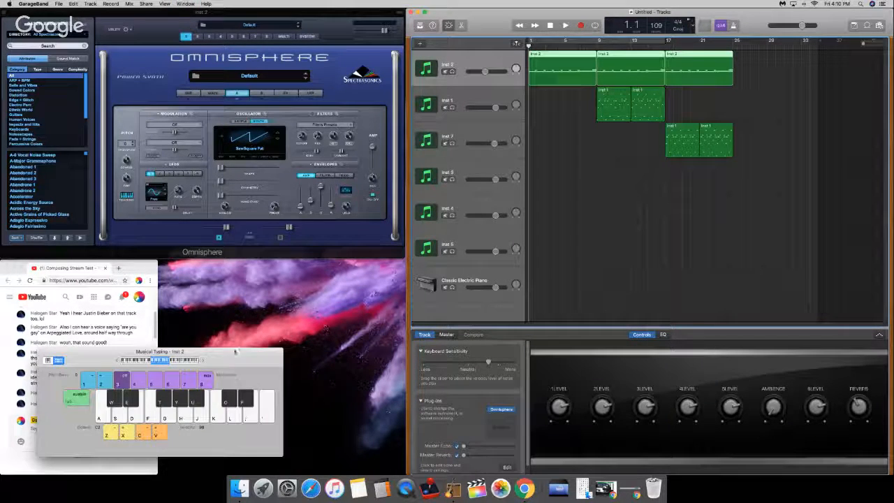
{"action": "left_click_drag", "start_coordinate": [257, 354], "coordinate": [358, 266]}
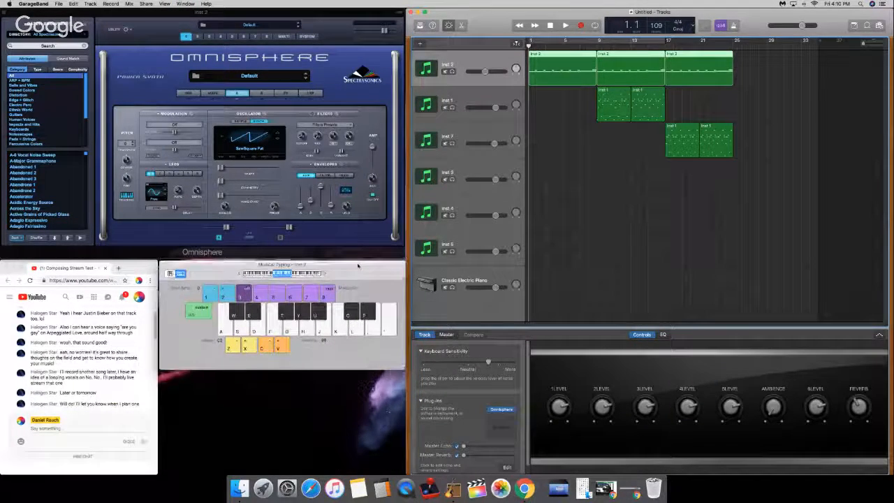
{"action": "key", "text": "a"}
{"action": "key", "text": "a"}
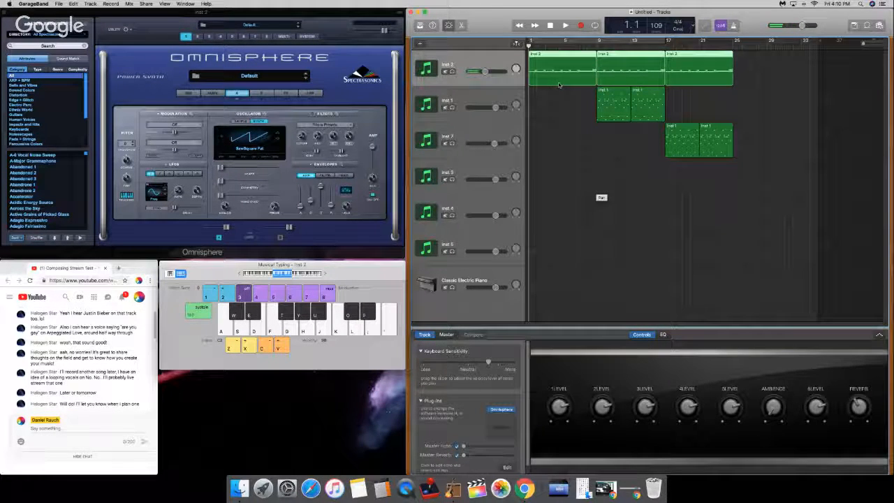
Step: Audition the Inst 2 intro from bar 1, stop playback and return the playhead to the start
{"action": "key", "text": "space"}
{"action": "key", "text": "k"}
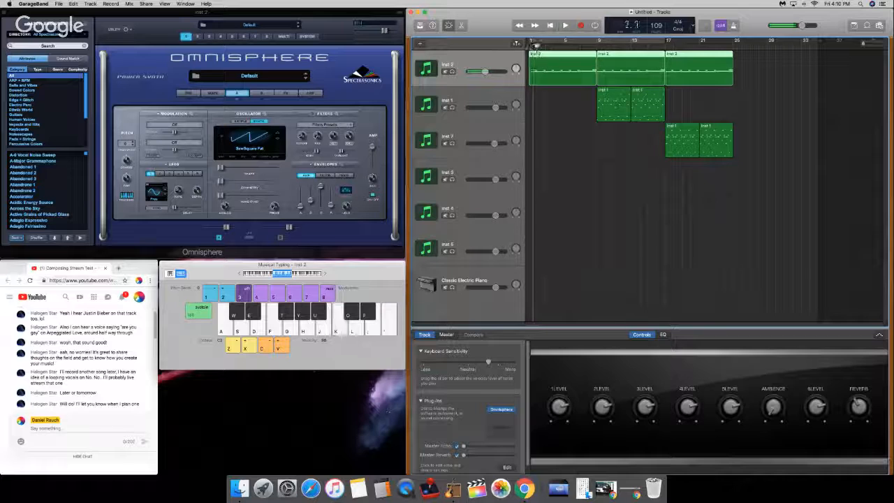
{"action": "key", "text": "space"}
{"action": "key", "text": "Return"}
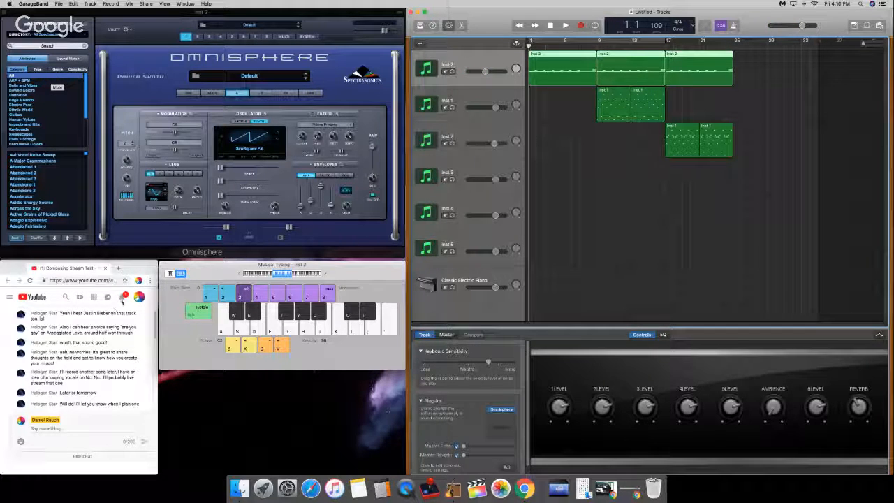
Step: Open and close the YouTube notifications in Chrome and switch back to Inst 2's Omnisphere window in GarageBand
{"action": "left_click", "coordinate": [122, 301]}
{"action": "left_click", "coordinate": [122, 297]}
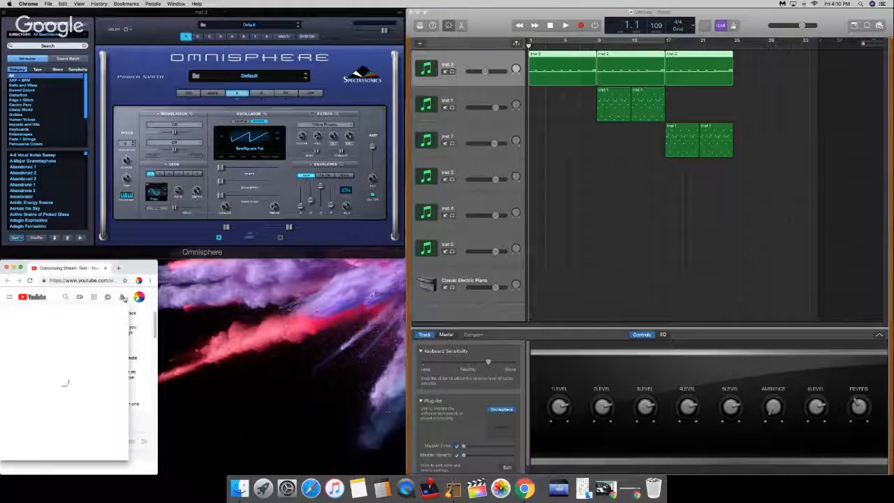
{"action": "left_click", "coordinate": [122, 297]}
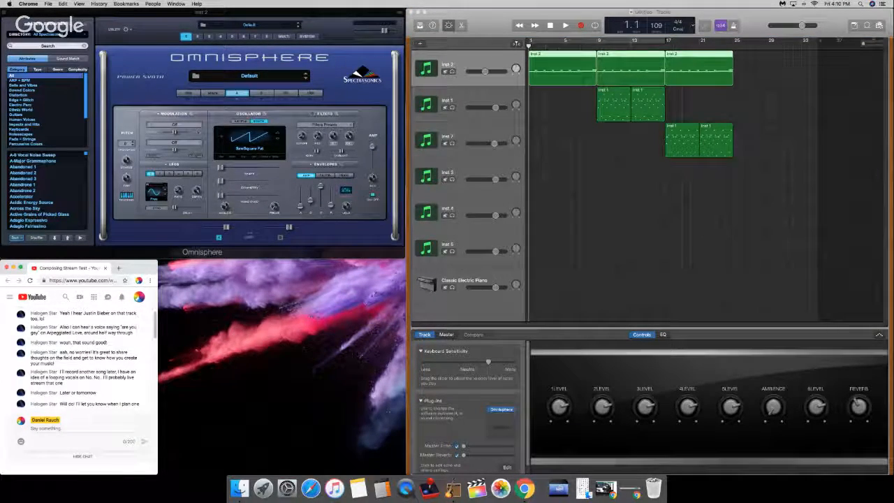
{"action": "left_click", "coordinate": [159, 32]}
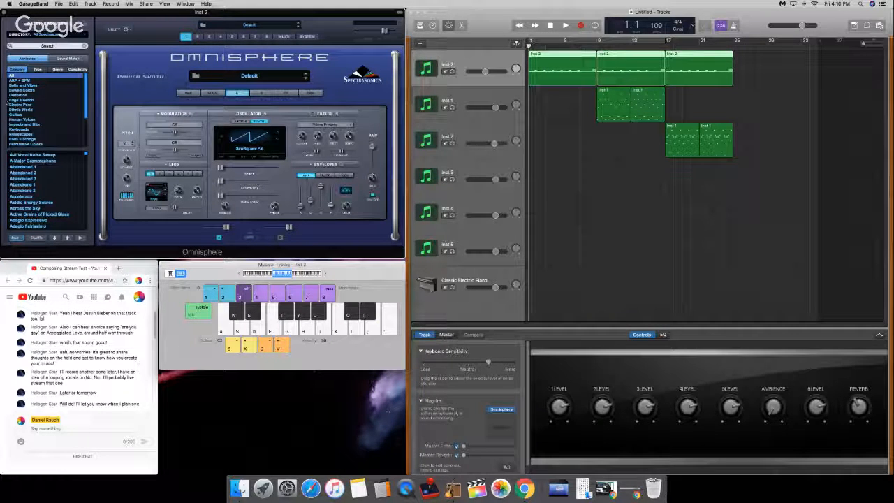
Step: Search Omnisphere's patch browser for Devionics and load that patch on Inst 2
{"action": "left_click", "coordinate": [47, 46]}
{"action": "type", "text": "s"}
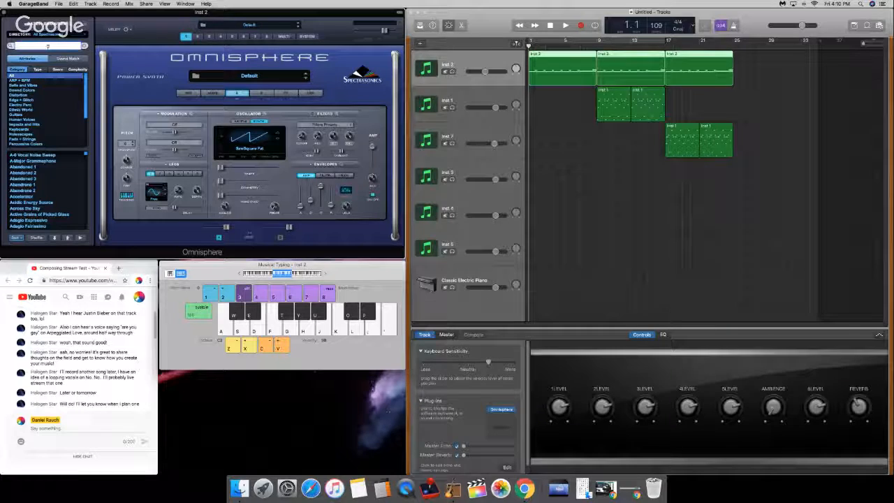
{"action": "type", "text": "awnics"}
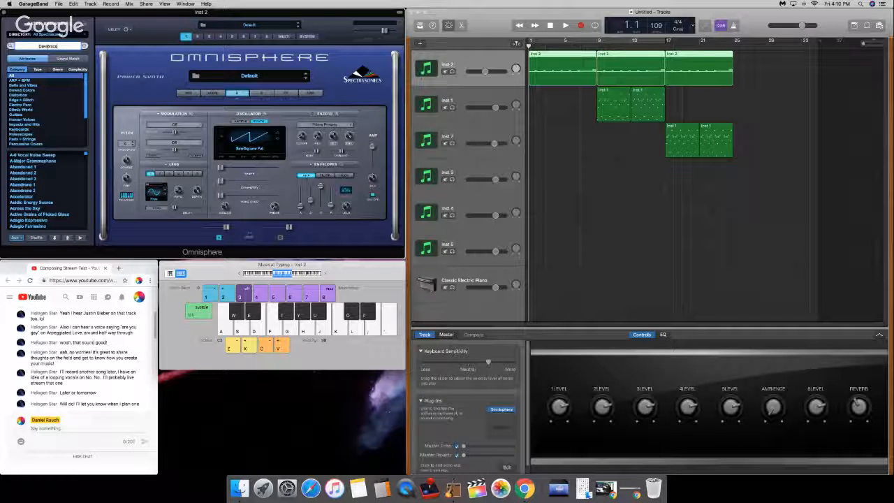
{"action": "key", "text": "Return"}
{"action": "left_click", "coordinate": [42, 158]}
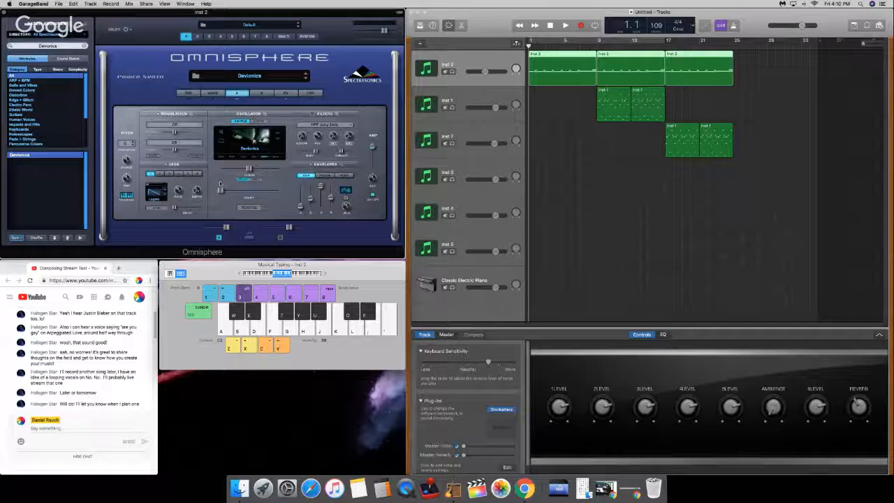
Step: Raise layer A's sample start on the Devionics patch, then inspect its Harmonia settings, the common effects and the layer A effects rack
{"action": "left_click_drag", "start_coordinate": [221, 190], "coordinate": [331, 190]}
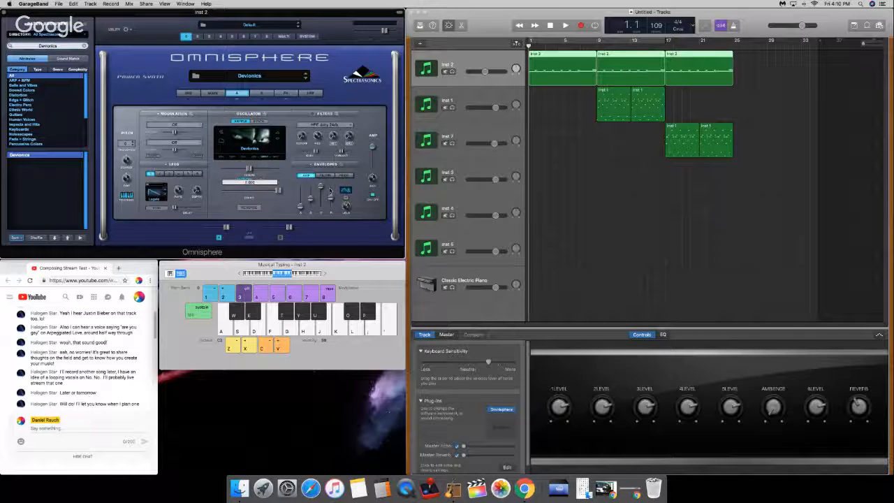
{"action": "left_click", "coordinate": [247, 143]}
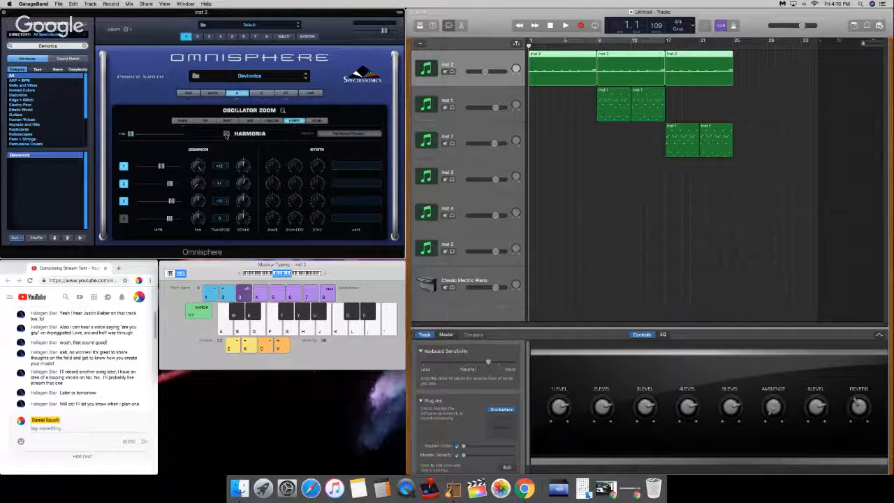
{"action": "left_click", "coordinate": [241, 92]}
{"action": "left_click", "coordinate": [289, 93]}
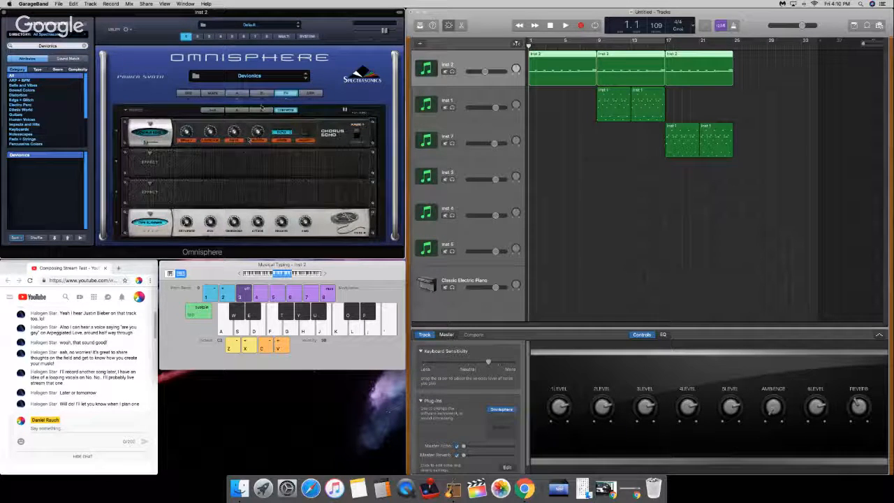
{"action": "left_click", "coordinate": [236, 110]}
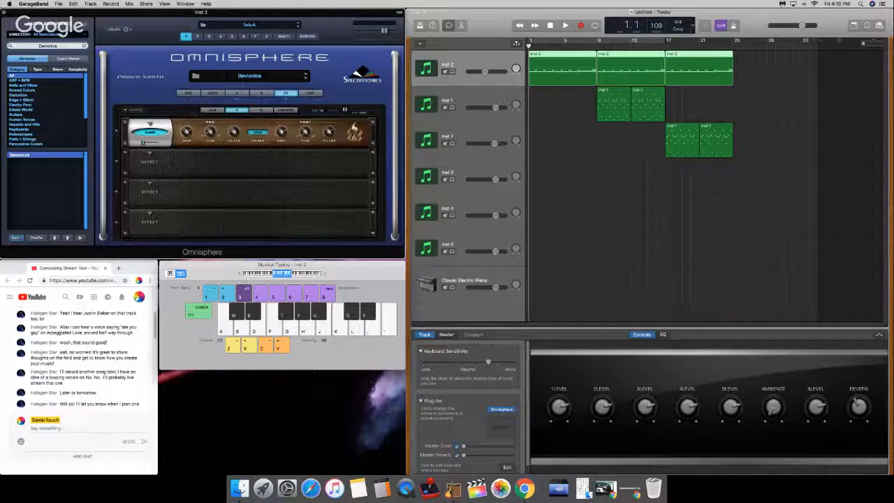
Step: Turn on Solo mode for the Devionics patch and audition the Inst 2 intro from bar 1, stopping at about bar 3
{"action": "left_click", "coordinate": [212, 93]}
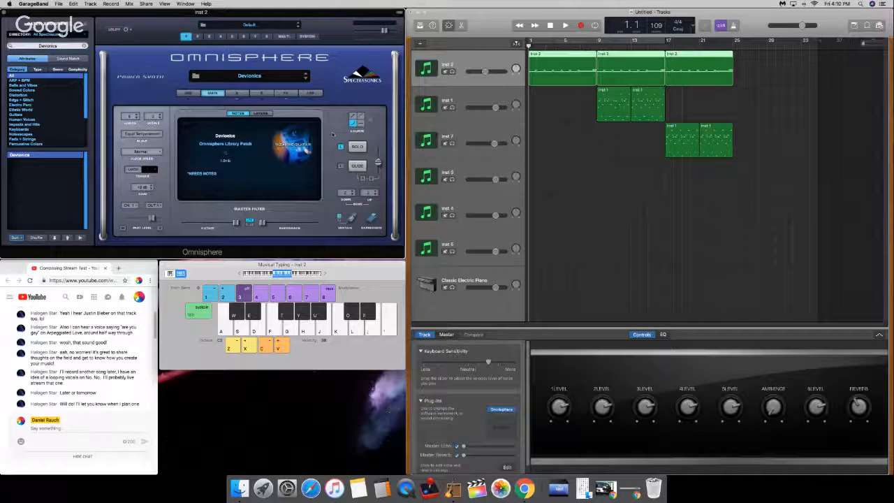
{"action": "left_click", "coordinate": [357, 147]}
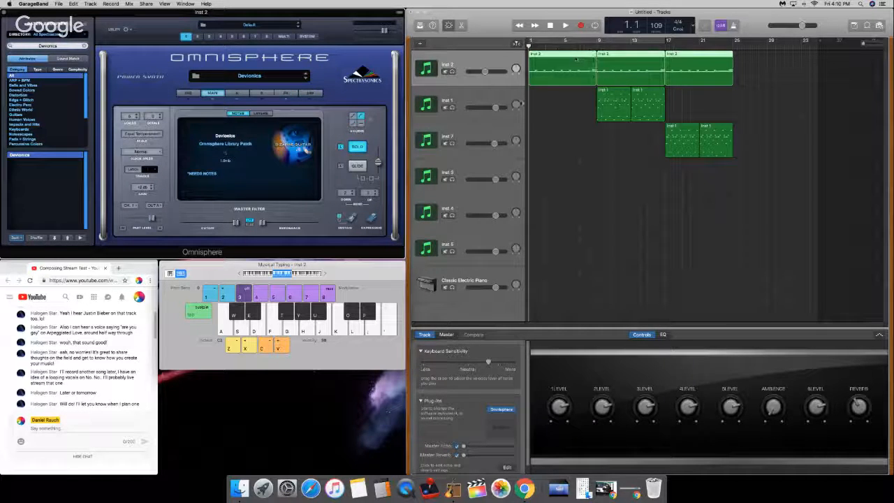
{"action": "key", "text": "space"}
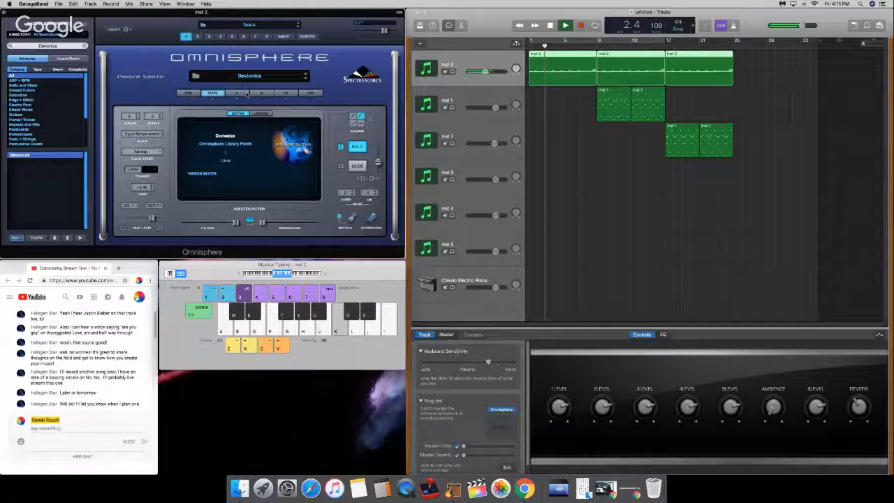
{"action": "key", "text": "space"}
Step: Replace the Chorus Echo in the first slot of Devionics' common effects rack with the Spring reverb
{"action": "left_click", "coordinate": [237, 93]}
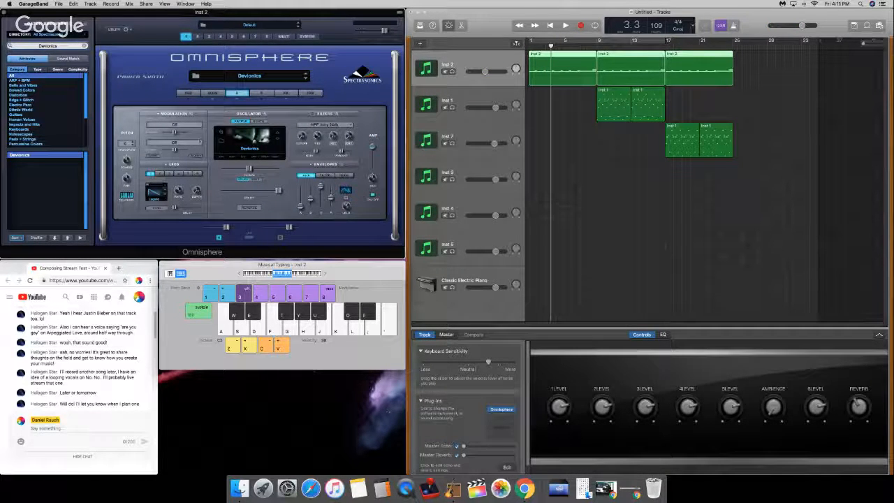
{"action": "left_click", "coordinate": [287, 94]}
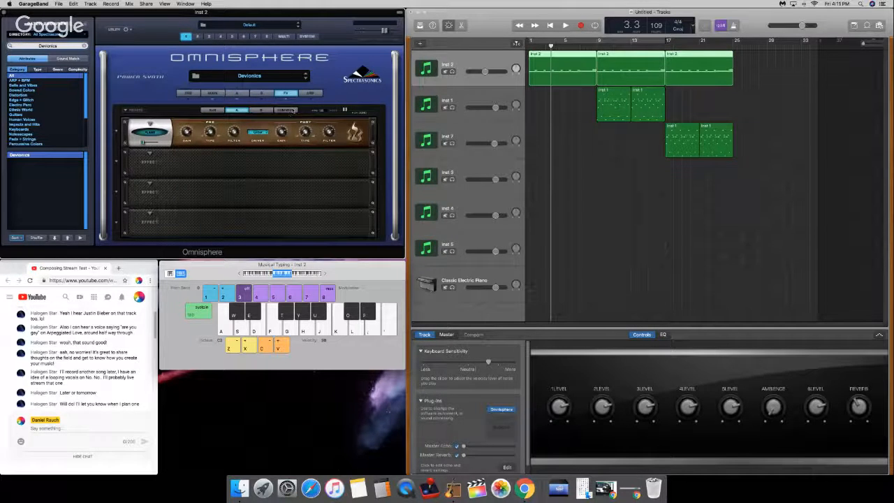
{"action": "left_click", "coordinate": [288, 109]}
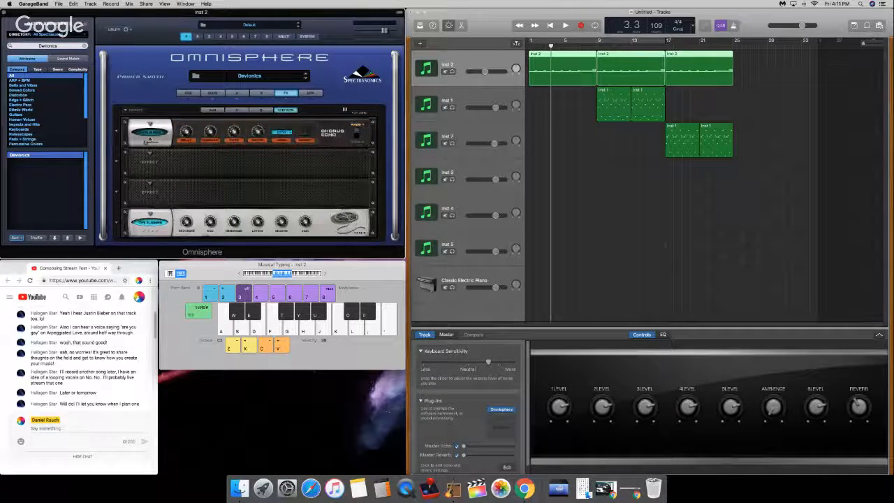
{"action": "left_click", "coordinate": [150, 131]}
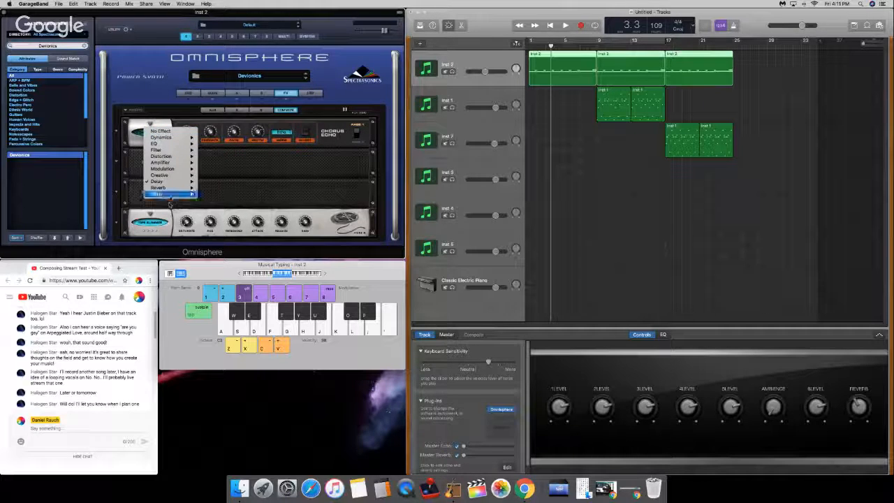
{"action": "left_click", "coordinate": [210, 196]}
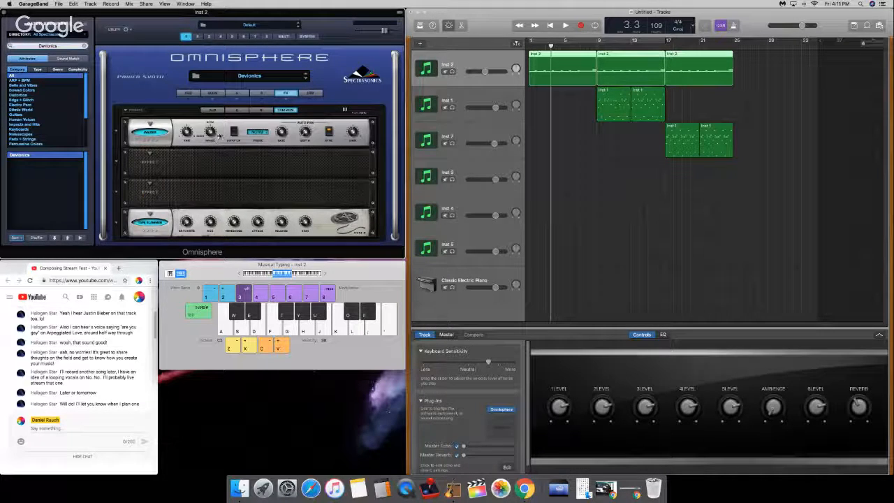
{"action": "left_click", "coordinate": [149, 127]}
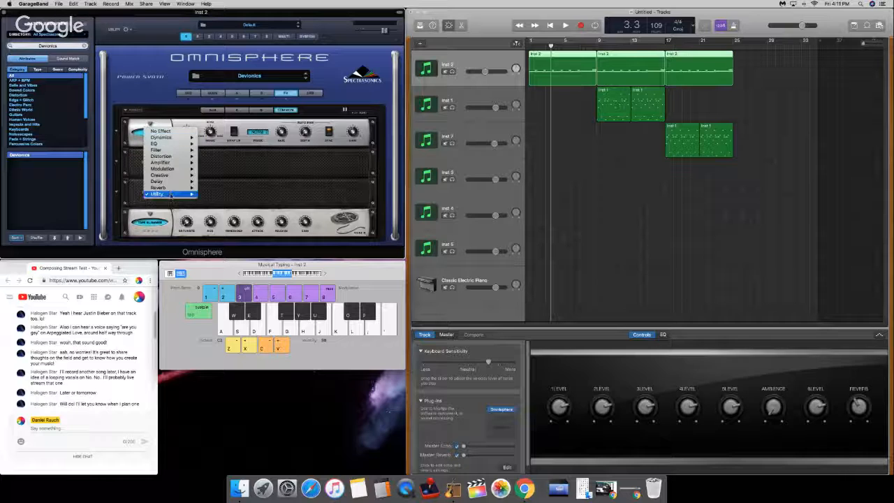
{"action": "left_click", "coordinate": [209, 194]}
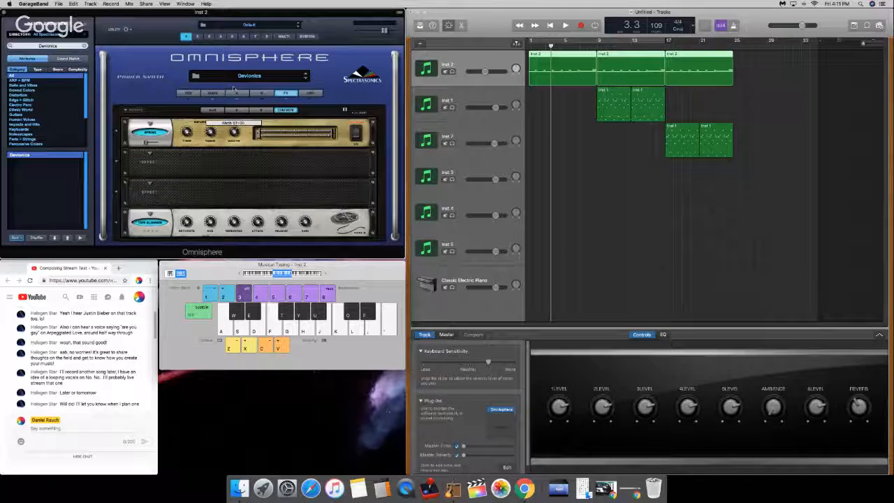
Step: Turn off the cycle range, adjust the Spring reverb's mix level and audition Inst 2 from bar 1 while showing layer A
{"action": "mouse_move", "coordinate": [146, 143]}
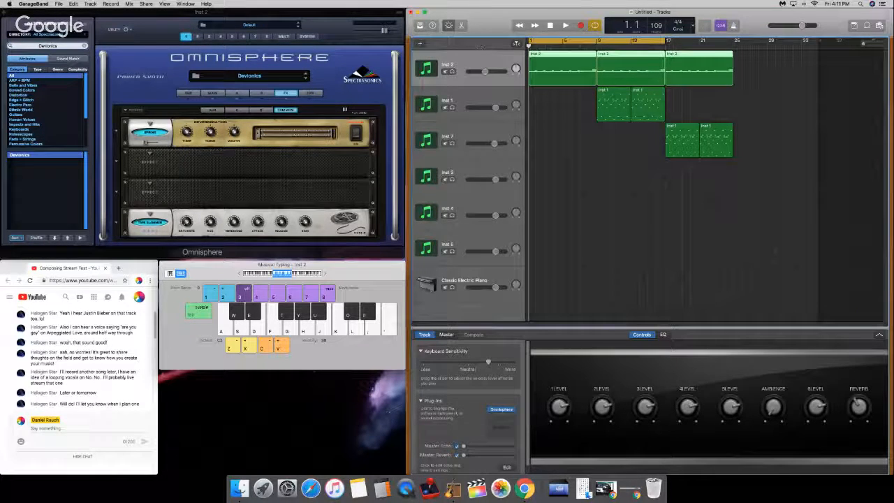
{"action": "key", "text": "c"}
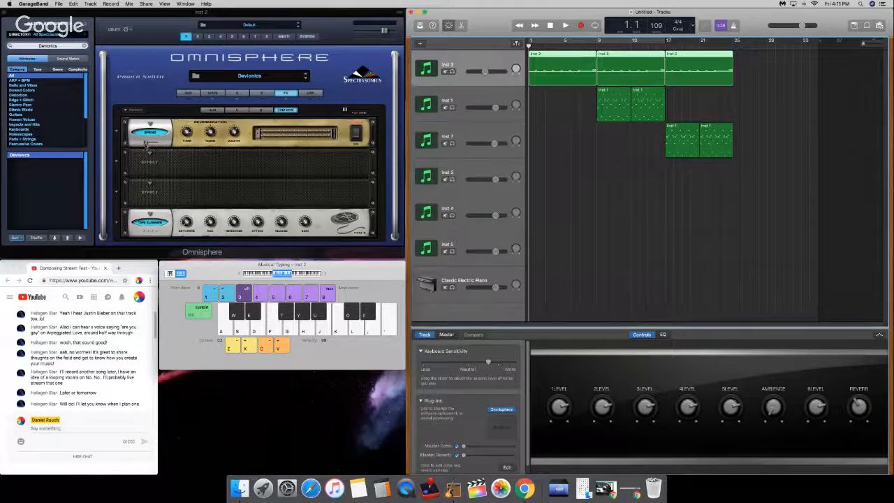
{"action": "left_click", "coordinate": [146, 142]}
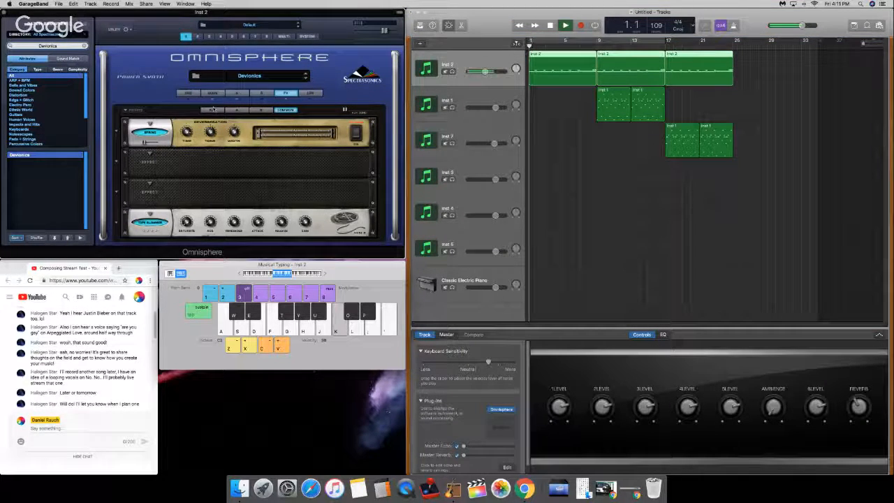
{"action": "key", "text": "space"}
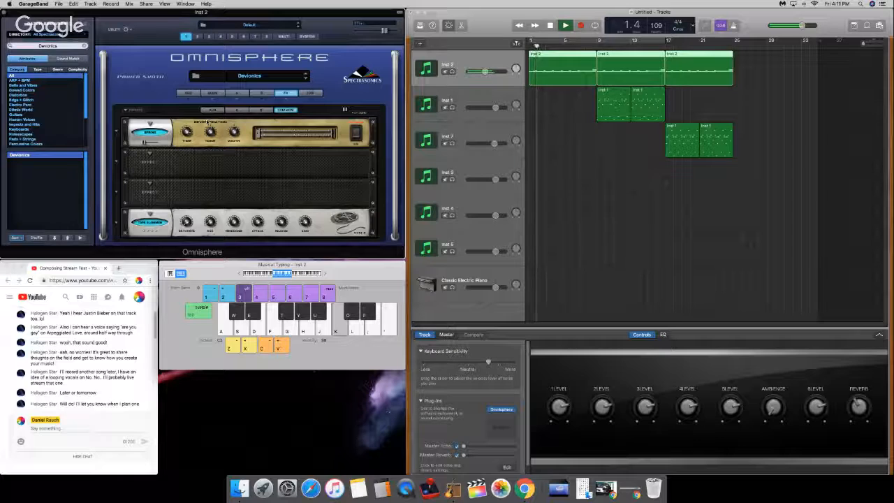
{"action": "left_click", "coordinate": [239, 93]}
{"action": "key", "text": "space"}
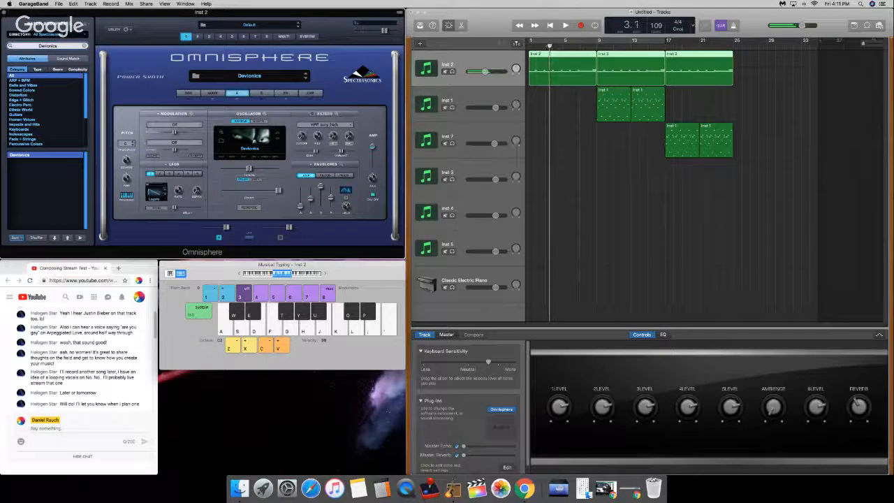
Step: Return the playhead to bar 1 and replay the Inst 2 intro at a higher system volume, stopping at bar 3
{"action": "left_click", "coordinate": [547, 45]}
{"action": "left_click", "coordinate": [300, 207]}
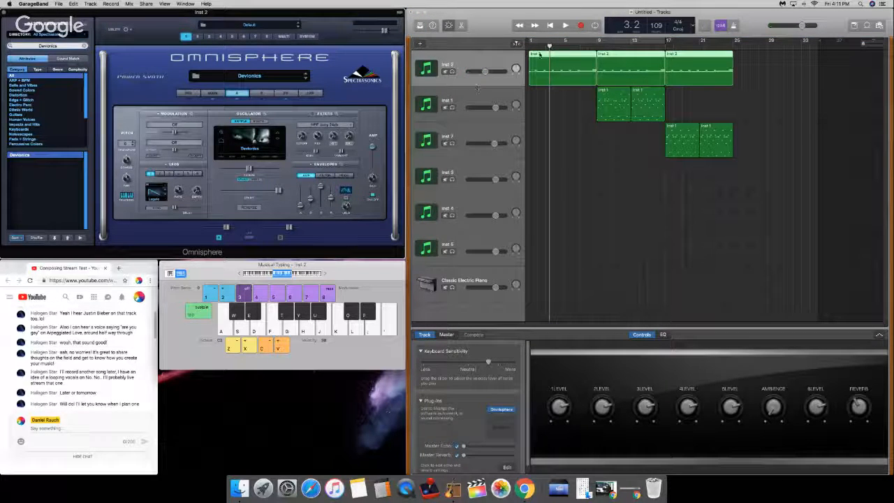
{"action": "left_click_drag", "start_coordinate": [550, 45], "coordinate": [527, 45]}
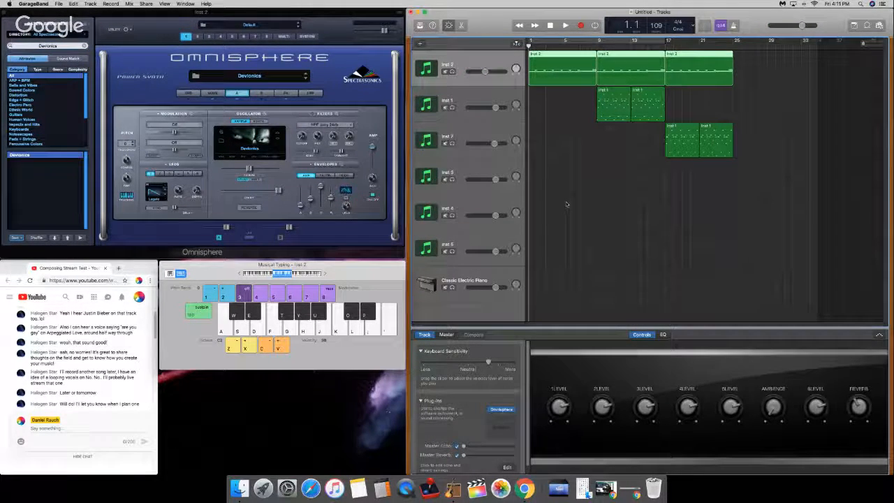
{"action": "key", "text": "space"}
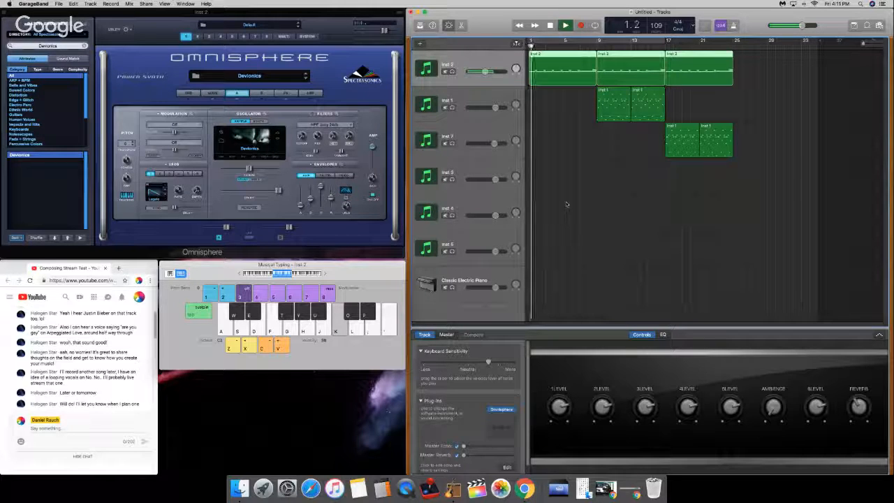
{"action": "key", "text": "XF86AudioRaiseVolume"}
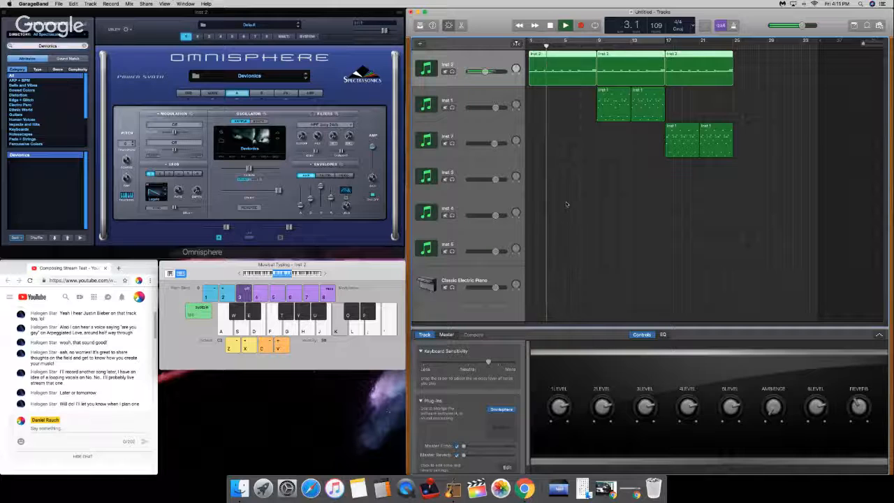
{"action": "key", "text": "space"}
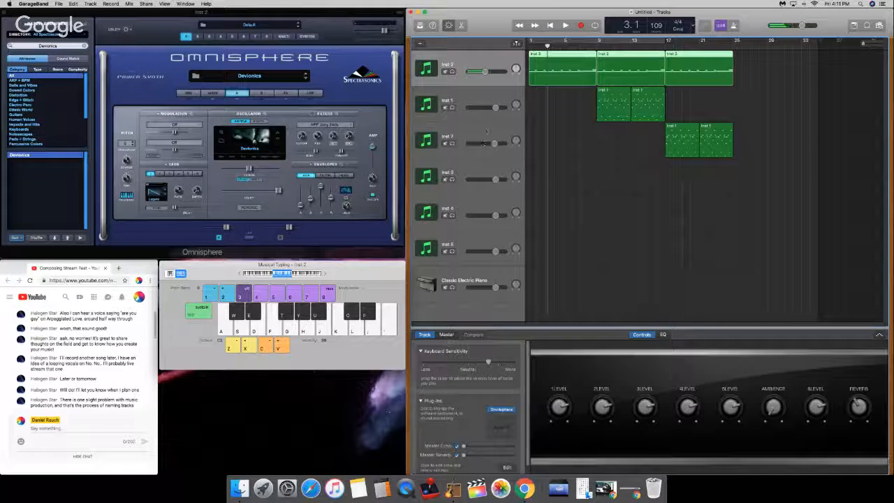
Step: View Inst 7's Psyche Rhodes patch, select the Inst 3 track and ignore the GarageBand crash alert
{"action": "left_click", "coordinate": [487, 131]}
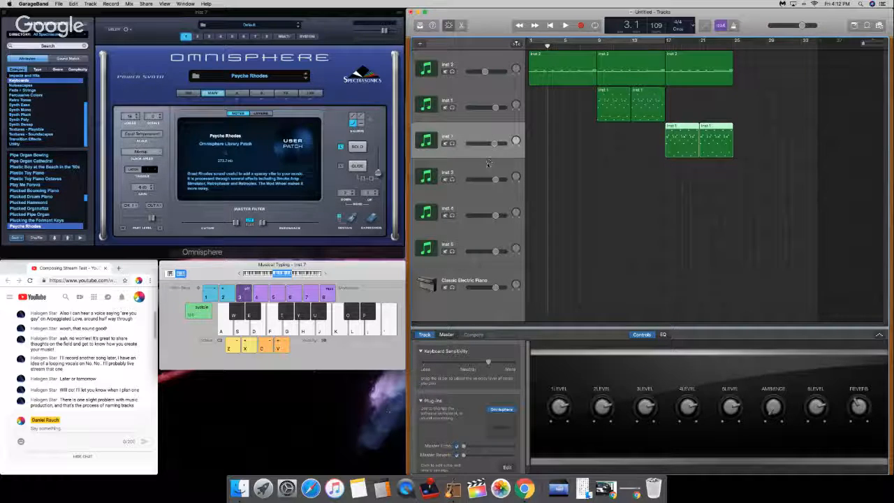
{"action": "left_click", "coordinate": [487, 163]}
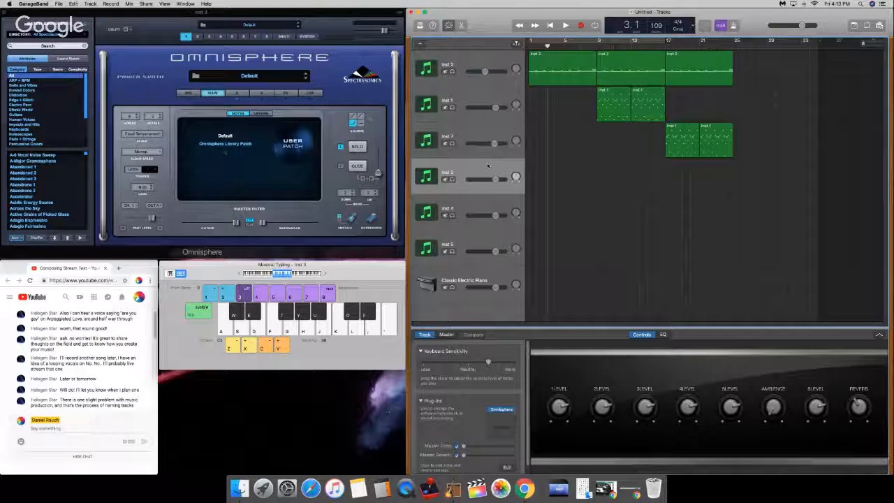
{"action": "key", "text": "super+k"}
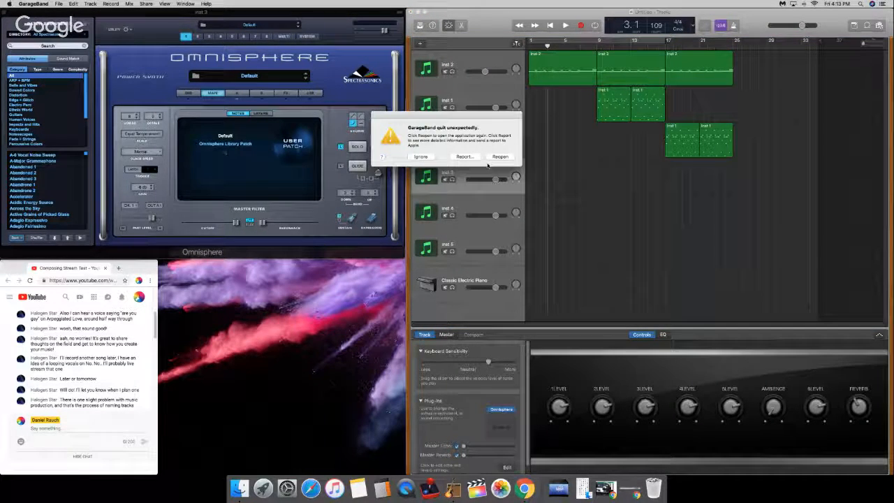
{"action": "left_click", "coordinate": [430, 156]}
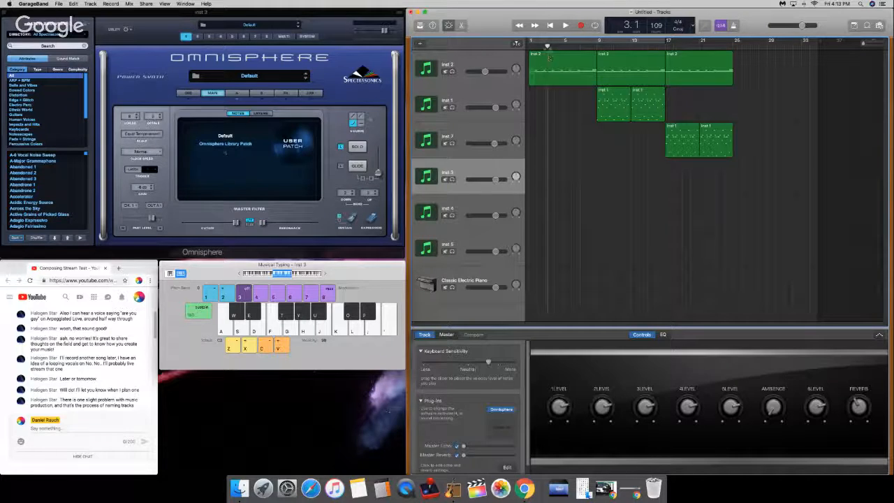
Step: Return the playhead to bar 1, play test notes on Inst 3's Default patch and show its layer A oscillator
{"action": "left_click_drag", "start_coordinate": [547, 47], "coordinate": [529, 47]}
{"action": "key", "text": "a"}
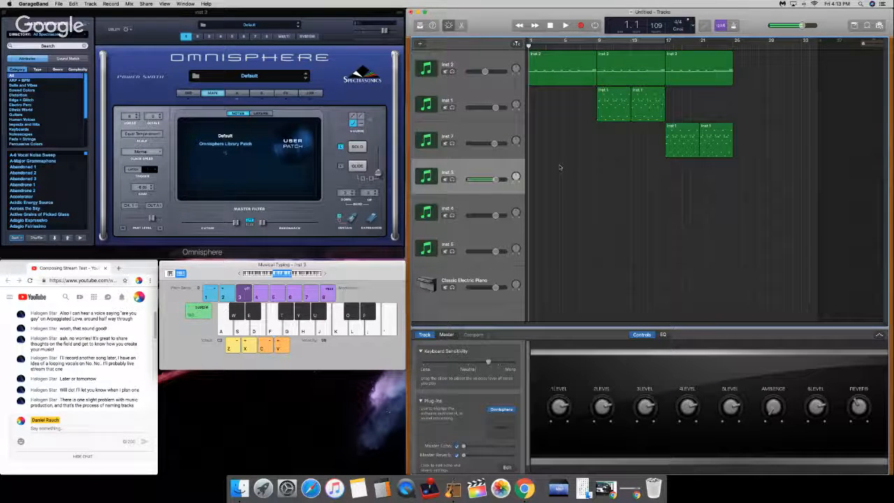
{"action": "key", "text": "g"}
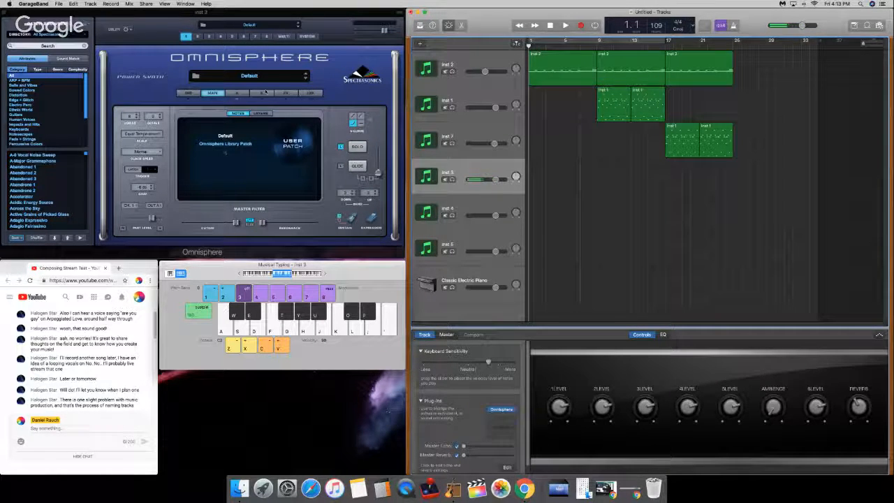
{"action": "left_click", "coordinate": [239, 93]}
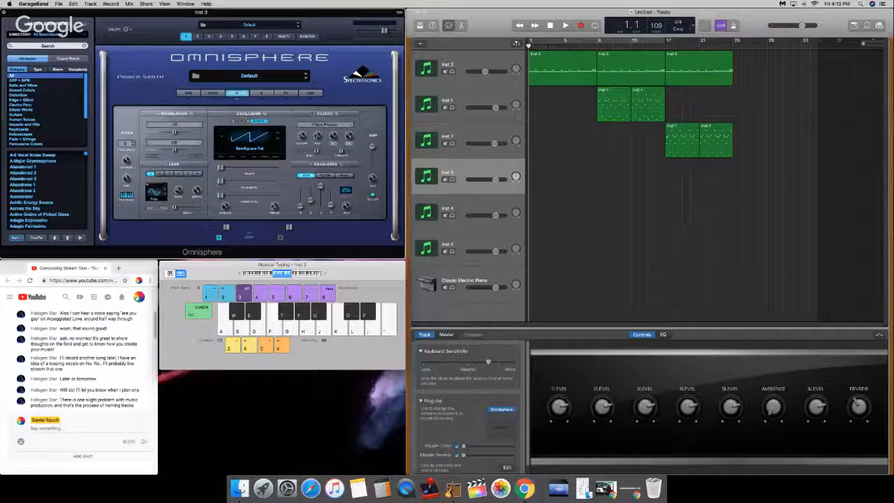
Step: Shorten the project by moving its end marker to about bar 27, and browse Omnisphere's patch categories
{"action": "mouse_move", "coordinate": [821, 44]}
{"action": "left_mouse_down"}
{"action": "mouse_move", "coordinate": [746, 50]}
{"action": "mouse_move", "coordinate": [754, 51]}
{"action": "left_mouse_up"}
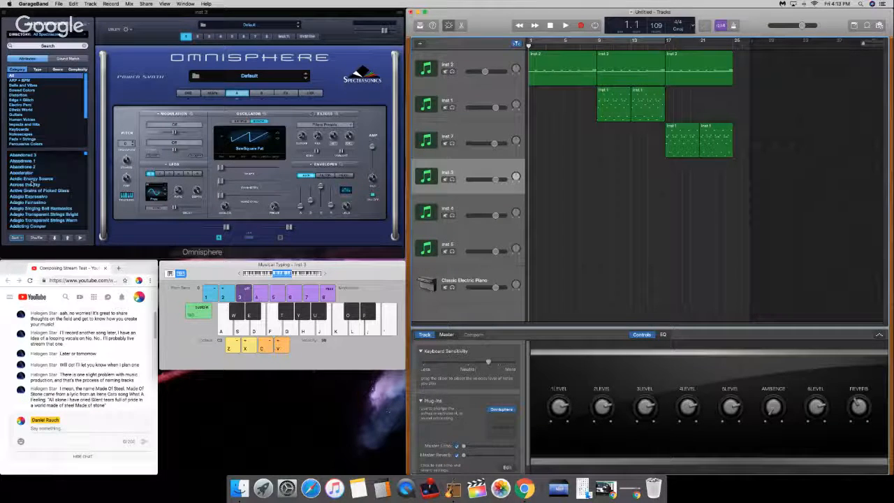
{"action": "scroll", "coordinate": [51, 119], "scroll_direction": "down", "scroll_amount": 5}
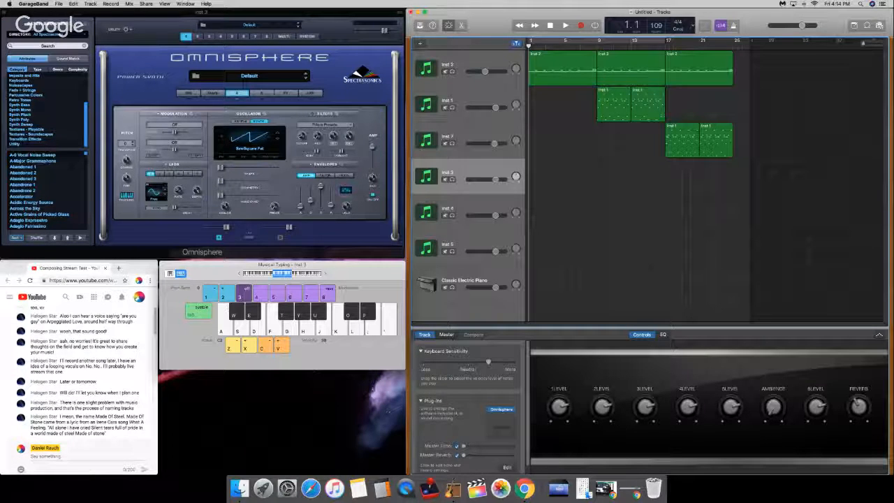
Step: Set Inst 3's layer A oscillator to the Octometal waveform from the Attitude group of the Analog Timbres
{"action": "left_click", "coordinate": [140, 21]}
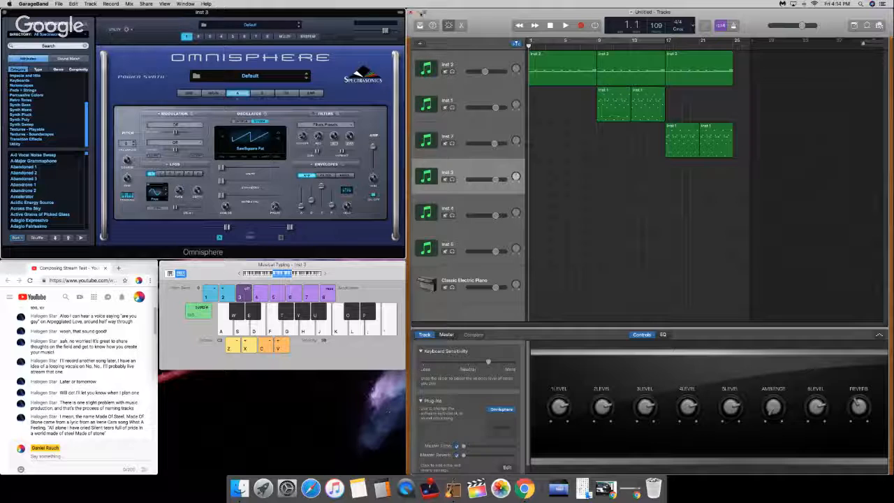
{"action": "left_click", "coordinate": [613, 210]}
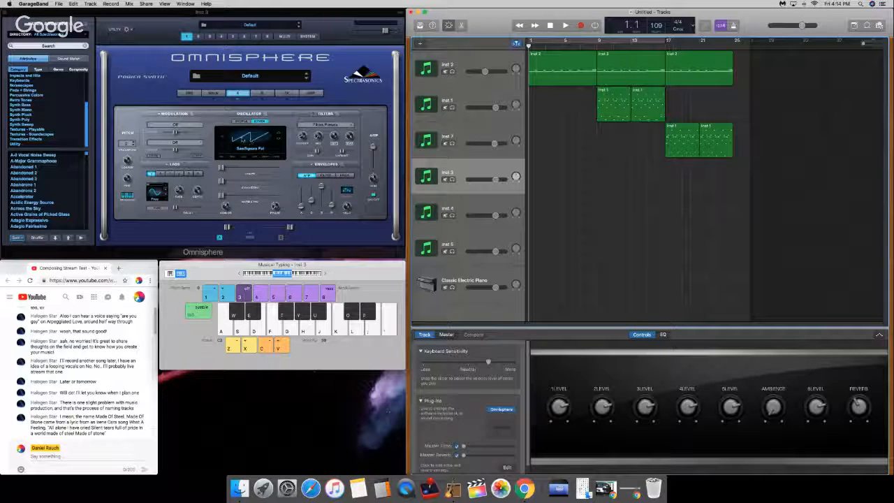
{"action": "left_click", "coordinate": [224, 137]}
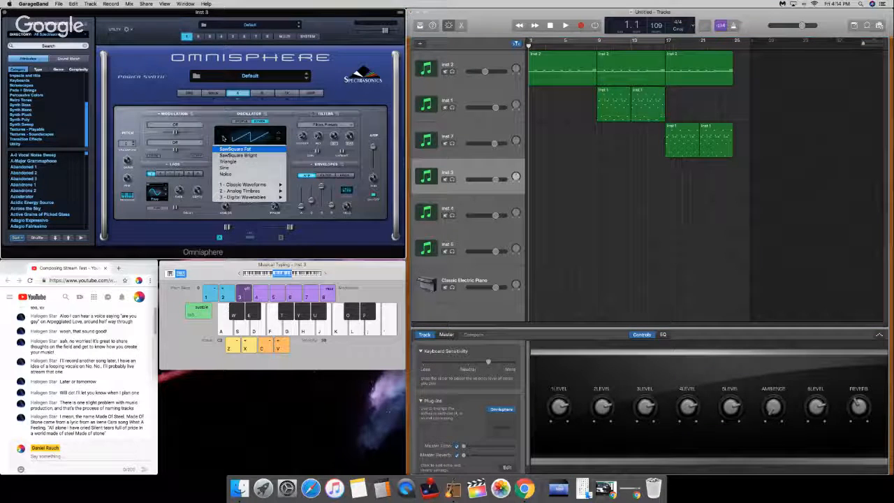
{"action": "mouse_move", "coordinate": [241, 190]}
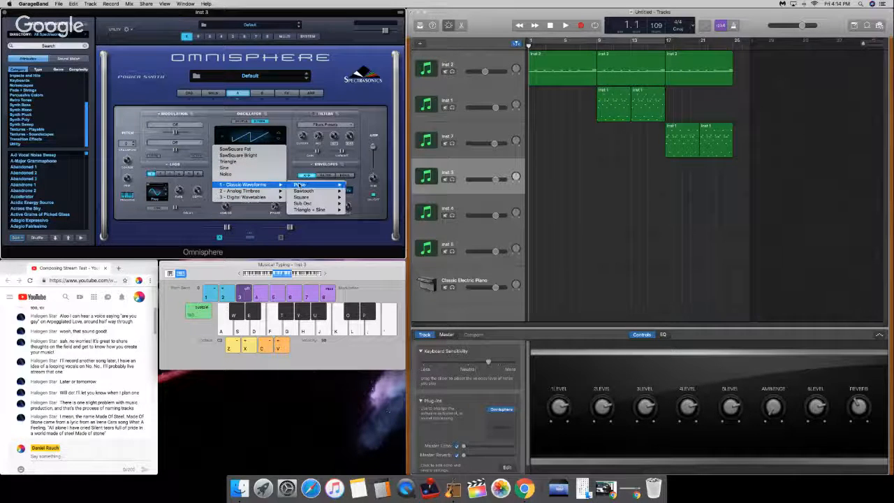
{"action": "mouse_move", "coordinate": [299, 185]}
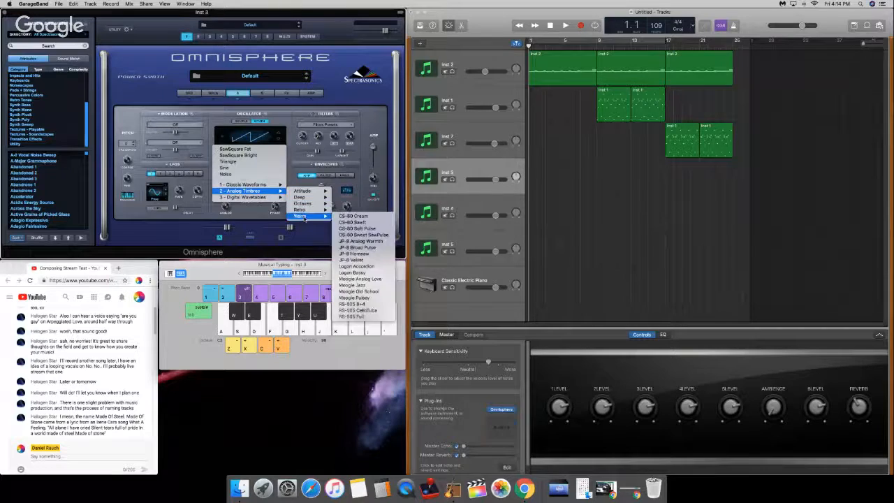
{"action": "mouse_move", "coordinate": [237, 198]}
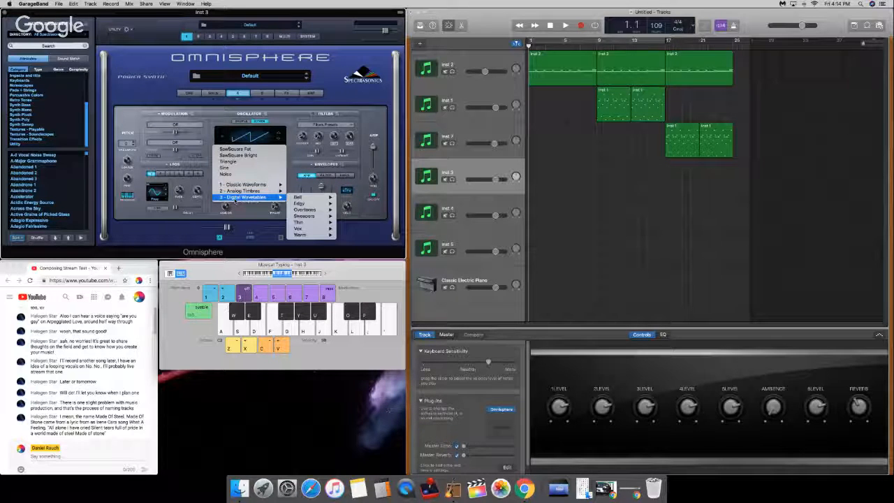
{"action": "mouse_move", "coordinate": [323, 199]}
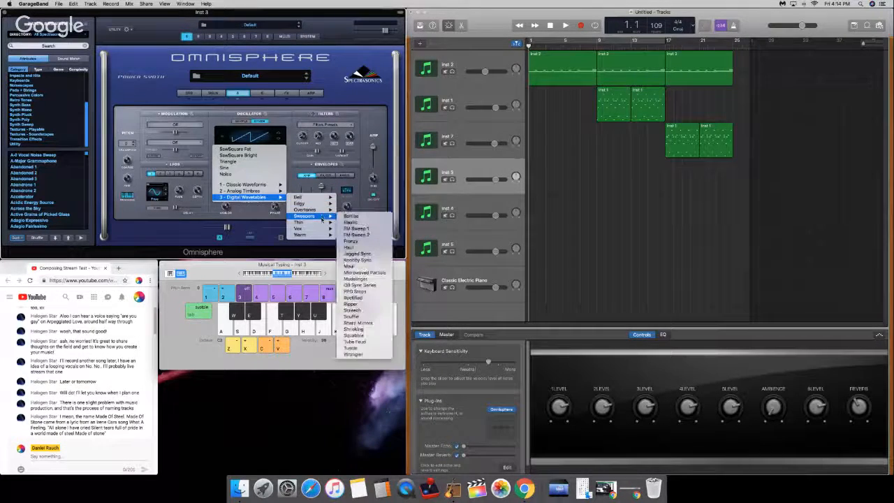
{"action": "mouse_move", "coordinate": [320, 229]}
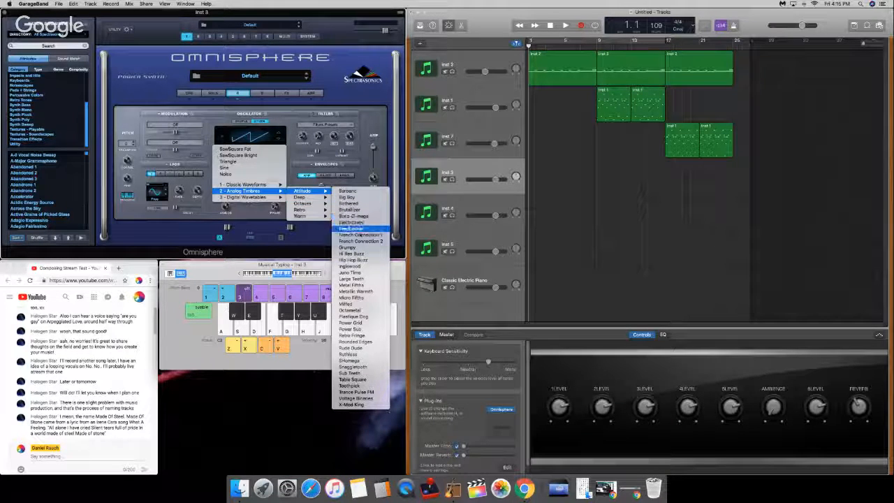
{"action": "left_click", "coordinate": [370, 311]}
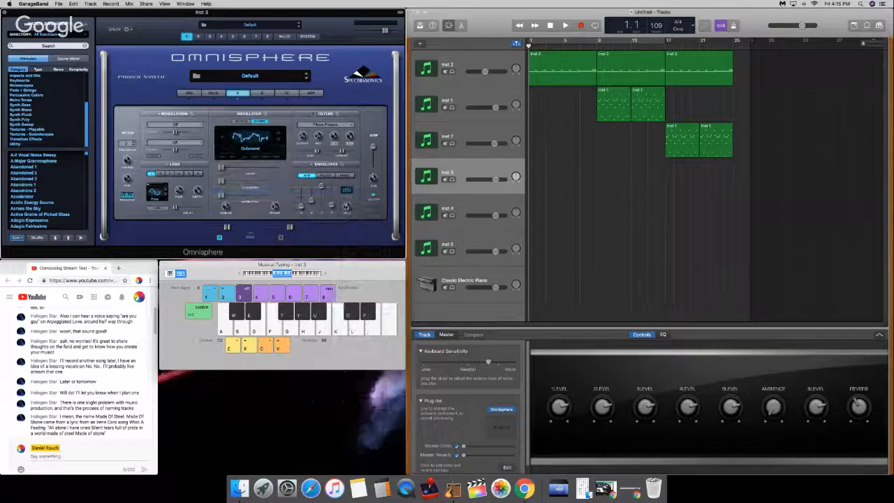
Step: Lower the system volume and play test notes on Inst 3's Default patch
{"action": "key", "text": "XF86AudioLowerVolume"}
{"action": "key", "text": "XF86AudioLowerVolume"}
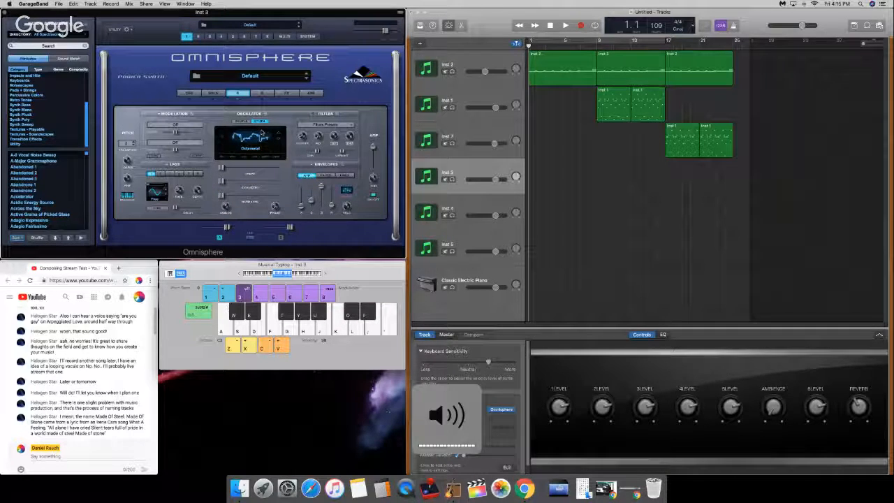
{"action": "key", "text": "d"}
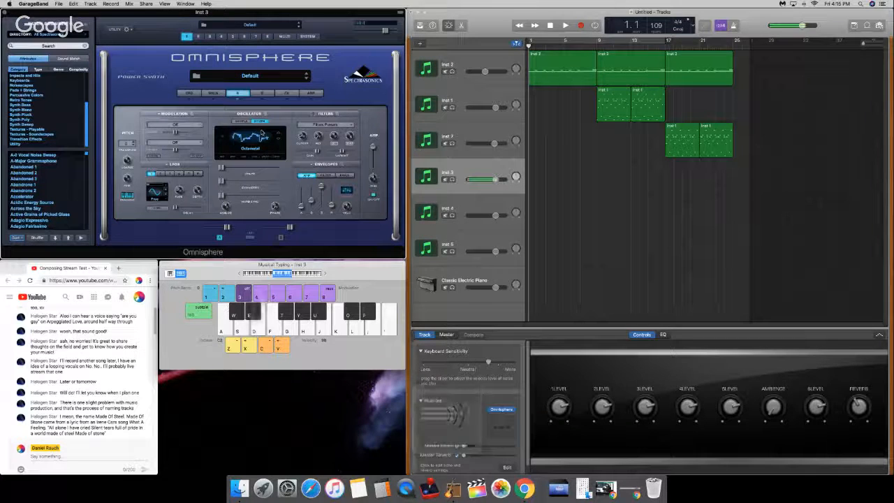
{"action": "key", "text": "XF86AudioLowerVolume"}
{"action": "key", "text": "d"}
{"action": "key", "text": "d"}
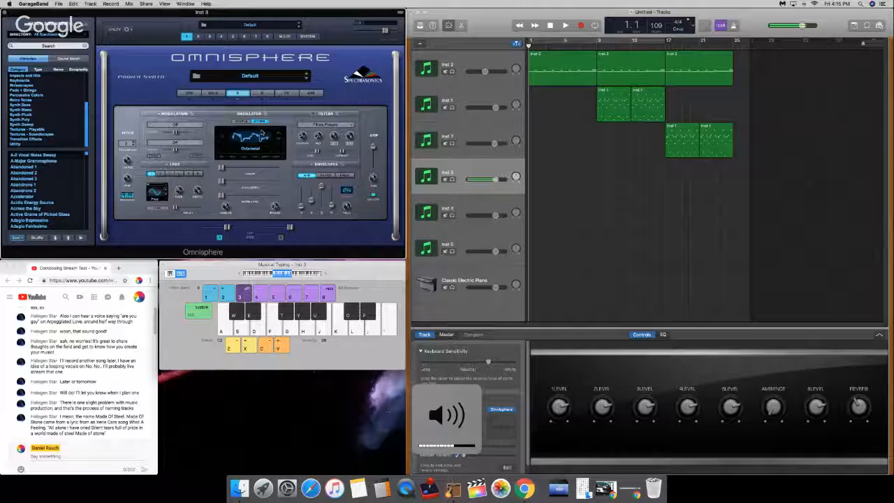
{"action": "key", "text": "a"}
{"action": "key", "text": "a"}
{"action": "key", "text": "g"}
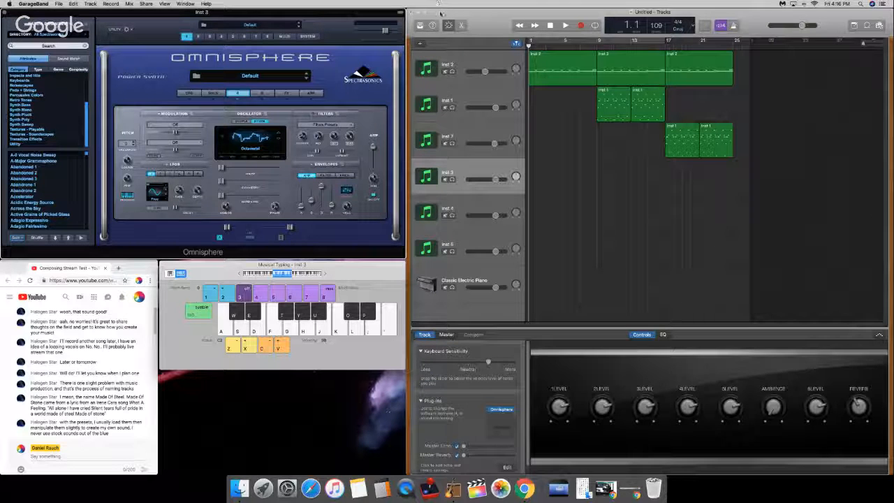
Step: Narrow the project window slightly where it meets the plug-in window, and return to Inst 3's Omnisphere window
{"action": "left_click", "coordinate": [411, 25]}
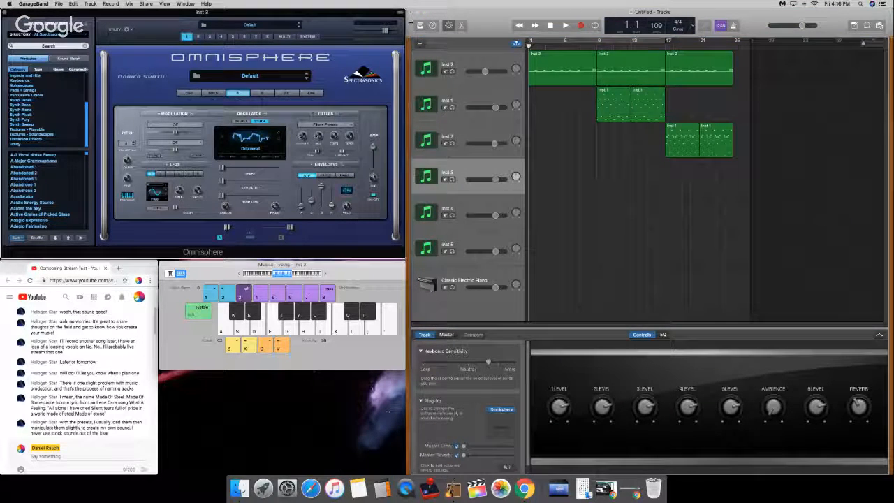
{"action": "left_click_drag", "start_coordinate": [408, 20], "coordinate": [409, 20]}
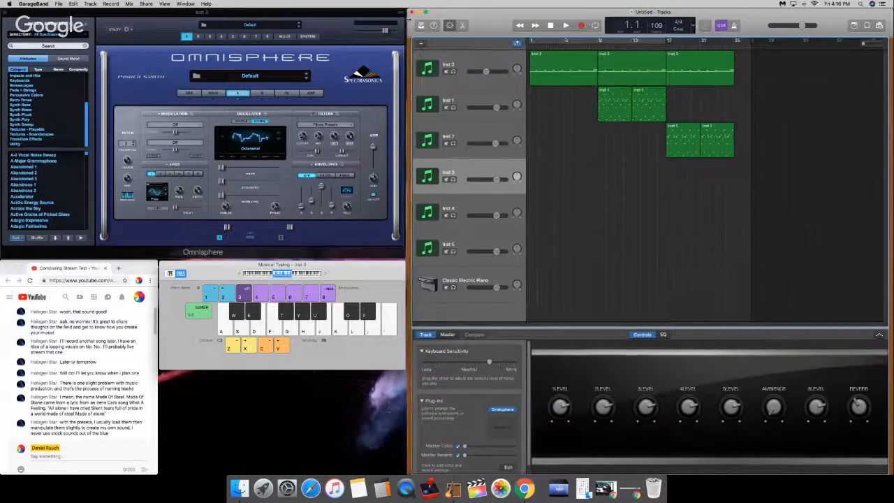
{"action": "left_click", "coordinate": [391, 16]}
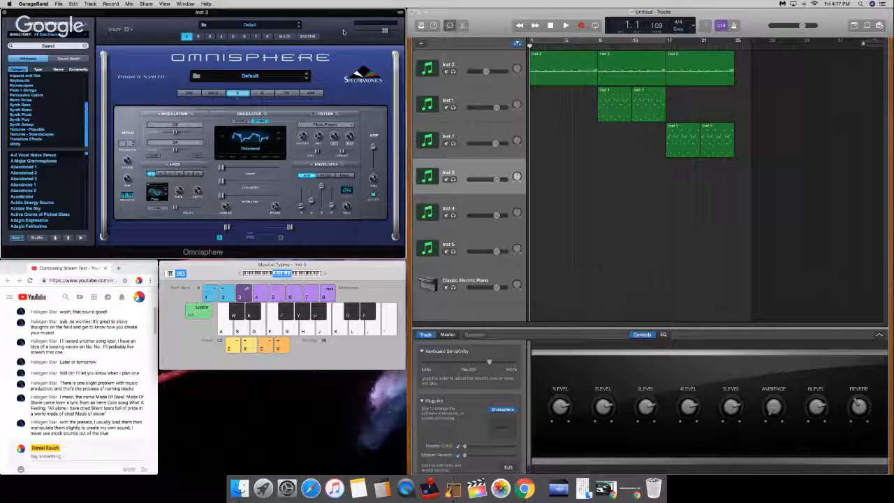
Step: View the Omnisphere patches on Inst 7, Inst 1 and Inst 2, and reselect the Inst 3 track
{"action": "left_click", "coordinate": [482, 132]}
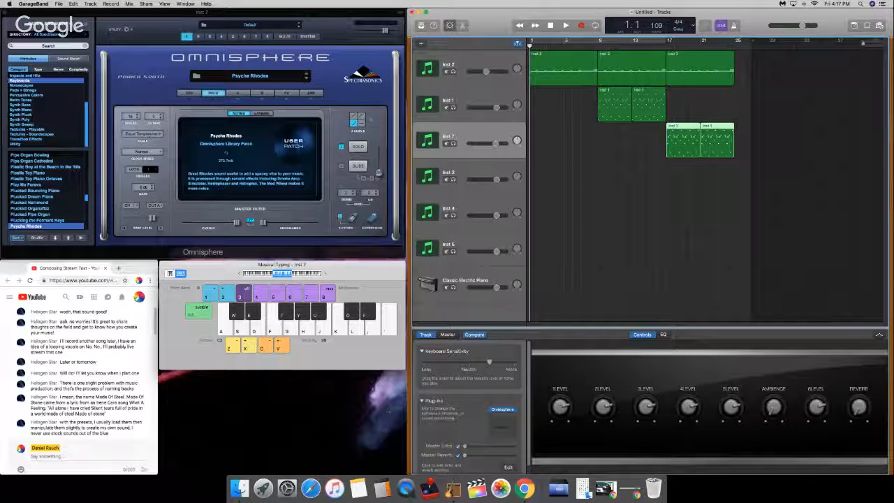
{"action": "left_click", "coordinate": [500, 101]}
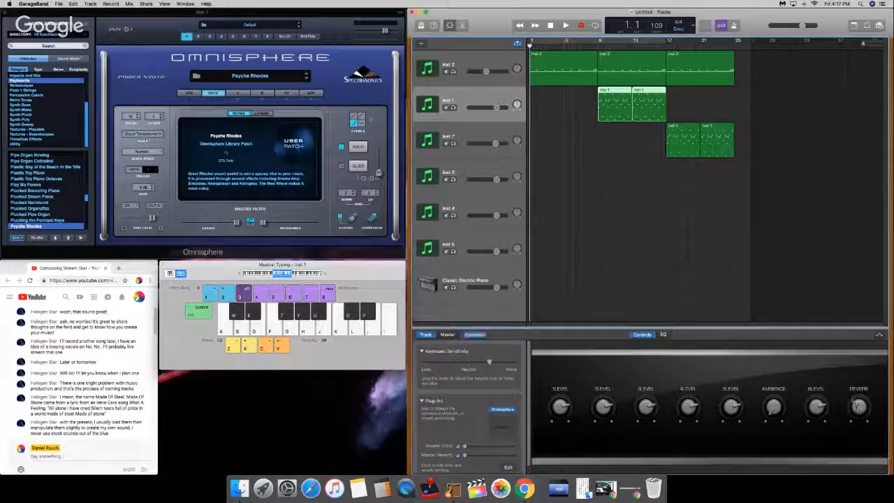
{"action": "left_click", "coordinate": [473, 65]}
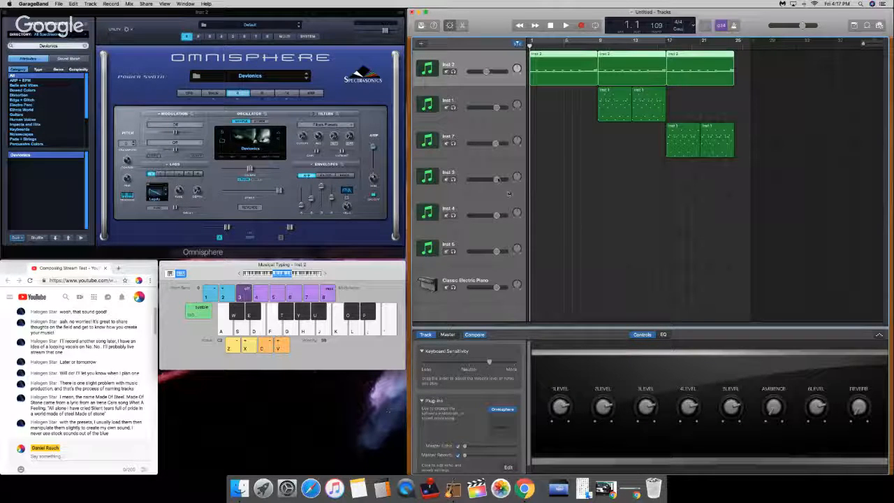
{"action": "left_click", "coordinate": [489, 166]}
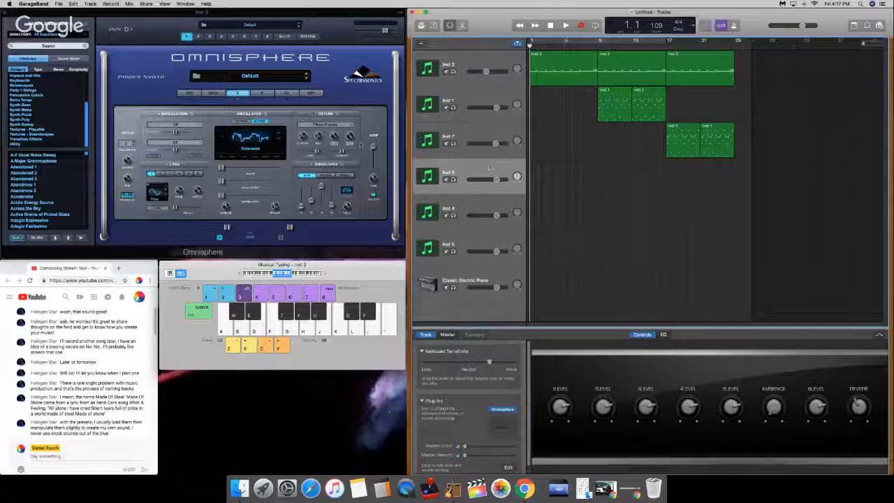
Step: Lower the typing keyboard's octave and play test notes on Inst 3's Octometal sound
{"action": "key", "text": "a"}
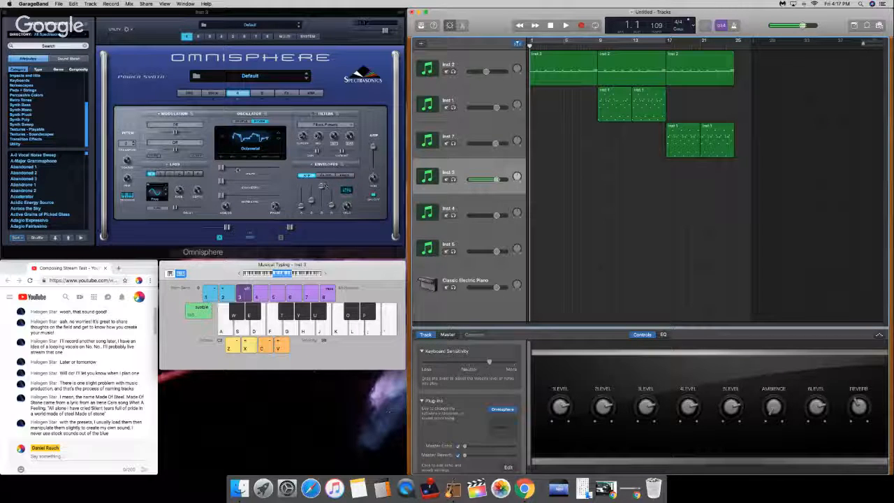
{"action": "key", "text": "z"}
{"action": "key", "text": "a"}
{"action": "key", "text": "d"}
{"action": "key", "text": "g"}
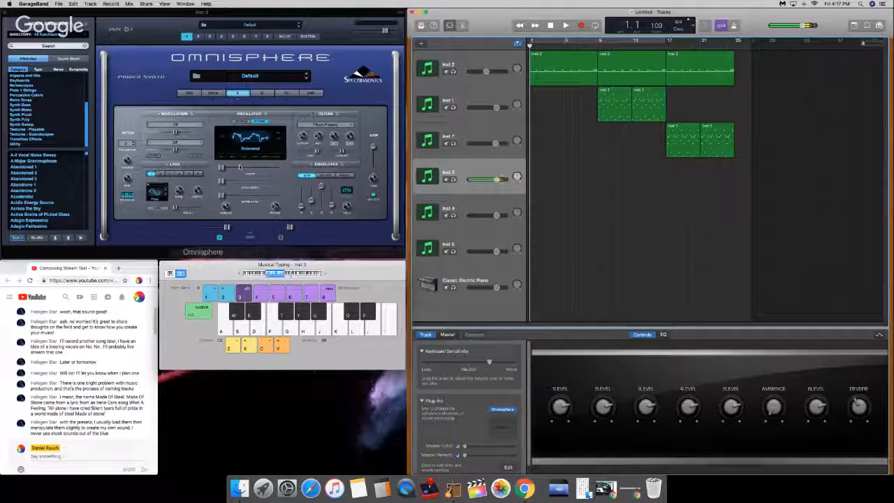
{"action": "key", "text": "a"}
{"action": "key", "text": "g"}
{"action": "key", "text": "d"}
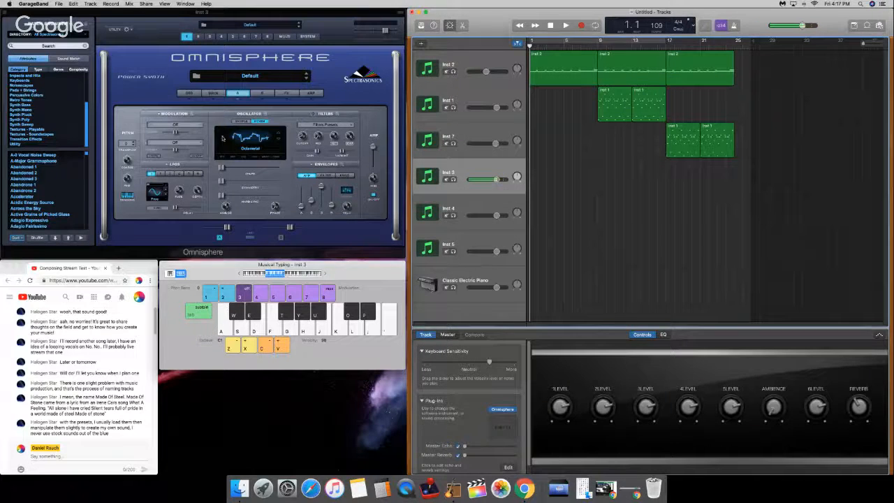
Step: Change Inst 3's layer A oscillator to the TB-303 Saw waveform from the Sawtooth group of the Classic Waveforms
{"action": "left_click", "coordinate": [222, 138]}
{"action": "mouse_move", "coordinate": [239, 150]}
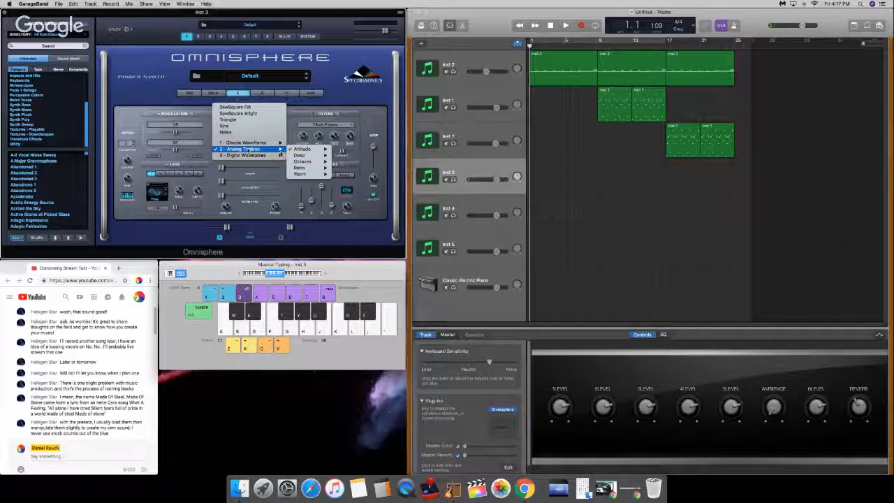
{"action": "mouse_move", "coordinate": [279, 142]}
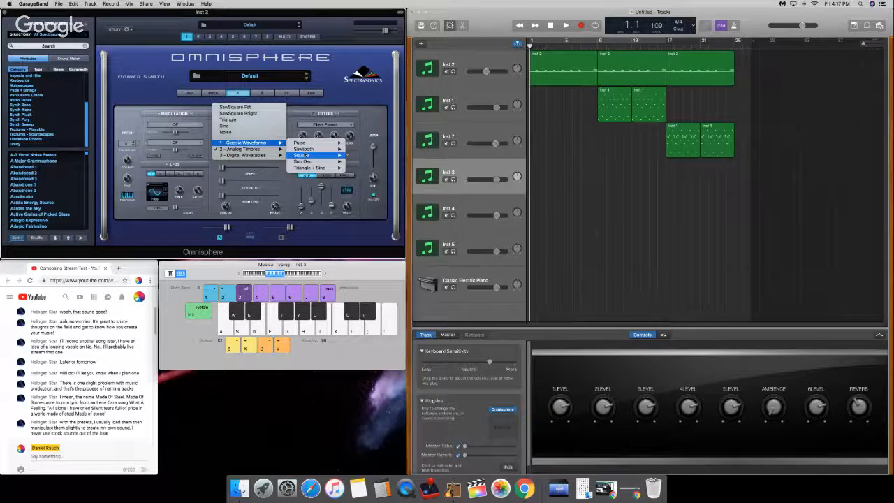
{"action": "mouse_move", "coordinate": [305, 150]}
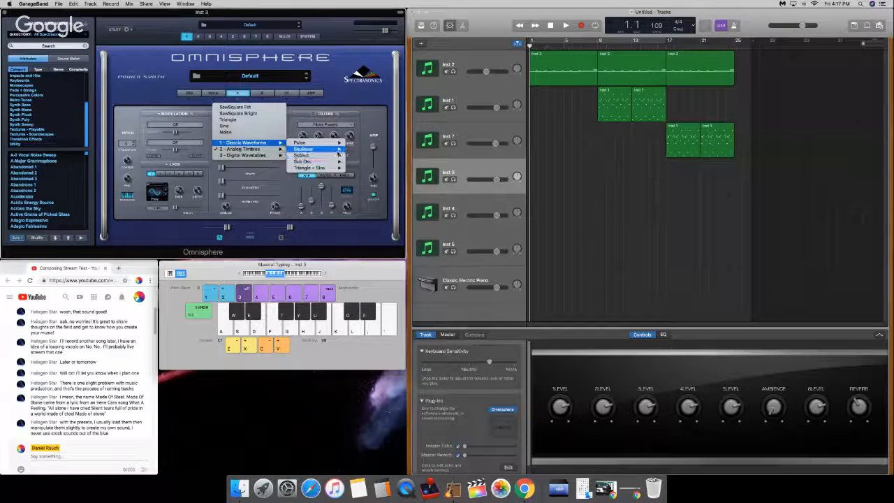
{"action": "mouse_move", "coordinate": [339, 151]}
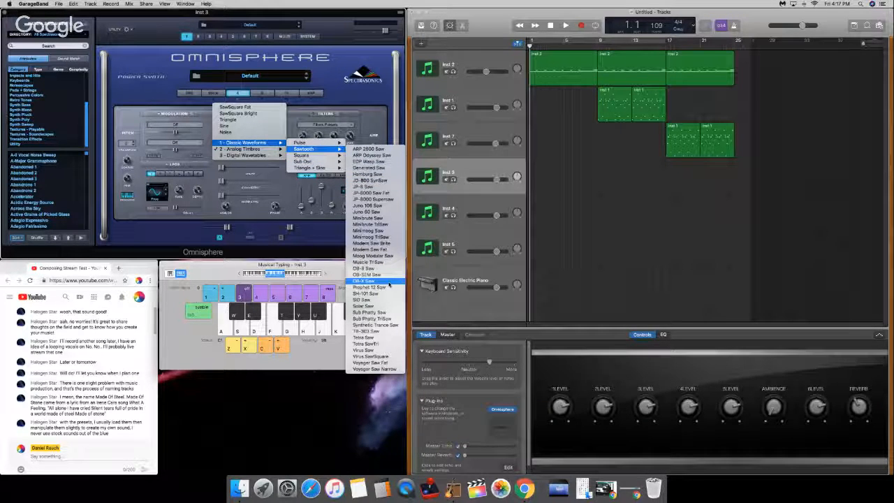
{"action": "left_click", "coordinate": [381, 332]}
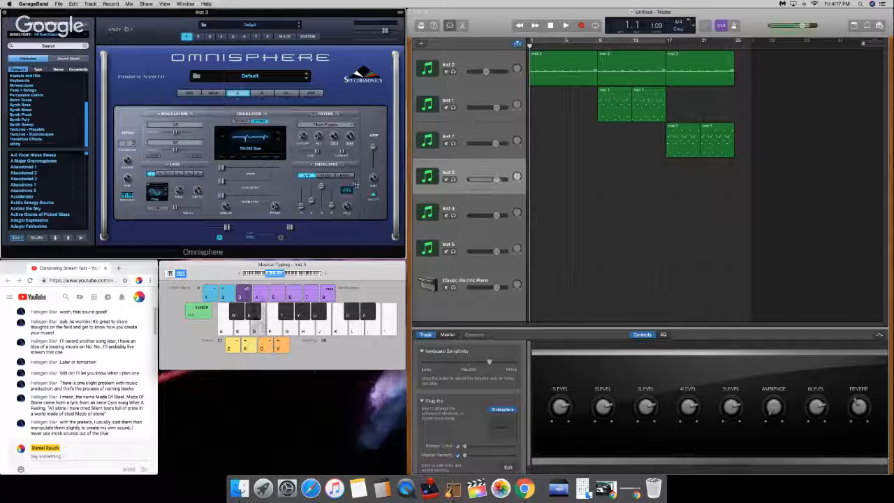
Step: Raise the typing keyboard's octave and play test notes on the TB-303 Saw sound
{"action": "key", "text": "g"}
{"action": "key", "text": "x"}
{"action": "key", "text": "d"}
{"action": "key", "text": "g"}
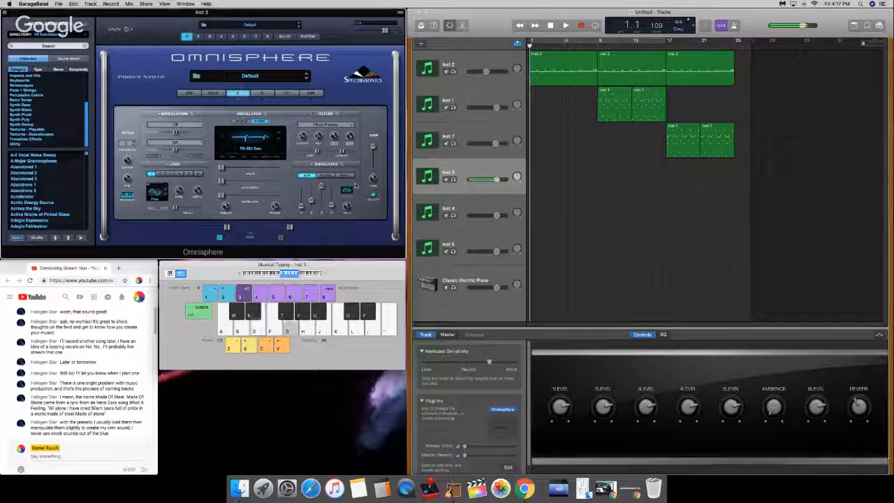
{"action": "key", "text": "a"}
{"action": "key", "text": "d"}
{"action": "key", "text": "g"}
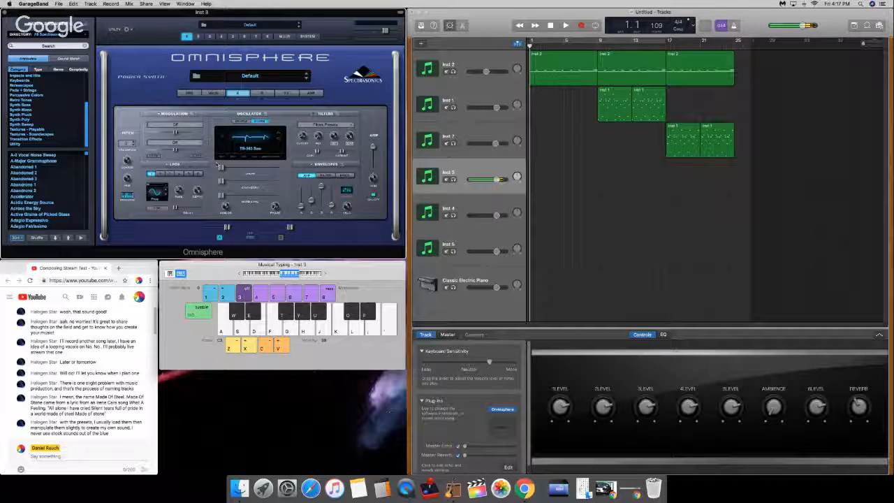
Step: Raise the layer A oscillator's Shape to its maximum while repeating a test note
{"action": "left_click_drag", "start_coordinate": [219, 166], "coordinate": [279, 172]}
{"action": "key", "text": "a"}
{"action": "key", "text": "a"}
{"action": "key", "text": "a"}
{"action": "key", "text": "a"}
{"action": "key", "text": "a"}
{"action": "key", "text": "a"}
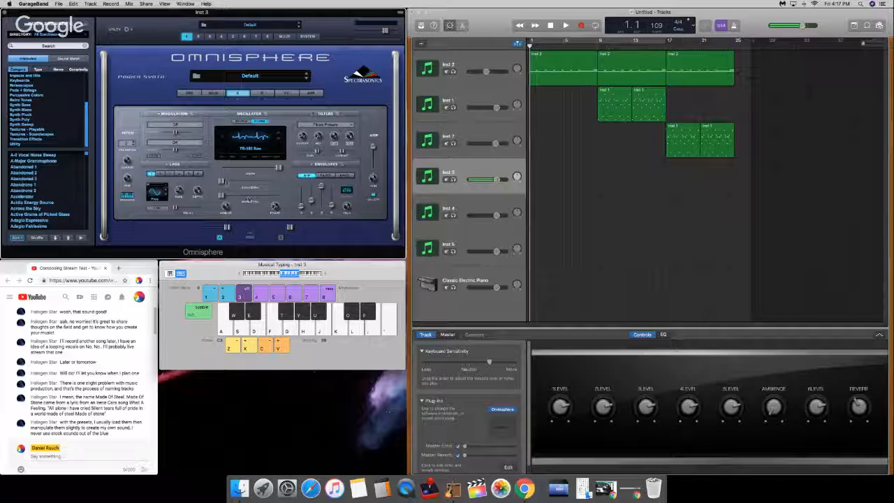
{"action": "key", "text": "a"}
{"action": "key", "text": "a"}
{"action": "key", "text": "a"}
Step: Try out the layer A oscillator's Symmetry setting while repeating a test note
{"action": "left_click_drag", "start_coordinate": [225, 182], "coordinate": [264, 221]}
{"action": "key", "text": "a"}
{"action": "key", "text": "a"}
{"action": "key", "text": "a"}
{"action": "key", "text": "a"}
{"action": "key", "text": "a"}
{"action": "key", "text": "a"}
{"action": "key", "text": "a"}
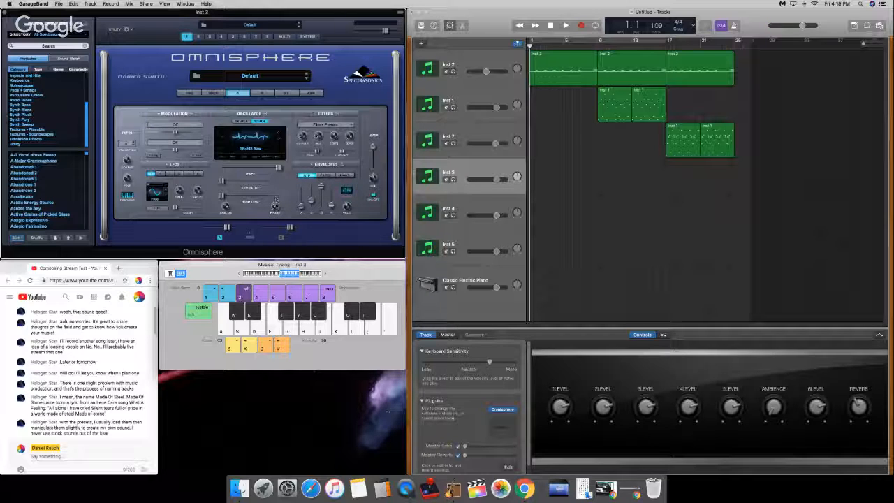
Step: Play test notes on Inst 3 and lengthen the release of layer A's amp envelope
{"action": "mouse_move", "coordinate": [274, 205]}
{"action": "key", "text": "s"}
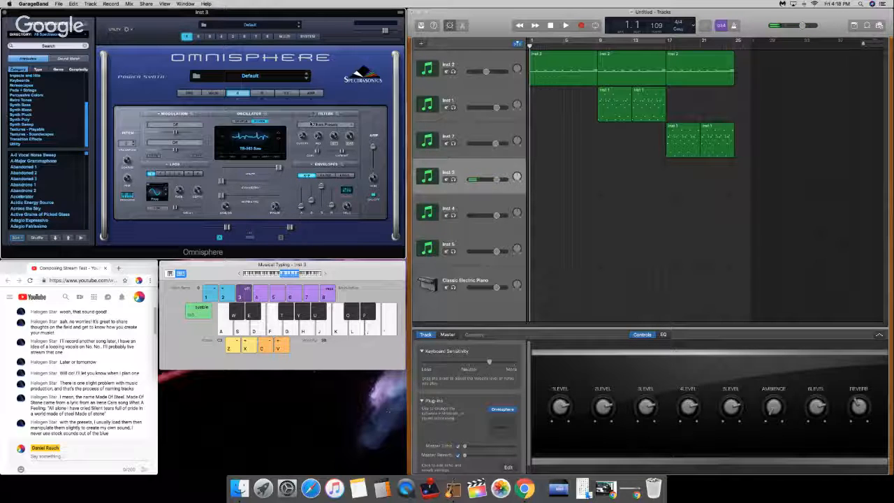
{"action": "key", "text": "a"}
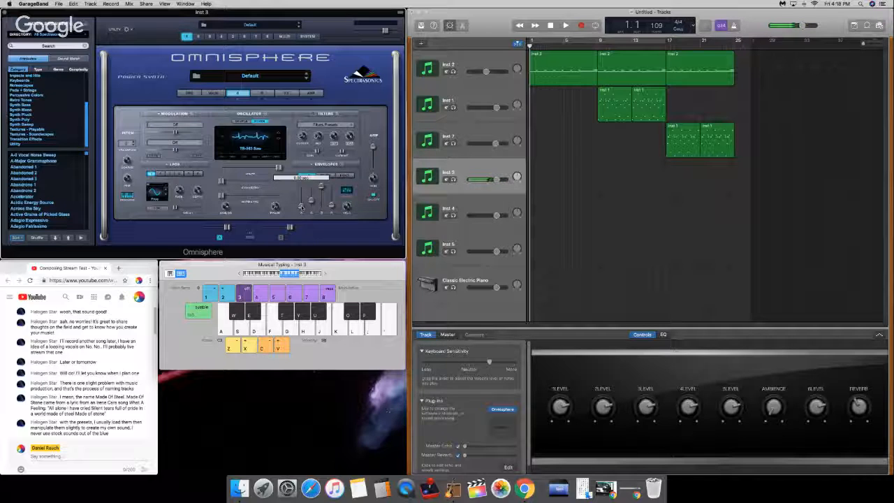
{"action": "left_click_drag", "start_coordinate": [332, 207], "coordinate": [333, 195]}
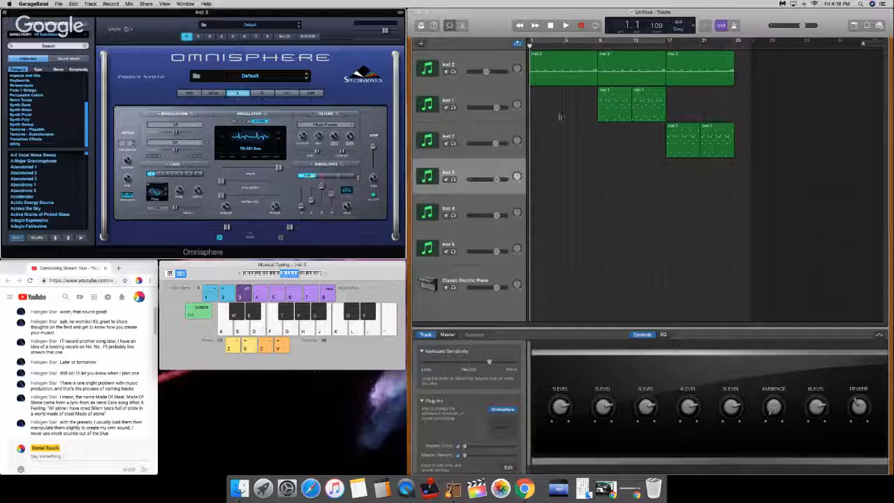
Step: Turn up the system volume and try out melody ideas on the reshaped TB-303 Saw sound on Inst 3
{"action": "key", "text": "XF86AudioRaiseVolume"}
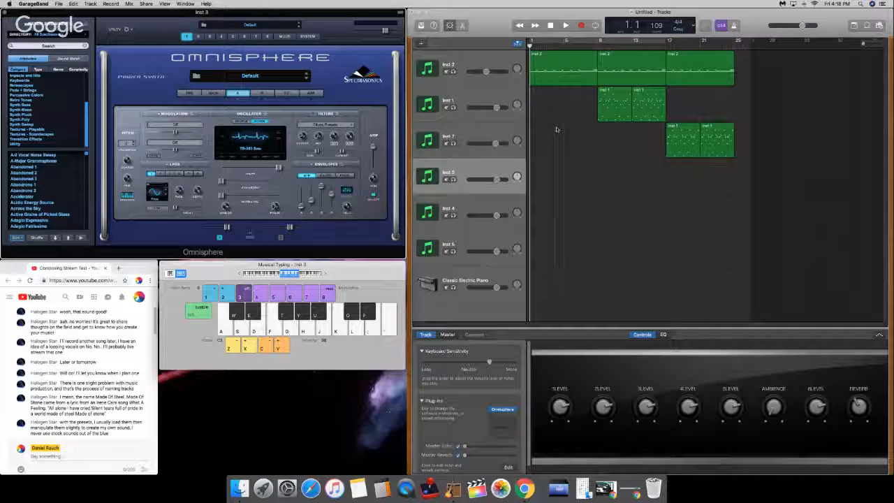
{"action": "key", "text": "w"}
{"action": "key", "text": "f"}
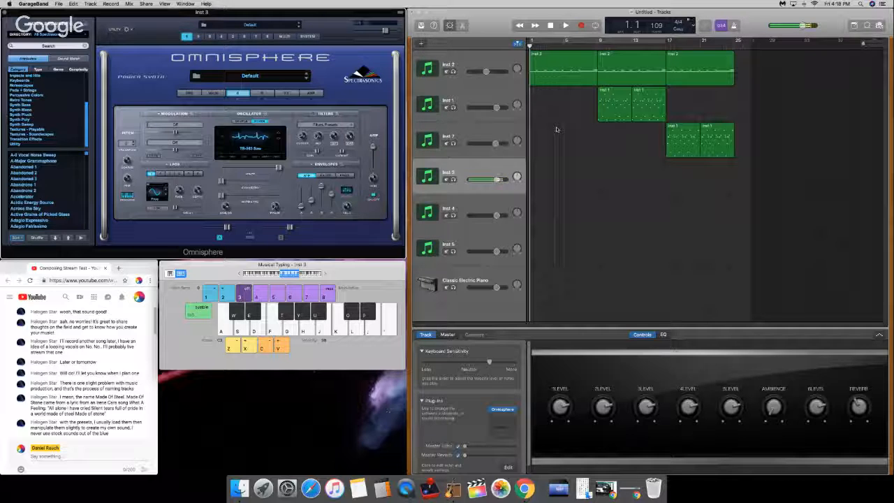
{"action": "key", "text": "f"}
{"action": "key", "text": "g"}
{"action": "key", "text": "h"}
{"action": "key", "text": "a"}
{"action": "key", "text": "d"}
{"action": "key", "text": "h"}
{"action": "key", "text": "k"}
{"action": "key", "text": "j"}
{"action": "key", "text": "a"}
{"action": "key", "text": "f"}
{"action": "key", "text": "f"}
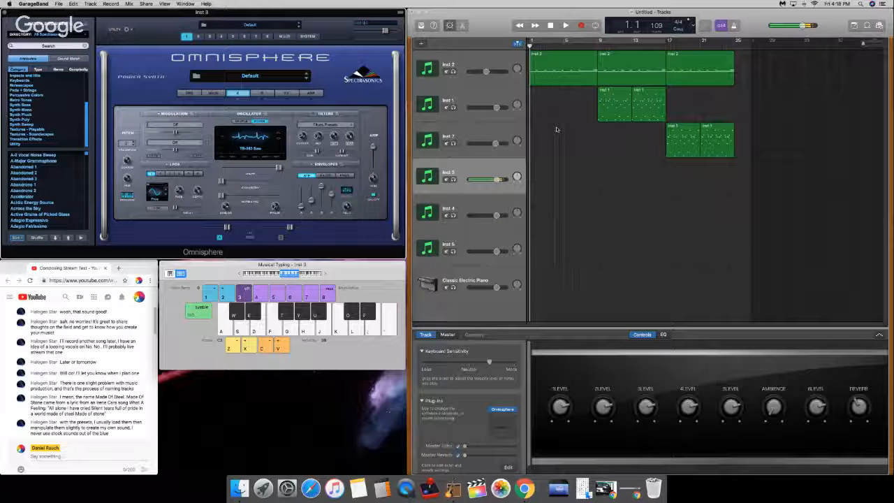
{"action": "key", "text": "a"}
{"action": "key", "text": "d"}
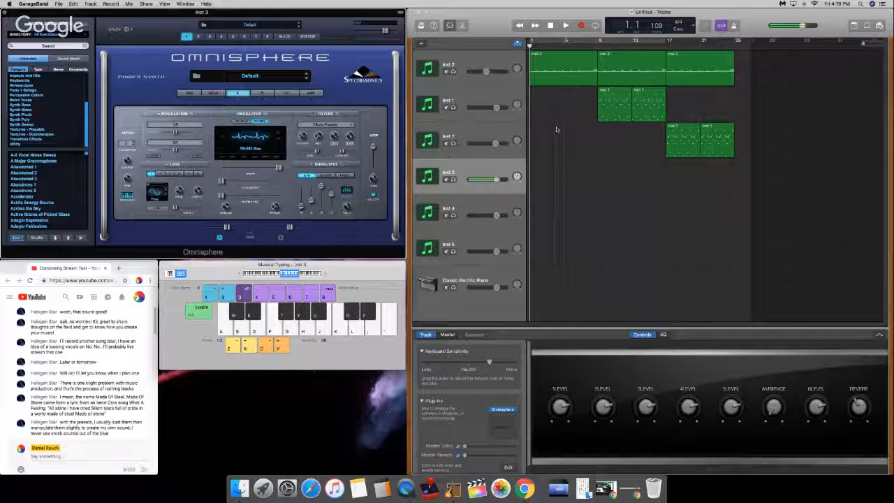
{"action": "key", "text": "a"}
{"action": "key", "text": "f"}
{"action": "key", "text": "g"}
{"action": "key", "text": "f"}
{"action": "key", "text": "j"}
{"action": "key", "text": "a"}
{"action": "key", "text": "f"}
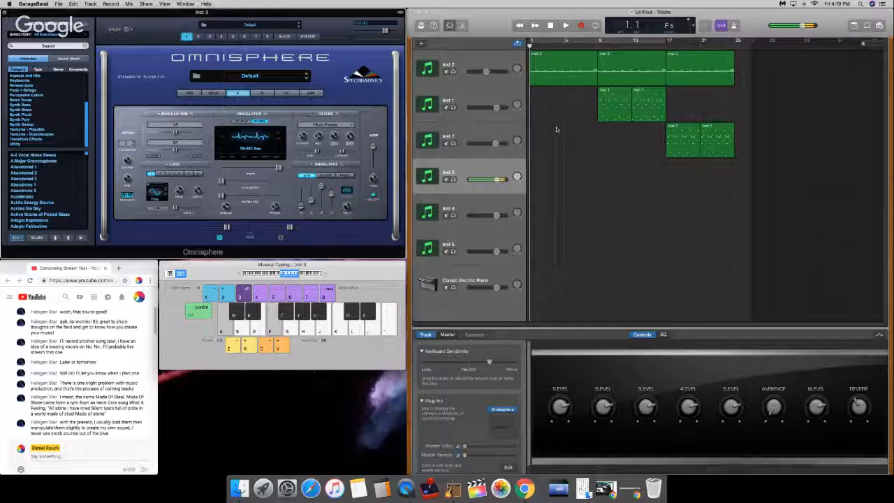
Step: Play the opening of the arrangement briefly, stop it and return the playhead to the beginning
{"action": "key", "text": "space"}
{"action": "key", "text": "space"}
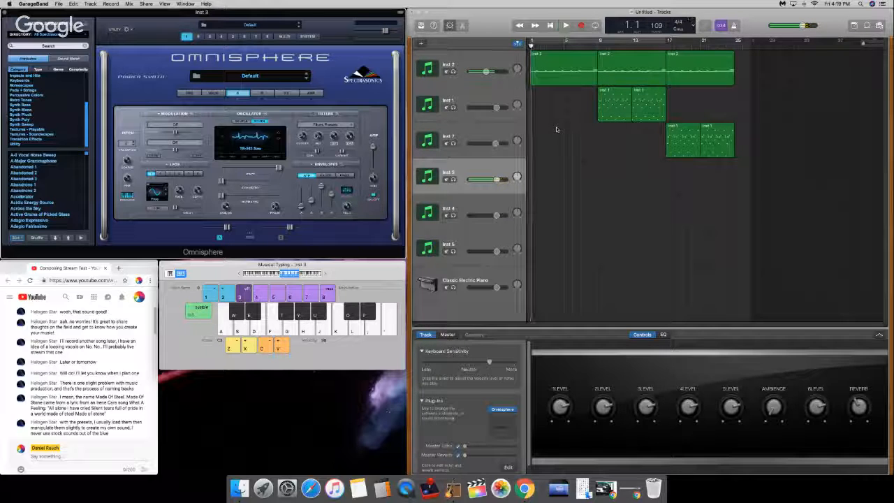
{"action": "key", "text": "Return"}
{"action": "left_click", "coordinate": [596, 307]}
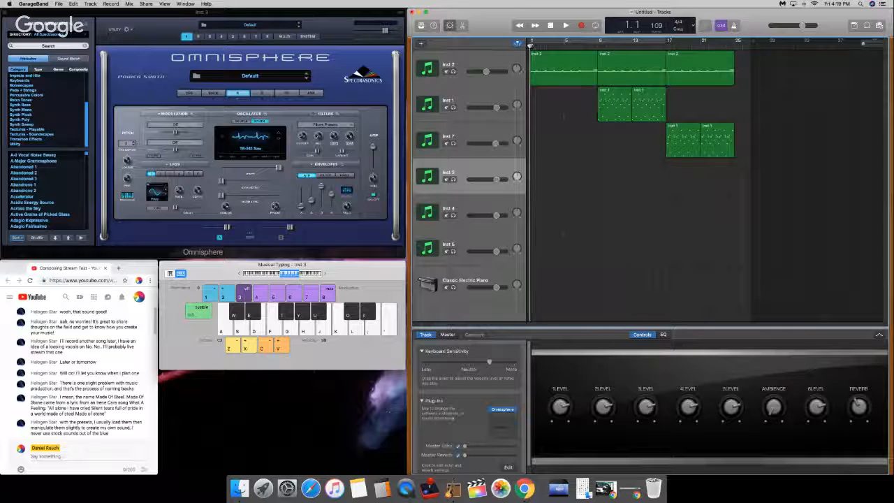
Step: Lower the track volume of Inst 3 and raise the system volume
{"action": "left_click_drag", "start_coordinate": [497, 179], "coordinate": [484, 179]}
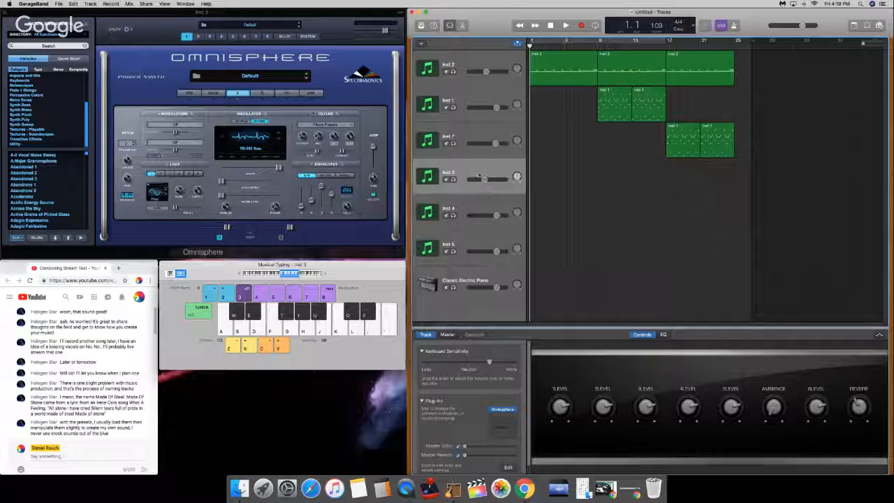
{"action": "key", "text": "XF86AudioRaiseVolume"}
{"action": "key", "text": "XF86AudioRaiseVolume"}
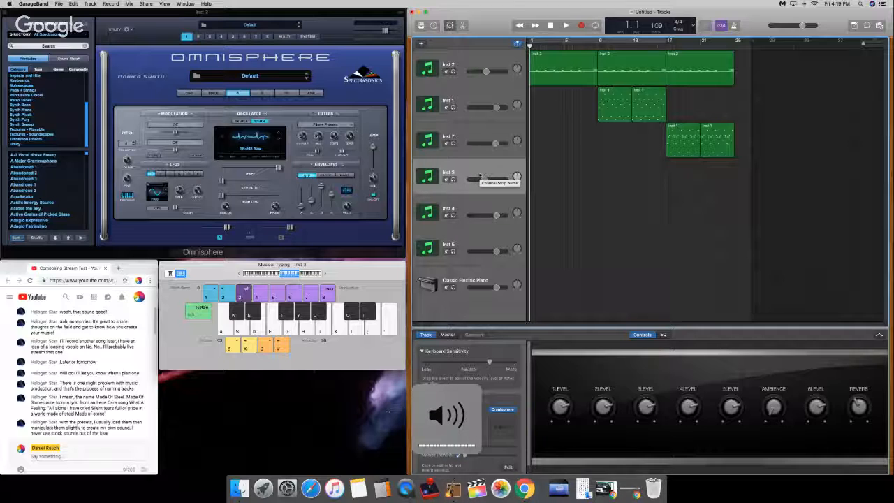
{"action": "key", "text": "XF86MonBrightnessDown"}
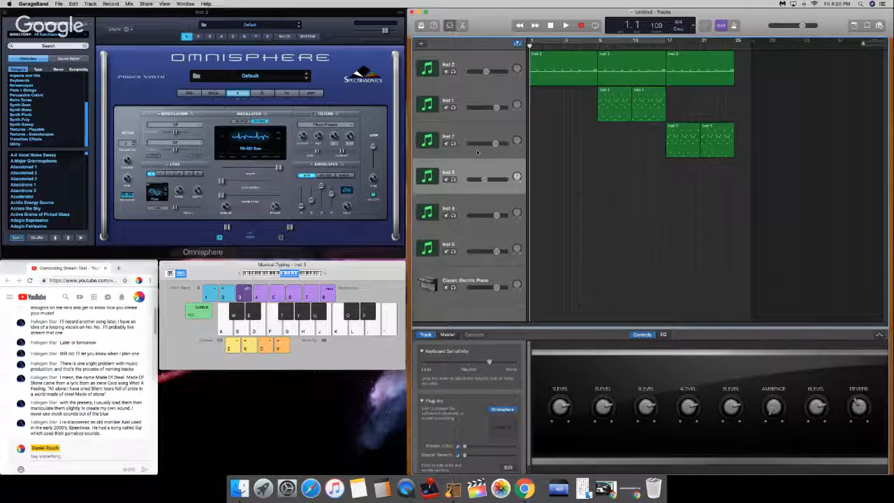
Step: Check Inst 3 with test notes, start playback of the arrangement and lower the Inst 3 track volume further
{"action": "key", "text": "j"}
{"action": "key", "text": "s"}
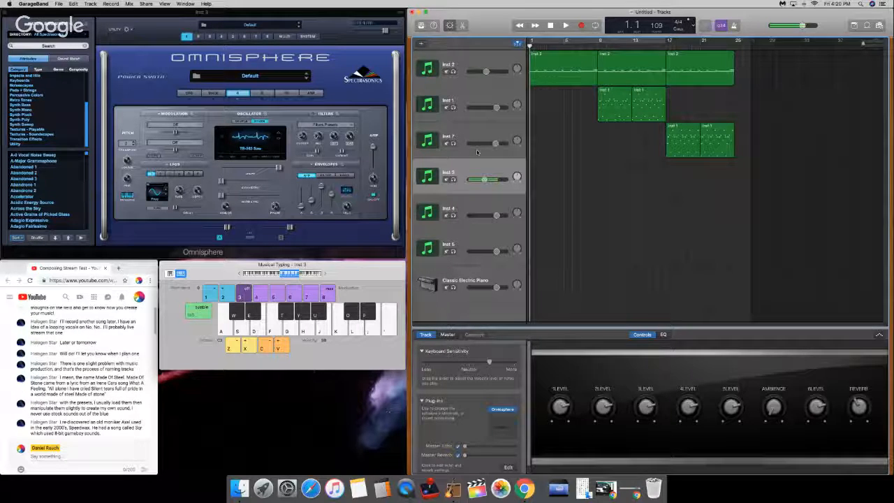
{"action": "key", "text": "space"}
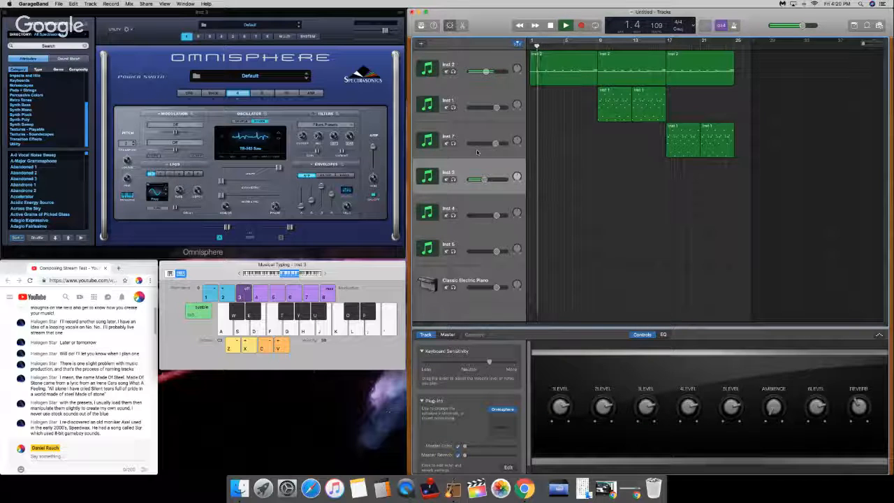
{"action": "left_click_drag", "start_coordinate": [484, 179], "coordinate": [477, 179]}
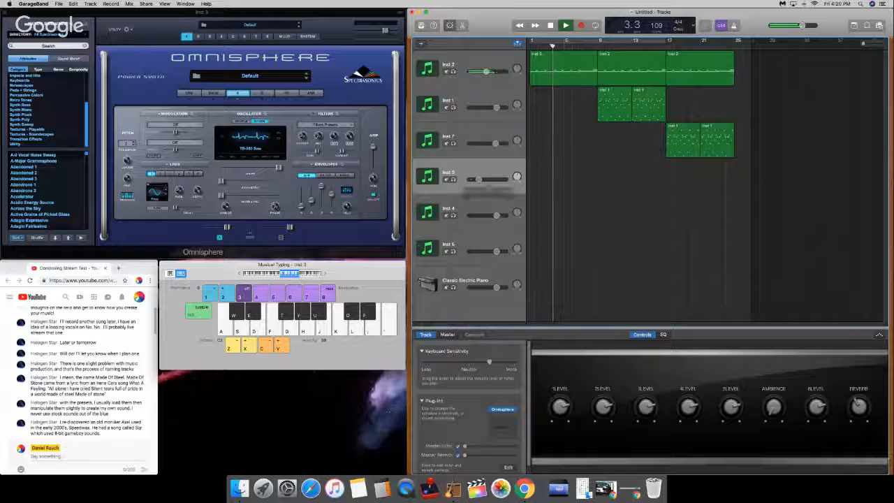
Step: Try recording a part on Inst 3 from about bar 6, delete the take and return the playhead to the beginning
{"action": "key", "text": "r"}
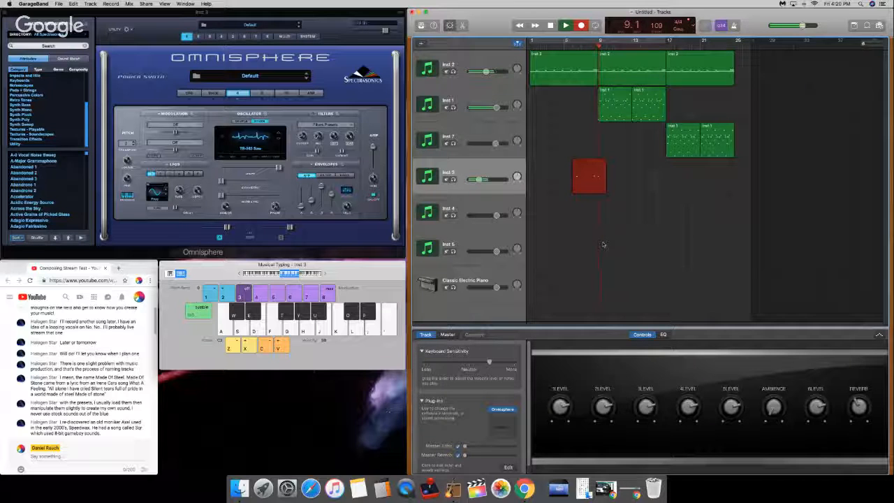
{"action": "key", "text": "space"}
{"action": "key", "text": "Delete"}
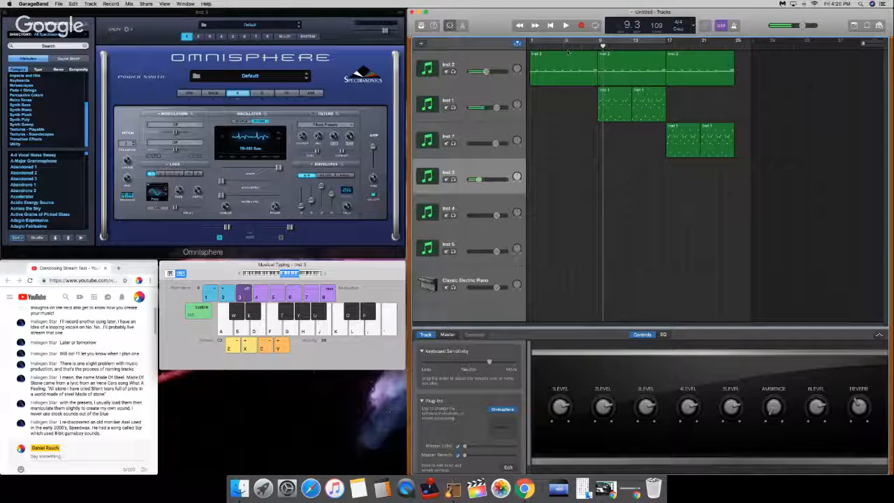
{"action": "key", "text": "Return"}
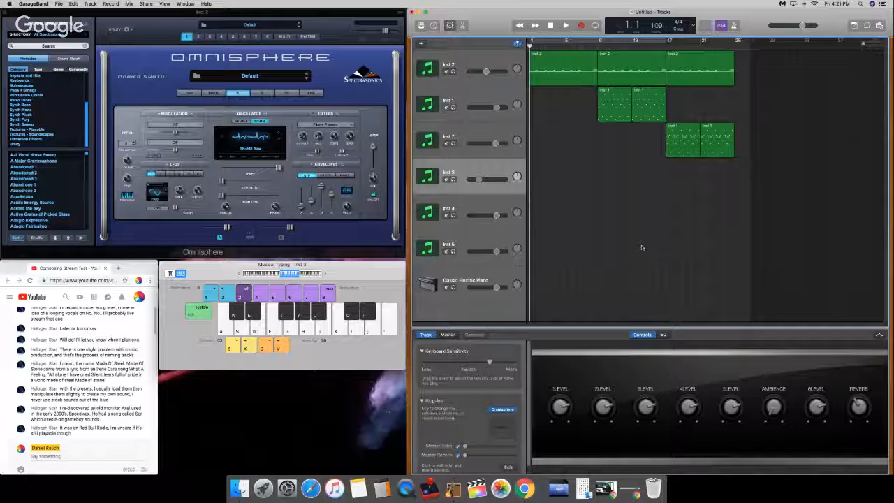
Step: Audition the Inst 3 sound with test notes across several lower and higher octaves of the musical typing keyboard
{"action": "key", "text": "k"}
{"action": "key", "text": "k"}
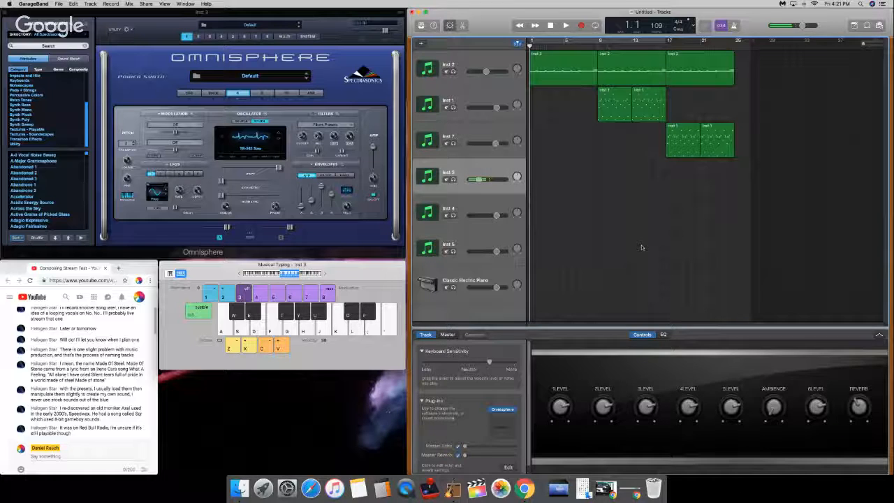
{"action": "key", "text": "j"}
{"action": "key", "text": "z"}
{"action": "key", "text": "z"}
{"action": "key", "text": "j"}
{"action": "key", "text": "k"}
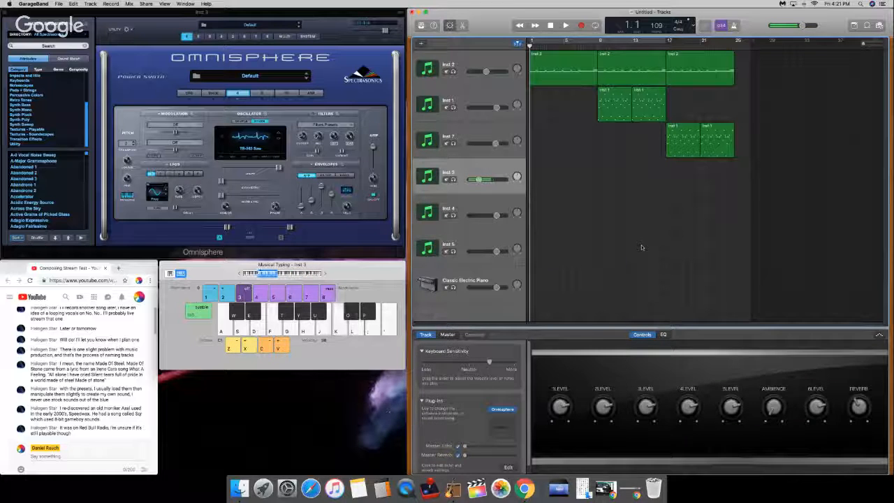
{"action": "key", "text": "x"}
{"action": "key", "text": "x"}
{"action": "key", "text": "x"}
{"action": "key", "text": "j"}
{"action": "key", "text": "x"}
{"action": "key", "text": "x"}
{"action": "key", "text": "j"}
{"action": "key", "text": "j"}
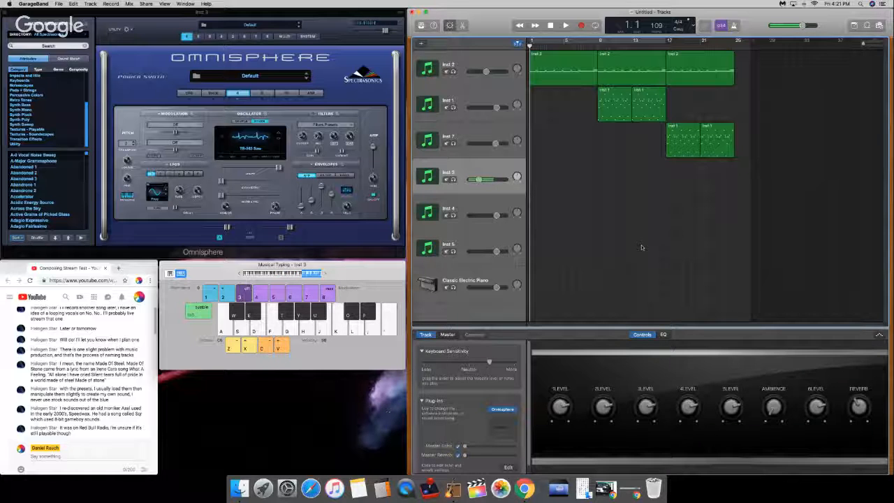
{"action": "key", "text": "z"}
{"action": "key", "text": "z"}
{"action": "key", "text": "z"}
{"action": "key", "text": "k"}
{"action": "key", "text": "x"}
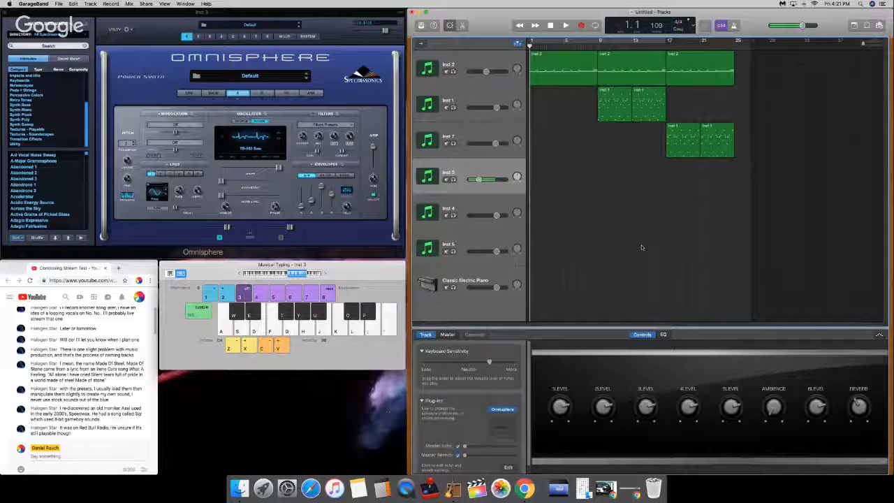
Step: Play the opening of the arrangement briefly and raise the Inst 3 track volume slightly
{"action": "key", "text": "space"}
{"action": "key", "text": "space"}
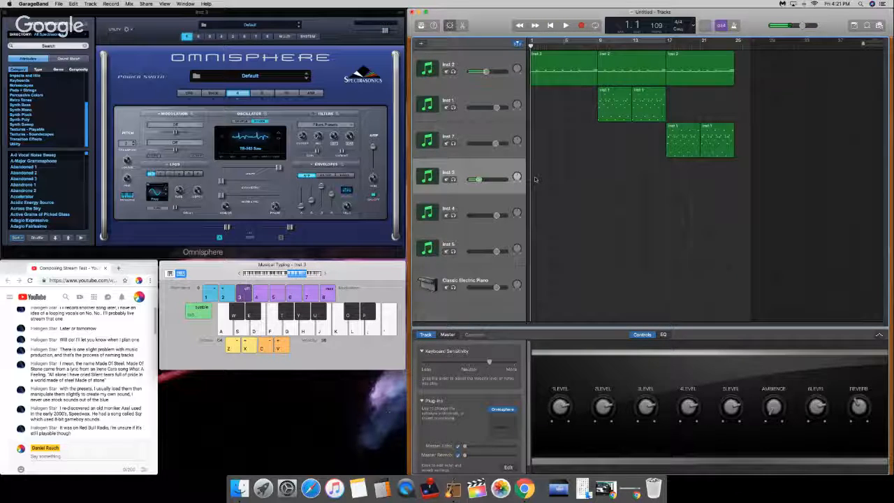
{"action": "mouse_move", "coordinate": [483, 179]}
Step: Switch Omnisphere layer B to a synth oscillator and load the Ray Rattles waveform from Analog Timbres
{"action": "left_click", "coordinate": [263, 93]}
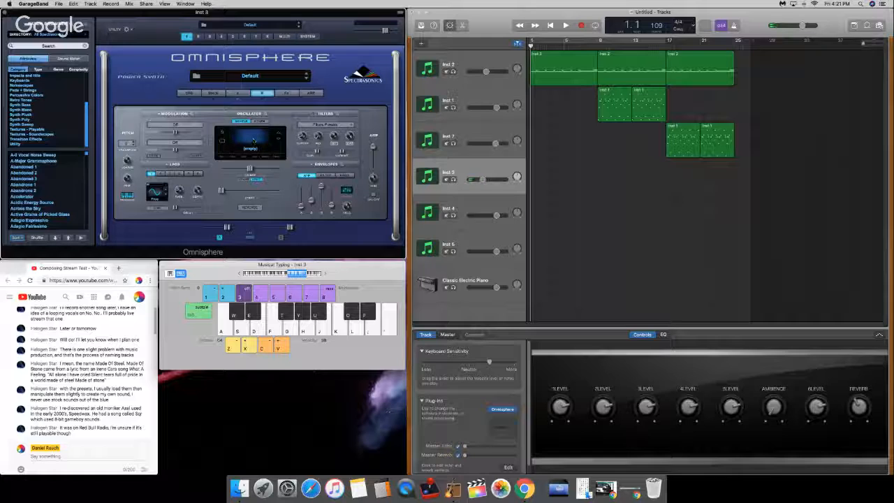
{"action": "left_click", "coordinate": [265, 114]}
{"action": "left_click", "coordinate": [262, 94]}
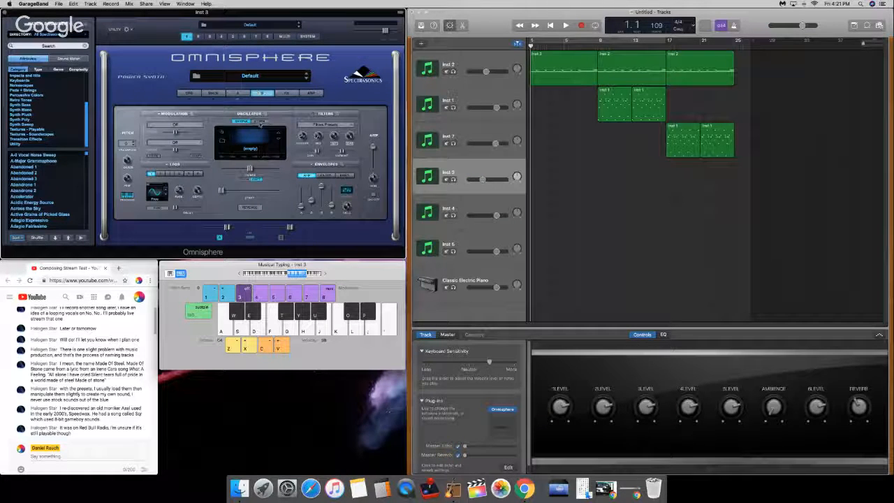
{"action": "left_click", "coordinate": [260, 122]}
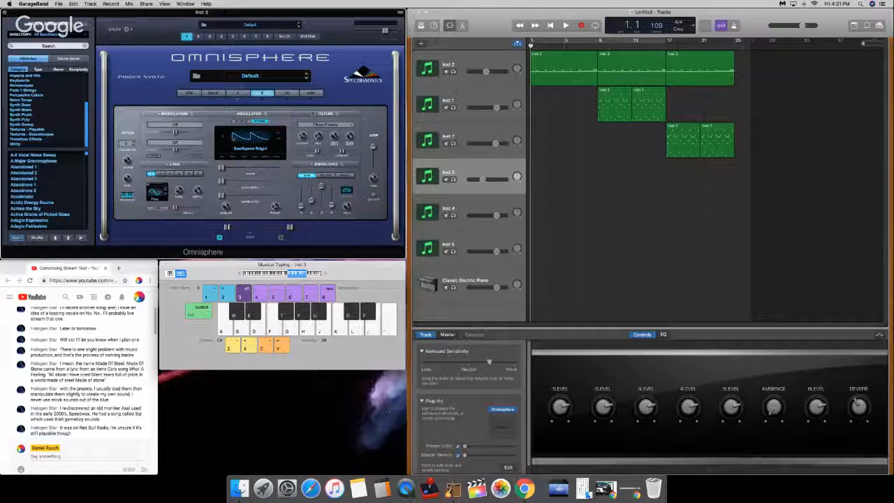
{"action": "left_click", "coordinate": [222, 135]}
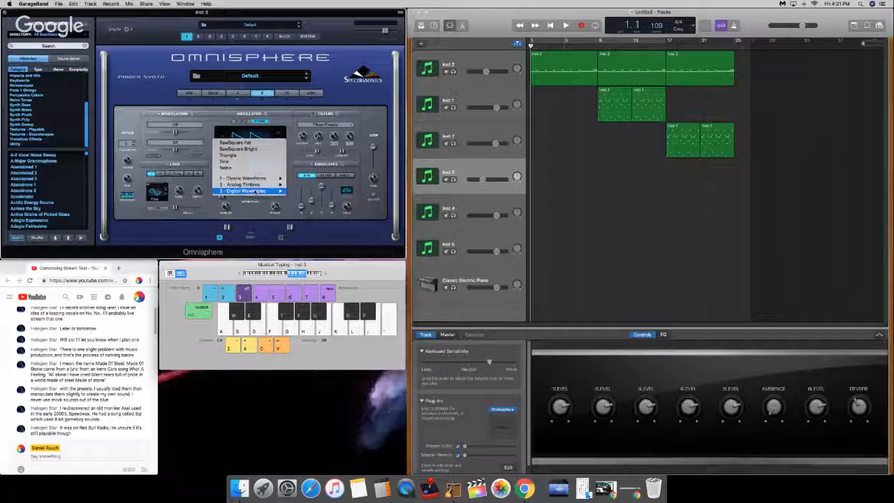
{"action": "mouse_move", "coordinate": [258, 192]}
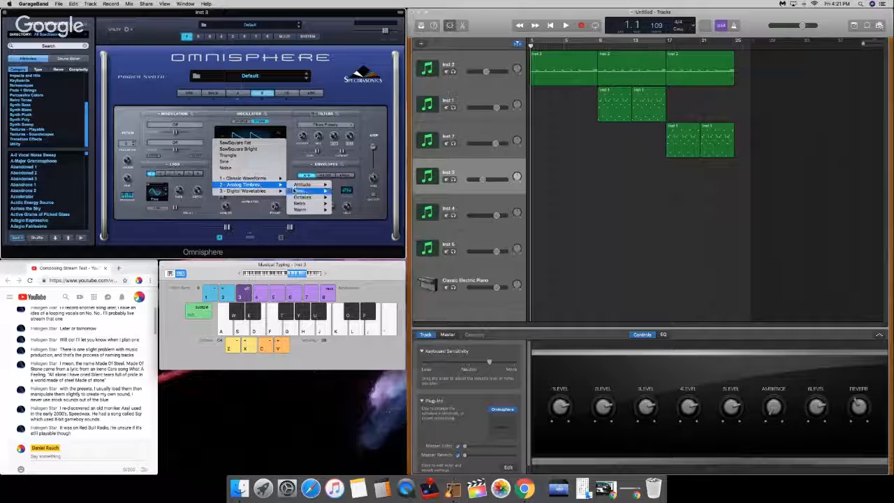
{"action": "mouse_move", "coordinate": [300, 191]}
{"action": "left_click", "coordinate": [350, 229]}
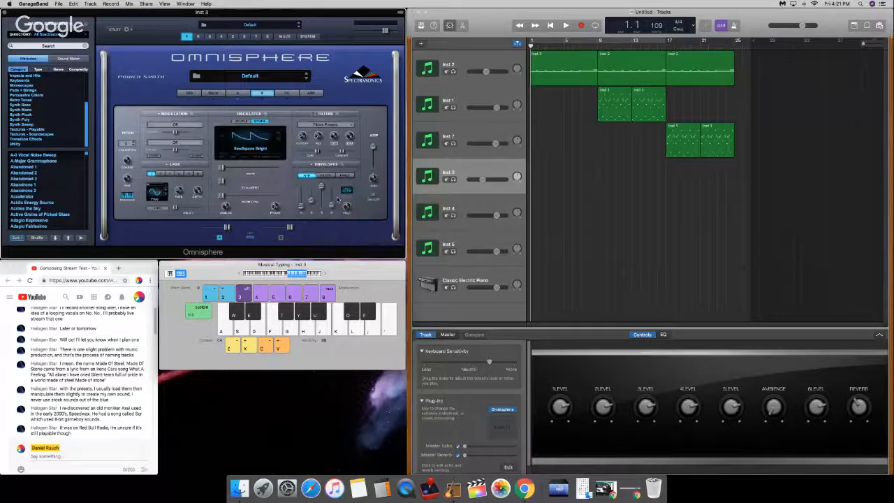
Step: Enable layer B in the layer mix and audition the combined sound with test notes
{"action": "key", "text": "d"}
{"action": "key", "text": "a"}
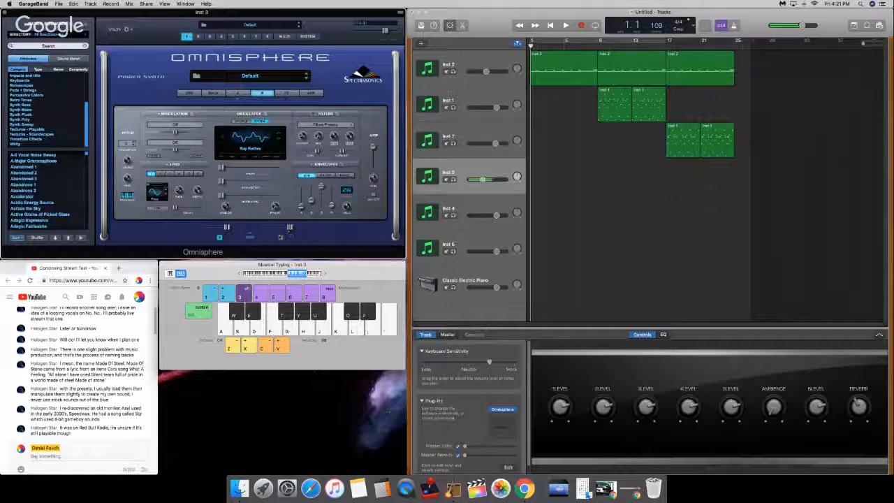
{"action": "key", "text": "g"}
{"action": "key", "text": "d"}
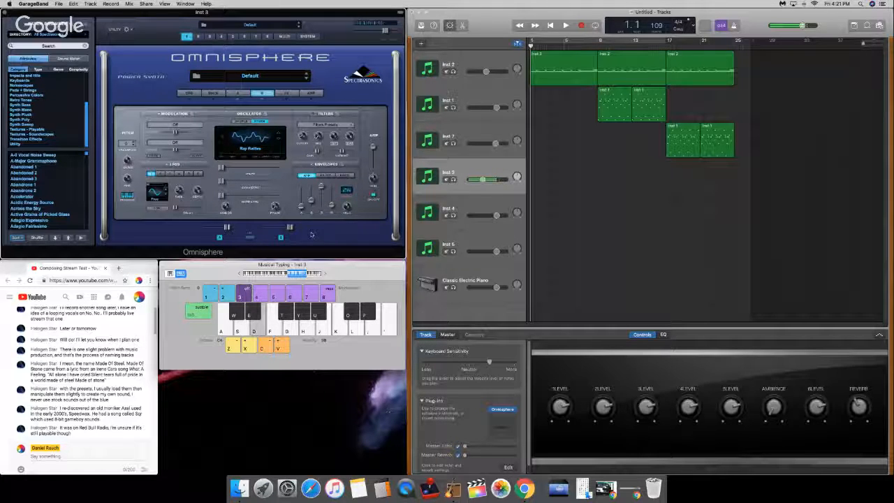
Step: Play the opening briefly, check layer A's amp envelope release and raise layer B's release to match it
{"action": "key", "text": "space"}
{"action": "left_click", "coordinate": [238, 93]}
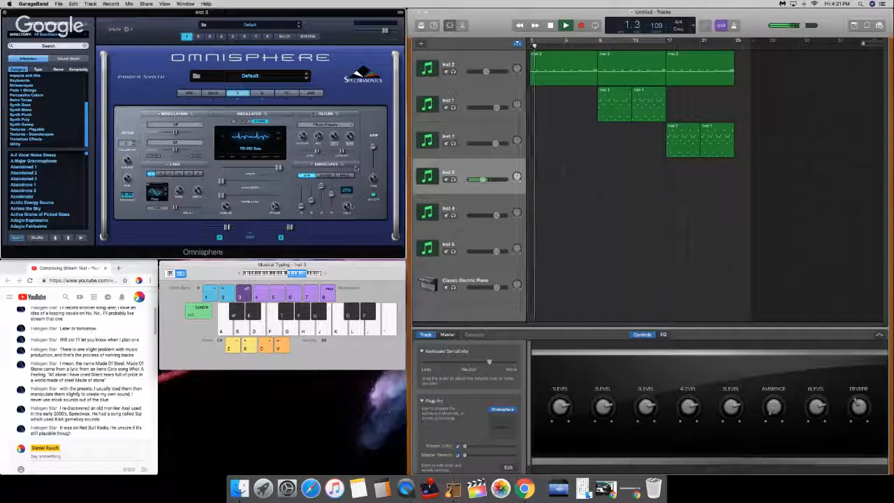
{"action": "key", "text": "space"}
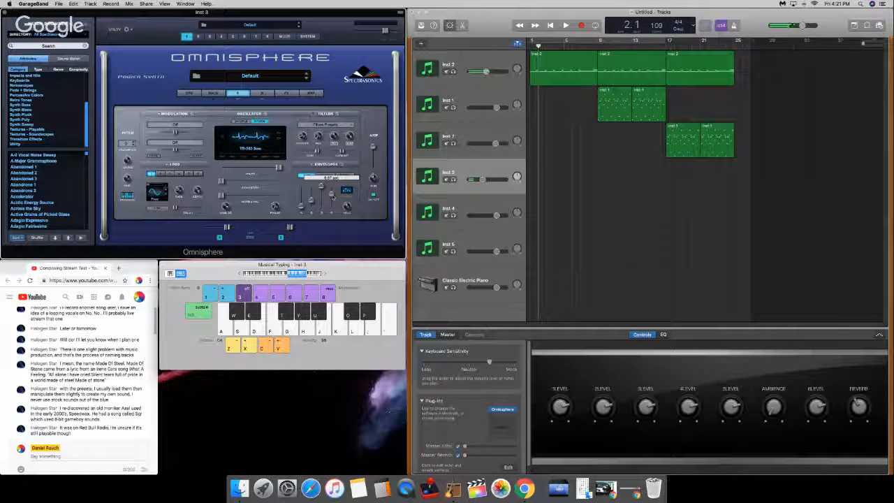
{"action": "left_click", "coordinate": [264, 94]}
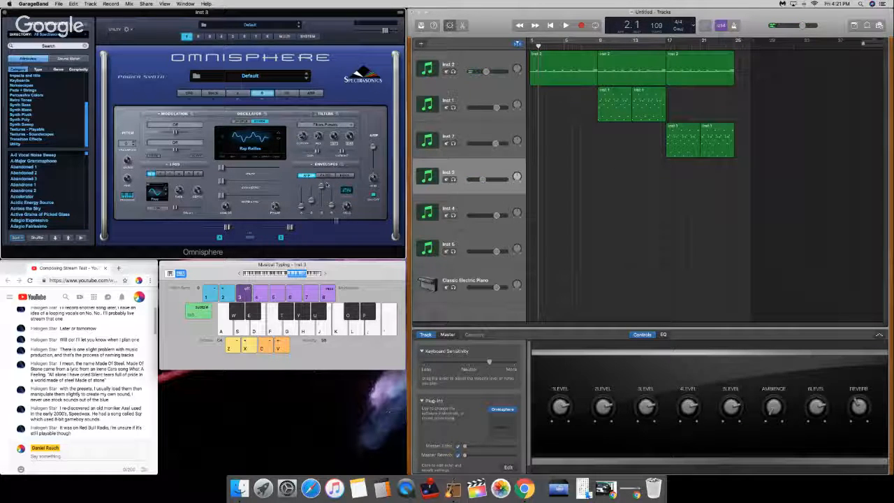
{"action": "left_click_drag", "start_coordinate": [332, 209], "coordinate": [331, 197]}
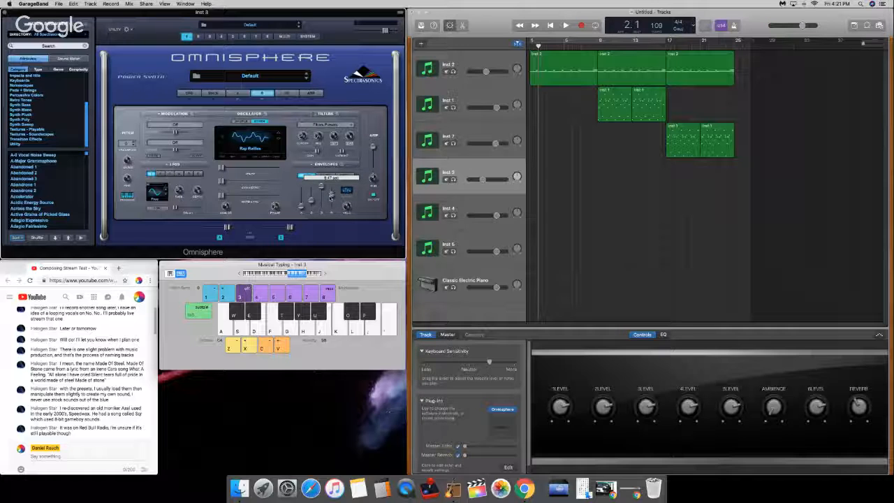
Step: Check the layered sound with a short run of test notes and return the playhead to the beginning
{"action": "key", "text": "d"}
{"action": "key", "text": "g"}
{"action": "key", "text": "d"}
{"action": "key", "text": "s"}
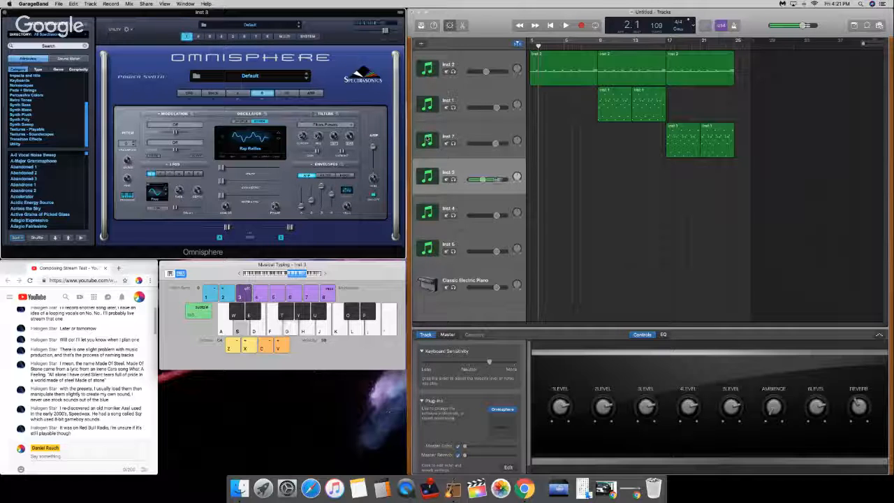
{"action": "key", "text": "a"}
{"action": "left_click", "coordinate": [551, 25]}
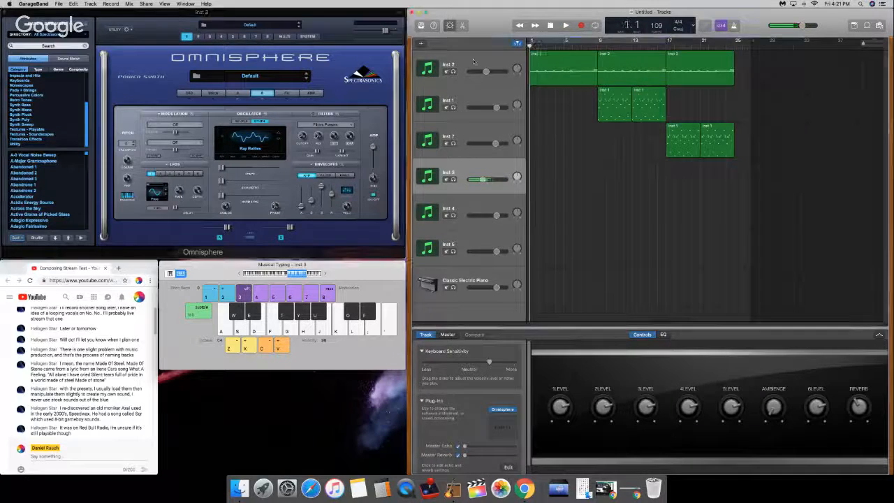
Step: Compare layers A and B, set layer B's pitch to -12 semitones and check it with test notes
{"action": "left_click", "coordinate": [237, 92]}
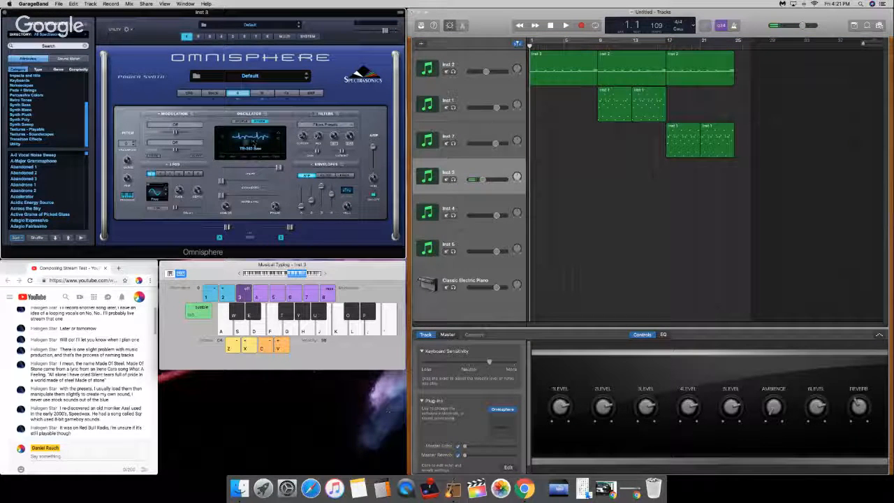
{"action": "left_click", "coordinate": [262, 93]}
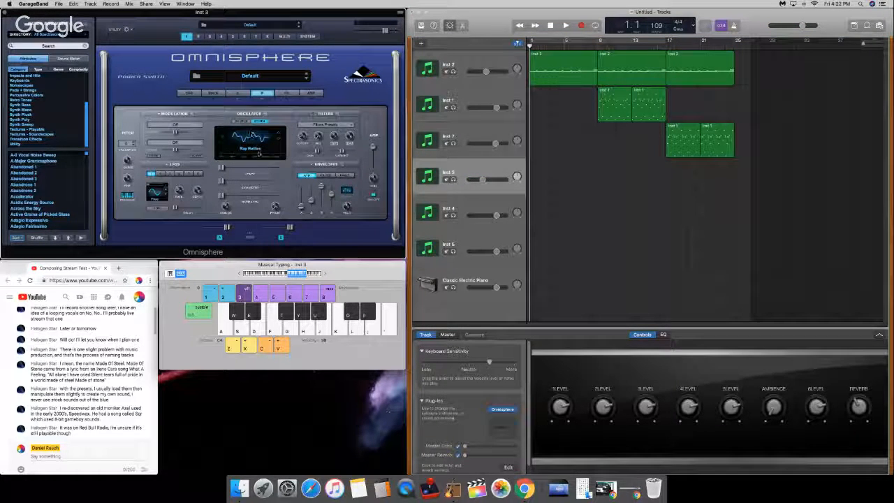
{"action": "key", "text": "d"}
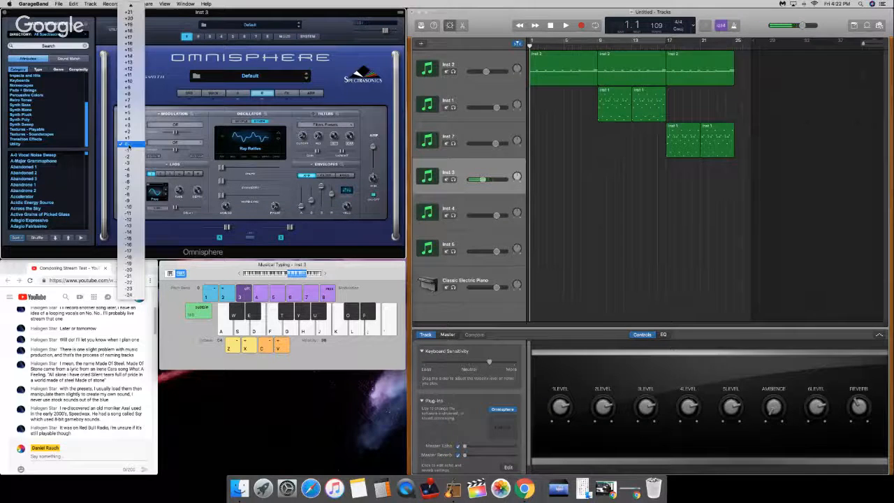
{"action": "left_click", "coordinate": [127, 143]}
{"action": "left_click", "coordinate": [128, 219]}
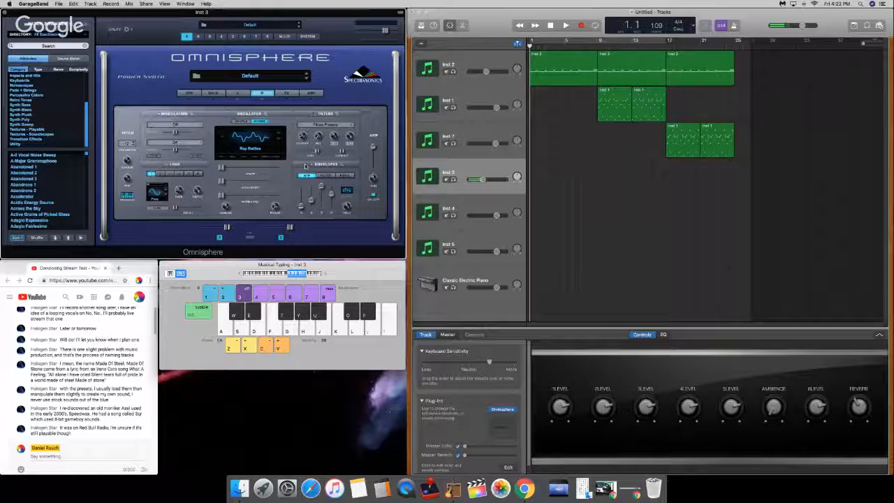
{"action": "key", "text": "e"}
{"action": "key", "text": "g"}
{"action": "key", "text": "d"}
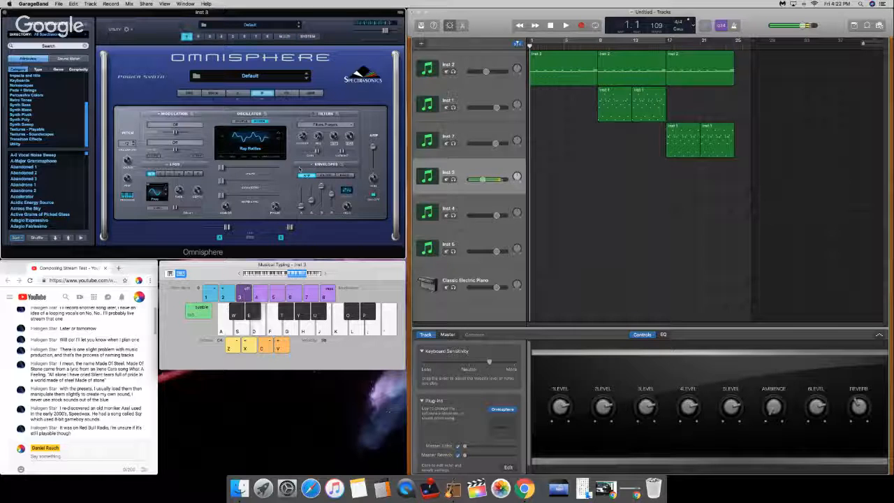
Step: Play the opening of the arrangement briefly and review the settings of layers A and B while playing test notes
{"action": "key", "text": "space"}
{"action": "key", "text": "space"}
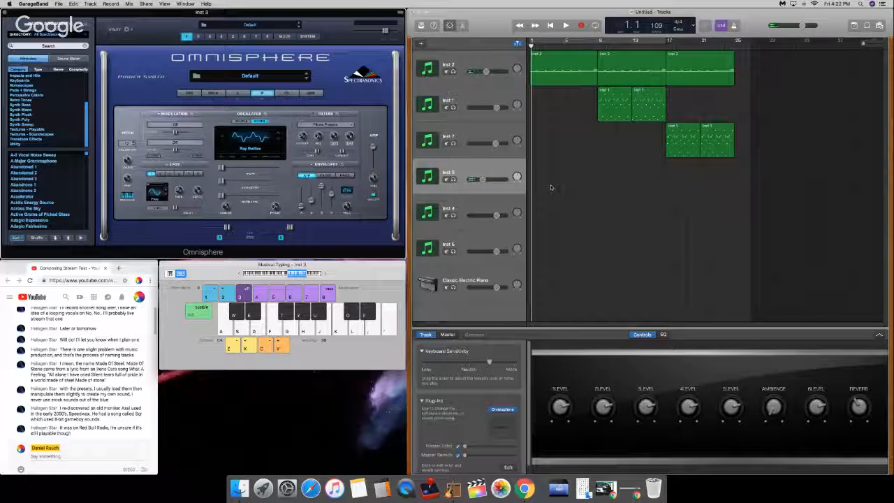
{"action": "left_click", "coordinate": [239, 93]}
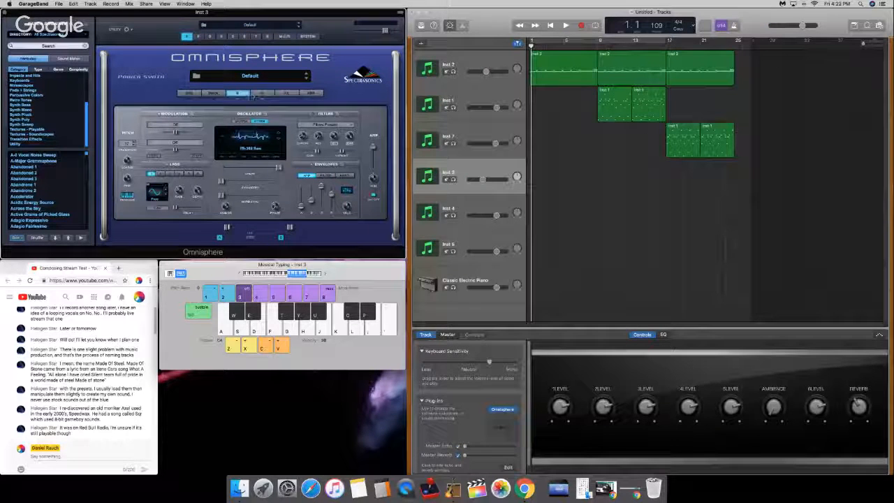
{"action": "key", "text": "f"}
{"action": "left_click", "coordinate": [262, 94]}
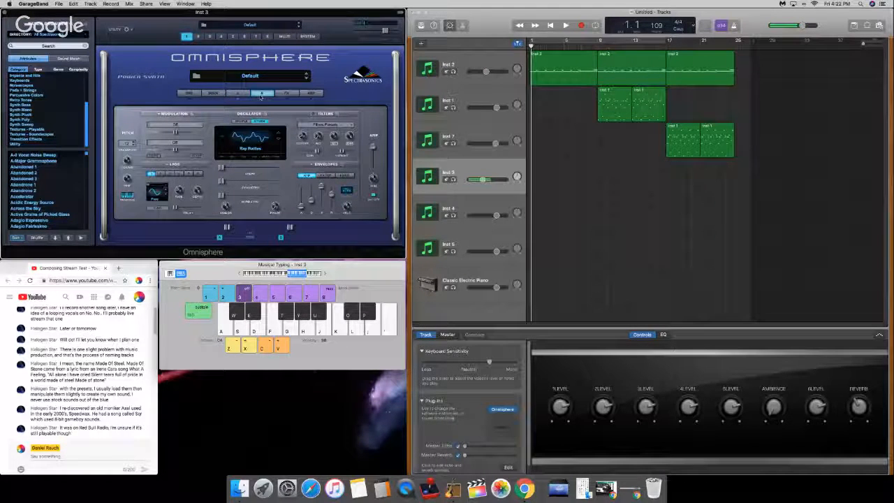
{"action": "key", "text": "a"}
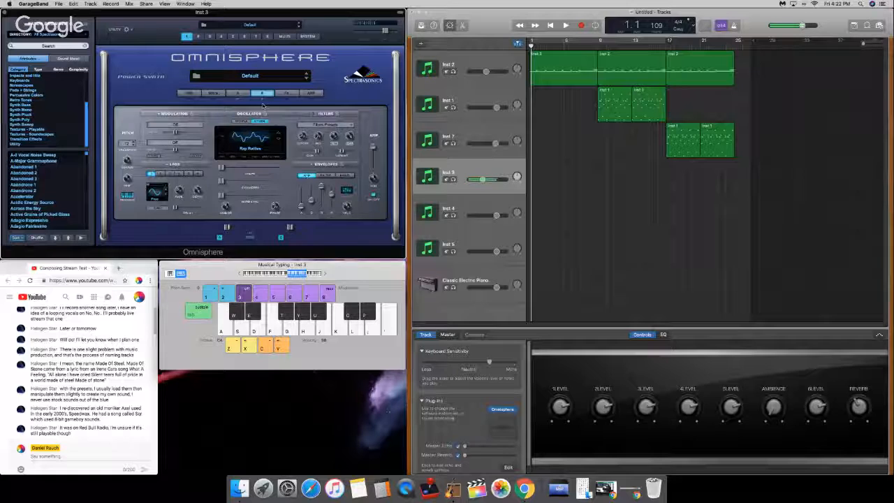
Step: Try out the Shape of layer B's oscillator with repeated test notes and a short playback of the opening
{"action": "mouse_move", "coordinate": [224, 168]}
{"action": "left_mouse_down"}
{"action": "mouse_move", "coordinate": [281, 167]}
{"action": "mouse_move", "coordinate": [221, 168]}
{"action": "left_mouse_up"}
{"action": "key", "text": "a"}
{"action": "key", "text": "a"}
{"action": "key", "text": "a"}
{"action": "key", "text": "a"}
{"action": "key", "text": "a"}
{"action": "key", "text": "a"}
{"action": "key", "text": "a"}
{"action": "key", "text": "a"}
{"action": "key", "text": "a"}
{"action": "key", "text": "space"}
{"action": "key", "text": "space"}
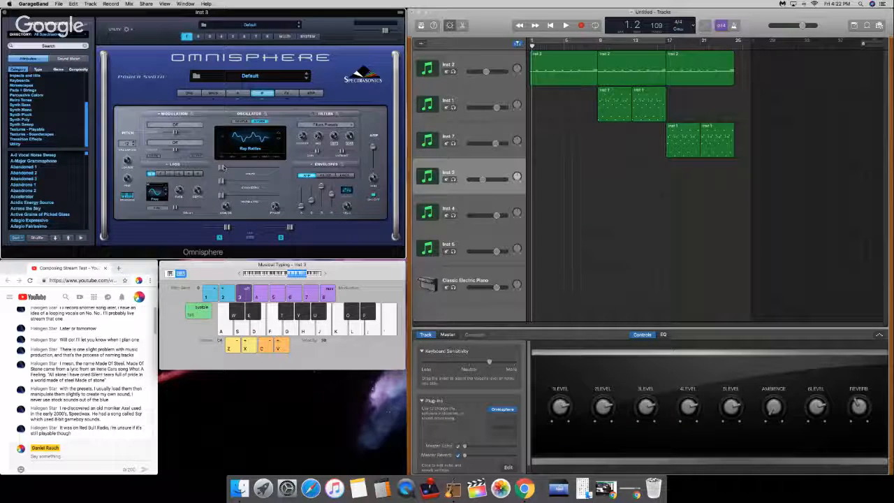
Step: Raise the Shape of layer B's oscillator to about the middle of its range and check it with test notes
{"action": "left_click_drag", "start_coordinate": [222, 168], "coordinate": [248, 175]}
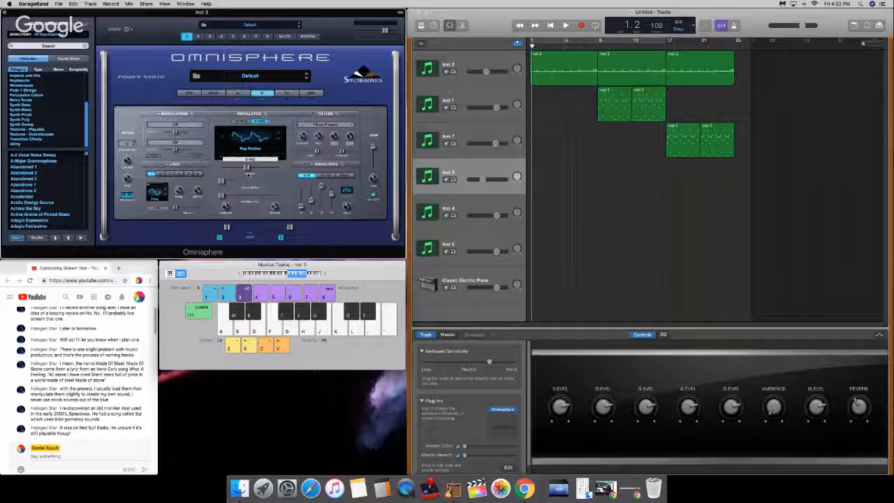
{"action": "left_click_drag", "start_coordinate": [248, 175], "coordinate": [251, 174]}
{"action": "key", "text": "j"}
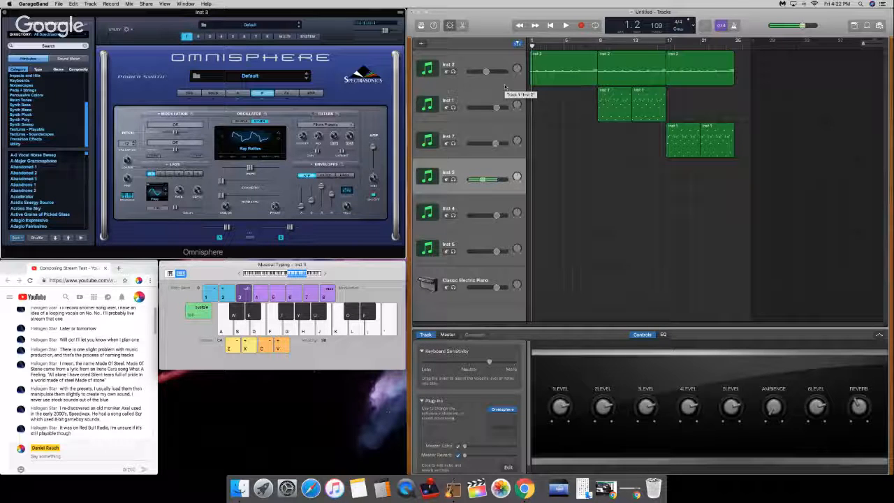
{"action": "key", "text": "a"}
{"action": "key", "text": "d"}
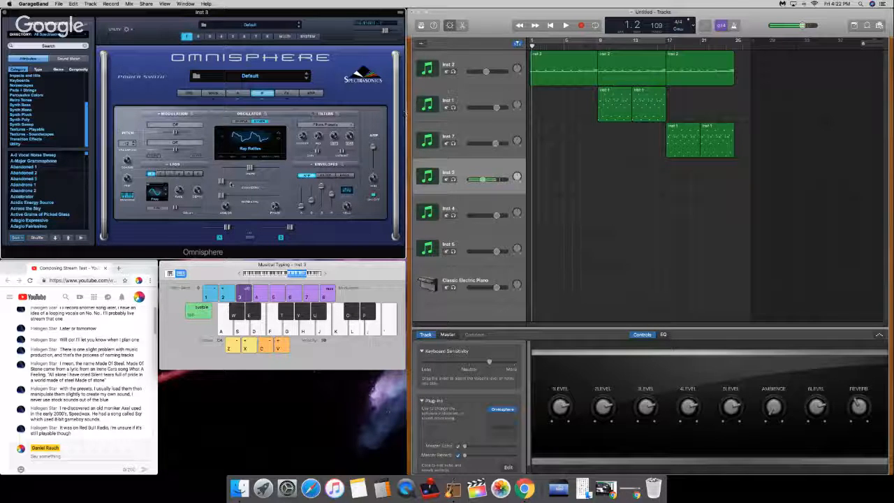
Step: Raise the Symmetry of layer B's oscillator to nearly the middle of its range and try the sound with a test melody
{"action": "left_click_drag", "start_coordinate": [219, 183], "coordinate": [244, 187]}
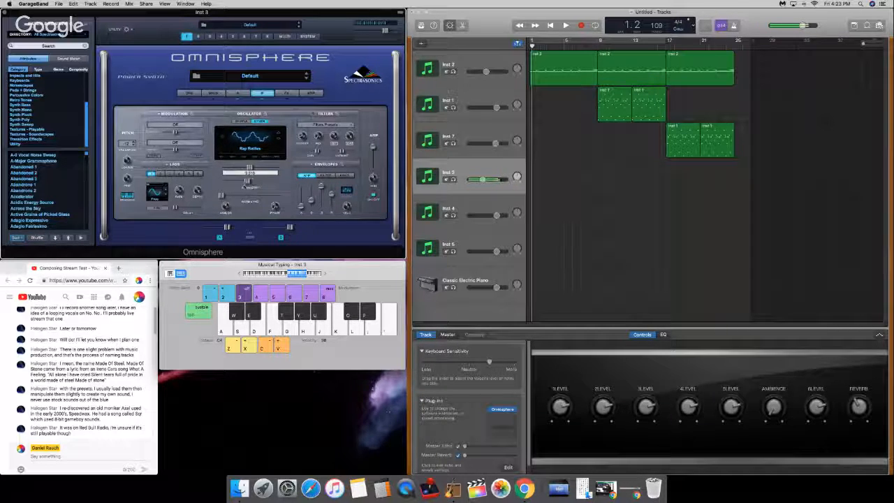
{"action": "key", "text": "a"}
{"action": "key", "text": "a"}
{"action": "key", "text": "d"}
{"action": "key", "text": "k"}
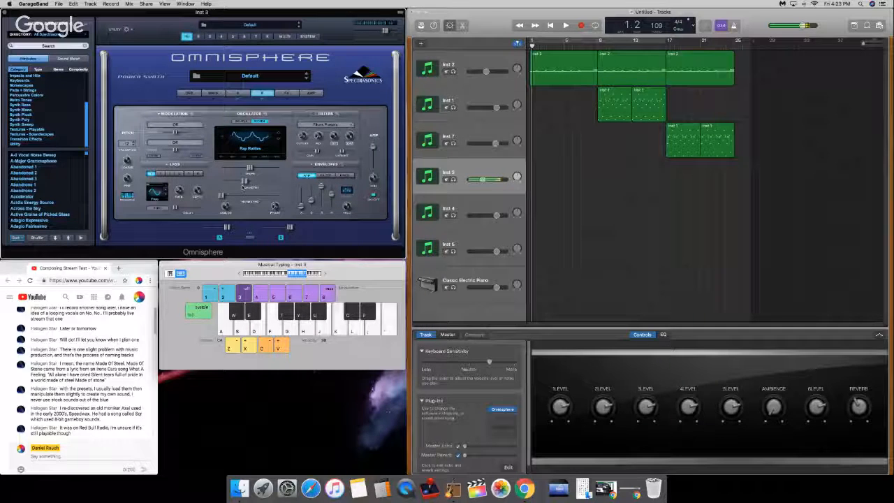
{"action": "key", "text": "a"}
{"action": "key", "text": "d"}
{"action": "key", "text": "j"}
{"action": "key", "text": "d"}
{"action": "key", "text": "k"}
{"action": "key", "text": "g"}
{"action": "key", "text": "d"}
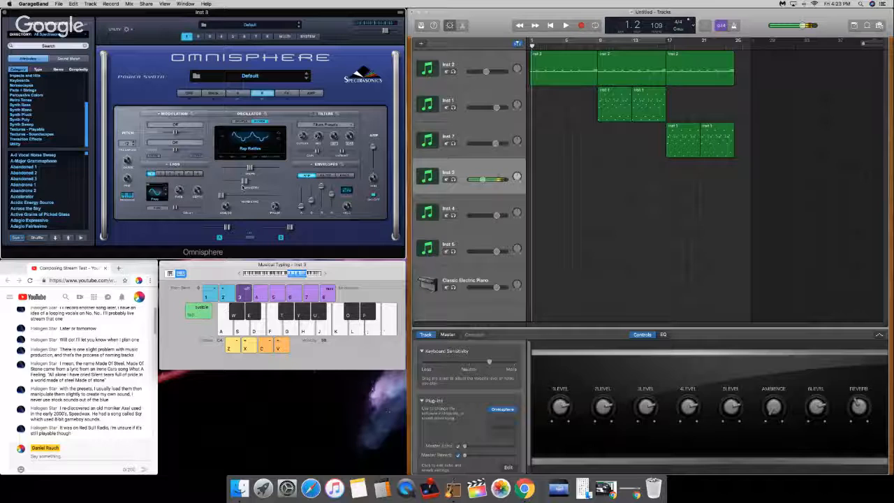
Step: Play short passages of the opening and try the current Inst 3 sound with test notes
{"action": "key", "text": "space"}
{"action": "key", "text": "a"}
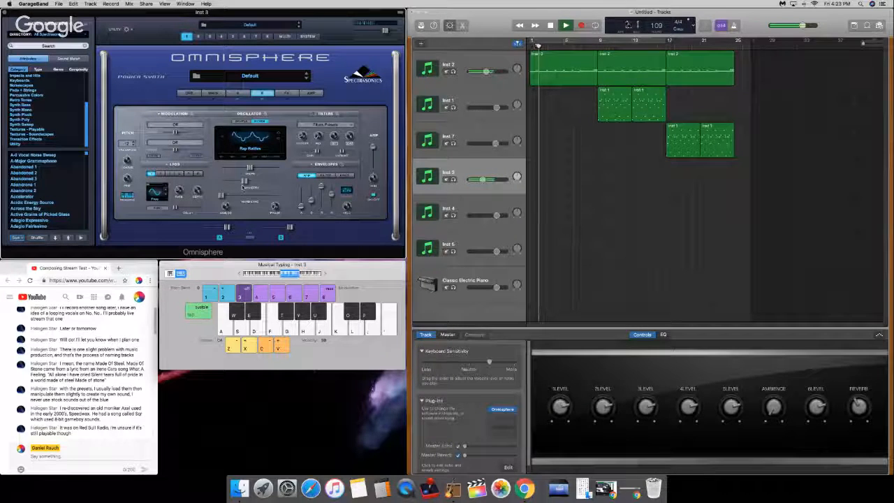
{"action": "key", "text": "space"}
{"action": "key", "text": "a"}
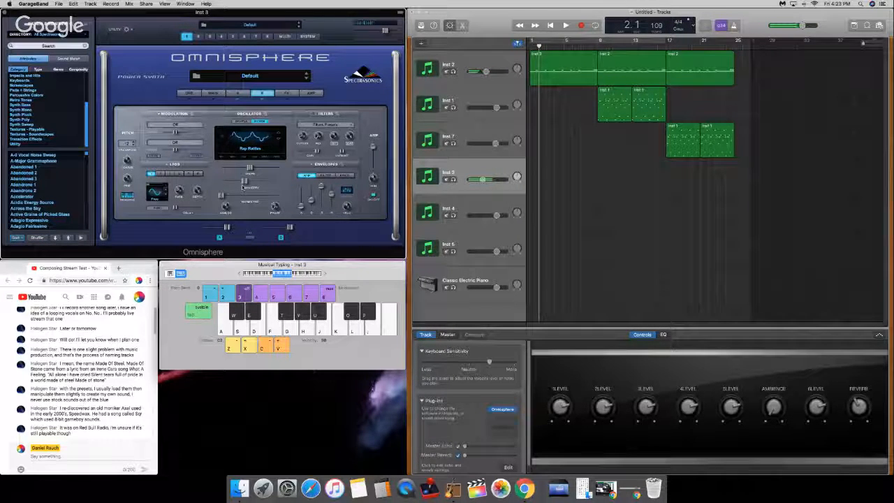
{"action": "key", "text": "a"}
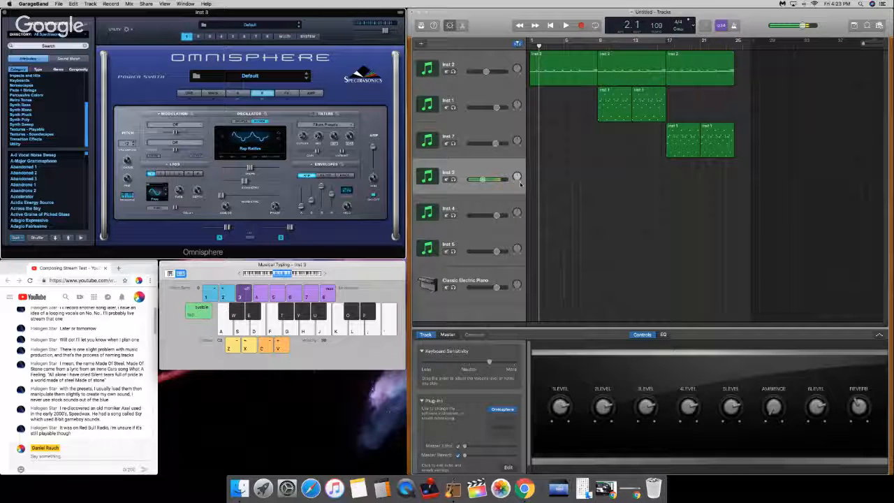
{"action": "key", "text": "space"}
{"action": "key", "text": "space"}
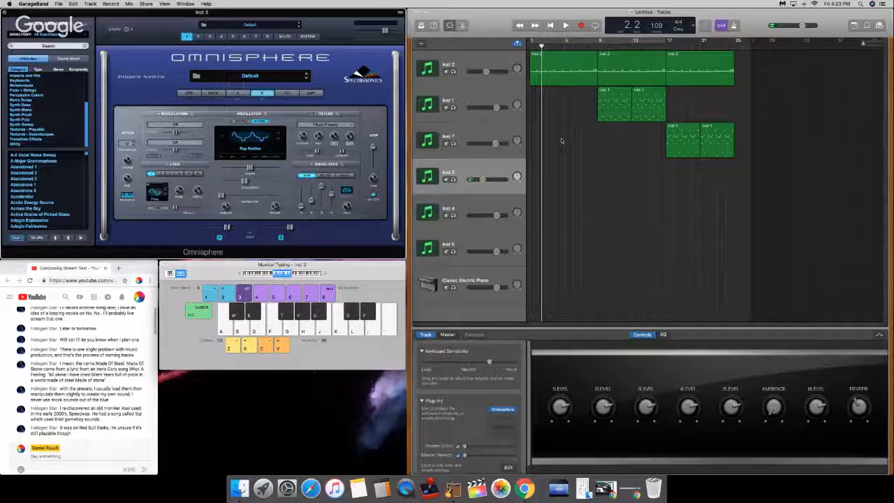
{"action": "key", "text": "a"}
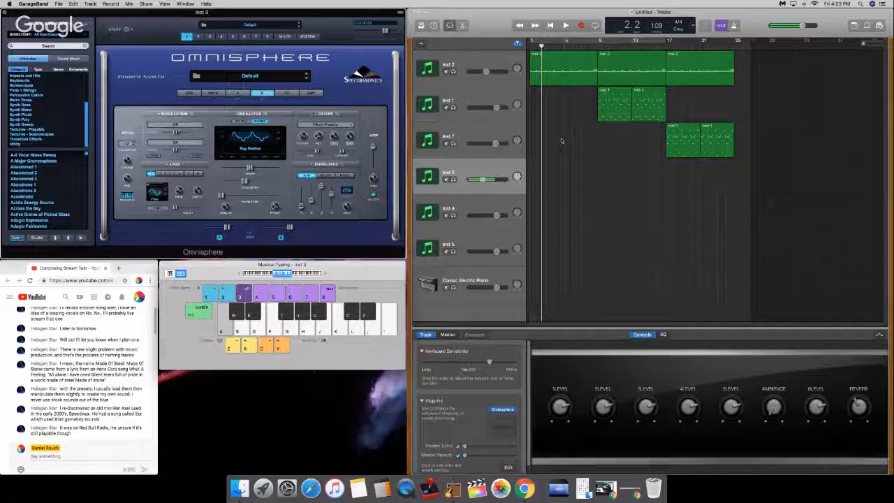
{"action": "key", "text": "g"}
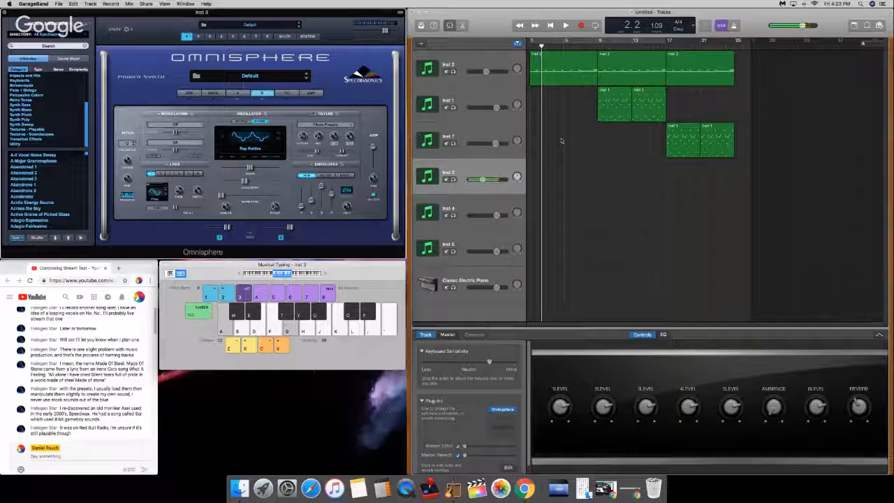
{"action": "key", "text": "j"}
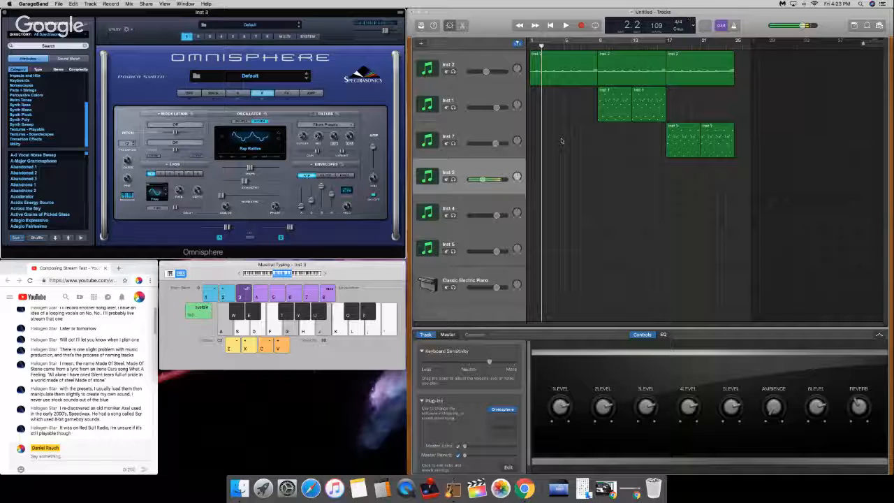
{"action": "key", "text": "space"}
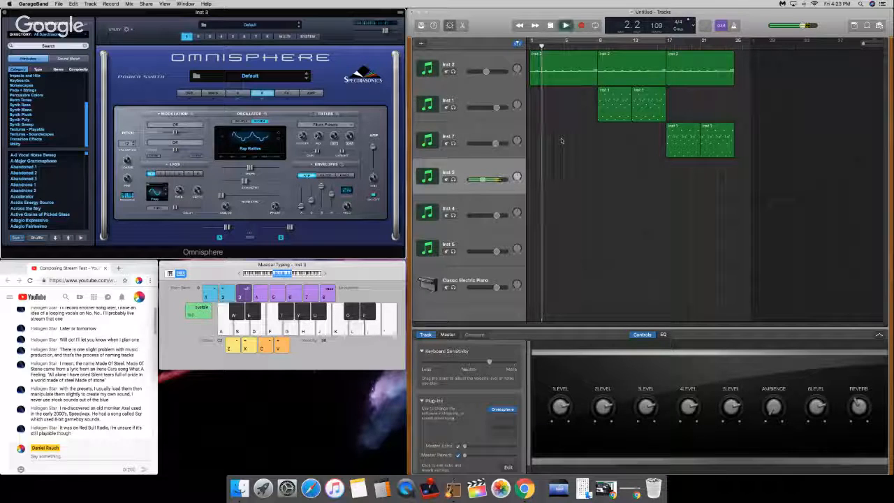
{"action": "key", "text": "space"}
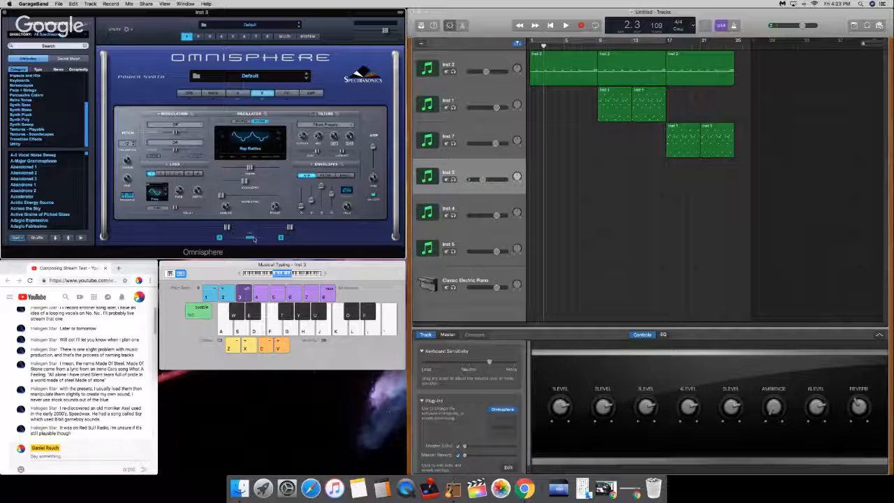
Step: Link layers A and B of the Inst 3 sound and turn on the filter in both
{"action": "left_click", "coordinate": [237, 94]}
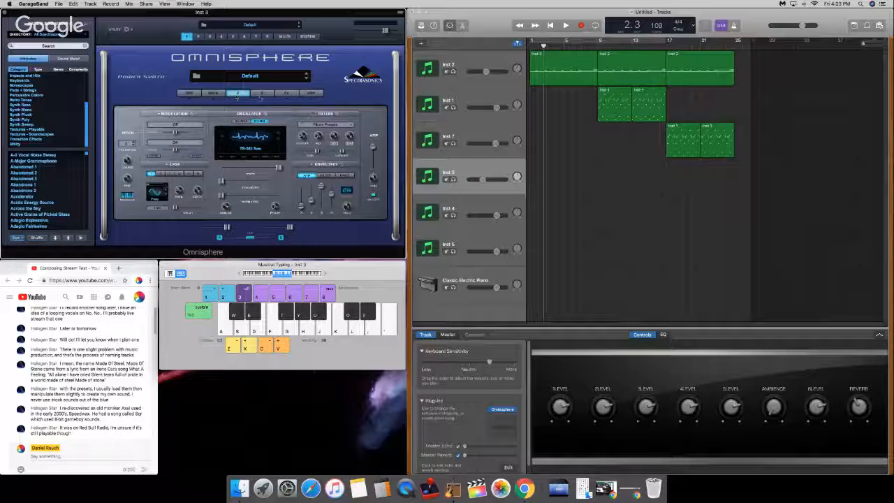
{"action": "left_click", "coordinate": [261, 93]}
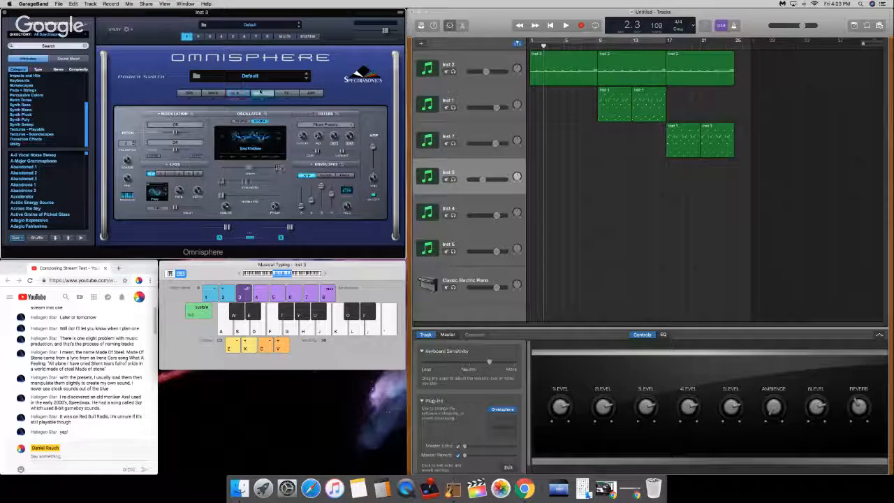
{"action": "left_click", "coordinate": [262, 92]}
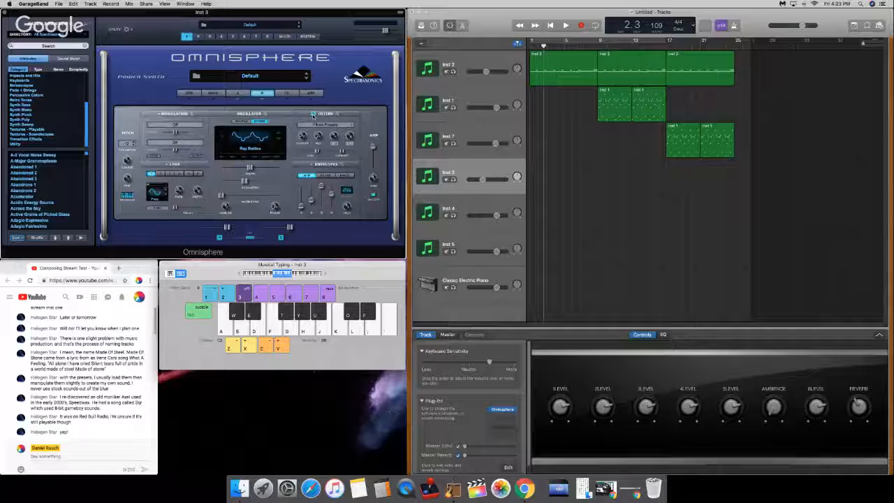
{"action": "left_click", "coordinate": [237, 93]}
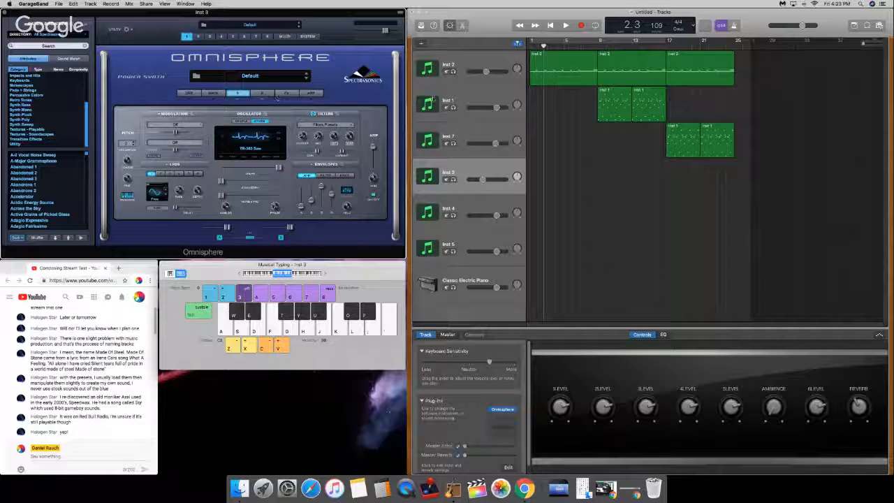
Step: Return the playhead to the start of the arrangement and try the filtered sound with the layers unlinked, using a test melody
{"action": "left_click_drag", "start_coordinate": [548, 46], "coordinate": [530, 46]}
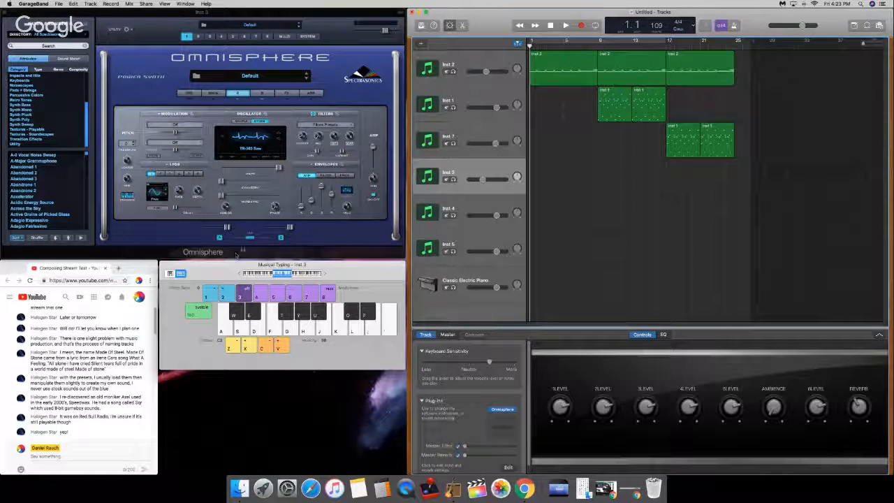
{"action": "left_click", "coordinate": [248, 238]}
{"action": "key", "text": "a"}
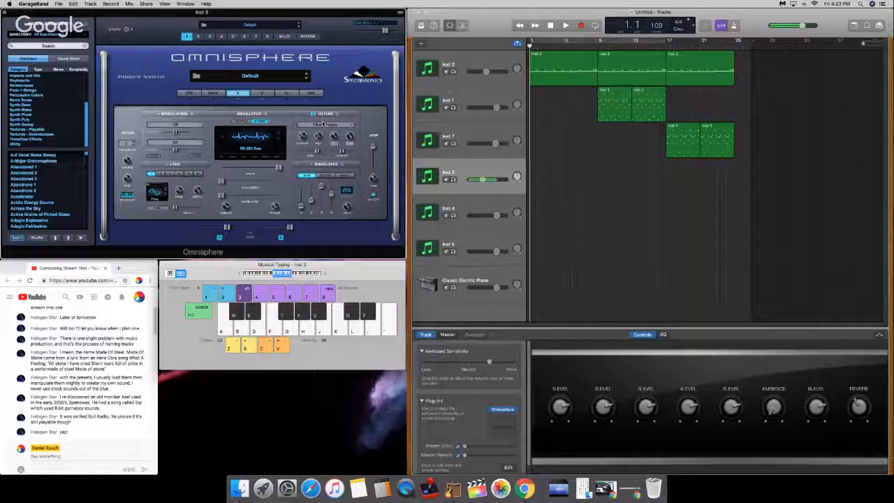
{"action": "key", "text": "a"}
{"action": "key", "text": "a"}
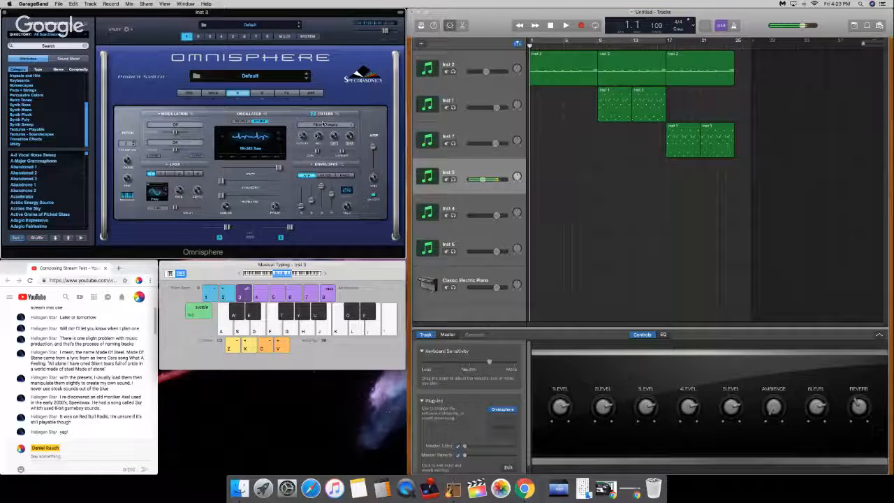
{"action": "key", "text": "g"}
{"action": "key", "text": "g"}
{"action": "key", "text": "h"}
{"action": "key", "text": "k"}
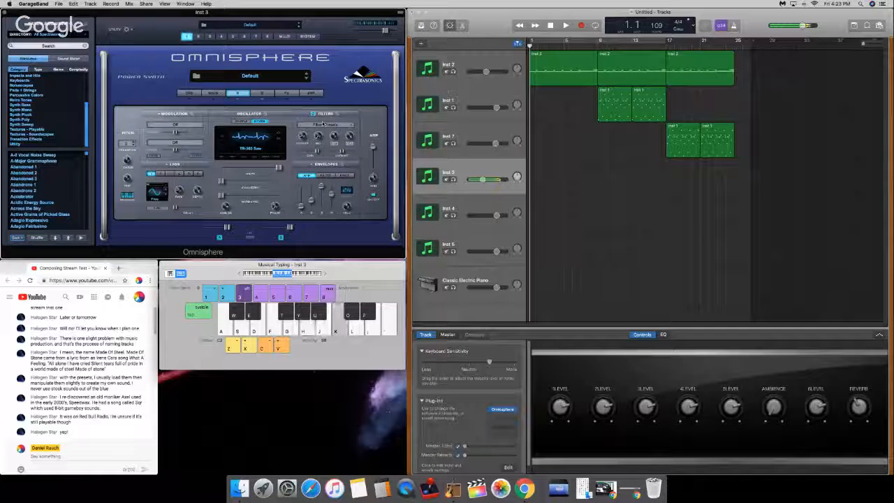
{"action": "key", "text": "s"}
{"action": "key", "text": "h"}
{"action": "key", "text": "d"}
{"action": "key", "text": "g"}
{"action": "key", "text": "k"}
{"action": "key", "text": "space"}
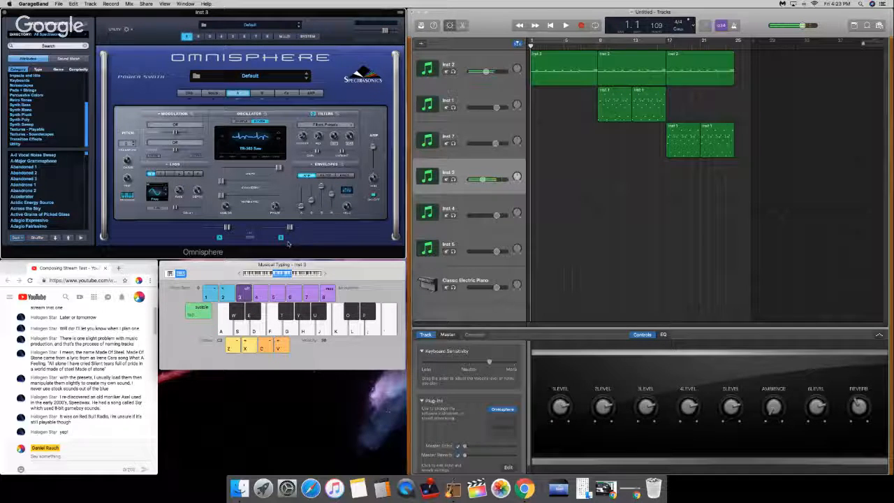
{"action": "key", "text": "e"}
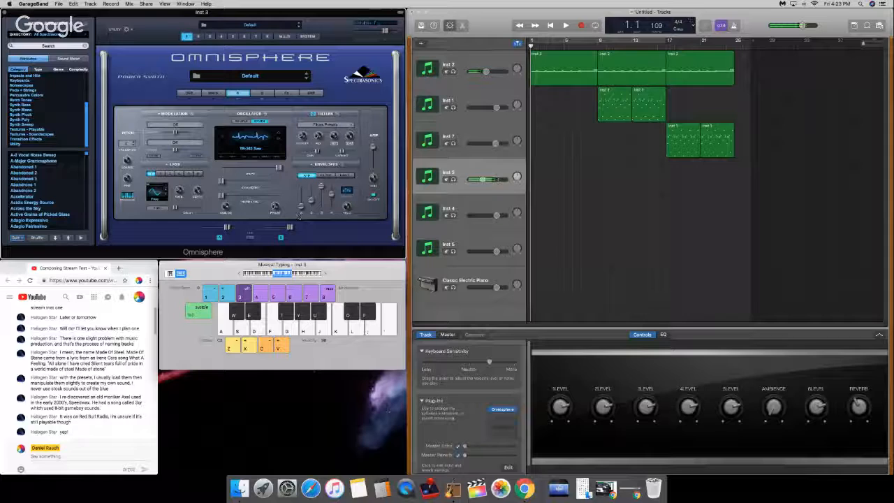
Step: Shorten the release of layer A's amp envelope to about 1 second and check it with test notes
{"action": "left_click_drag", "start_coordinate": [332, 195], "coordinate": [332, 200]}
{"action": "key", "text": "a"}
{"action": "key", "text": "d"}
{"action": "key", "text": "g"}
{"action": "key", "text": "a"}
{"action": "key", "text": "d"}
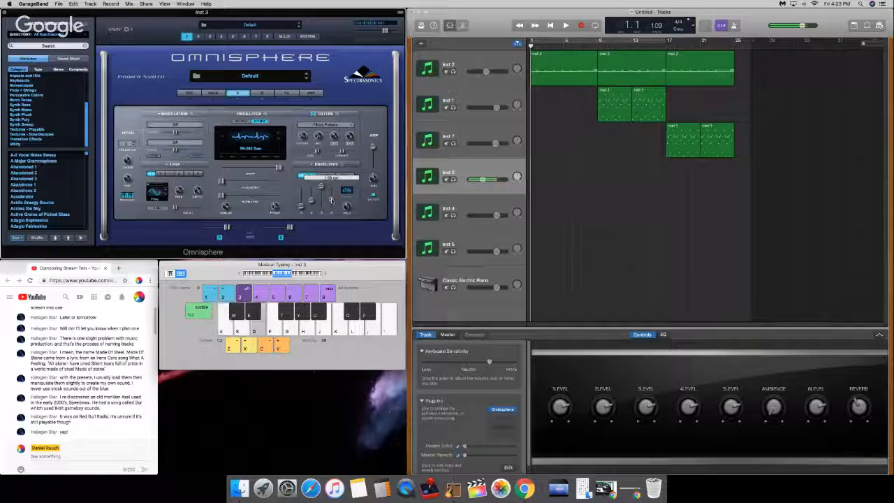
{"action": "key", "text": "a"}
{"action": "key", "text": "d"}
{"action": "key", "text": "a"}
{"action": "key", "text": "d"}
{"action": "key", "text": "g"}
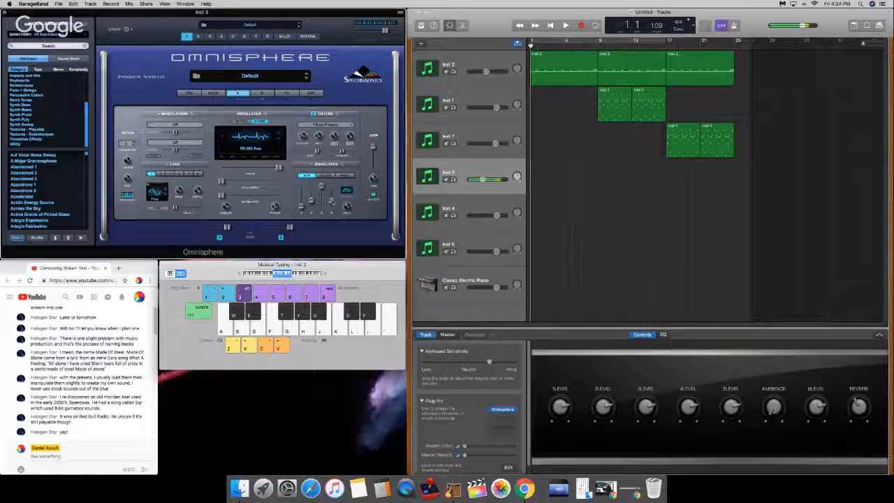
{"action": "key", "text": "d"}
{"action": "key", "text": "a"}
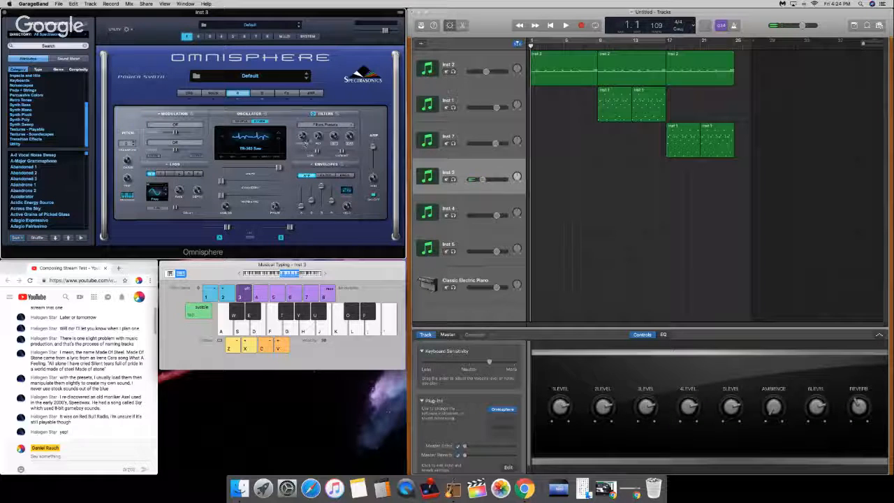
Step: Adjust the filter cutoff of layer A while playing repeated test notes
{"action": "key", "text": "a"}
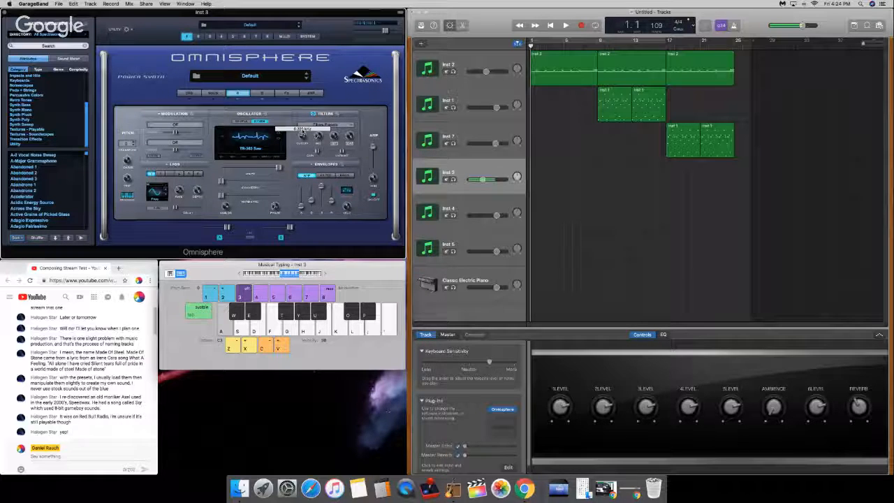
{"action": "key", "text": "d"}
{"action": "key", "text": "d"}
{"action": "key", "text": "g"}
{"action": "left_click_drag", "start_coordinate": [302, 136], "coordinate": [303, 140]}
Step: Try out the last knob in layer A's filter row with repeated test notes
{"action": "key", "text": "d"}
{"action": "key", "text": "g"}
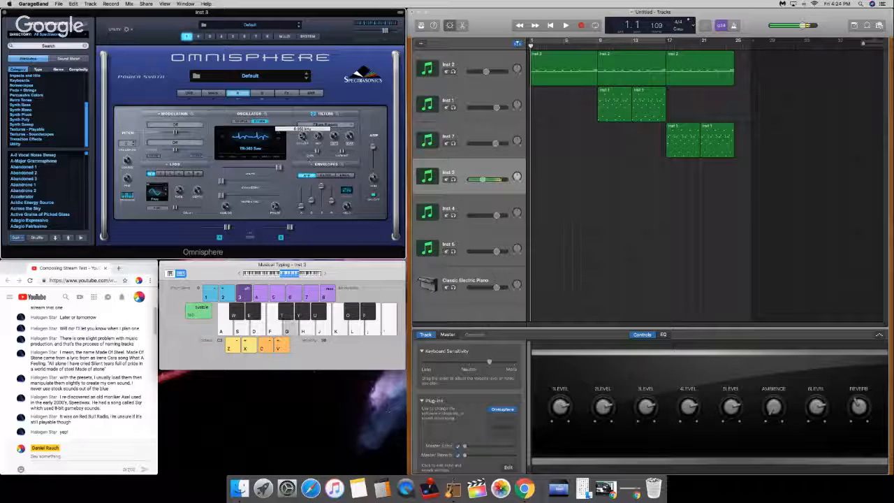
{"action": "key", "text": "g"}
{"action": "key", "text": "a"}
{"action": "key", "text": "a"}
{"action": "key", "text": "d"}
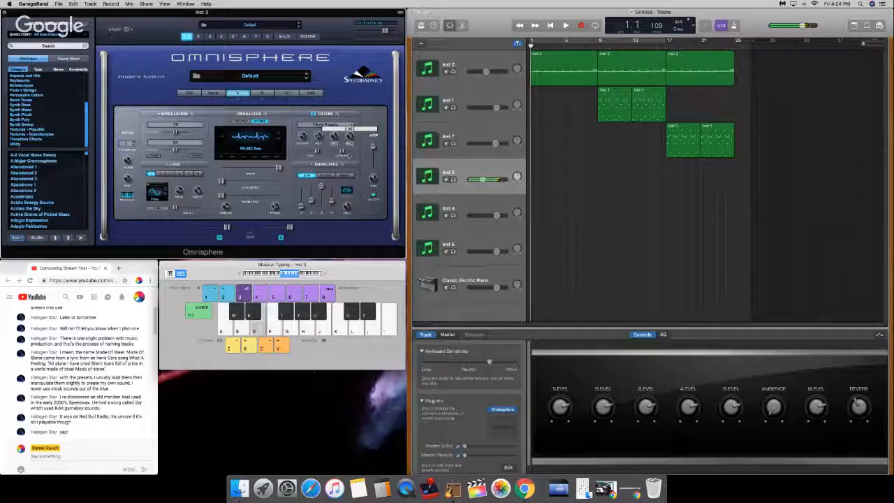
{"action": "key", "text": "a"}
{"action": "key", "text": "a"}
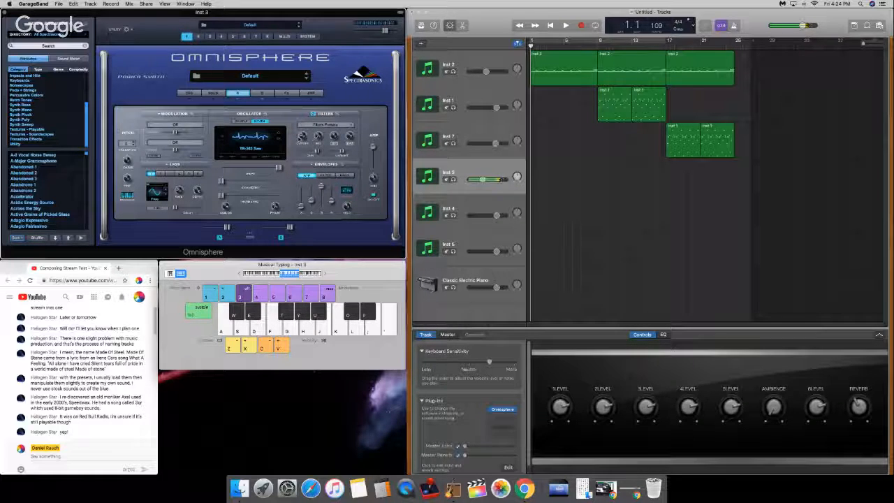
Step: Readjust layer A's filter cutoff and check it with test notes and a brief playback of the opening
{"action": "left_click_drag", "start_coordinate": [302, 137], "coordinate": [304, 130]}
{"action": "key", "text": "d"}
{"action": "key", "text": "g"}
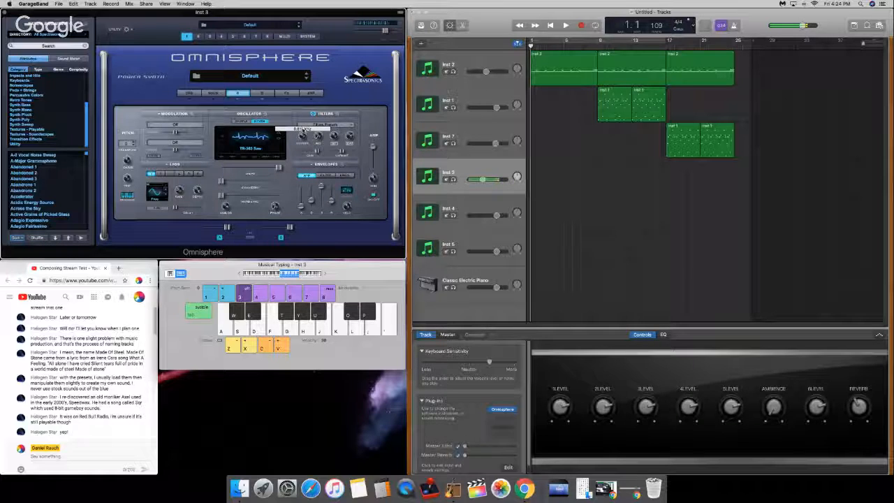
{"action": "key", "text": "a"}
{"action": "key", "text": "d"}
{"action": "key", "text": "space"}
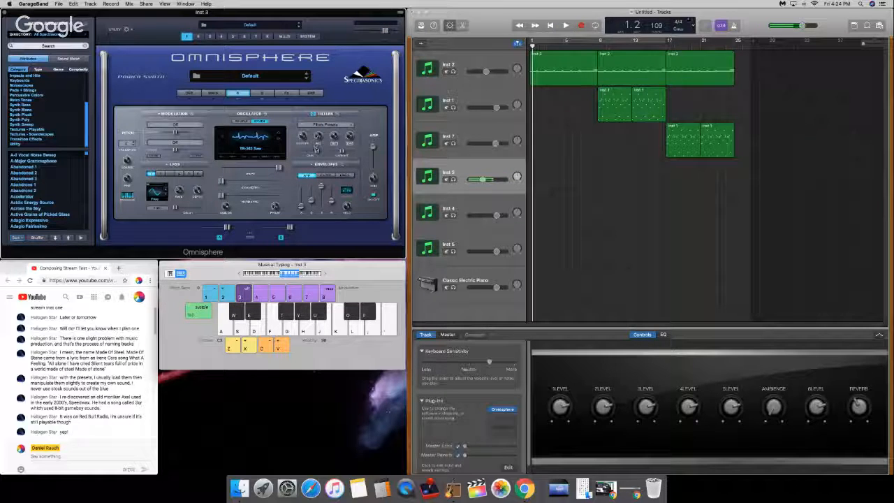
Step: Try out a slightly higher Symmetry on layer A's oscillator with test notes
{"action": "left_click_drag", "start_coordinate": [221, 182], "coordinate": [221, 181]}
{"action": "key", "text": "a"}
{"action": "key", "text": "d"}
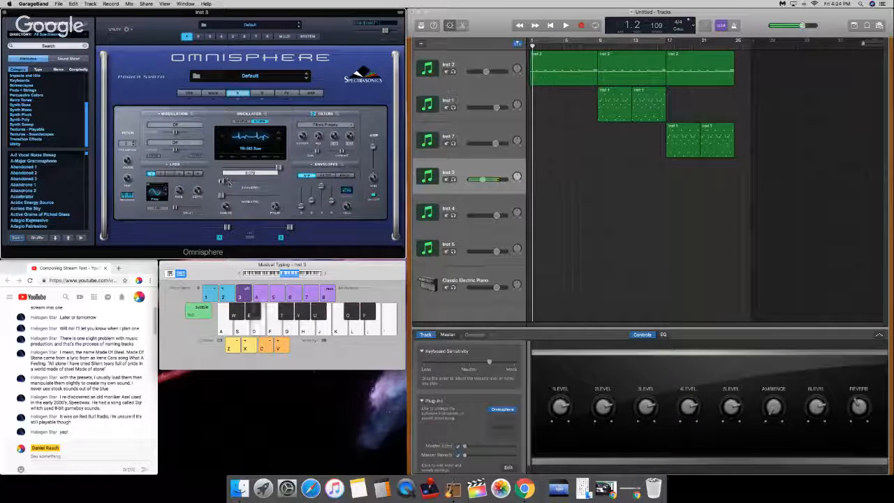
{"action": "key", "text": "a"}
{"action": "key", "text": "d"}
{"action": "key", "text": "g"}
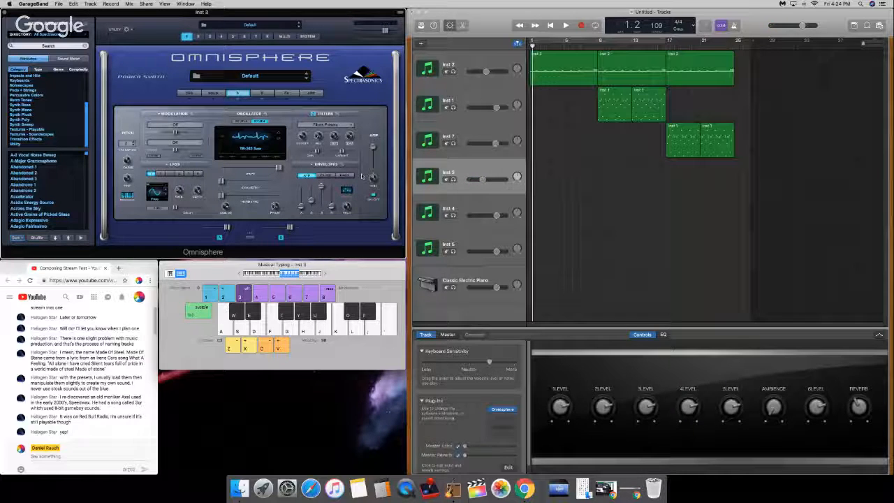
Step: Shorten the amp envelope release of layers A and B and try it with test notes
{"action": "key", "text": "a"}
{"action": "key", "text": "g"}
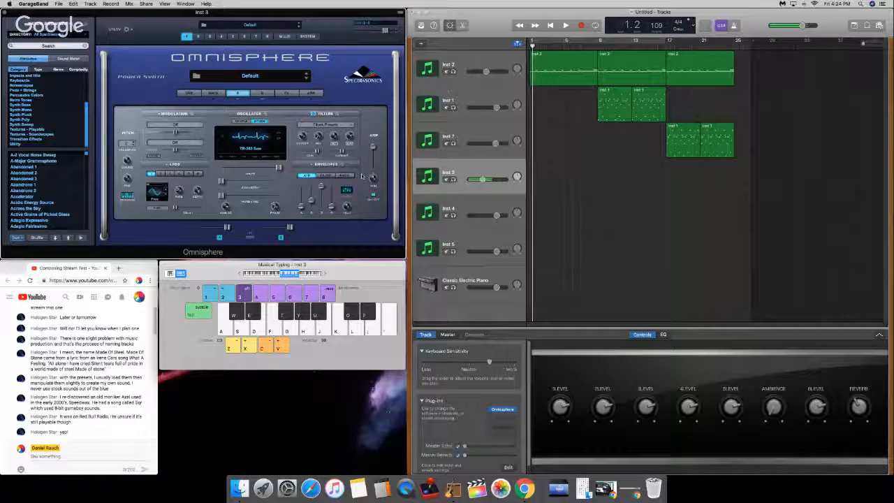
{"action": "left_click", "coordinate": [262, 93]}
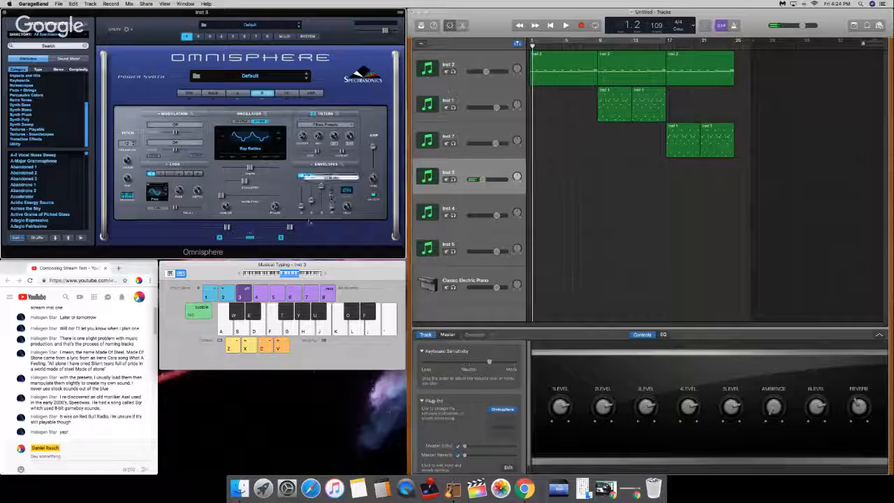
{"action": "left_click", "coordinate": [237, 93]}
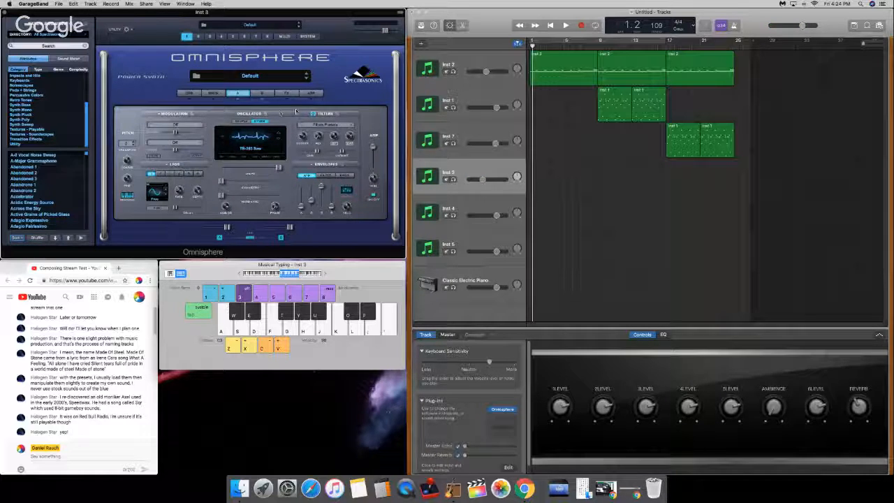
Step: Fine-tune the release of layer A's amp envelope while sounding repeated test notes
{"action": "key", "text": "a"}
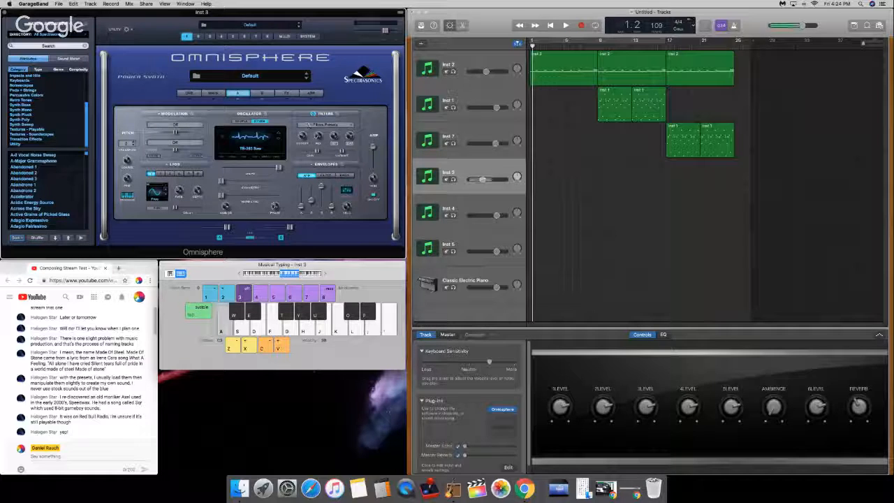
{"action": "key", "text": "d"}
{"action": "key", "text": "g"}
{"action": "key", "text": "g"}
{"action": "key", "text": "g"}
{"action": "key", "text": "g"}
{"action": "key", "text": "g"}
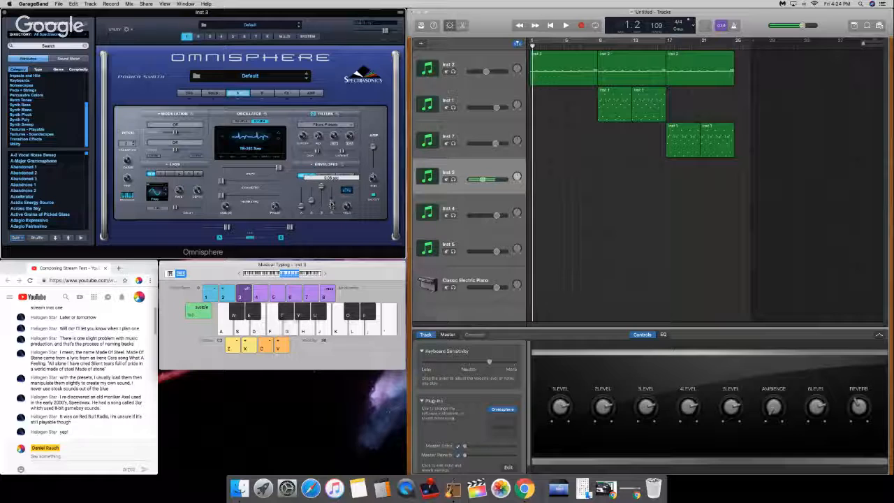
{"action": "key", "text": "g"}
{"action": "key", "text": "g"}
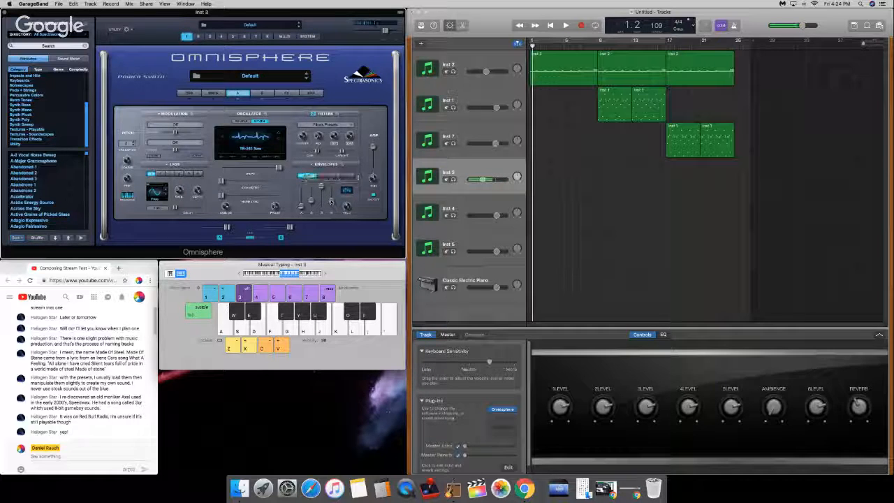
Step: Improvise chords and melodic phrases on the Inst 3 sound to try out the adjusted envelope release
{"action": "key", "text": "d"}
{"action": "key", "text": "g"}
{"action": "key", "text": "j"}
{"action": "key", "text": "k"}
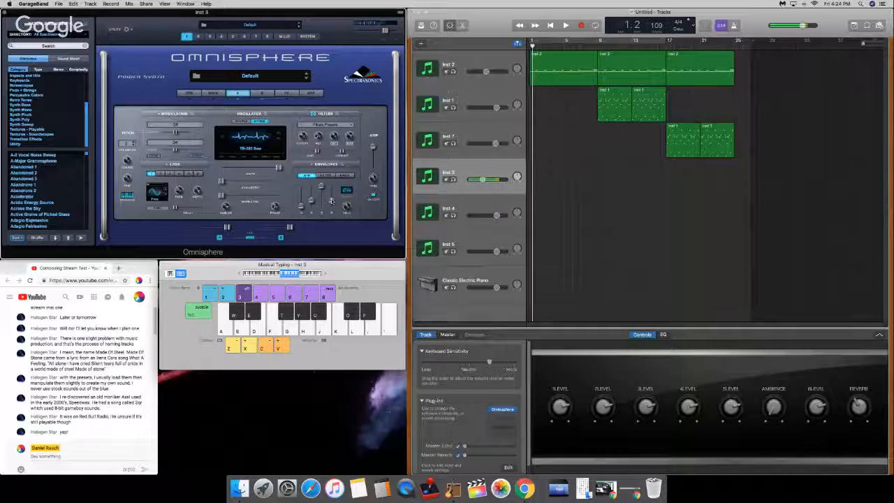
{"action": "key", "text": "a"}
{"action": "key", "text": "d"}
{"action": "key", "text": "g"}
{"action": "key", "text": "k"}
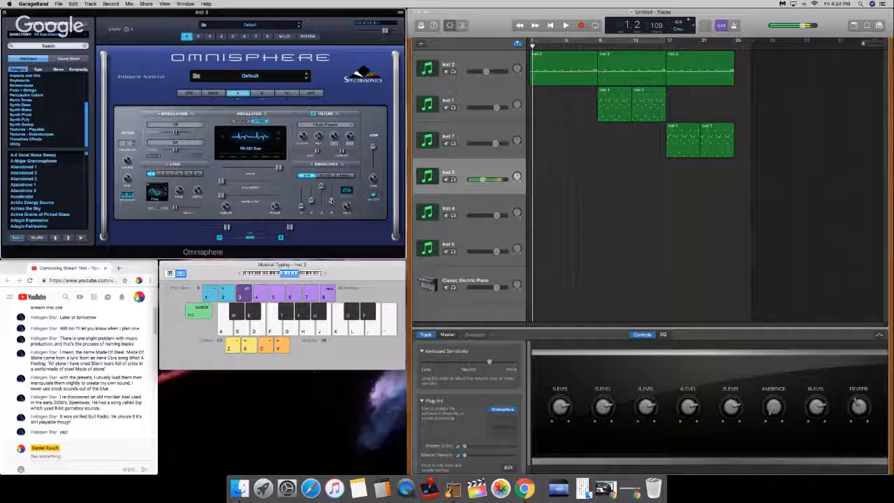
{"action": "key", "text": "a"}
{"action": "key", "text": "d"}
{"action": "key", "text": "g"}
{"action": "key", "text": "g"}
{"action": "key", "text": "j"}
{"action": "key", "text": "l"}
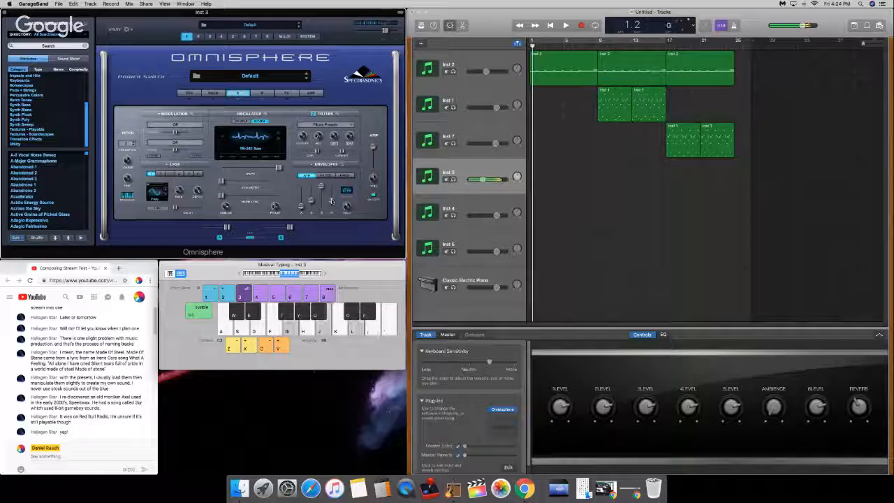
{"action": "key", "text": "h"}
{"action": "key", "text": "semicolon"}
{"action": "key", "text": "k"}
{"action": "key", "text": "g"}
{"action": "key", "text": "f"}
{"action": "key", "text": "h"}
{"action": "key", "text": "k"}
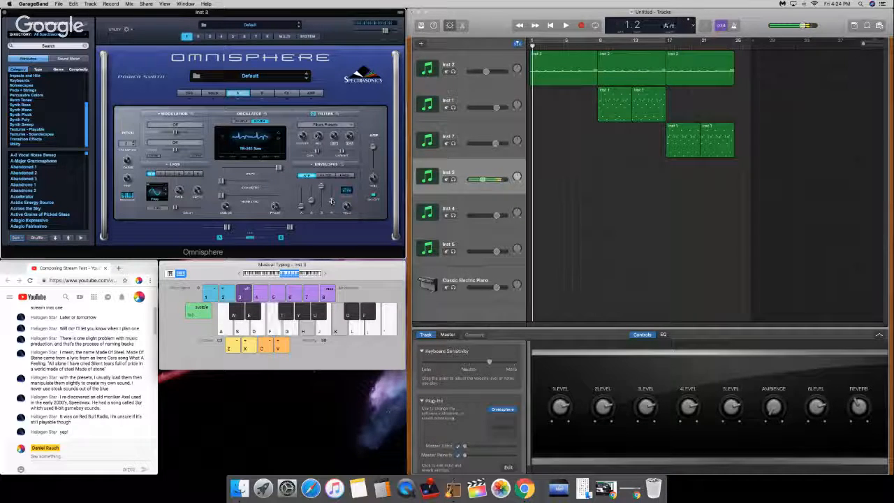
{"action": "key", "text": "g"}
{"action": "key", "text": "j"}
{"action": "key", "text": "l"}
{"action": "key", "text": "f"}
{"action": "key", "text": "h"}
{"action": "key", "text": "k"}
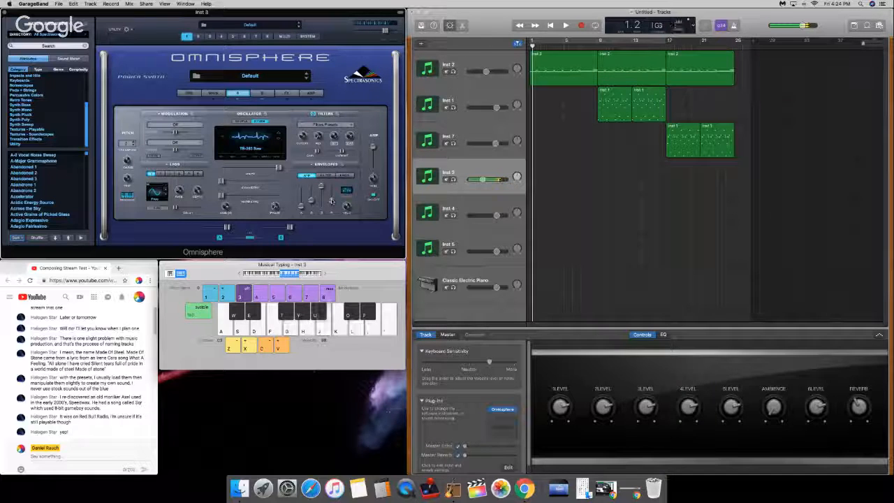
{"action": "key", "text": "g"}
{"action": "key", "text": "j"}
{"action": "key", "text": "h"}
{"action": "key", "text": "k"}
{"action": "key", "text": "semicolon"}
{"action": "key", "text": "g"}
{"action": "key", "text": "j"}
{"action": "key", "text": "l"}
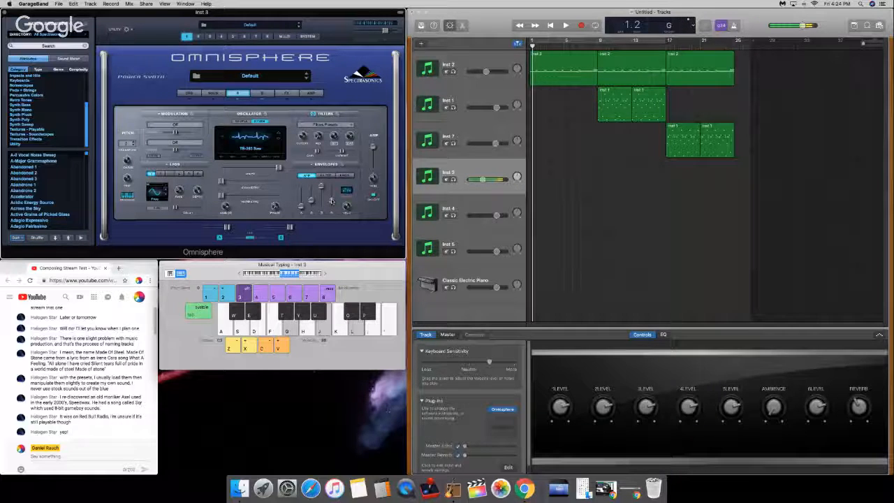
{"action": "key", "text": "a"}
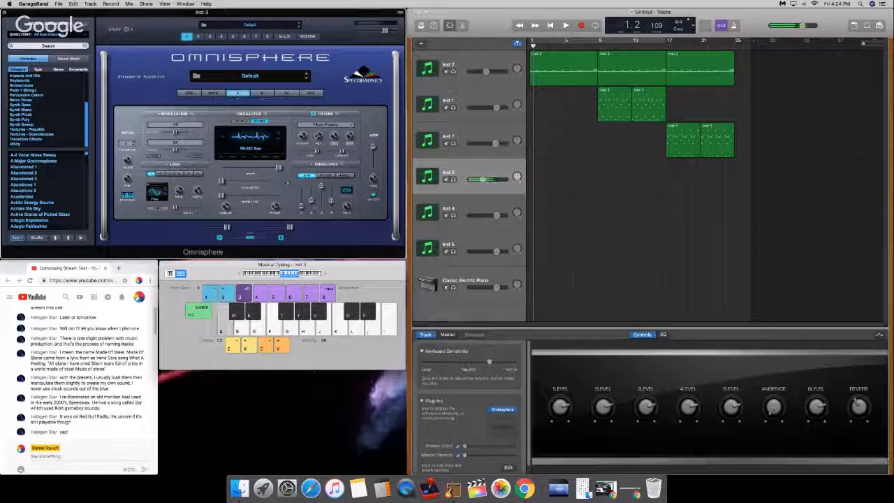
Step: Compare the filter cutoff settings of Omnisphere layers A and B
{"action": "left_click", "coordinate": [262, 93]}
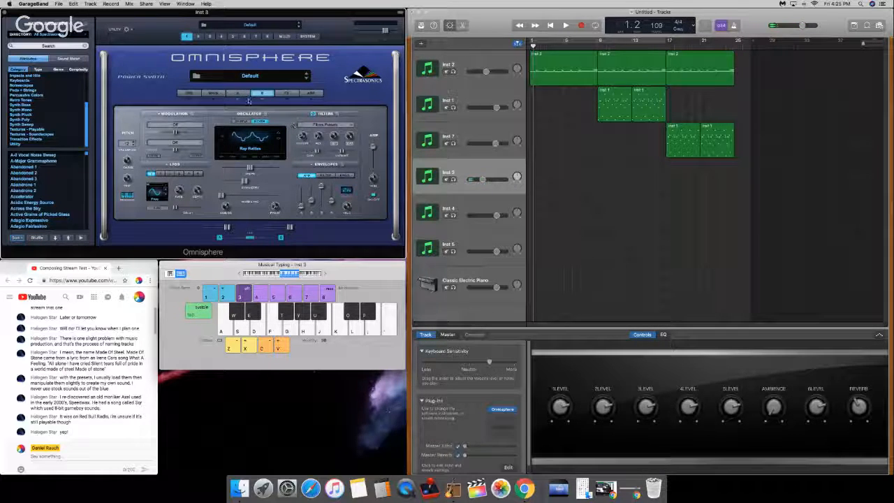
{"action": "left_click", "coordinate": [238, 93]}
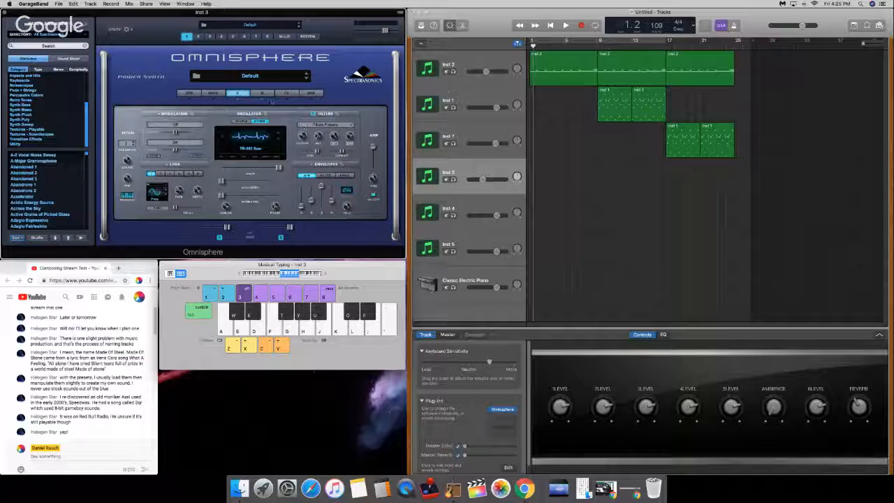
{"action": "left_click", "coordinate": [262, 93]}
{"action": "mouse_move", "coordinate": [302, 136]}
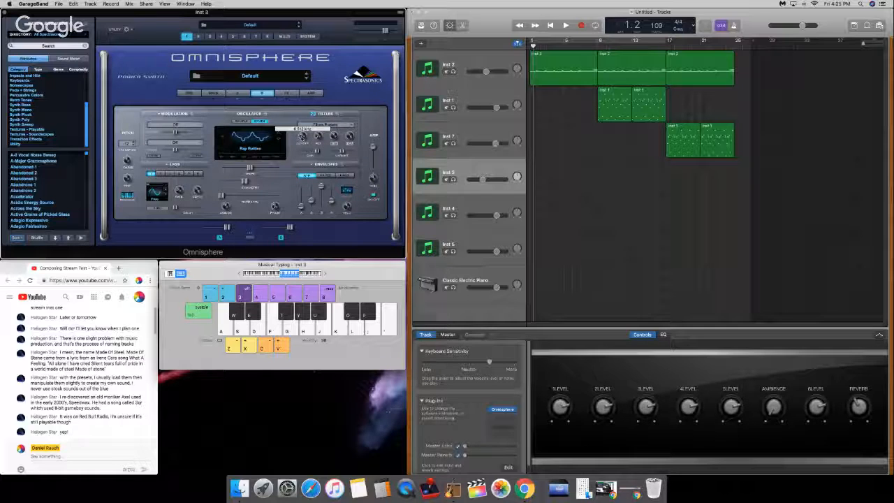
{"action": "left_click", "coordinate": [241, 93]}
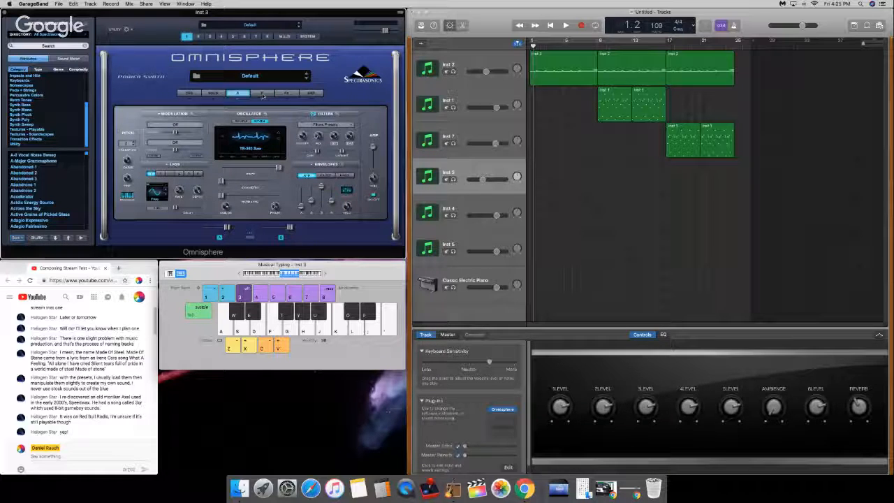
{"action": "left_click", "coordinate": [267, 94]}
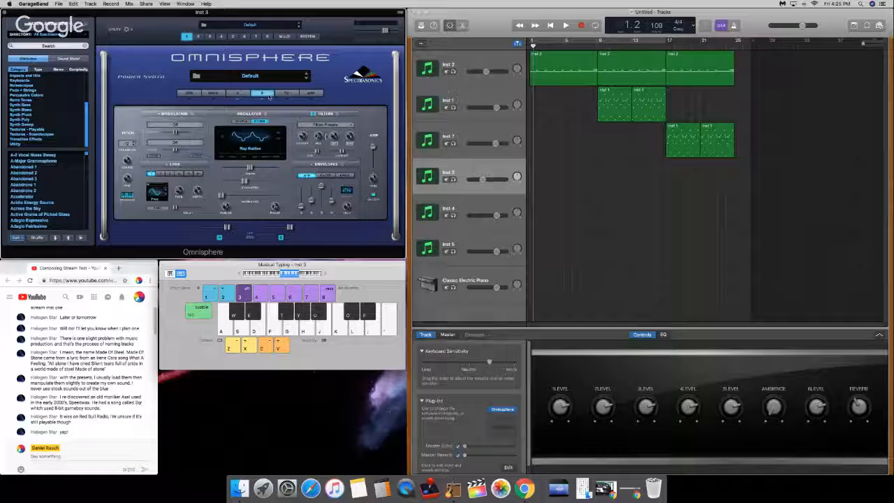
{"action": "left_click", "coordinate": [236, 95]}
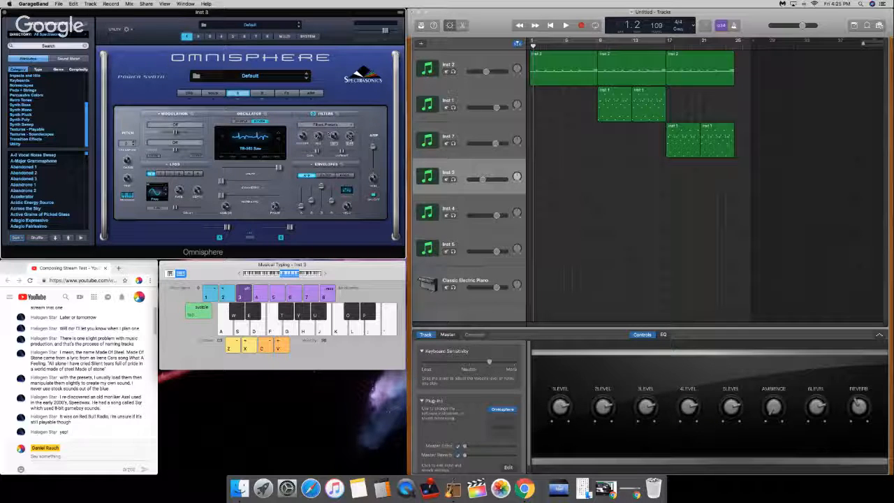
{"action": "left_click", "coordinate": [263, 94]}
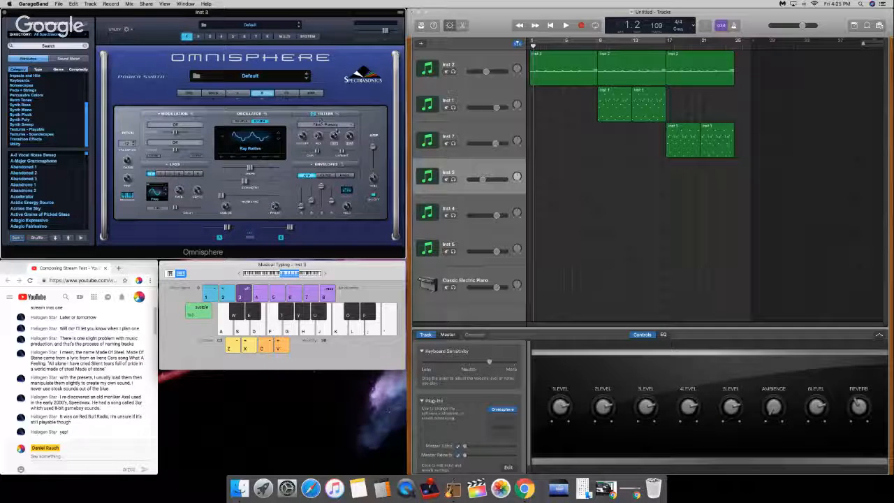
Step: Adjust the last knob and the second knob in layer B's filter row, comparing the second one with layer A
{"action": "mouse_move", "coordinate": [351, 138]}
{"action": "left_click_drag", "start_coordinate": [349, 144], "coordinate": [348, 148]}
{"action": "left_click", "coordinate": [238, 93]}
{"action": "mouse_move", "coordinate": [319, 139]}
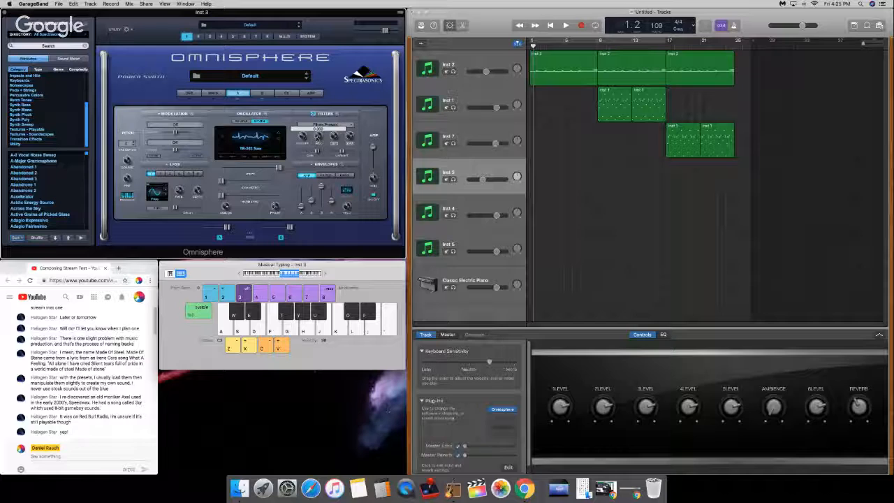
{"action": "left_click", "coordinate": [262, 93]}
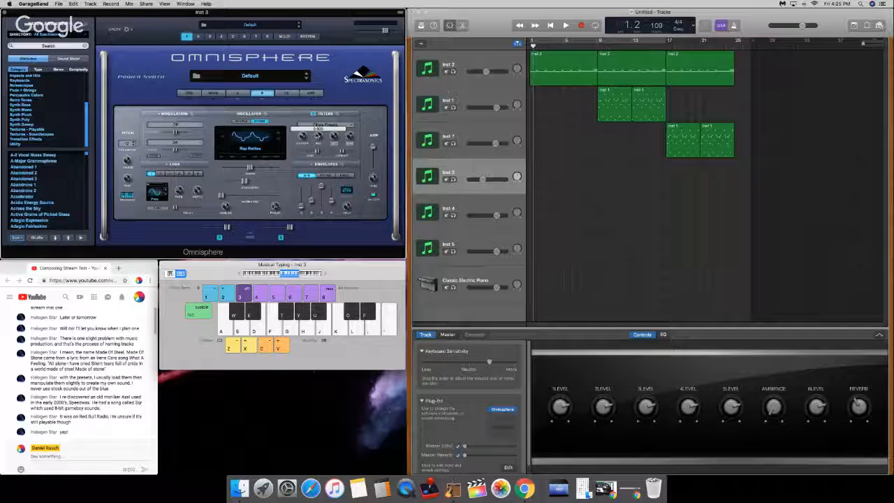
{"action": "left_click_drag", "start_coordinate": [317, 137], "coordinate": [317, 137]}
{"action": "left_click_drag", "start_coordinate": [318, 136], "coordinate": [318, 138]}
Step: Lower the Musical Typing keyboard by one octave and try the Inst 3 sound with test notes
{"action": "left_click", "coordinate": [440, 172]}
{"action": "key", "text": "d"}
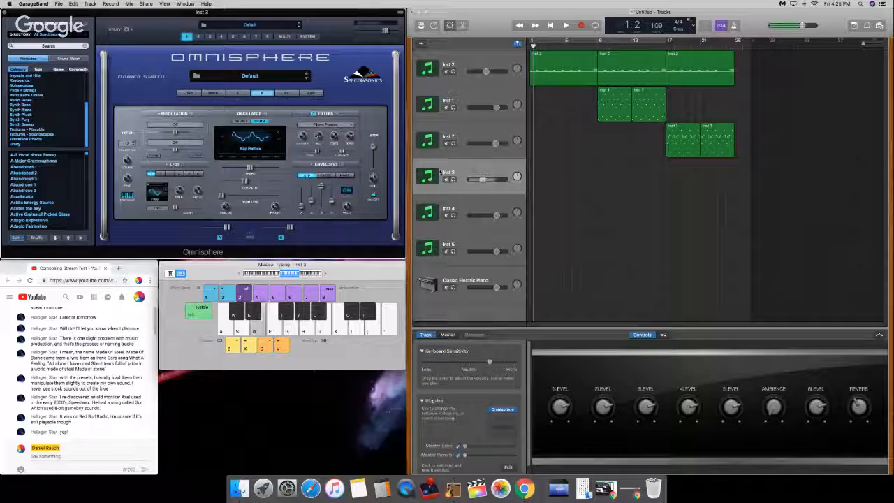
{"action": "key", "text": "k"}
{"action": "key", "text": "d"}
{"action": "key", "text": "a"}
{"action": "key", "text": "a"}
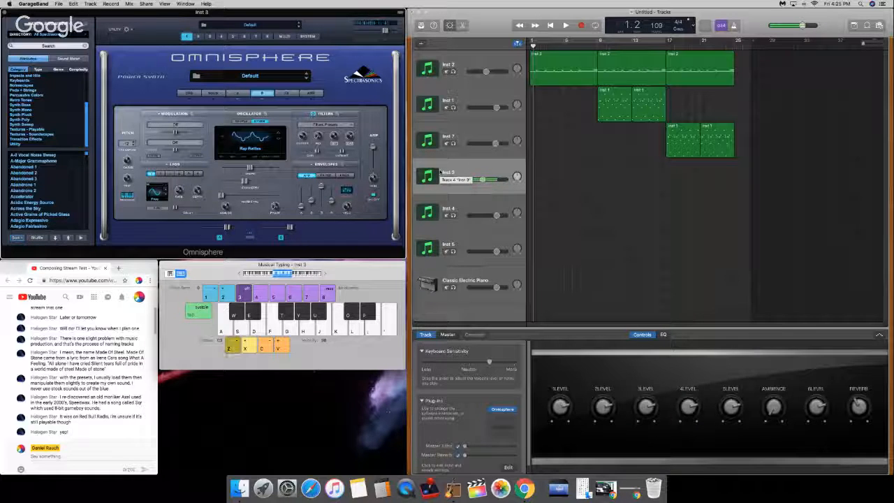
{"action": "key", "text": "a"}
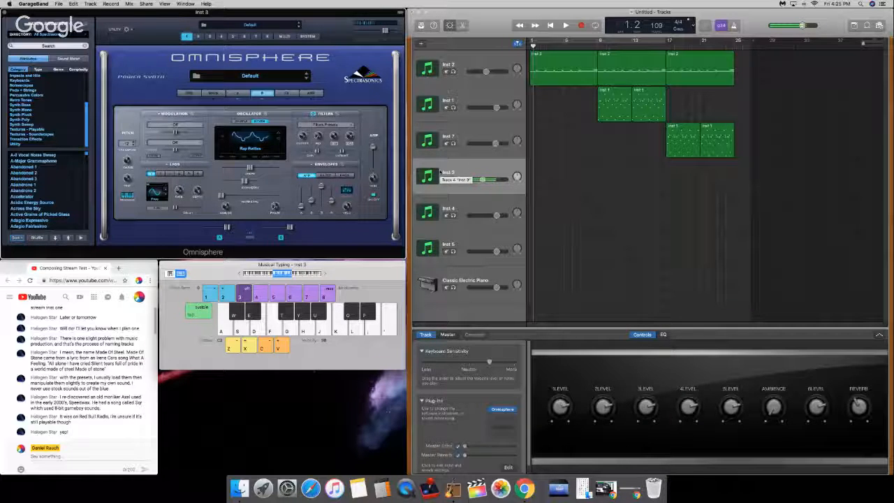
{"action": "key", "text": "a"}
Step: Return the playhead to the start of the song and mute the Inst 1 and Inst 7 tracks
{"action": "left_click_drag", "start_coordinate": [533, 45], "coordinate": [510, 42]}
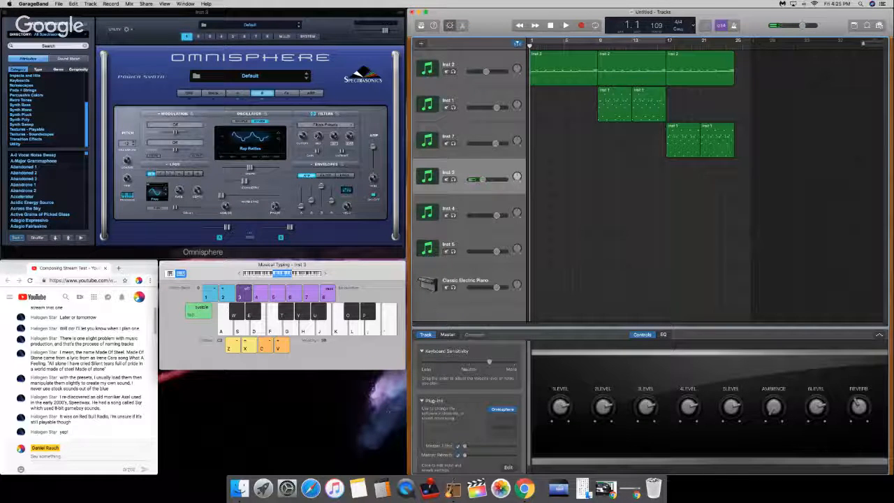
{"action": "left_click", "coordinate": [446, 107]}
{"action": "left_click", "coordinate": [446, 143]}
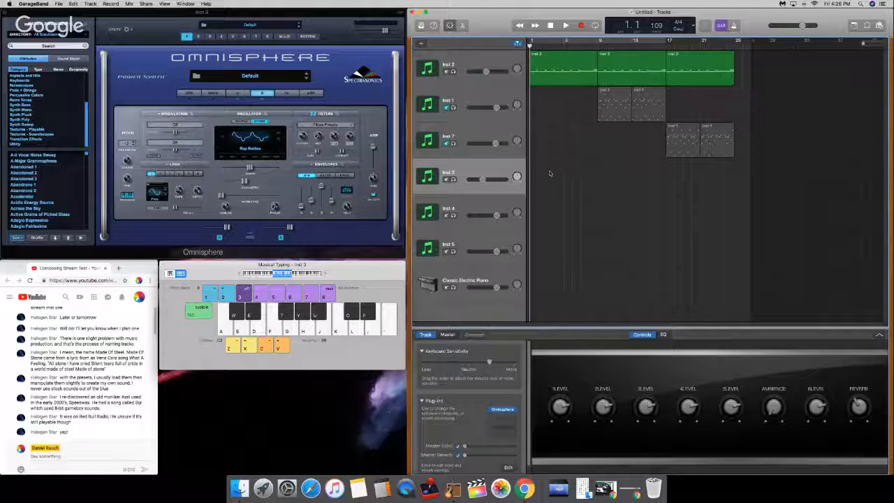
Step: Play the song from the start and record a slow seven-note line on Inst 3 from bar 9 to bar 17, dropping an octave near its end
{"action": "key", "text": "space"}
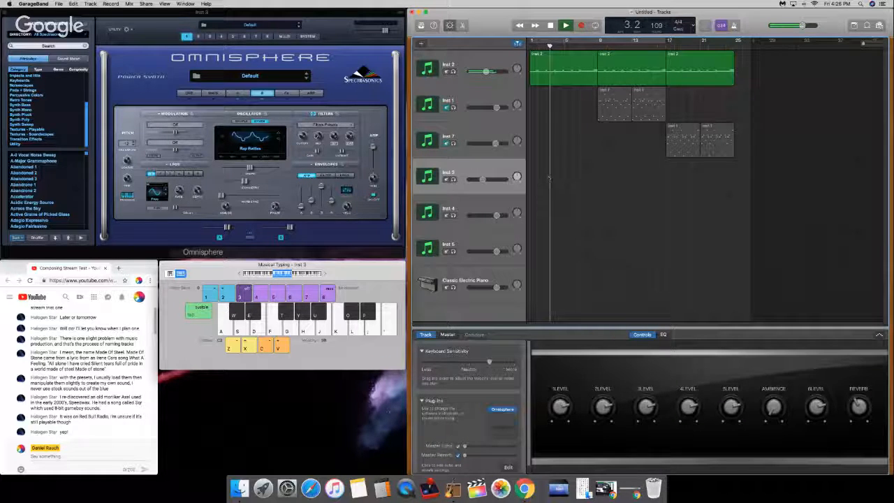
{"action": "key", "text": "r"}
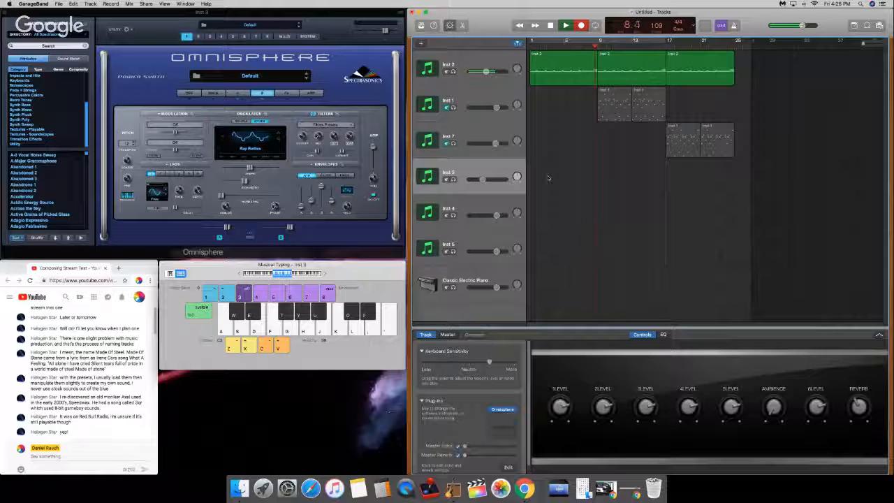
{"action": "key", "text": "s"}
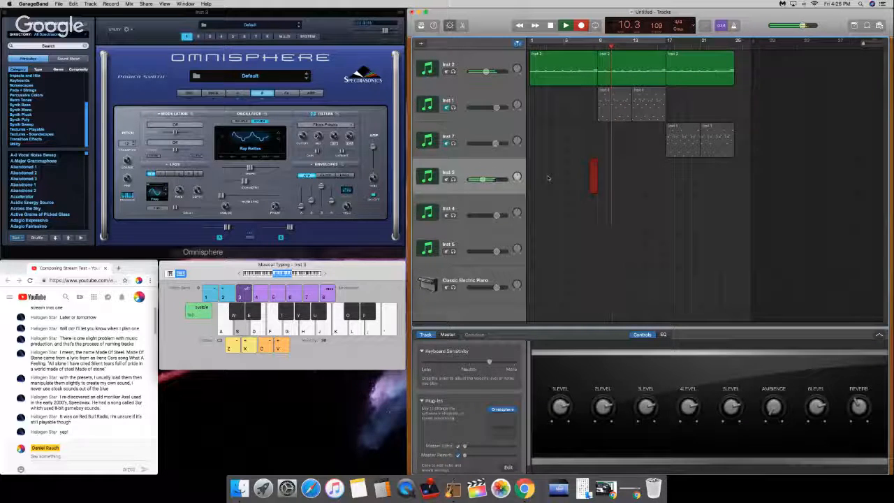
{"action": "key", "text": "d"}
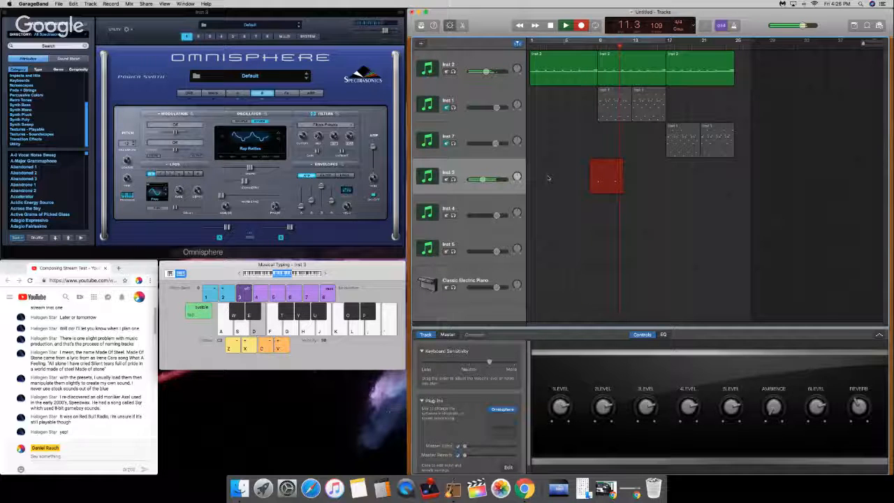
{"action": "key", "text": "g"}
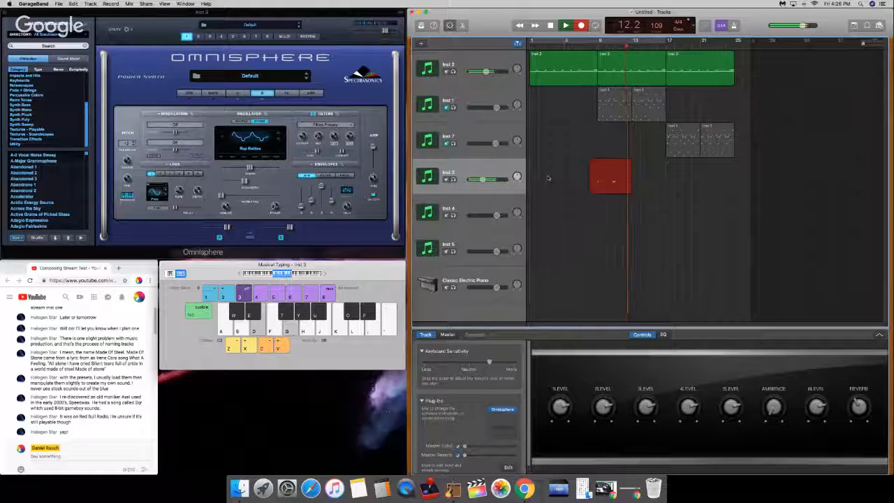
{"action": "key", "text": "s"}
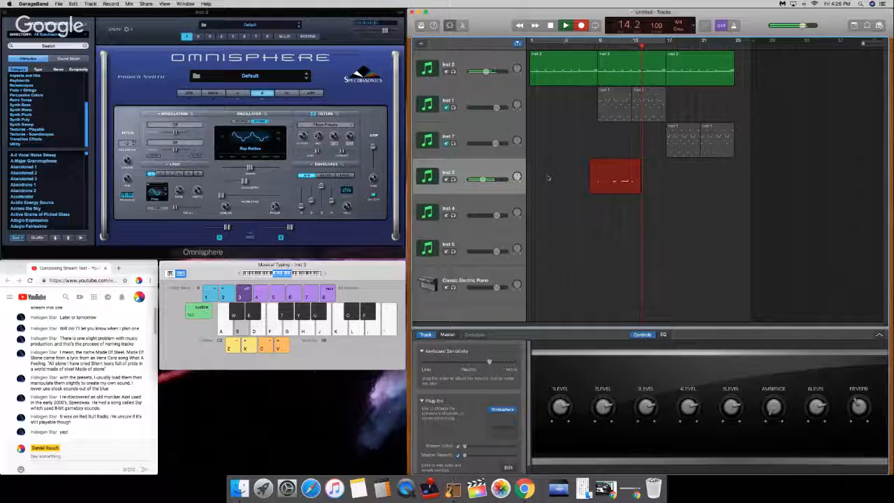
{"action": "key", "text": "a"}
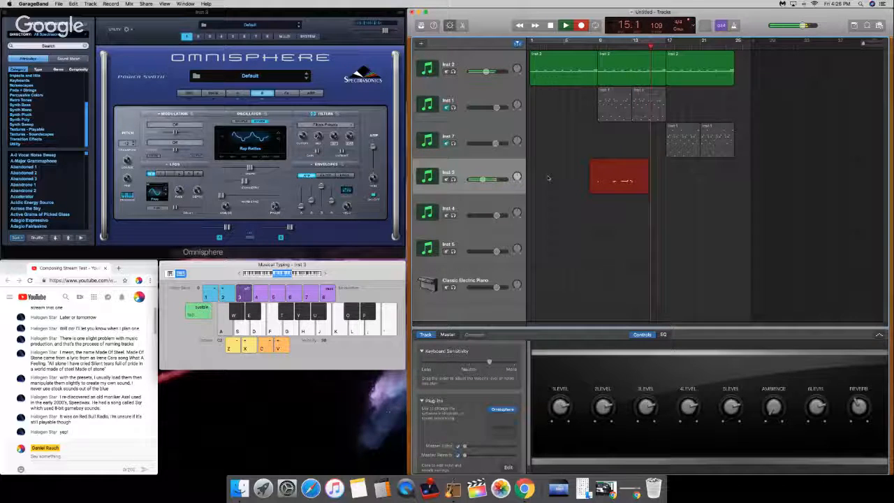
{"action": "key", "text": "z"}
{"action": "key", "text": "j"}
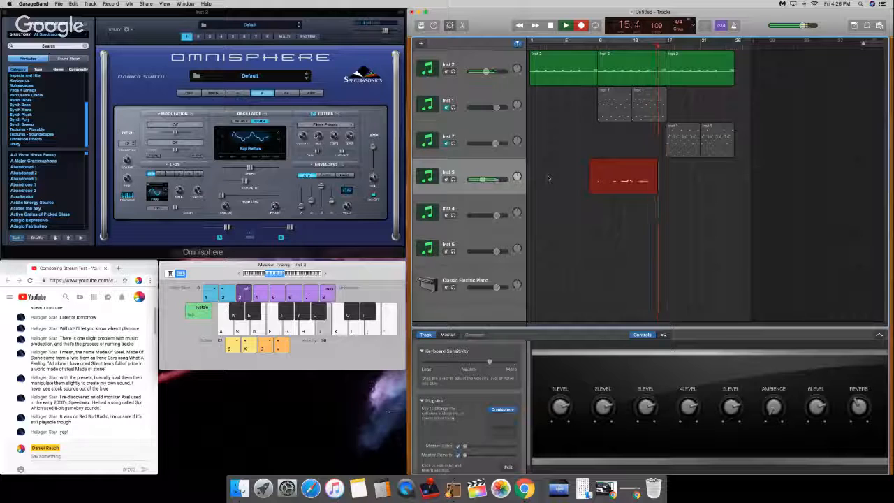
{"action": "key", "text": "k"}
{"action": "key", "text": "space"}
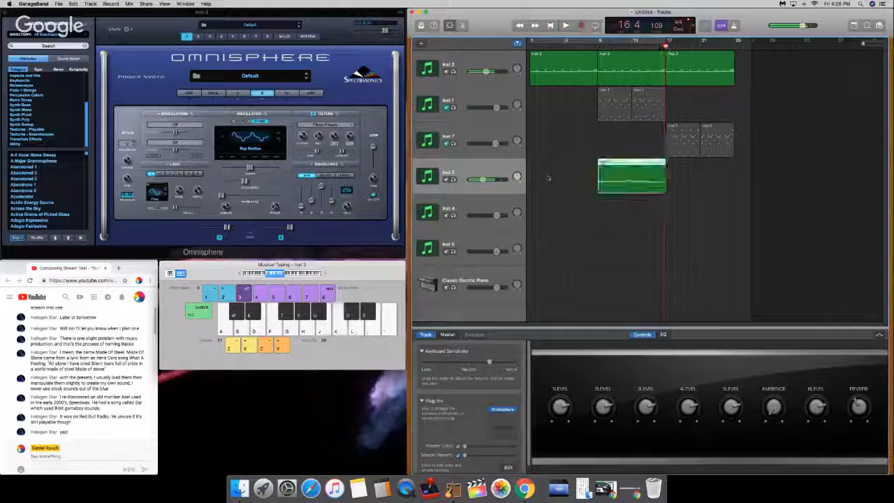
Step: Open the newly recorded Inst 3 region in the piano roll and quantize all seven notes to 1/16 Note
{"action": "double_click", "coordinate": [654, 189]}
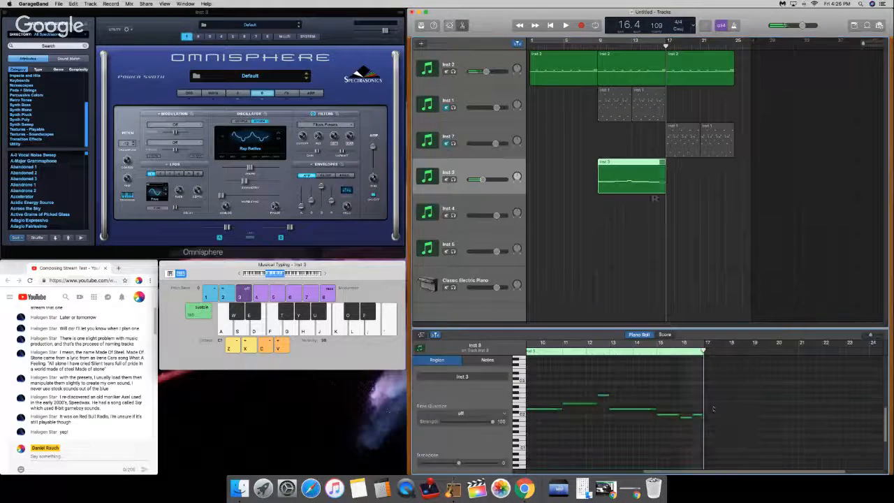
{"action": "left_click_drag", "start_coordinate": [809, 382], "coordinate": [494, 440]}
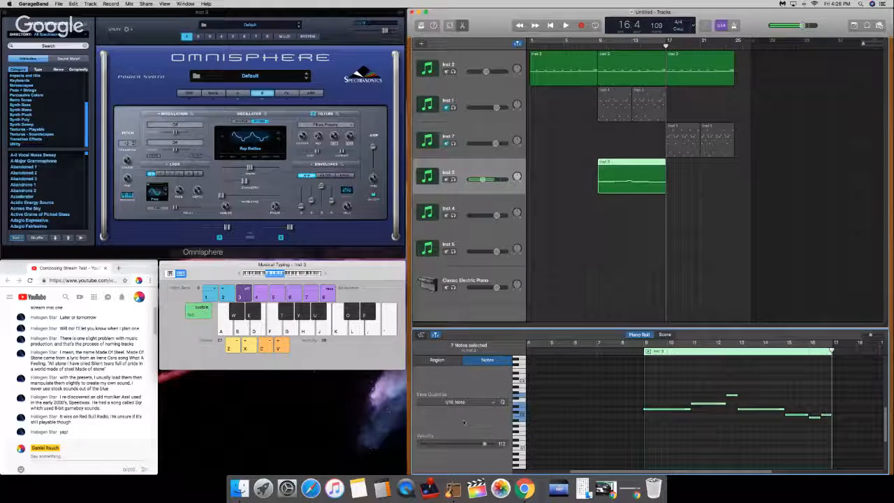
{"action": "left_click", "coordinate": [461, 402]}
{"action": "left_click", "coordinate": [456, 444]}
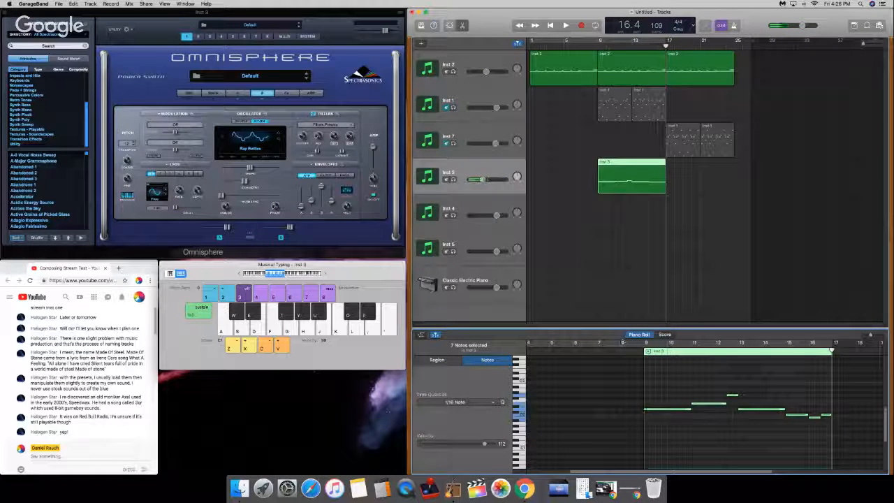
{"action": "left_click", "coordinate": [619, 382]}
{"action": "left_click", "coordinate": [651, 291]}
{"action": "left_click", "coordinate": [631, 176]}
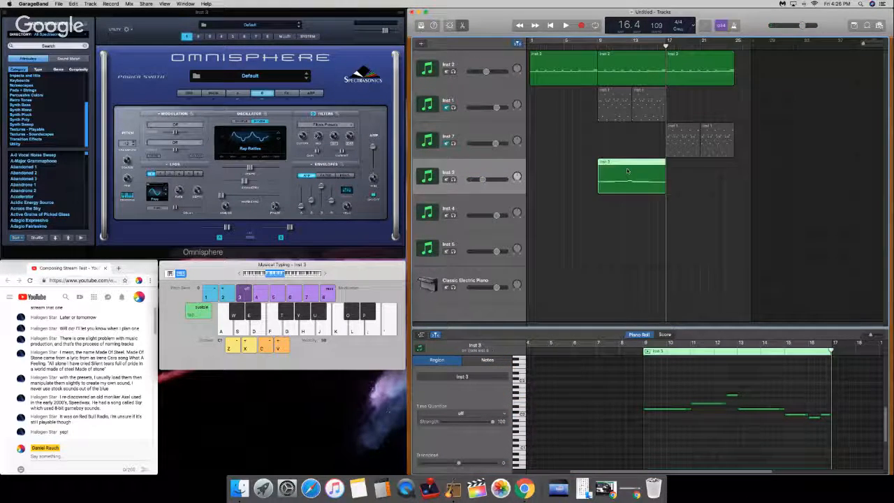
Step: Fine-tune the ends of individual notes in the Inst 3 region, from the first at bar 9 to the last in bar 16
{"action": "left_click", "coordinate": [598, 42]}
{"action": "left_click", "coordinate": [761, 409]}
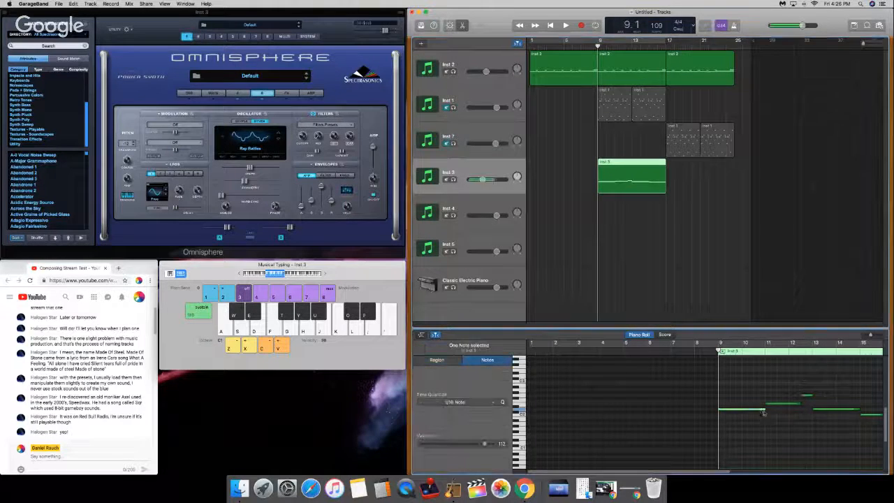
{"action": "left_click_drag", "start_coordinate": [765, 410], "coordinate": [763, 410]}
{"action": "left_click", "coordinate": [769, 420]}
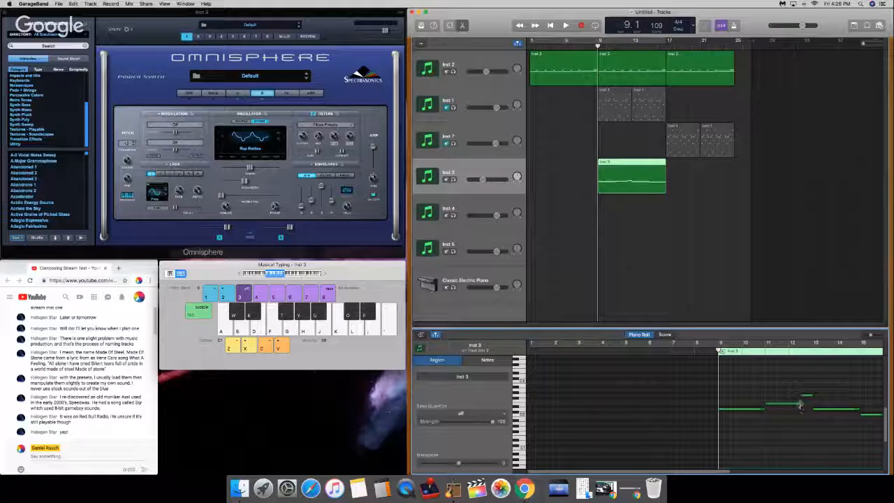
{"action": "left_click_drag", "start_coordinate": [806, 397], "coordinate": [811, 400]}
{"action": "left_click", "coordinate": [812, 359]}
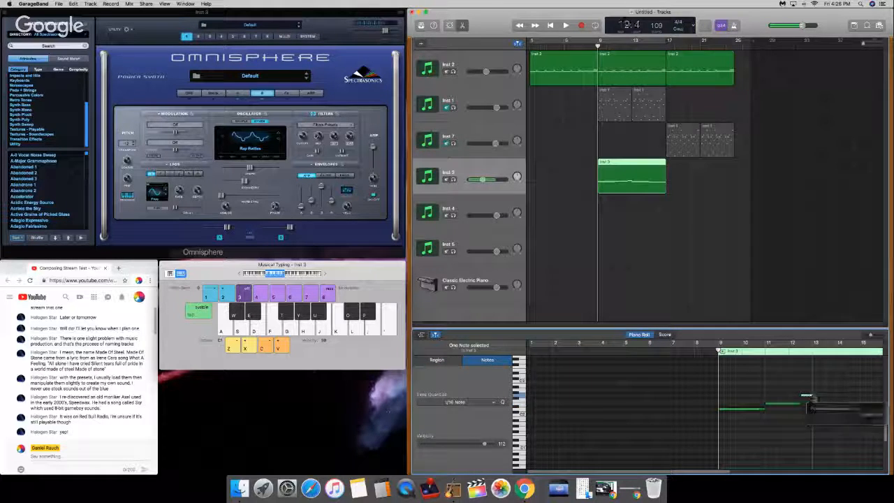
{"action": "left_click_drag", "start_coordinate": [813, 344], "coordinate": [890, 377]}
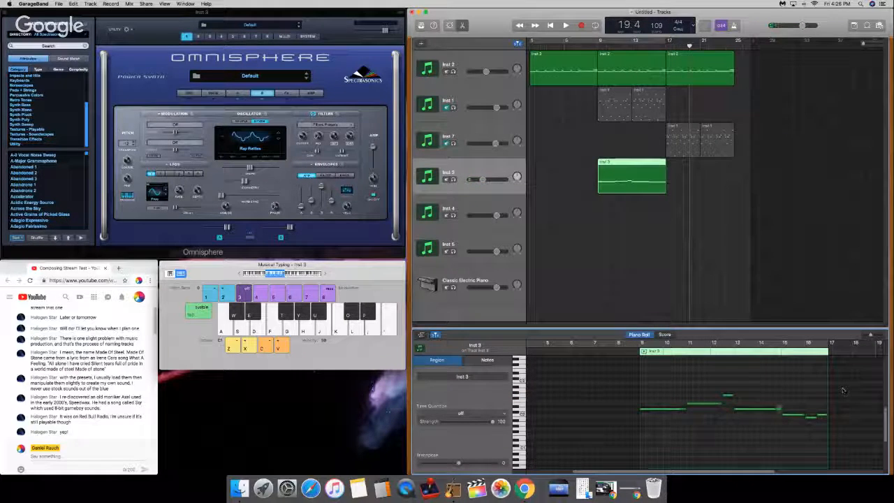
{"action": "left_click", "coordinate": [781, 409]}
{"action": "left_click_drag", "start_coordinate": [802, 415], "coordinate": [827, 416]}
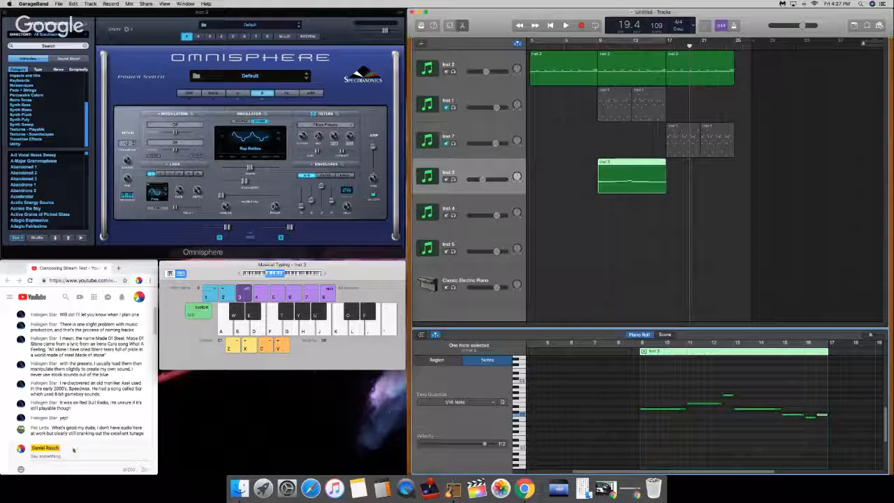
Step: Switch to the YouTube live chat and send "Sup dude! Thanks for stopping by! Definitely turning out a jam!"
{"action": "left_click", "coordinate": [71, 458]}
{"action": "left_click", "coordinate": [70, 458]}
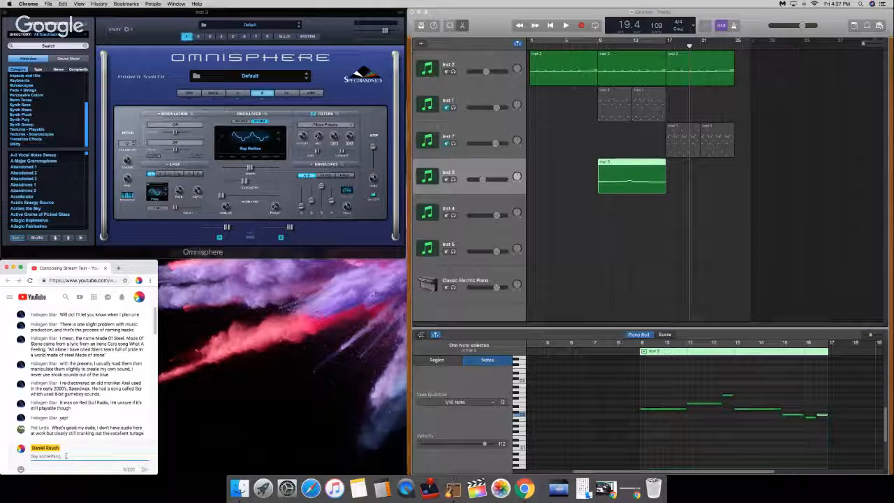
{"action": "type", "text": "Sol"}
{"action": "type", "text": " dud"}
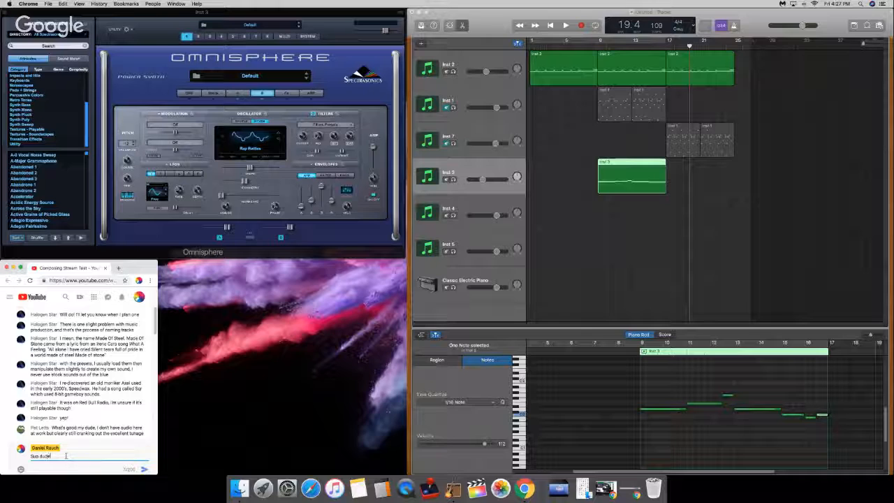
{"action": "type", "text": "e! Thanks for stoppin"}
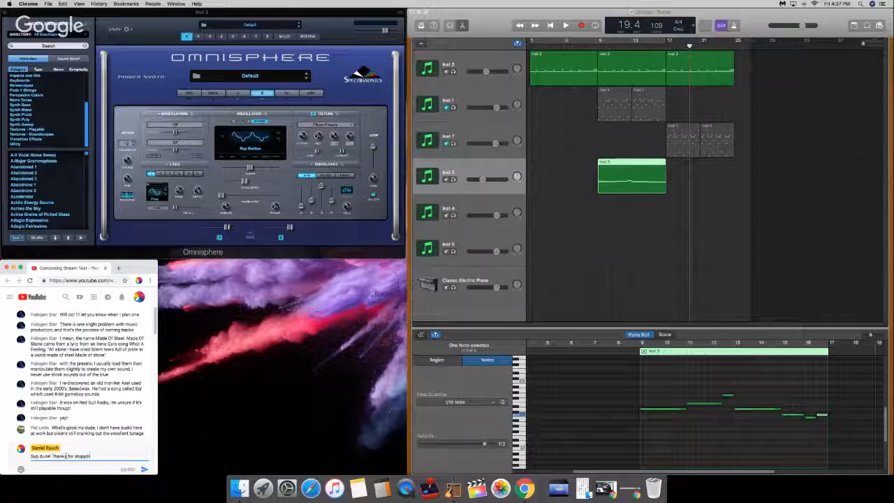
{"action": "type", "text": "g by! Definitely"}
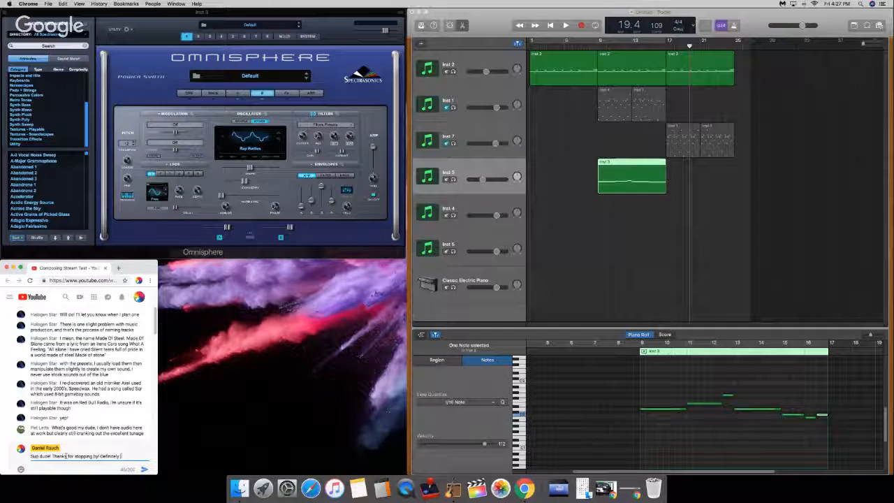
{"action": "type", "text": " turning out a jam"}
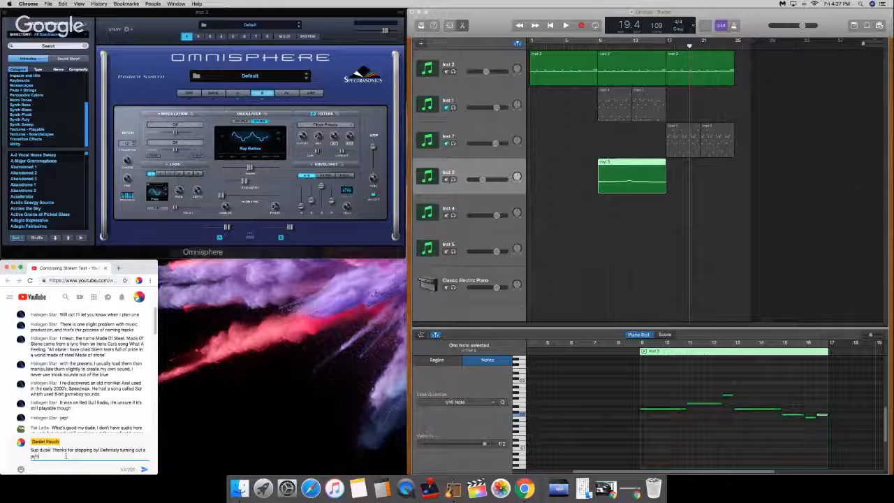
{"action": "type", "text": "!"}
{"action": "key", "text": "Return"}
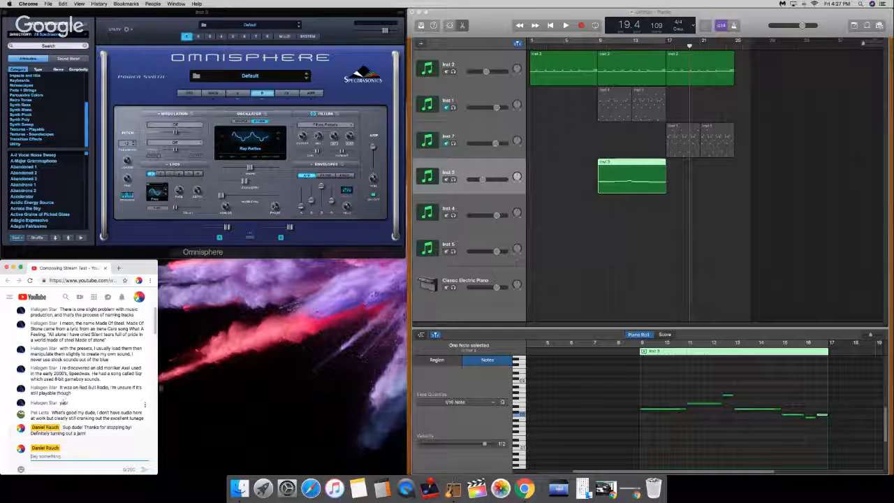
Step: Return to GarageBand with the Musical Typing keyboard for Inst 3 showing and place the playhead at bar 9
{"action": "left_click", "coordinate": [422, 249]}
{"action": "key", "text": "super+k"}
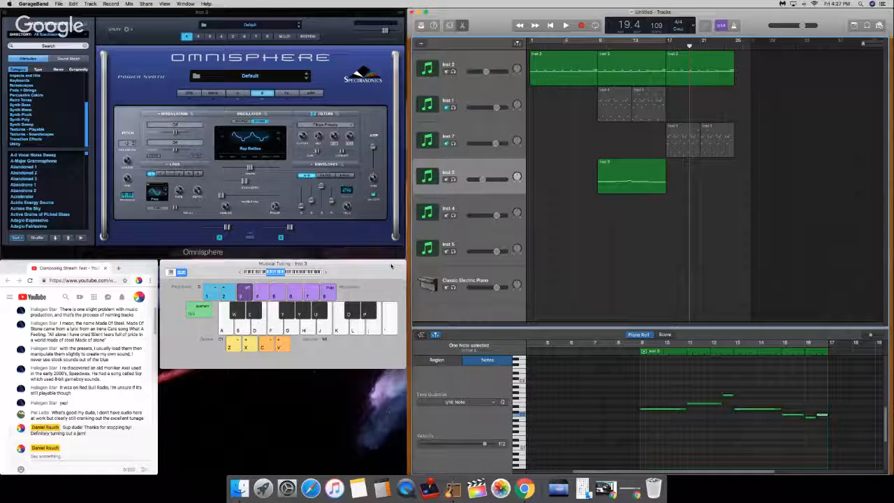
{"action": "left_click", "coordinate": [145, 269]}
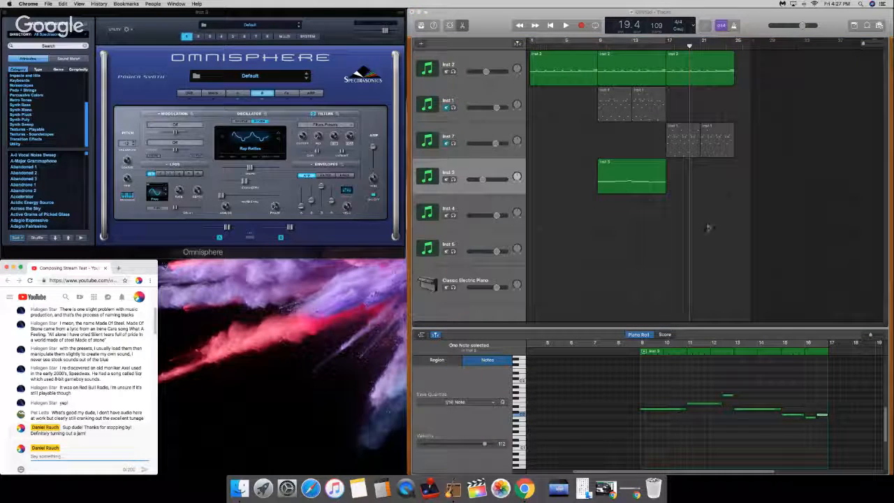
{"action": "left_click", "coordinate": [596, 231]}
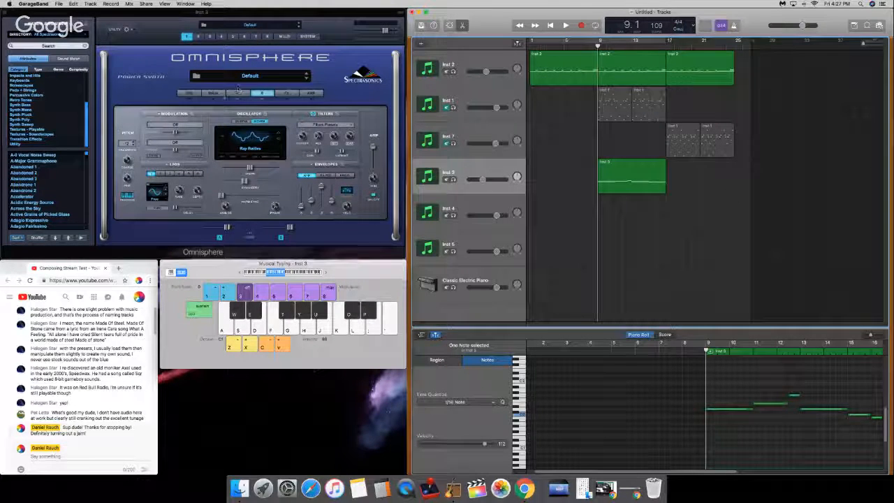
Step: On Omnisphere's main page, pick the second curve preset and turn on Solo, and play the Inst 3 part from bar 9 to the end of bar 16
{"action": "left_click", "coordinate": [213, 93]}
{"action": "left_click", "coordinate": [361, 117]}
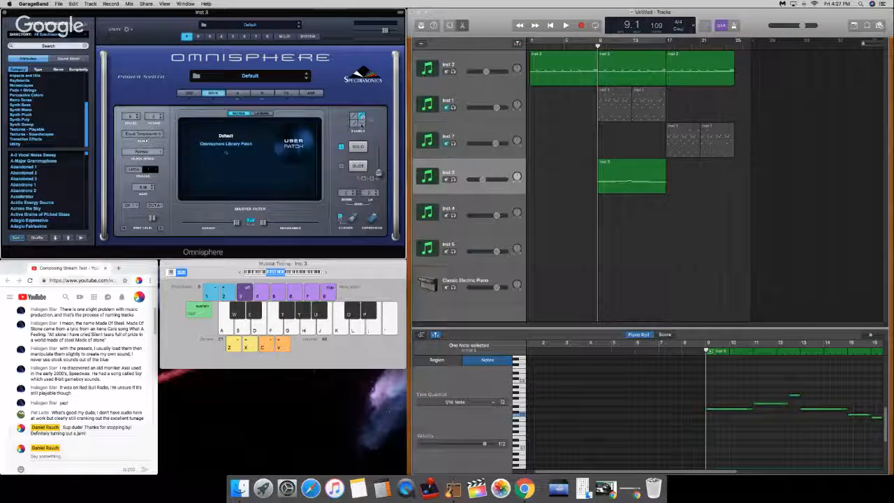
{"action": "left_click", "coordinate": [358, 146]}
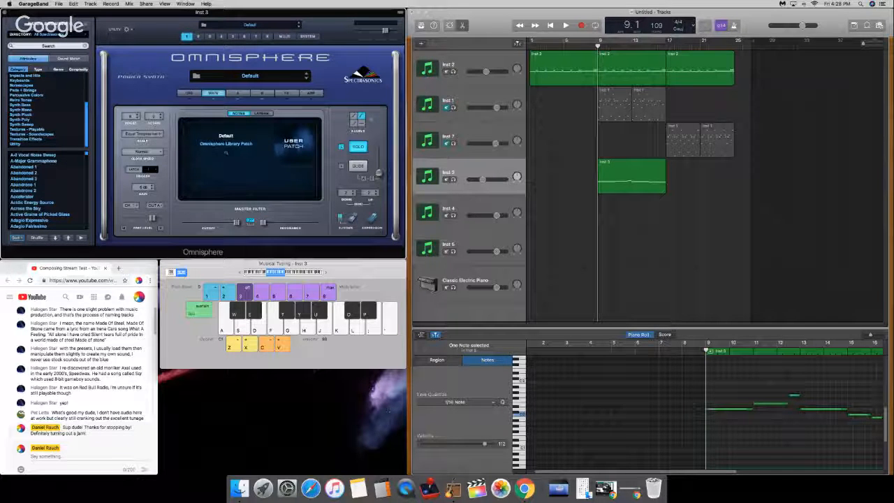
{"action": "key", "text": "space"}
{"action": "key", "text": "XF86AudioRaiseVolume"}
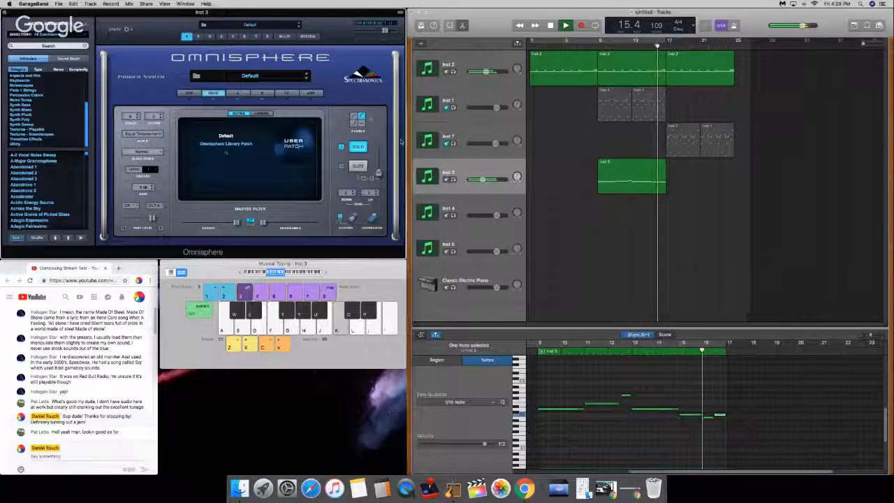
{"action": "key", "text": "space"}
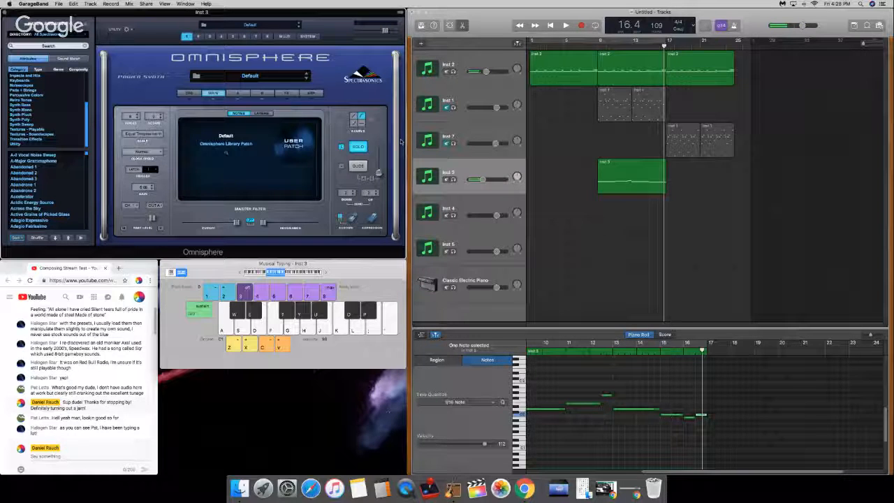
Step: Raise the second note of the Inst 3 region, around bar 11, and play the passage from bar 9 into bar 12
{"action": "left_click", "coordinate": [598, 43]}
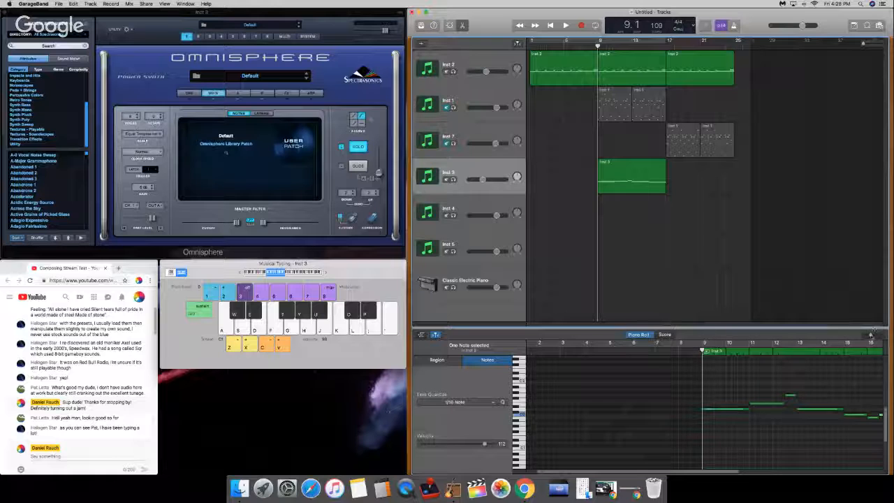
{"action": "left_click_drag", "start_coordinate": [871, 335], "coordinate": [869, 336]}
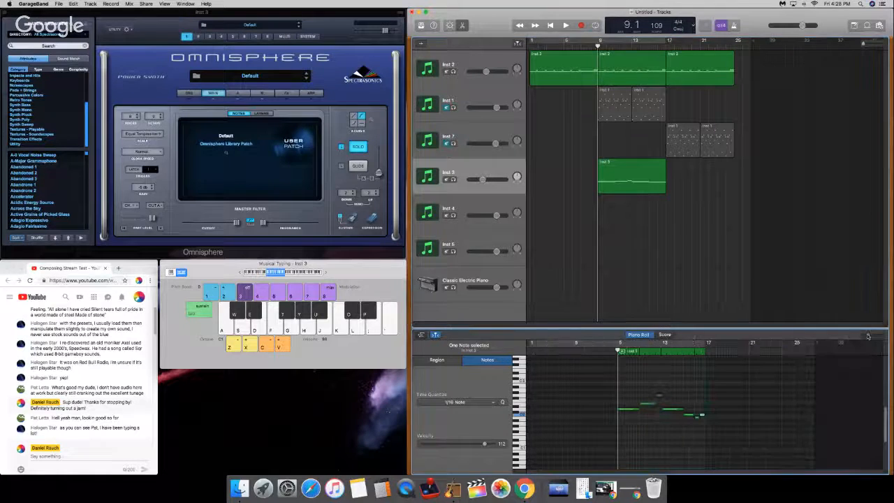
{"action": "left_click", "coordinate": [654, 417]}
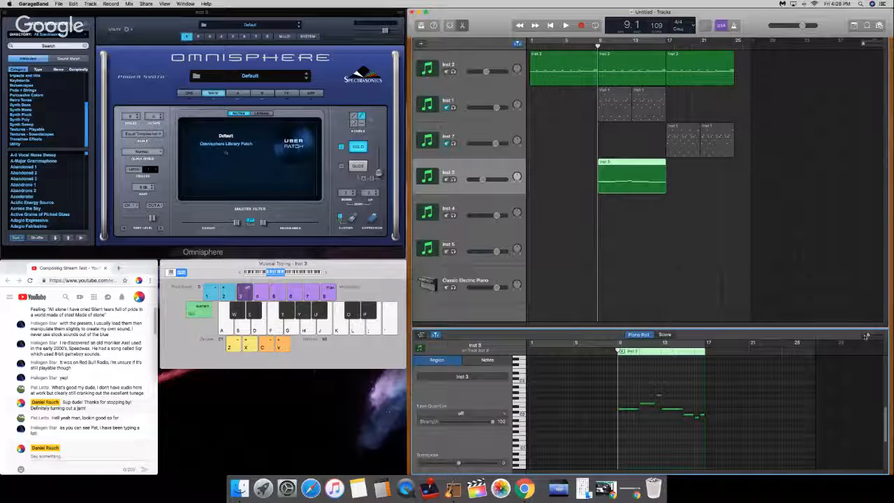
{"action": "left_click_drag", "start_coordinate": [866, 336], "coordinate": [871, 338]}
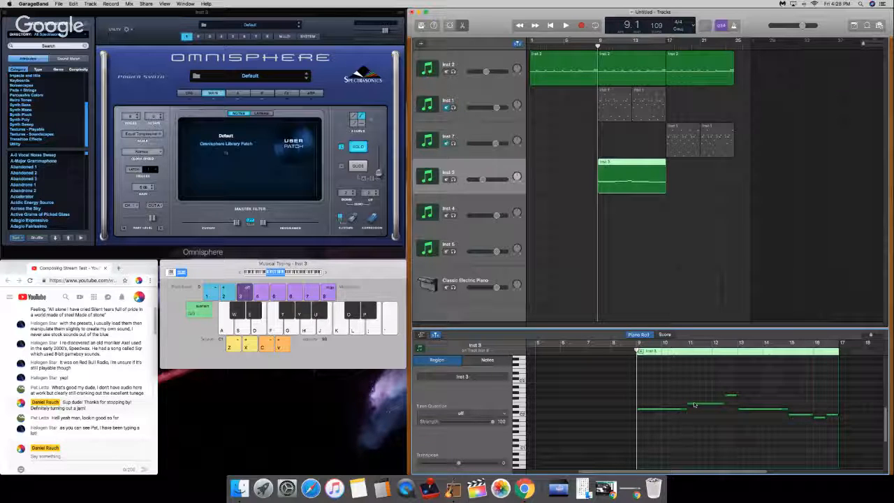
{"action": "key", "text": "space"}
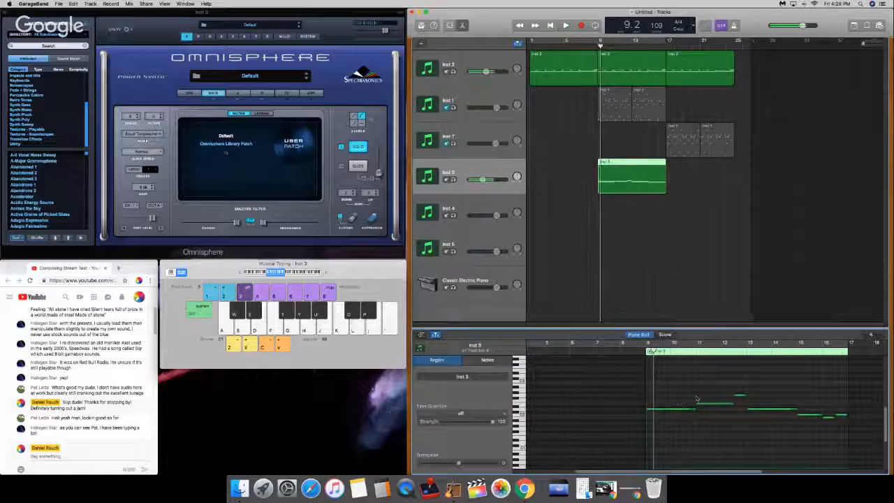
{"action": "left_click", "coordinate": [701, 395]}
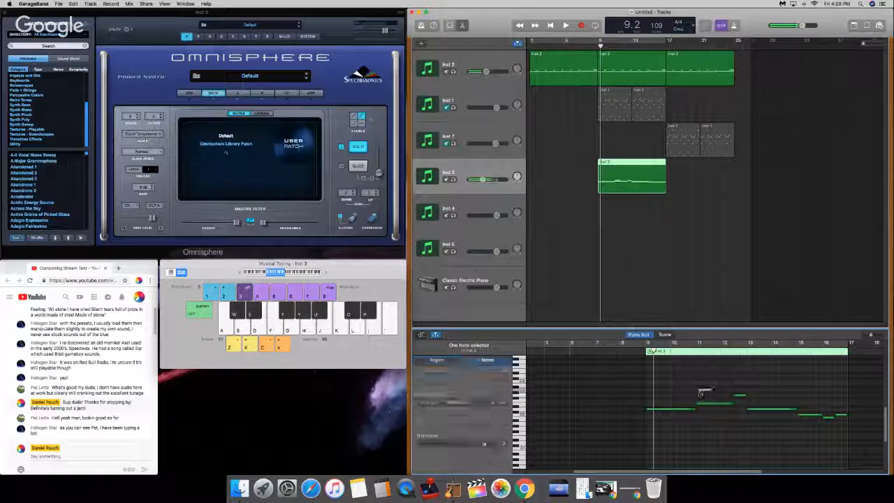
{"action": "left_click_drag", "start_coordinate": [700, 395], "coordinate": [701, 393]}
{"action": "key", "text": "space"}
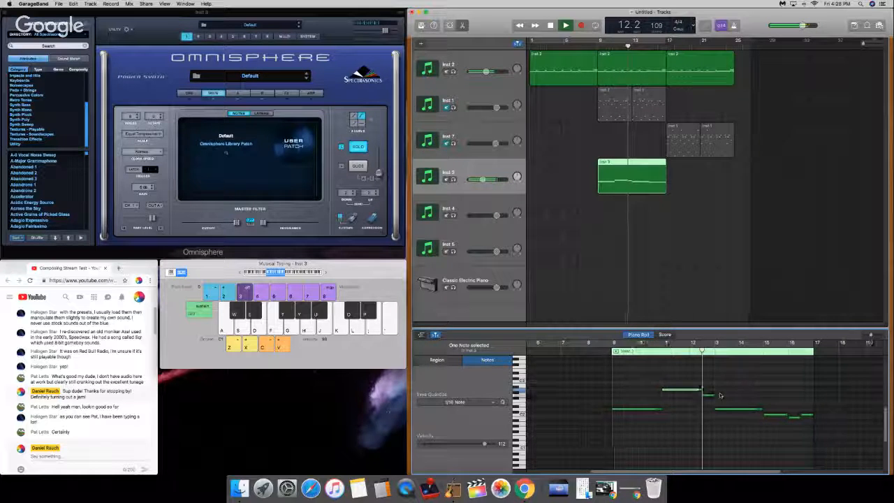
{"action": "key", "text": "space"}
Step: Raise the fourth note and lower the last note of the Inst 3 region, playing it from bar 9 between the two edits
{"action": "left_click_drag", "start_coordinate": [716, 410], "coordinate": [717, 404]}
{"action": "left_click", "coordinate": [599, 344]}
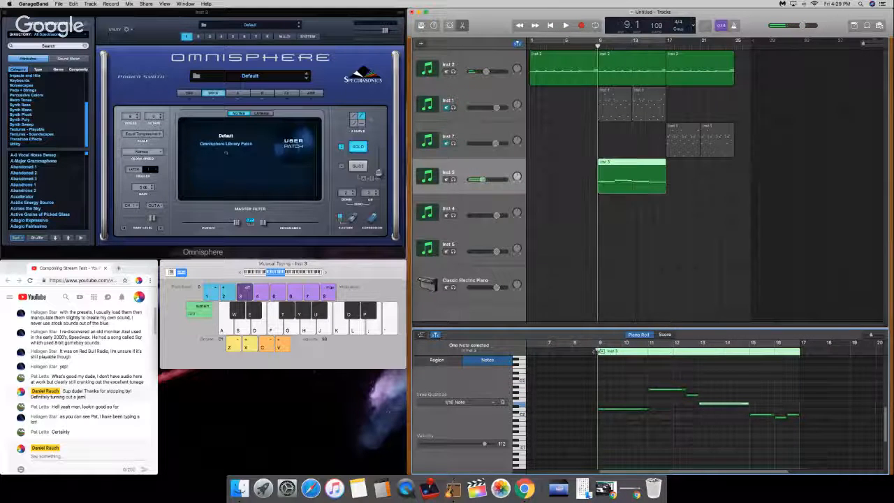
{"action": "key", "text": "space"}
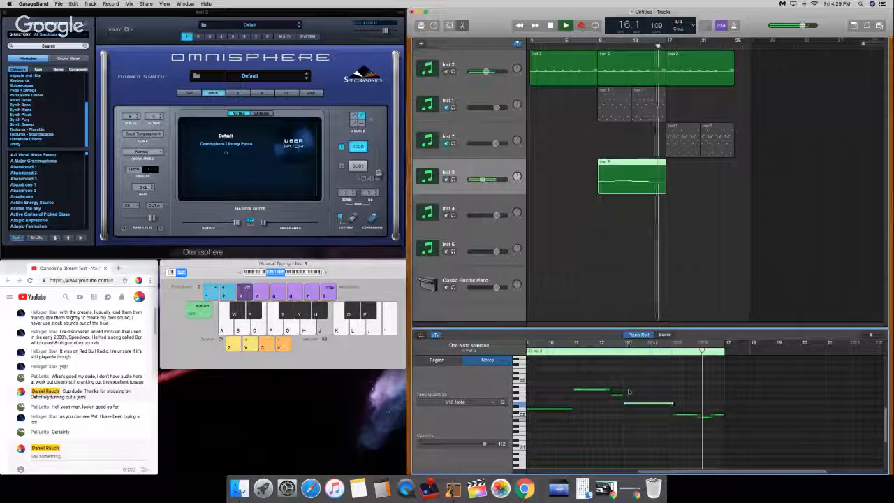
{"action": "key", "text": "space"}
{"action": "left_click_drag", "start_coordinate": [711, 416], "coordinate": [714, 427]}
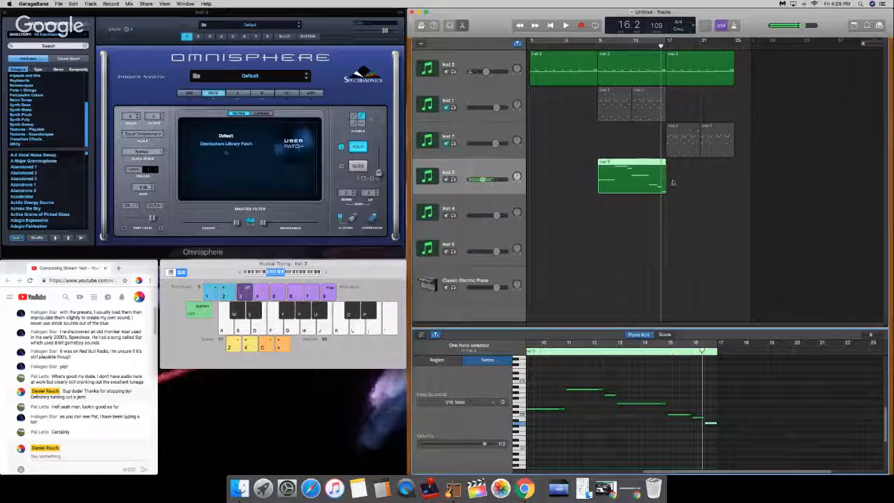
Step: Duplicate the edited Inst 3 region at bar 17 and return the playhead to the start of the song
{"action": "left_click", "coordinate": [633, 184]}
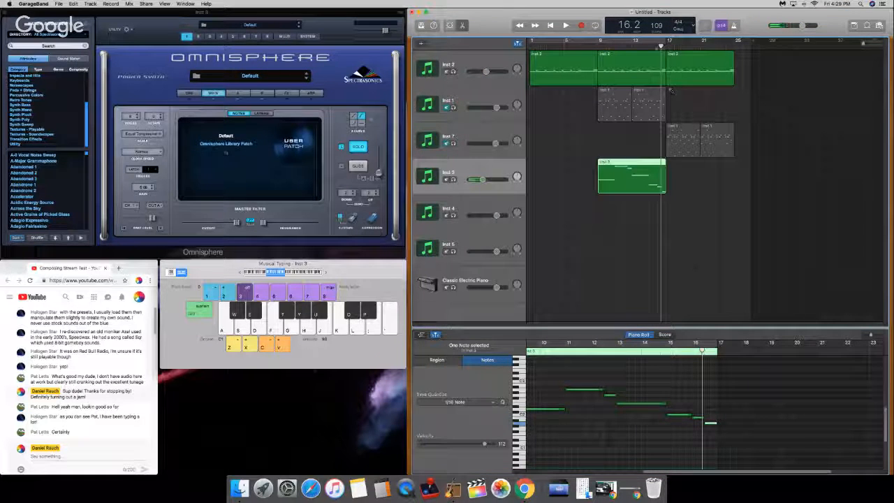
{"action": "left_click", "coordinate": [667, 46]}
{"action": "key", "text": "super+v"}
{"action": "left_click_drag", "start_coordinate": [541, 44], "coordinate": [489, 42]}
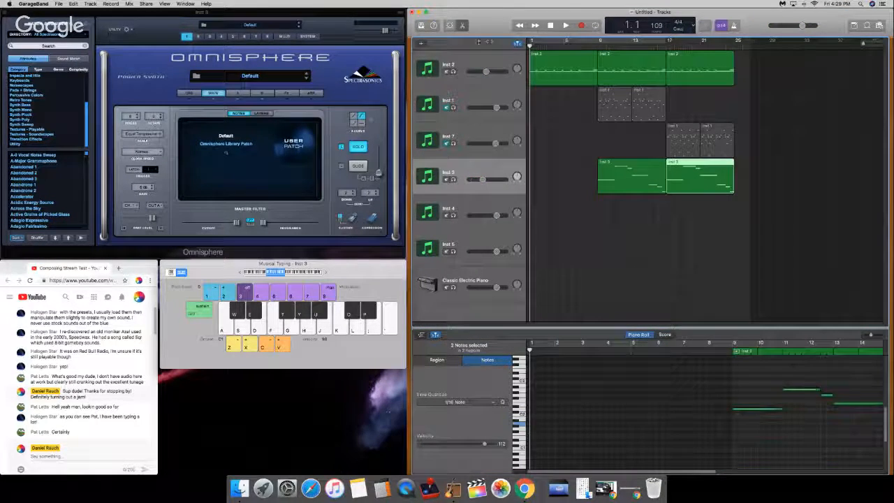
Step: On Omnisphere's arpeggiator page, set the mode to Chord and shorten the pattern to 16 steps
{"action": "left_click", "coordinate": [314, 93]}
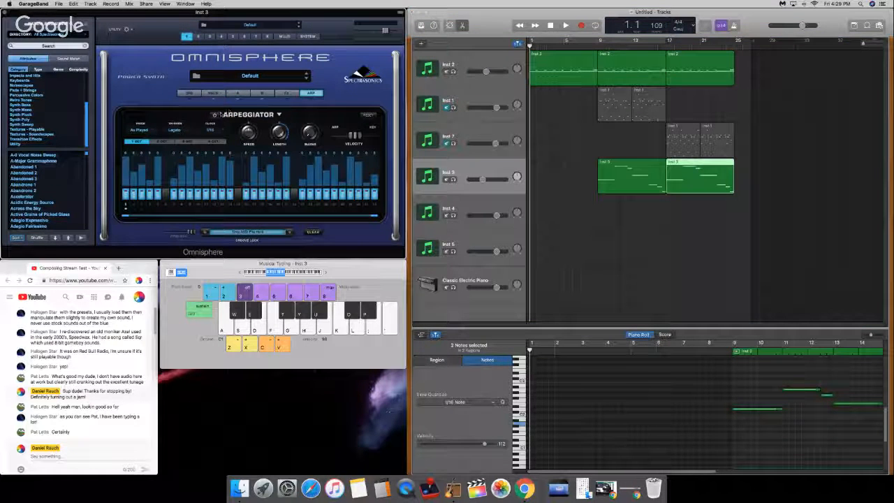
{"action": "left_click", "coordinate": [140, 131]}
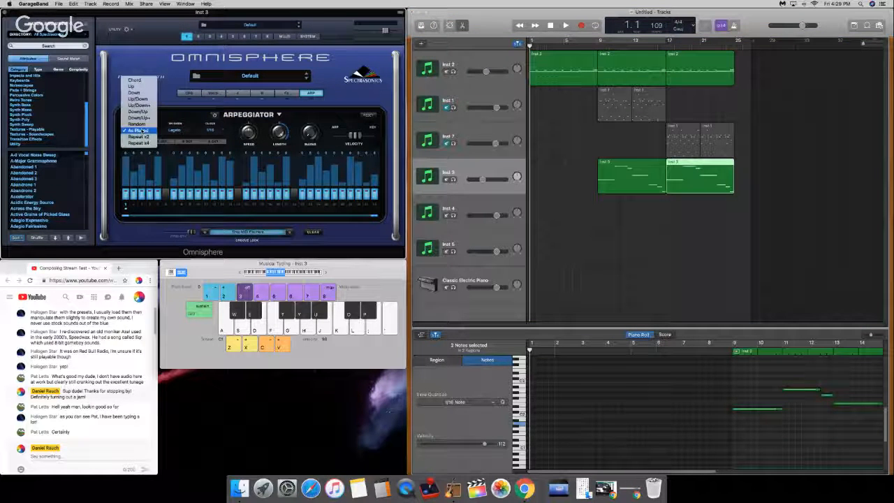
{"action": "left_click", "coordinate": [154, 93]}
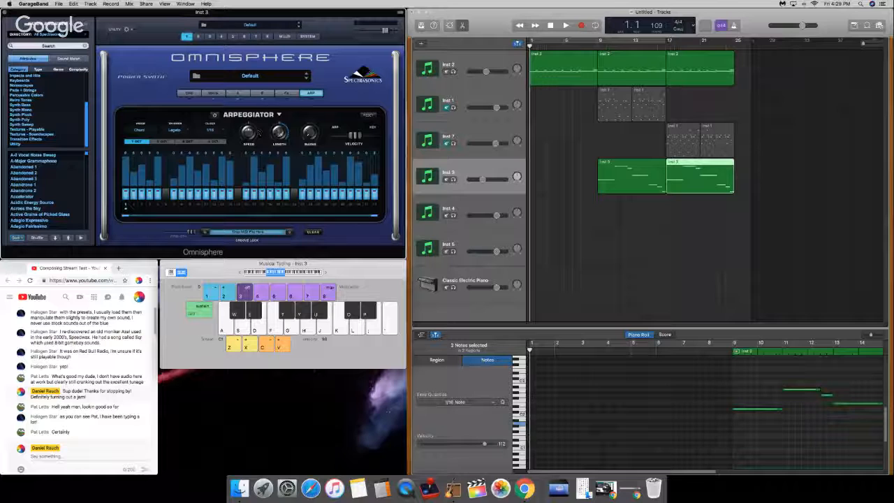
{"action": "left_click_drag", "start_coordinate": [377, 218], "coordinate": [248, 221]}
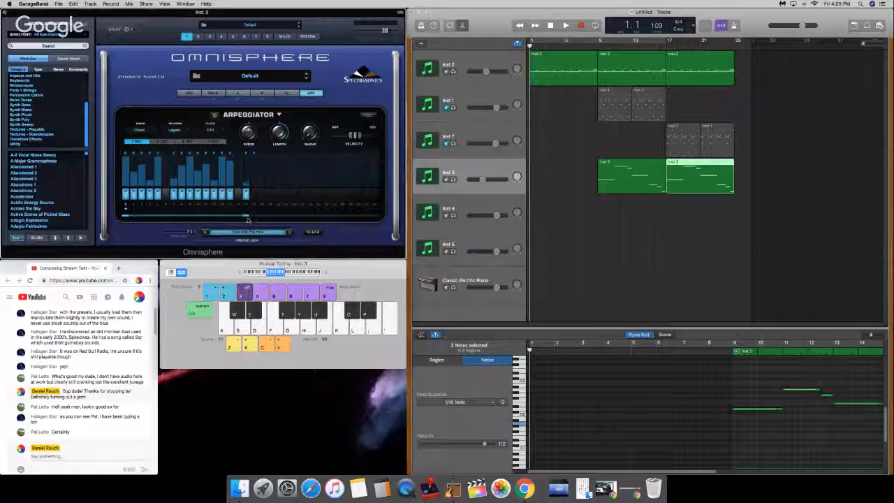
Step: Switch to the YouTube live chat and send the message "How's work going?"
{"action": "left_click", "coordinate": [56, 459]}
{"action": "type", "text": "How's work"}
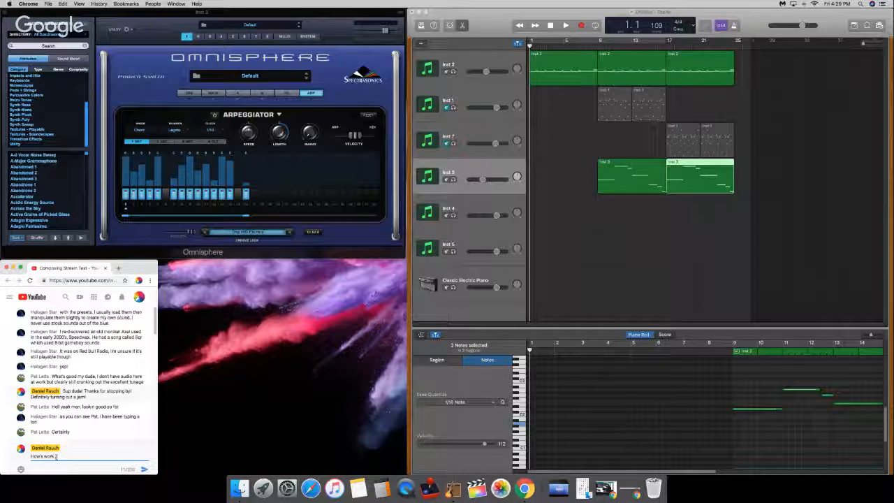
{"action": "type", "text": " going?"}
{"action": "key", "text": "Return"}
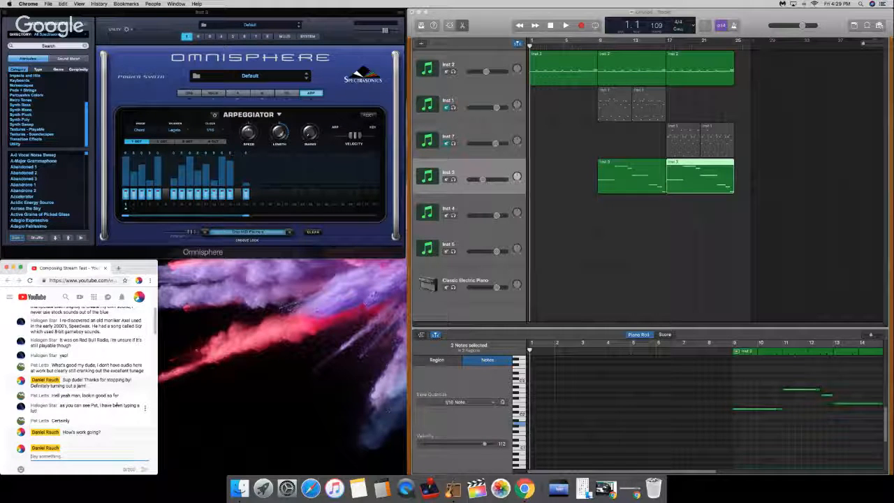
Step: Back in GarageBand, place the playhead at bar 9 and activate the two inactive steps, 6 and 15, of Omnisphere's arpeggiator pattern
{"action": "left_click", "coordinate": [650, 248]}
{"action": "key", "text": "d"}
{"action": "key", "text": "d"}
{"action": "left_click_drag", "start_coordinate": [607, 44], "coordinate": [598, 47]}
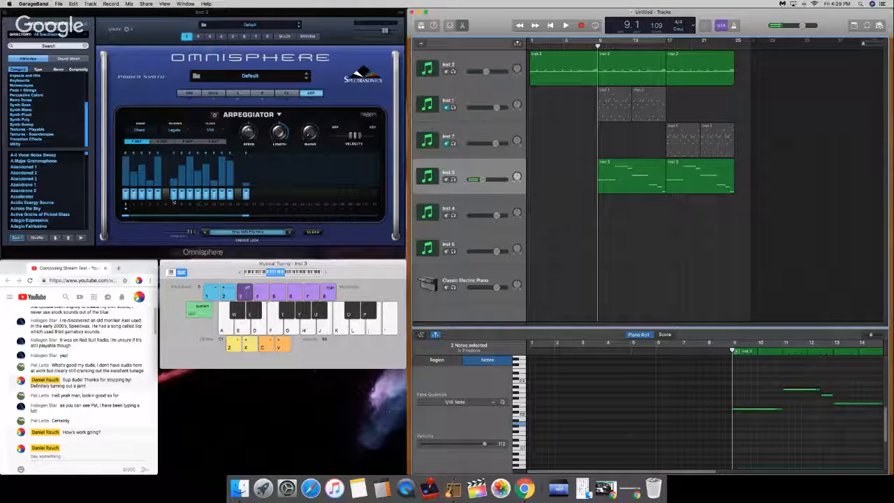
{"action": "left_click", "coordinate": [239, 195]}
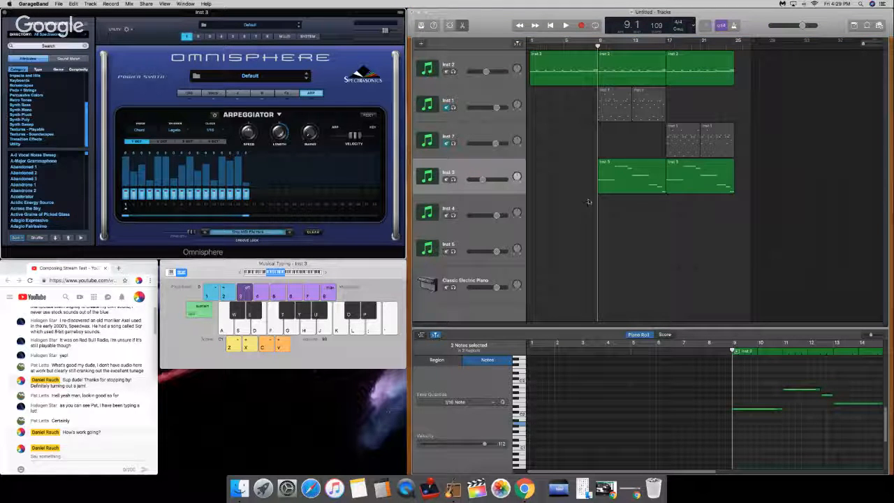
Step: Turn on the arpeggiator for Inst 3 and play the arrangement from bar 9 into bar 13
{"action": "key", "text": "XF86AudioRaiseVolume"}
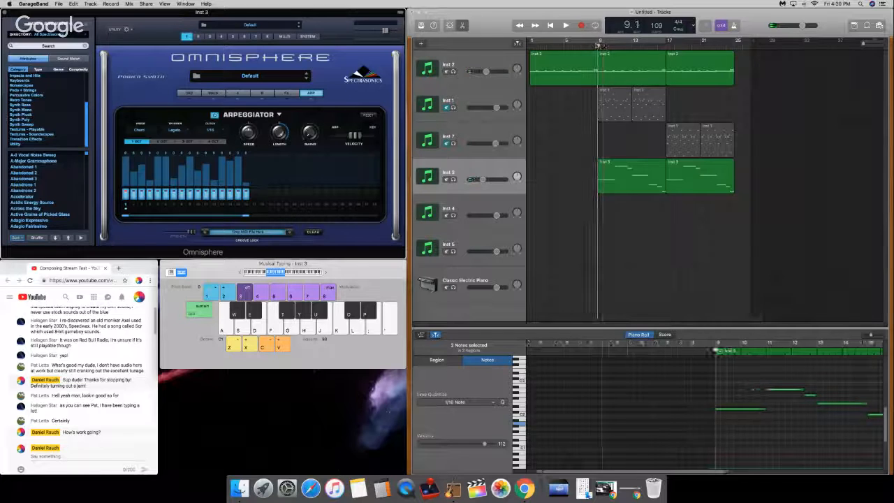
{"action": "left_click", "coordinate": [598, 44]}
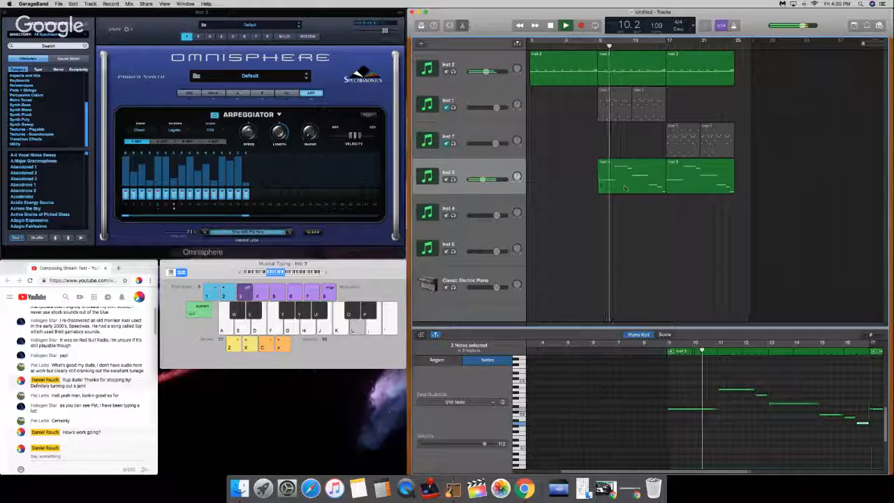
{"action": "key", "text": "XF86AudioRaiseVolume"}
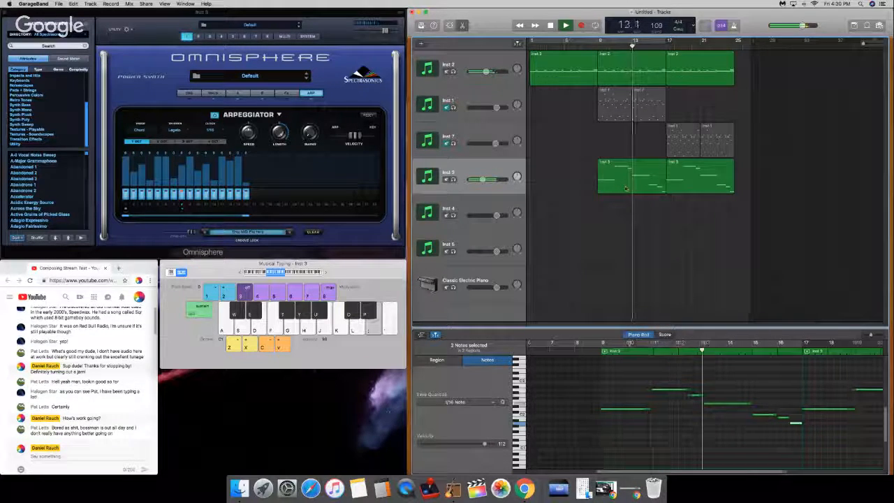
{"action": "key", "text": "space"}
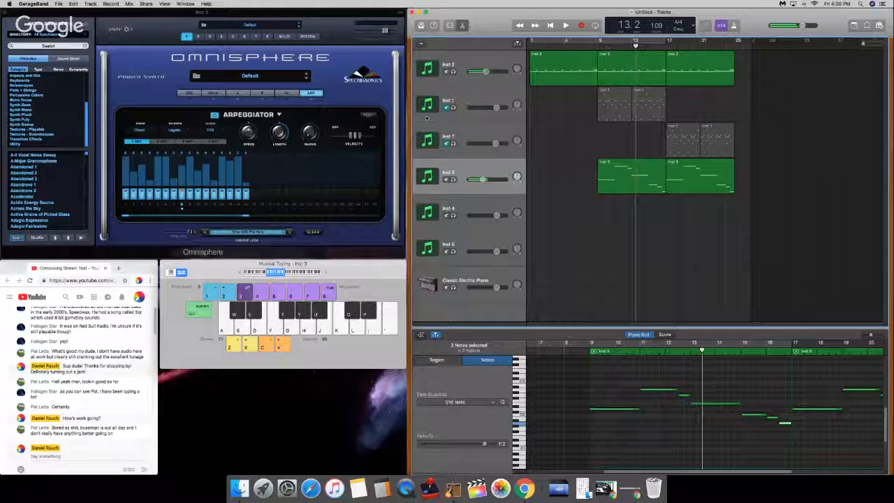
Step: Change the Octave setting on Omnisphere's main page and play the result from bar 9 into bar 13
{"action": "left_click", "coordinate": [213, 93]}
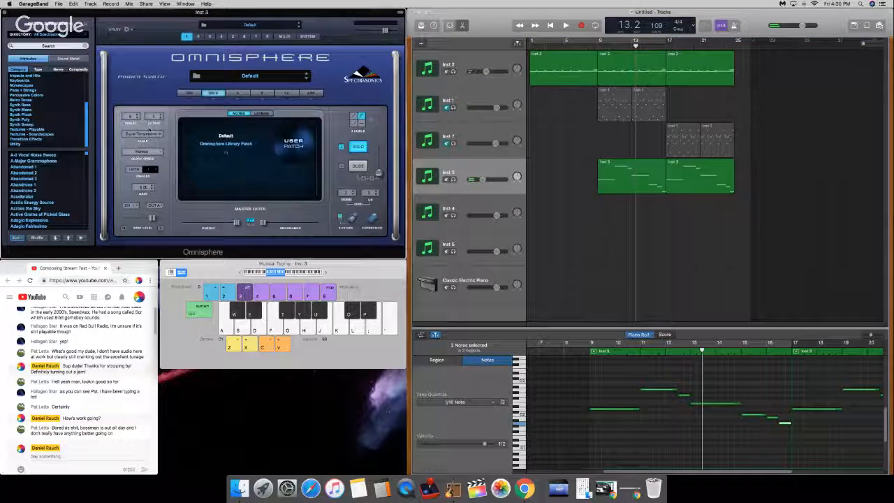
{"action": "left_click", "coordinate": [151, 116]}
{"action": "left_click", "coordinate": [153, 123]}
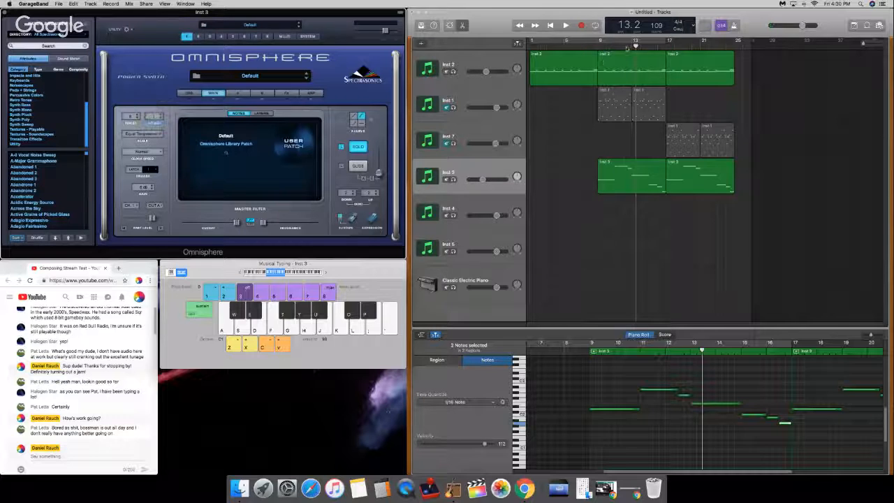
{"action": "left_click_drag", "start_coordinate": [626, 46], "coordinate": [599, 46]}
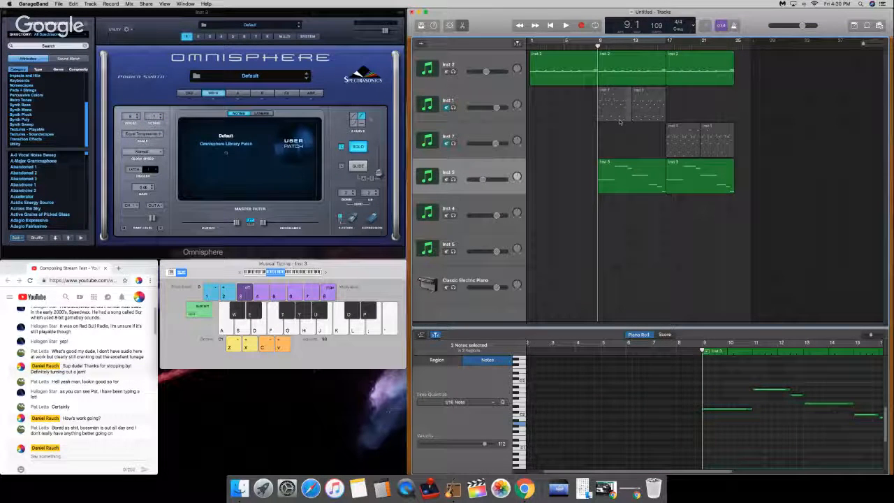
{"action": "key", "text": "space"}
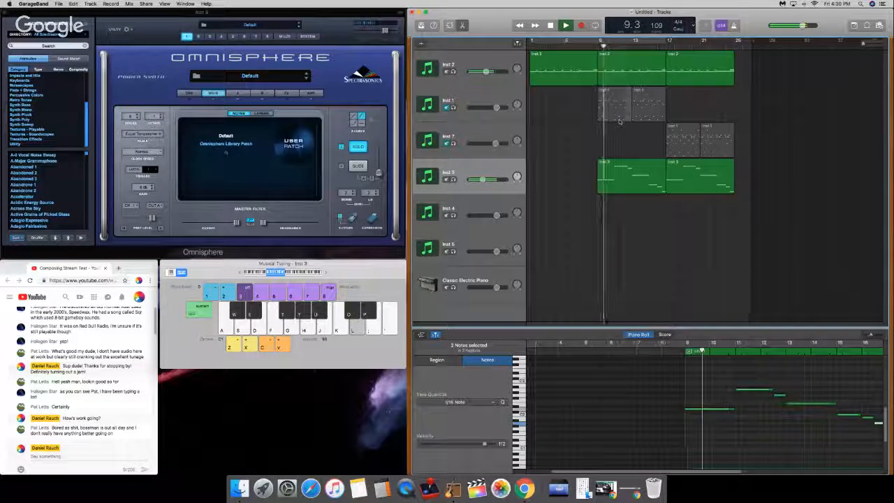
{"action": "key", "text": "XF86AudioRaiseVolume"}
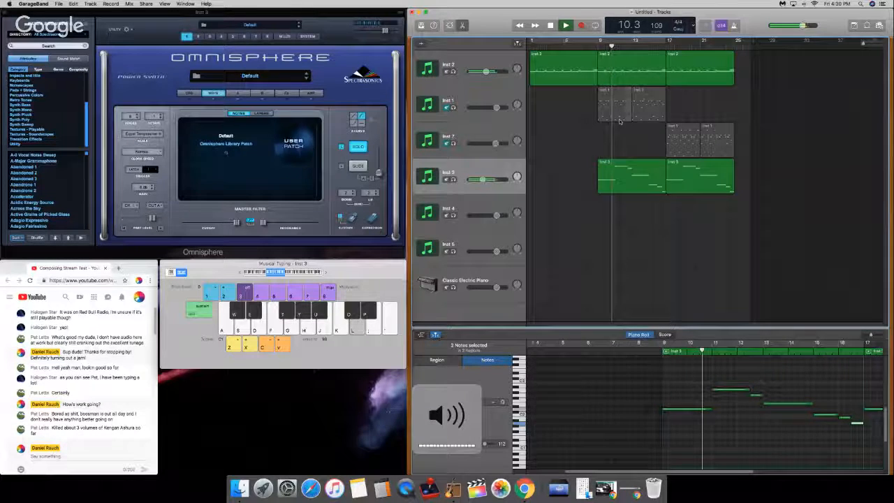
{"action": "key", "text": "XF86AudioRaiseVolume"}
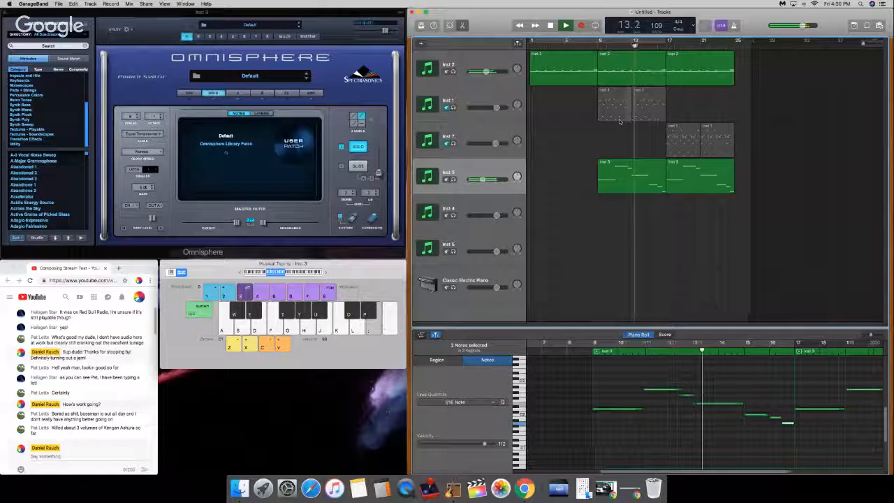
{"action": "key", "text": "space"}
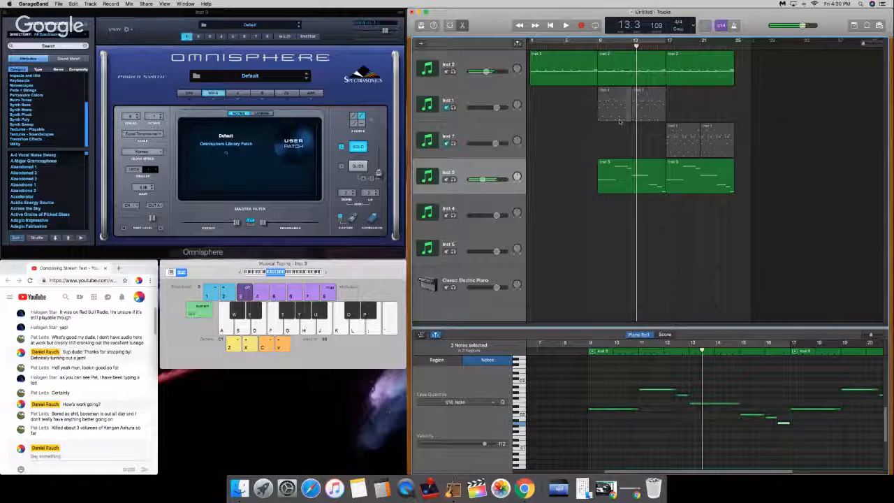
Step: Write a YouTube chat reply beginning "Dang man, at least you have the freedom to shit around online!"
{"action": "left_click", "coordinate": [49, 455]}
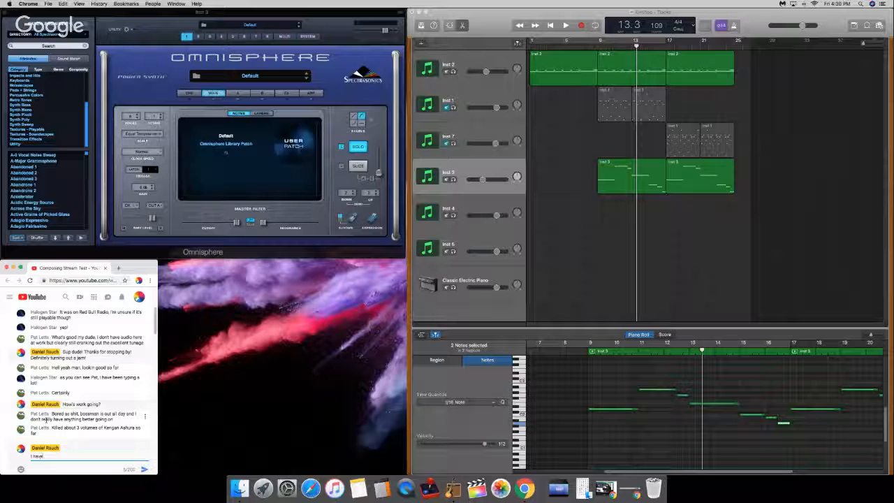
{"action": "type", "text": "n't he"}
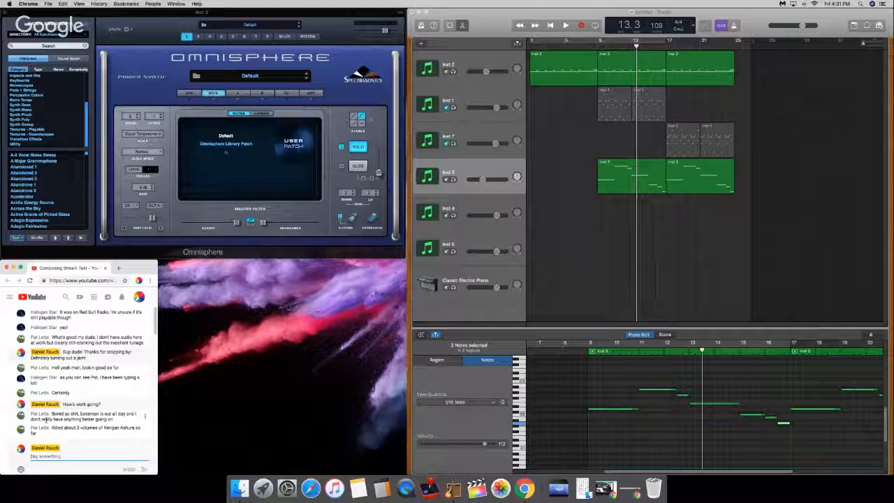
{"action": "type", "text": "ng"}
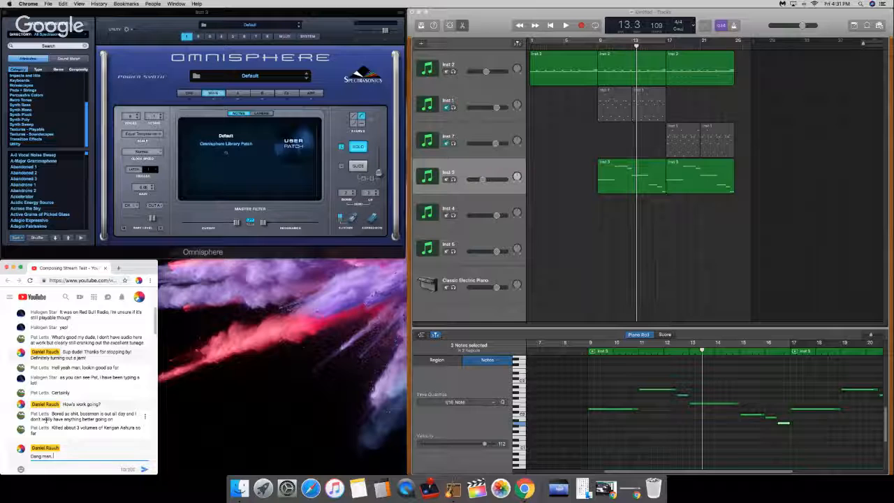
{"action": "type", "text": " man, at"}
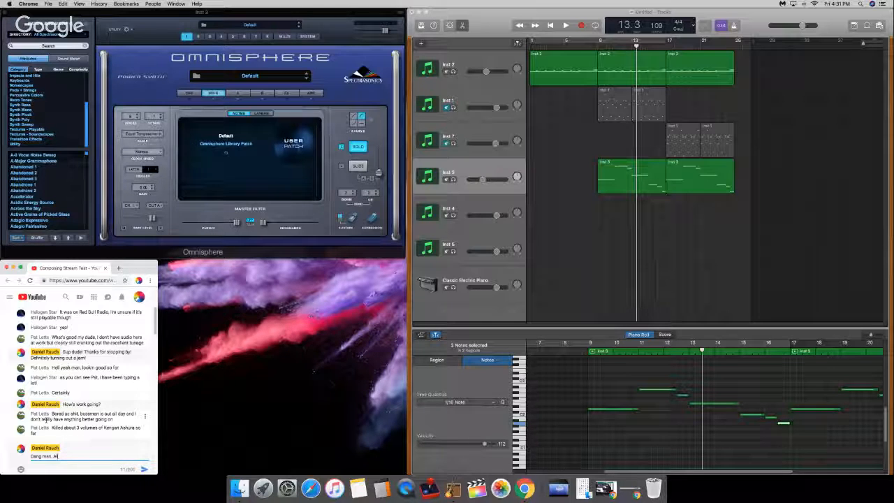
{"action": "type", "text": "je"}
{"action": "type", "text": "have the freedom!"}
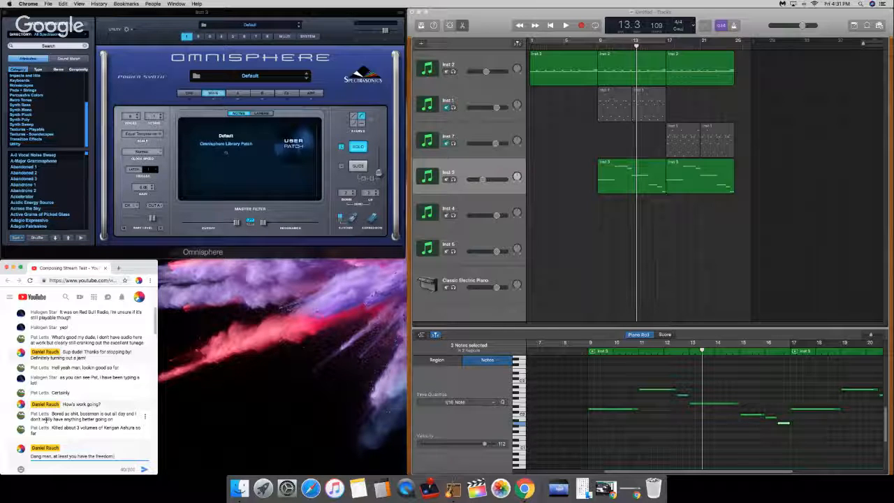
{"action": "key", "text": "BackSpace"}
{"action": "type", "text": "so shit around onlie"}
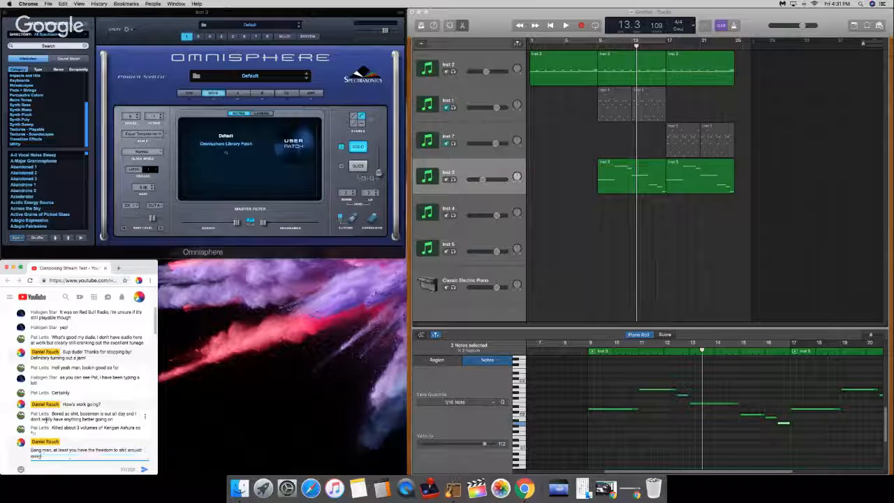
{"action": "type", "text": "!!"}
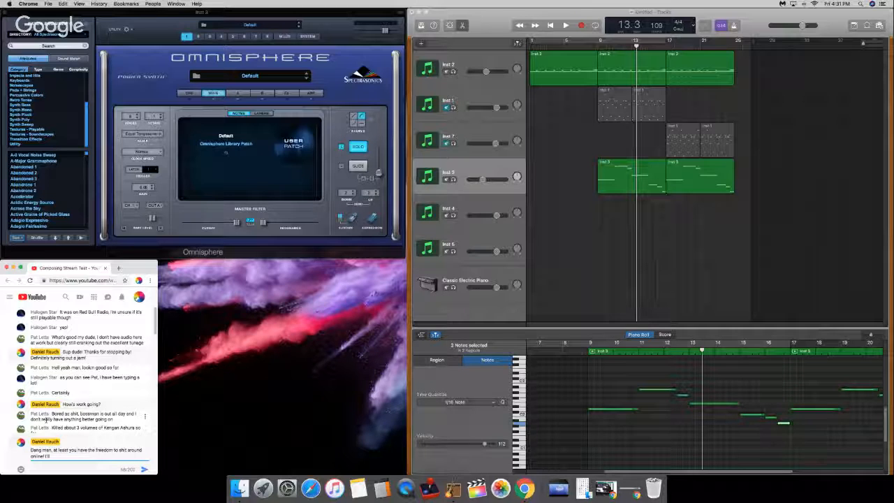
{"action": "type", "text": " I'll have to look it"}
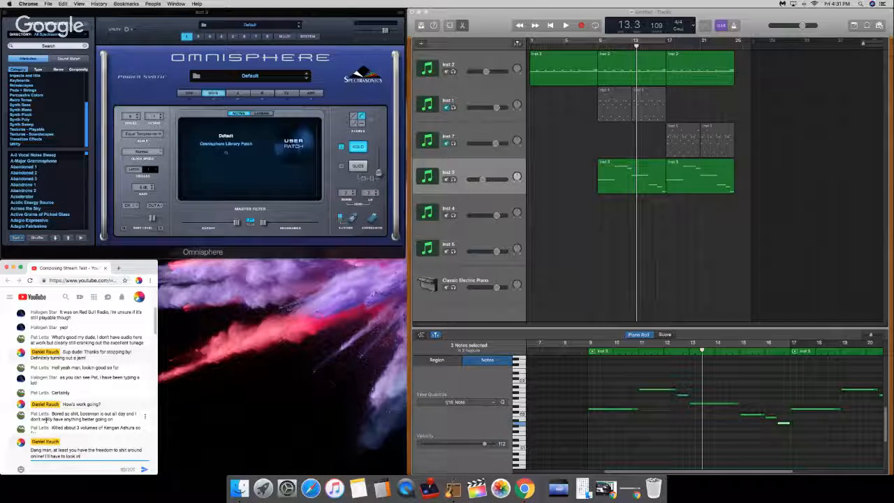
{"action": "type", "text": "to Kengan Ahura, while"}
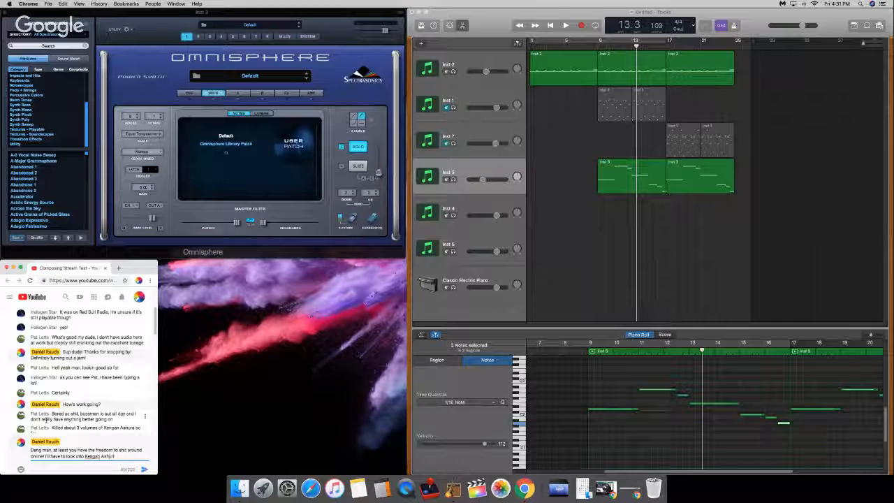
{"action": "type", "text": "s that"}
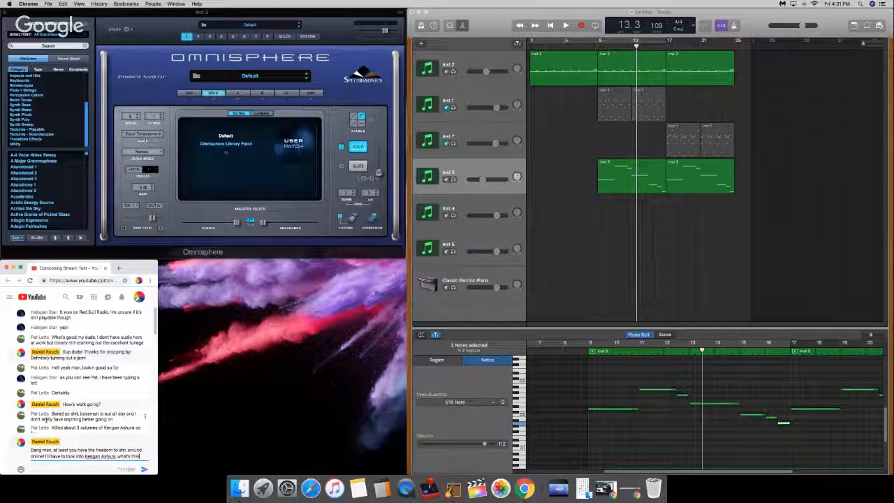
{"action": "type", "text": "?"}
Step: Add "I'll have to look into Kengan Ashura, what's that?" to the chat reply and send it
{"action": "key", "text": "Return"}
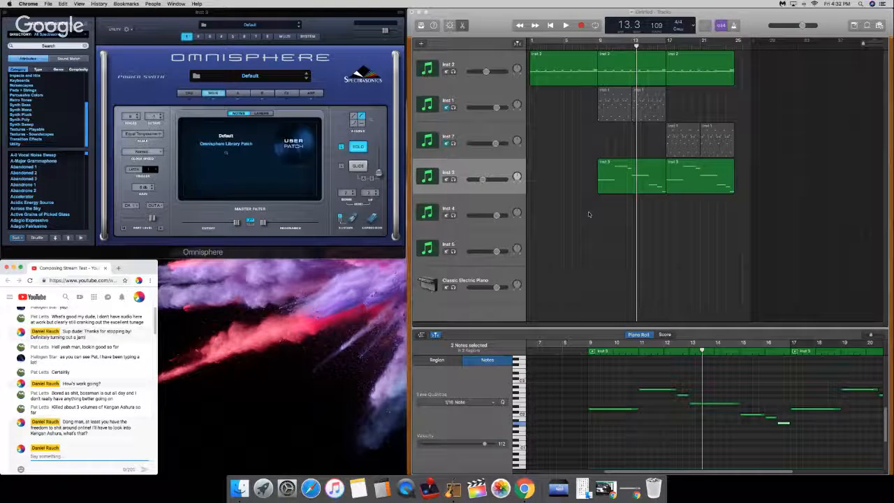
Step: Return to GarageBand, show Omnisphere's arpeggiator page, and play the song from bar 9 into bar 17
{"action": "left_click", "coordinate": [589, 215]}
{"action": "left_click", "coordinate": [597, 43]}
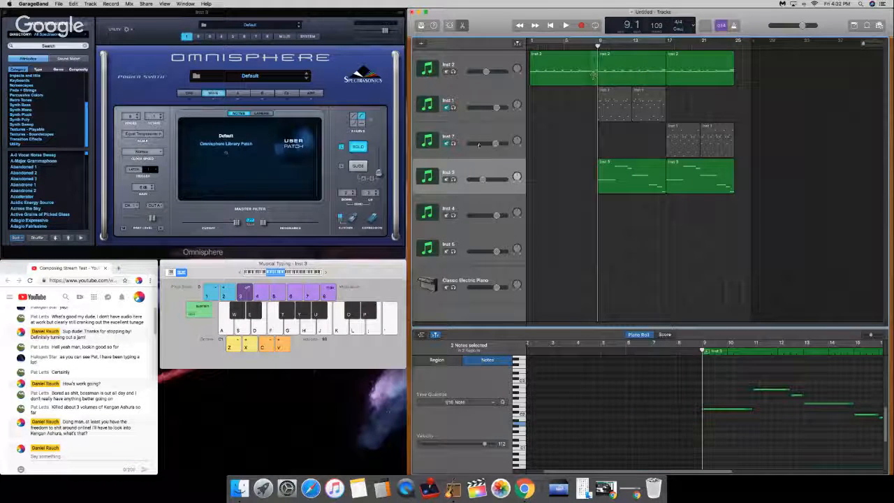
{"action": "left_click", "coordinate": [311, 94]}
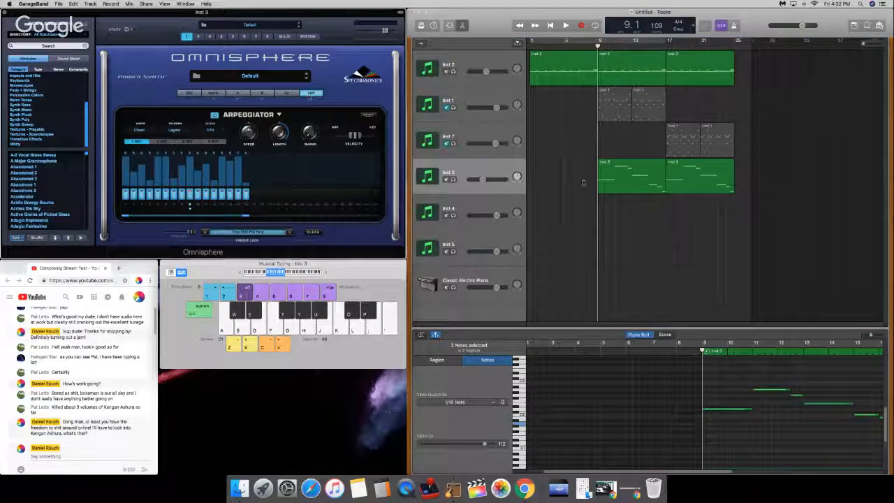
{"action": "key", "text": "space"}
{"action": "key", "text": "XF86AudioRaiseVolume"}
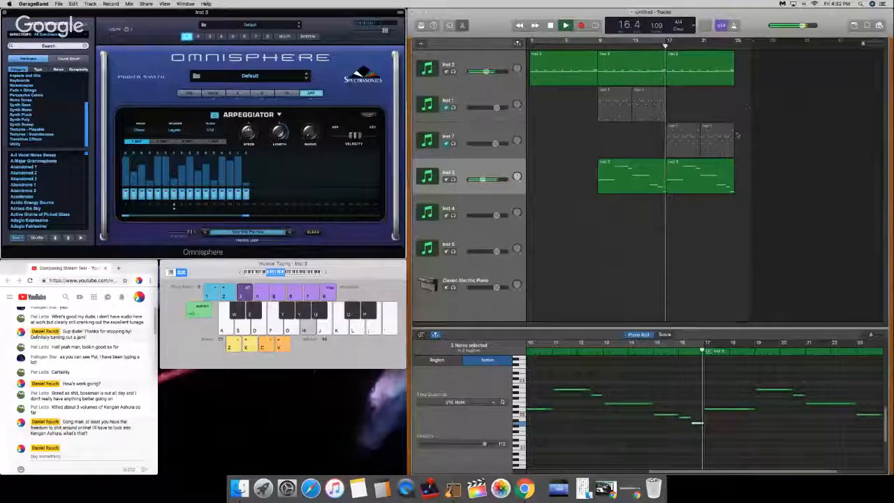
{"action": "key", "text": "space"}
Step: Move the Inst 3 track up so that it sits directly below the Inst 2 track
{"action": "left_click", "coordinate": [643, 177]}
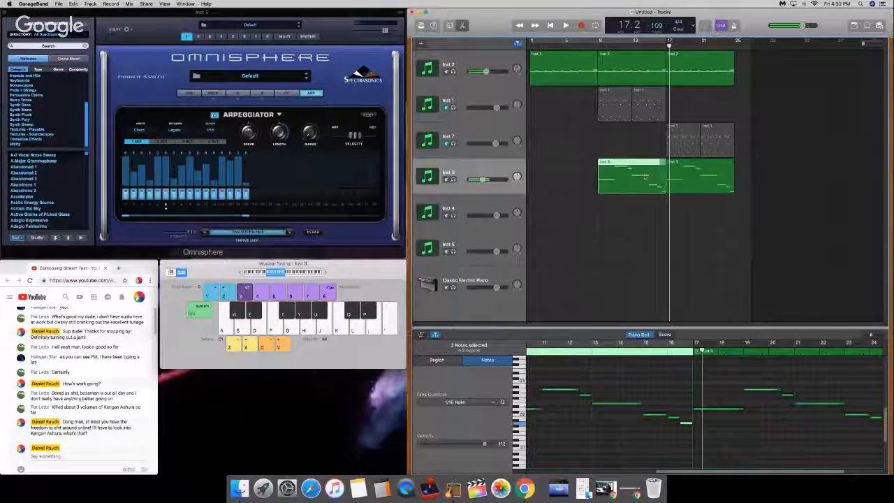
{"action": "left_click_drag", "start_coordinate": [491, 170], "coordinate": [484, 123]}
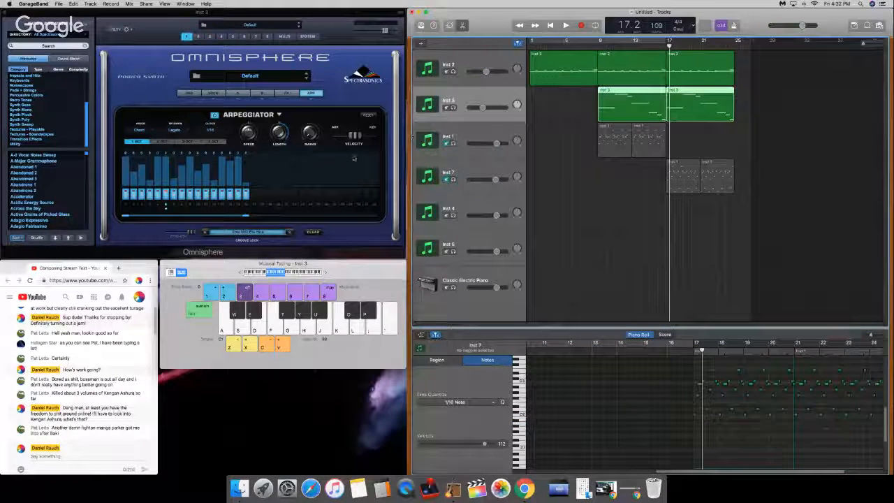
Step: Send the chat reply "Sounds about right lol" on YouTube and return to GarageBand
{"action": "left_click", "coordinate": [75, 457]}
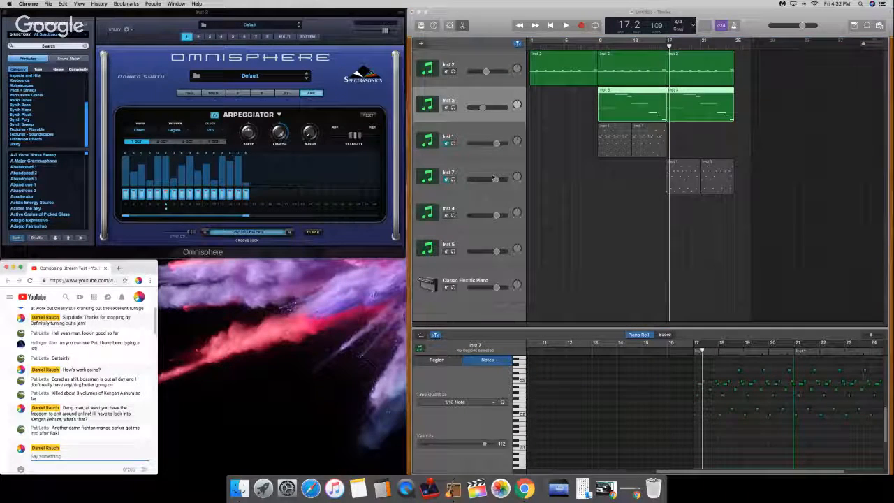
{"action": "type", "text": "Brunds about right"}
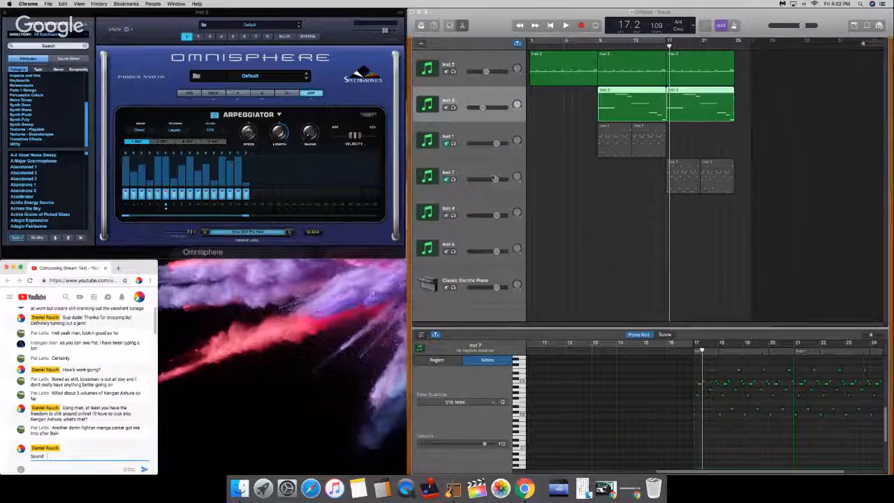
{"action": "type", "text": " lol"}
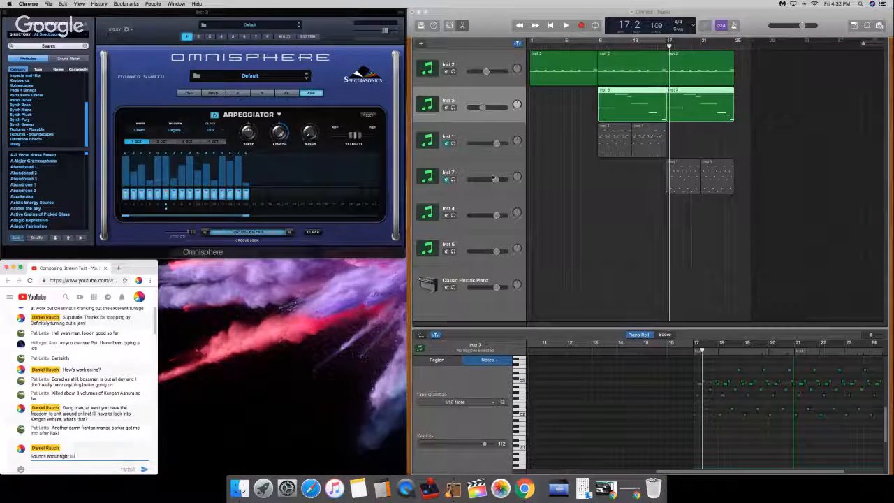
{"action": "key", "text": "Return"}
{"action": "left_click", "coordinate": [708, 225]}
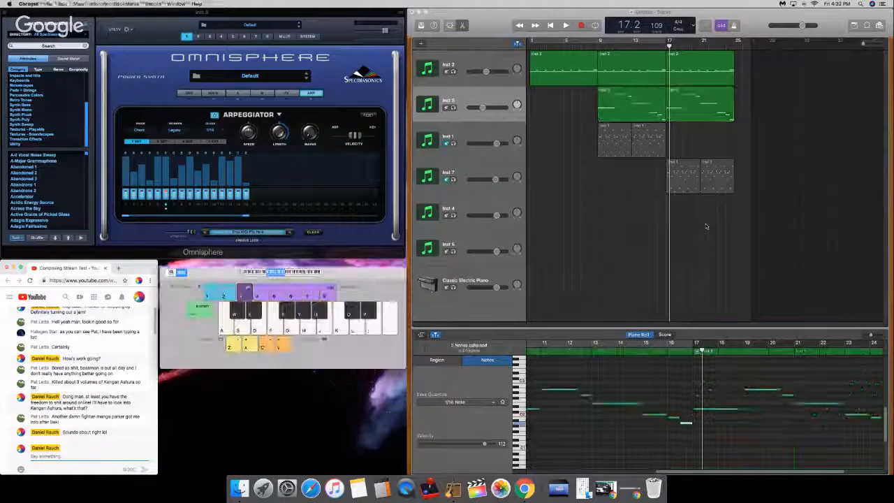
Step: Move the playhead back to the start of the song and unmute the Inst 1 and Inst 7 tracks
{"action": "key", "text": "comma"}
{"action": "key", "text": "comma"}
{"action": "key", "text": "comma"}
{"action": "key", "text": "comma"}
{"action": "key", "text": "comma"}
{"action": "key", "text": "comma"}
{"action": "key", "text": "comma"}
{"action": "key", "text": "comma"}
{"action": "key", "text": "comma"}
{"action": "key", "text": "comma"}
{"action": "key", "text": "comma"}
{"action": "key", "text": "comma"}
{"action": "key", "text": "comma"}
{"action": "key", "text": "comma"}
{"action": "key", "text": "comma"}
{"action": "key", "text": "comma"}
{"action": "key", "text": "comma"}
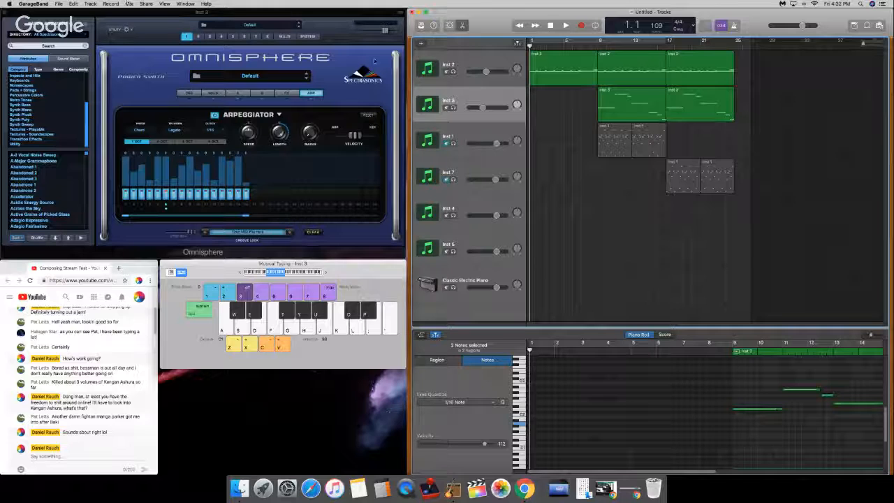
{"action": "left_click", "coordinate": [447, 144]}
{"action": "left_click", "coordinate": [447, 179]}
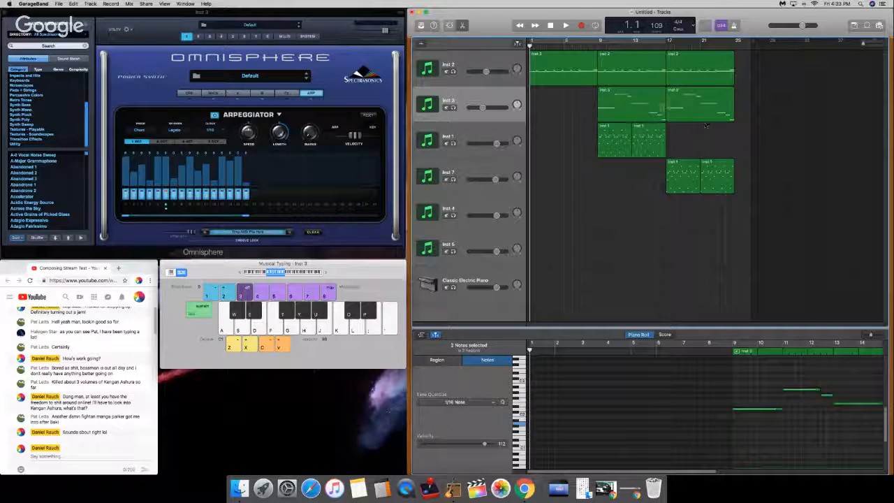
Step: Play the song from bar 9 and select the Inst 1 track to hear how its part fits in
{"action": "left_click", "coordinate": [599, 41]}
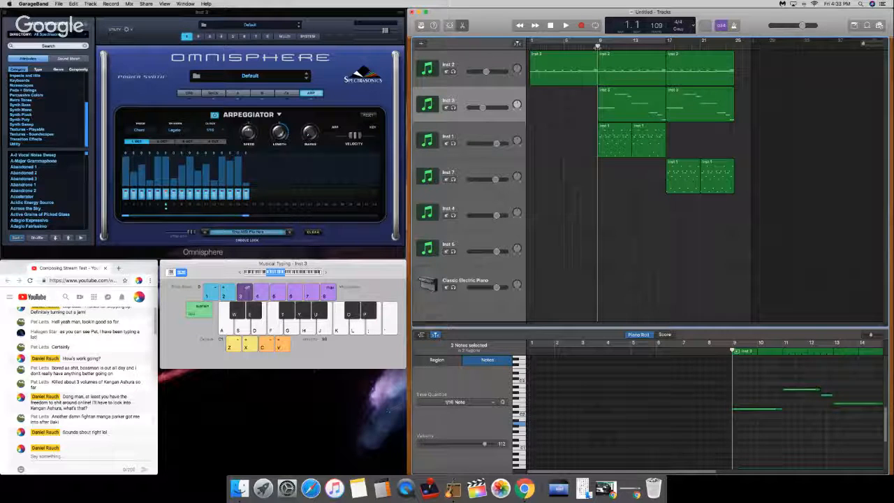
{"action": "left_click", "coordinate": [452, 144]}
{"action": "key", "text": "space"}
{"action": "left_click", "coordinate": [453, 143]}
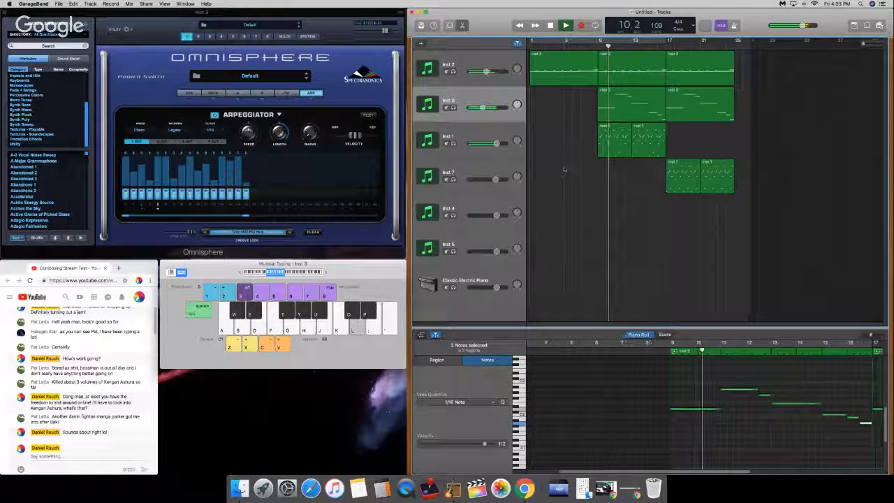
{"action": "left_click", "coordinate": [489, 131]}
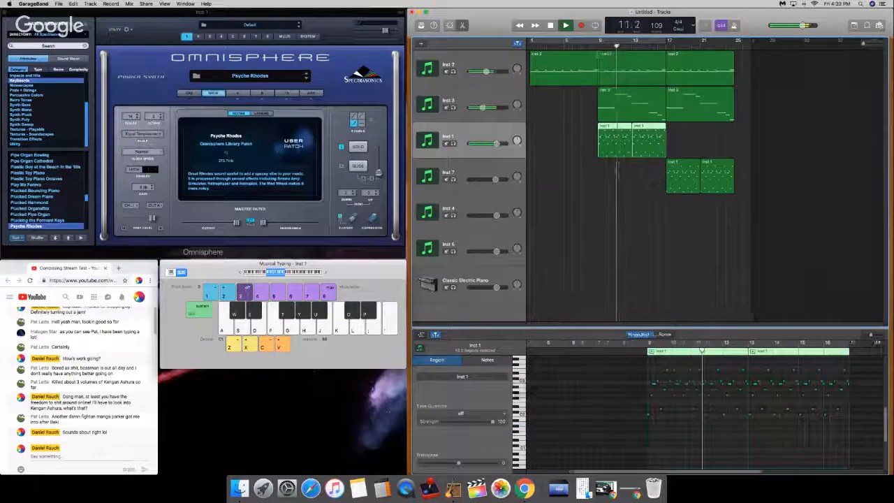
{"action": "key", "text": "F12"}
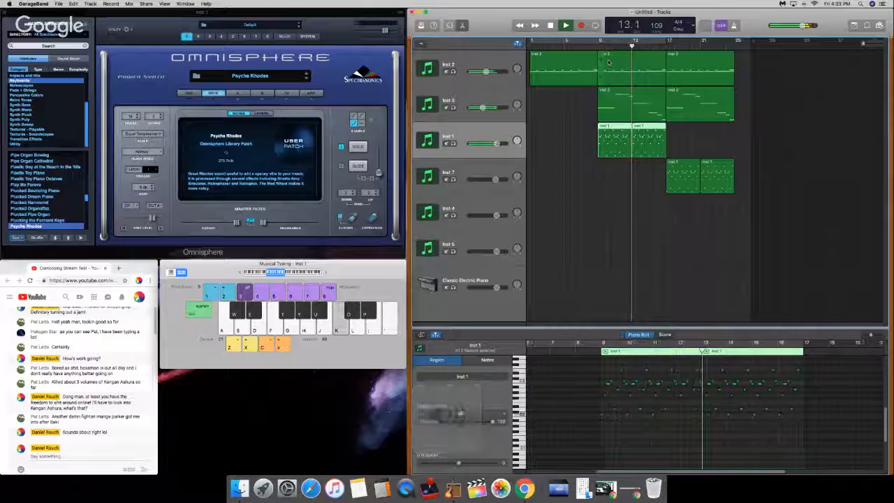
Step: Remove the Inst 3 region at bar 17 during playback and raise the system volume
{"action": "left_click", "coordinate": [672, 97]}
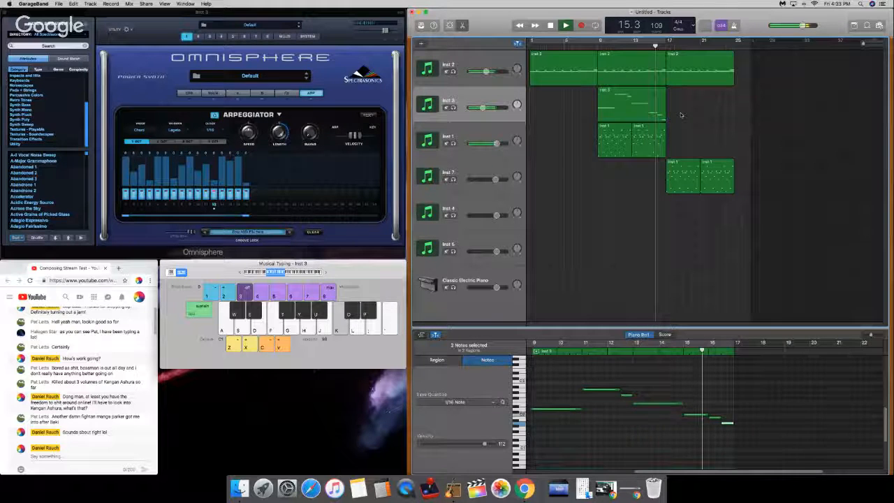
{"action": "key", "text": "XF86AudioRaiseVolume"}
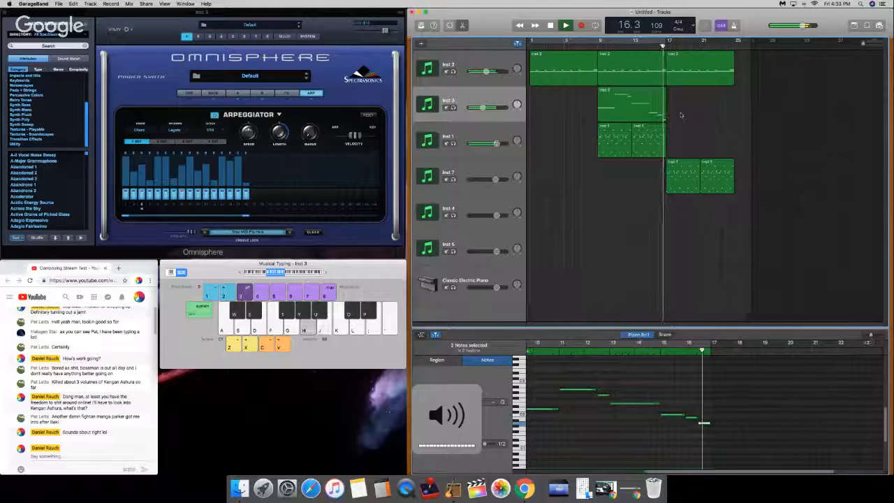
{"action": "key", "text": "XF86AudioRaiseVolume"}
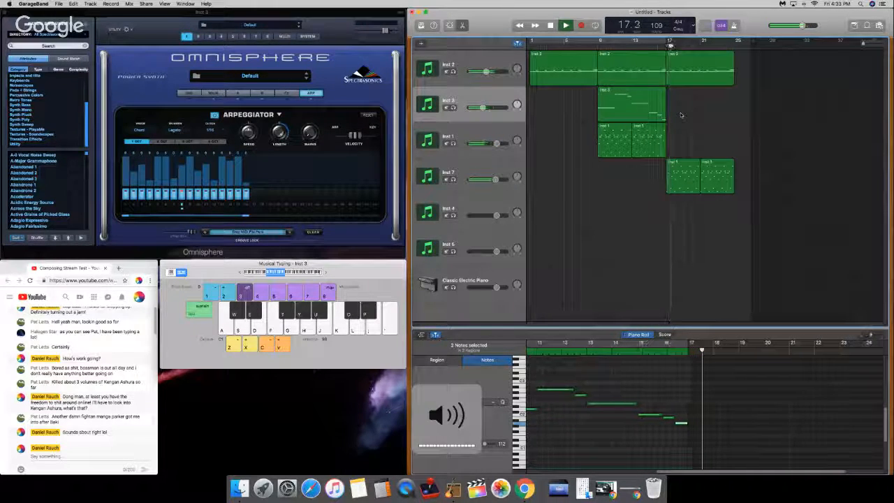
Step: Stop playback, solo the Inst 7 track, delete both of its regions, and turn the solo off
{"action": "left_click", "coordinate": [476, 173]}
{"action": "key", "text": "space"}
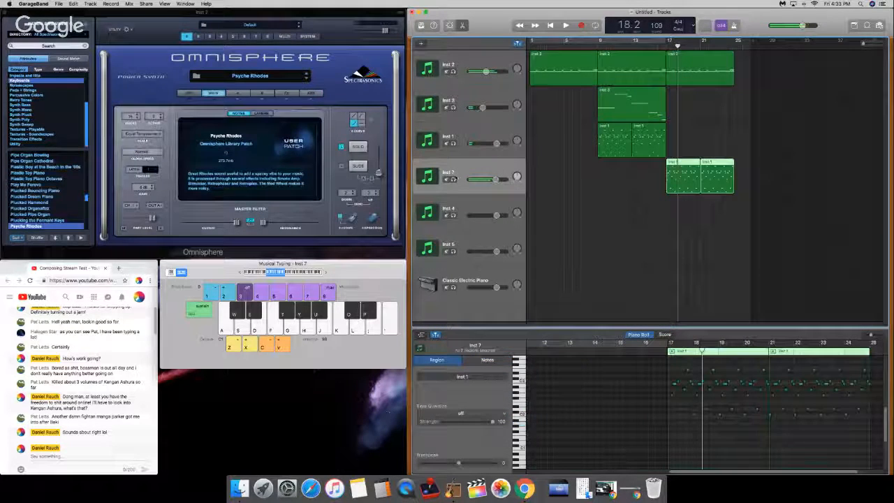
{"action": "left_click", "coordinate": [454, 180]}
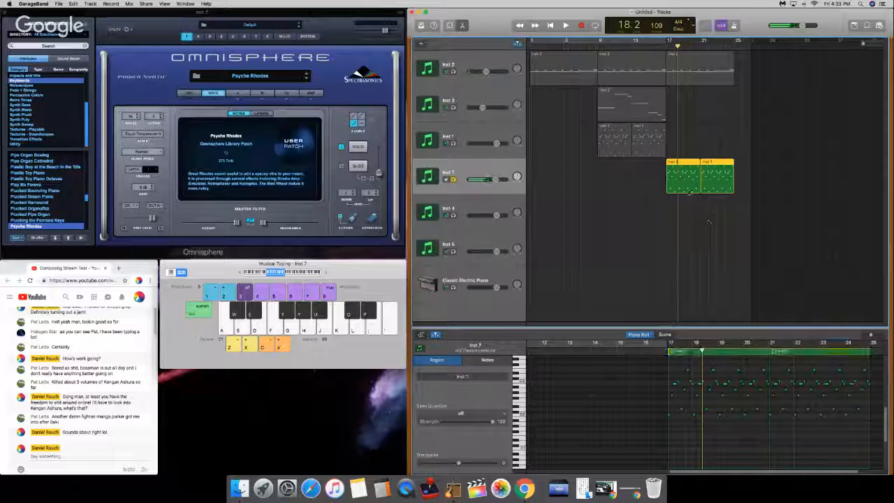
{"action": "key", "text": "Delete"}
{"action": "left_click", "coordinate": [453, 179]}
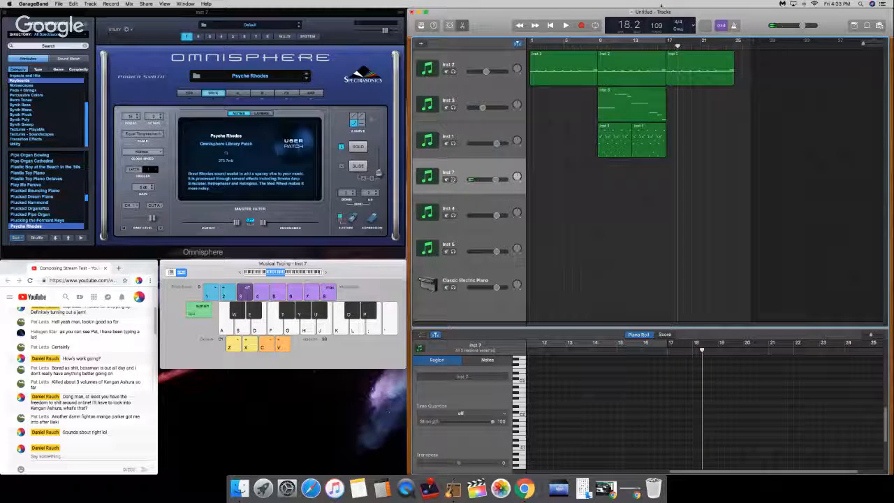
Step: Move both Inst 1 regions to start at bar 17 and place a copy of the Inst 3 region at bar 17
{"action": "key", "text": "Return"}
{"action": "left_click_drag", "start_coordinate": [743, 164], "coordinate": [676, 136]}
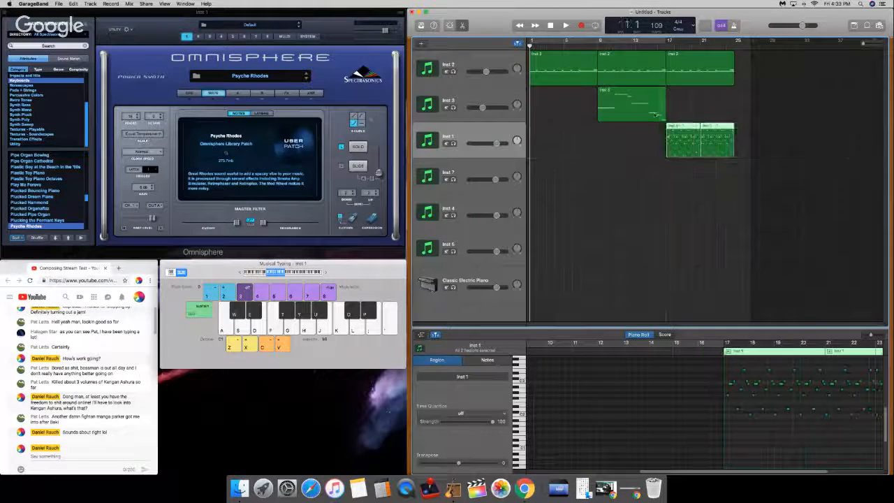
{"action": "left_click", "coordinate": [651, 105]}
{"action": "left_click", "coordinate": [667, 44]}
{"action": "key", "text": "super+v"}
{"action": "key", "text": "Return"}
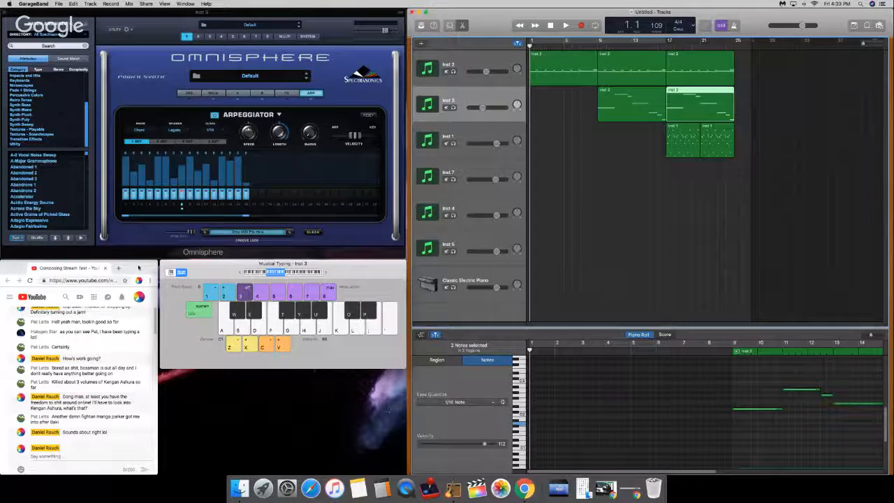
Step: Check the stream chat, then play the song from the beginning into bar 18 with the timeline zoomed in slightly
{"action": "left_click", "coordinate": [139, 268]}
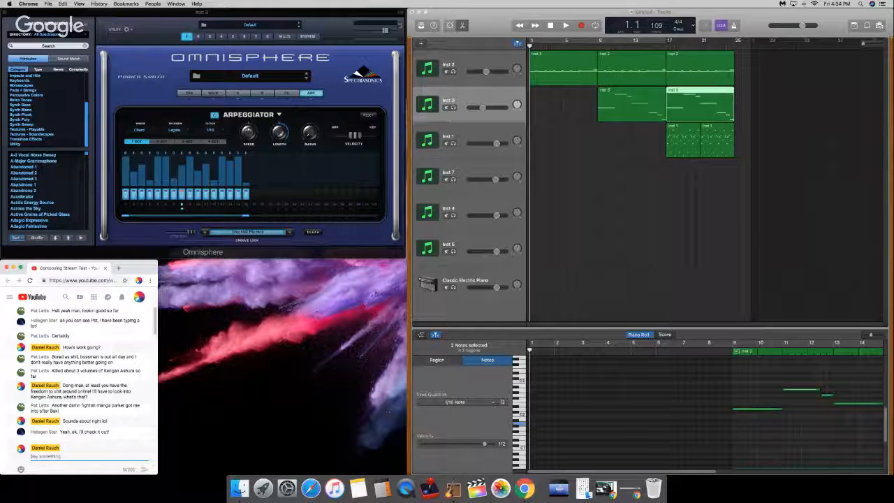
{"action": "left_click", "coordinate": [756, 60]}
{"action": "key", "text": "space"}
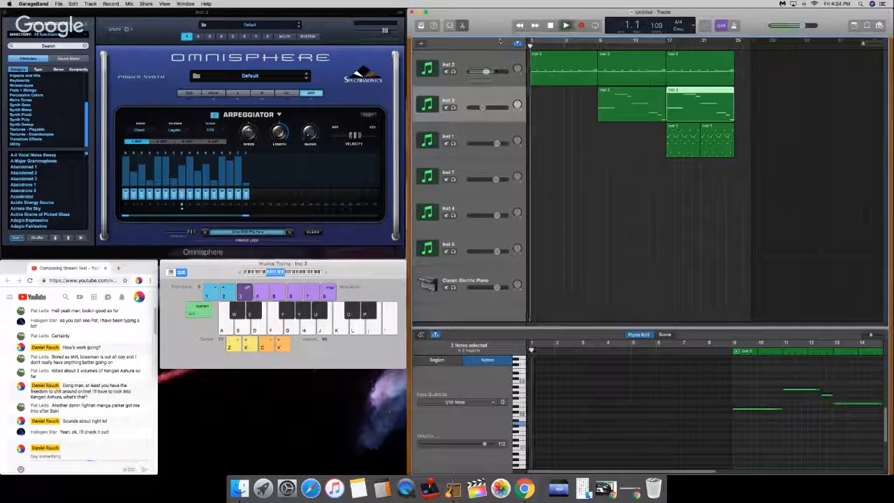
{"action": "left_click_drag", "start_coordinate": [863, 43], "coordinate": [864, 44]}
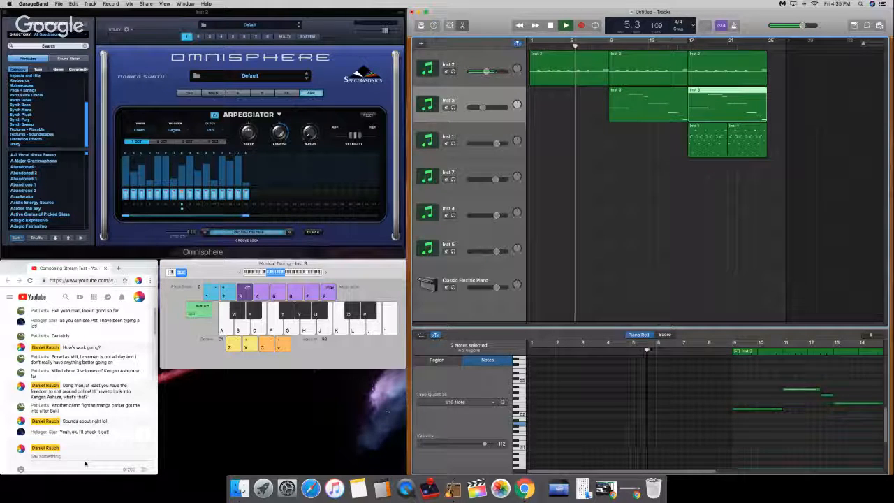
{"action": "key", "text": "XF86AudioRaiseVolume"}
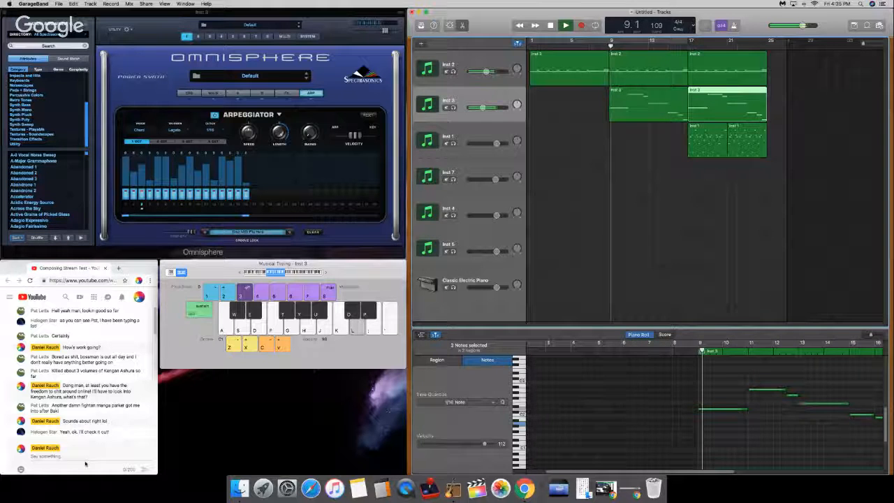
{"action": "key", "text": "XF86AudioRaiseVolume"}
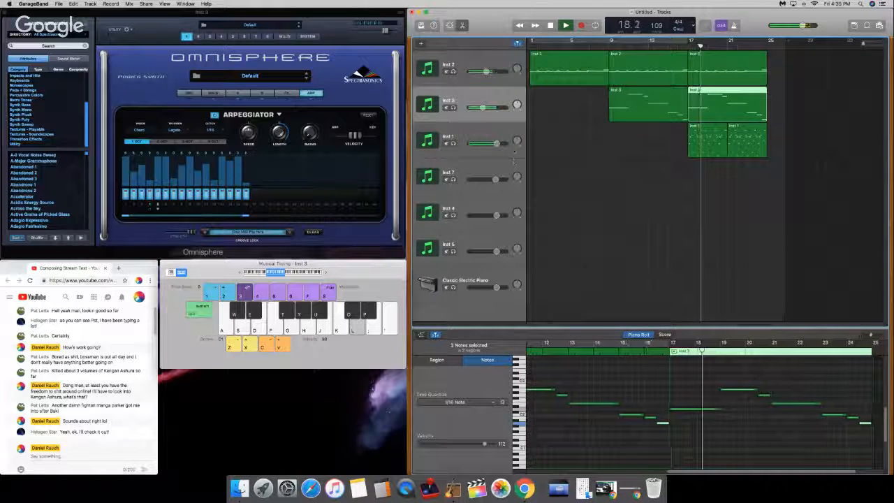
Step: Lower the Inst 1 track's volume slightly, add a broad EQ boost around 5 kHz, and return the playhead to bar 1
{"action": "left_click_drag", "start_coordinate": [496, 144], "coordinate": [489, 144]}
{"action": "left_click", "coordinate": [489, 144]}
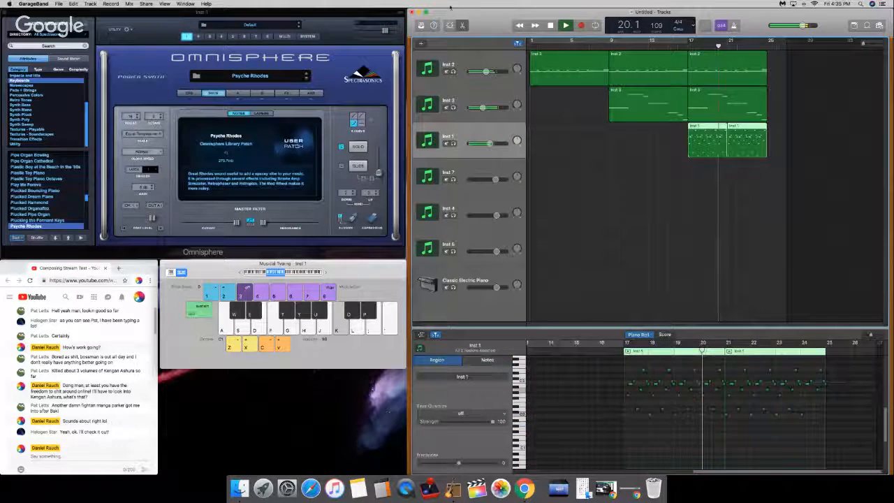
{"action": "left_click", "coordinate": [451, 25]}
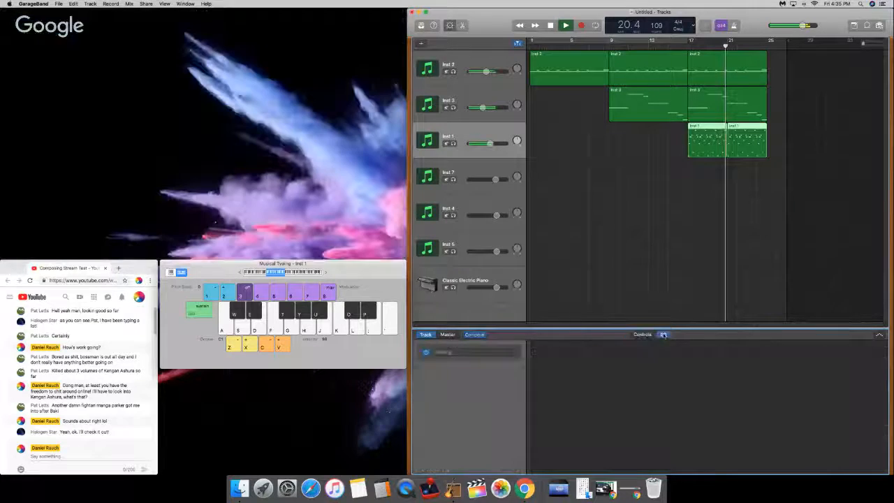
{"action": "left_click", "coordinate": [663, 334]}
{"action": "left_click", "coordinate": [668, 351]}
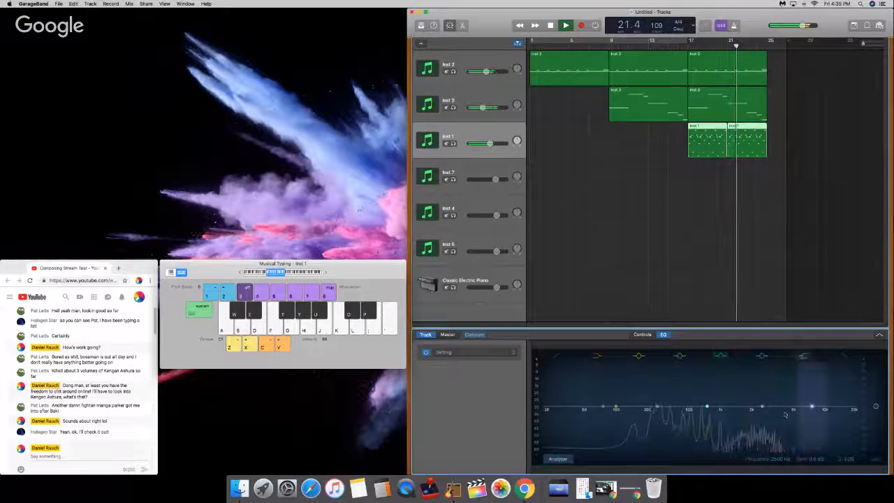
{"action": "left_click_drag", "start_coordinate": [783, 405], "coordinate": [789, 396]}
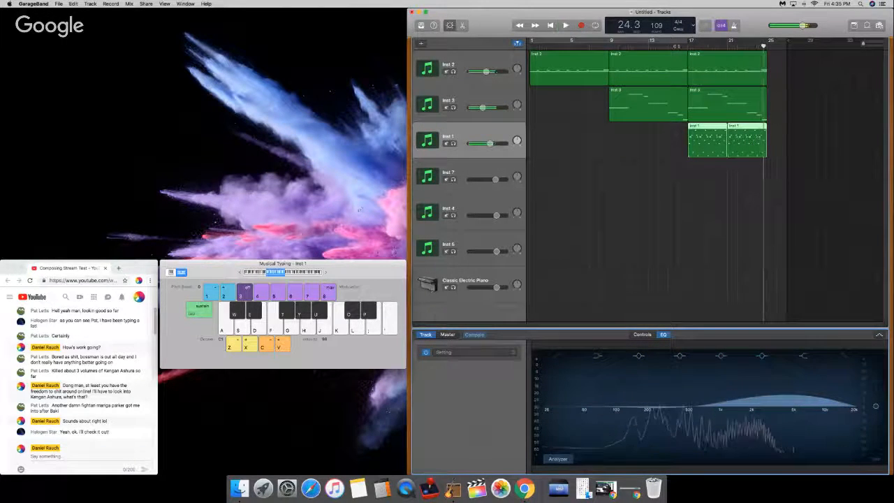
{"action": "left_click_drag", "start_coordinate": [763, 46], "coordinate": [529, 46]}
Step: Send a YouTube chat message made up of "Typical", the friend's name, and "with the manime recs"
{"action": "left_click", "coordinate": [86, 457]}
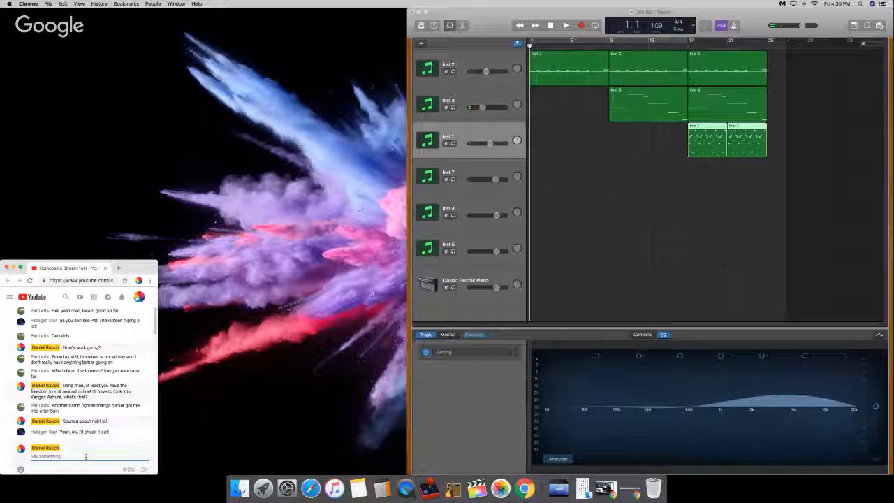
{"action": "type", "text": "T"}
{"action": "key", "text": "BackSpace"}
{"action": "type", "text": "Ty"}
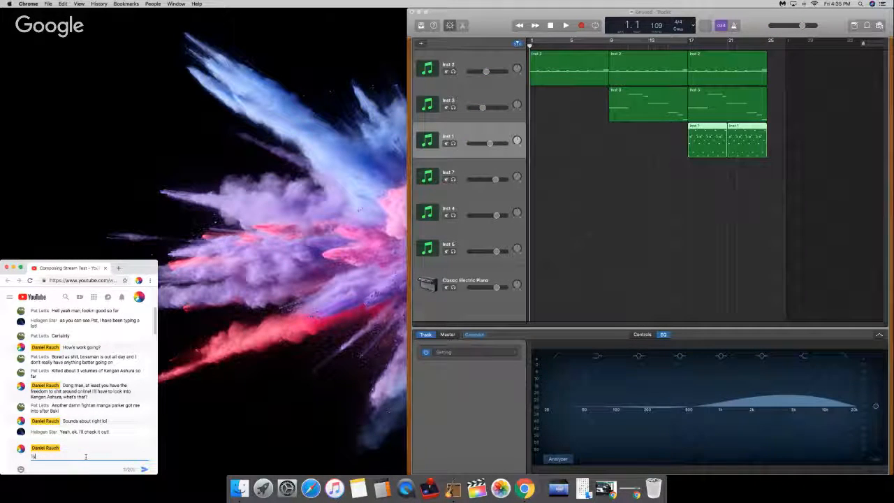
{"action": "type", "text": "pical Park"}
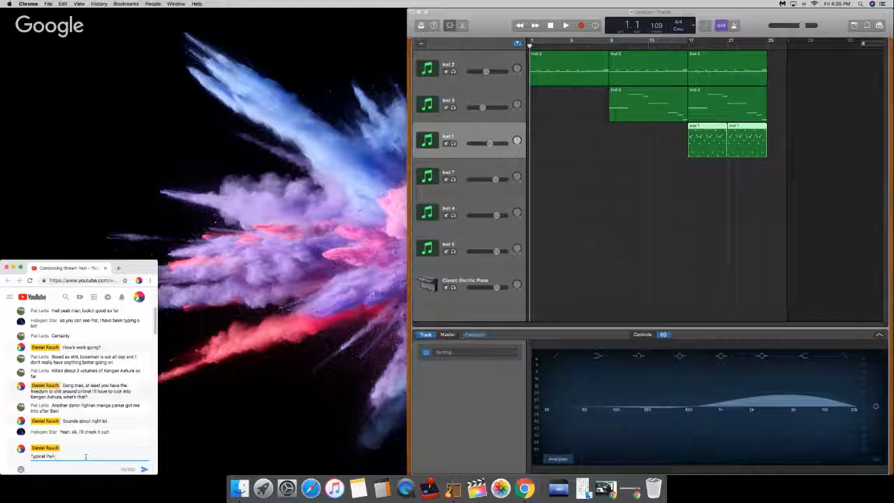
{"action": "type", "text": "er with the "}
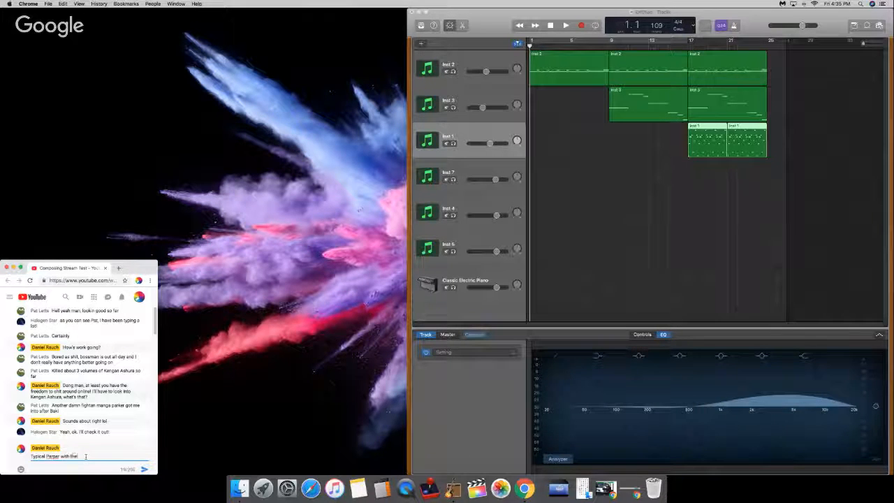
{"action": "type", "text": "manga rec"}
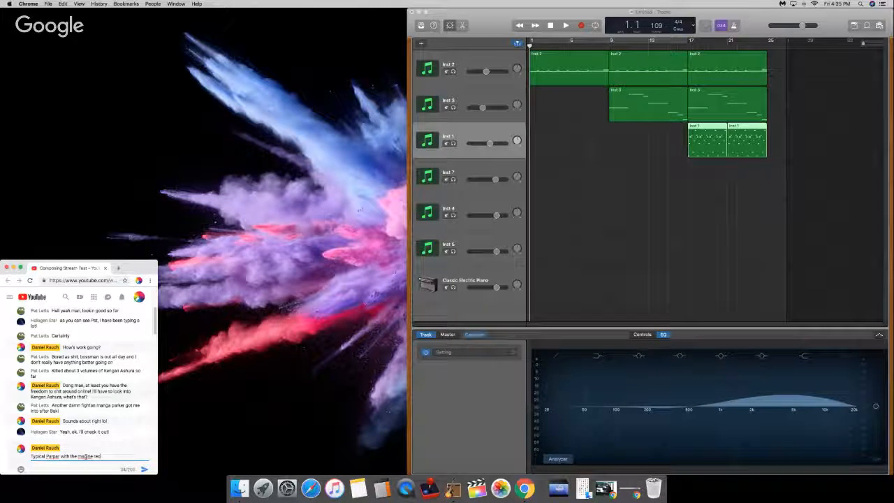
{"action": "type", "text": "s"}
{"action": "key", "text": "Return"}
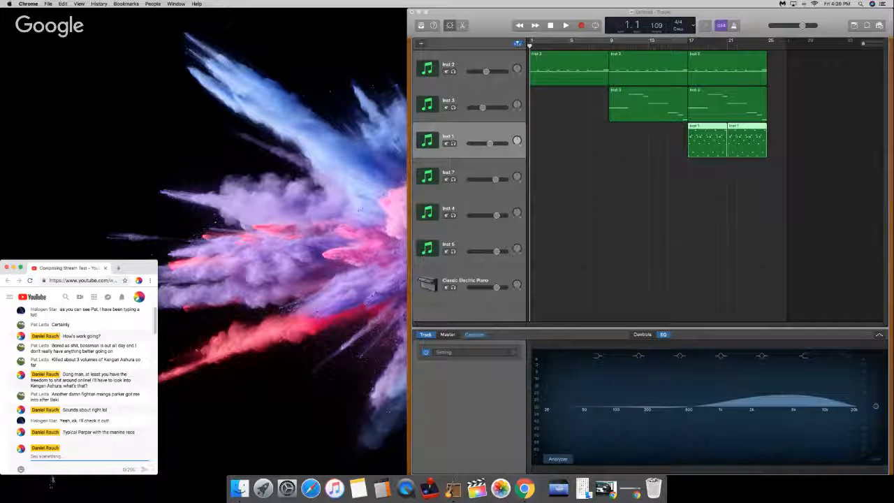
Step: Send the correction "*ManiMe" in the chat and return to GarageBand
{"action": "type", "text": "maniM"}
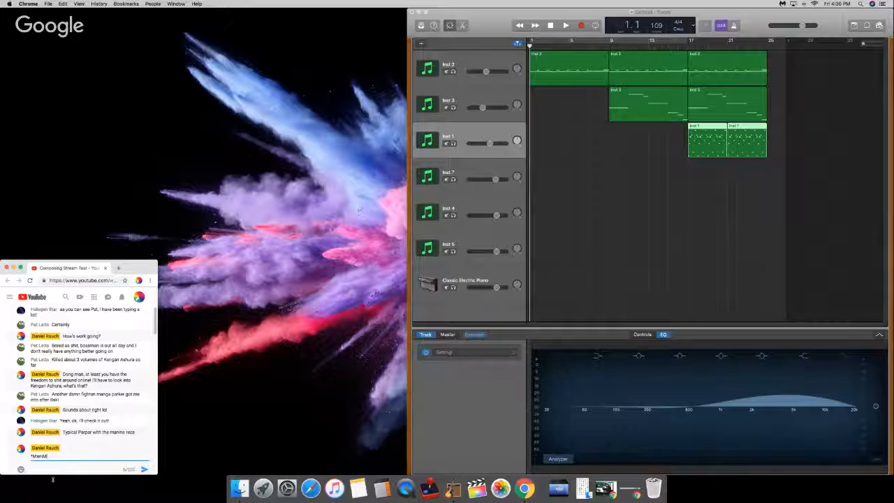
{"action": "type", "text": "e"}
{"action": "key", "text": "Return"}
{"action": "left_click", "coordinate": [636, 229]}
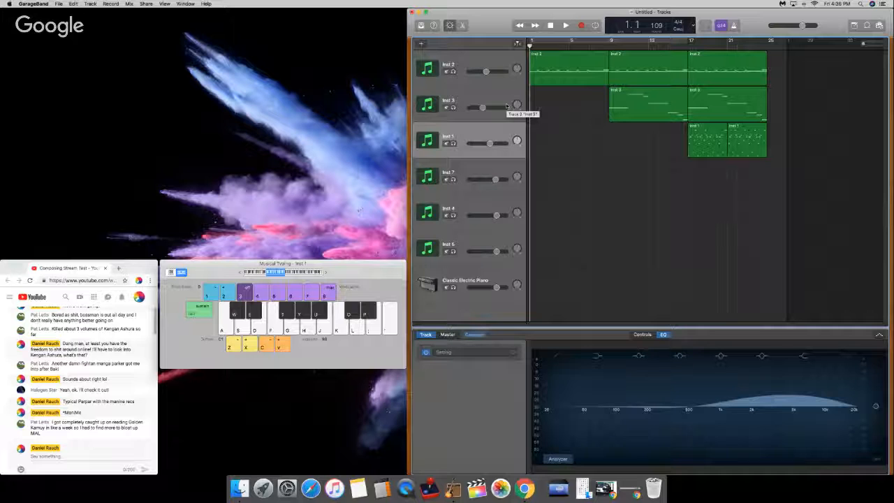
Step: Send the chat message "Very proud of ye for taking the Kamuy plunge, I def need to read the manga my dude"
{"action": "left_click", "coordinate": [50, 458]}
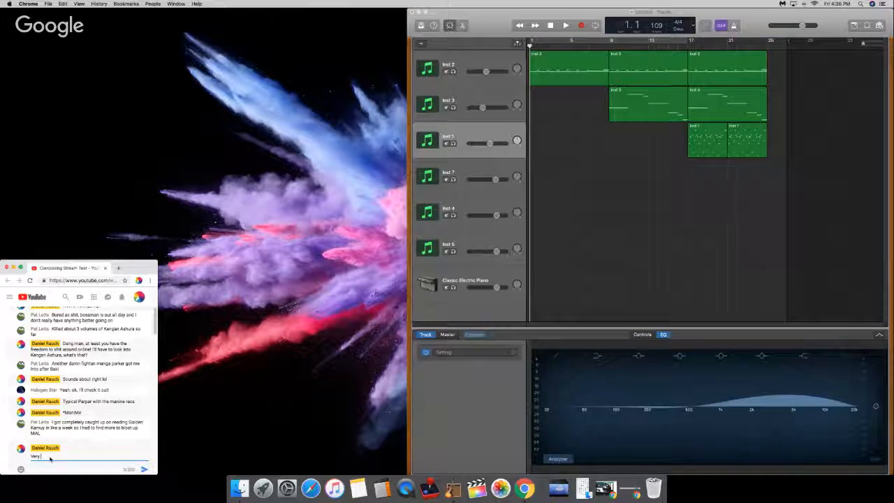
{"action": "type", "text": "Very proud of ye"}
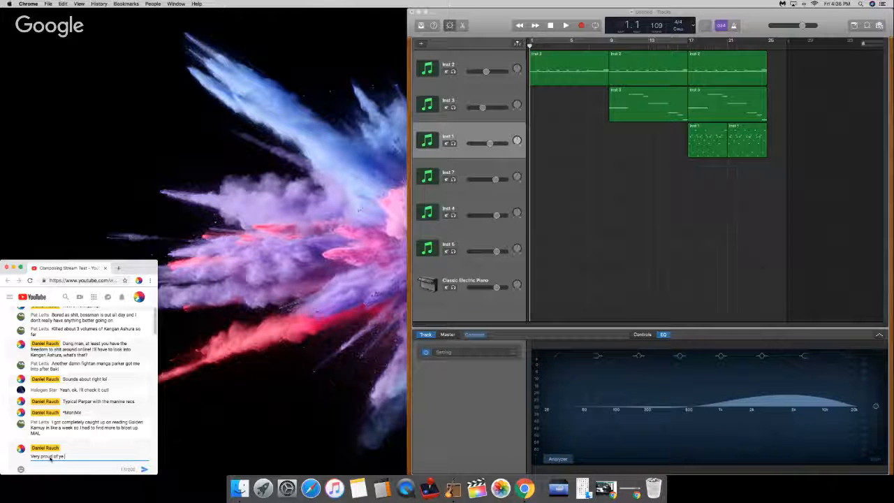
{"action": "type", "text": " for taking the Kamuy plunge,"}
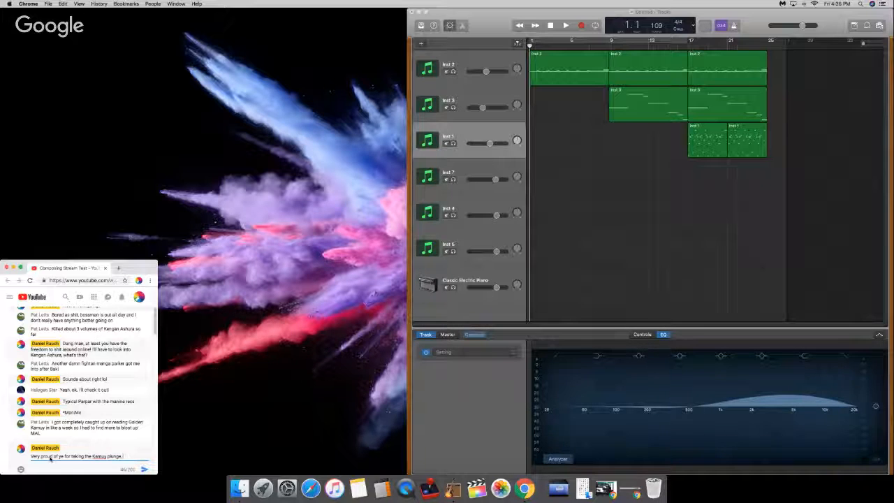
{"action": "type", "text": ". I def need to read the ma"}
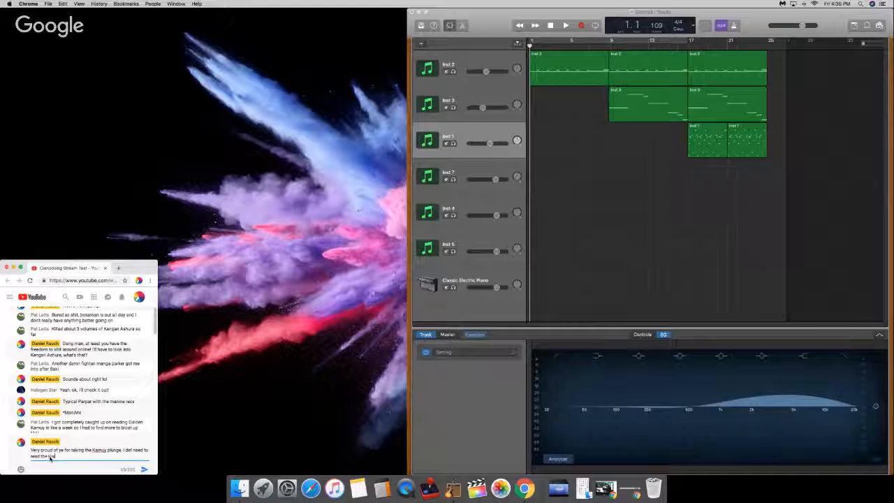
{"action": "type", "text": "nga my dude"}
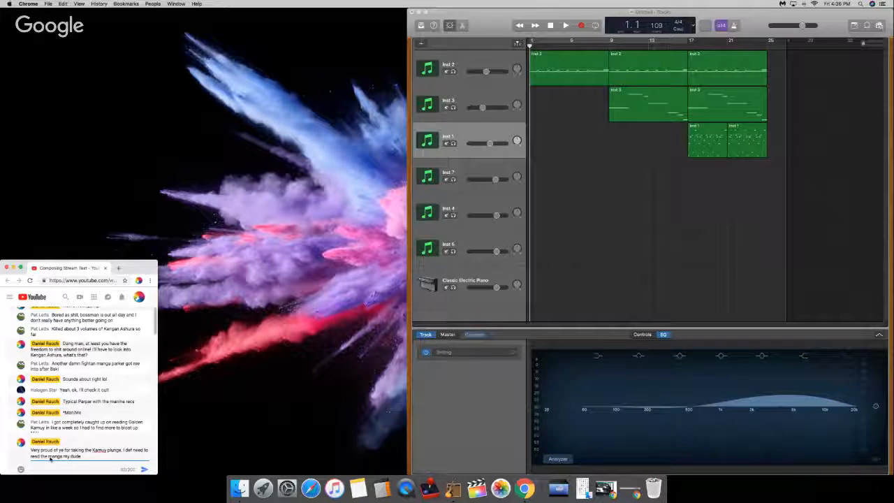
{"action": "key", "text": "Return"}
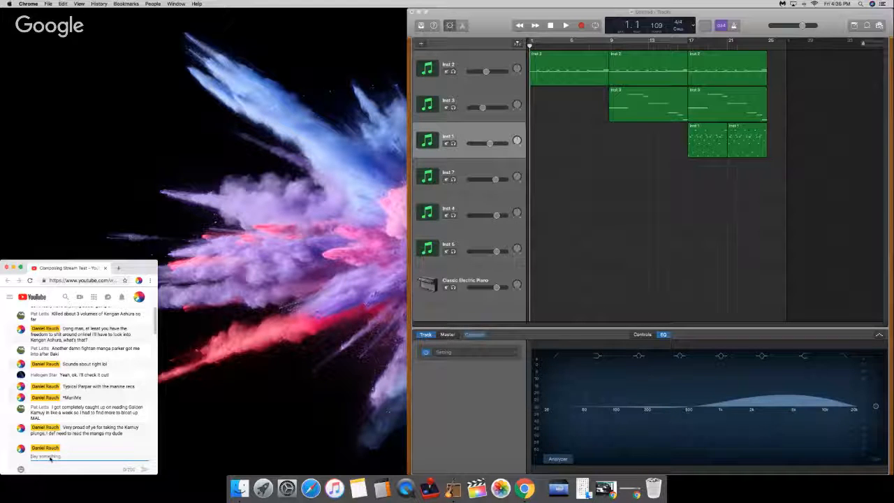
Step: Return to GarageBand, extend the project end to about bar 31, and cut the low frequencies in the Inst 1 track's EQ
{"action": "left_click", "coordinate": [506, 390]}
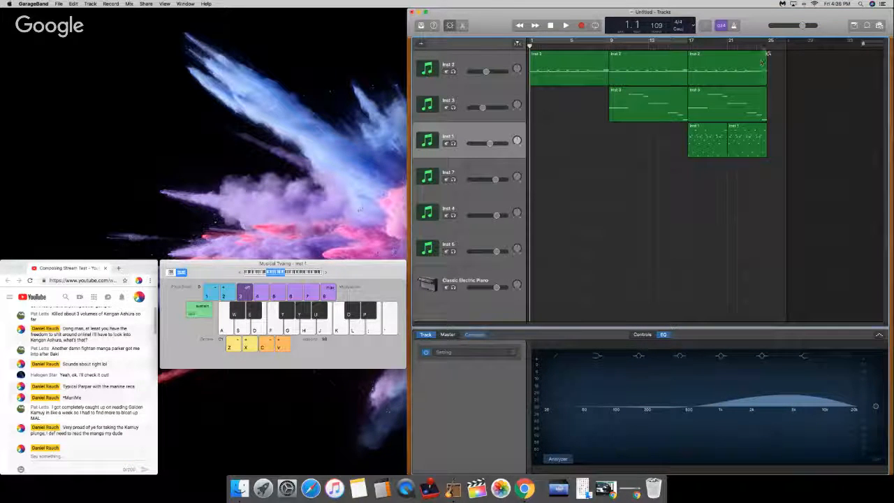
{"action": "mouse_move", "coordinate": [789, 43]}
{"action": "left_mouse_down"}
{"action": "mouse_move", "coordinate": [781, 54]}
{"action": "mouse_move", "coordinate": [830, 73]}
{"action": "left_mouse_up"}
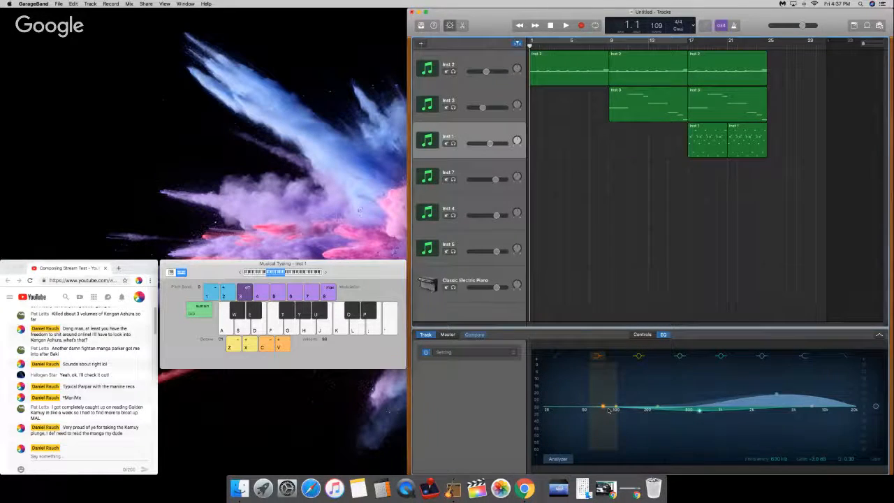
{"action": "left_click_drag", "start_coordinate": [609, 410], "coordinate": [649, 418]}
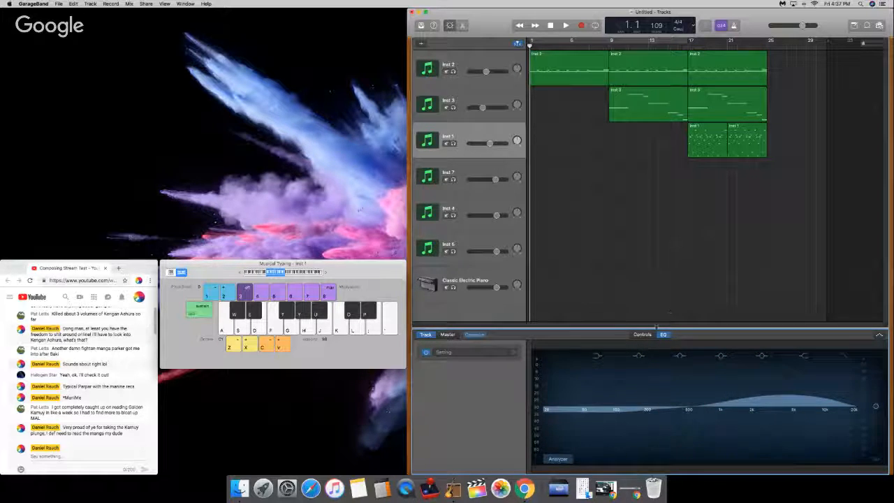
Step: Open the Inst 1 track's Omnisphere plug-in and play the song's opening from bar 1
{"action": "left_click", "coordinate": [643, 334]}
{"action": "left_click", "coordinate": [503, 409]}
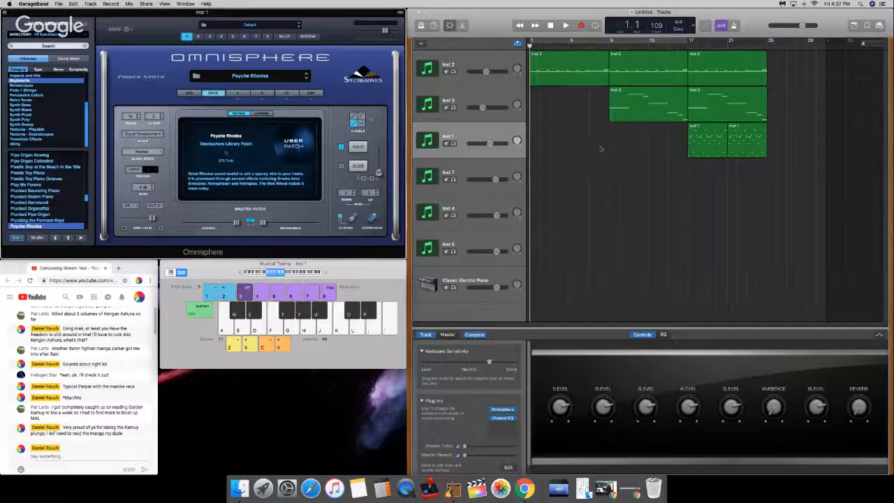
{"action": "left_click", "coordinate": [511, 14]}
{"action": "key", "text": "space"}
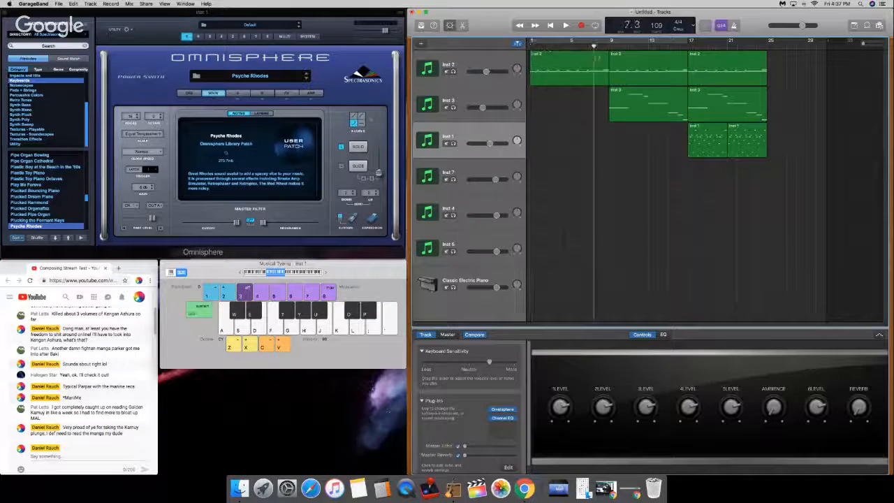
{"action": "key", "text": "Return"}
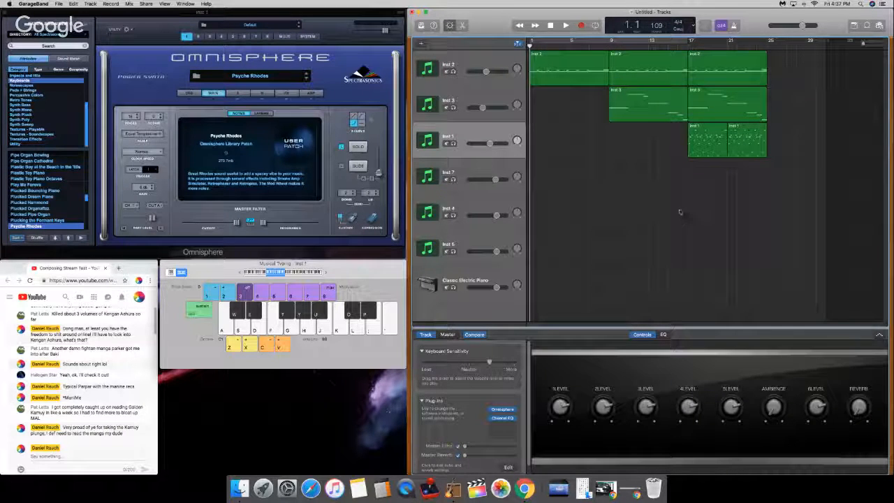
{"action": "key", "text": "space"}
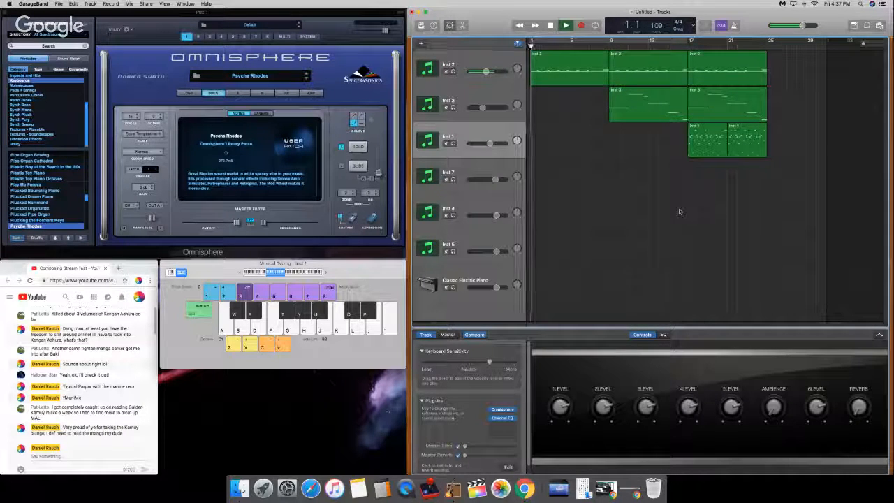
{"action": "key", "text": "space"}
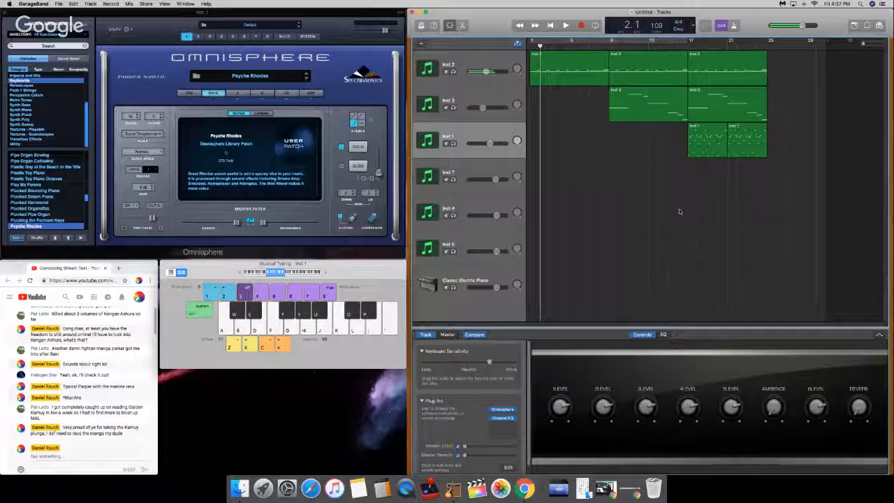
{"action": "left_click", "coordinate": [105, 456]}
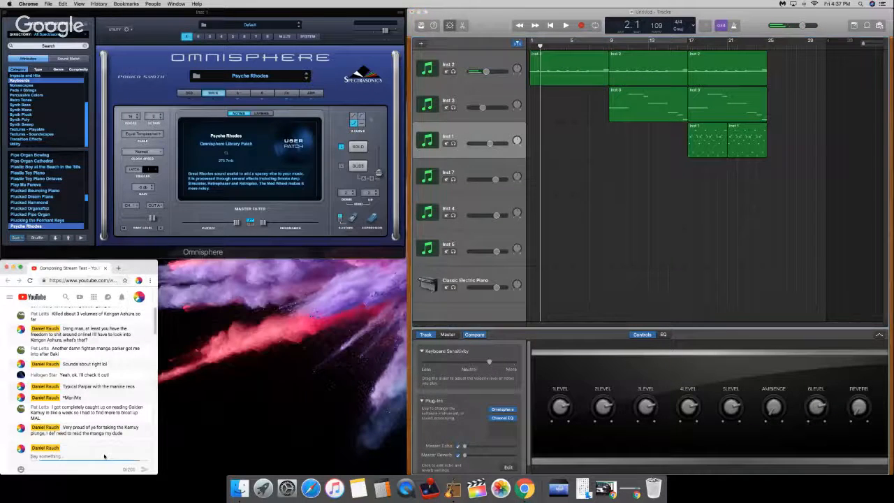
{"action": "left_click", "coordinate": [634, 220]}
{"action": "left_click_drag", "start_coordinate": [541, 47], "coordinate": [530, 47]}
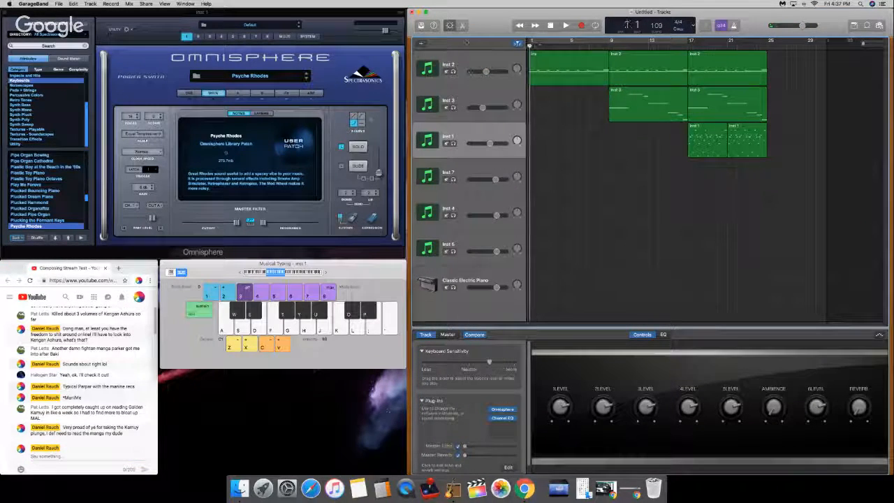
{"action": "key", "text": "space"}
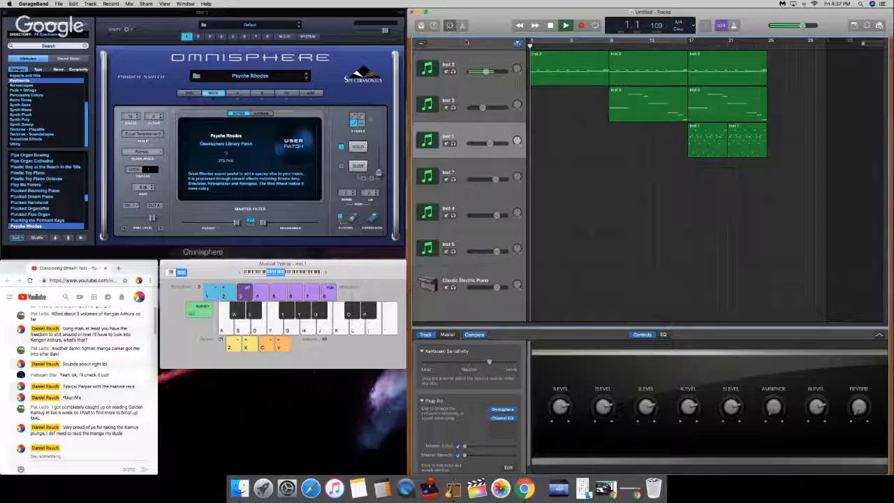
Step: Send the chat message "Gotta bloat my Mangalist as well, you boys are outdoing me on that front bigly"
{"action": "left_click", "coordinate": [67, 456]}
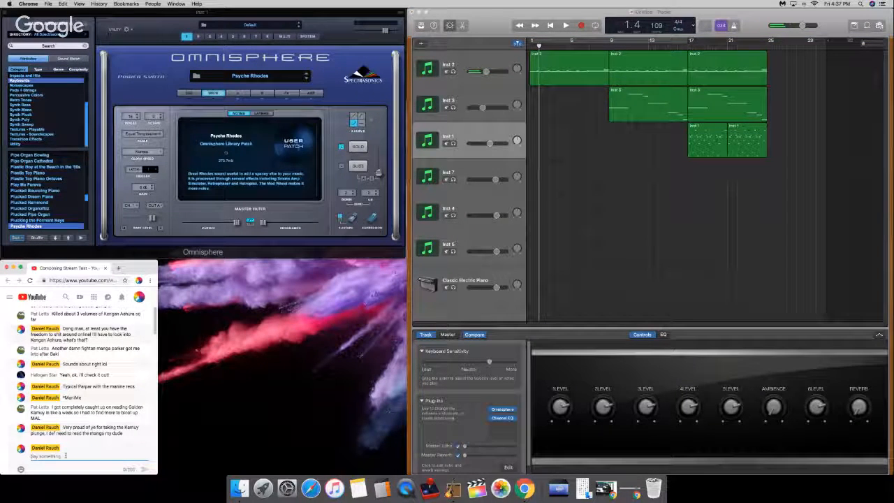
{"action": "type", "text": "Gon"}
{"action": "type", "text": "ta blo"}
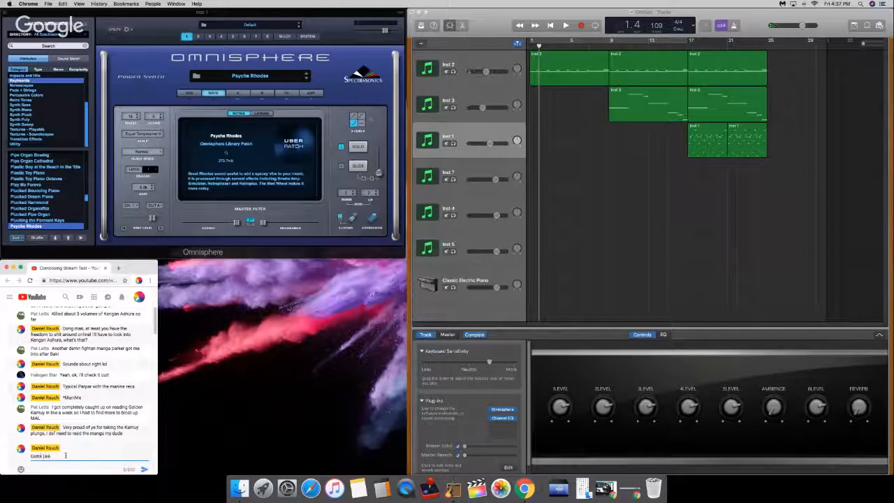
{"action": "type", "text": "at my "}
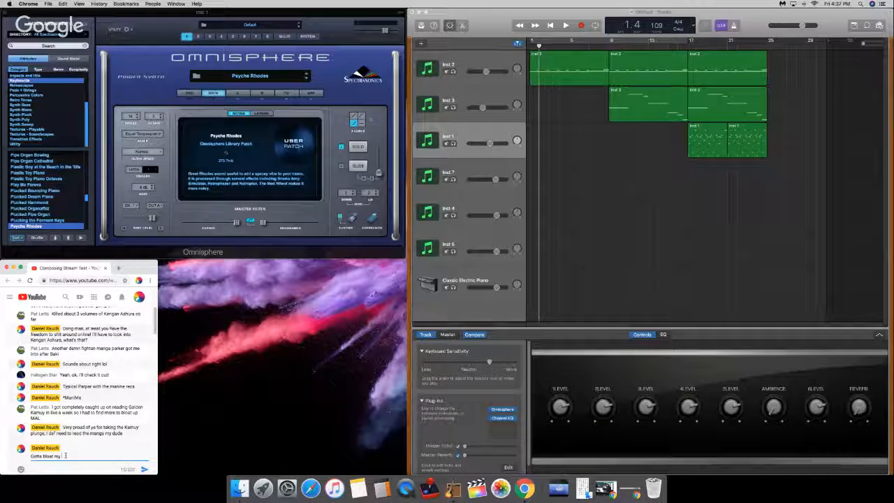
{"action": "type", "text": "Manga"}
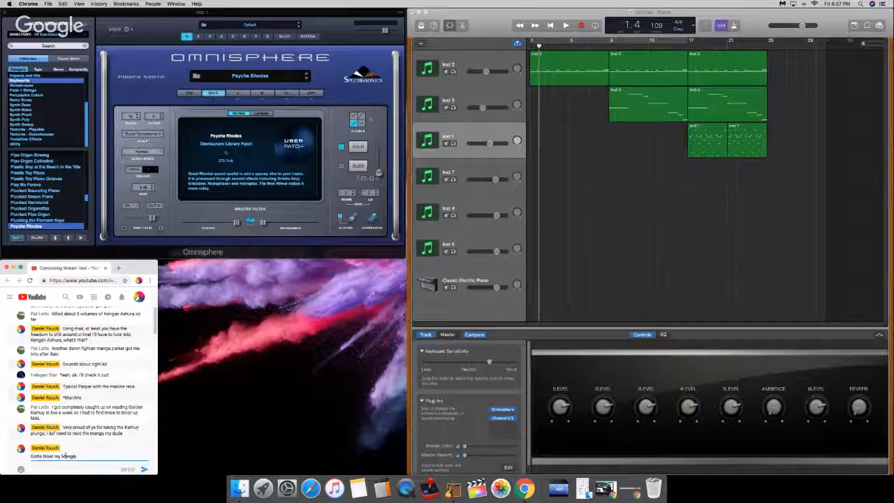
{"action": "type", "text": "list "}
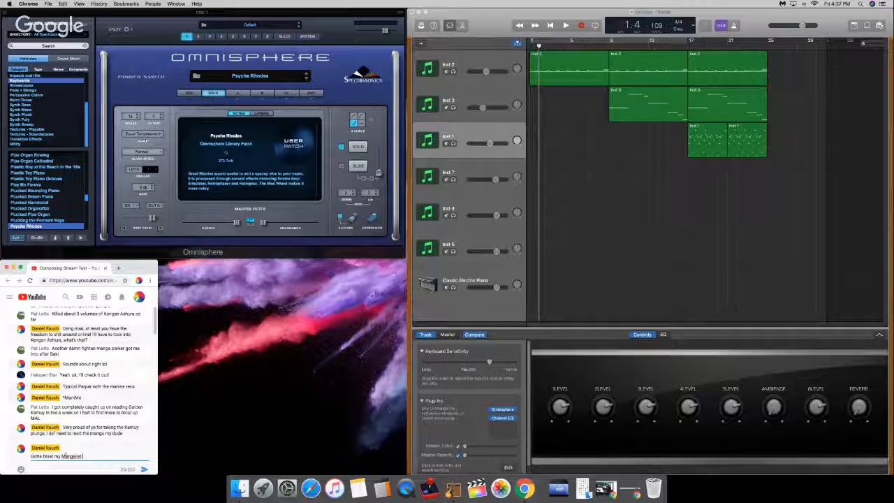
{"action": "type", "text": "as well,"}
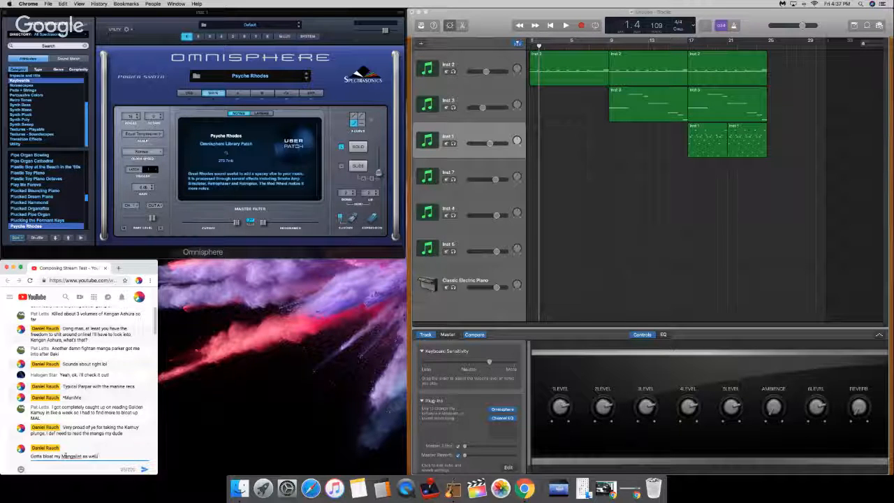
{"action": "type", "text": "."}
{"action": "type", "text": " you"}
{"action": "type", "text": " boys are"}
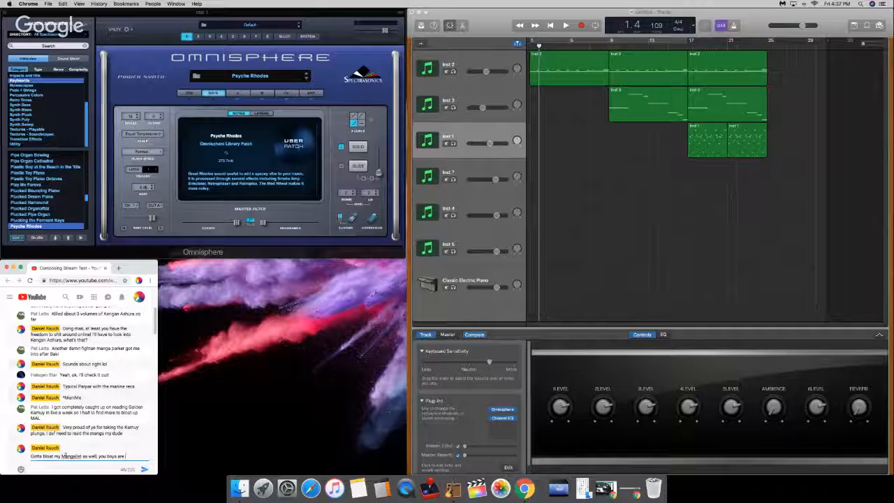
{"action": "type", "text": "runme"}
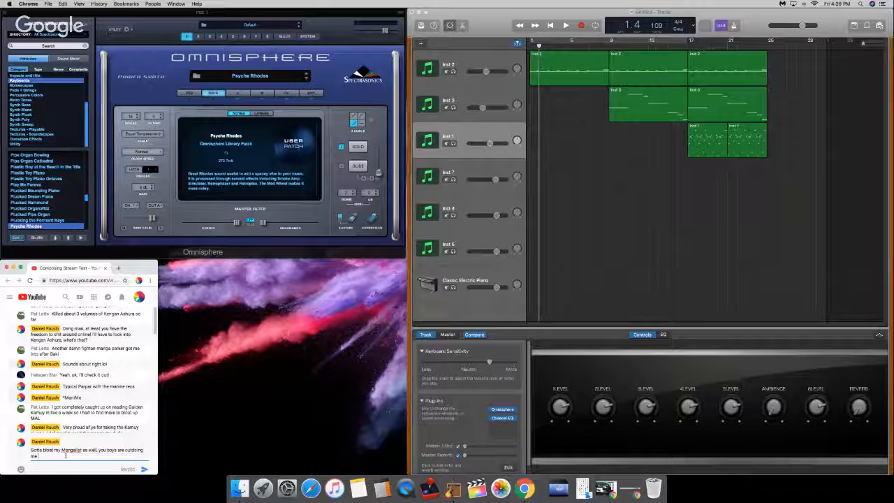
{"action": "type", "text": " on that f bigly"}
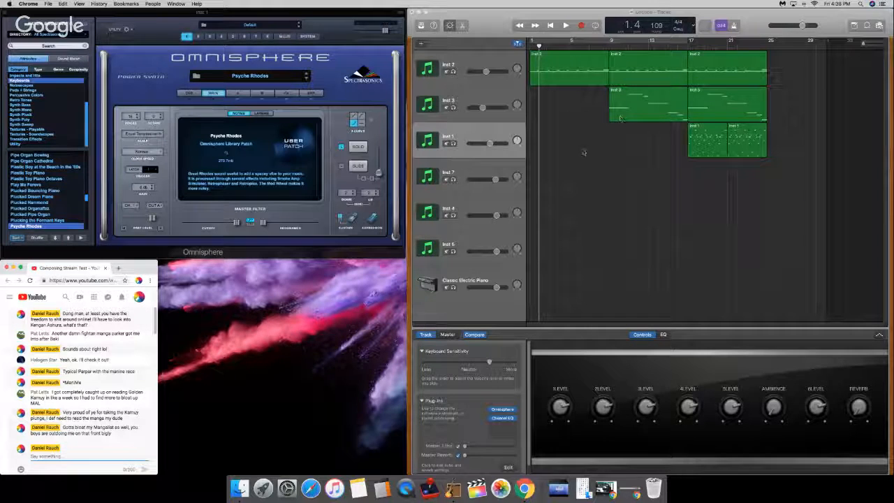
Step: Look through the YouTube stream page, from the video and live chat down to the recommended videos
{"action": "left_click", "coordinate": [240, 200]}
{"action": "left_click", "coordinate": [3, 355]}
{"action": "scroll", "coordinate": [5, 353], "scroll_direction": "up", "scroll_amount": 5}
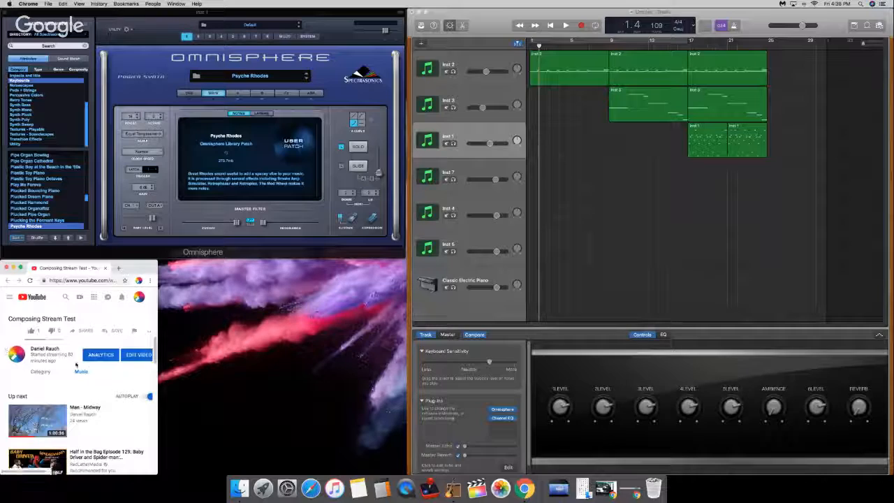
{"action": "scroll", "coordinate": [75, 365], "scroll_direction": "down", "scroll_amount": 6}
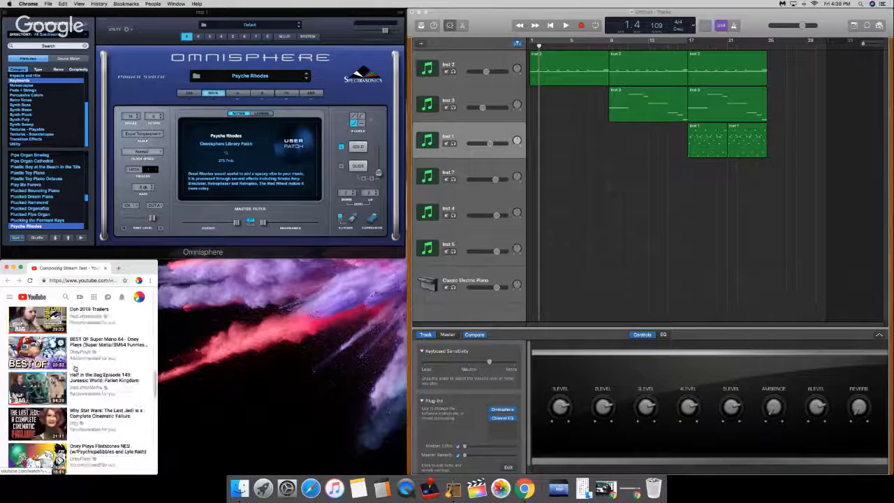
{"action": "scroll", "coordinate": [76, 367], "scroll_direction": "up", "scroll_amount": 10}
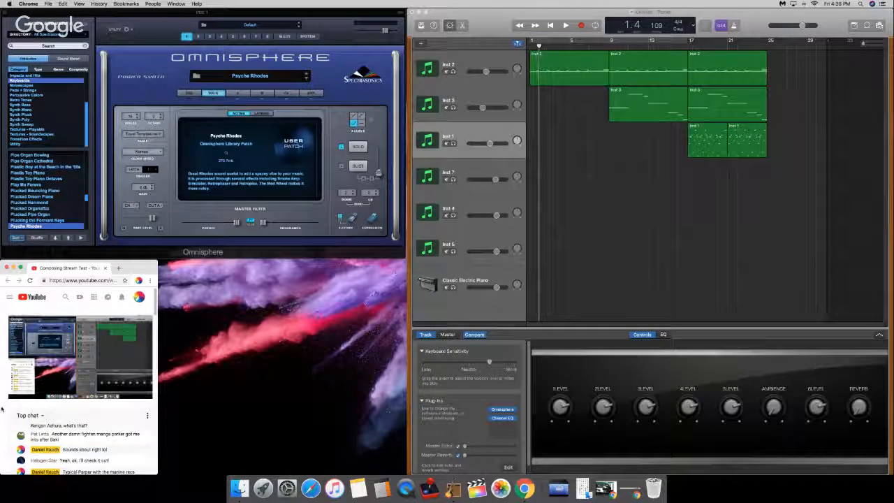
{"action": "scroll", "coordinate": [3, 409], "scroll_direction": "down", "scroll_amount": 5}
{"action": "scroll", "coordinate": [3, 403], "scroll_direction": "up", "scroll_amount": 2}
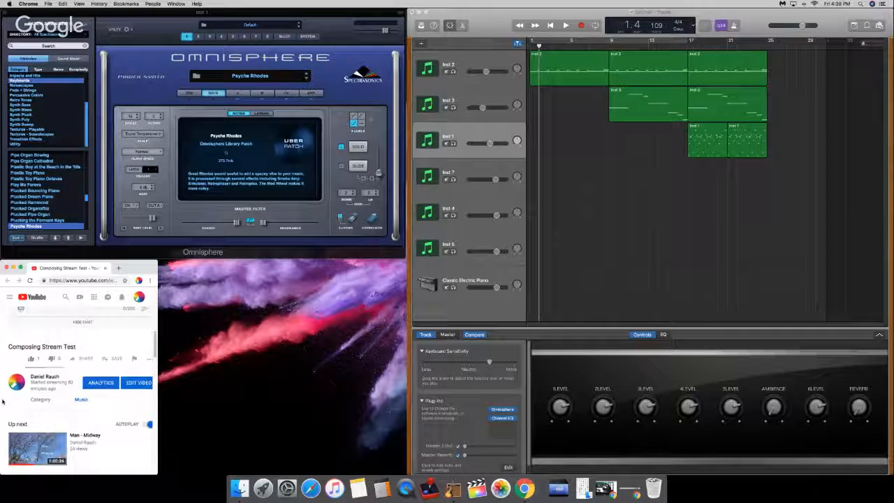
{"action": "scroll", "coordinate": [20, 392], "scroll_direction": "down", "scroll_amount": 1}
Step: Adjust the browser window's width so the full chat messages fit, keeping the latest messages and the message field in view
{"action": "left_click_drag", "start_coordinate": [158, 388], "coordinate": [130, 411]}
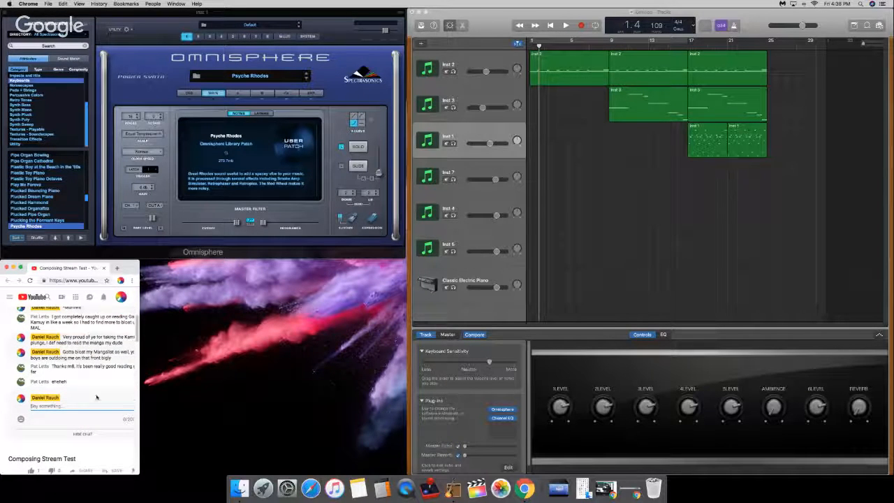
{"action": "left_click_drag", "start_coordinate": [142, 388], "coordinate": [143, 388]}
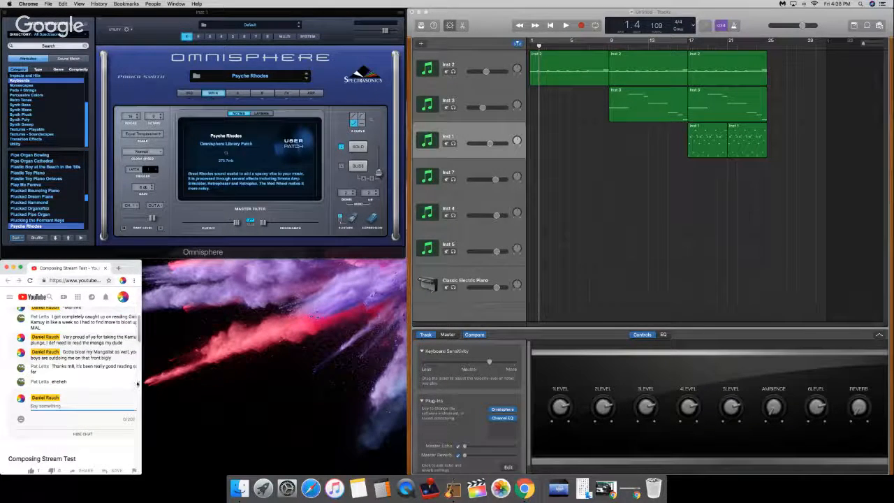
{"action": "scroll", "coordinate": [99, 381], "scroll_direction": "down", "scroll_amount": 4}
{"action": "scroll", "coordinate": [99, 381], "scroll_direction": "up", "scroll_amount": 6}
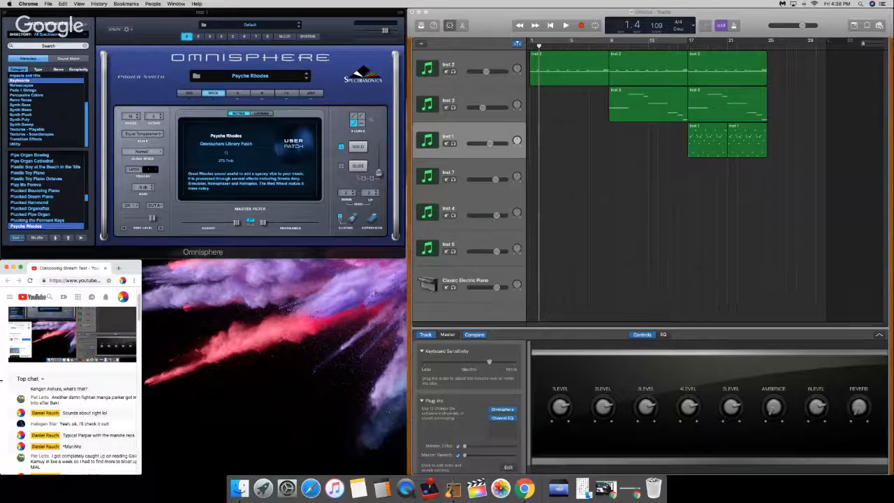
{"action": "scroll", "coordinate": [2, 380], "scroll_direction": "down", "scroll_amount": 3}
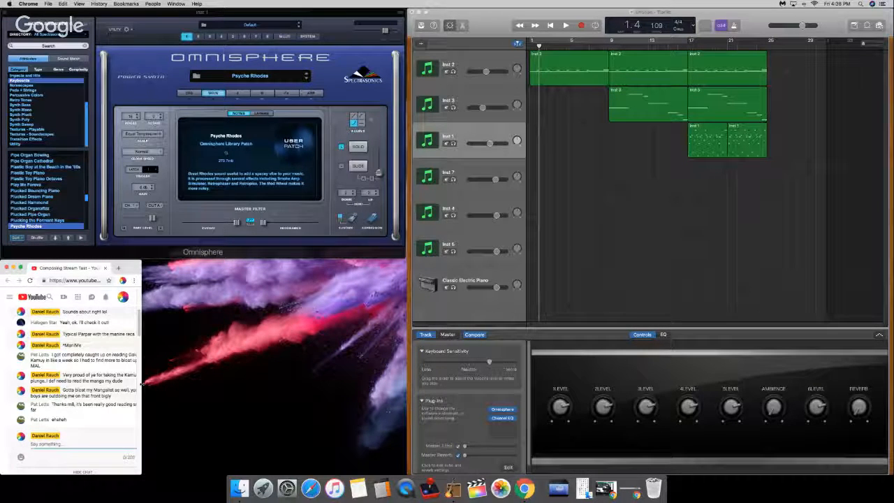
{"action": "left_click_drag", "start_coordinate": [141, 383], "coordinate": [159, 390]}
Step: Return to GarageBand, play test notes on Inst 1, and start the song from bar 1 with the system volume raised
{"action": "left_click", "coordinate": [611, 275]}
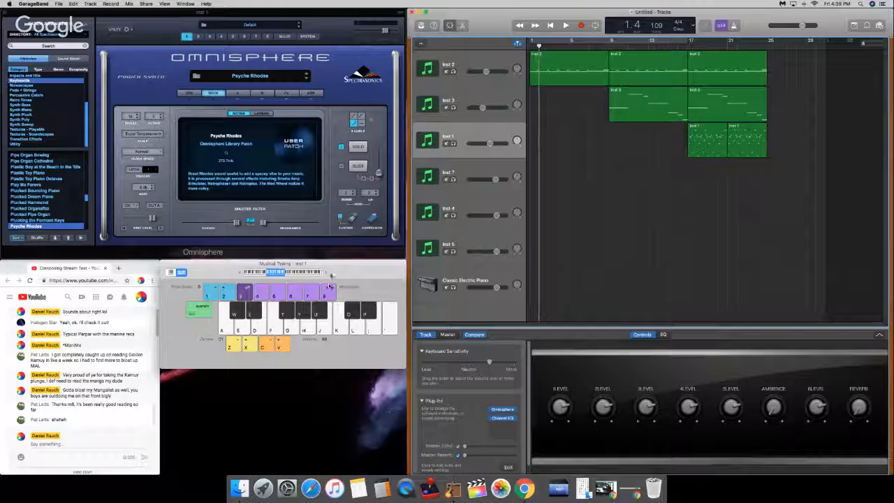
{"action": "key", "text": "a"}
{"action": "key", "text": "g"}
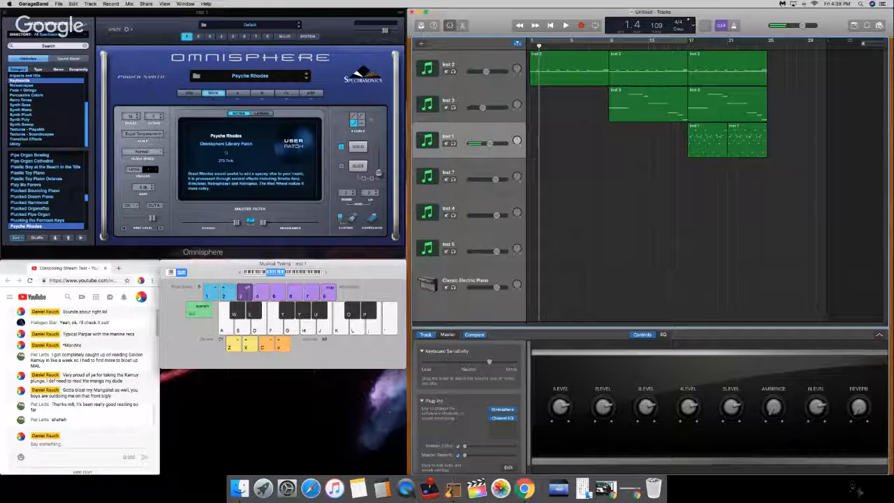
{"action": "key", "text": "Return"}
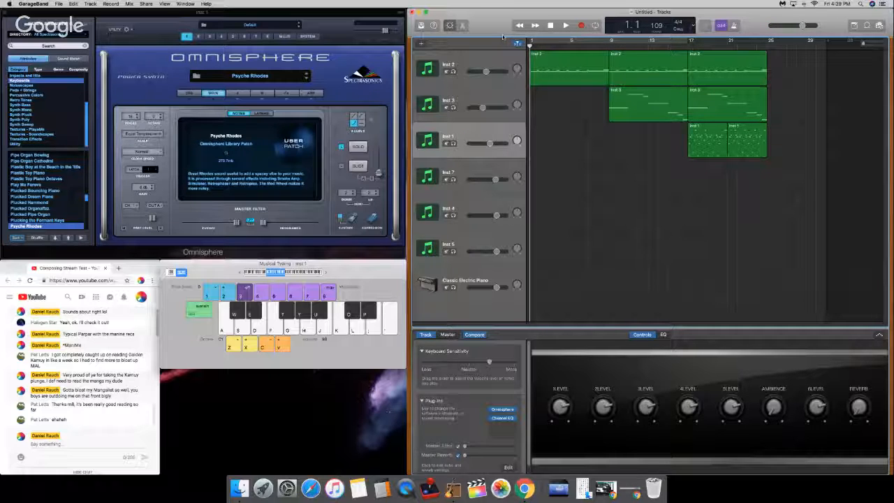
{"action": "key", "text": "space"}
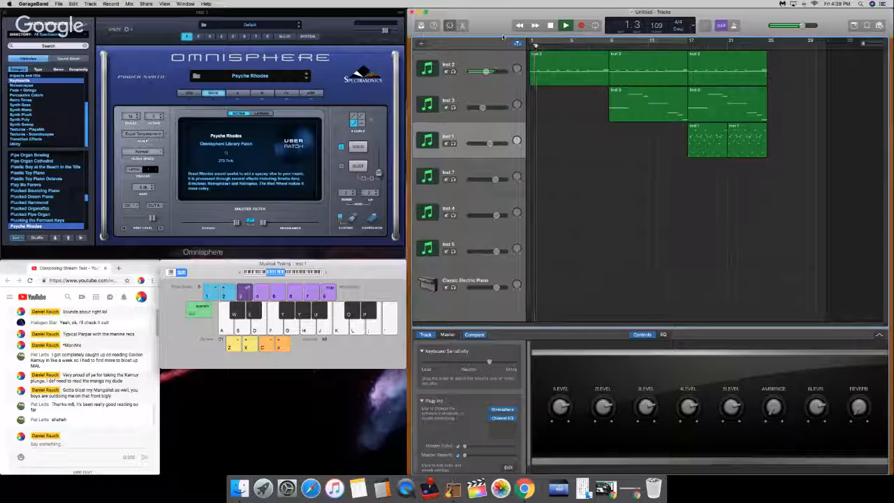
{"action": "key", "text": "XF86AudioRaiseVolume"}
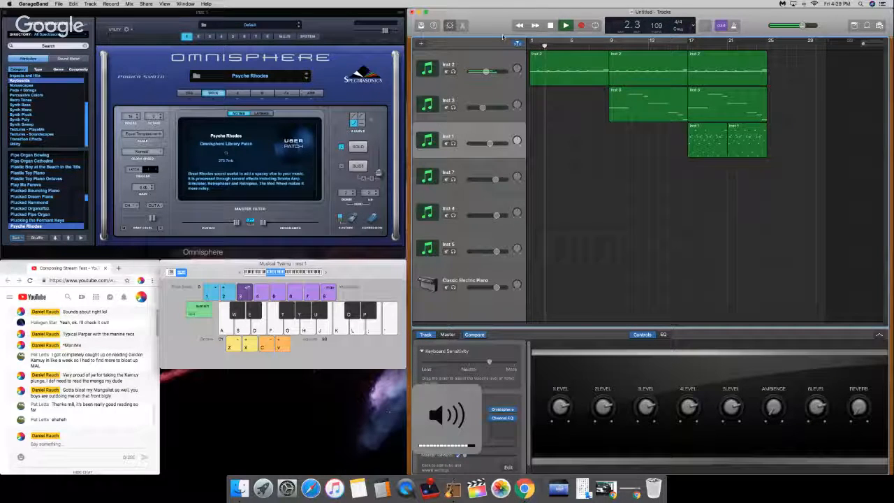
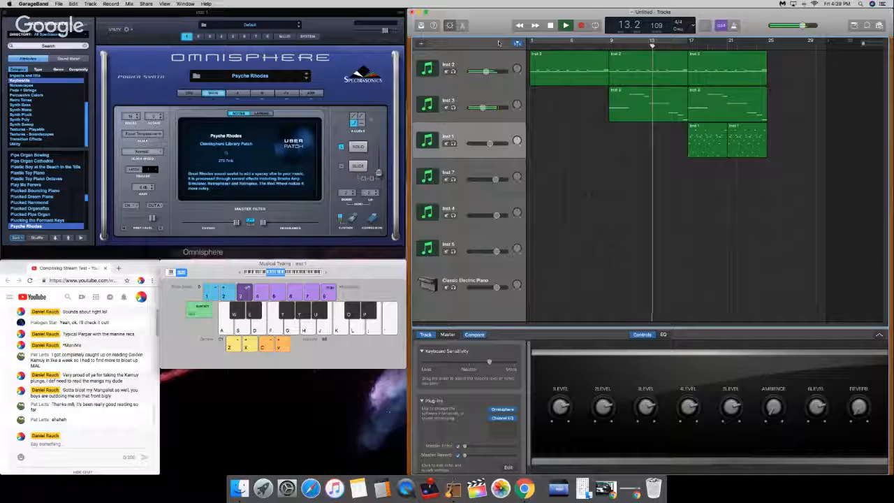
Step: Split the first Inst 3 region at bar 13 and move the following Inst 3 and Inst 1 regions to bar 21
{"action": "left_click_drag", "start_coordinate": [654, 45], "coordinate": [648, 45]}
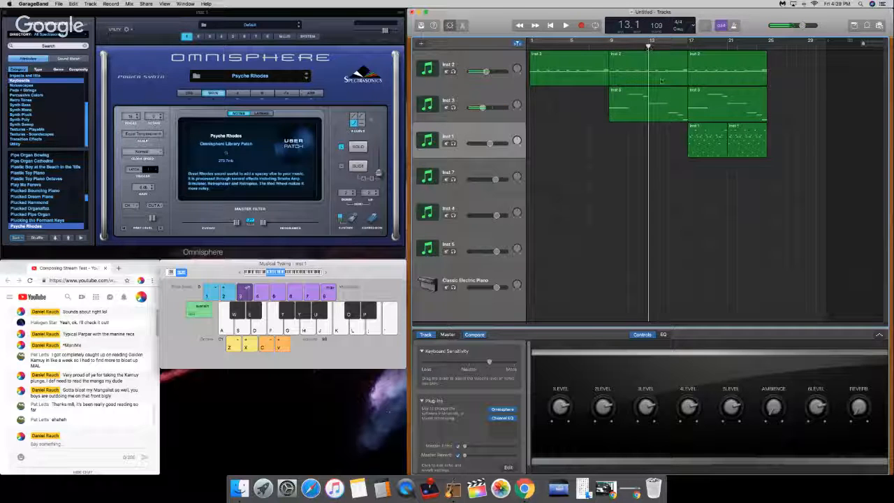
{"action": "left_click", "coordinate": [662, 101]}
{"action": "key", "text": "super+t"}
{"action": "left_click_drag", "start_coordinate": [790, 143], "coordinate": [638, 103]}
Step: Extend the first Inst 3 phrase to bar 21 with a pasted half joined on, and paste the joined region at bar 21
{"action": "key", "text": "super+v"}
{"action": "key", "text": "super+j"}
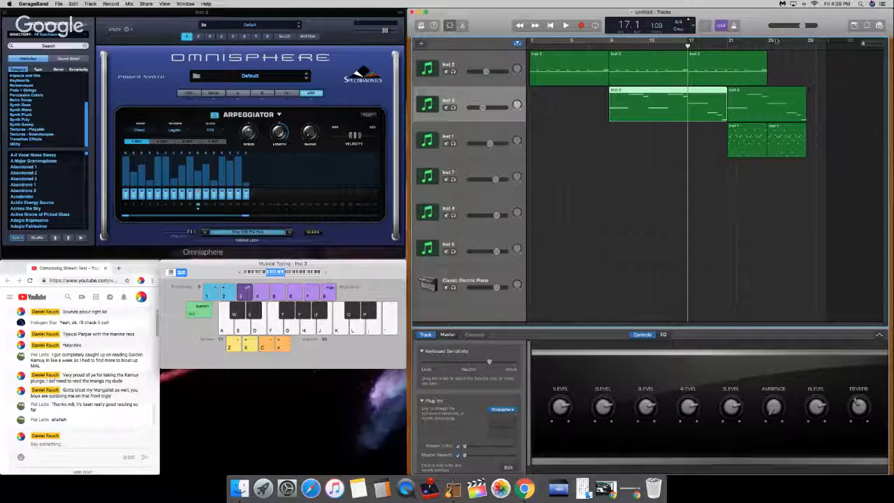
{"action": "left_click", "coordinate": [729, 45]}
{"action": "key", "text": "super+v"}
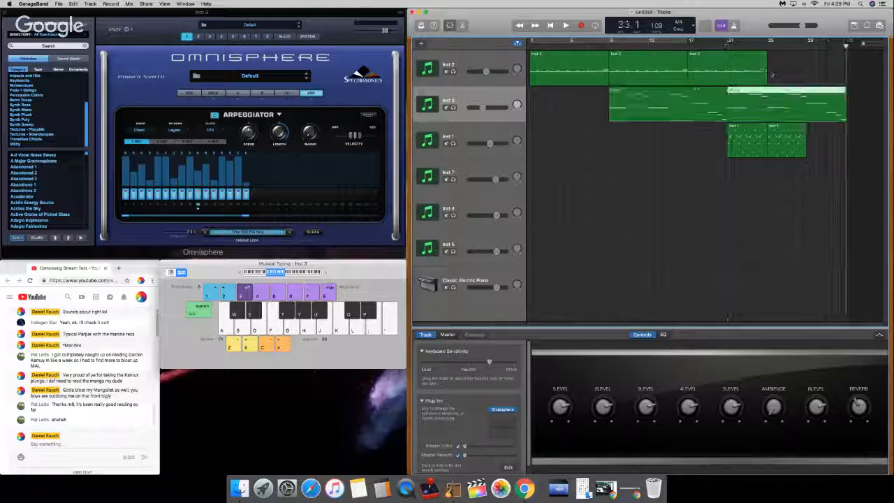
Step: Copy the last Inst 2 region and paste it at bar 25
{"action": "left_click", "coordinate": [758, 69]}
{"action": "left_click", "coordinate": [767, 46]}
{"action": "key", "text": "super+c"}
{"action": "key", "text": "super+v"}
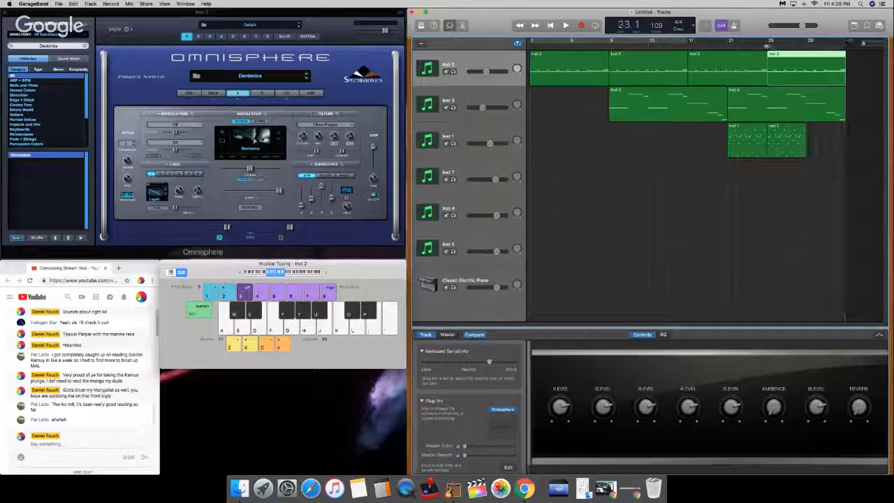
Step: Copy both Inst 1 regions starting at bar 21 and paste them at bar 29
{"action": "left_click_drag", "start_coordinate": [739, 47], "coordinate": [729, 48]}
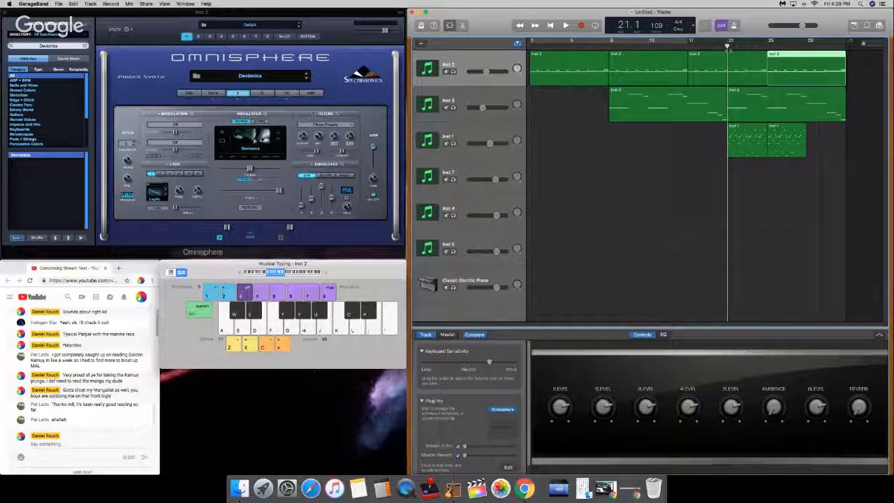
{"action": "left_click", "coordinate": [768, 148]}
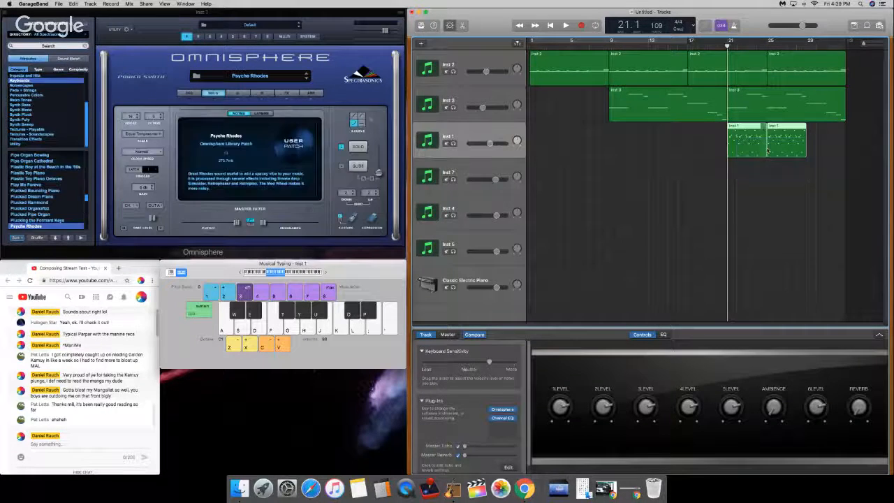
{"action": "left_click", "coordinate": [810, 46]}
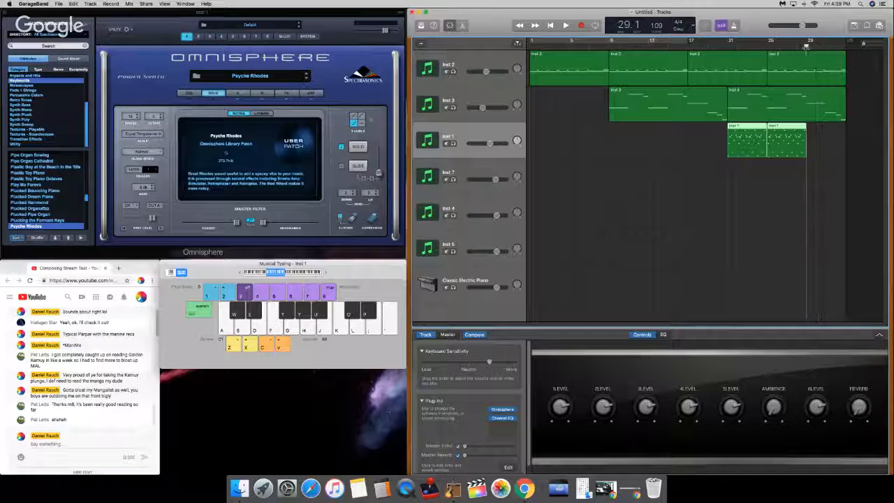
{"action": "key", "text": "super+c"}
{"action": "key", "text": "super+v"}
Step: Solo Inst 1, play it from bar 21, and show the Psyche Rhodes arpeggiator settings
{"action": "left_click_drag", "start_coordinate": [799, 46], "coordinate": [719, 47]}
{"action": "left_click", "coordinate": [452, 144]}
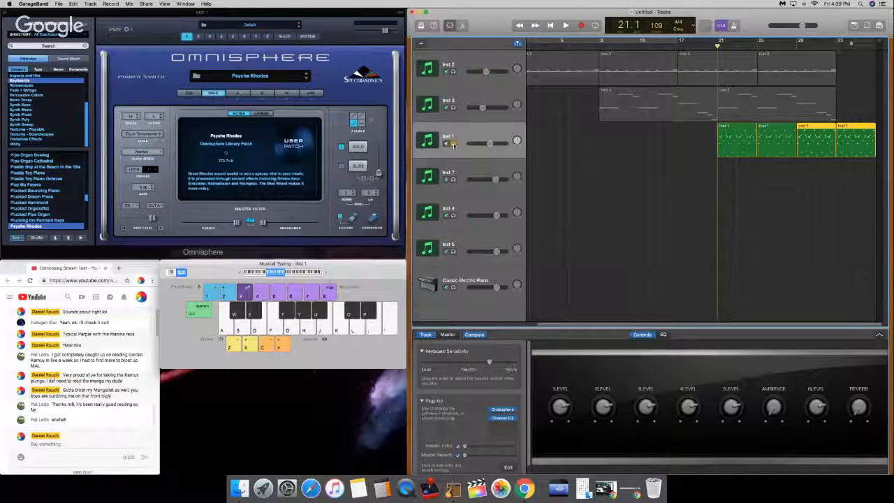
{"action": "key", "text": "space"}
{"action": "key", "text": "XF86AudioRaiseVolume"}
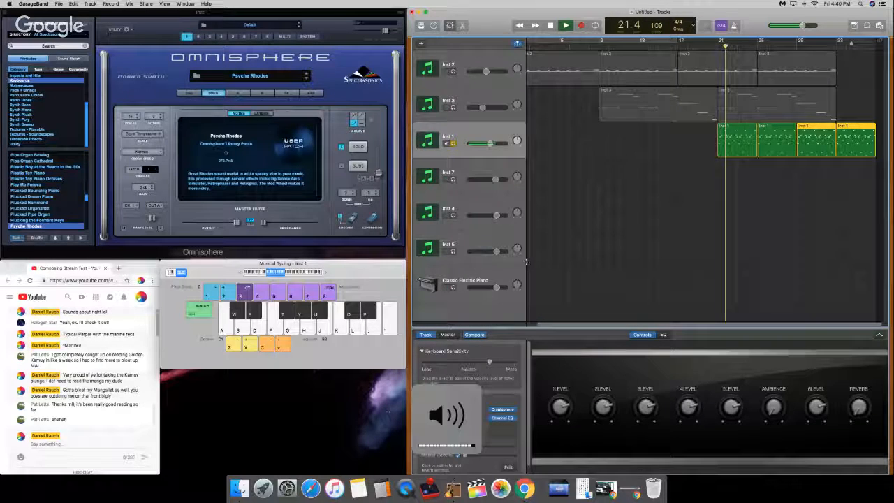
{"action": "left_click", "coordinate": [311, 93]}
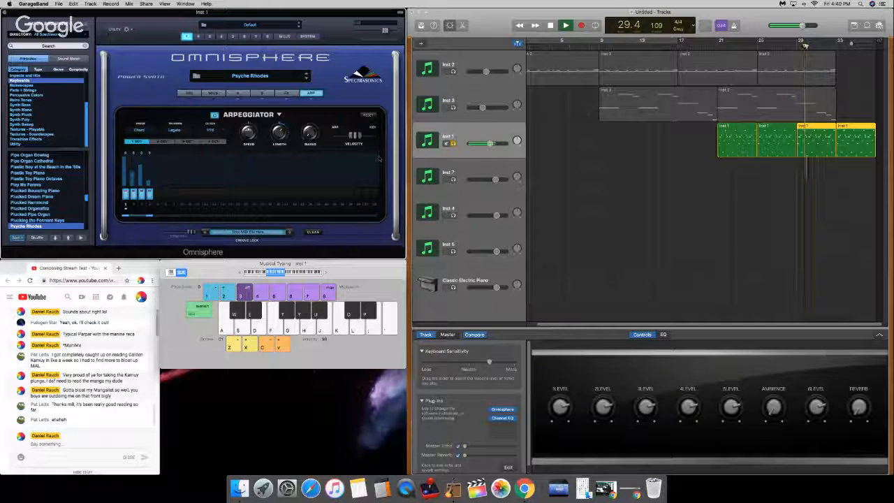
{"action": "mouse_move", "coordinate": [720, 47]}
{"action": "left_mouse_down"}
{"action": "mouse_move", "coordinate": [708, 47]}
{"action": "mouse_move", "coordinate": [717, 47]}
{"action": "left_mouse_up"}
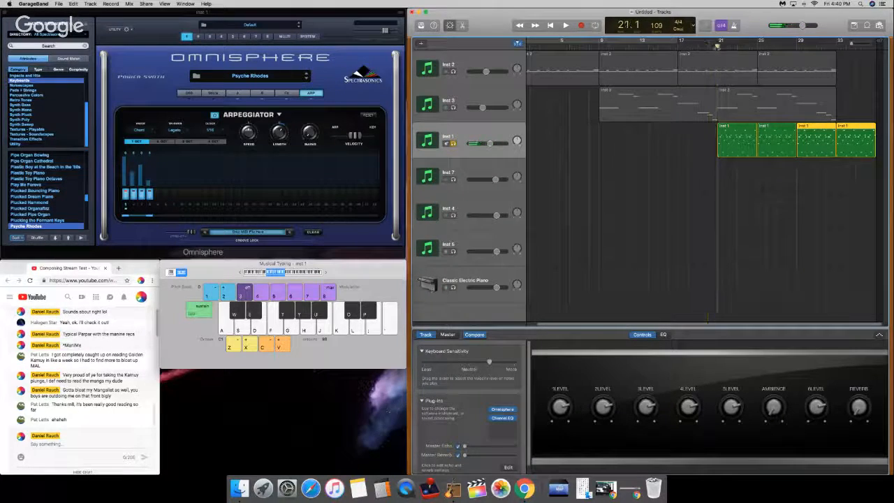
Step: Audition notes on the Psyche Rhodes patch, raising the Musical Typing octave by two
{"action": "key", "text": "s"}
{"action": "key", "text": "d"}
{"action": "key", "text": "x"}
{"action": "key", "text": "x"}
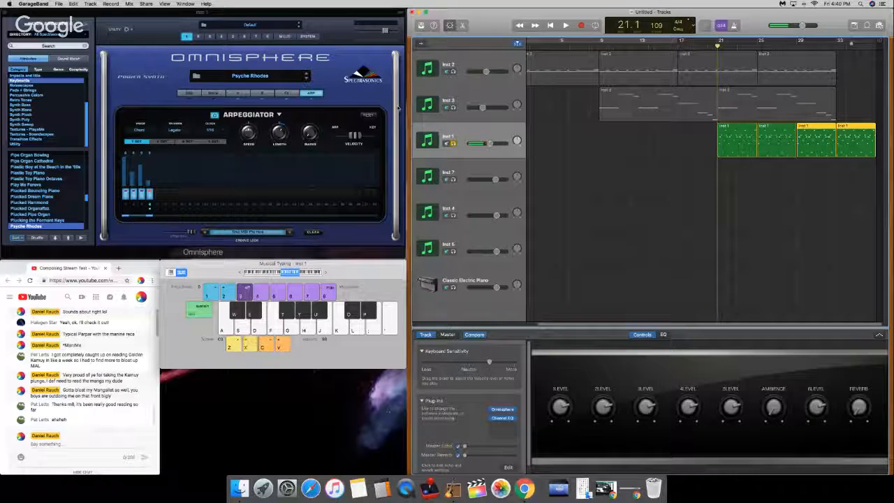
{"action": "key", "text": "d"}
{"action": "key", "text": "a"}
Step: Play the soloed Inst 1 part from bar 21 with extra notes on top while viewing the patch's common effects
{"action": "key", "text": "space"}
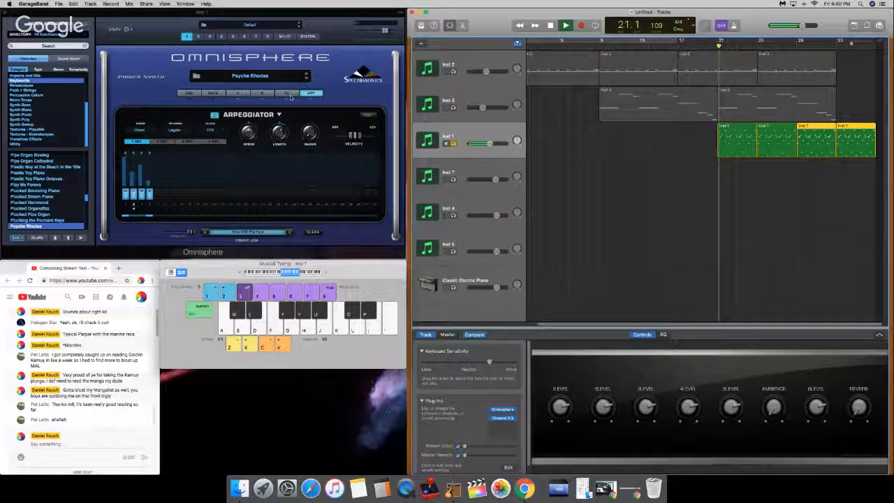
{"action": "left_click", "coordinate": [288, 94]}
{"action": "key", "text": "a"}
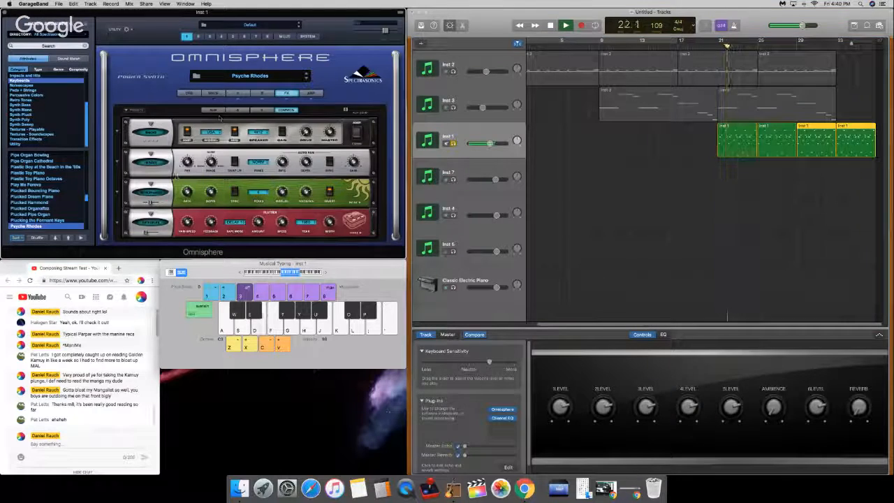
{"action": "key", "text": "a"}
{"action": "key", "text": "d"}
{"action": "key", "text": "a"}
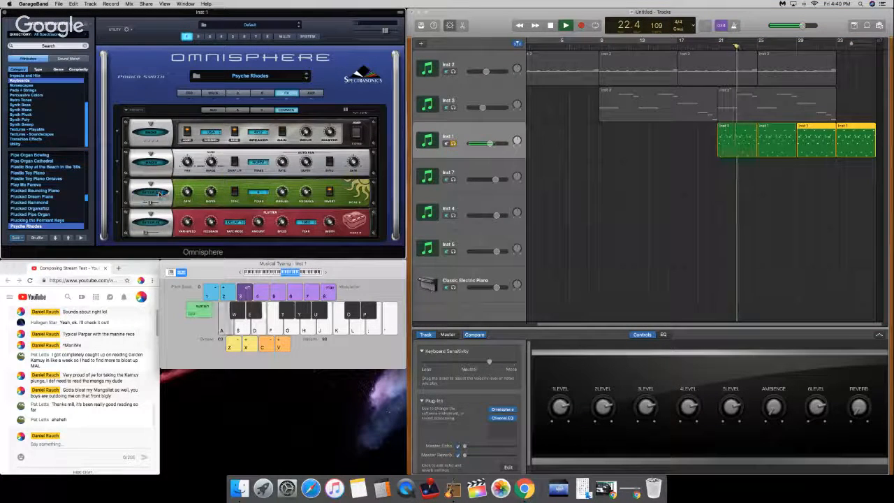
{"action": "key", "text": "space"}
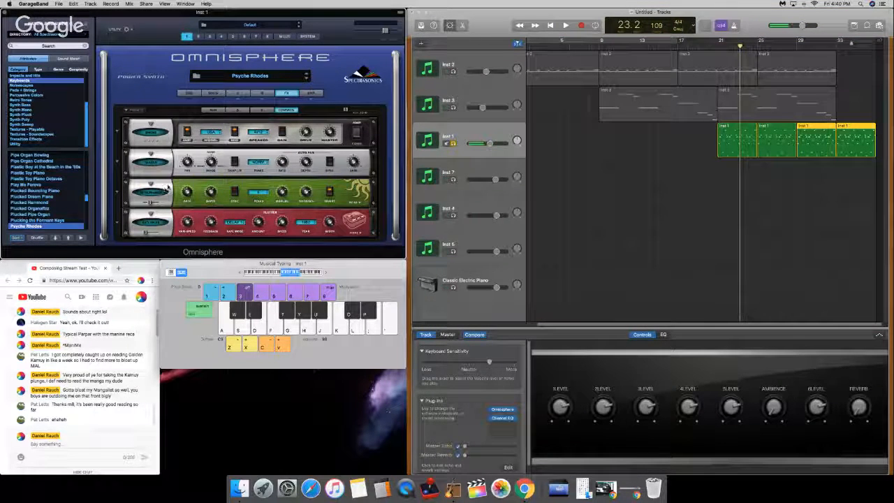
Step: Try Analog Vibrato in place of the Retro-Phaser in the third effect slot and play it from bar 21
{"action": "left_click", "coordinate": [718, 45]}
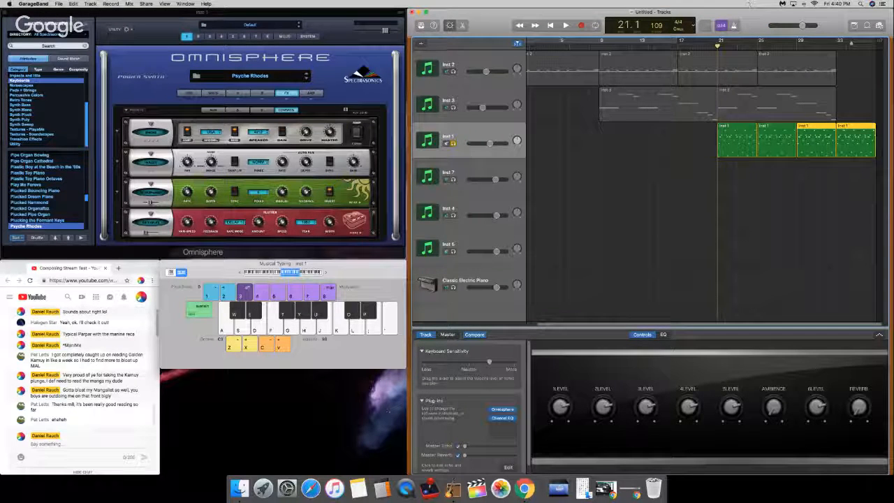
{"action": "left_click", "coordinate": [151, 184]}
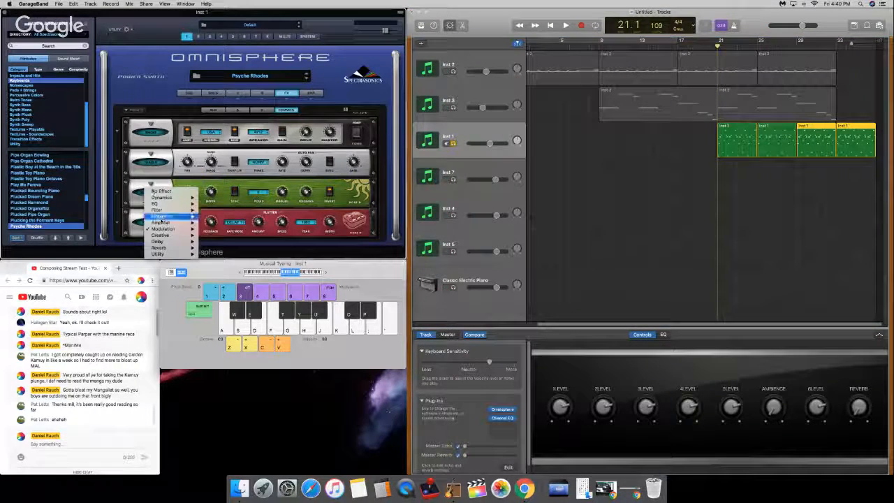
{"action": "mouse_move", "coordinate": [164, 230]}
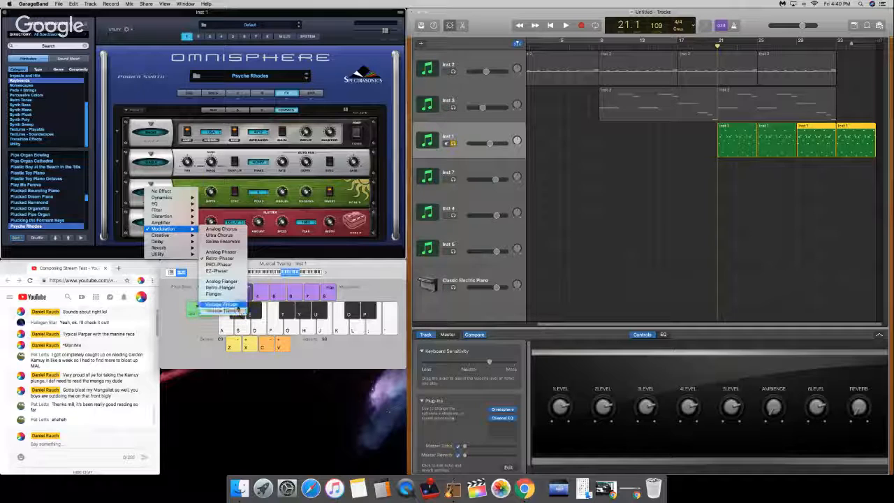
{"action": "left_click", "coordinate": [222, 305]}
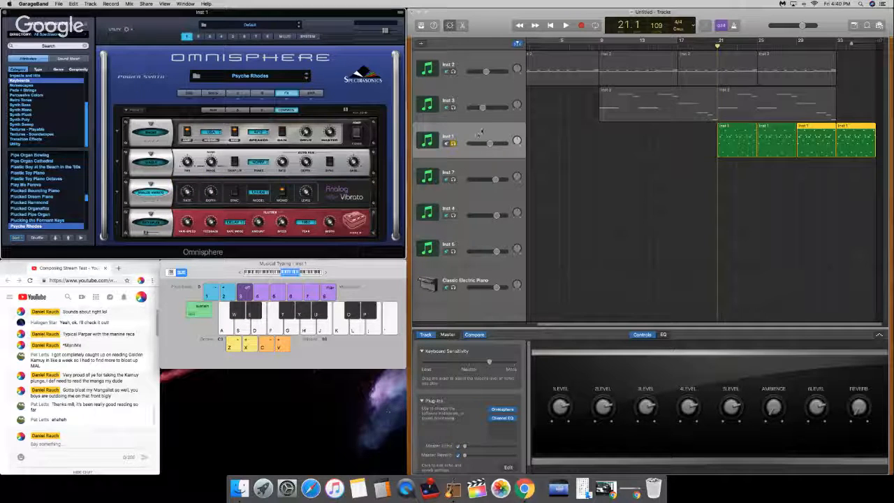
{"action": "key", "text": "XF86AudioRaiseVolume"}
{"action": "key", "text": "space"}
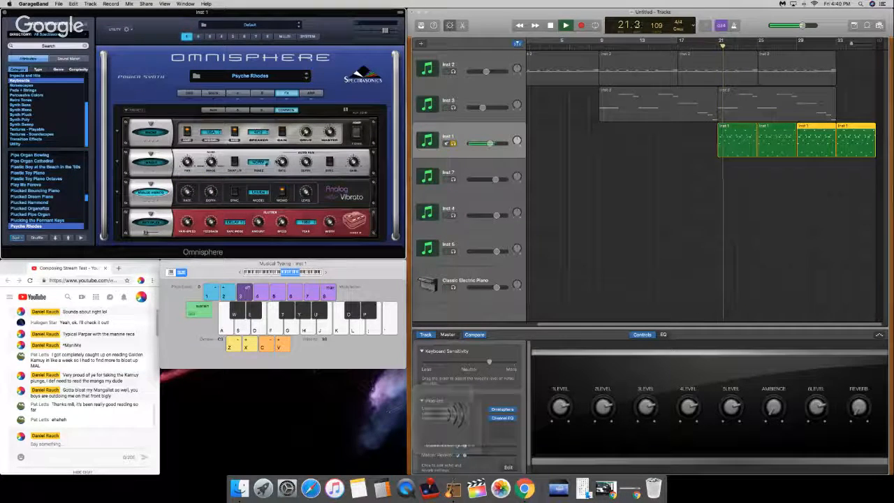
{"action": "key", "text": "space"}
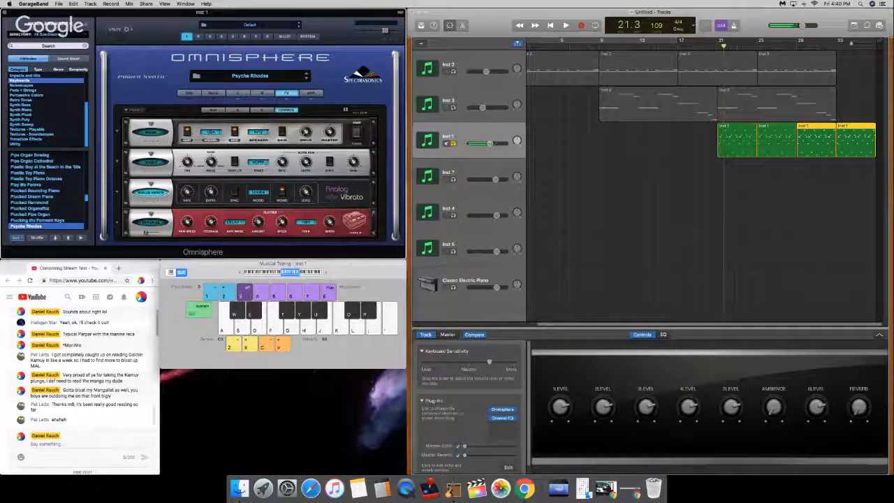
Step: Load Analog Phaser in the third effect slot and turn on its sync
{"action": "left_click", "coordinate": [158, 188]}
{"action": "mouse_move", "coordinate": [175, 229]}
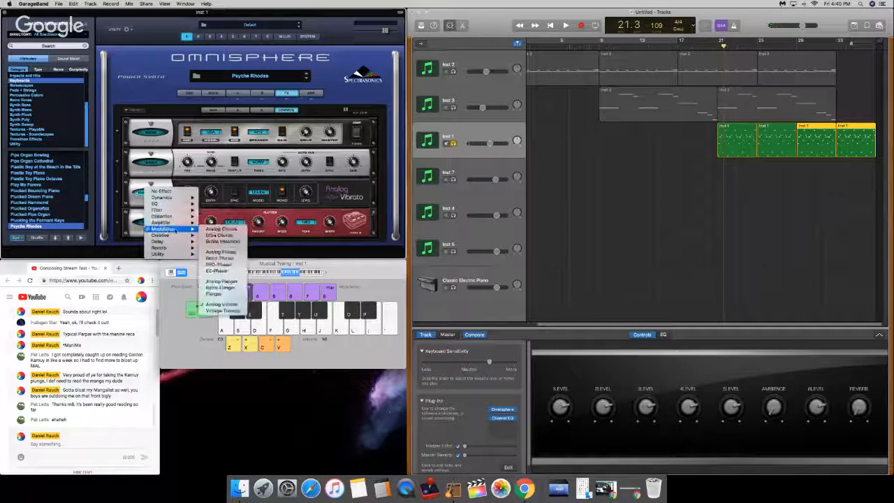
{"action": "left_click", "coordinate": [220, 252]}
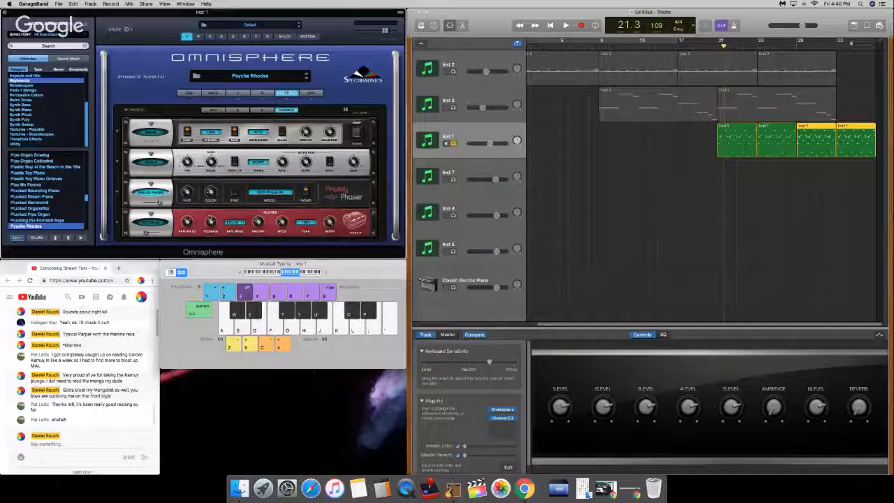
{"action": "left_click_drag", "start_coordinate": [730, 42], "coordinate": [719, 41]}
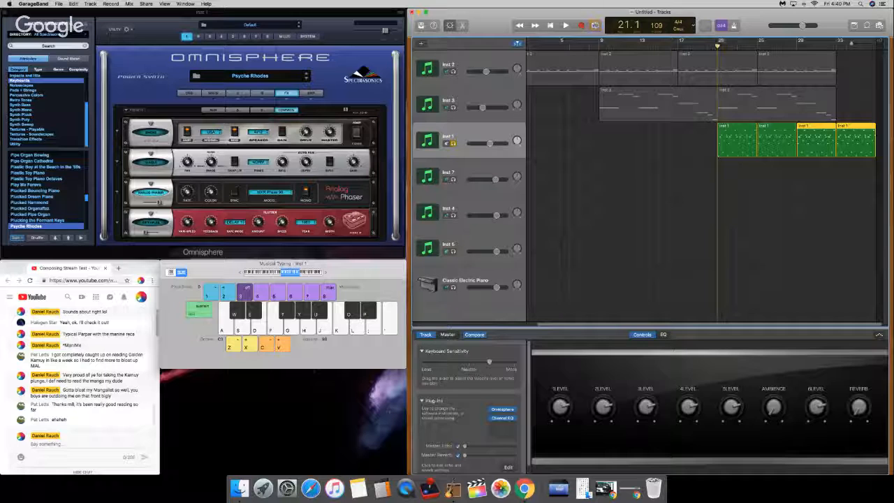
{"action": "left_click", "coordinate": [230, 194]}
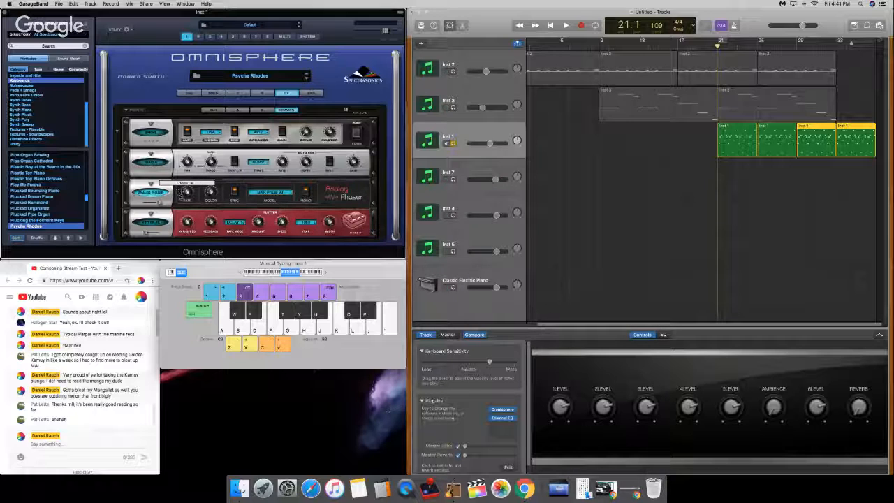
Step: Play the soloed Inst 1 part from bar 21 and open its first region in the piano roll
{"action": "key", "text": "space"}
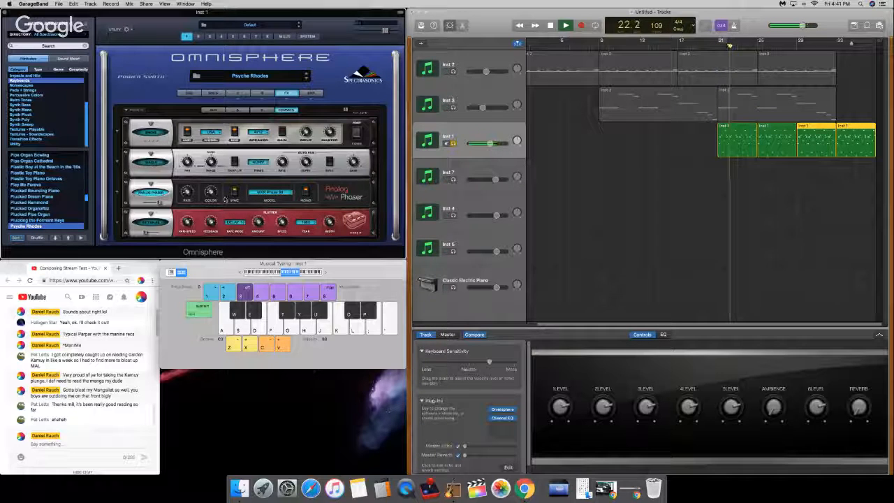
{"action": "left_click", "coordinate": [785, 180]}
{"action": "key", "text": "space"}
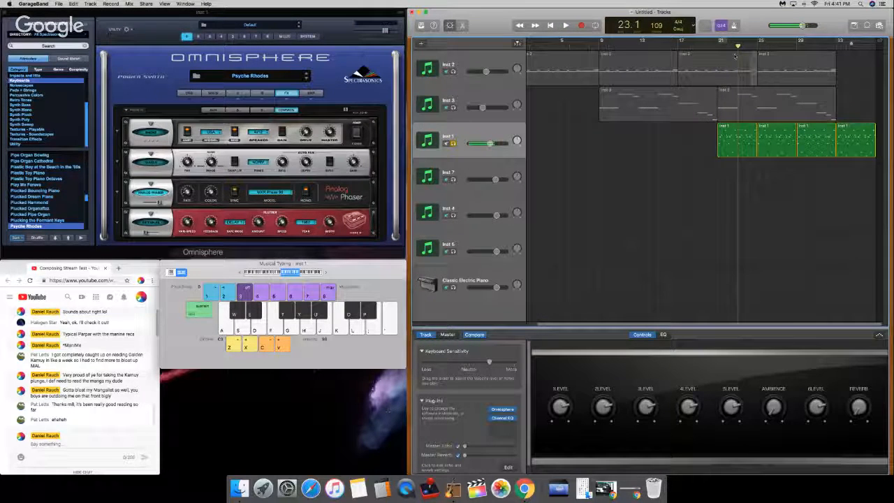
{"action": "double_click", "coordinate": [735, 151]}
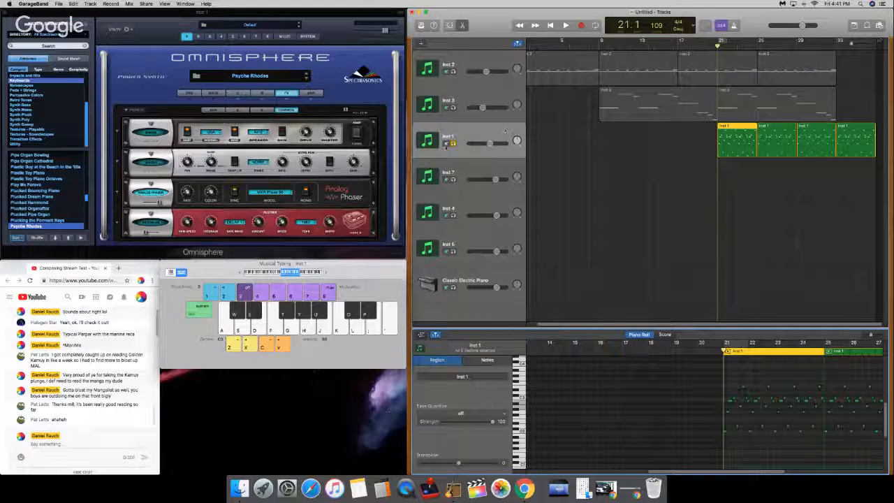
Step: Unsolo Inst 1 and play the full arrangement from bar 9
{"action": "left_click", "coordinate": [453, 143]}
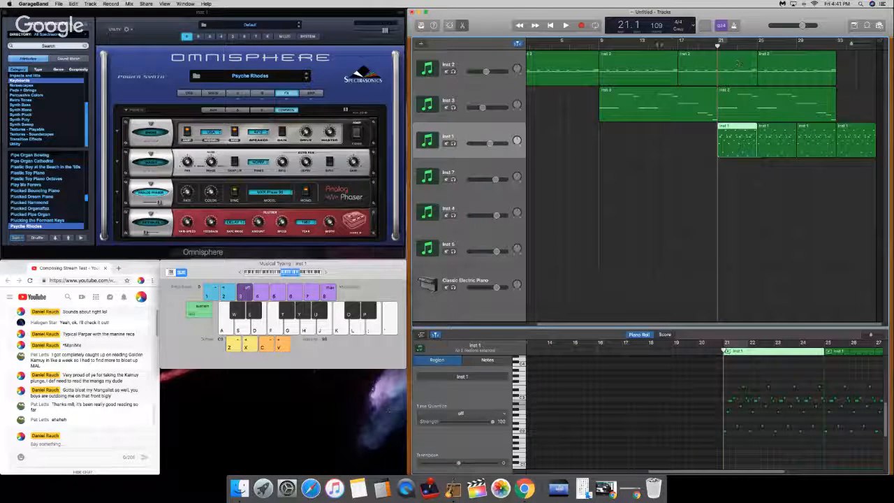
{"action": "left_click_drag", "start_coordinate": [659, 44], "coordinate": [599, 47]}
{"action": "key", "text": "space"}
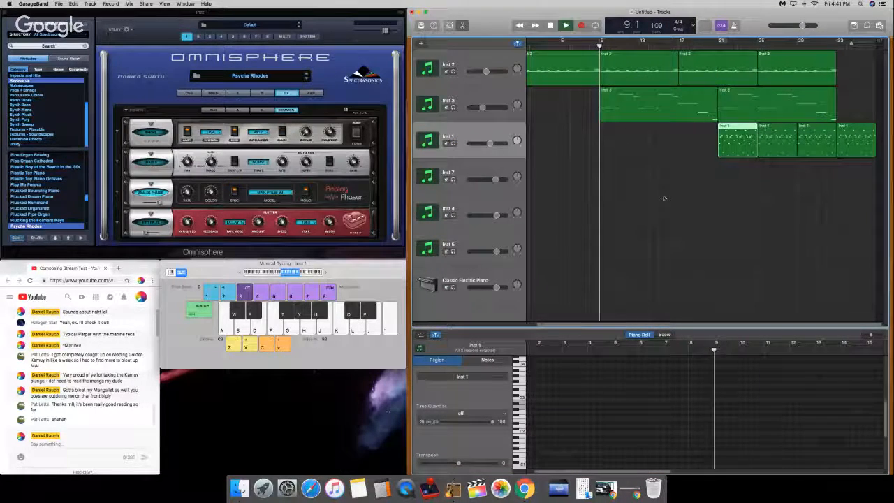
{"action": "key", "text": "XF86AudioRaiseVolume"}
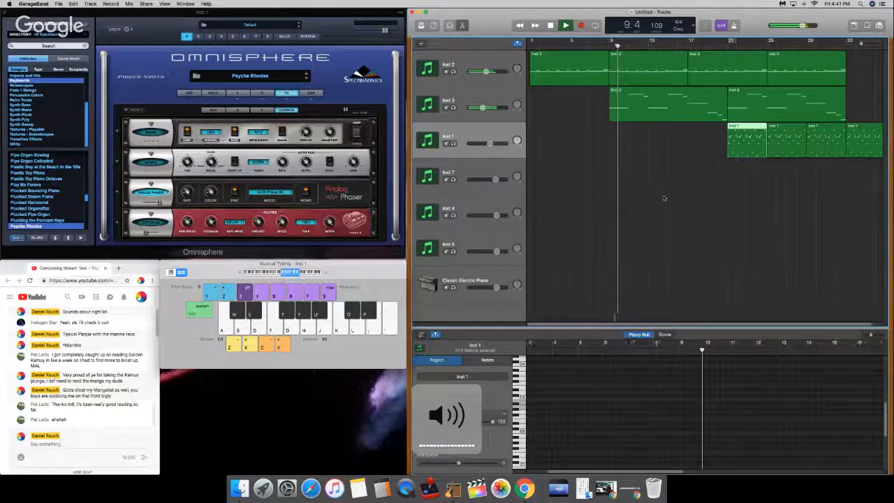
{"action": "key", "text": "space"}
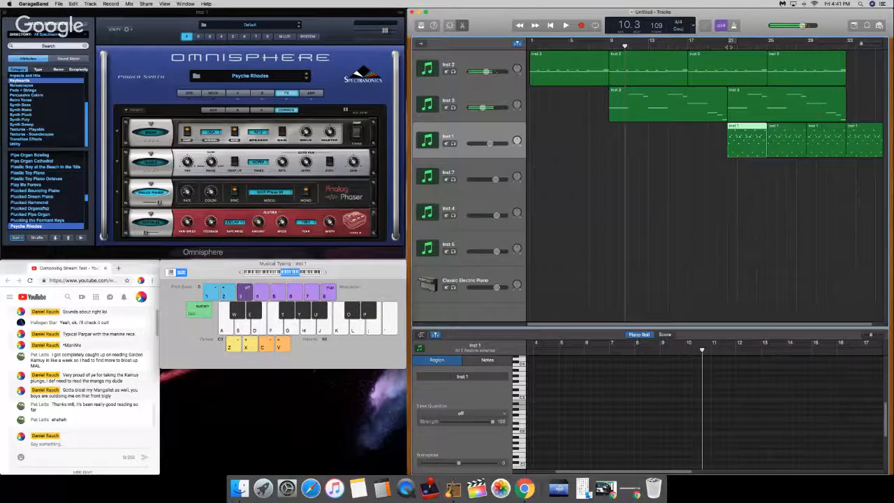
Step: Play the arrangement from bar 21, toggling the Inst 1 solo on and off to compare
{"action": "left_click", "coordinate": [728, 44]}
{"action": "key", "text": "space"}
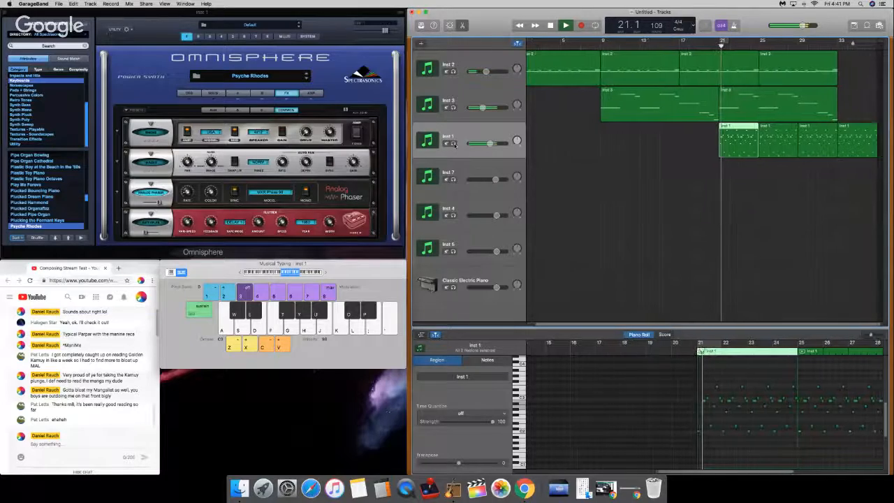
{"action": "left_click", "coordinate": [453, 143]}
{"action": "left_click", "coordinate": [453, 143]}
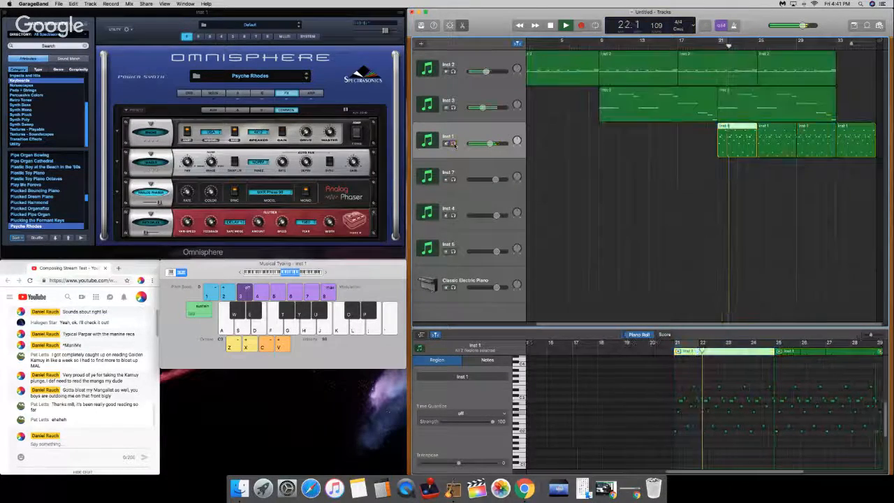
Step: Solo Inst 1, set the cycle range over its four regions from bar 21, and play the looped part
{"action": "key", "text": "space"}
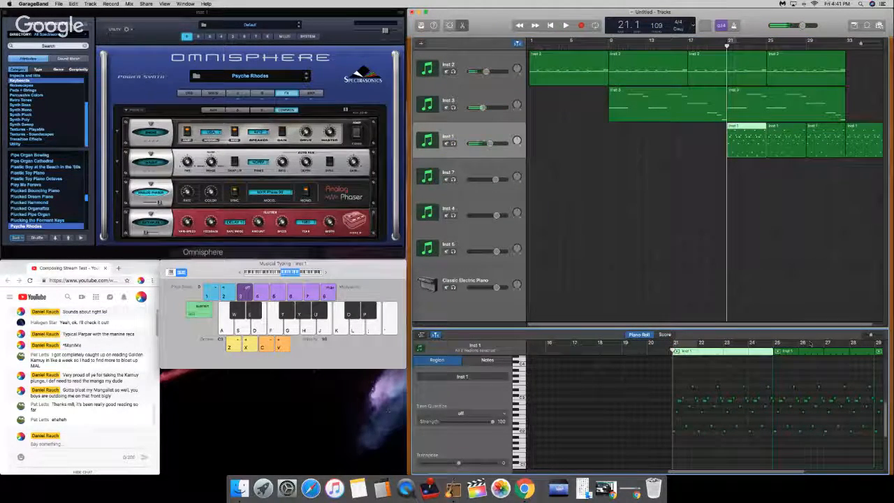
{"action": "left_click_drag", "start_coordinate": [871, 336], "coordinate": [878, 337]}
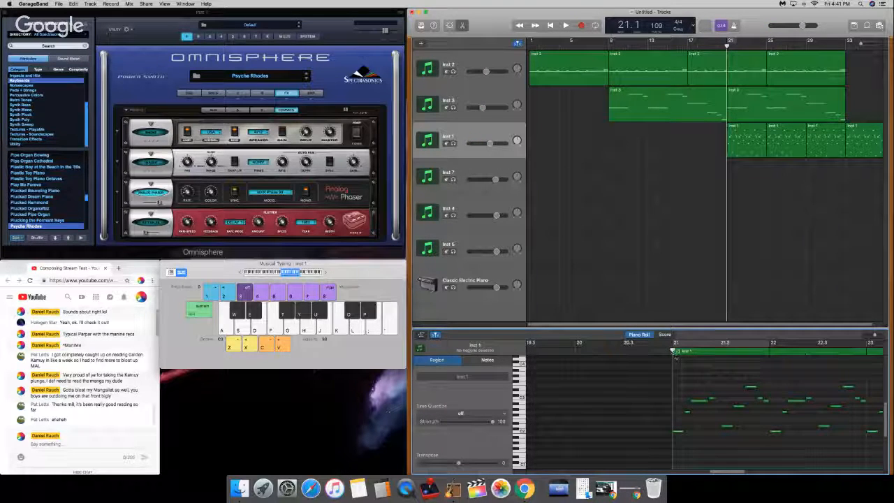
{"action": "key", "text": "space"}
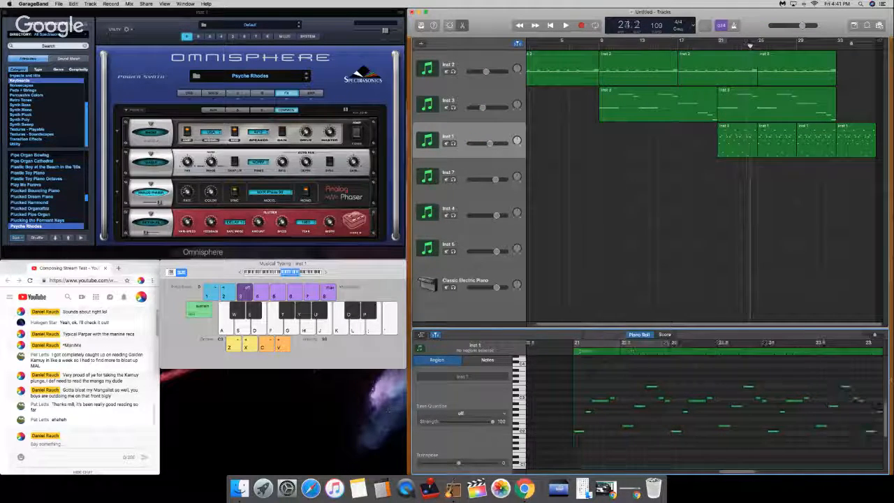
{"action": "left_click_drag", "start_coordinate": [891, 380], "coordinate": [587, 391]}
{"action": "left_click", "coordinate": [453, 143]}
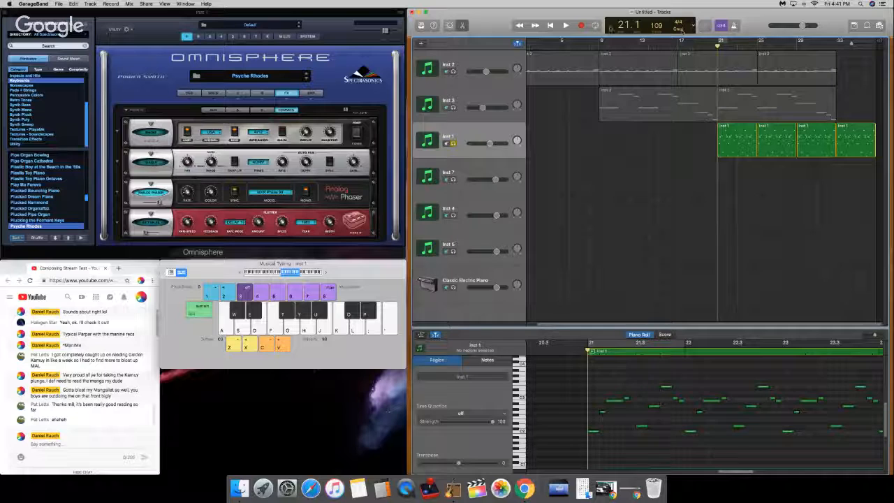
{"action": "left_click_drag", "start_coordinate": [726, 44], "coordinate": [878, 44]}
{"action": "key", "text": "space"}
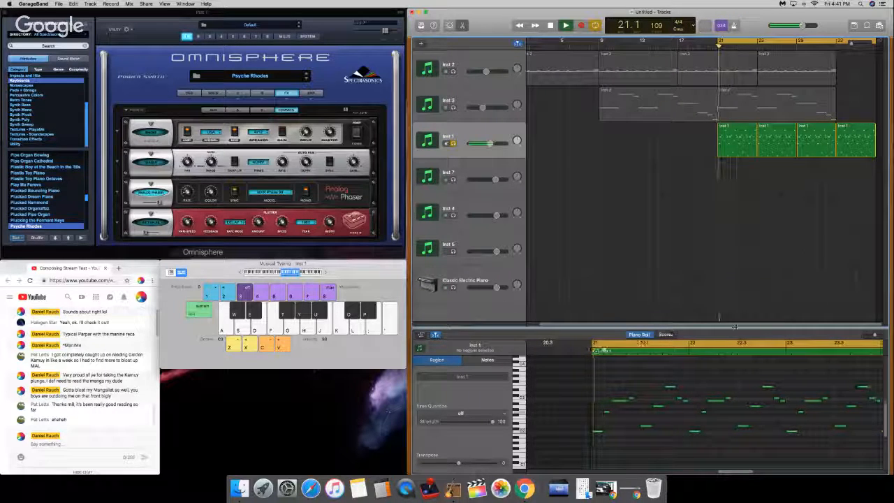
{"action": "key", "text": "space"}
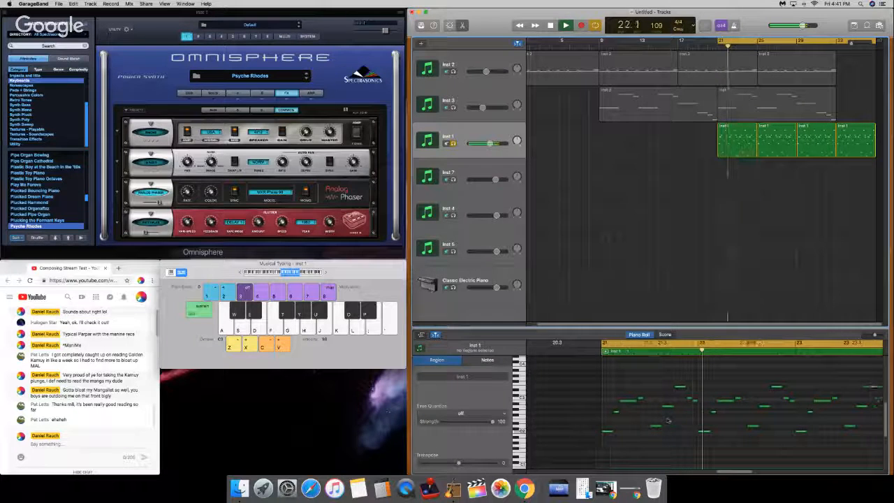
Step: Raise the short note just after bar 21's second beat by seven semitones in the first Inst 1 region and play it
{"action": "left_click", "coordinate": [600, 351]}
{"action": "key", "text": "space"}
{"action": "key", "text": "space"}
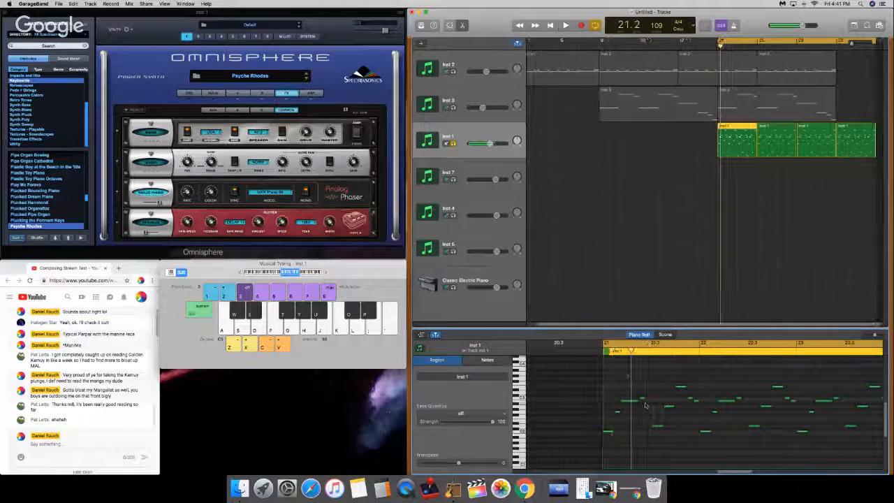
{"action": "left_click_drag", "start_coordinate": [640, 397], "coordinate": [642, 379]}
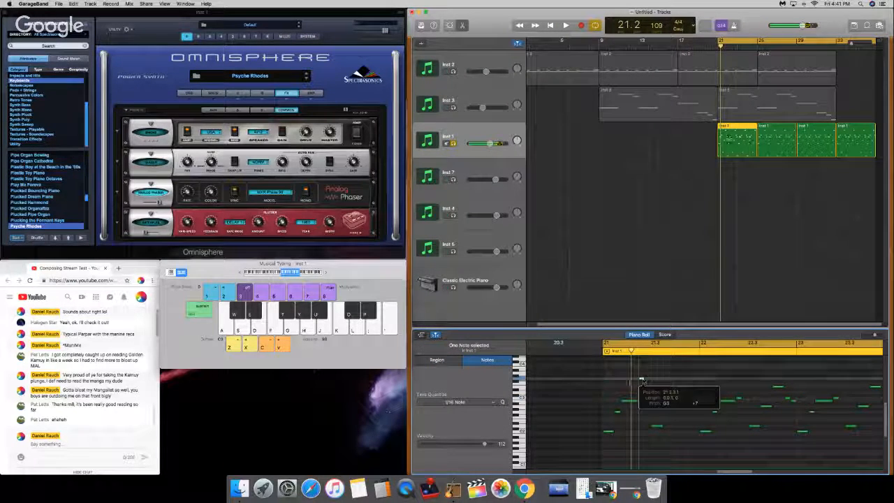
{"action": "left_click", "coordinate": [601, 352]}
{"action": "key", "text": "space"}
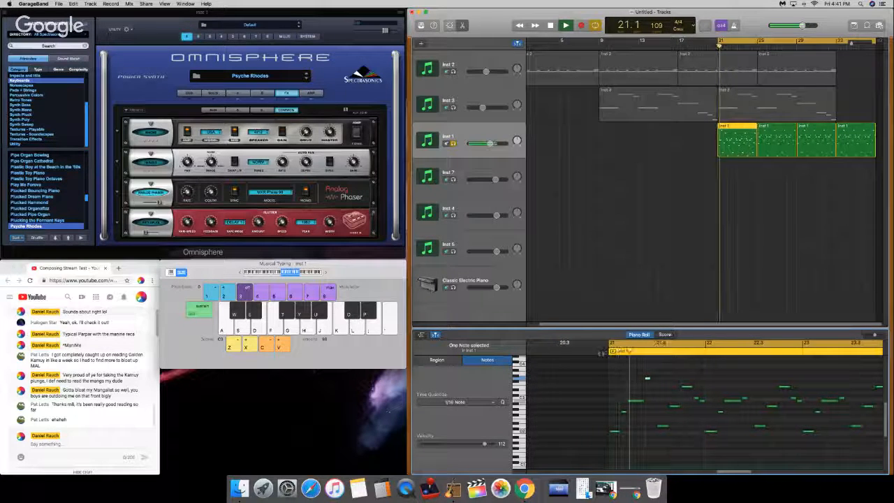
Step: Stop playback and delete all bar 21 notes from the first Inst 1 region, including the short one leading into bar 22
{"action": "left_click", "coordinate": [665, 419]}
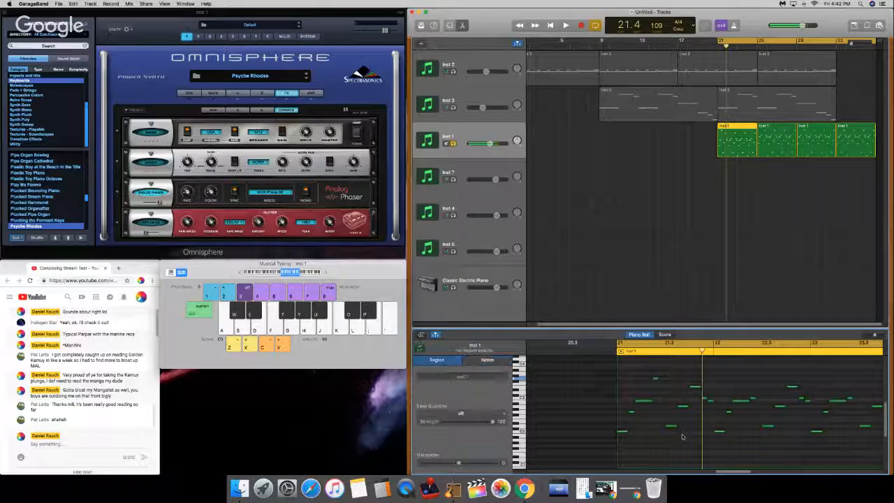
{"action": "key", "text": "space"}
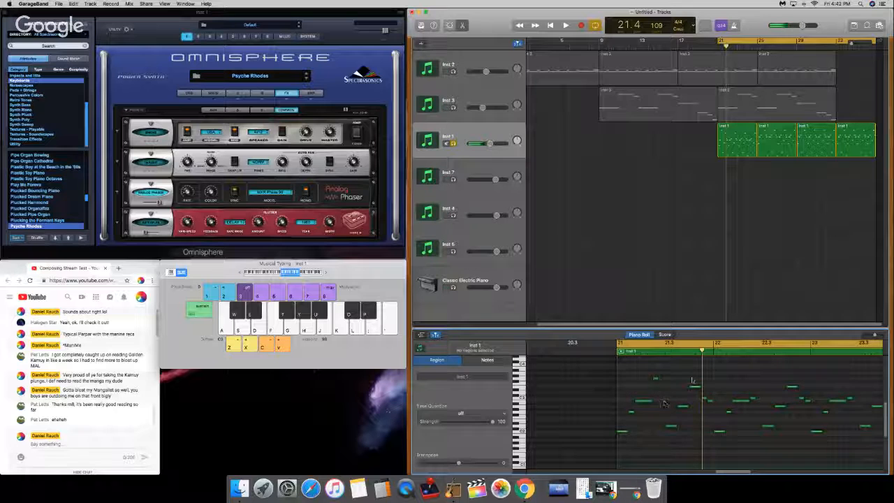
{"action": "left_click_drag", "start_coordinate": [710, 375], "coordinate": [594, 451]}
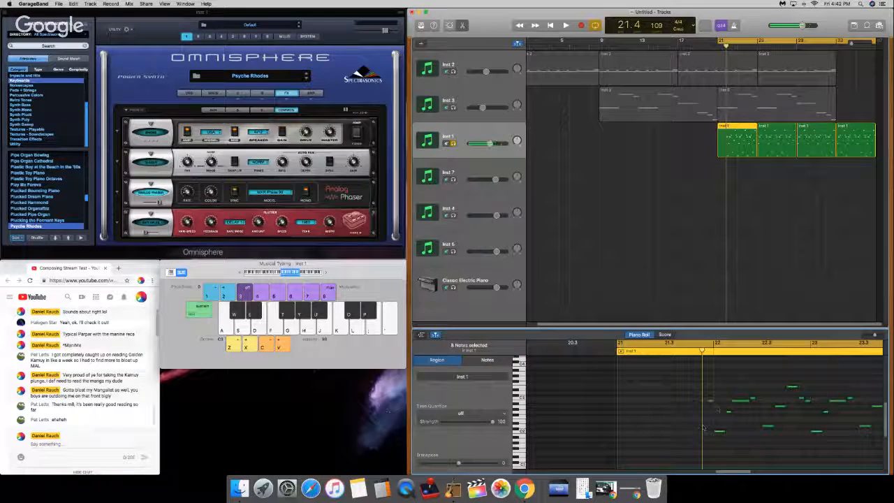
{"action": "left_click", "coordinate": [710, 404]}
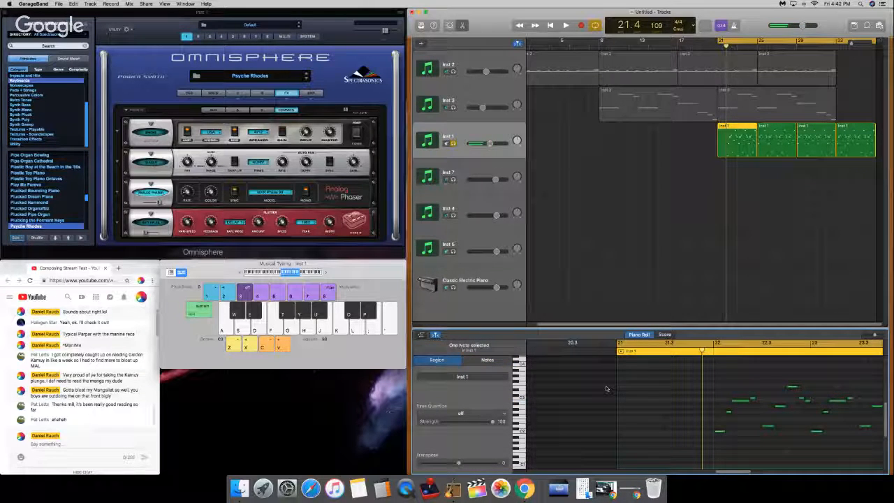
Step: Rehearse alternating D-G-B and E-A-D chords on Inst 1 with the musical typing keyboard
{"action": "key", "text": "g"}
{"action": "key", "text": "j"}
{"action": "key", "text": "d"}
{"action": "key", "text": "h"}
{"action": "key", "text": "l"}
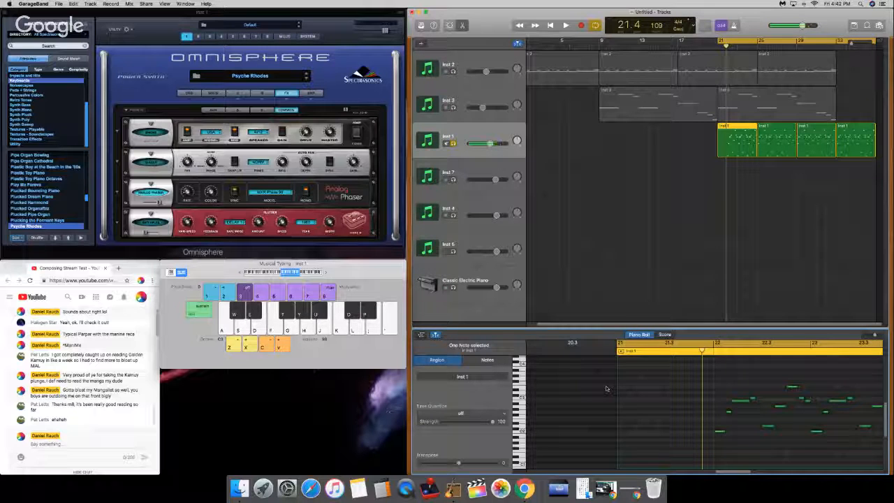
{"action": "key", "text": "g"}
{"action": "key", "text": "j"}
{"action": "key", "text": "d"}
{"action": "key", "text": "l"}
{"action": "key", "text": "g"}
{"action": "key", "text": "j"}
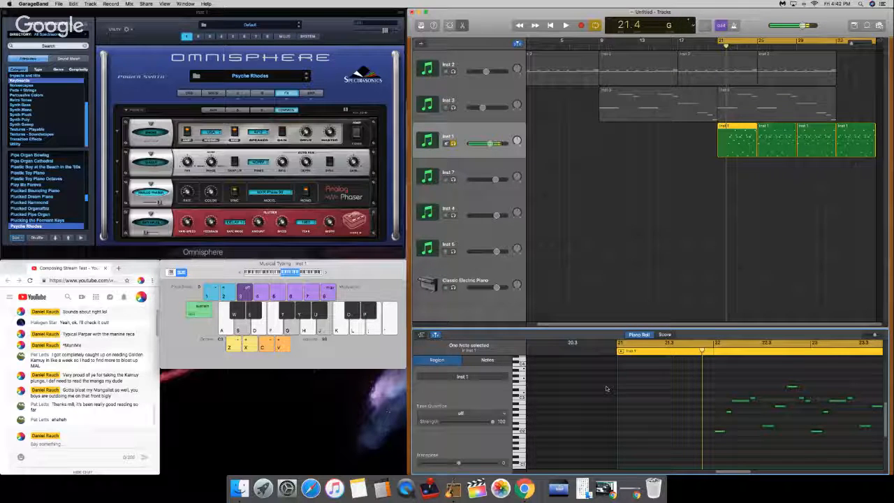
{"action": "key", "text": "s"}
{"action": "key", "text": "j"}
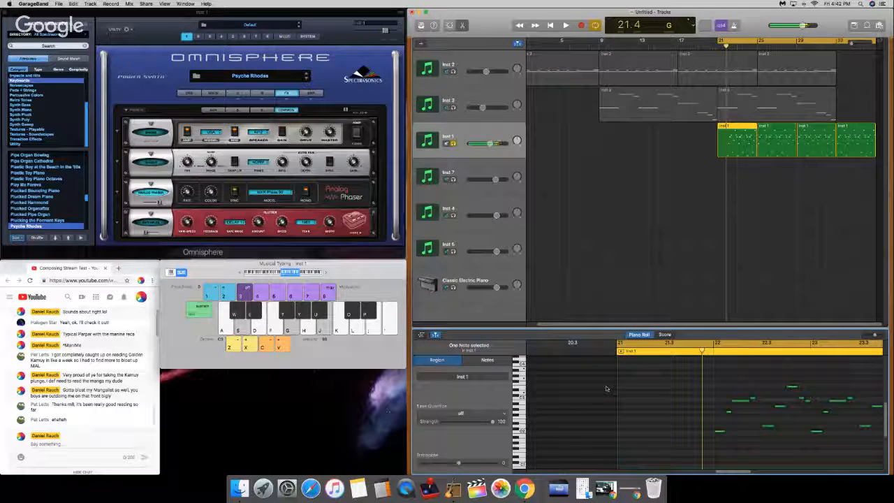
{"action": "key", "text": "h"}
{"action": "key", "text": "l"}
{"action": "key", "text": "d"}
{"action": "key", "text": "s"}
{"action": "key", "text": "g"}
{"action": "key", "text": "j"}
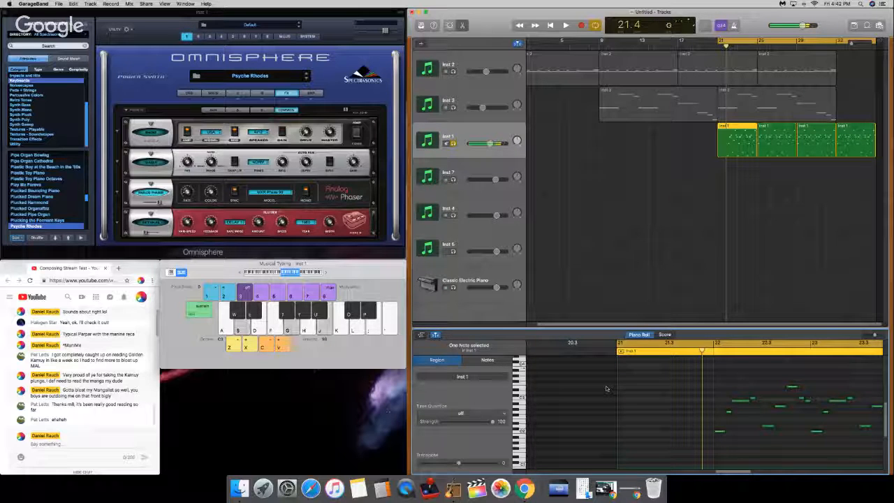
{"action": "key", "text": "l"}
{"action": "key", "text": "h"}
{"action": "key", "text": "d"}
{"action": "key", "text": "s"}
{"action": "key", "text": "g"}
{"action": "key", "text": "j"}
{"action": "key", "text": "h"}
{"action": "key", "text": "l"}
{"action": "key", "text": "d"}
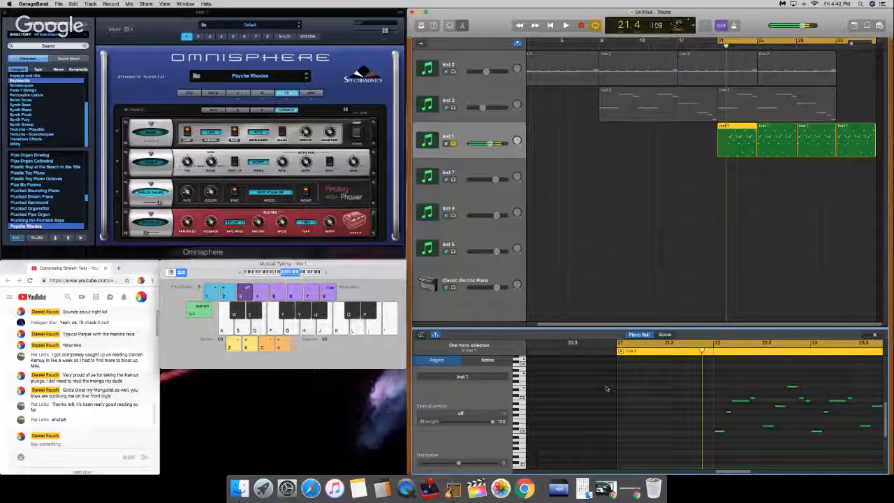
{"action": "key", "text": "s"}
{"action": "key", "text": "g"}
{"action": "key", "text": "j"}
{"action": "key", "text": "l"}
{"action": "key", "text": "h"}
{"action": "key", "text": "d"}
{"action": "key", "text": "s"}
{"action": "key", "text": "g"}
{"action": "key", "text": "j"}
{"action": "key", "text": "l"}
{"action": "key", "text": "h"}
{"action": "key", "text": "d"}
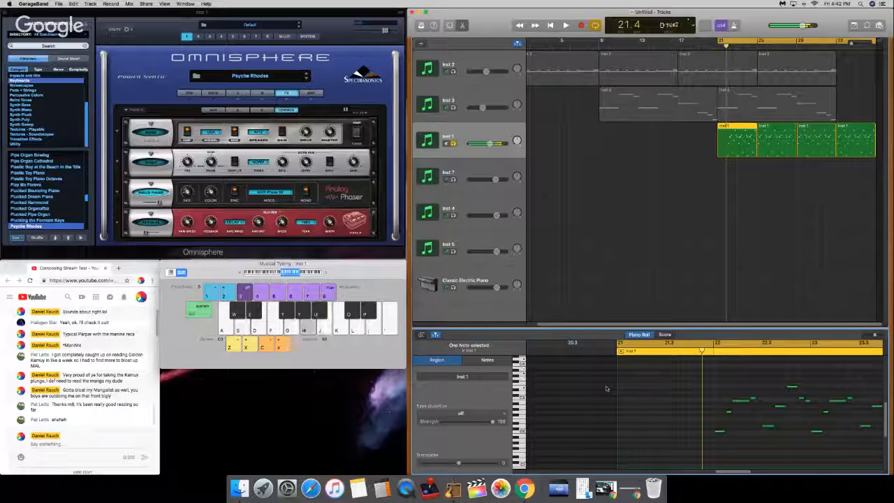
Step: Turn off the cycle range and the Inst 1 solo, and start recording on Inst 1 from bar 9
{"action": "left_click_drag", "start_coordinate": [676, 46], "coordinate": [600, 46]}
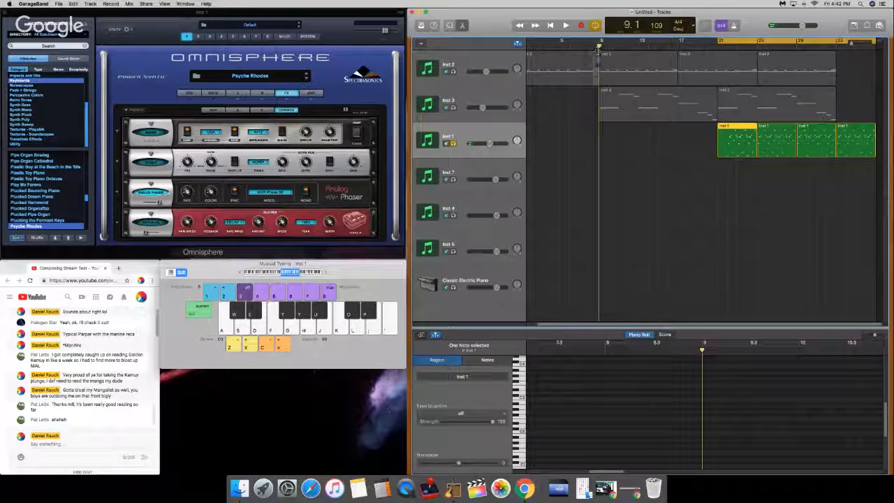
{"action": "left_click", "coordinate": [596, 26]}
{"action": "left_click", "coordinate": [453, 143]}
{"action": "key", "text": "r"}
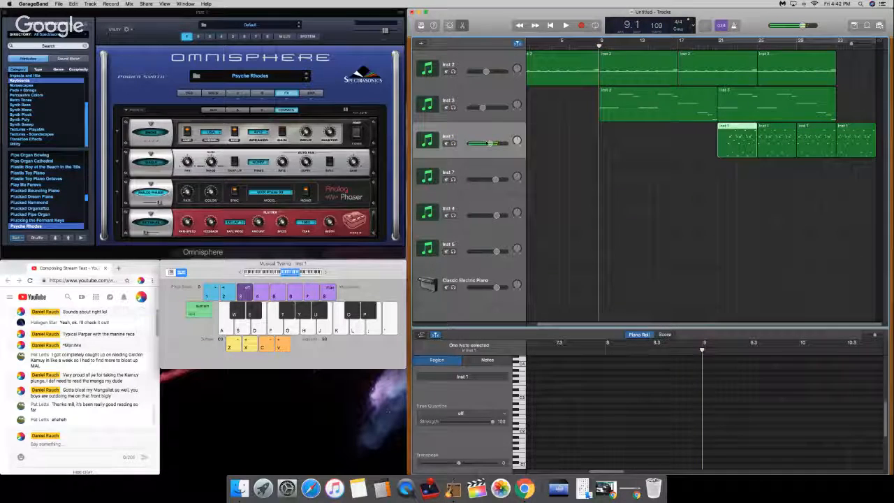
{"action": "key", "text": "XF86AudioRaiseVolume"}
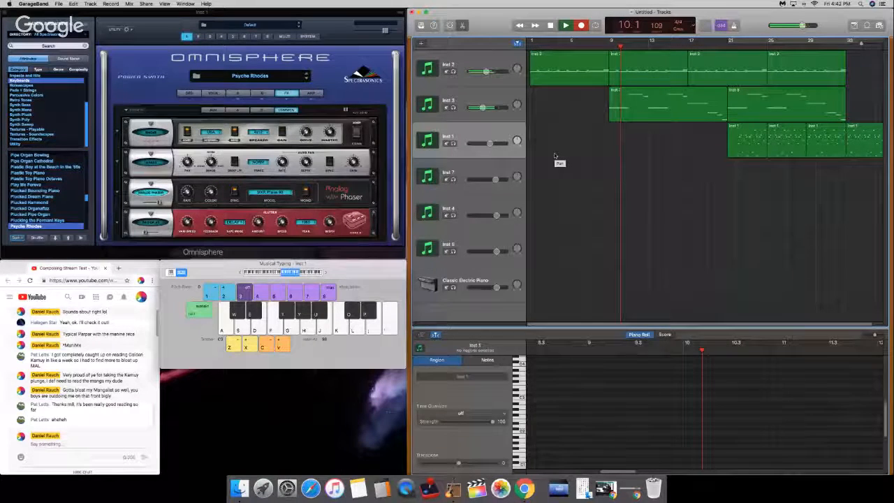
Step: Record alternating D-G-B and E-A-C chords on Inst 1 through bars 11 and 12, and stop the recording
{"action": "key", "text": "s"}
{"action": "key", "text": "g"}
{"action": "key", "text": "j"}
{"action": "key", "text": "d"}
{"action": "key", "text": "h"}
{"action": "key", "text": "k"}
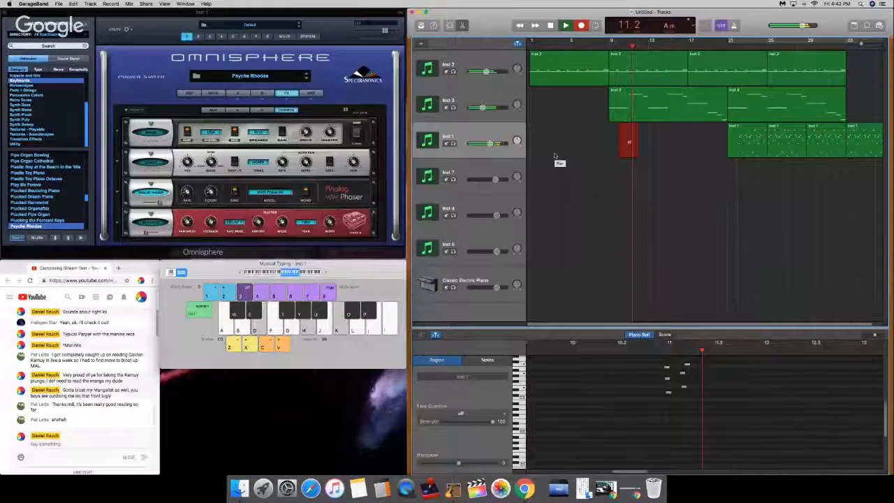
{"action": "key", "text": "s"}
{"action": "key", "text": "g"}
{"action": "key", "text": "j"}
{"action": "key", "text": "d"}
{"action": "key", "text": "h"}
{"action": "key", "text": "k"}
{"action": "key", "text": "s"}
{"action": "key", "text": "g"}
{"action": "key", "text": "j"}
{"action": "key", "text": "d"}
{"action": "key", "text": "h"}
{"action": "key", "text": "k"}
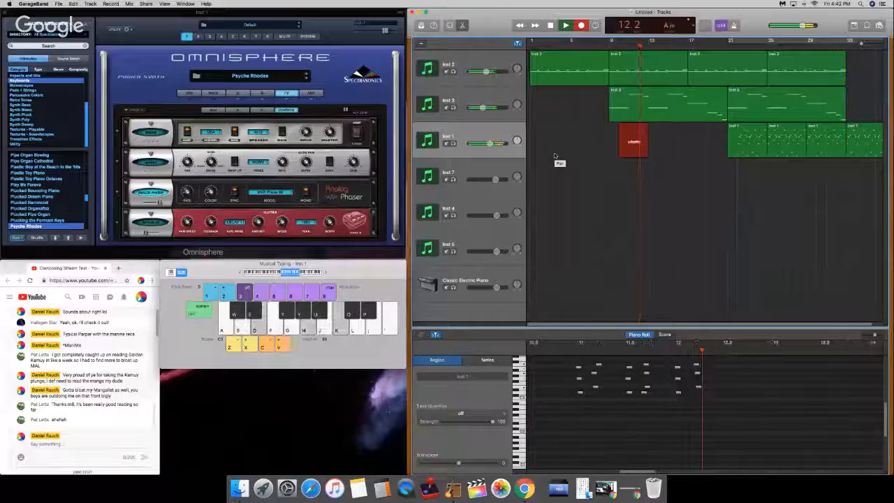
{"action": "key", "text": "s"}
{"action": "key", "text": "g"}
{"action": "key", "text": "j"}
{"action": "key", "text": "d"}
{"action": "key", "text": "h"}
{"action": "key", "text": "k"}
{"action": "key", "text": "space"}
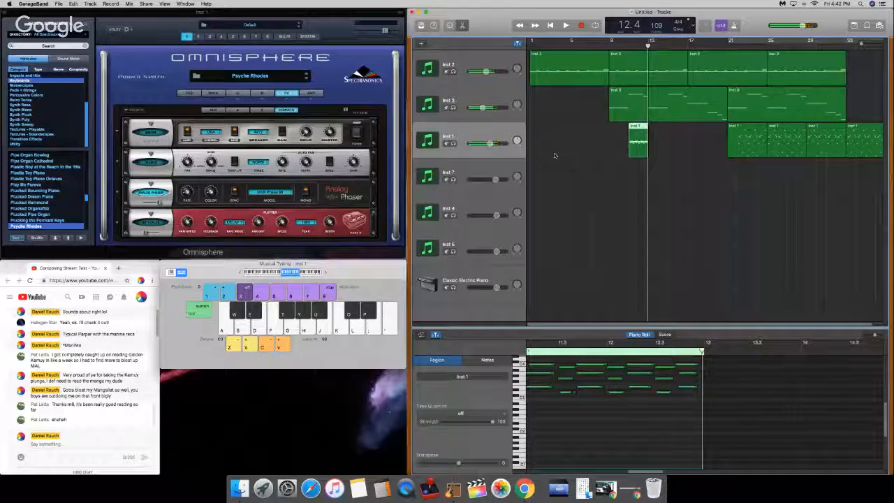
Step: Quantize all notes of the newly recorded Inst 1 region to 1/16 Note
{"action": "left_click_drag", "start_coordinate": [760, 456], "coordinate": [572, 382]}
{"action": "scroll", "coordinate": [573, 382], "scroll_direction": "down", "scroll_amount": 3}
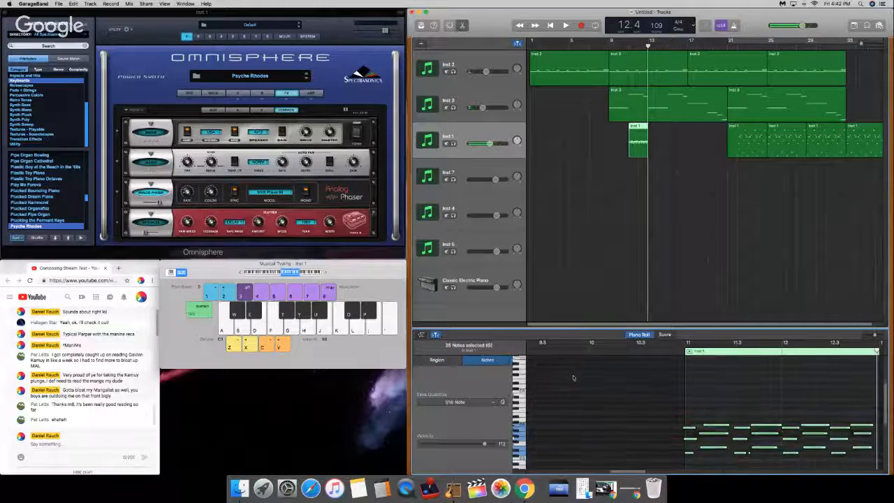
{"action": "left_click", "coordinate": [468, 402]}
{"action": "left_click", "coordinate": [459, 445]}
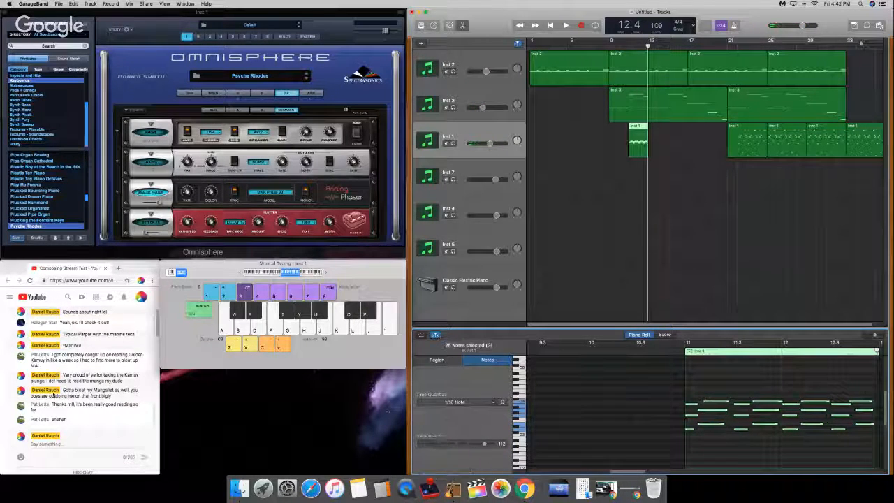
{"action": "left_click", "coordinate": [693, 374]}
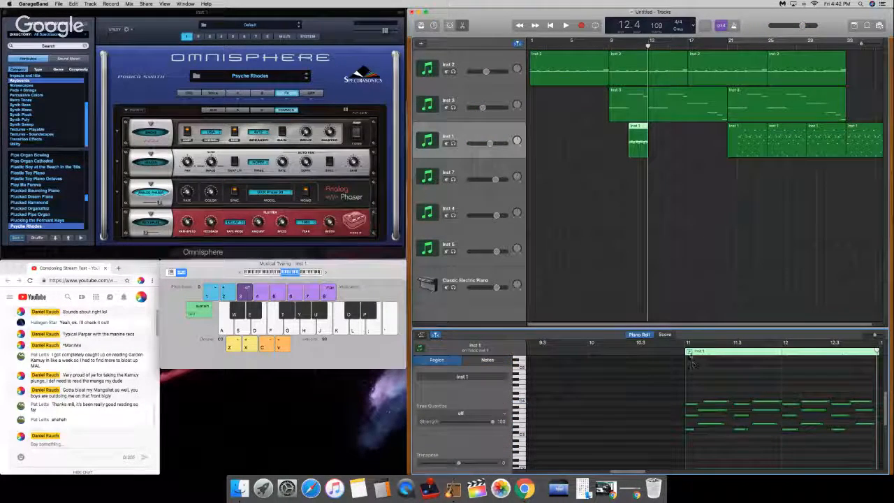
Step: Move the three notes of the second chord in bar 11 about a sixteenth note earlier
{"action": "left_click", "coordinate": [691, 343]}
{"action": "left_click_drag", "start_coordinate": [686, 381], "coordinate": [707, 402]}
{"action": "left_click", "coordinate": [701, 388]}
{"action": "left_click", "coordinate": [711, 390]}
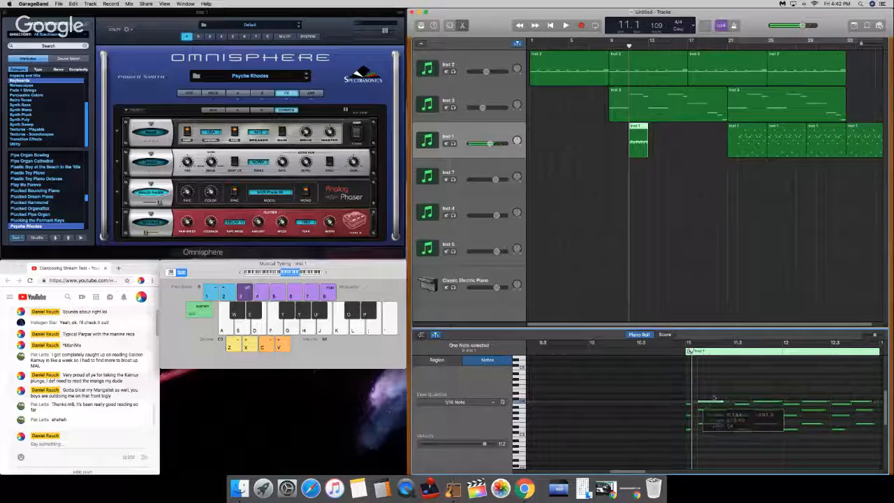
{"action": "left_click", "coordinate": [722, 343]}
{"action": "left_click_drag", "start_coordinate": [718, 365], "coordinate": [708, 476]}
Step: Delete all notes after the first two chords in the new Inst 1 region
{"action": "left_click", "coordinate": [732, 383]}
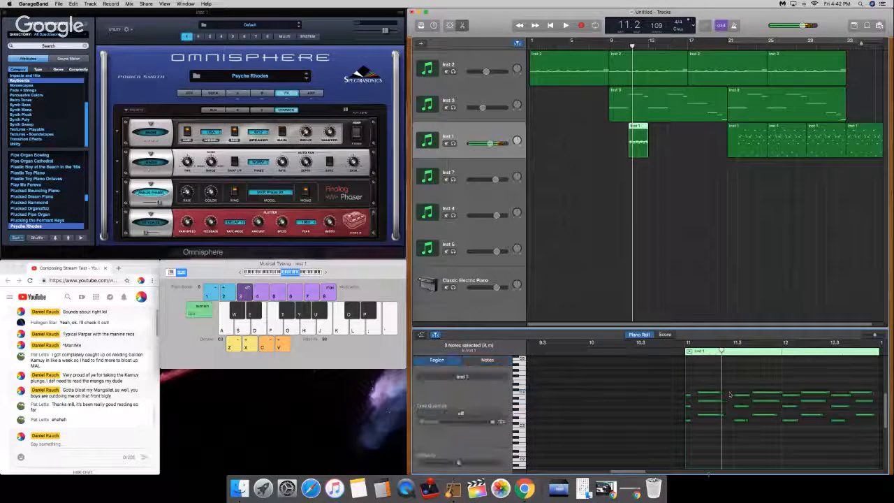
{"action": "left_click_drag", "start_coordinate": [732, 383], "coordinate": [886, 472]}
{"action": "key", "text": "BackSpace"}
{"action": "scroll", "coordinate": [688, 434], "scroll_direction": "up", "scroll_amount": 1}
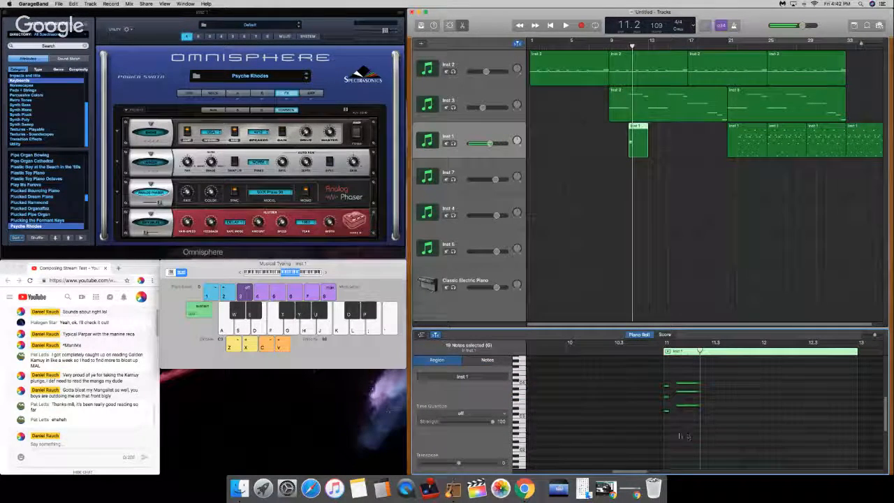
Step: Lengthen the three notes of the first chord to about an eighth note and play the region from bar 11
{"action": "left_click_drag", "start_coordinate": [674, 432], "coordinate": [669, 386]}
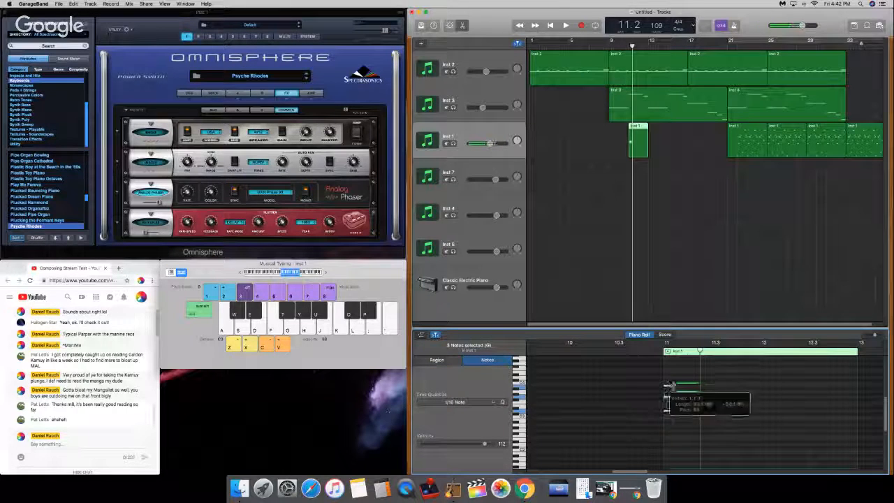
{"action": "left_click", "coordinate": [665, 343]}
{"action": "key", "text": "space"}
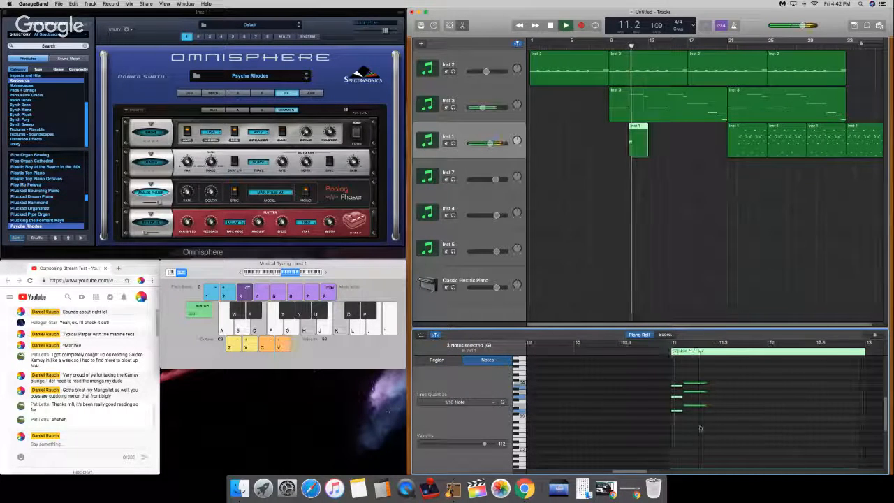
{"action": "key", "text": "space"}
Step: Move the three notes of the second chord to the second beat of bar 11 and listen to the change
{"action": "left_click", "coordinate": [706, 424]}
{"action": "left_click_drag", "start_coordinate": [705, 424], "coordinate": [702, 385]}
{"action": "left_click", "coordinate": [667, 343]}
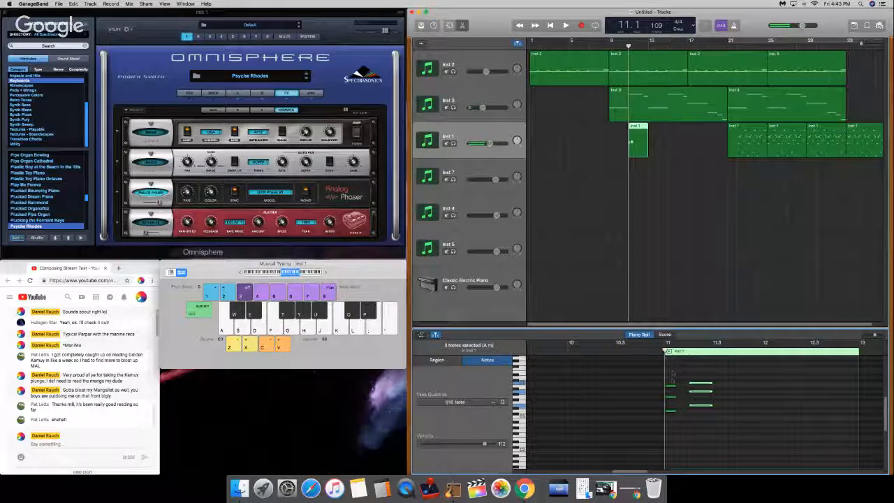
{"action": "key", "text": "space"}
Step: Extend the first chord's three notes up to the start of the second chord and play from bar 11
{"action": "key", "text": "space"}
{"action": "left_click_drag", "start_coordinate": [686, 419], "coordinate": [679, 382]}
{"action": "left_click_drag", "start_coordinate": [682, 415], "coordinate": [694, 412]}
Step: Shorten the first chord in bar 11, move the second chord up against it and extend the second chord's notes to beat 3
{"action": "key", "text": "space"}
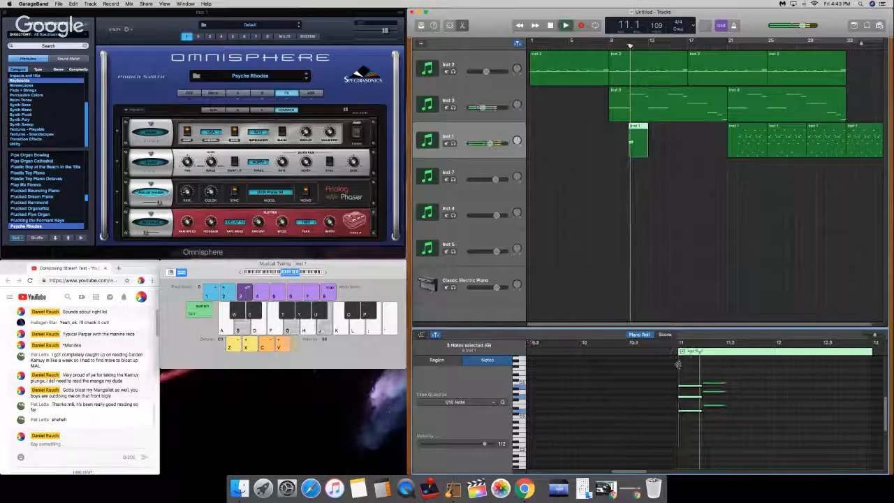
{"action": "key", "text": "space"}
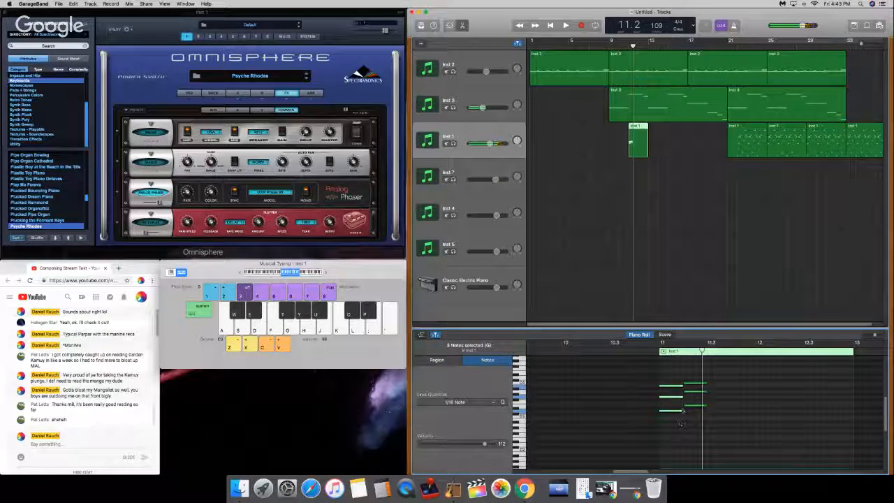
{"action": "left_click_drag", "start_coordinate": [683, 410], "coordinate": [685, 393]}
{"action": "scroll", "coordinate": [690, 386], "scroll_direction": "up", "scroll_amount": 2}
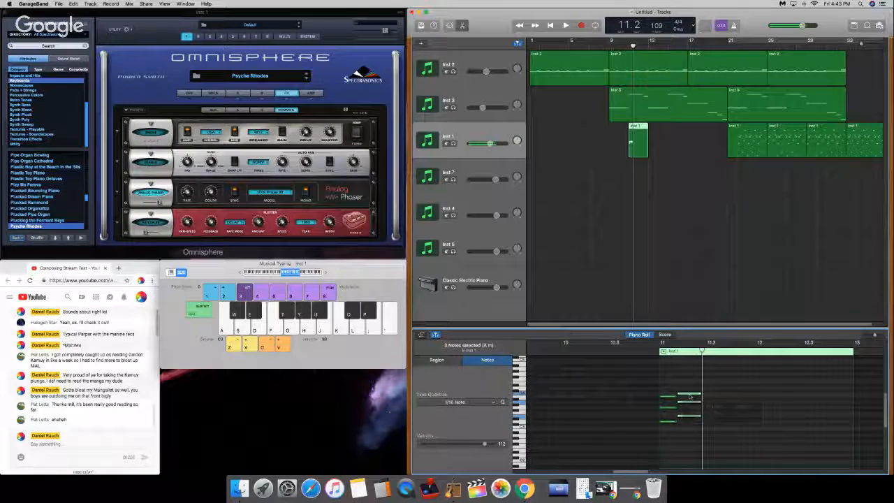
{"action": "left_click", "coordinate": [660, 349]}
{"action": "left_click_drag", "start_coordinate": [659, 349], "coordinate": [707, 357]}
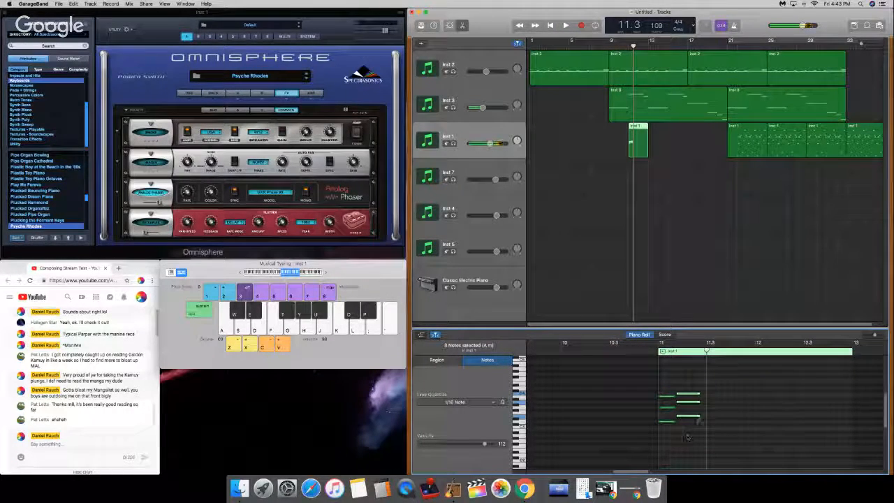
{"action": "left_click_drag", "start_coordinate": [698, 417], "coordinate": [705, 416]}
Step: Copy both chords of bar 11, paste them at beat 3 and play the result
{"action": "key", "text": "super+a"}
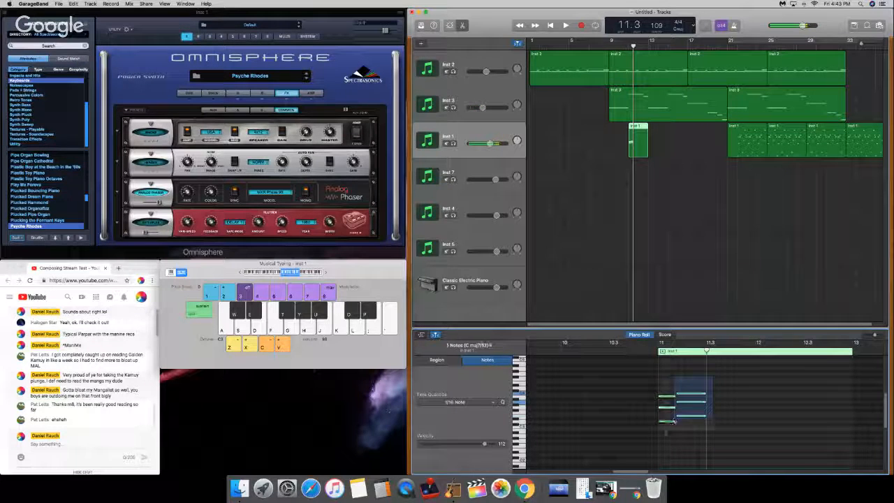
{"action": "key", "text": "super+c"}
{"action": "key", "text": "super+v"}
{"action": "key", "text": "space"}
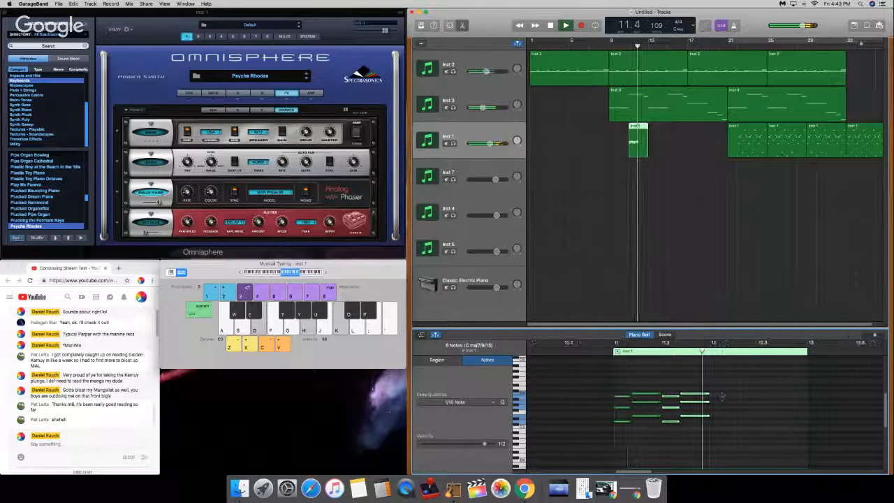
Step: Copy all 12 notes of bar 11 and paste them into bars 12 and 13
{"action": "key", "text": "space"}
{"action": "left_click_drag", "start_coordinate": [727, 383], "coordinate": [605, 445]}
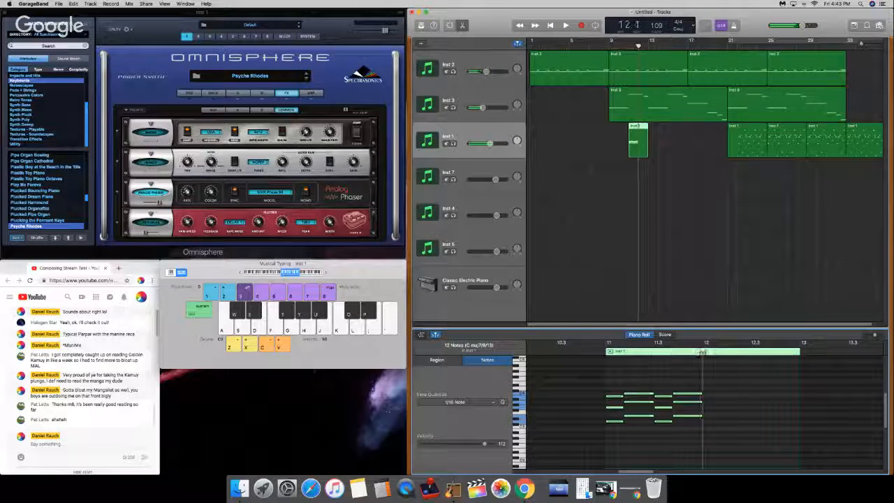
{"action": "key", "text": "super+c"}
{"action": "key", "text": "super+v"}
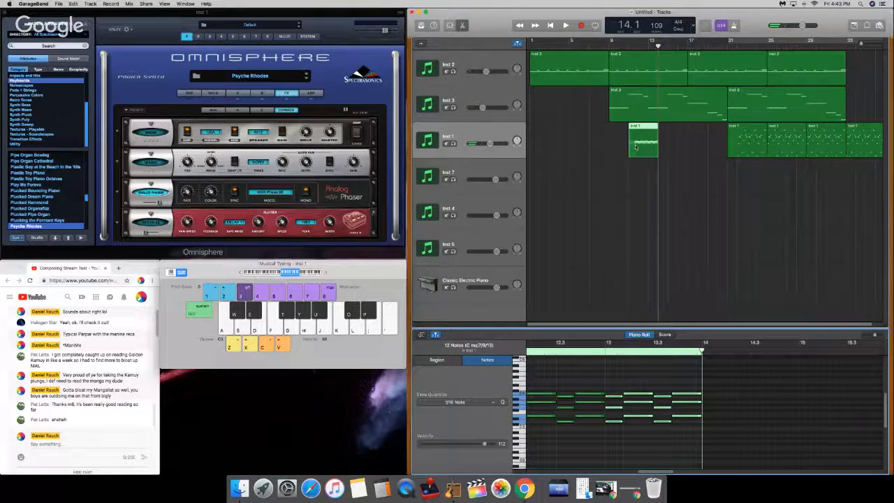
Step: Replace the old Inst 1 regions with the new chord region at bar 21 and cut it off at bar 23
{"action": "left_click_drag", "start_coordinate": [636, 147], "coordinate": [726, 139]}
{"action": "key", "text": "Delete"}
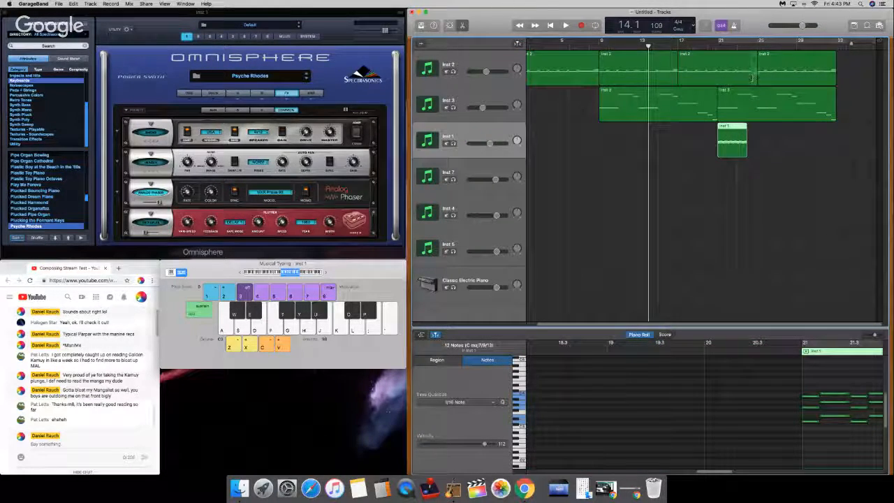
{"action": "left_click_drag", "start_coordinate": [758, 46], "coordinate": [738, 46]}
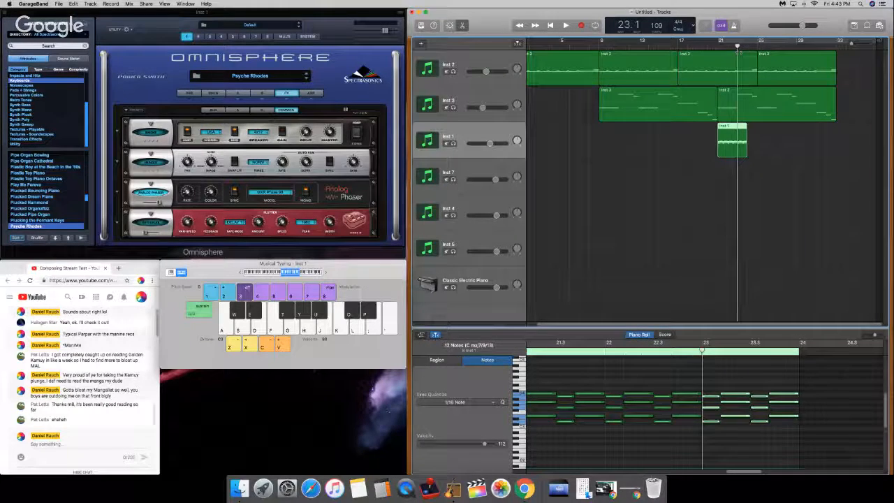
{"action": "key", "text": "super+t"}
{"action": "key", "text": "Delete"}
Step: Duplicate the two-bar Inst 1 region, join the pair into a four-bar region and paste copies of it up to bar 33
{"action": "left_click", "coordinate": [728, 148]}
{"action": "key", "text": "super+c"}
{"action": "key", "text": "super+v"}
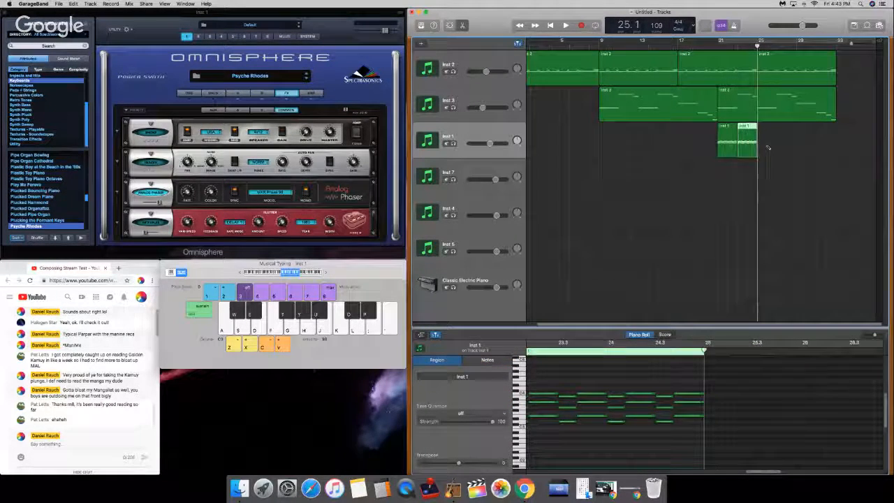
{"action": "left_click_drag", "start_coordinate": [769, 146], "coordinate": [712, 142]}
{"action": "key", "text": "super+v"}
{"action": "key", "text": "super+v"}
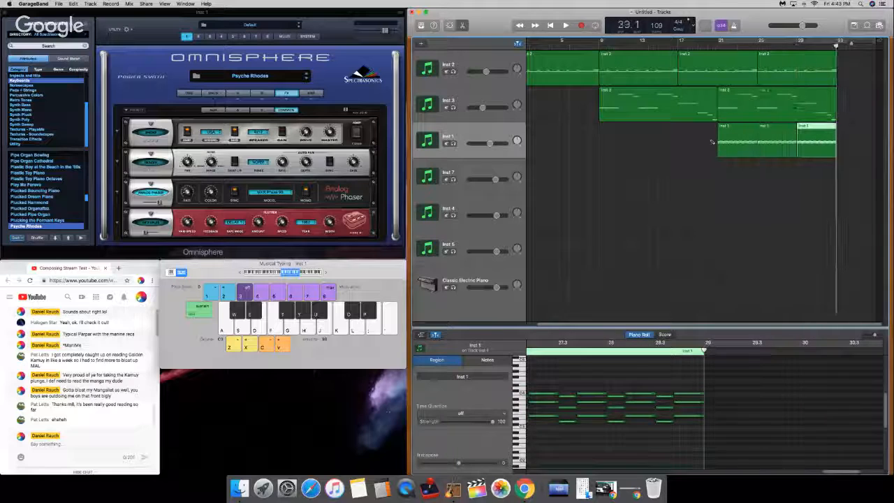
Step: Play the arrangement from bar 25 and lower the Inst 1 track volume slightly
{"action": "left_click_drag", "start_coordinate": [746, 45], "coordinate": [777, 46]}
{"action": "key", "text": "space"}
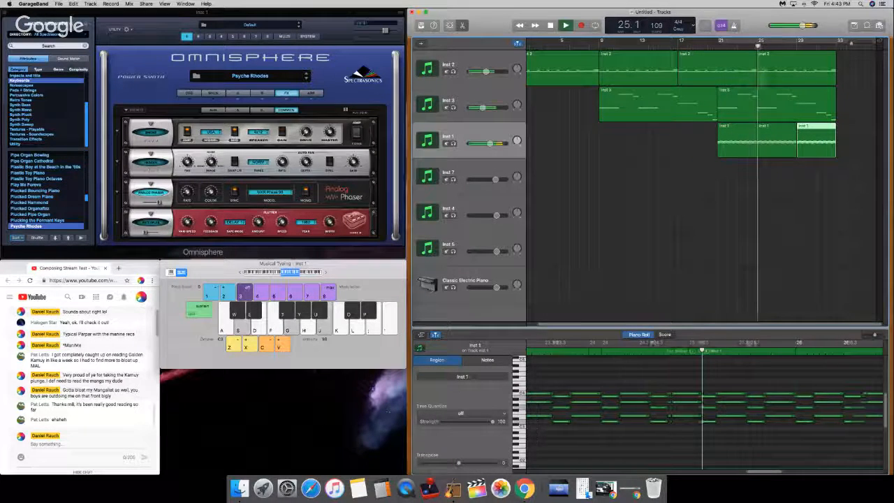
{"action": "key", "text": "XF86AudioRaiseVolume"}
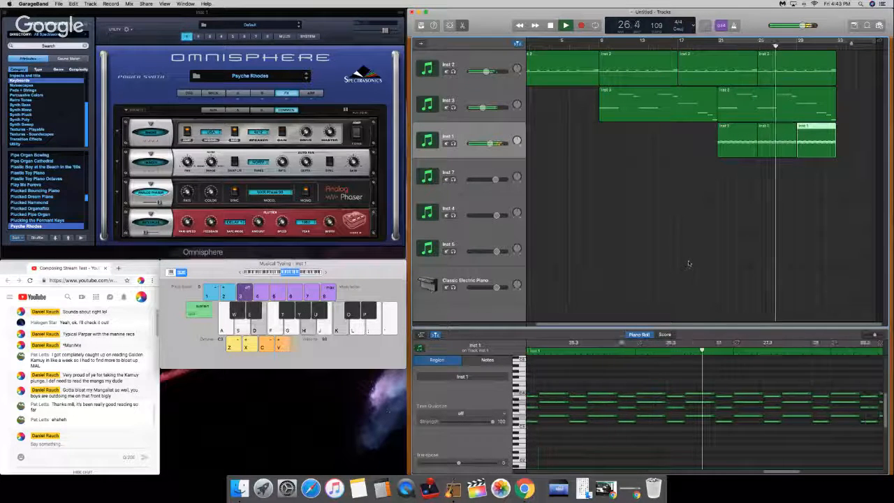
{"action": "left_click_drag", "start_coordinate": [491, 143], "coordinate": [489, 143]}
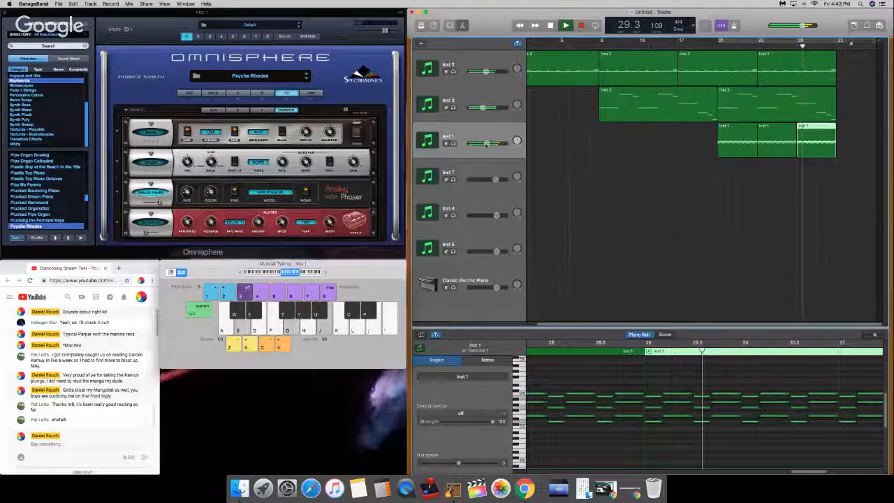
{"action": "key", "text": "XF86AudioRaiseVolume"}
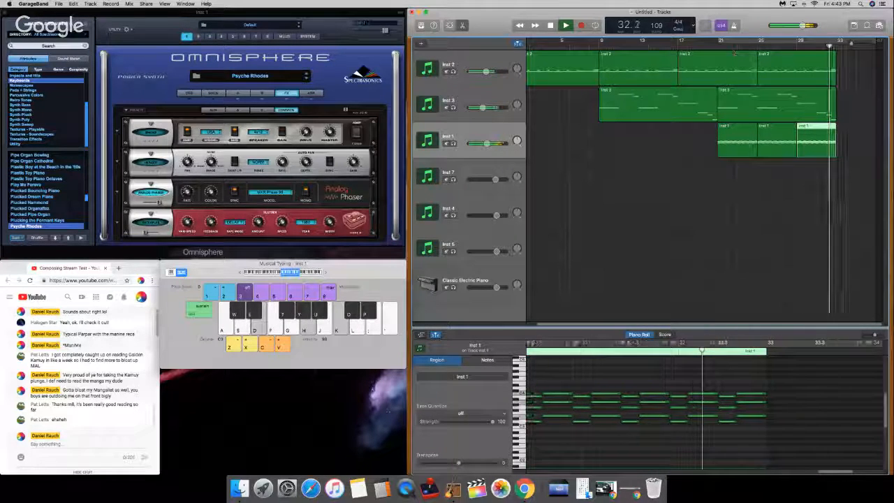
Step: Join the three Inst 1 regions between bars 21 and 33 into one region
{"action": "left_click", "coordinate": [845, 145]}
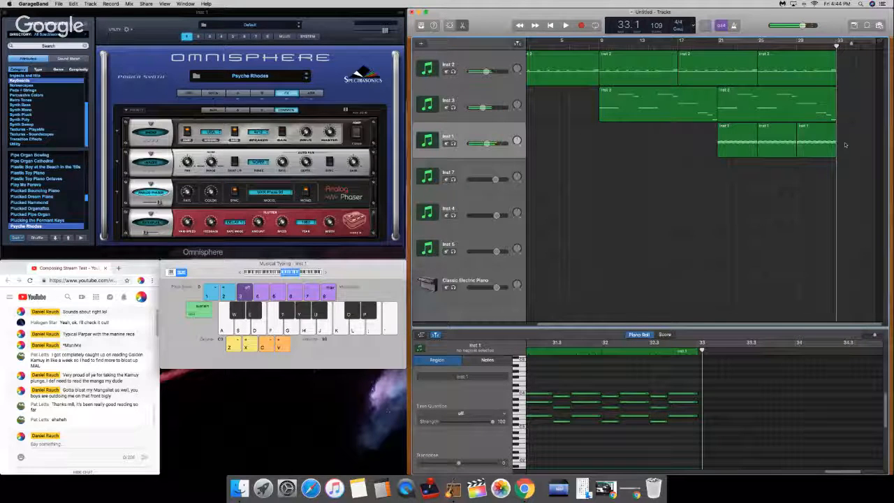
{"action": "left_click_drag", "start_coordinate": [825, 145], "coordinate": [737, 151]}
{"action": "key", "text": "super+j"}
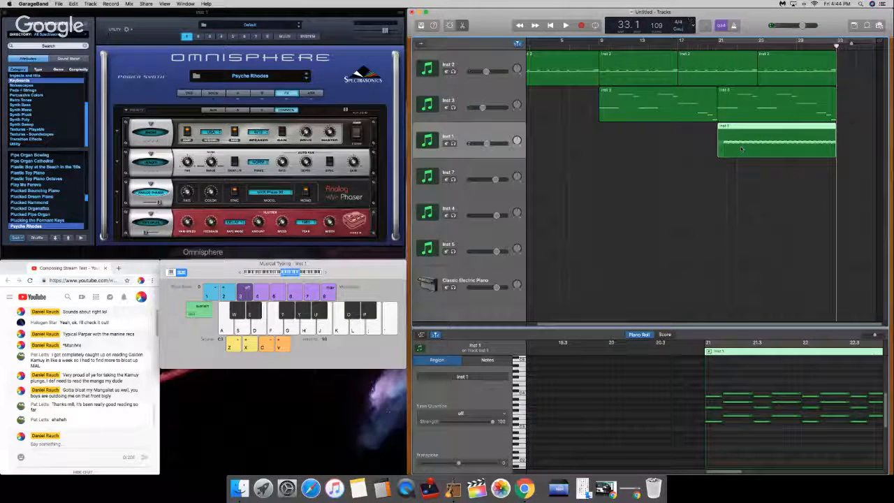
Step: Copy the Inst 2 and Inst 3 regions spanning bars 9 to 33 and paste them at bar 33
{"action": "left_click_drag", "start_coordinate": [858, 117], "coordinate": [637, 74]}
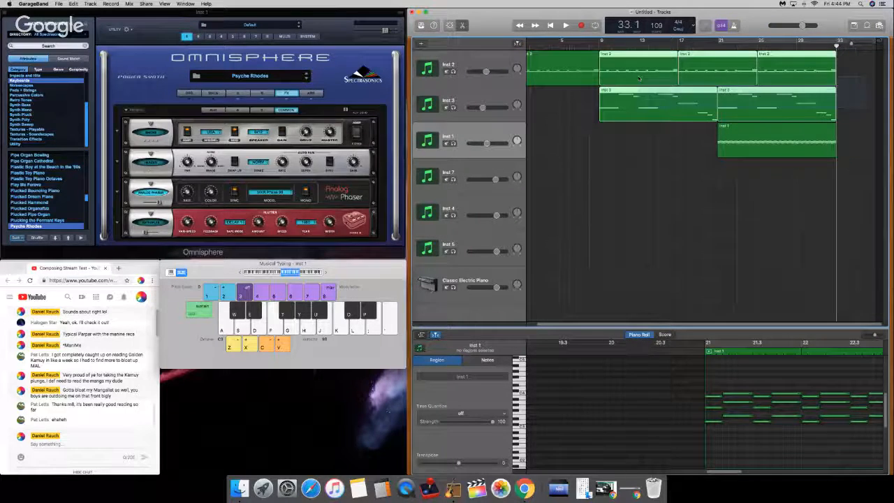
{"action": "key", "text": "super+c"}
{"action": "key", "text": "super+v"}
{"action": "scroll", "coordinate": [618, 135], "scroll_direction": "left", "scroll_amount": 10}
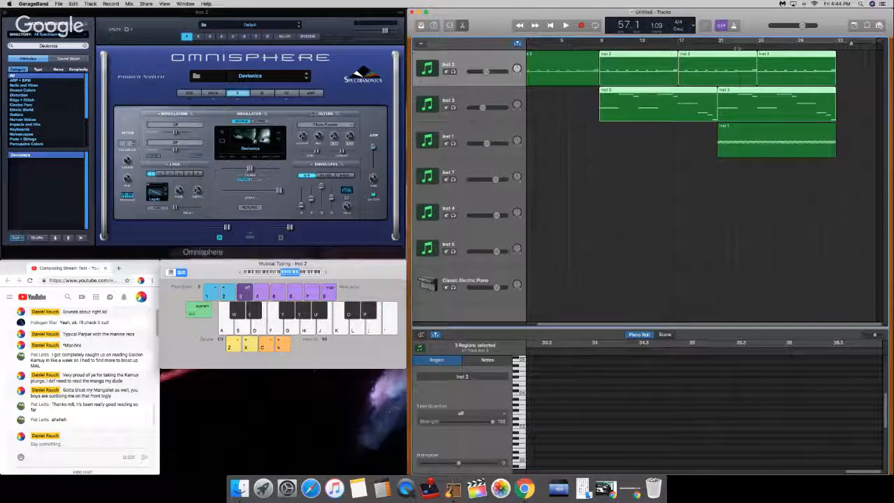
{"action": "left_click_drag", "start_coordinate": [867, 63], "coordinate": [678, 113]}
{"action": "left_click", "coordinate": [836, 45]}
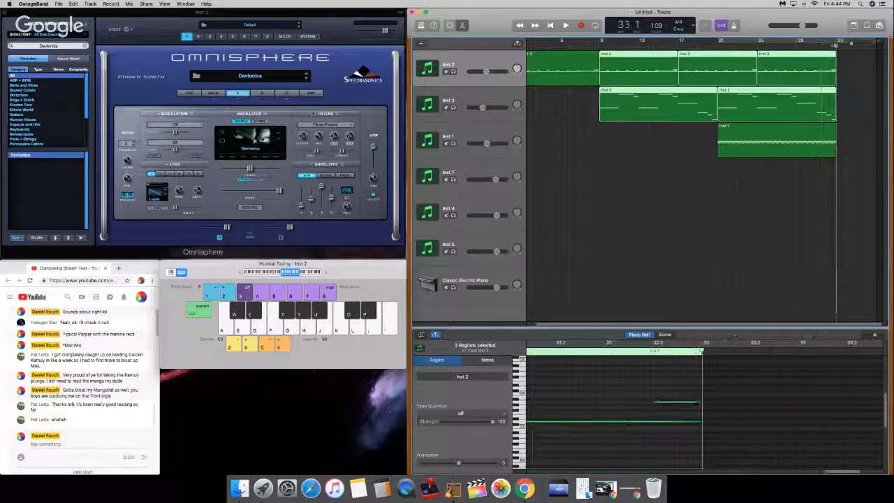
{"action": "key", "text": "super+v"}
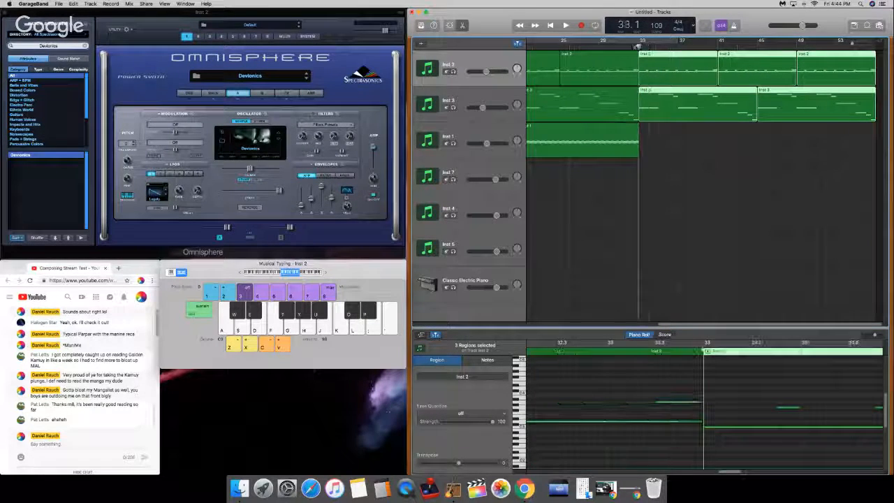
Step: Repeat the joined Inst 1 region twice so the chord part runs up to bar 57
{"action": "left_click", "coordinate": [632, 143]}
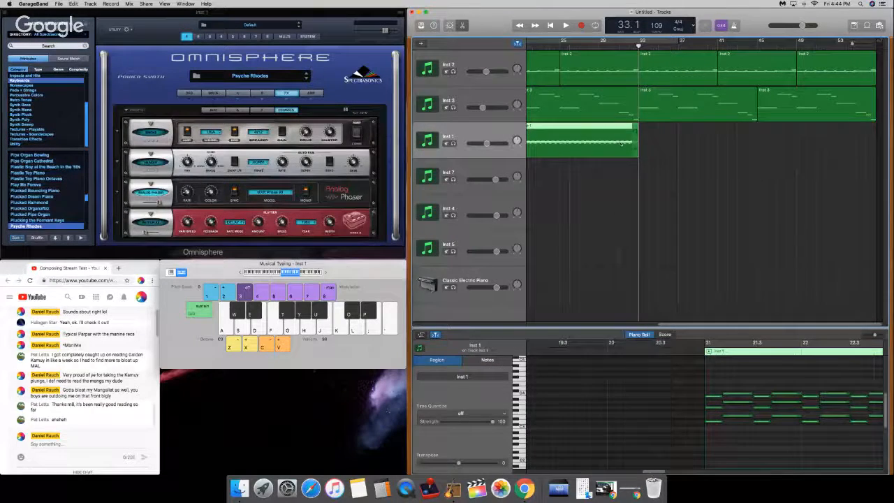
{"action": "key", "text": "super+r"}
{"action": "key", "text": "super+r"}
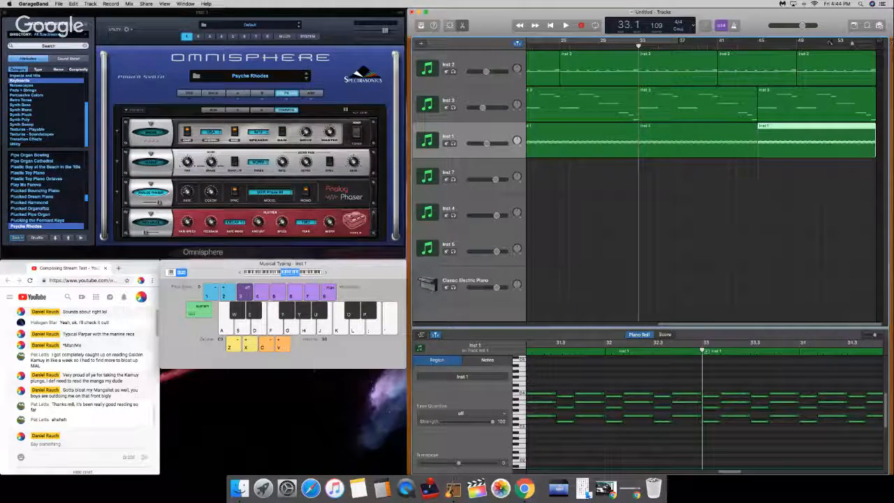
{"action": "left_click_drag", "start_coordinate": [851, 44], "coordinate": [848, 46]}
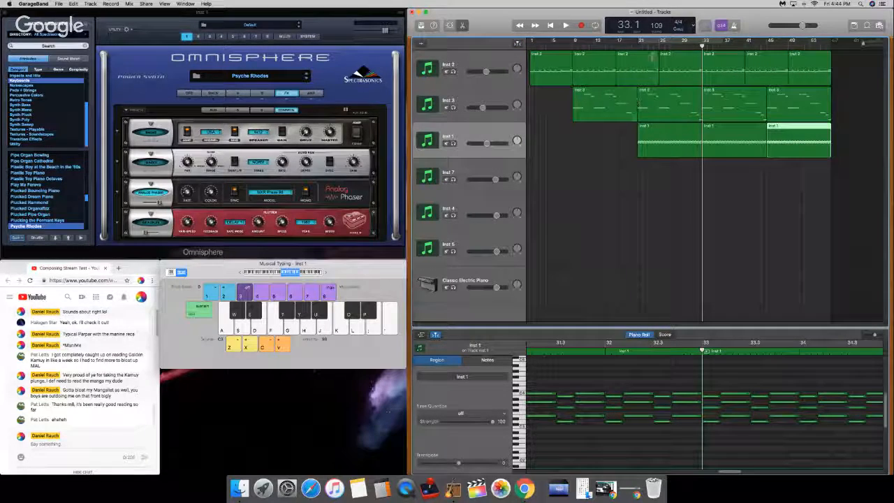
Step: Return to the song start and change the Classic Electric Piano track's sound to the Silverlake electronic drum kit
{"action": "key", "text": "Return"}
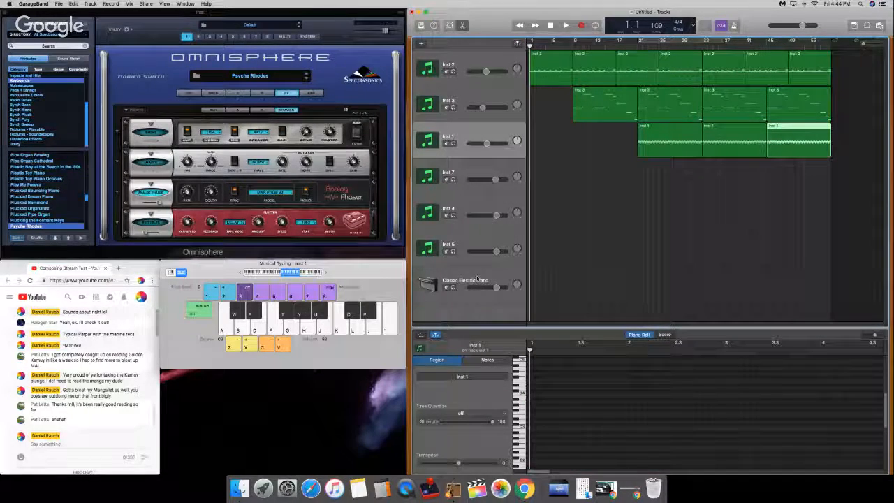
{"action": "left_click", "coordinate": [477, 279]}
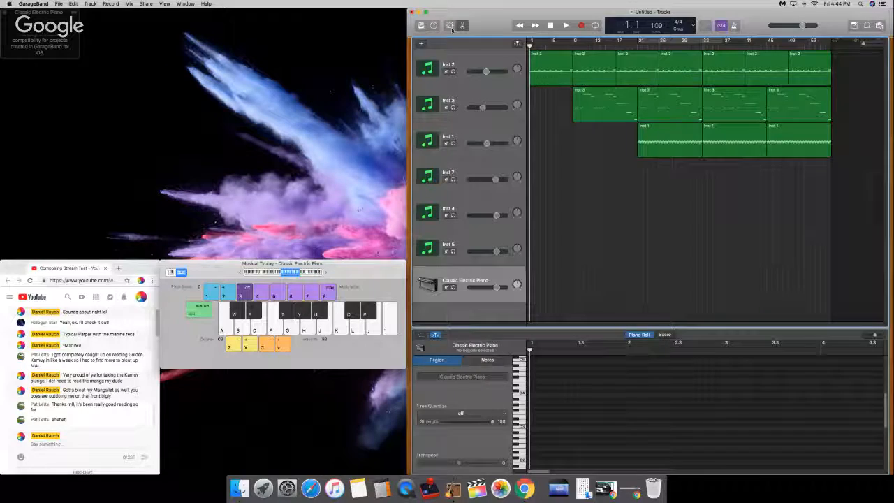
{"action": "left_click", "coordinate": [451, 26]}
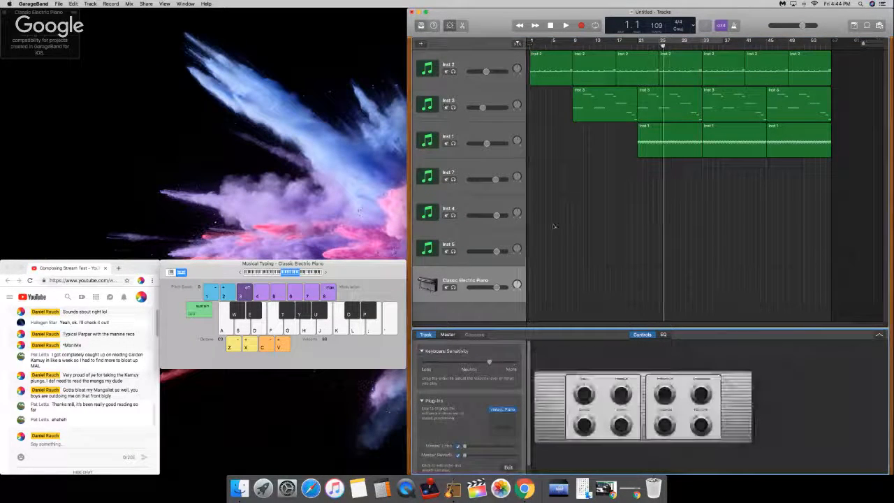
{"action": "left_click", "coordinate": [421, 25]}
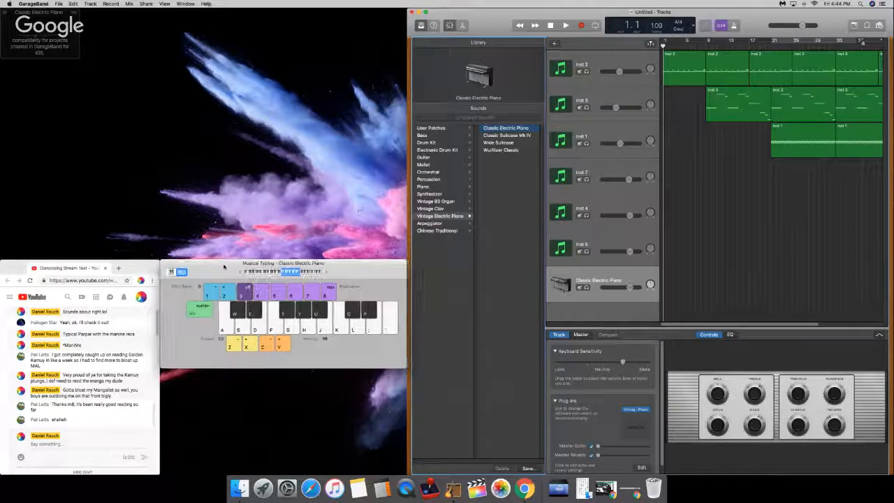
{"action": "left_click_drag", "start_coordinate": [224, 267], "coordinate": [223, 269]}
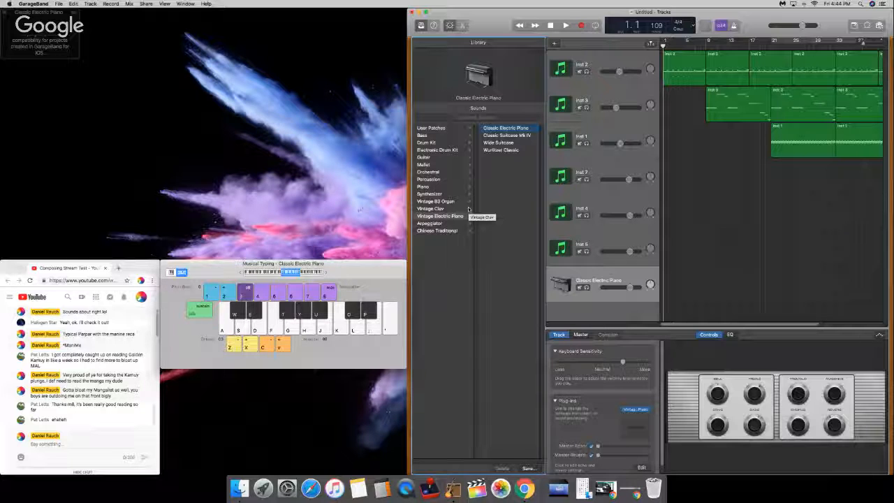
{"action": "left_click", "coordinate": [455, 152]}
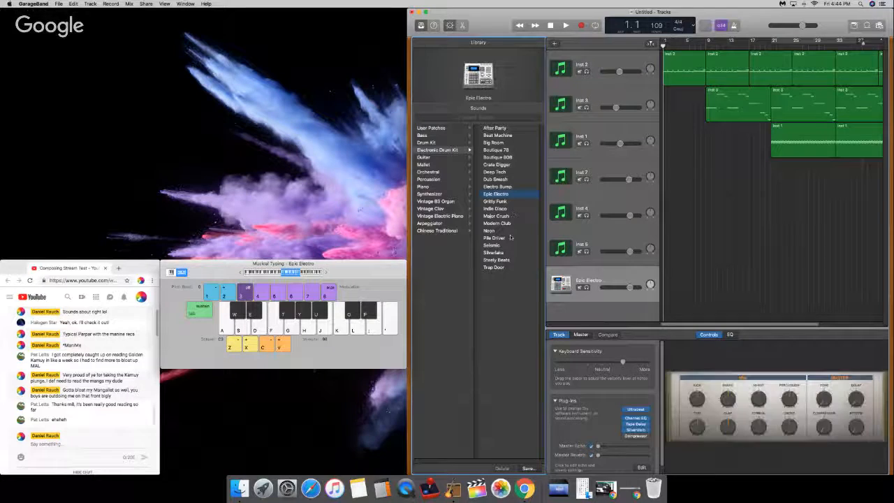
{"action": "left_click", "coordinate": [499, 253]}
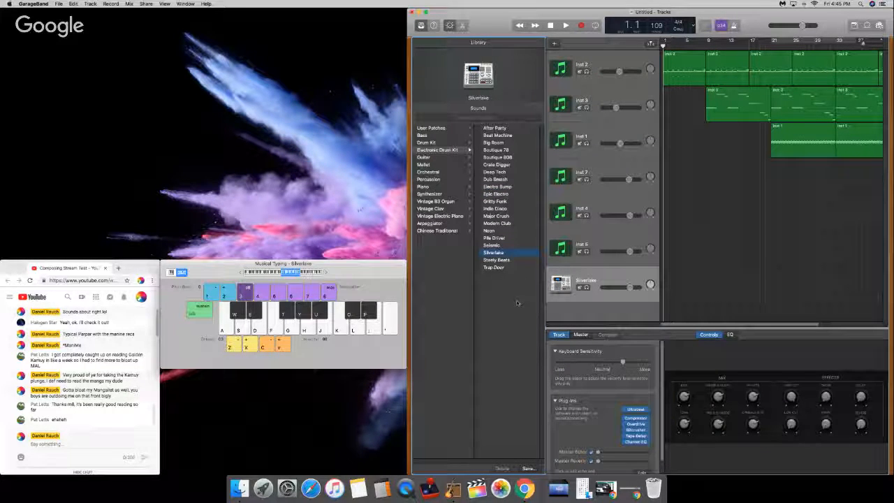
Step: Audition the Silverlake drum sounds in lower octaves with Musical Typing
{"action": "key", "text": "z"}
{"action": "key", "text": "z"}
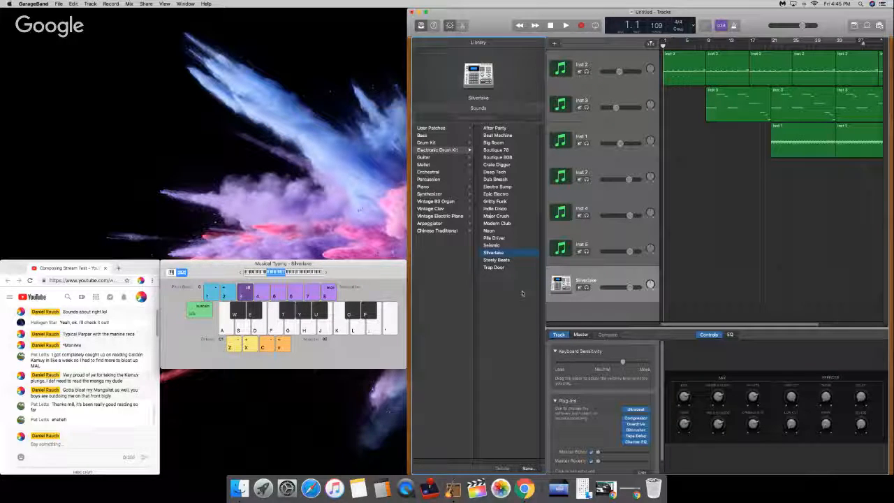
{"action": "key", "text": "a"}
{"action": "key", "text": "x"}
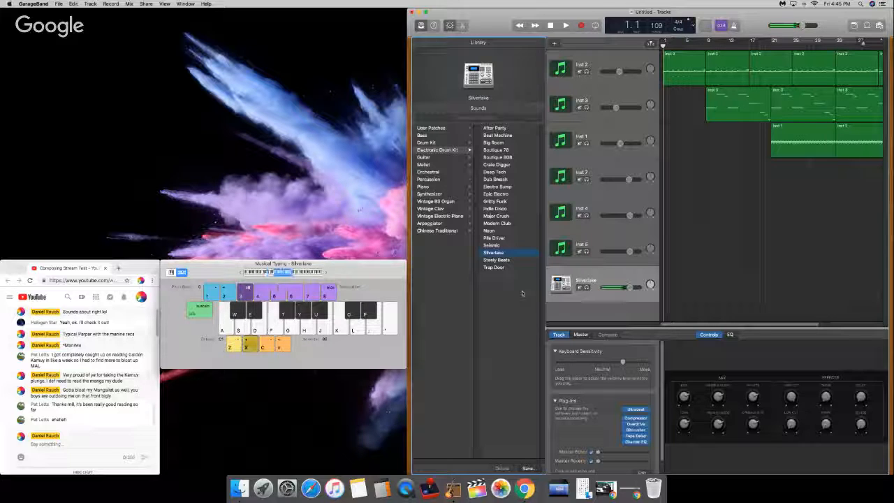
{"action": "key", "text": "a"}
{"action": "key", "text": "z"}
{"action": "key", "text": "a"}
{"action": "key", "text": "x"}
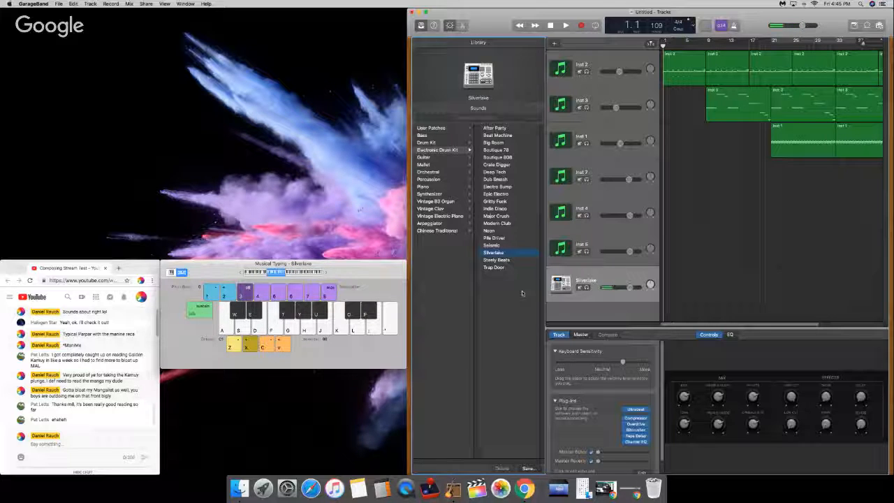
{"action": "key", "text": "a"}
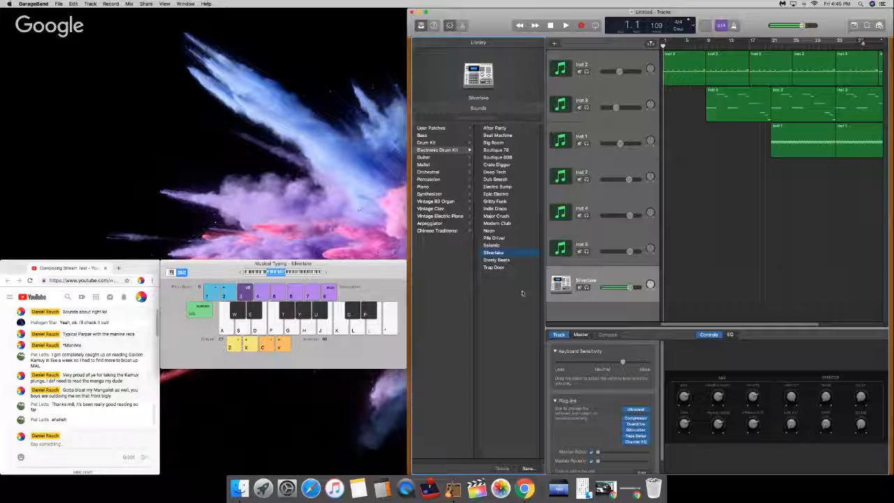
Step: Audition the Silverlake kick drum repeatedly with Musical Typing
{"action": "key", "text": "a"}
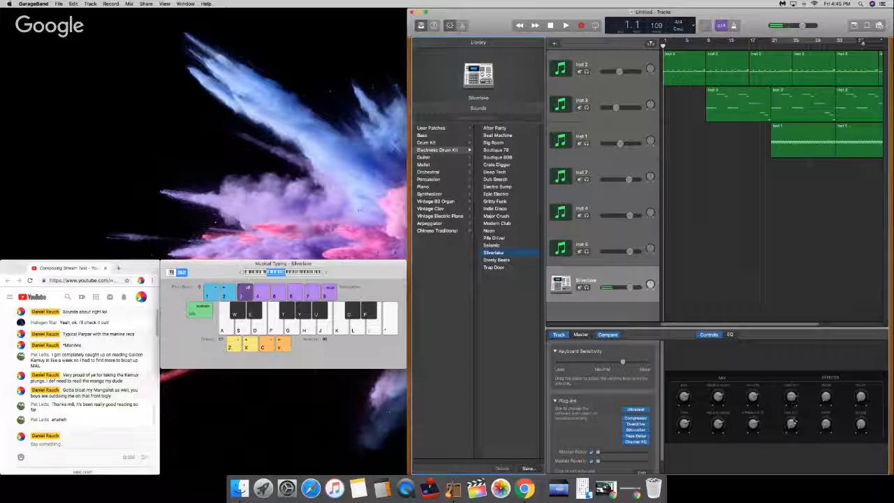
{"action": "key", "text": "a"}
{"action": "key", "text": "a"}
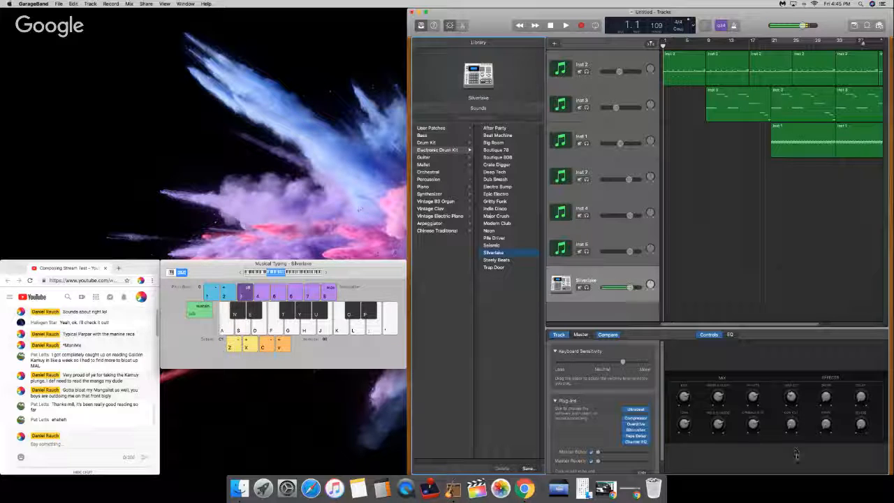
{"action": "key", "text": "a"}
{"action": "key", "text": "a"}
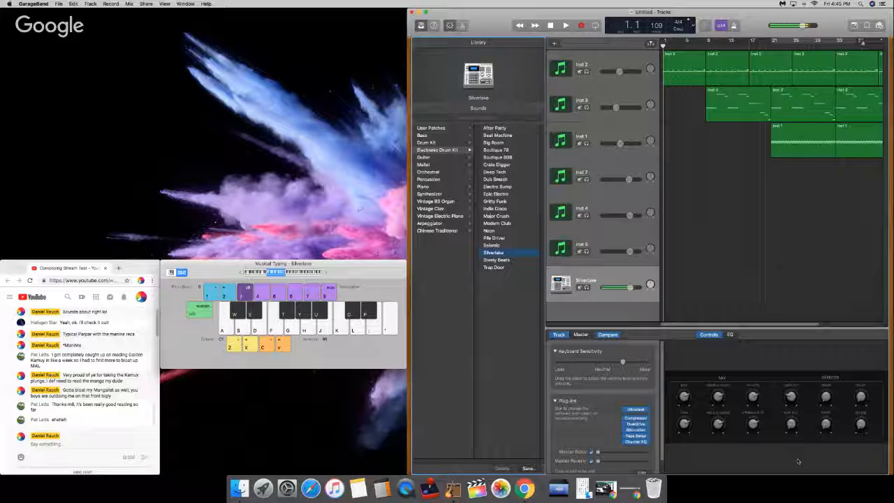
Step: Switch the drum track's sound to the Seismic electronic kit, discarding the Silverlake changes, and audition its kick
{"action": "left_click", "coordinate": [504, 246]}
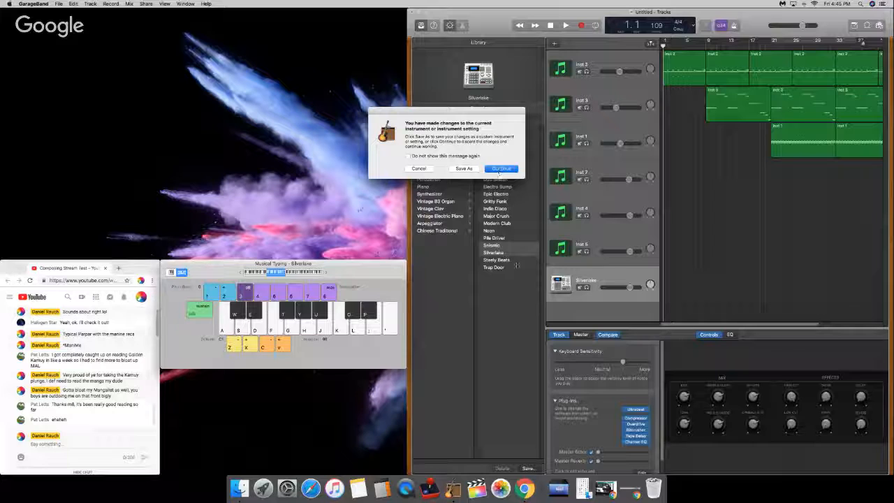
{"action": "key", "text": "Return"}
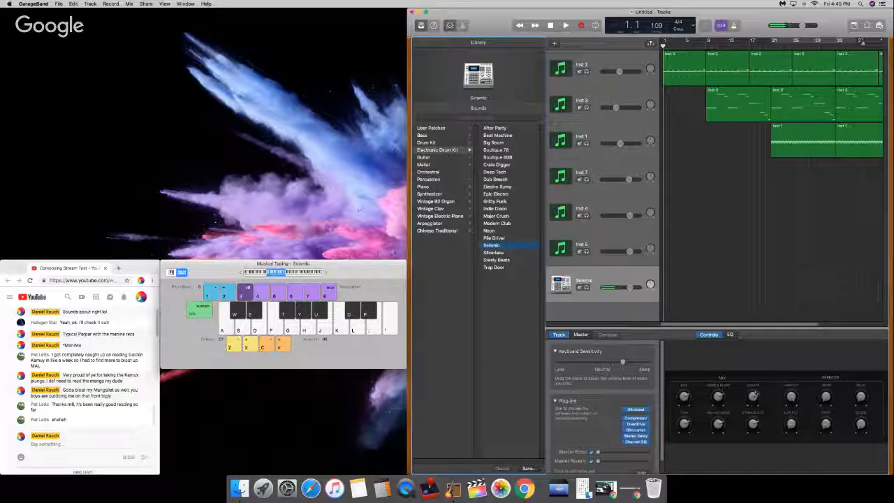
{"action": "key", "text": "a"}
{"action": "key", "text": "a"}
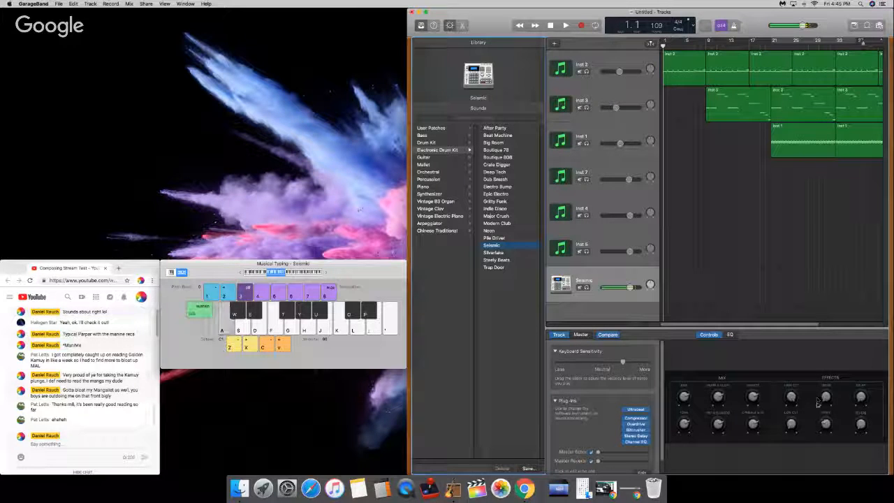
{"action": "key", "text": "a"}
{"action": "key", "text": "a"}
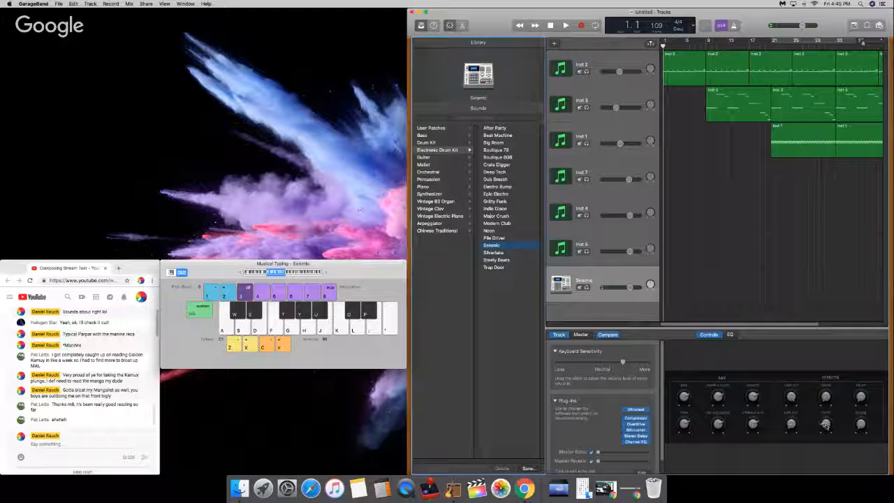
{"action": "key", "text": "a"}
Step: Shape the Seismic track's EQ with gentle boosts in the lows and upper mids while auditioning the kick
{"action": "left_click", "coordinate": [730, 334]}
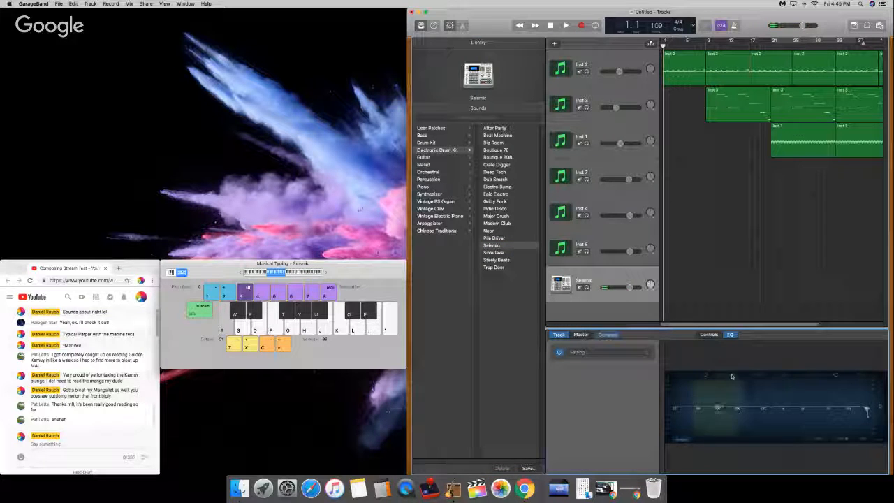
{"action": "key", "text": "a"}
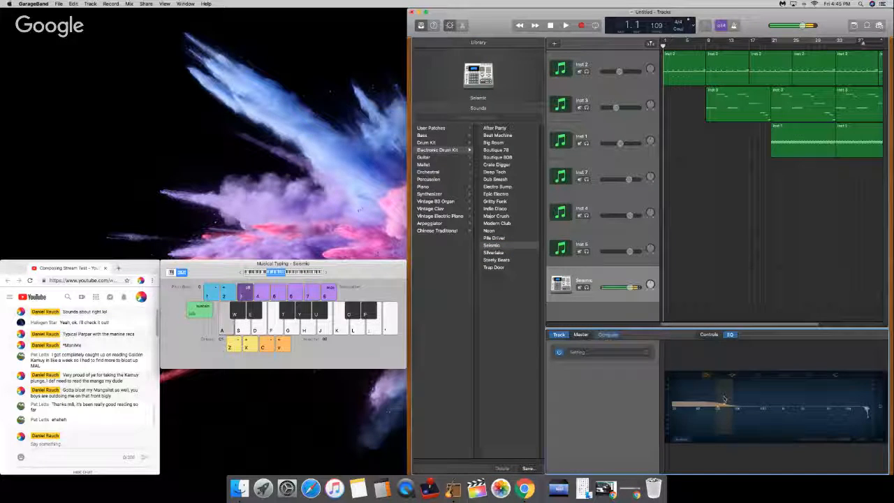
{"action": "left_click_drag", "start_coordinate": [724, 402], "coordinate": [694, 406]}
{"action": "key", "text": "a"}
{"action": "key", "text": "a"}
{"action": "key", "text": "a"}
{"action": "key", "text": "a"}
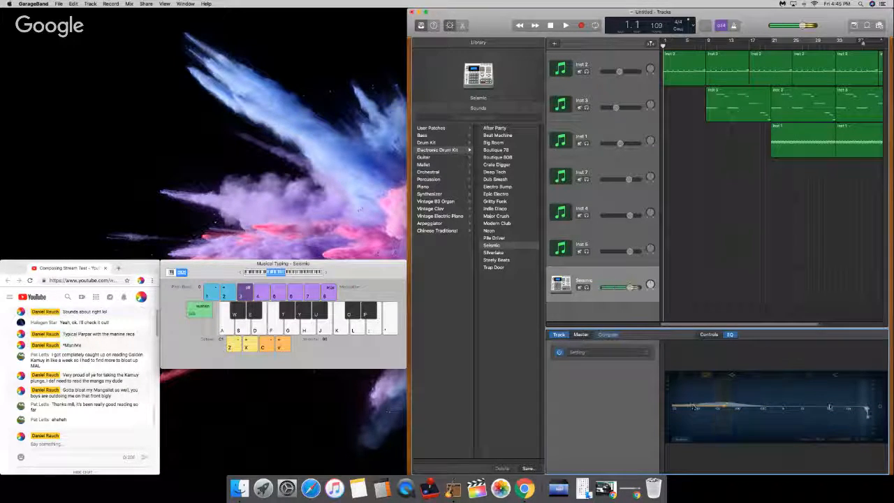
{"action": "key", "text": "a"}
{"action": "key", "text": "a"}
{"action": "key", "text": "a"}
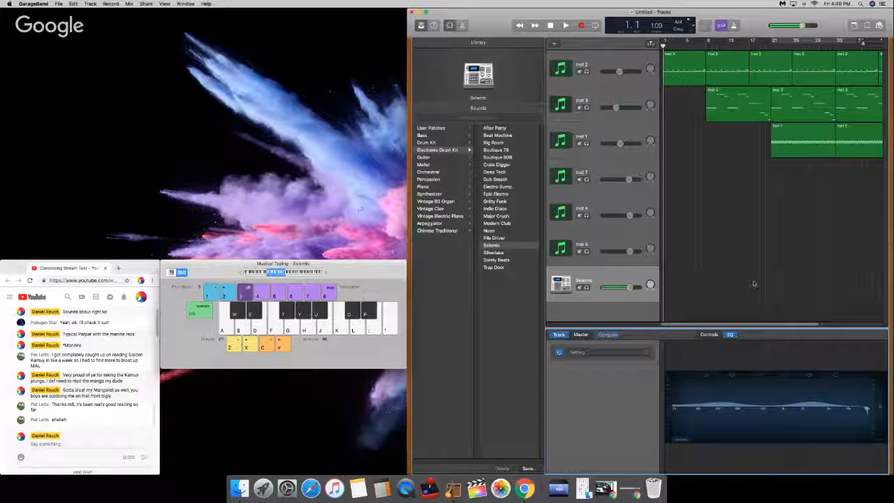
Step: Audition the Seismic kit's hi-hat sounds in short rhythmic patterns with Musical Typing
{"action": "key", "text": "y"}
{"action": "key", "text": "u"}
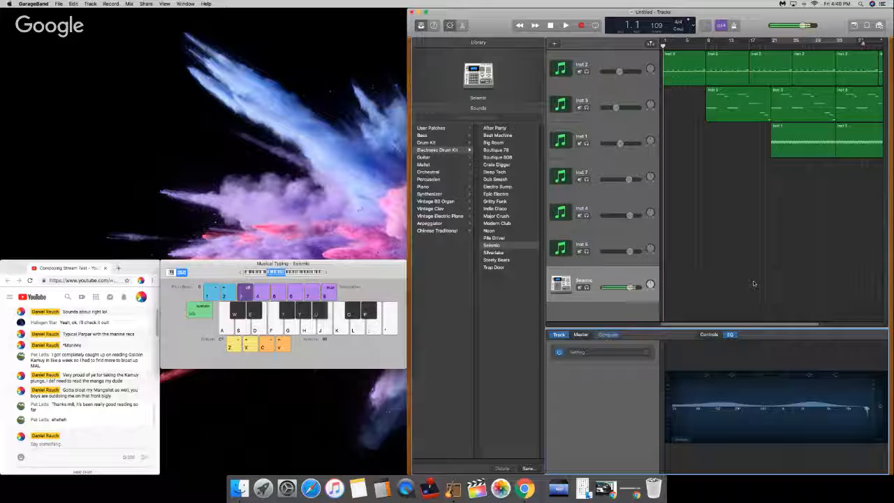
{"action": "key", "text": "u"}
{"action": "key", "text": "y"}
{"action": "key", "text": "y"}
{"action": "key", "text": "t"}
{"action": "key", "text": "y"}
{"action": "key", "text": "u"}
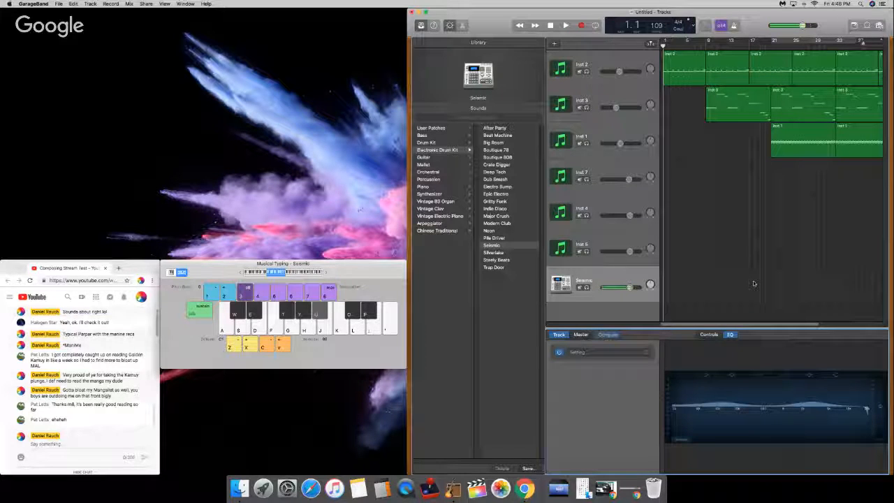
{"action": "key", "text": "y"}
{"action": "key", "text": "t"}
{"action": "key", "text": "y"}
{"action": "key", "text": "u"}
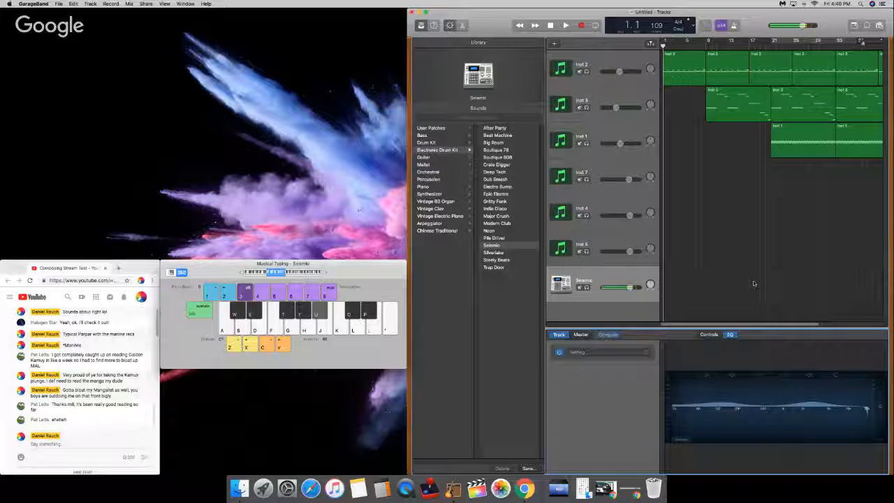
{"action": "key", "text": "y"}
{"action": "key", "text": "u"}
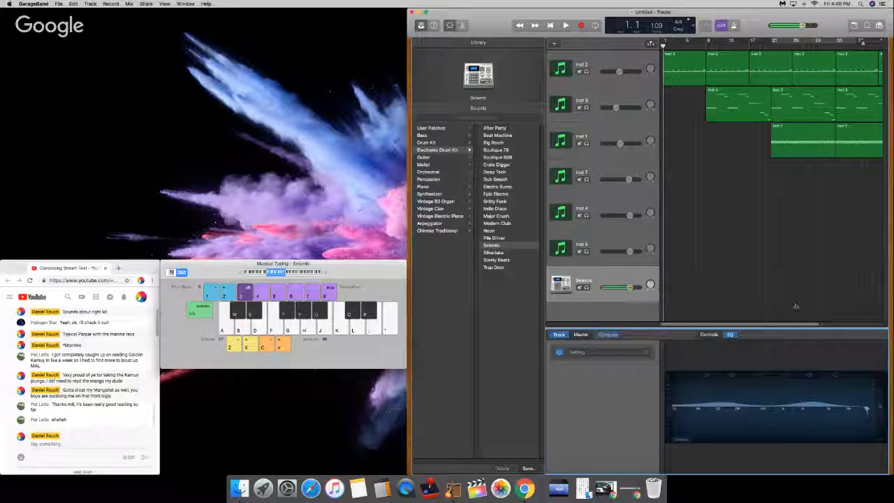
Step: Record a two-bar kick and hi-hat pattern on the Seismic track starting at bar 33
{"action": "key", "text": "space"}
{"action": "key", "text": "space"}
{"action": "left_click_drag", "start_coordinate": [865, 43], "coordinate": [862, 43]}
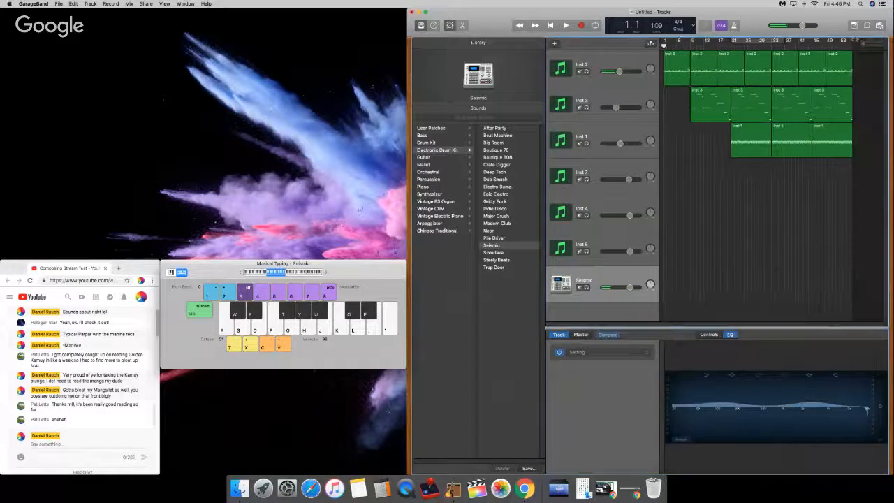
{"action": "left_click_drag", "start_coordinate": [790, 45], "coordinate": [772, 44]}
{"action": "key", "text": "r"}
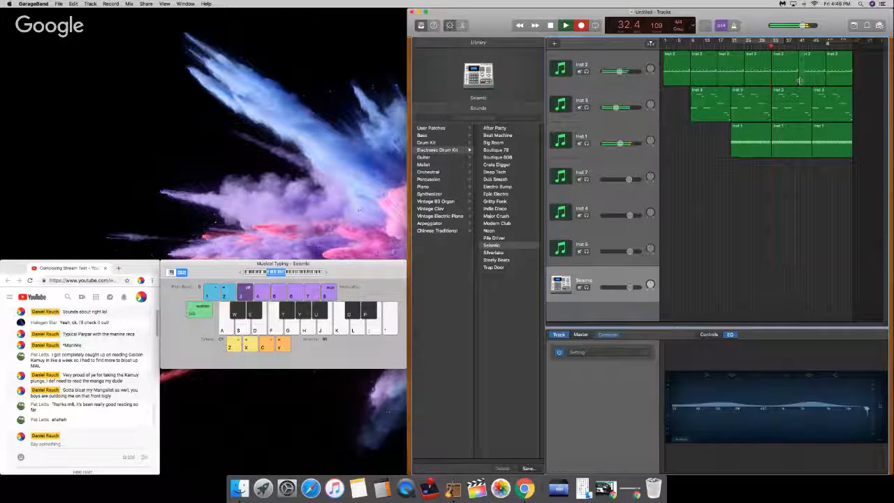
{"action": "key", "text": "y"}
{"action": "key", "text": "a"}
{"action": "key", "text": "a"}
{"action": "key", "text": "t"}
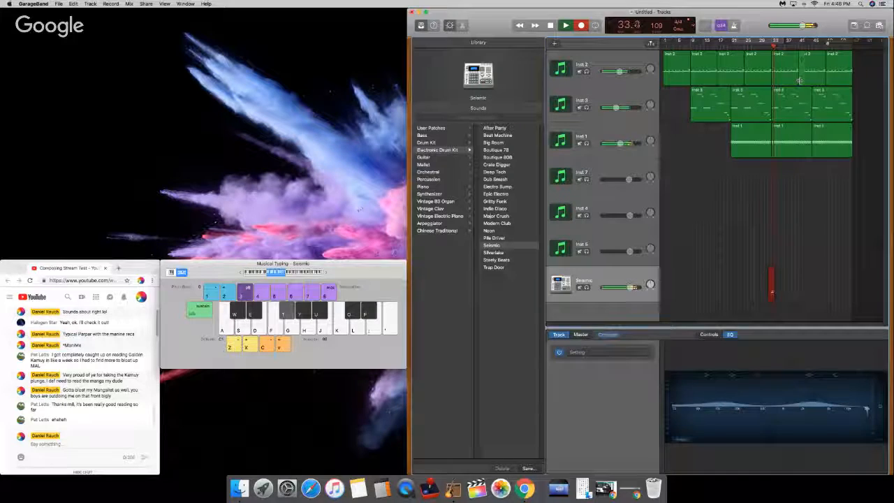
{"action": "key", "text": "a"}
{"action": "key", "text": "a"}
{"action": "key", "text": "y"}
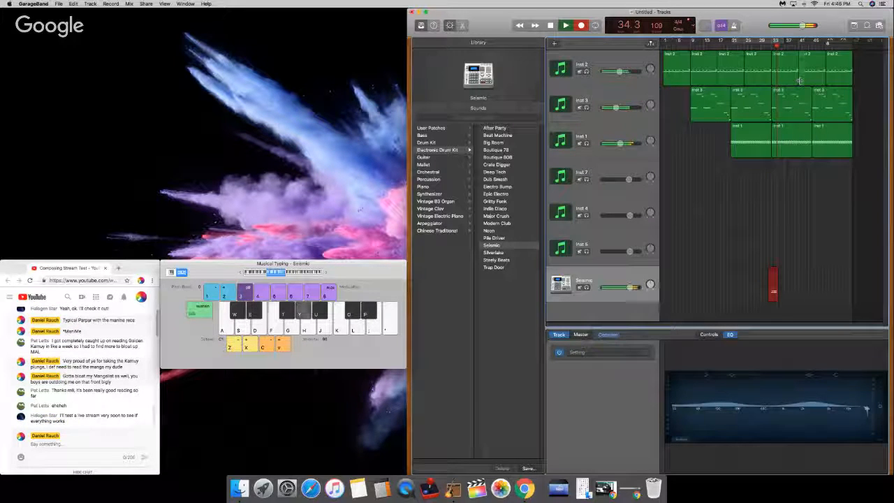
{"action": "key", "text": "a"}
{"action": "key", "text": "space"}
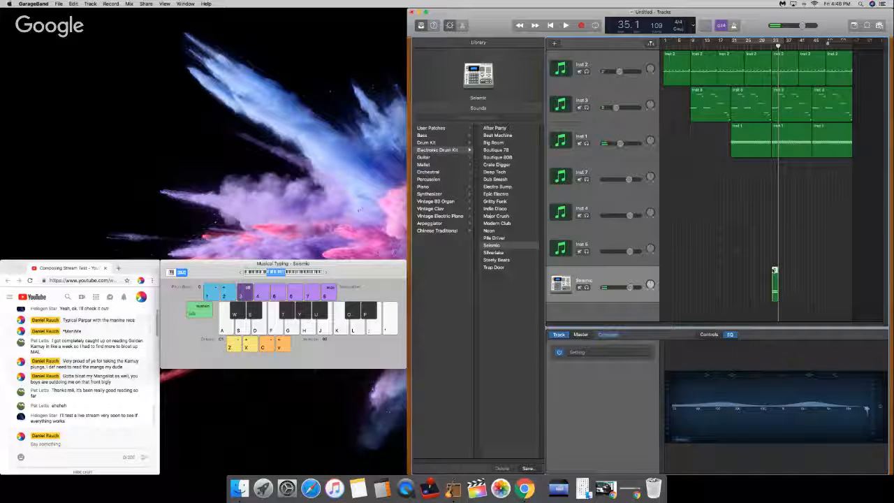
Step: Open the recorded drum region in the Piano Roll and quantize all its notes to 1/16 Note
{"action": "double_click", "coordinate": [774, 276]}
{"action": "left_click_drag", "start_coordinate": [754, 370], "coordinate": [892, 440]}
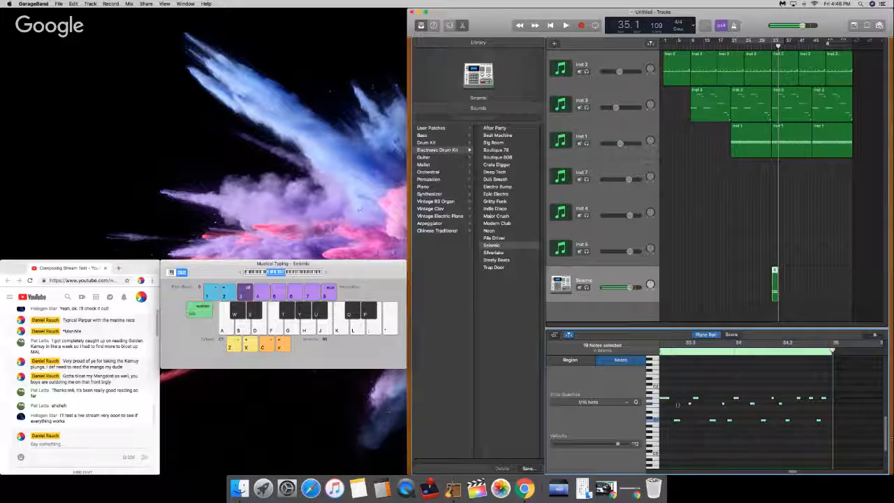
{"action": "left_click", "coordinate": [592, 402]}
{"action": "left_click", "coordinate": [586, 445]}
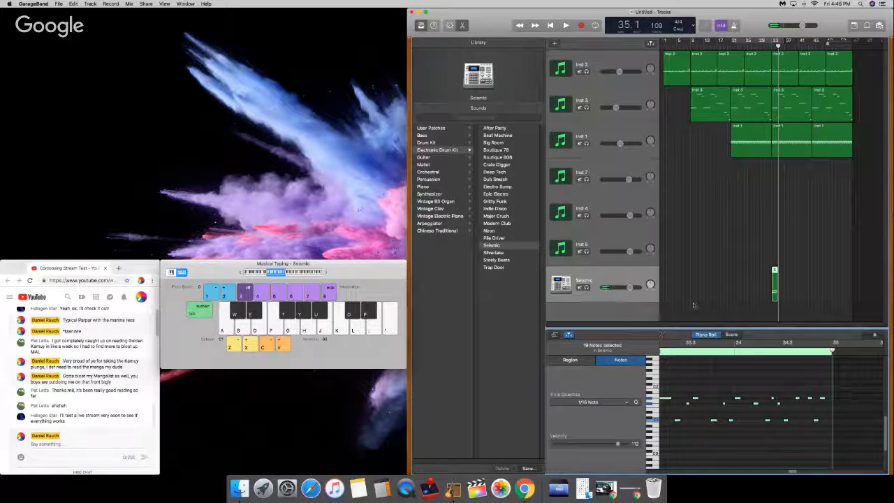
Step: Hide the Library and play back the quantized drum region from bar 33 together with the other tracks
{"action": "left_click", "coordinate": [773, 46]}
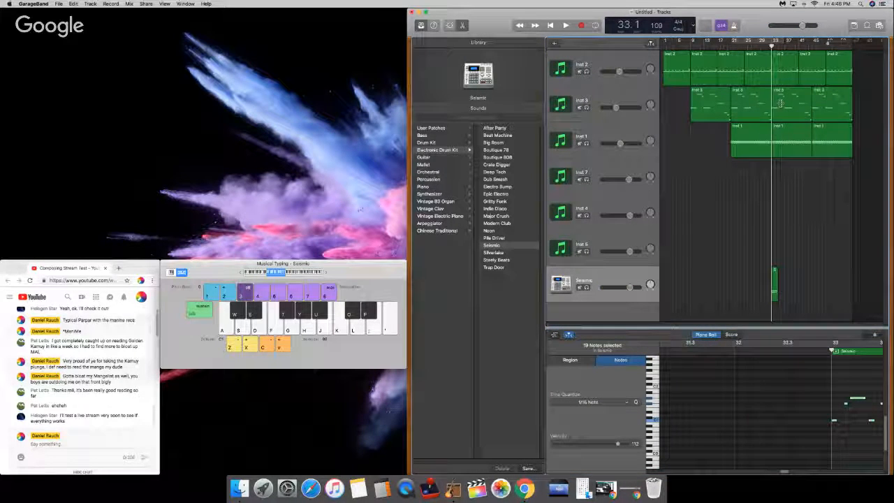
{"action": "left_click_drag", "start_coordinate": [882, 338], "coordinate": [870, 335]}
{"action": "key", "text": "space"}
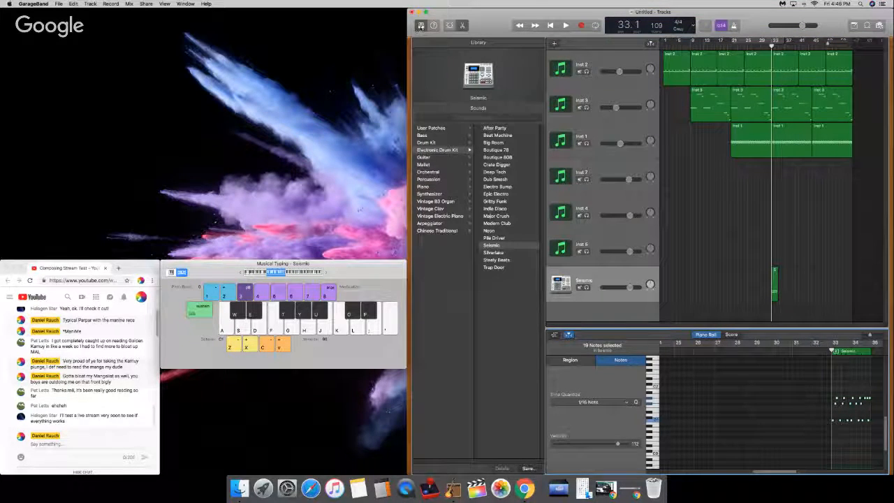
{"action": "key", "text": "y"}
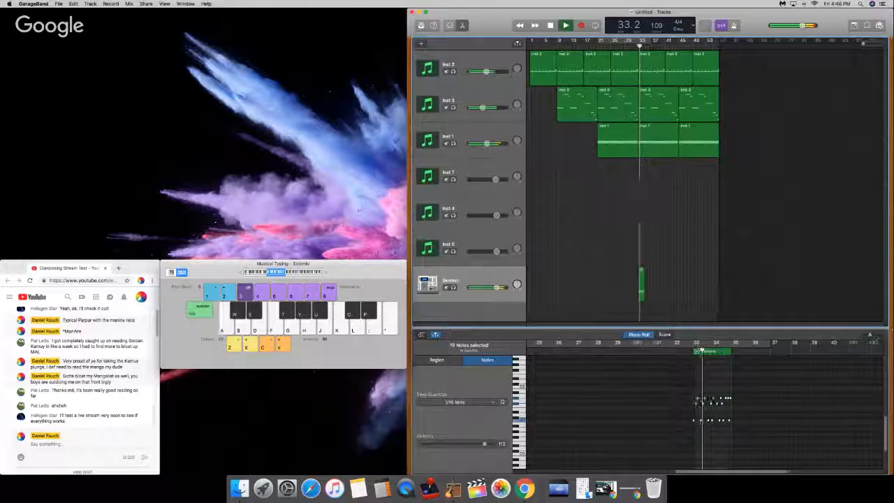
{"action": "left_click_drag", "start_coordinate": [870, 336], "coordinate": [874, 336]}
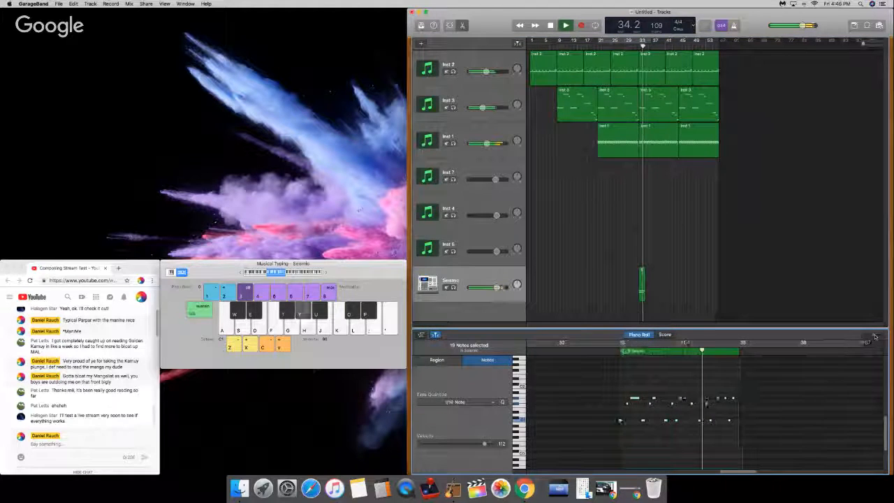
{"action": "key", "text": "space"}
{"action": "left_click", "coordinate": [619, 353]}
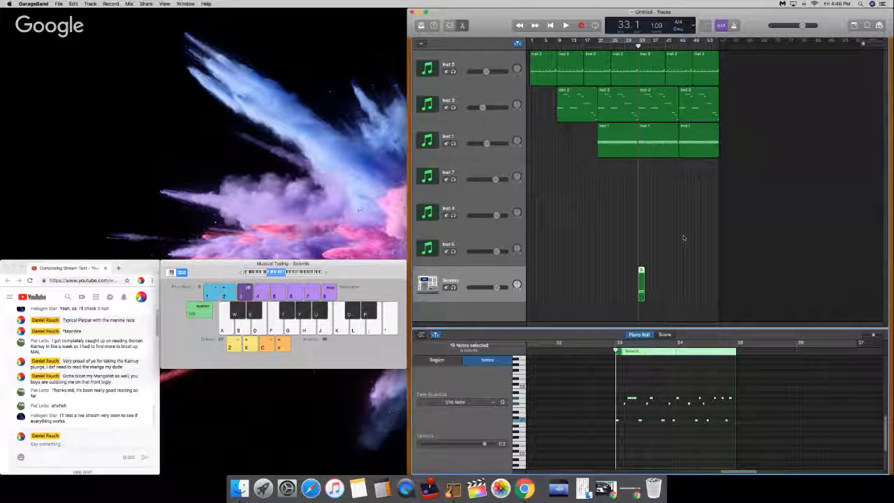
{"action": "key", "text": "space"}
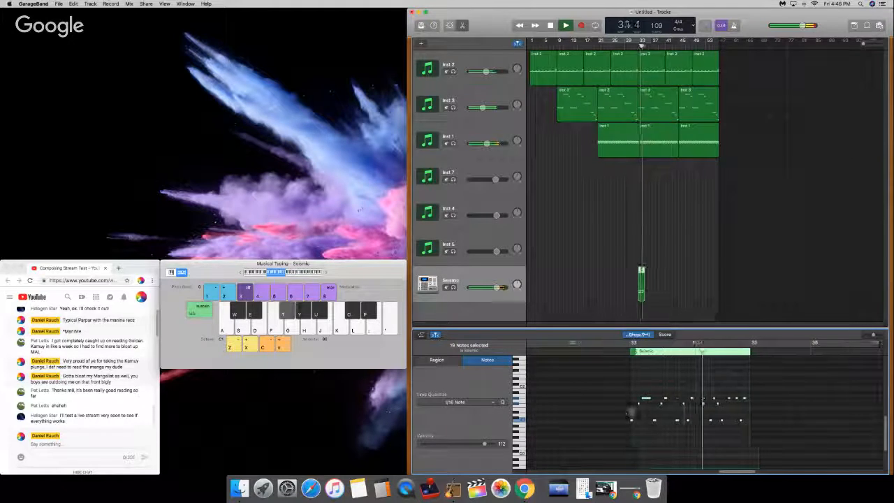
{"action": "key", "text": "space"}
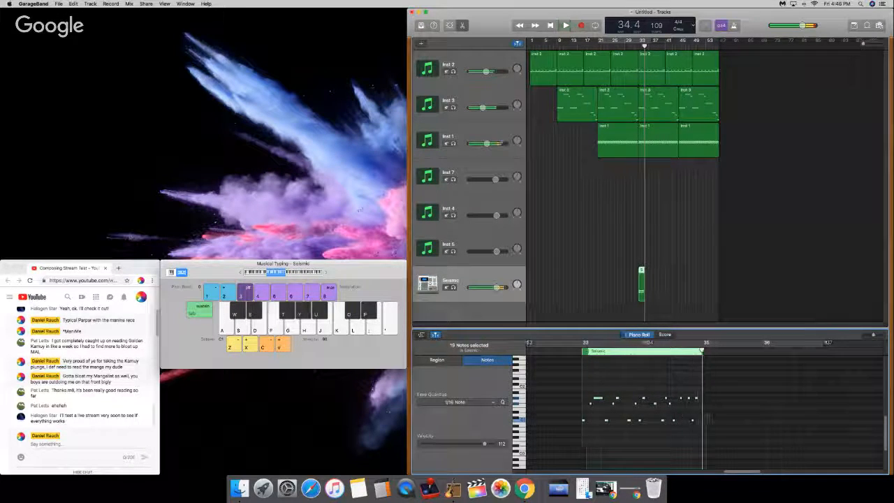
Step: Add a short kick note just before the last kick of the drum pattern in bar 34
{"action": "left_click", "coordinate": [707, 413]}
{"action": "left_click", "coordinate": [693, 422]}
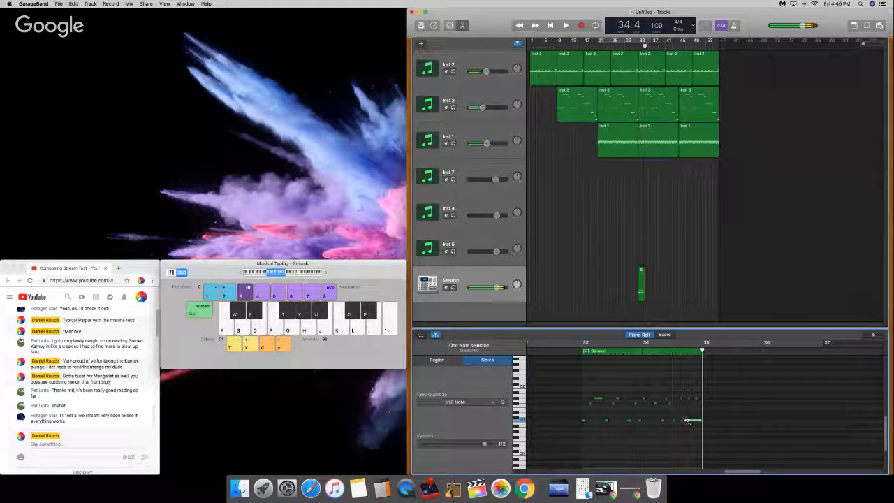
{"action": "left_click", "coordinate": [691, 421]}
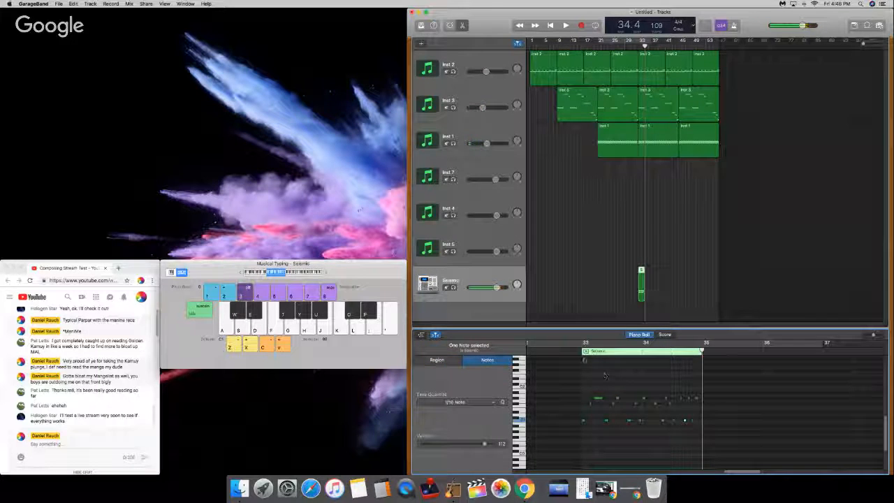
Step: Solo the Seismic track and play its drum pattern from bar 33
{"action": "left_click", "coordinate": [580, 351]}
{"action": "key", "text": "space"}
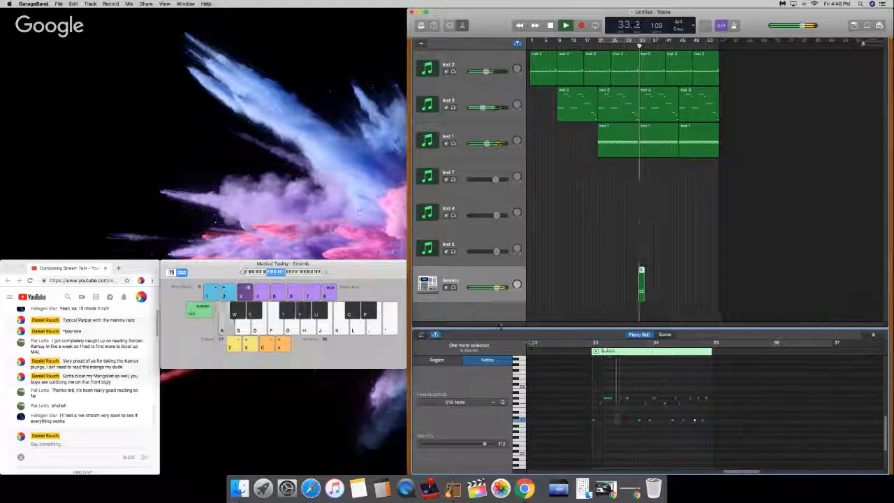
{"action": "left_click", "coordinate": [452, 287]}
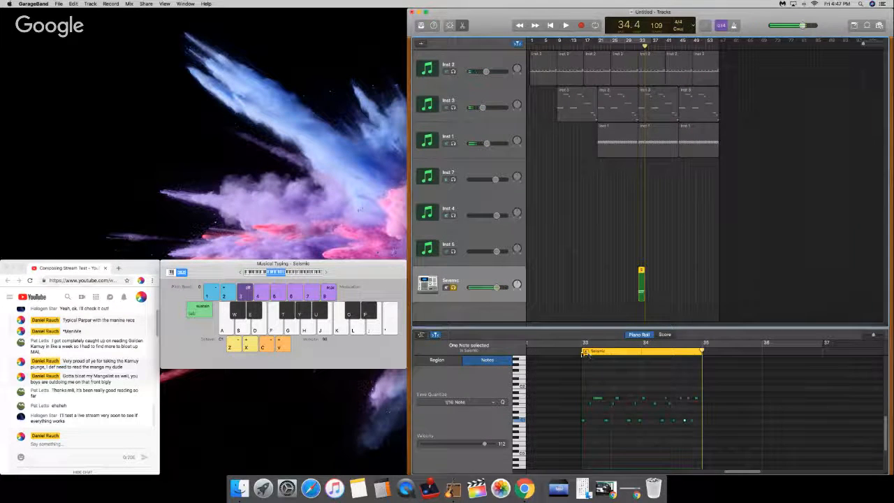
{"action": "key", "text": "space"}
Step: Move the added kick note slightly earlier near the end of bar 34
{"action": "left_click", "coordinate": [676, 419]}
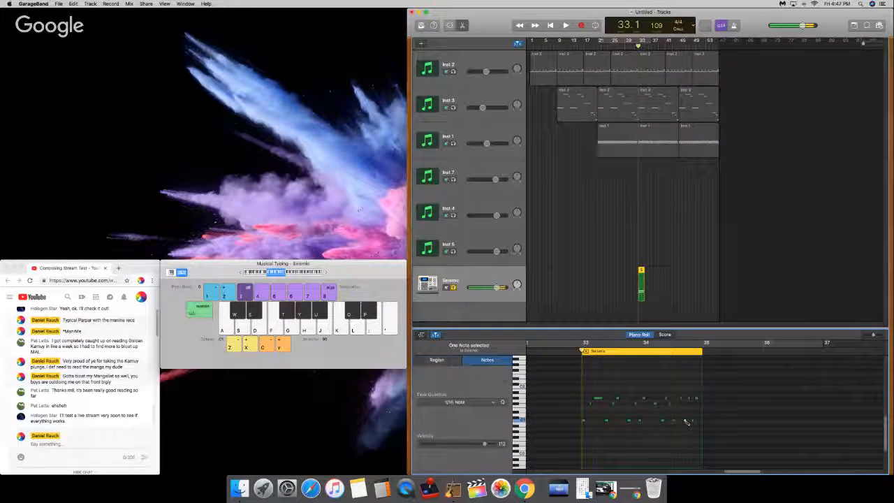
{"action": "left_click", "coordinate": [691, 421]}
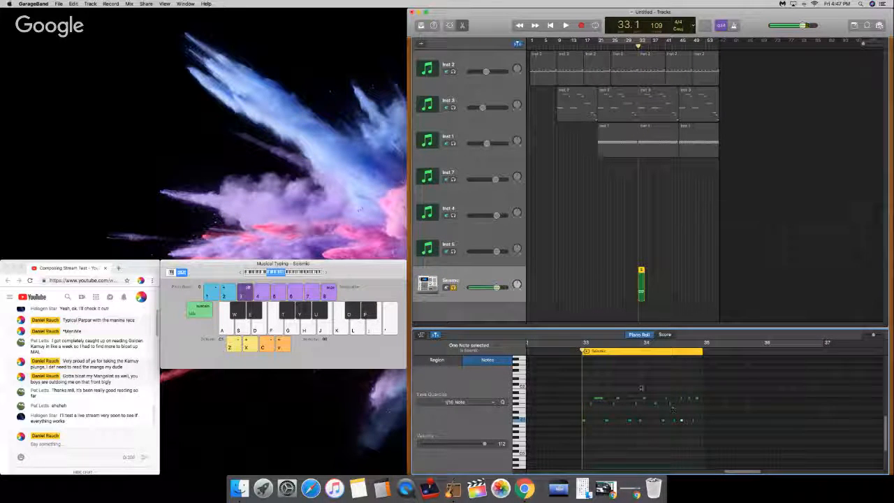
Step: Play the soloed Seismic drum pattern from bar 33 to check the timing of the added kick
{"action": "key", "text": "space"}
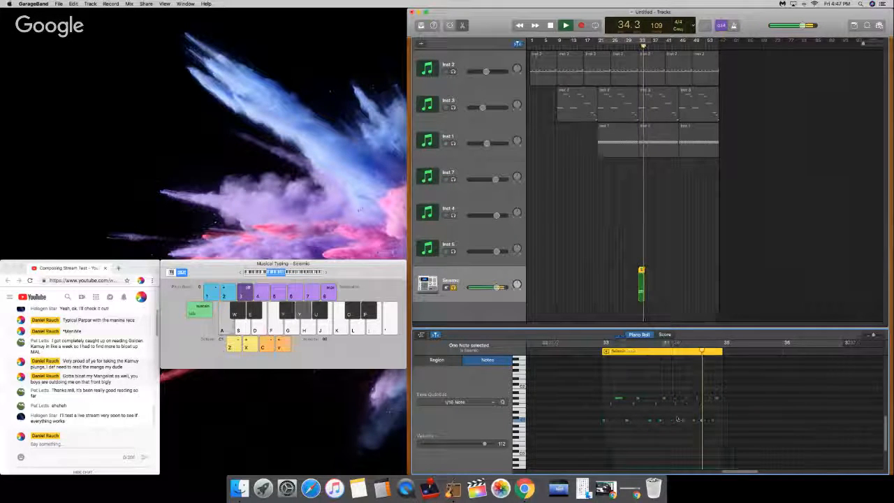
{"action": "key", "text": "space"}
{"action": "left_click", "coordinate": [603, 352]}
{"action": "key", "text": "space"}
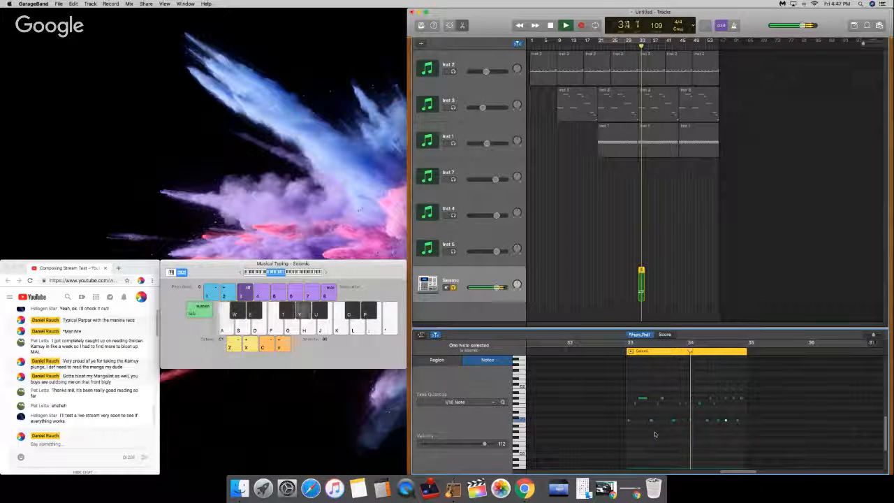
{"action": "key", "text": "space"}
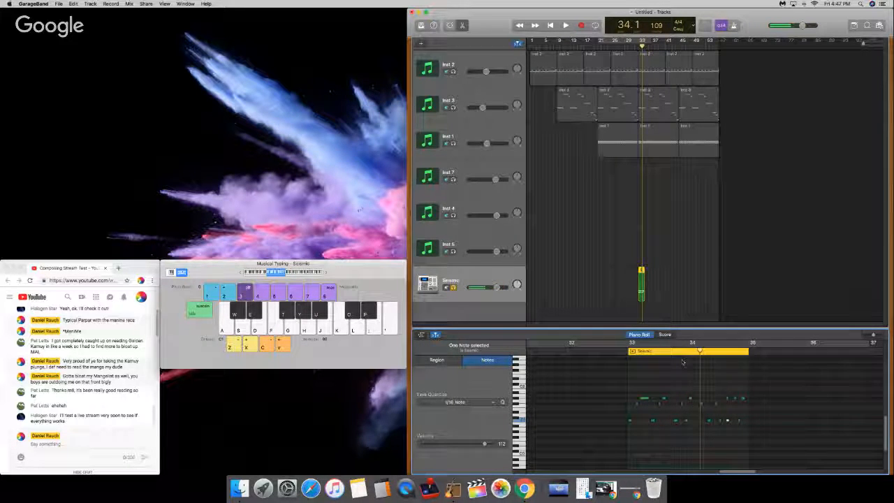
Step: Add short notes early in bar 34 on the rows above the kicks and replay the pattern from bar 33
{"action": "key", "text": "space"}
{"action": "key", "text": "space"}
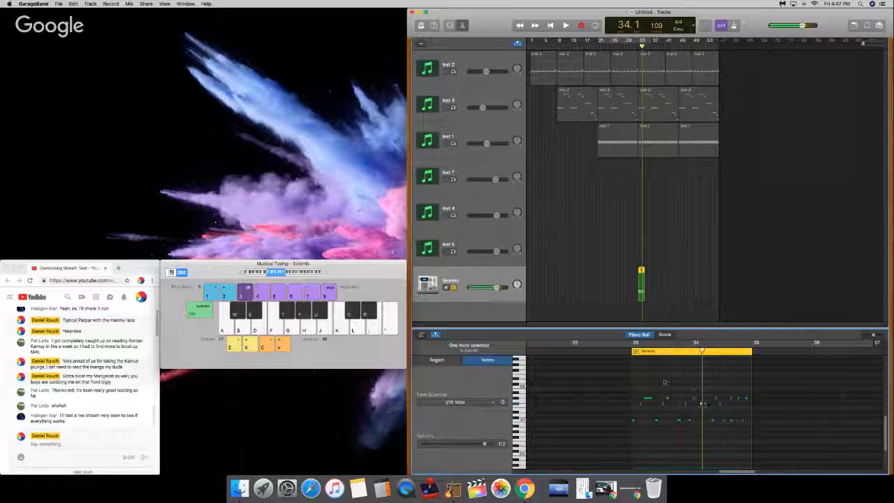
{"action": "key", "text": "space"}
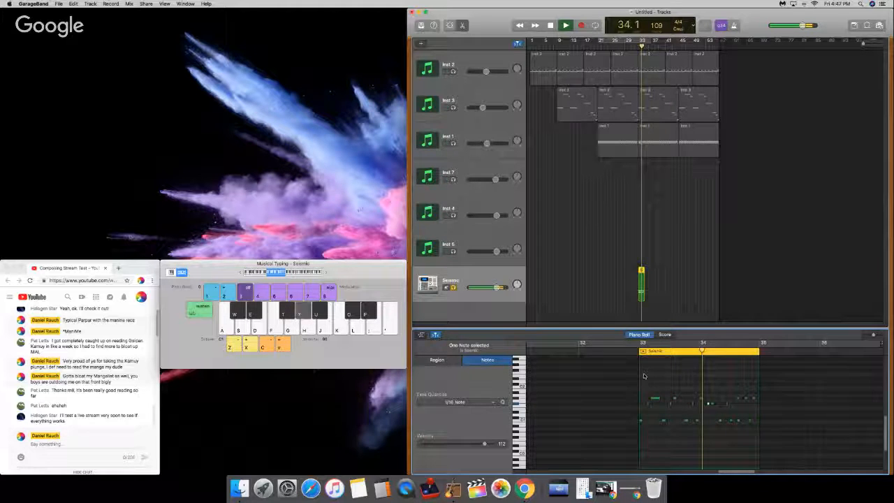
{"action": "key", "text": "space"}
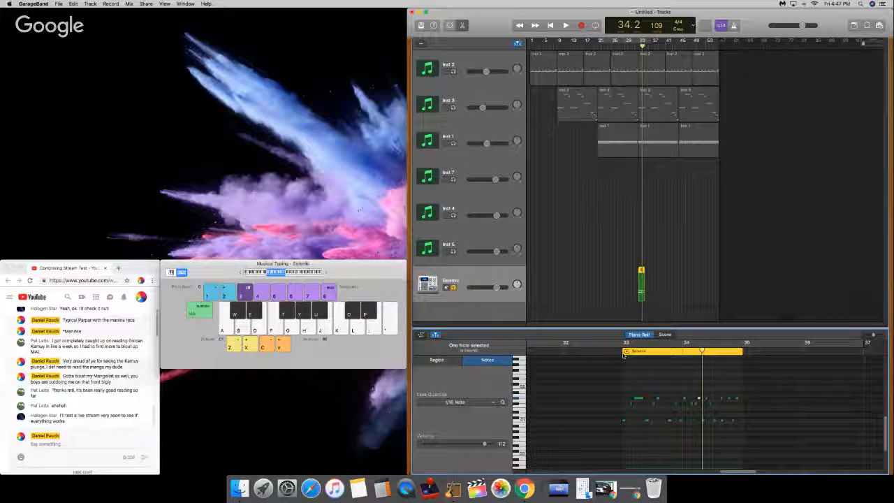
{"action": "left_click", "coordinate": [624, 353]}
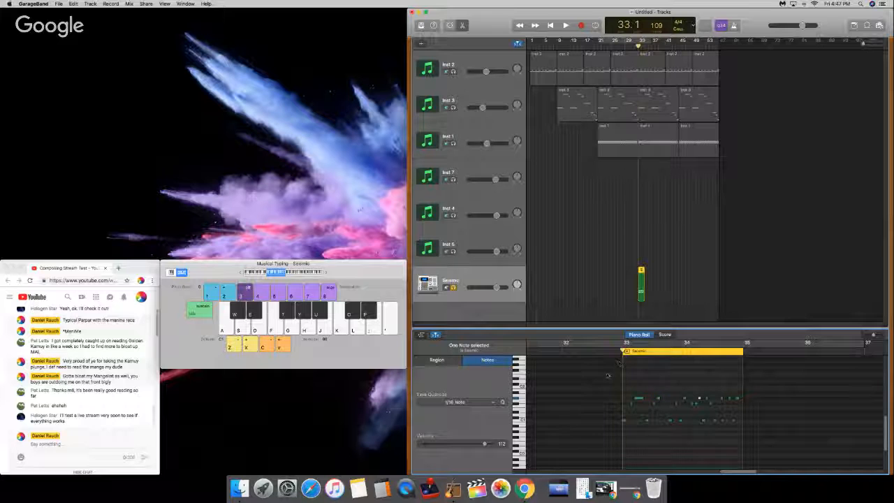
{"action": "key", "text": "space"}
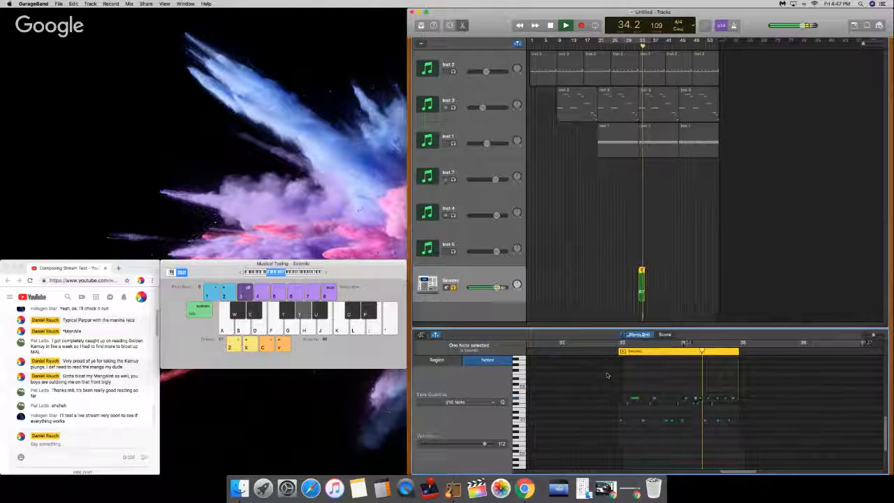
{"action": "key", "text": "space"}
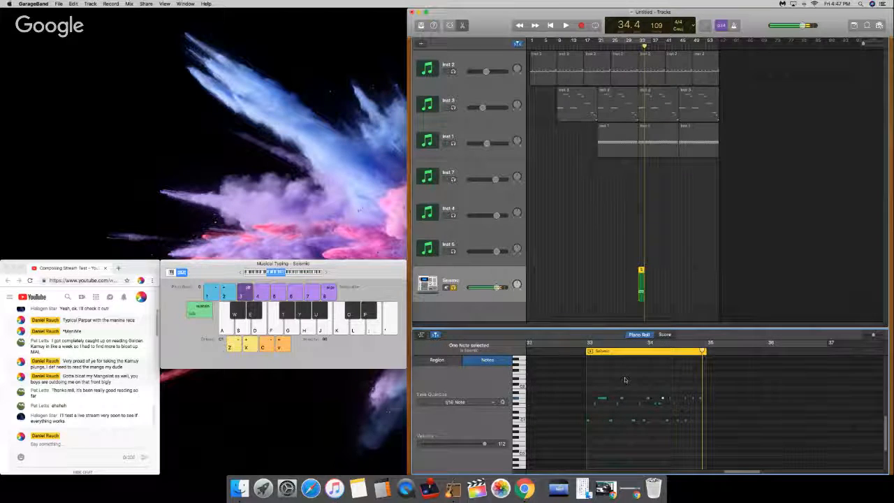
Step: Place a short note near 34.4.3 on the row above the kicks and add a closing kick note at the end of bar 34
{"action": "left_click", "coordinate": [698, 404]}
{"action": "left_click", "coordinate": [698, 404]}
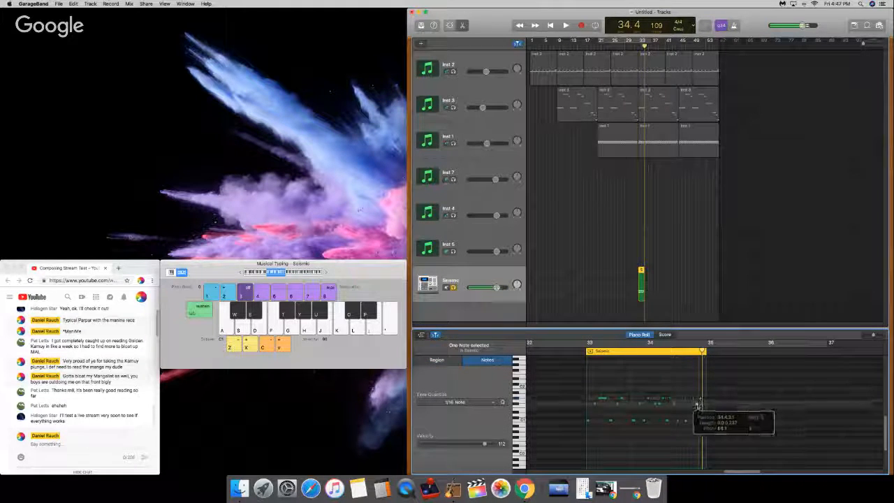
{"action": "left_click", "coordinate": [701, 420], "text": "super"}
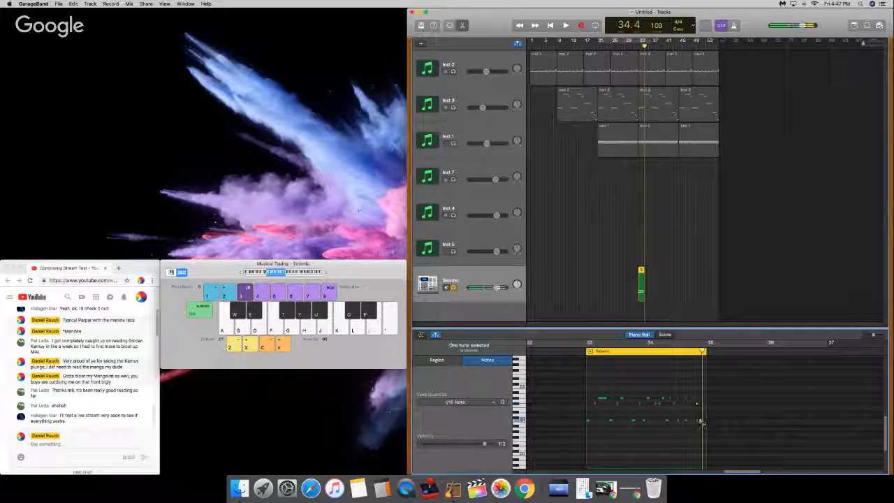
Step: Play the drum pattern from bar 33 through to bar 35 with the system volume raised
{"action": "left_click", "coordinate": [586, 350]}
{"action": "scroll", "coordinate": [585, 351], "scroll_direction": "left", "scroll_amount": 1}
{"action": "key", "text": "space"}
{"action": "key", "text": "XF86AudioRaiseVolume"}
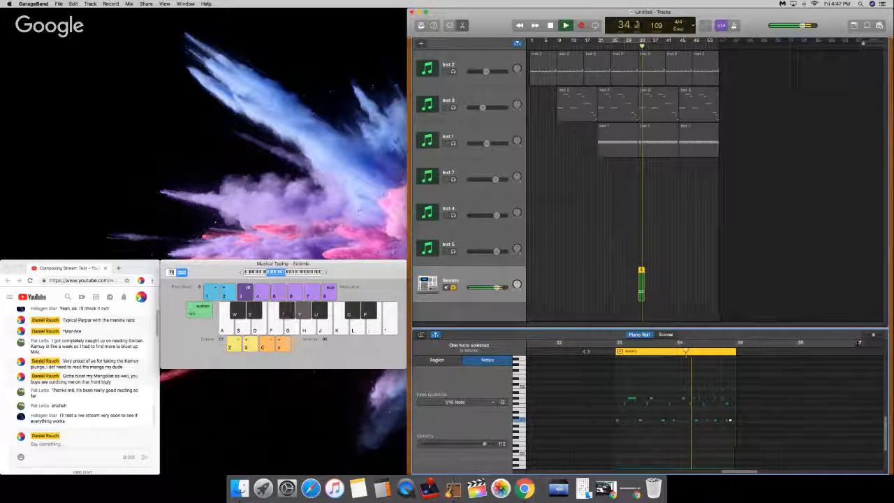
{"action": "key", "text": "space"}
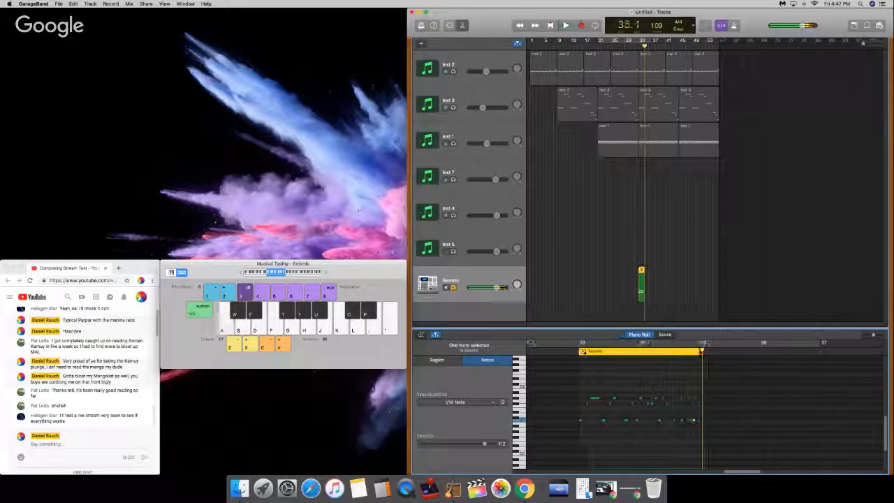
Step: Remove the extra note early in bar 34 on the row above the kicks and replay the pattern from bar 33
{"action": "left_click", "coordinate": [652, 388]}
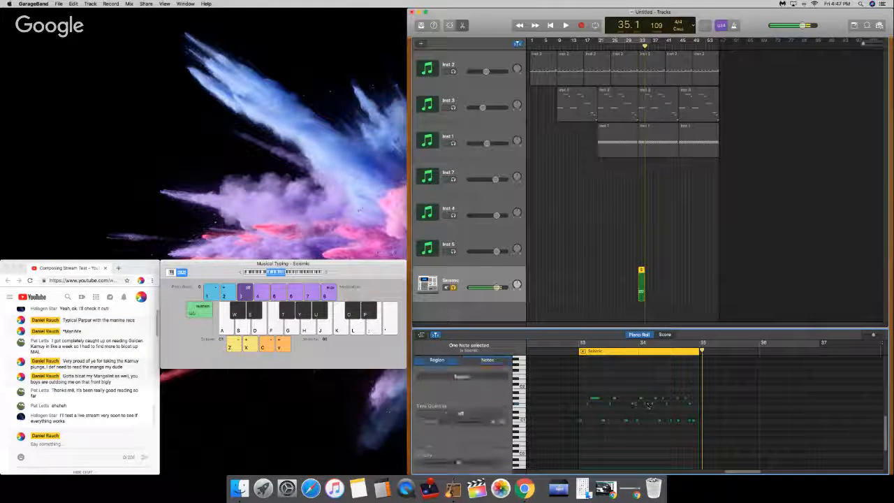
{"action": "left_click", "coordinate": [582, 356]}
{"action": "key", "text": "space"}
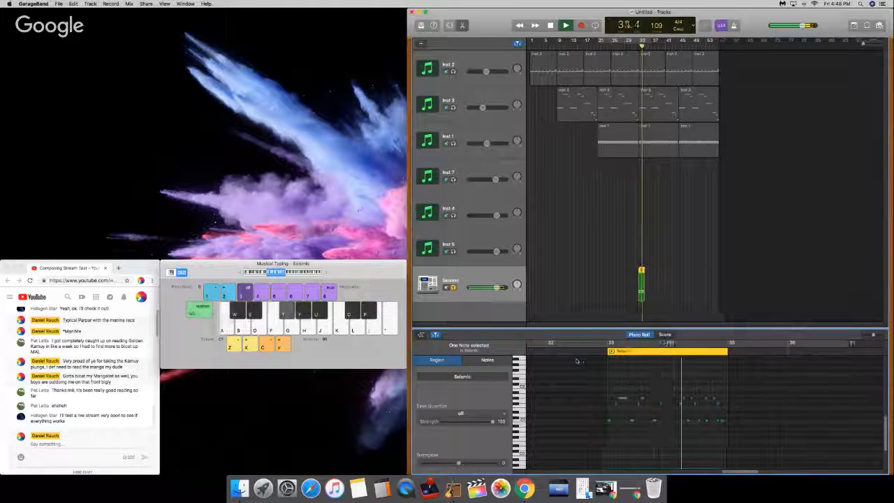
{"action": "key", "text": "space"}
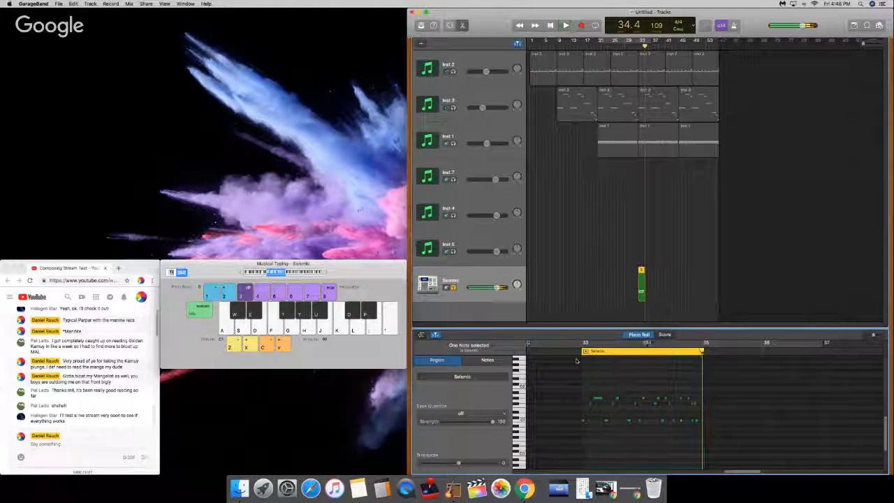
Step: Select the Seismic region, move the playhead to bar 35, and audition individual drum sounds between playbacks of the pattern
{"action": "left_click", "coordinate": [678, 284]}
{"action": "left_click", "coordinate": [641, 283]}
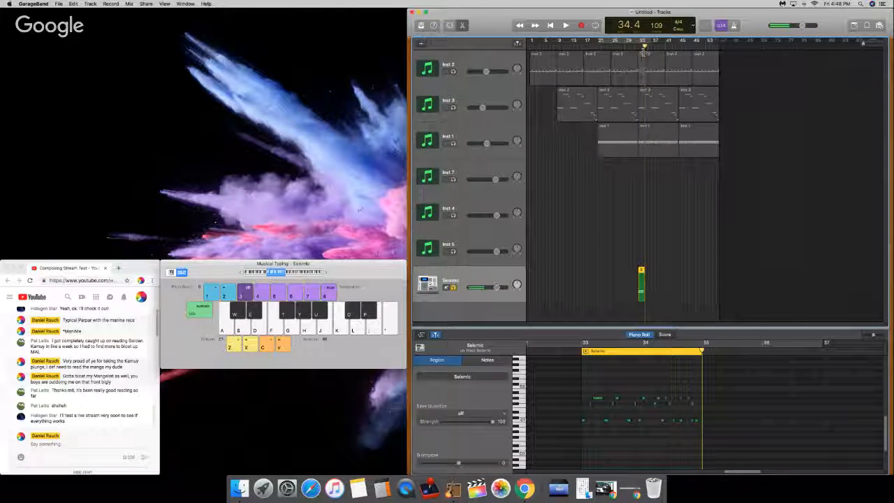
{"action": "left_click_drag", "start_coordinate": [645, 46], "coordinate": [644, 46]}
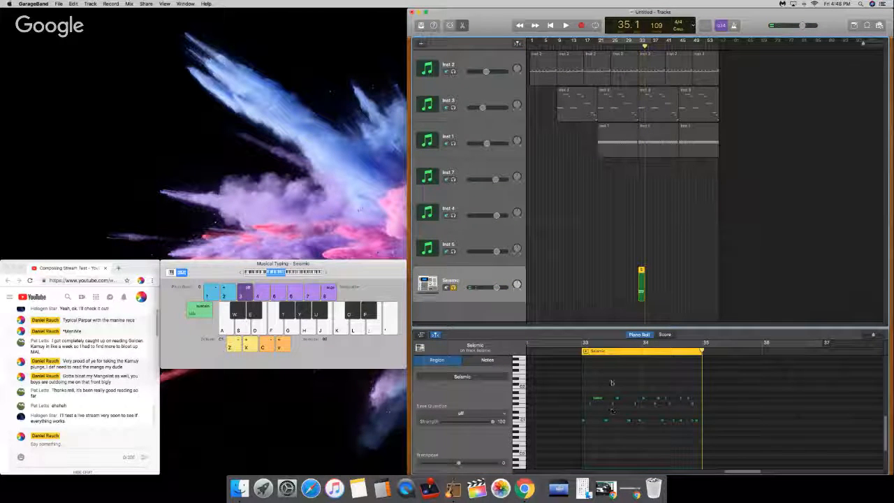
{"action": "key", "text": "t"}
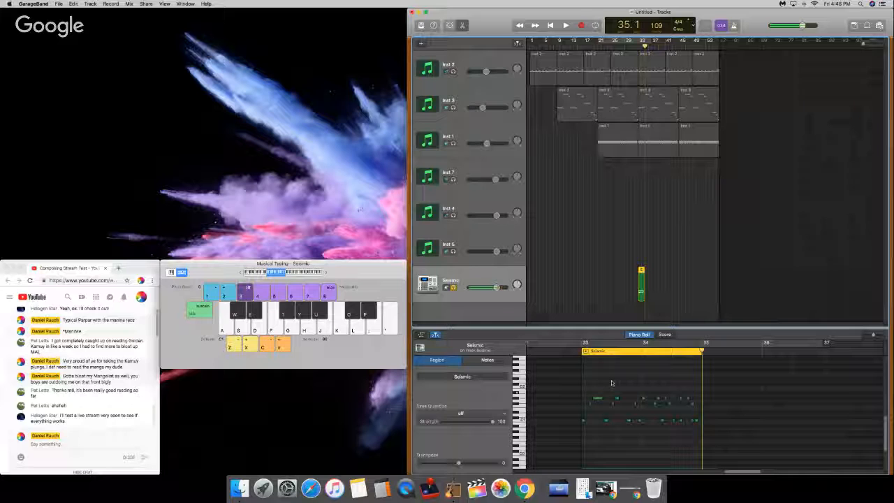
{"action": "key", "text": "u"}
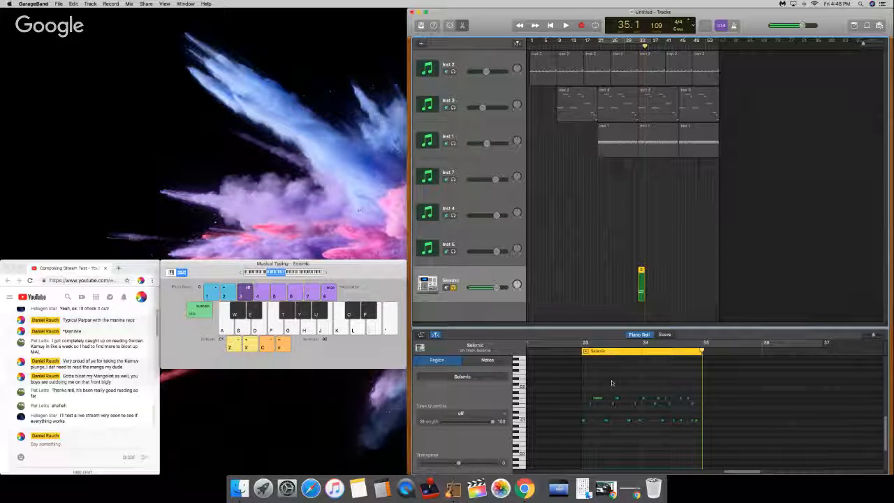
{"action": "key", "text": "space"}
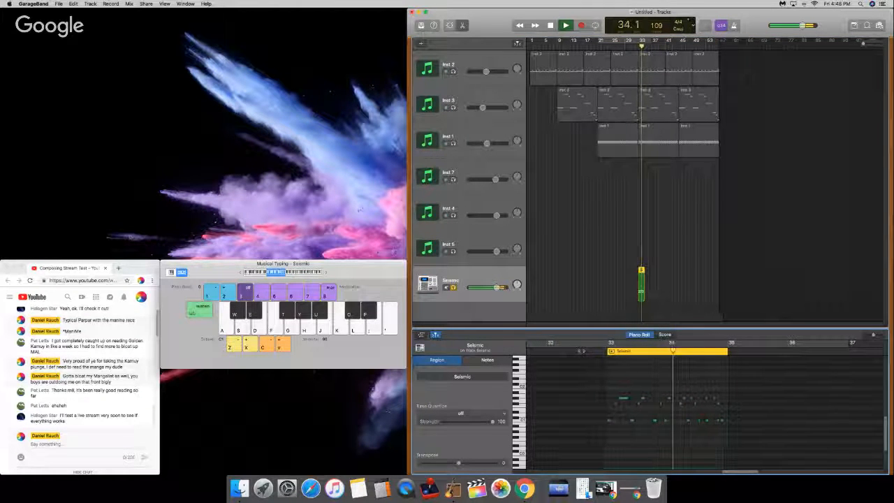
{"action": "key", "text": "space"}
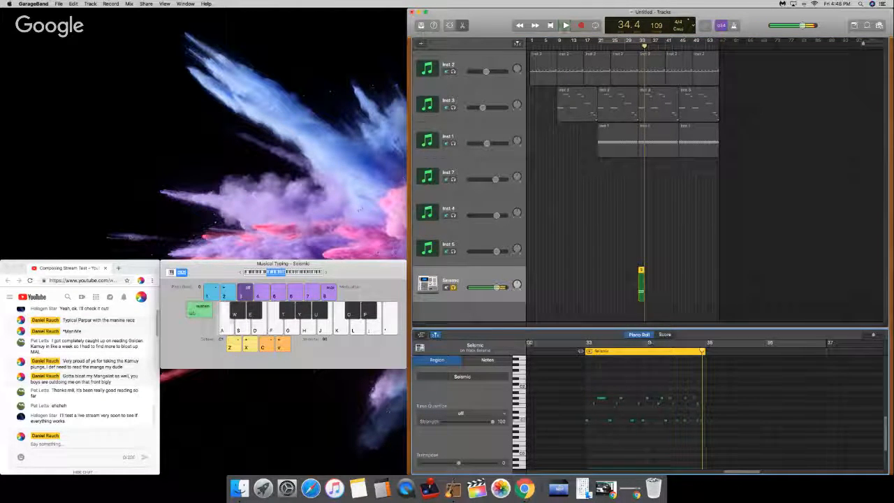
{"action": "key", "text": "u"}
{"action": "key", "text": "u"}
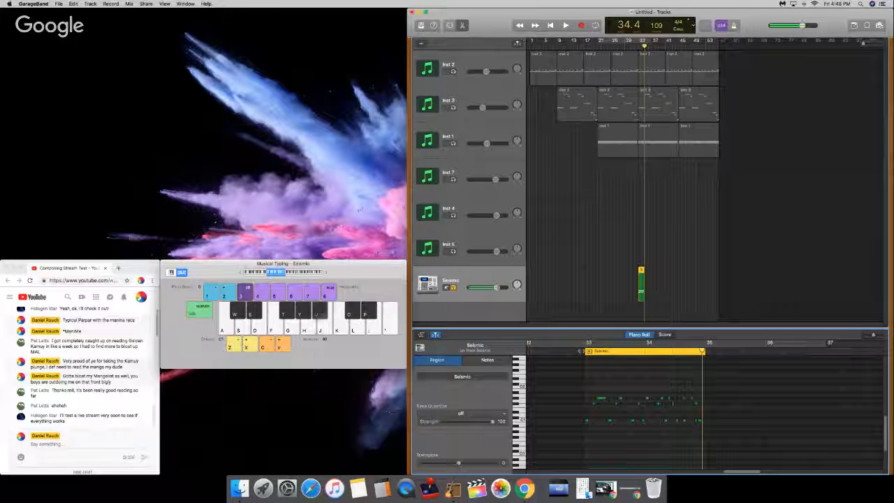
Step: Raise Musical Typing by one octave, turn up the system volume, return the playhead to bar 33, and audition the higher drum sounds
{"action": "key", "text": "x"}
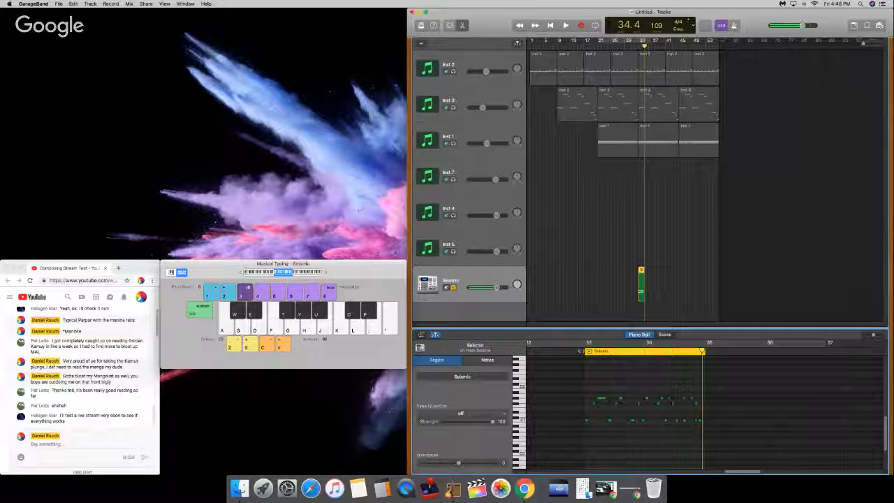
{"action": "key", "text": "XF86AudioRaiseVolume"}
{"action": "key", "text": "XF86AudioRaiseVolume"}
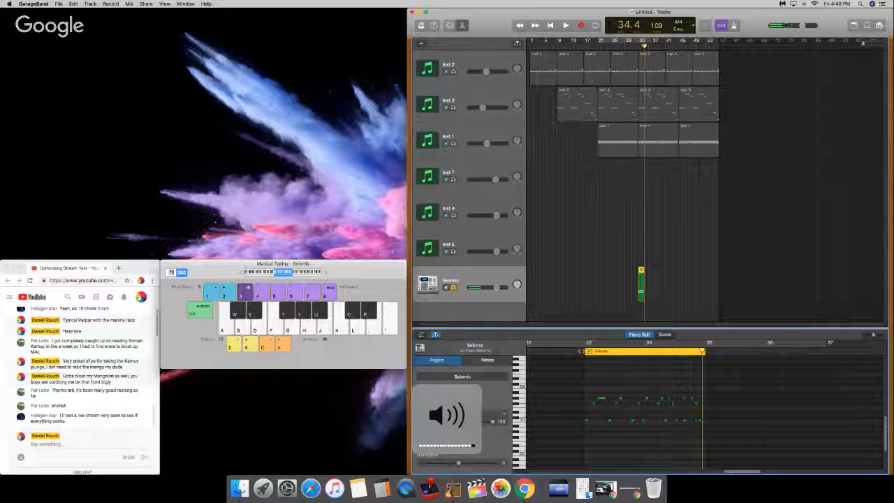
{"action": "left_click", "coordinate": [585, 344]}
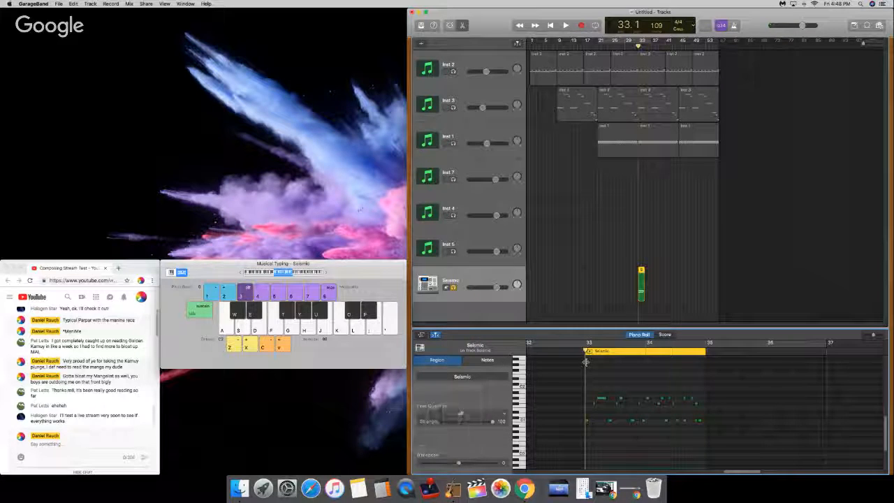
{"action": "key", "text": "a"}
{"action": "key", "text": "d"}
{"action": "key", "text": "d"}
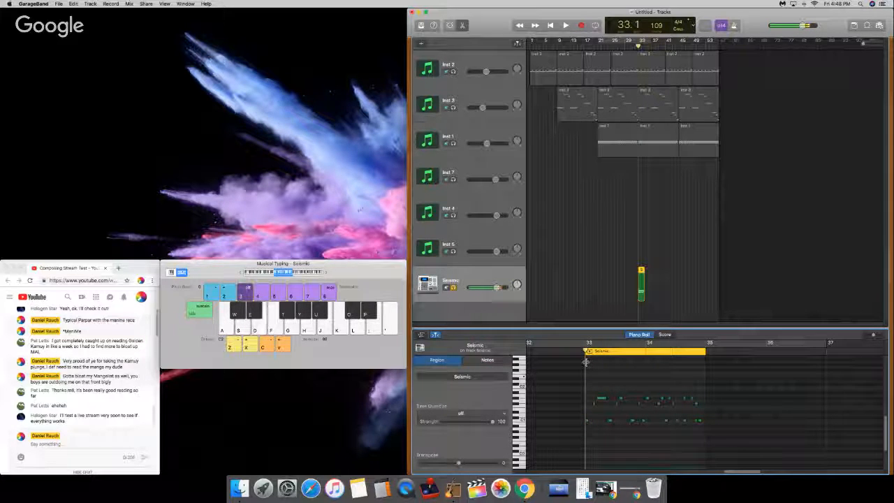
{"action": "key", "text": "s"}
{"action": "key", "text": "f"}
{"action": "key", "text": "semicolon"}
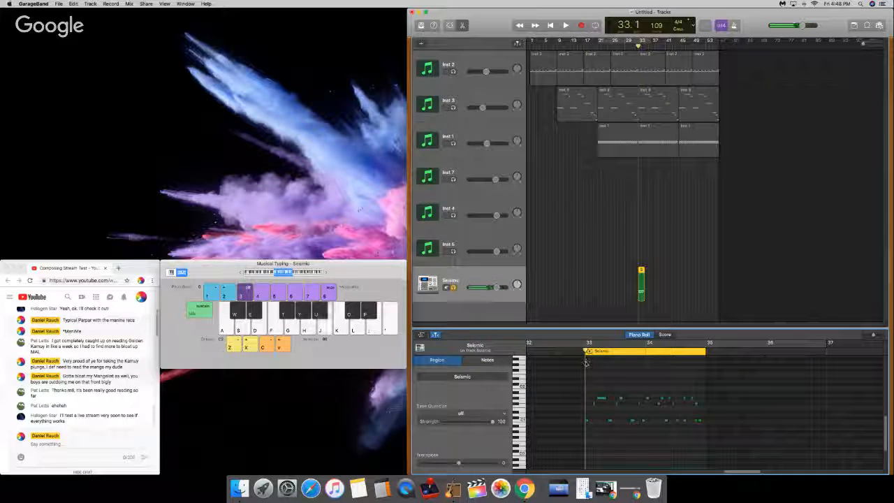
Step: Lower Musical Typing by one octave and audition kick, snare and hat combinations on the Seismic kit
{"action": "key", "text": "z"}
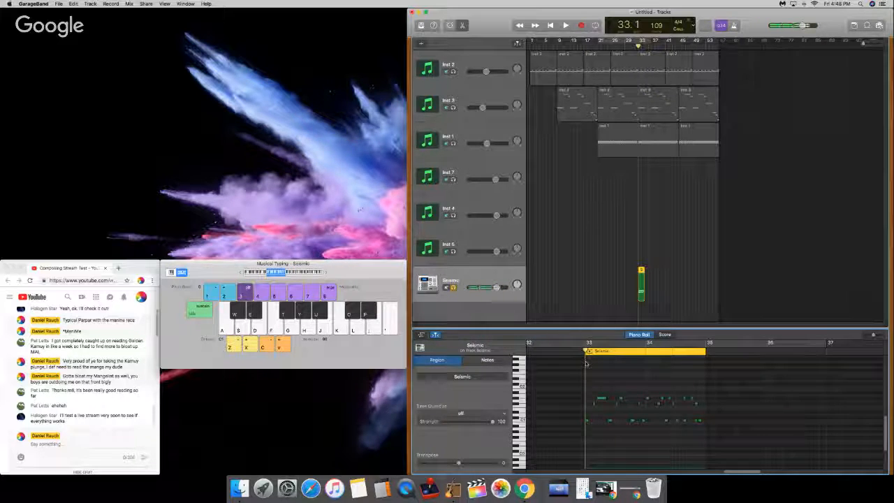
{"action": "key", "text": "j"}
{"action": "key", "text": "y"}
{"action": "key", "text": "j"}
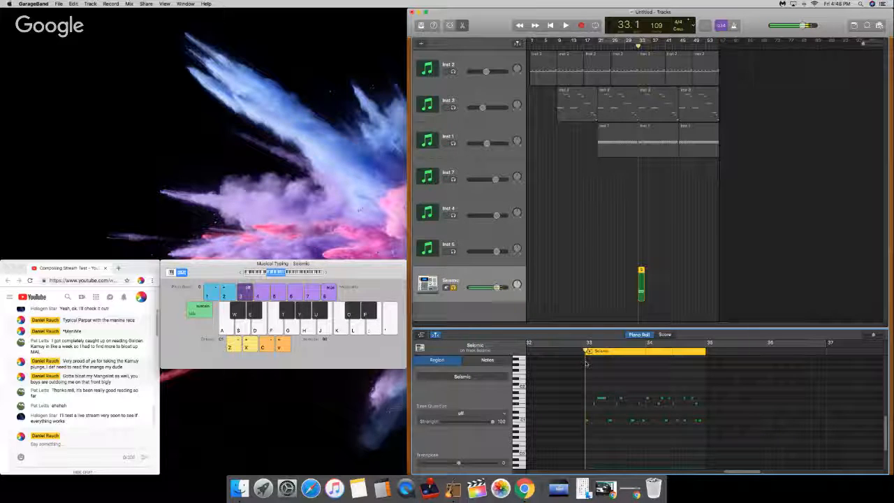
{"action": "key", "text": "u"}
{"action": "key", "text": "t"}
{"action": "key", "text": "d"}
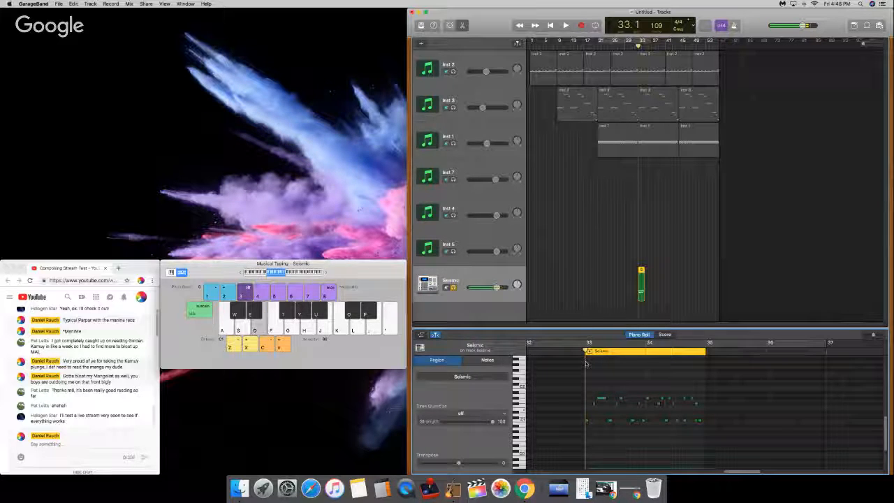
{"action": "key", "text": "u"}
{"action": "key", "text": "t"}
{"action": "key", "text": "d"}
{"action": "key", "text": "t"}
{"action": "key", "text": "s"}
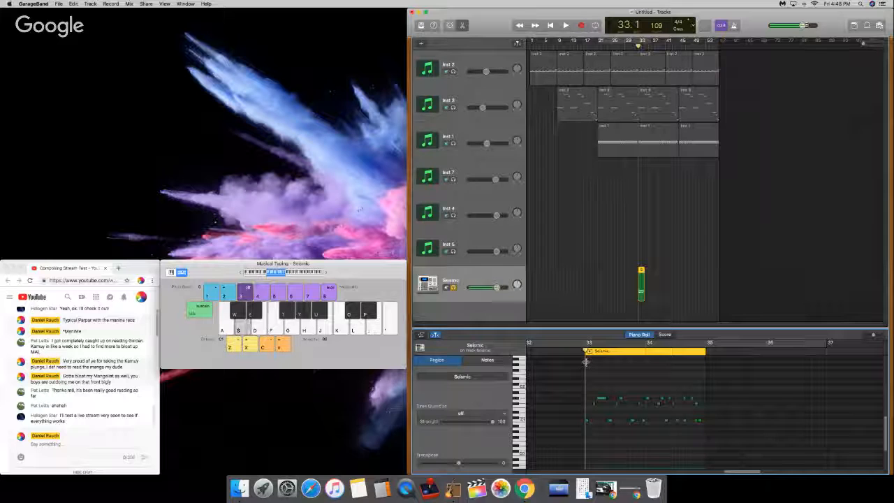
{"action": "key", "text": "d"}
{"action": "key", "text": "s"}
{"action": "key", "text": "d"}
{"action": "key", "text": "s"}
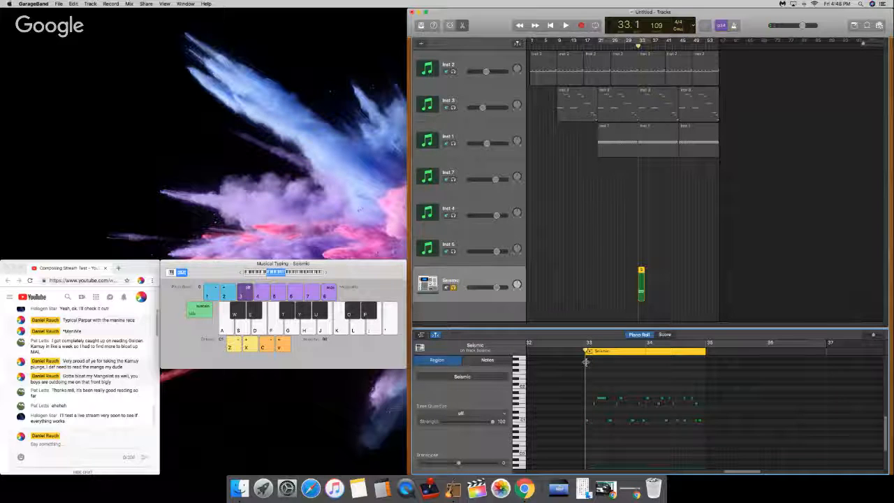
{"action": "key", "text": "d"}
{"action": "key", "text": "s"}
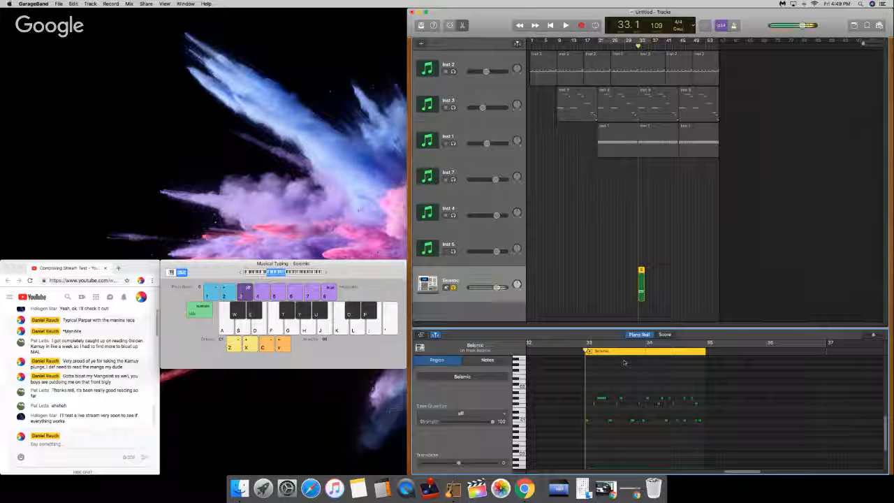
{"action": "key", "text": "y"}
{"action": "key", "text": "u"}
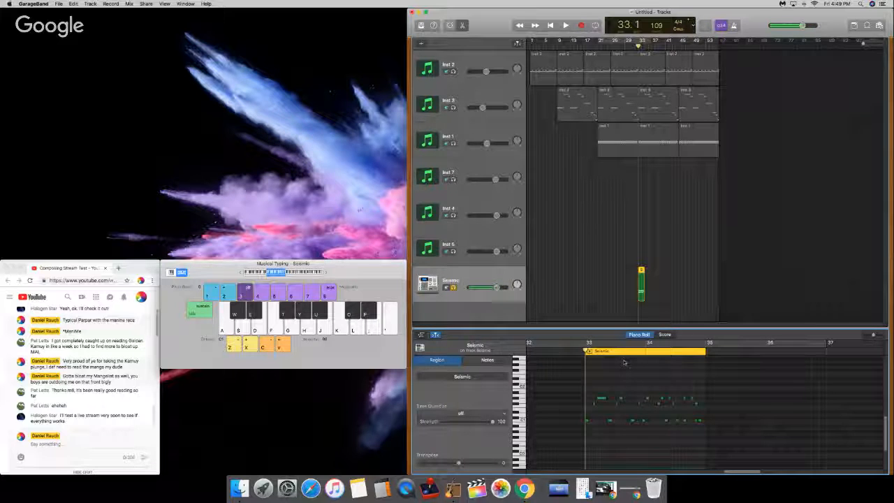
Step: Audition more Seismic drum sounds at bar 33, including along with a playback of the two-bar pattern
{"action": "key", "text": "k"}
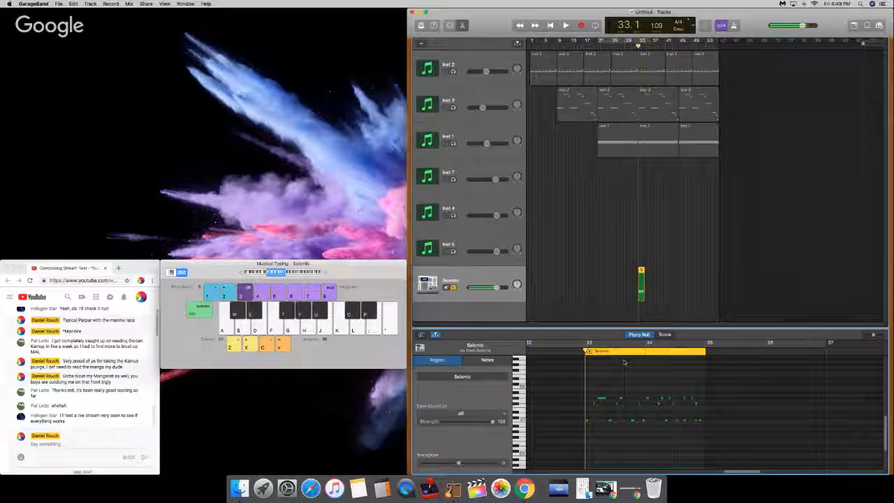
{"action": "key", "text": "o"}
{"action": "key", "text": "d"}
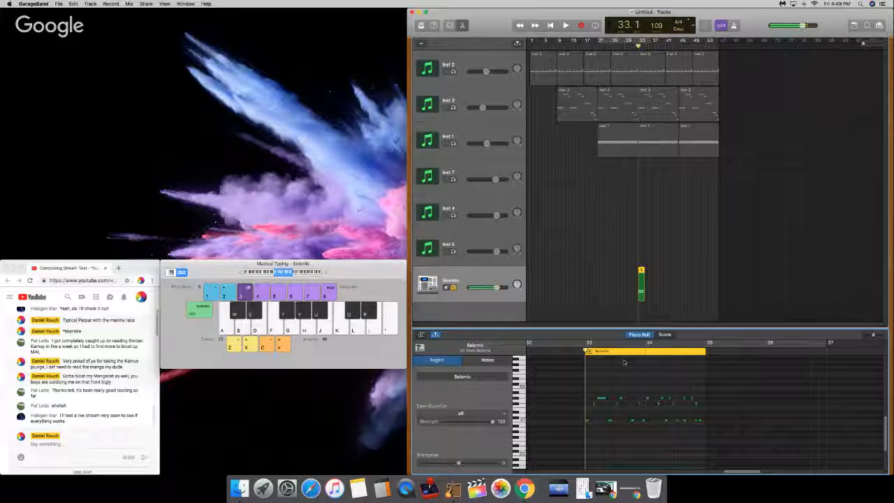
{"action": "key", "text": "k"}
{"action": "key", "text": "d"}
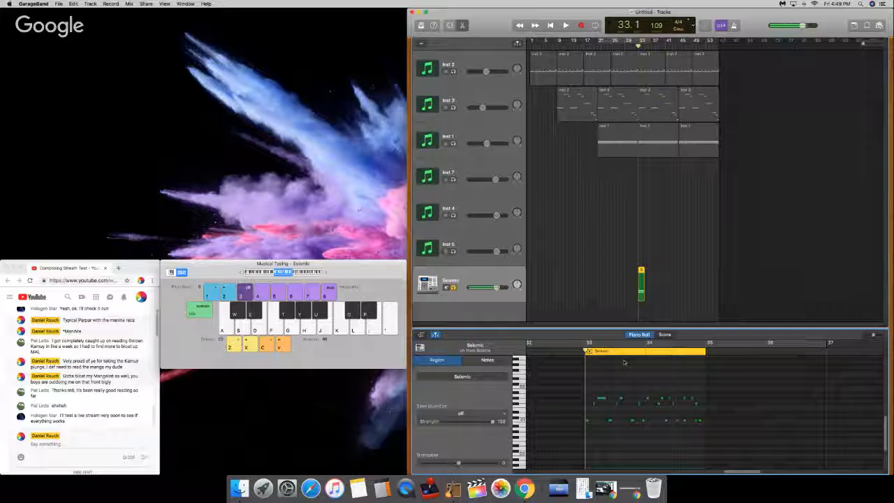
{"action": "key", "text": "d"}
{"action": "key", "text": "space"}
{"action": "key", "text": "d"}
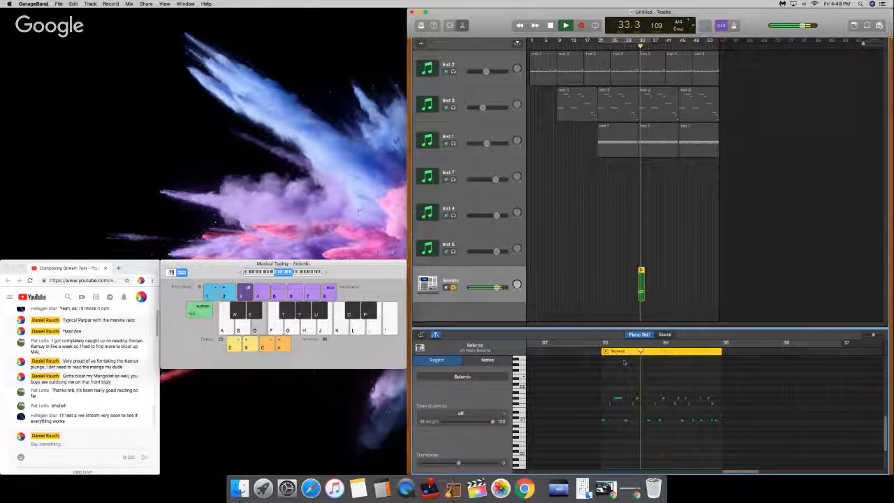
{"action": "key", "text": "d"}
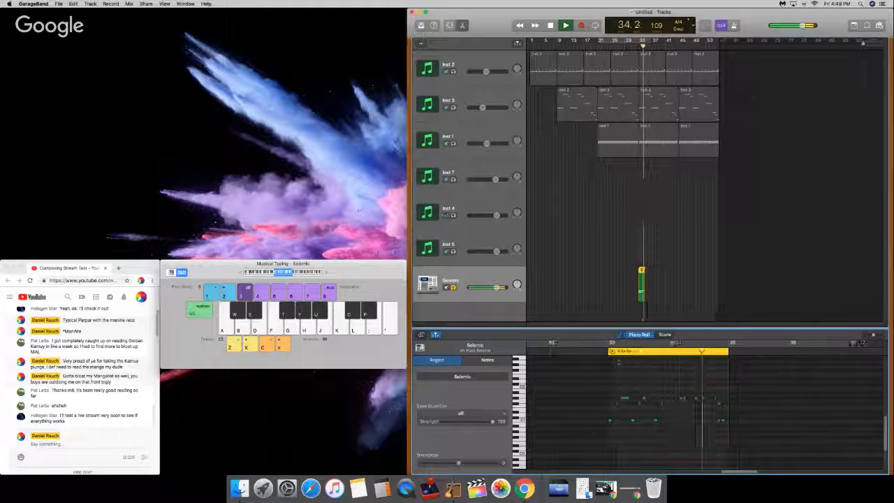
{"action": "key", "text": "space"}
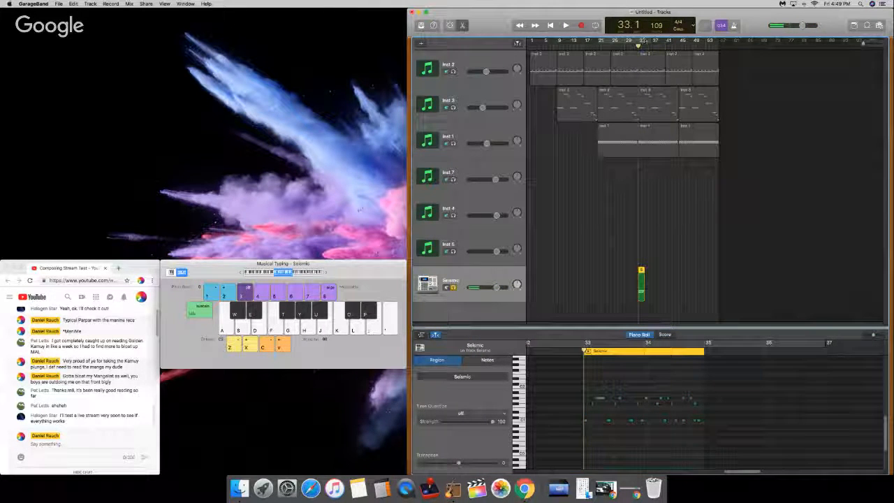
Step: Paste copies of the two-bar Seismic region back to back from bar 35 up to bar 45
{"action": "left_click", "coordinate": [645, 40]}
{"action": "key", "text": "super+v"}
{"action": "key", "text": "super+v"}
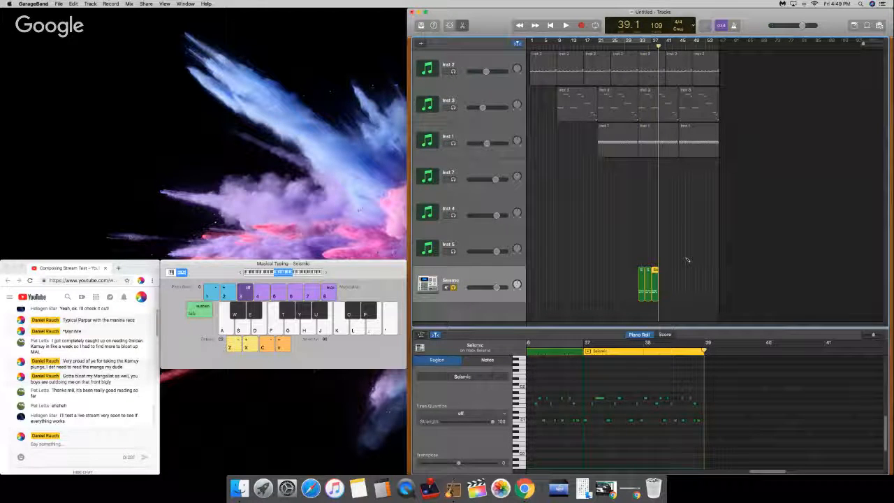
{"action": "key", "text": "super+v"}
{"action": "key", "text": "super+v"}
{"action": "key", "text": "super+v"}
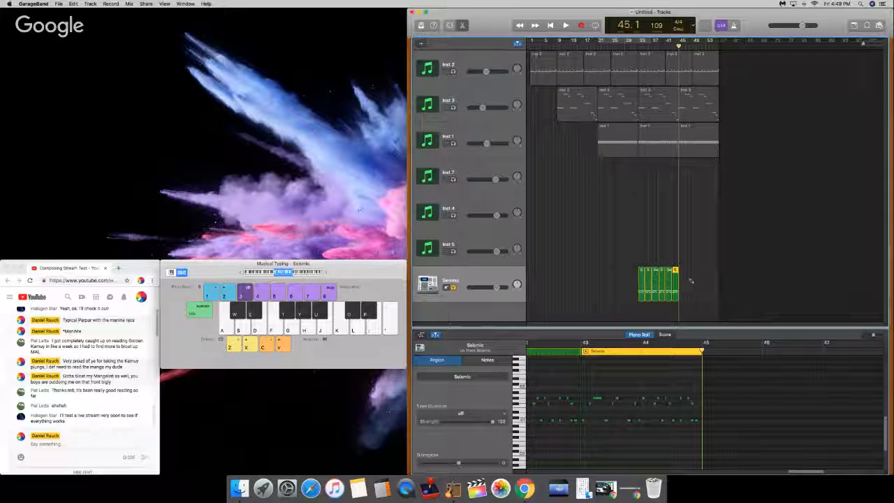
{"action": "left_click", "coordinate": [691, 281], "text": "super"}
{"action": "left_click", "coordinate": [663, 273]}
{"action": "left_click", "coordinate": [700, 282]}
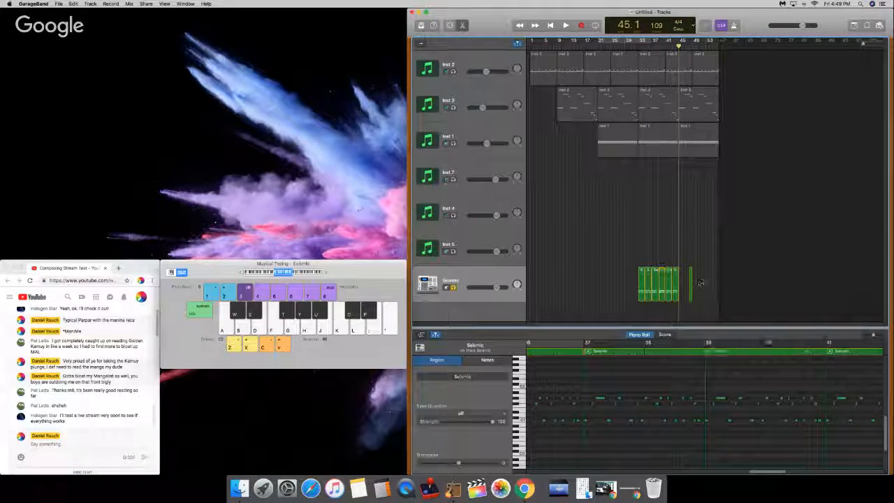
{"action": "left_click", "coordinate": [691, 277]}
{"action": "key", "text": "Delete"}
Step: Join the six Seismic regions from bars 33 to 45 into one region and paste a copy spanning bars 45 to 57
{"action": "left_click_drag", "start_coordinate": [691, 275], "coordinate": [602, 279]}
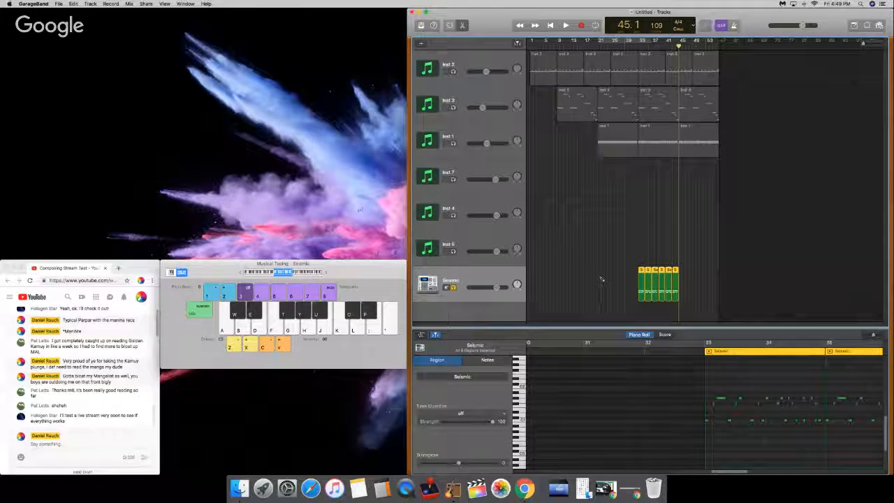
{"action": "key", "text": "super+j"}
{"action": "key", "text": "super+c"}
{"action": "key", "text": "super+v"}
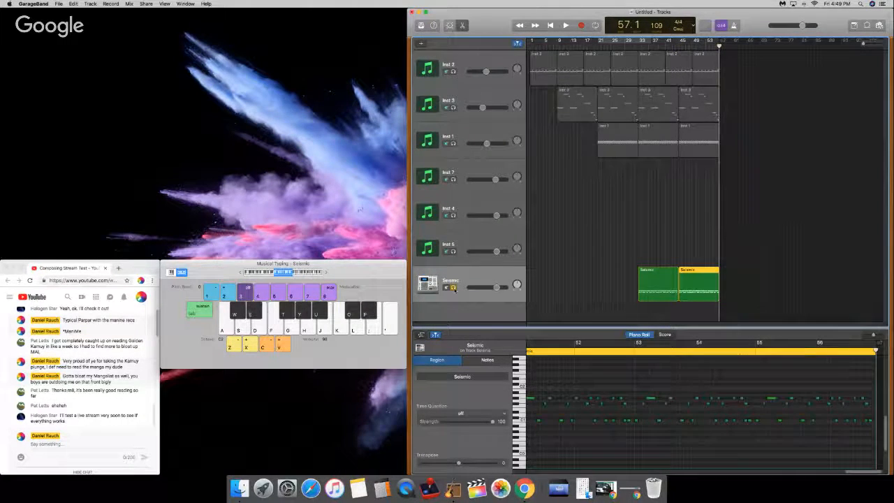
Step: Turn off solo on the Seismic track and listen to the full mix from bar 33, lowering the system volume
{"action": "key", "text": "super+a"}
{"action": "left_click", "coordinate": [638, 45]}
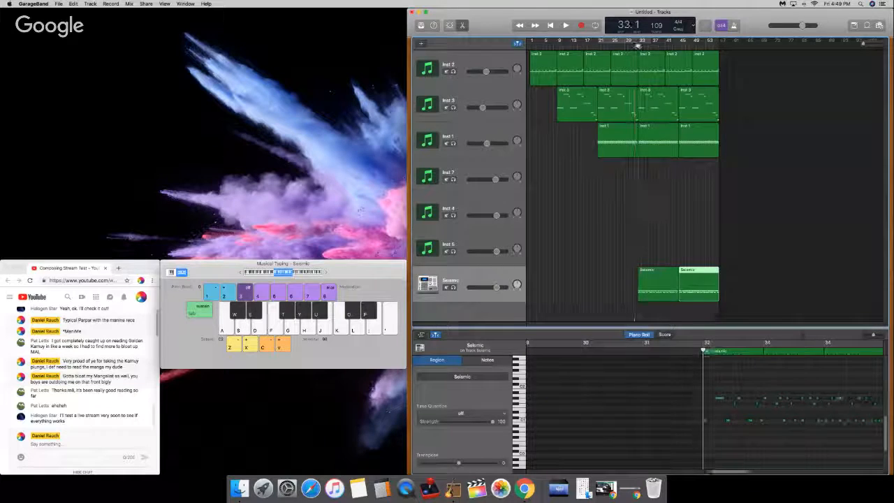
{"action": "key", "text": "space"}
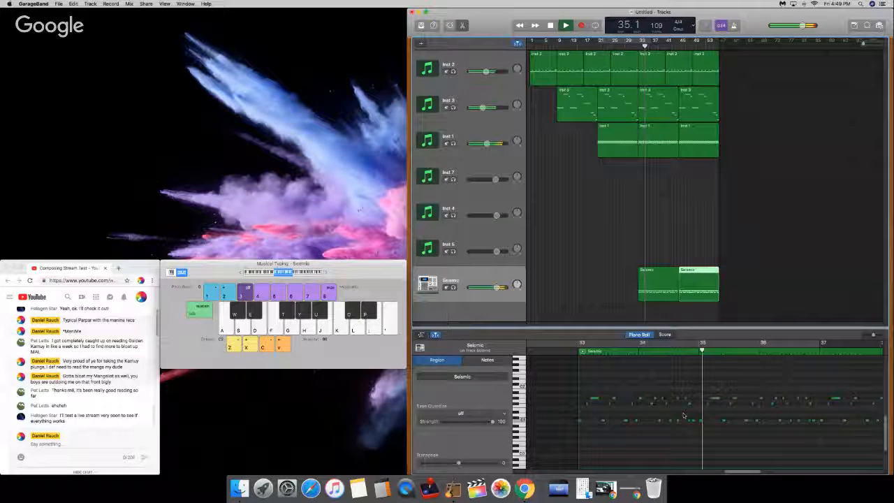
{"action": "key", "text": "XF86AudioLowerVolume"}
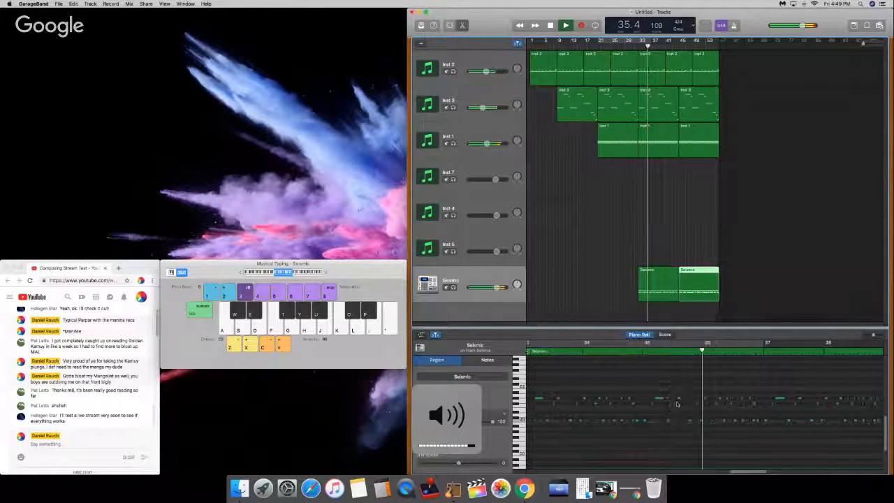
{"action": "key", "text": "space"}
Step: Return the playhead to bar 33, duplicate the Seismic track, and load the Pile Driver electronic kit on the new track
{"action": "left_click", "coordinate": [660, 267]}
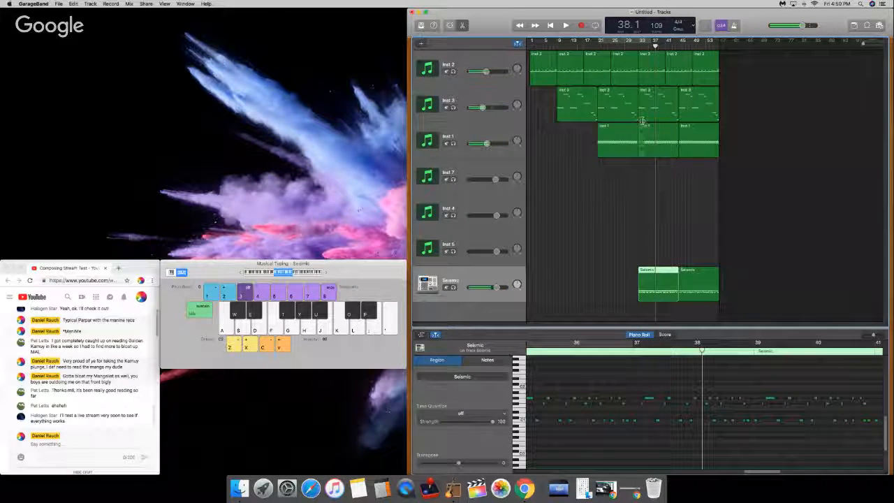
{"action": "left_click", "coordinate": [640, 40]}
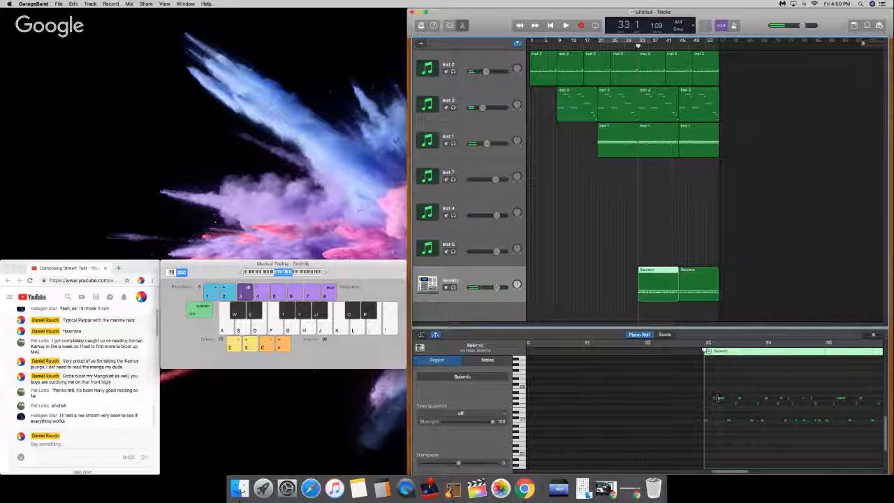
{"action": "key", "text": "super+d"}
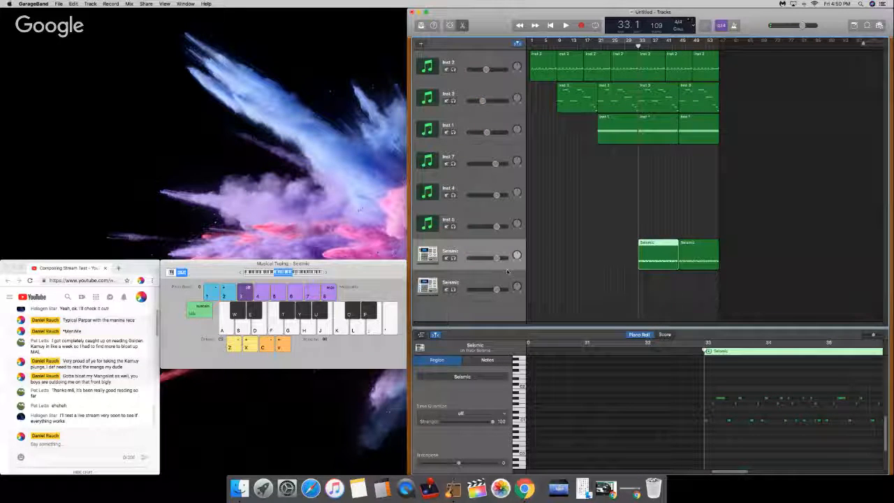
{"action": "left_click", "coordinate": [421, 25]}
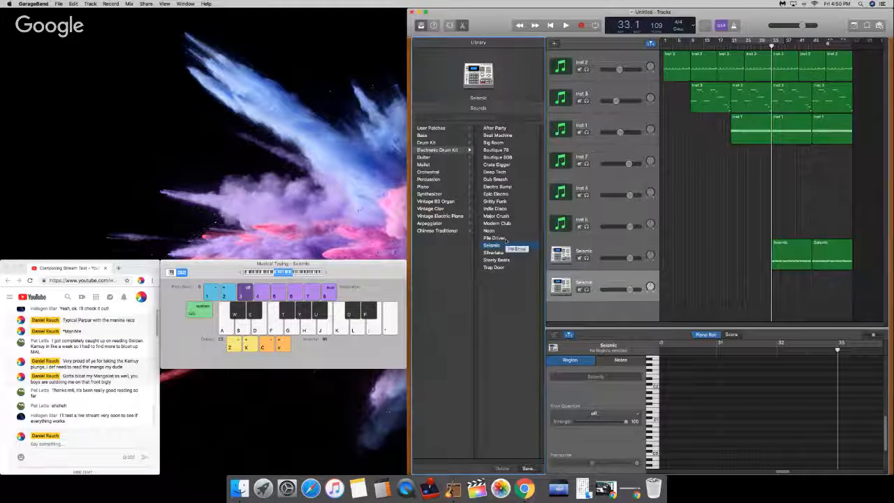
{"action": "left_click", "coordinate": [504, 238]}
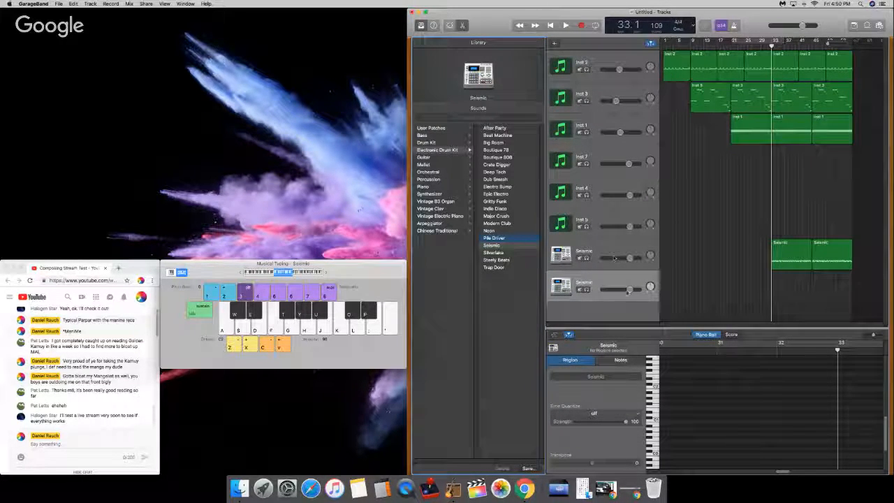
Step: Copy both Seismic regions onto the Pile Driver track starting at bar 33
{"action": "left_click", "coordinate": [841, 264]}
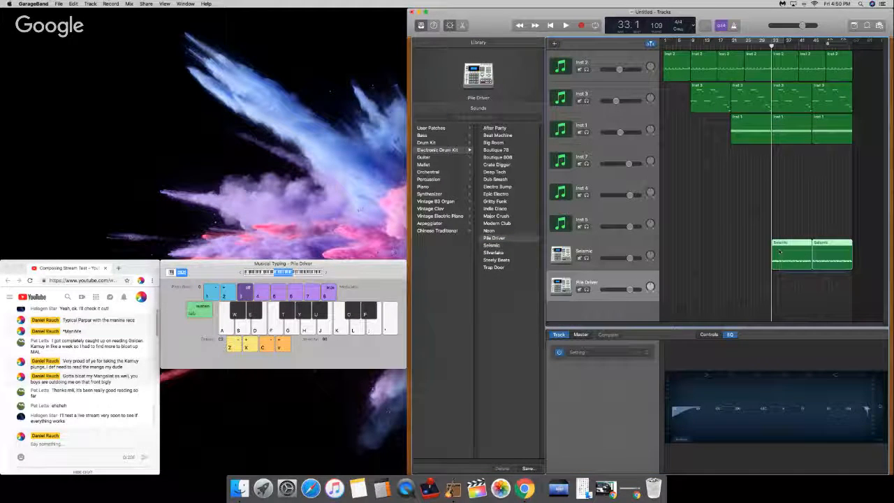
{"action": "left_click", "coordinate": [601, 283]}
{"action": "key", "text": "super+v"}
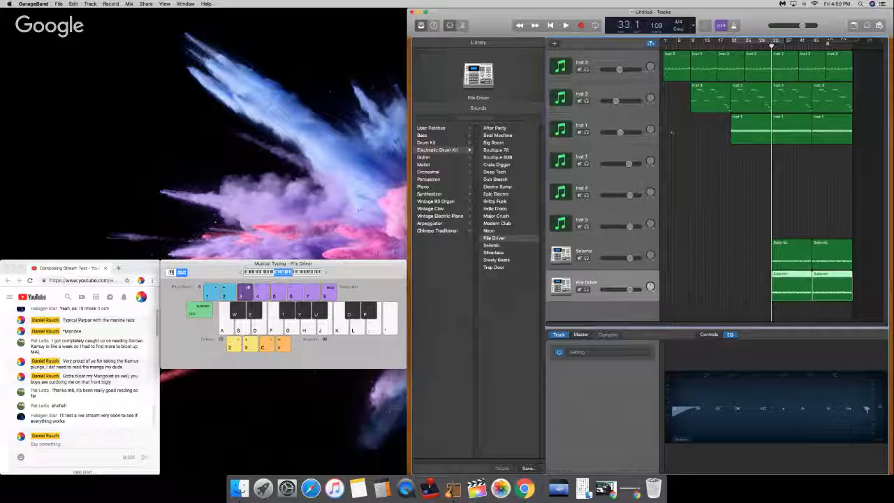
Step: Delete the second region, starting at bar 45, from both the Seismic and Pile Driver tracks
{"action": "left_click", "coordinate": [838, 260]}
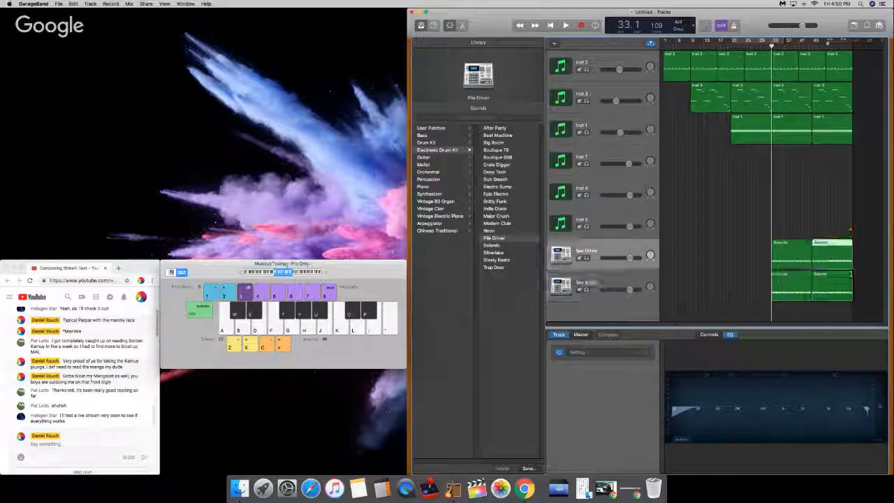
{"action": "key", "text": "Delete"}
{"action": "left_click", "coordinate": [831, 285]}
{"action": "key", "text": "Delete"}
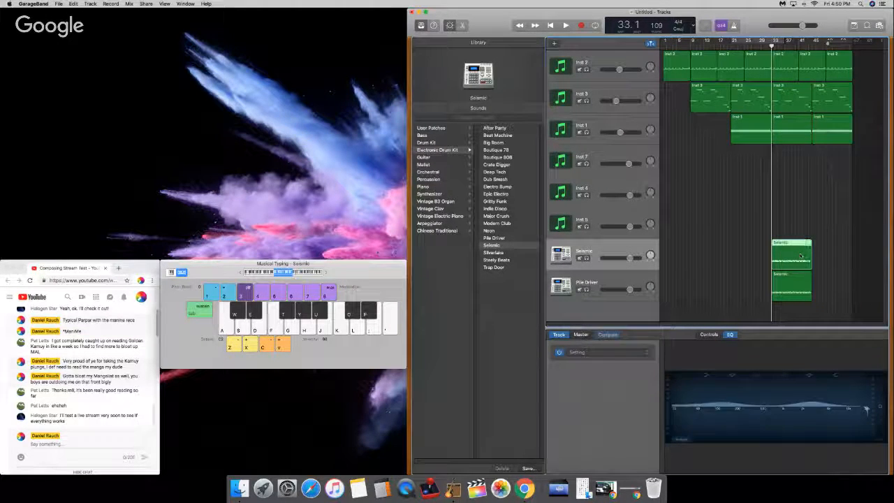
Step: Open the remaining Seismic track region in the piano roll and delete the two note rows above the kicks
{"action": "double_click", "coordinate": [803, 251]}
{"action": "left_click_drag", "start_coordinate": [873, 336], "coordinate": [865, 337]}
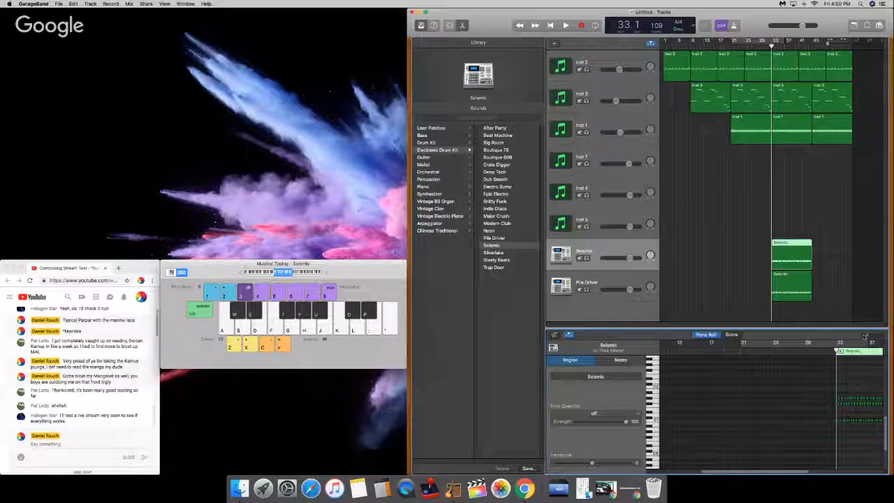
{"action": "left_click_drag", "start_coordinate": [893, 385], "coordinate": [881, 413]}
{"action": "key", "text": "Delete"}
Step: Remove the kick notes from the Pile Driver track's region, keeping the two upper rows, and undo the stray region at bar 45
{"action": "left_click", "coordinate": [803, 288]}
{"action": "left_click", "coordinate": [842, 452], "text": "super"}
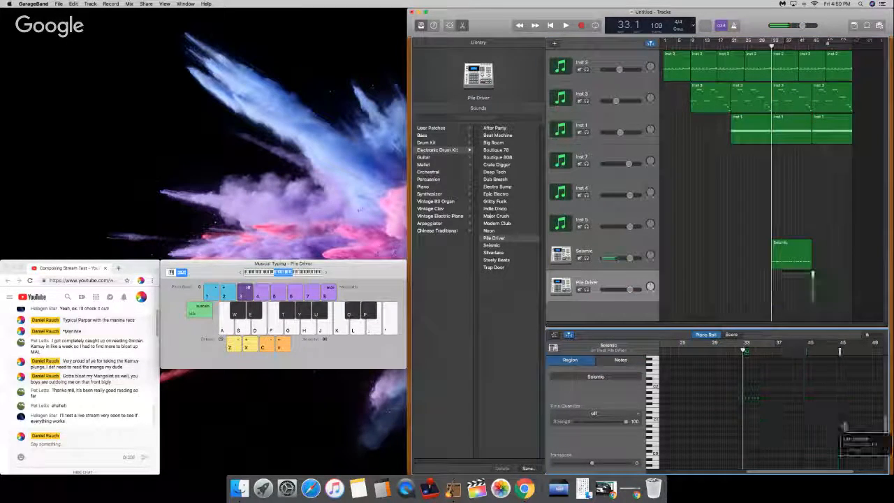
{"action": "key", "text": "super+z"}
{"action": "key", "text": "super+a"}
Step: Play from bar 33 with both electronic drum tracks soloed and switch the second track's kit to Neon
{"action": "key", "text": "space"}
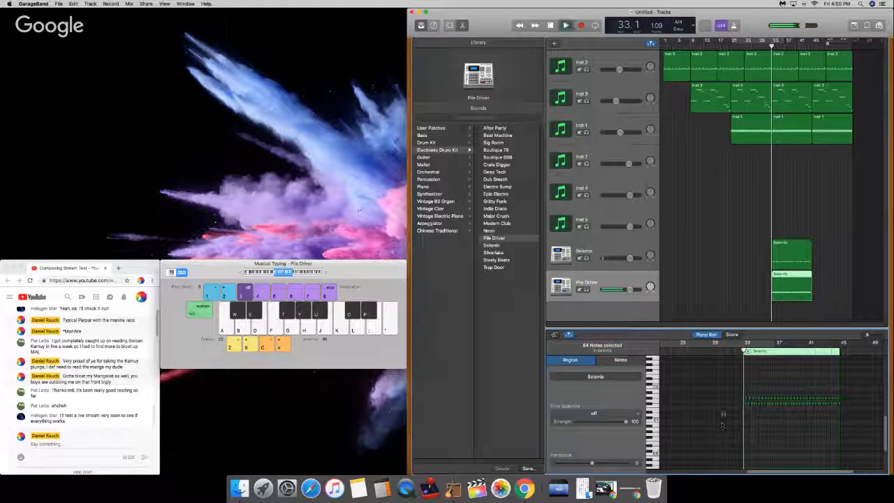
{"action": "key", "text": "s"}
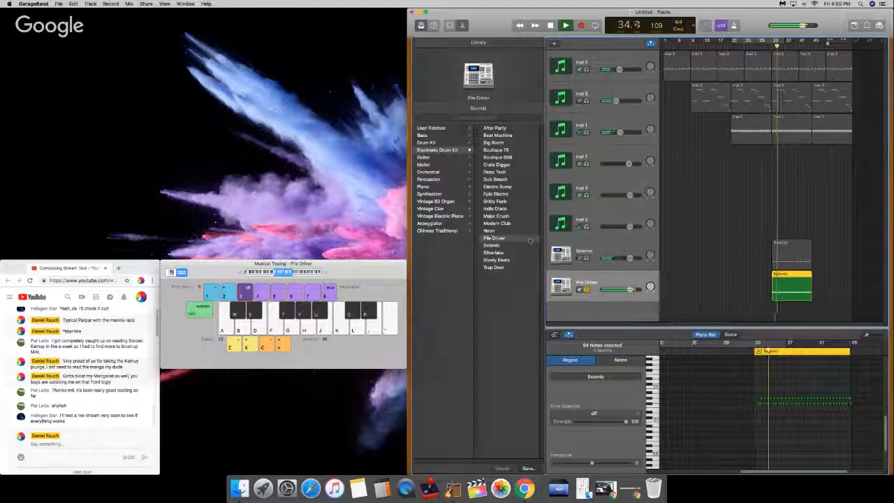
{"action": "left_click", "coordinate": [504, 232]}
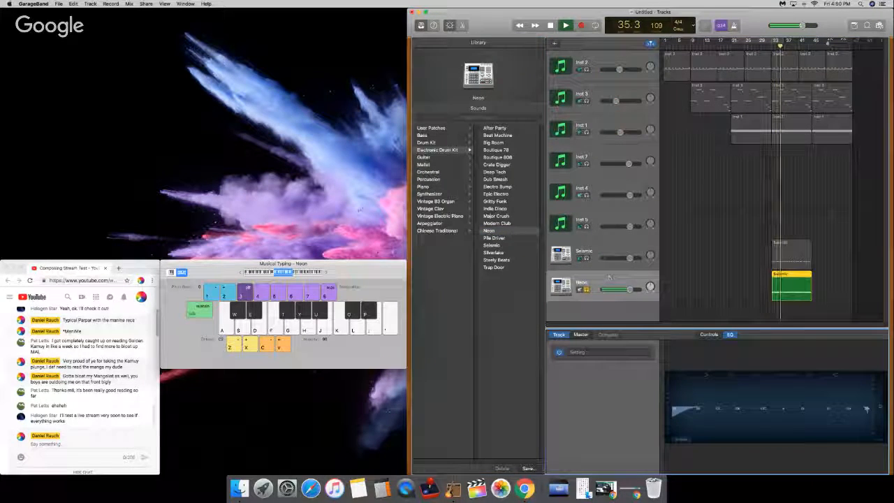
{"action": "left_click", "coordinate": [585, 259]}
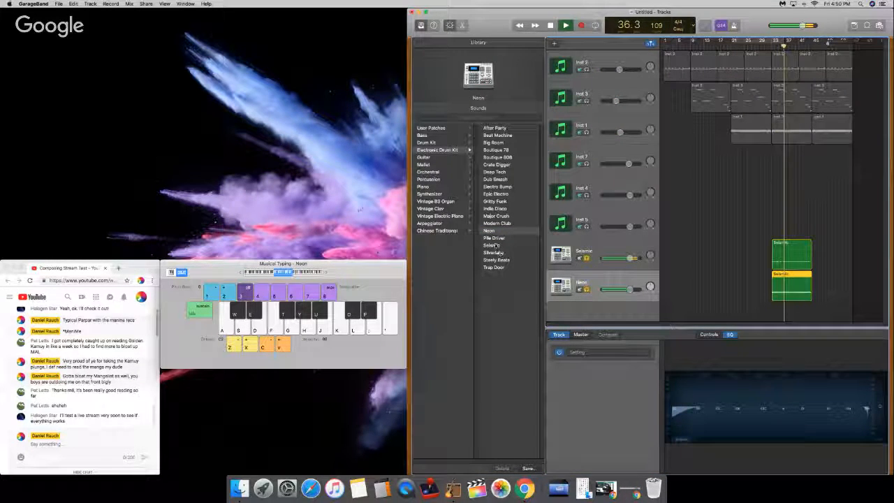
Step: Try Modern Club, Major Crush, Indie Disco, Gritty Funk and Epic Electro on the second drum track, then restart playback near bar 33
{"action": "left_click", "coordinate": [500, 223]}
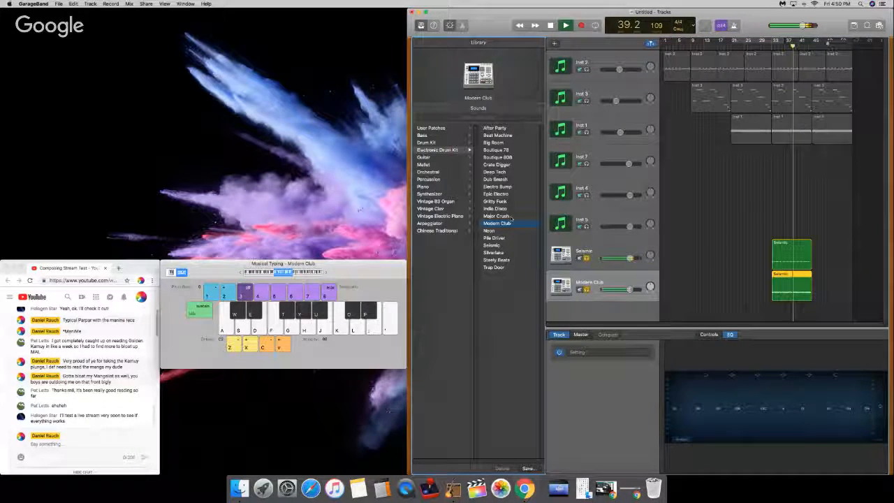
{"action": "left_click", "coordinate": [510, 217]}
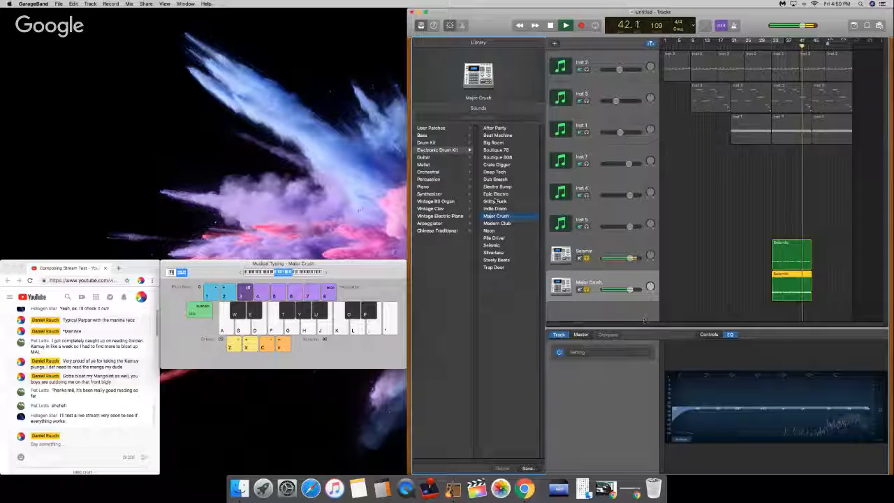
{"action": "left_click", "coordinate": [496, 208]}
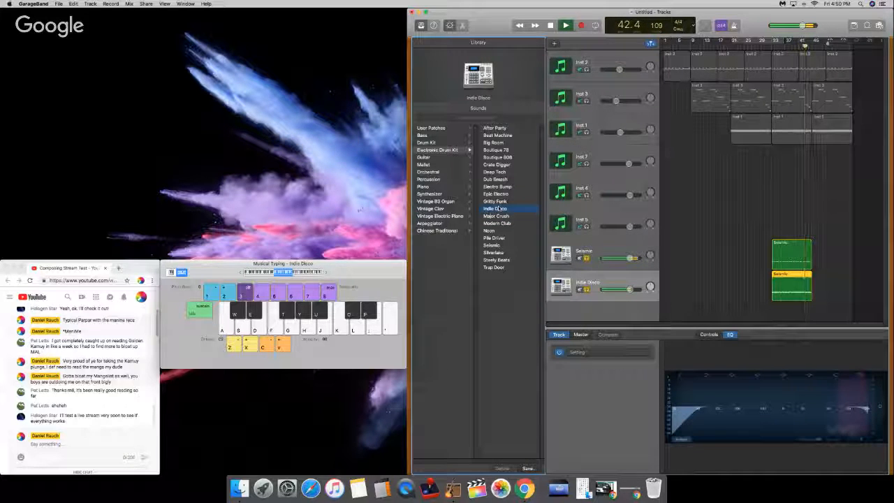
{"action": "left_click", "coordinate": [504, 203]}
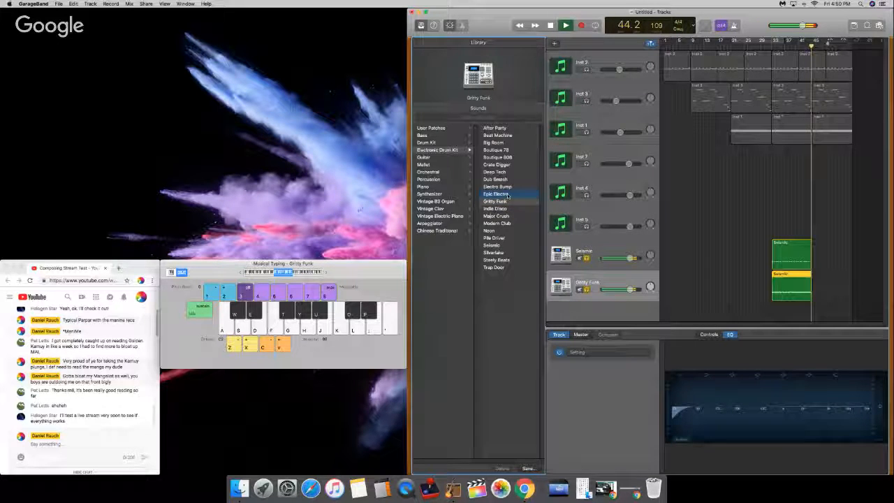
{"action": "left_click", "coordinate": [507, 197]}
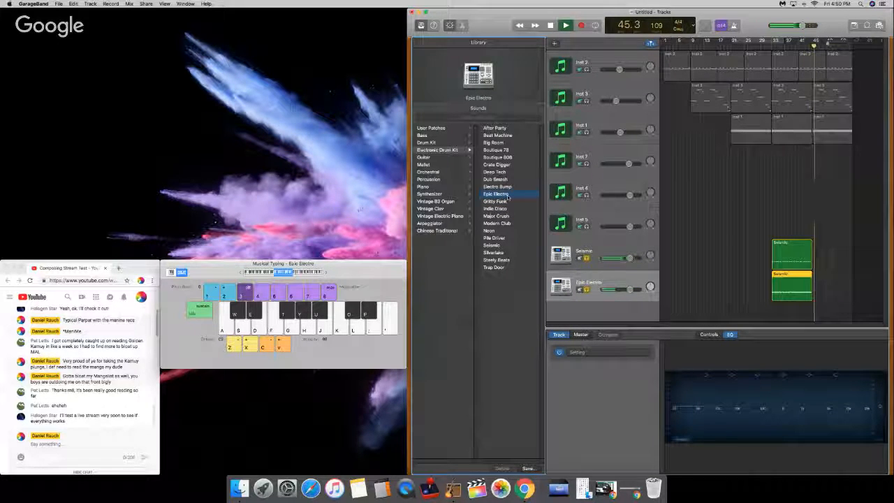
{"action": "left_click", "coordinate": [769, 40]}
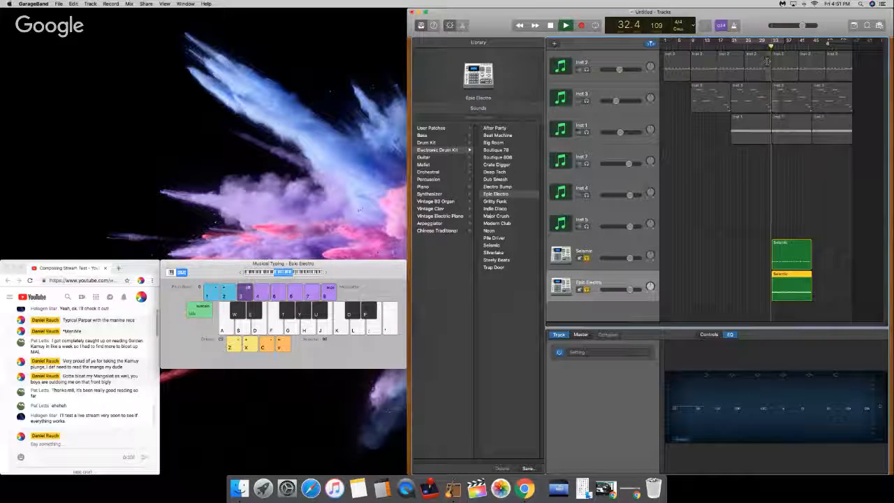
Step: Audition Electro Bump, Dub Smash, Deep Tech, Crate Digger and Boutique 78 on the second drum track and settle on Boutique 808
{"action": "left_click", "coordinate": [504, 187]}
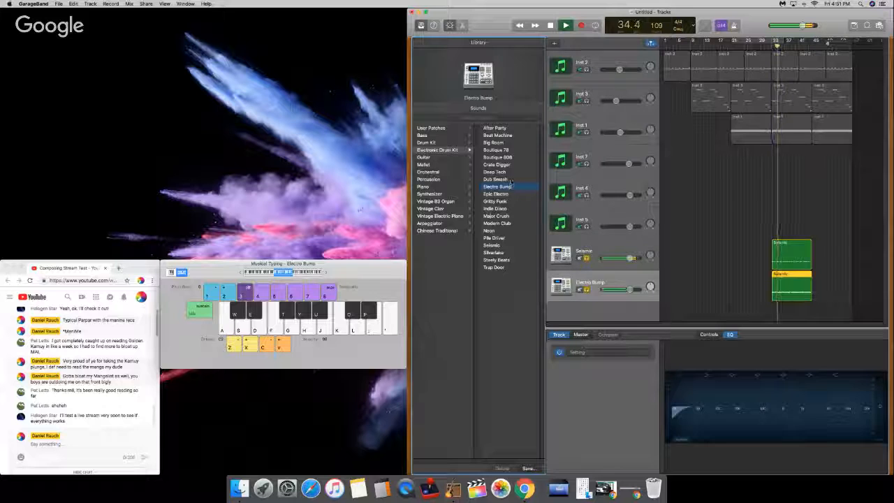
{"action": "left_click", "coordinate": [512, 180]}
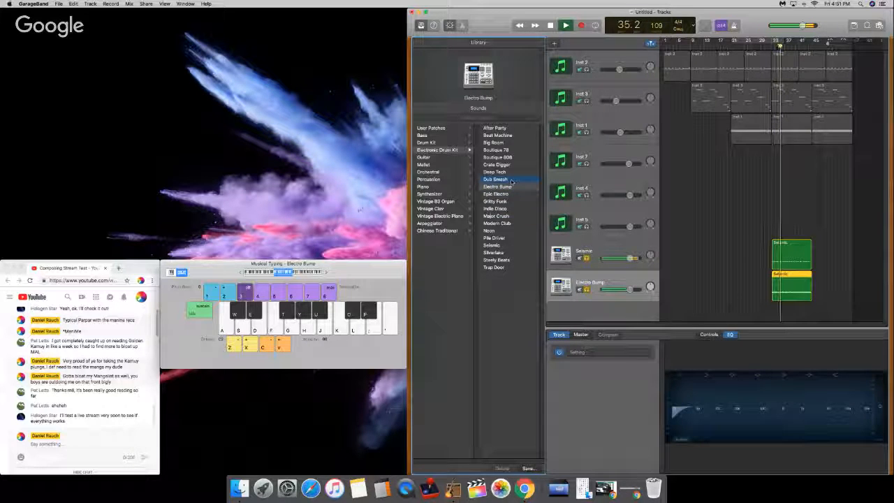
{"action": "left_click", "coordinate": [513, 173]}
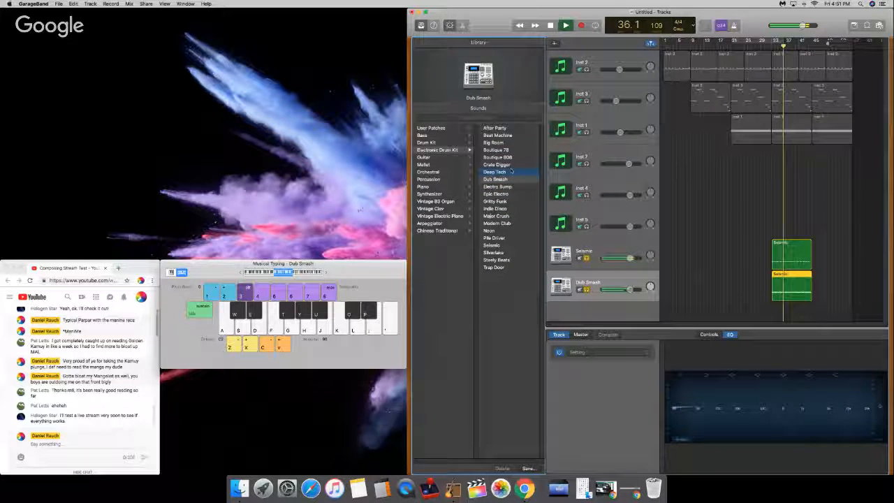
{"action": "left_click", "coordinate": [513, 166]}
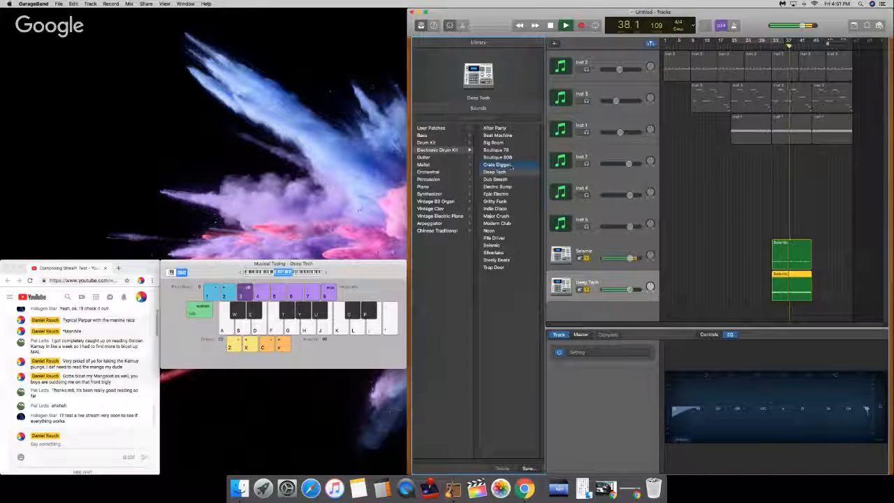
{"action": "left_click", "coordinate": [513, 158]}
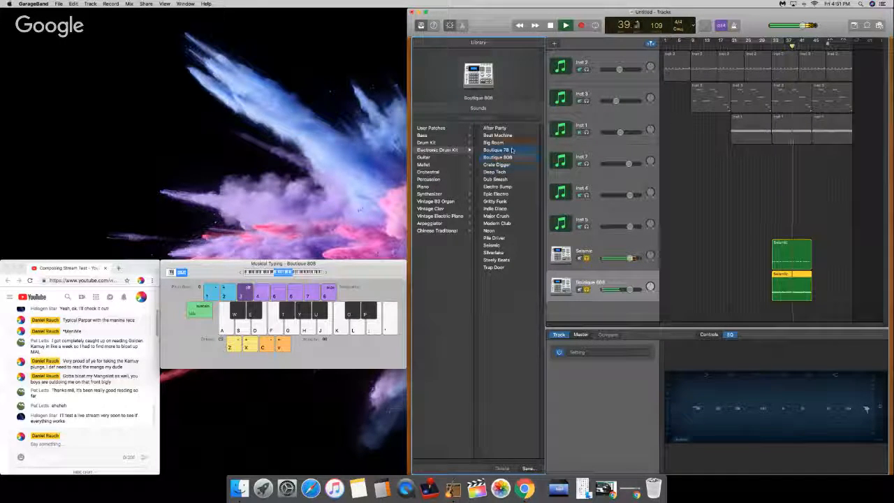
{"action": "left_click", "coordinate": [512, 150]}
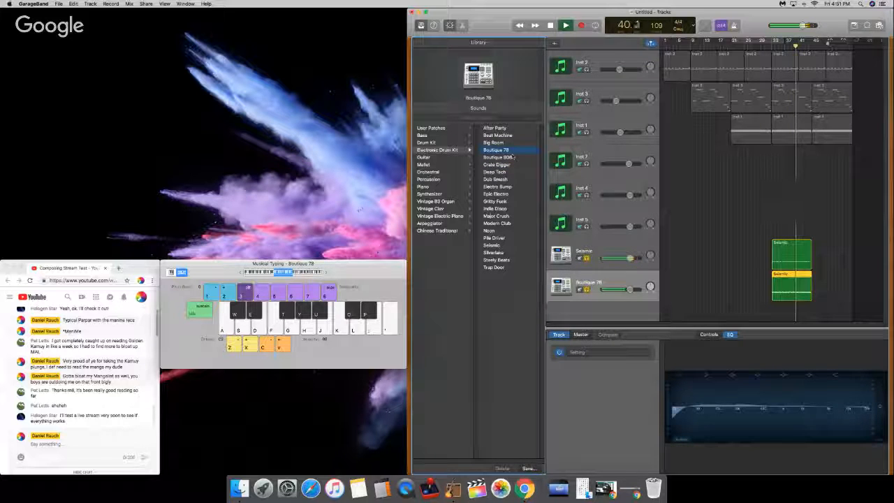
{"action": "left_click", "coordinate": [512, 157]}
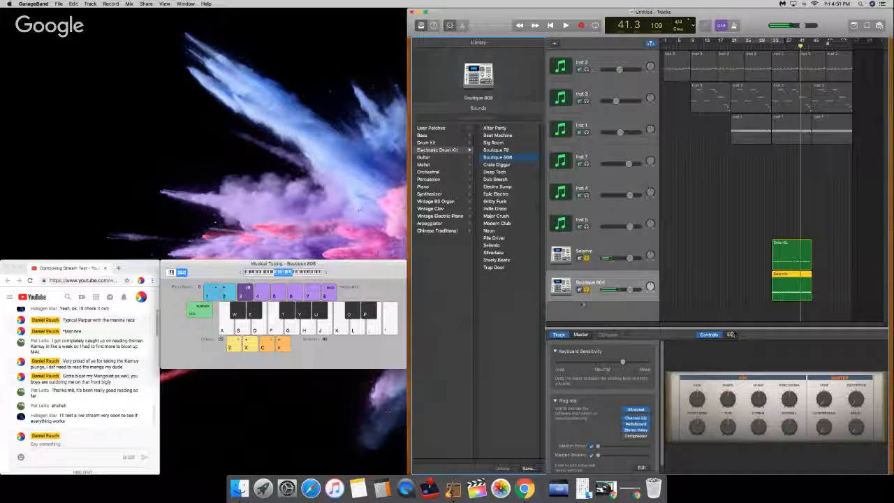
Step: Return the playhead to bar 33, raise the Boutique 808 track's volume slightly and play both drum tracks
{"action": "left_click", "coordinate": [614, 300]}
{"action": "key", "text": "Return"}
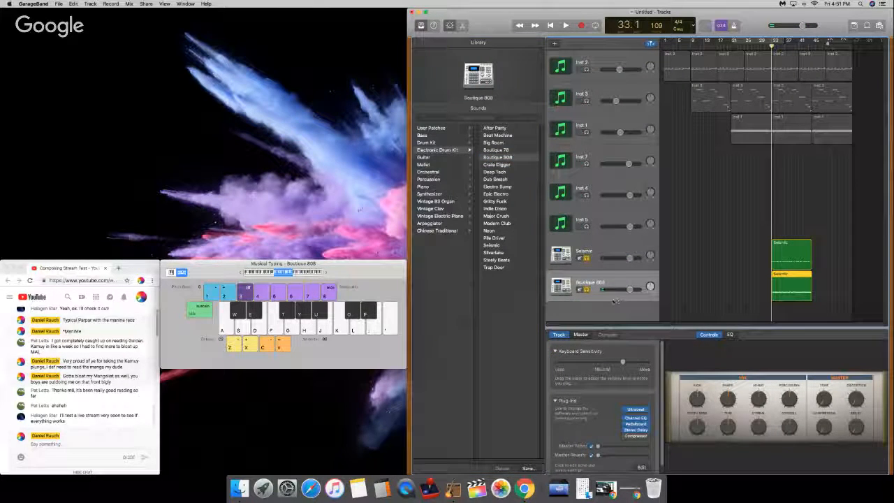
{"action": "left_click_drag", "start_coordinate": [629, 290], "coordinate": [634, 290]}
{"action": "key", "text": "space"}
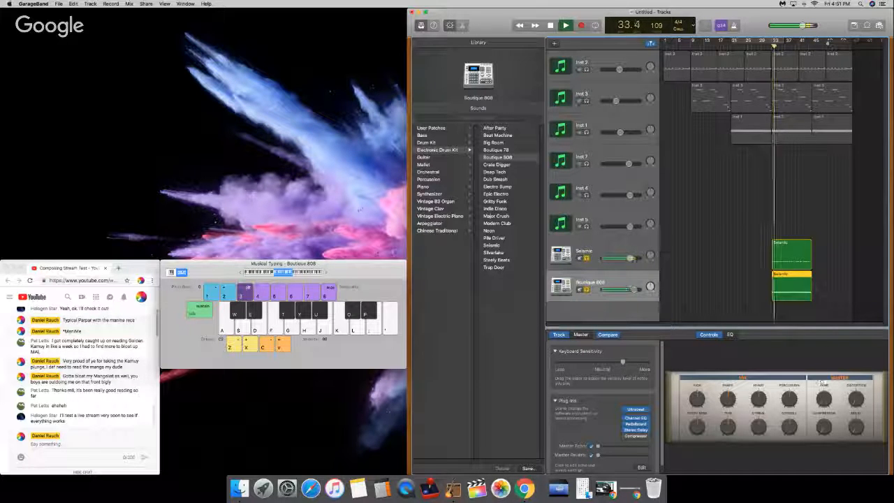
Step: Adjust the Boutique 808 track's EQ curve during playback and go back to its sound controls
{"action": "left_click", "coordinate": [730, 335]}
{"action": "left_click_drag", "start_coordinate": [794, 403], "coordinate": [760, 401]}
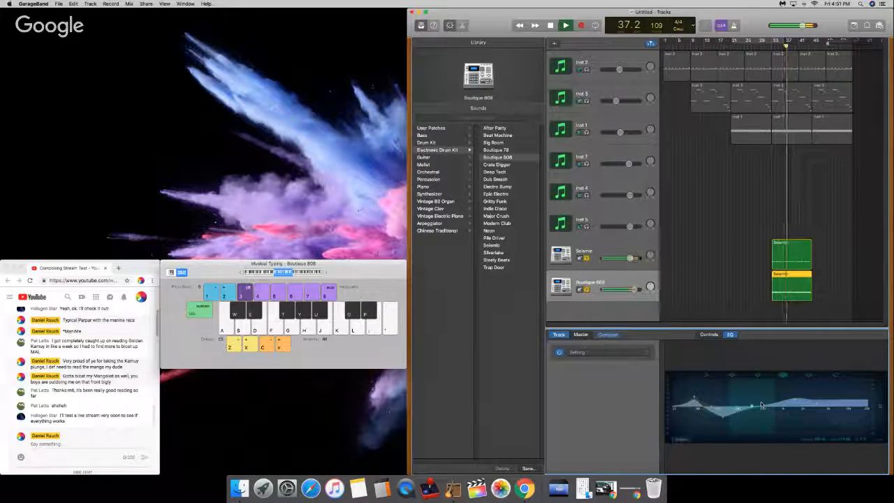
{"action": "left_click", "coordinate": [709, 334]}
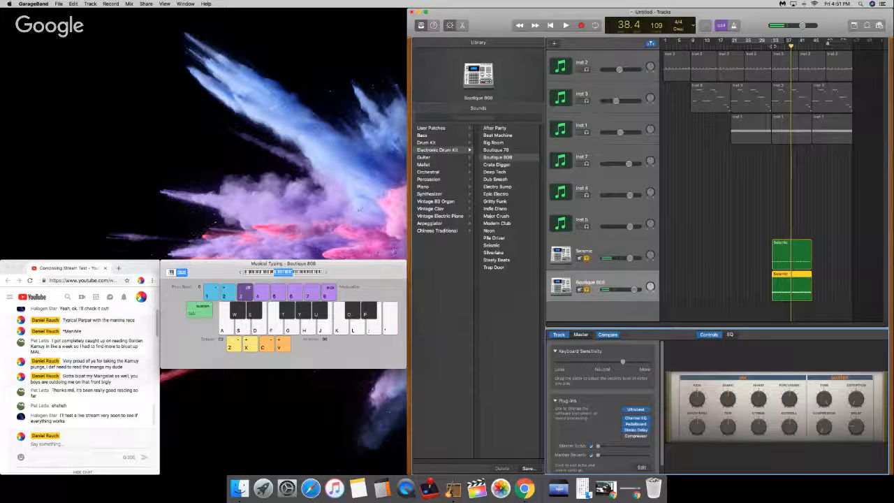
Step: Replay from bar 33 and unsolo the Boutique 808 and Seismic tracks to hear them with the full mix
{"action": "left_click", "coordinate": [773, 44]}
{"action": "key", "text": "space"}
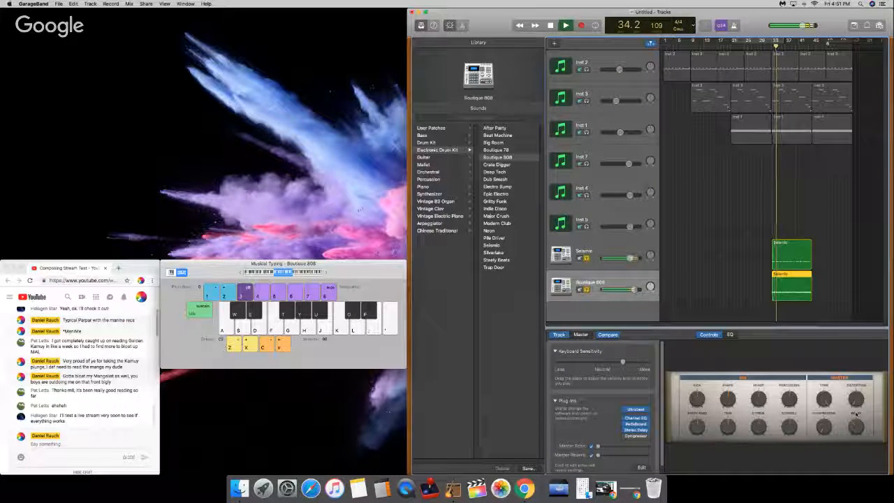
{"action": "left_click", "coordinate": [587, 289]}
{"action": "left_click", "coordinate": [587, 257]}
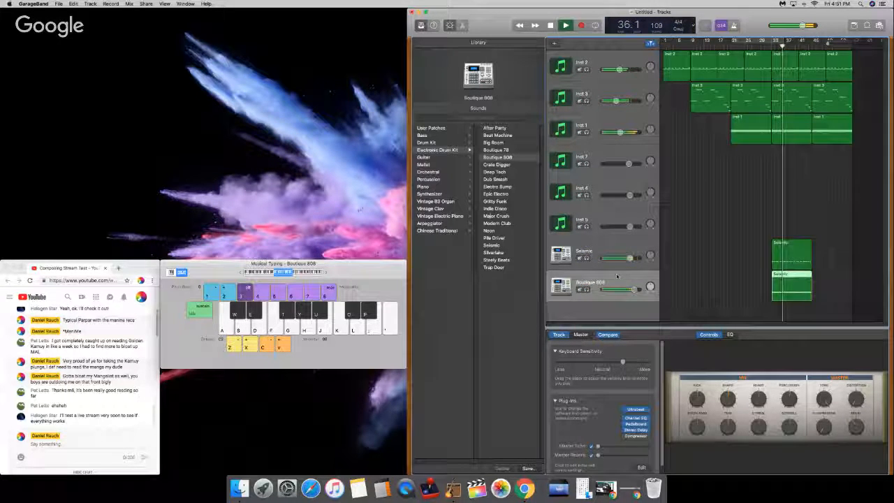
Step: Stop playback, return to the beginning, and raise the Seismic track to +1.4 dB and the Boutique 808 track slightly
{"action": "key", "text": "space"}
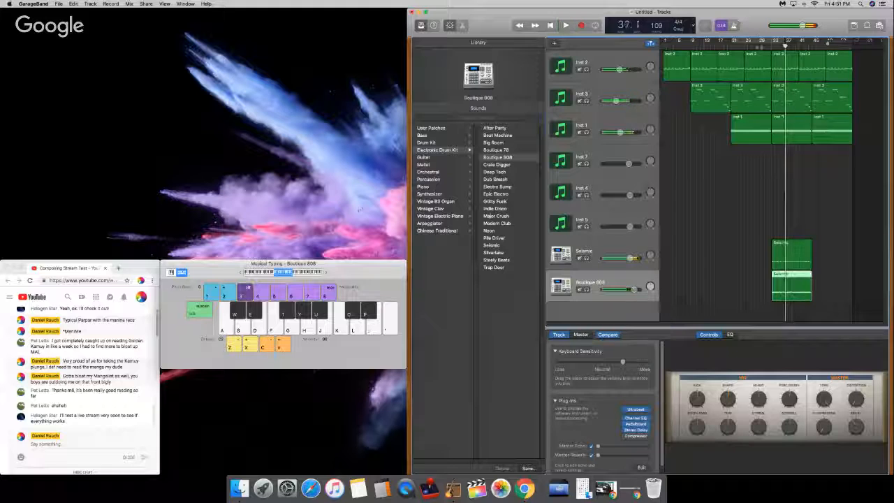
{"action": "key", "text": "Return"}
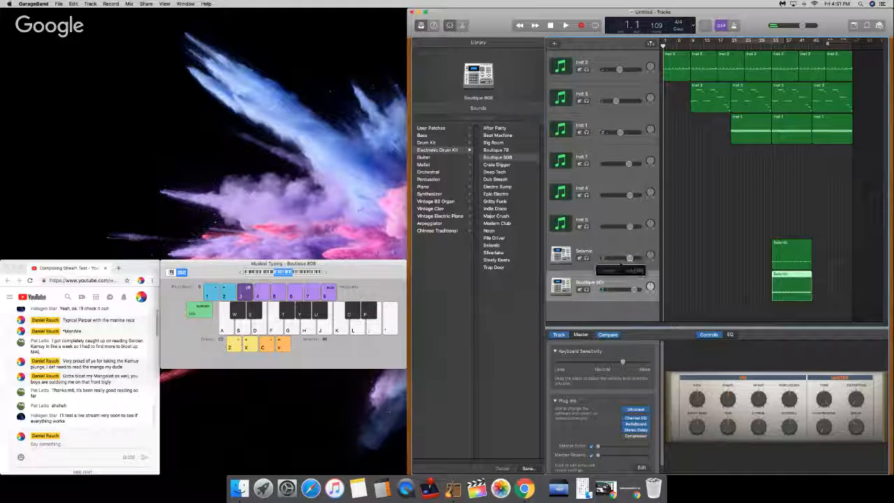
{"action": "left_click_drag", "start_coordinate": [629, 257], "coordinate": [631, 257]}
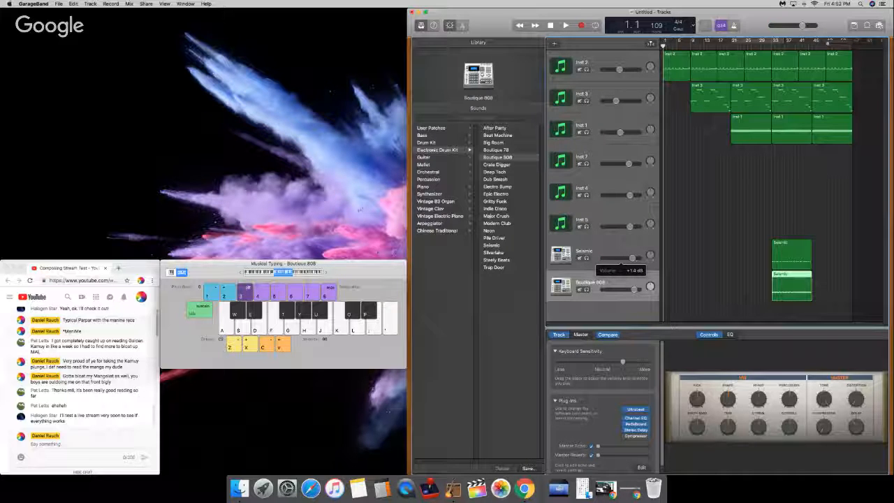
{"action": "left_click_drag", "start_coordinate": [634, 288], "coordinate": [636, 289]}
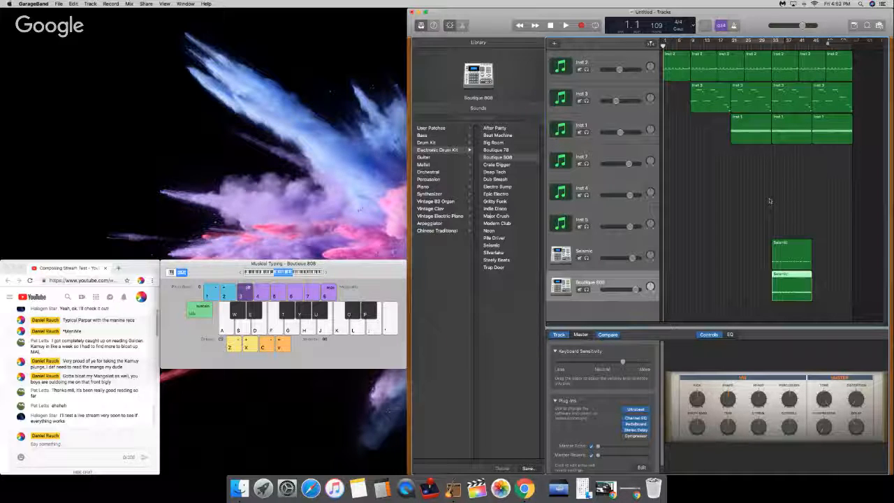
Step: Copy the Seismic and Boutique 808 regions to bar 45 and return the playhead to the beginning
{"action": "left_click", "coordinate": [793, 253]}
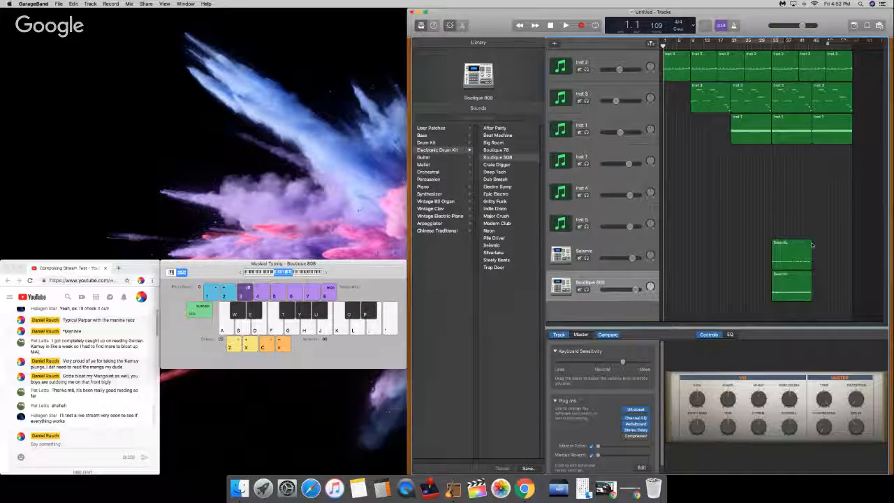
{"action": "left_click", "coordinate": [815, 43]}
{"action": "key", "text": "super+v"}
{"action": "left_click_drag", "start_coordinate": [802, 46], "coordinate": [772, 46]}
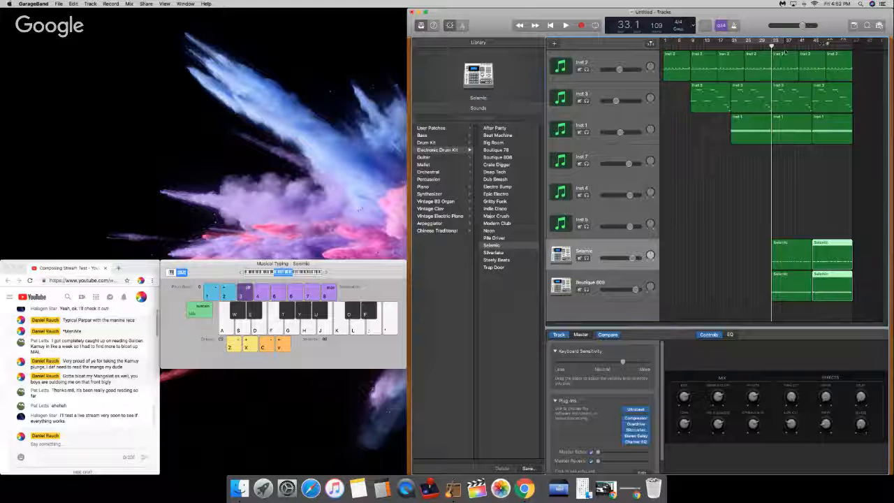
{"action": "key", "text": "Return"}
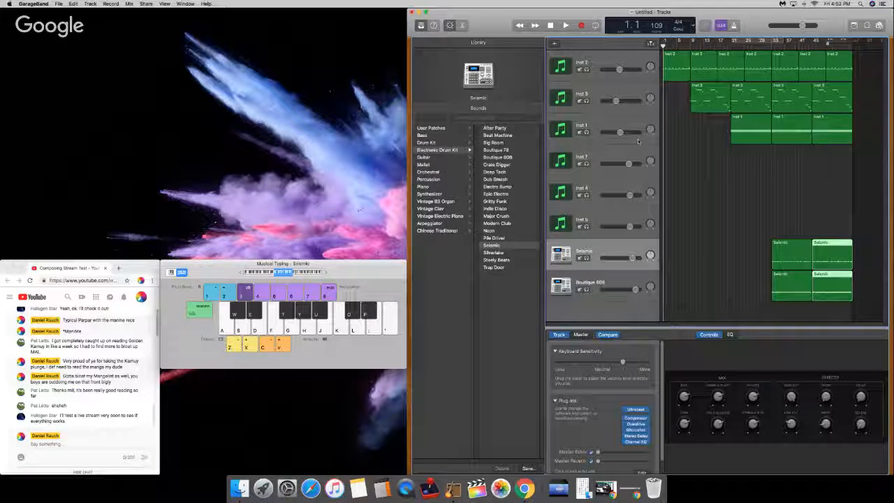
Step: Switch to the YouTube stream page in Chrome, resize its window and read the latest live chat messages
{"action": "left_click", "coordinate": [4, 405]}
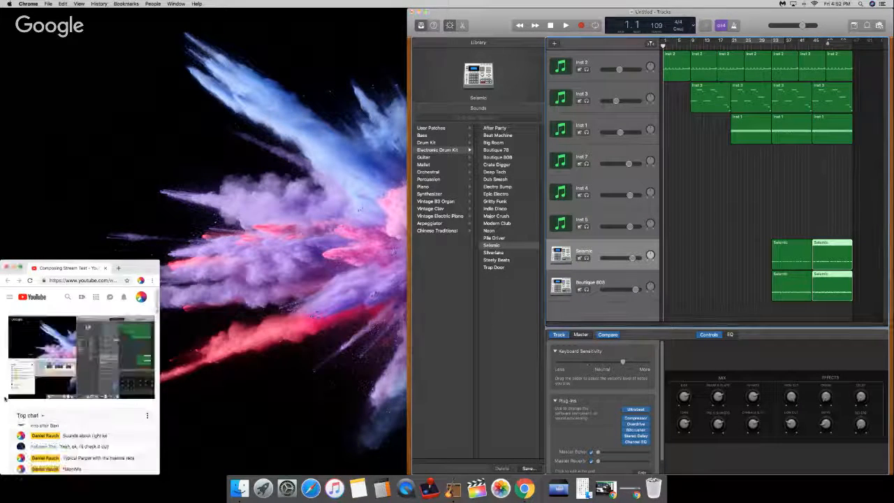
{"action": "scroll", "coordinate": [5, 399], "scroll_direction": "down", "scroll_amount": 3}
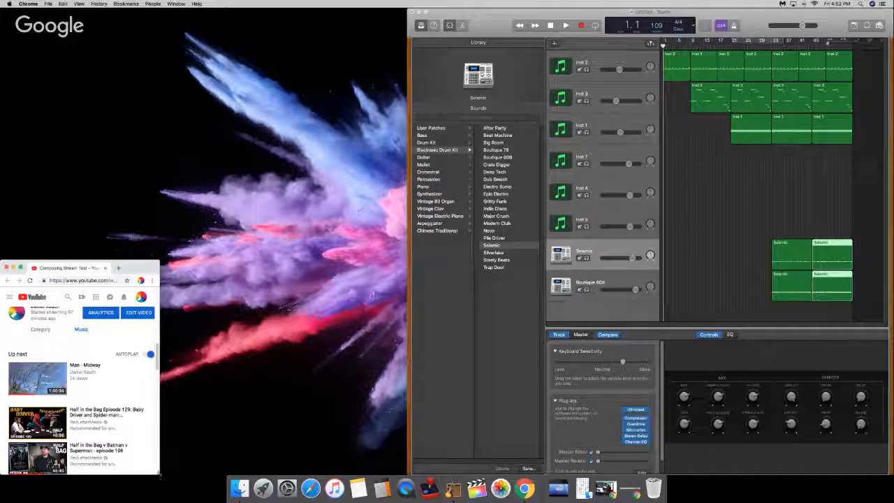
{"action": "left_click_drag", "start_coordinate": [160, 475], "coordinate": [333, 475]}
{"action": "scroll", "coordinate": [118, 402], "scroll_direction": "up", "scroll_amount": 5}
{"action": "scroll", "coordinate": [117, 403], "scroll_direction": "down", "scroll_amount": 2}
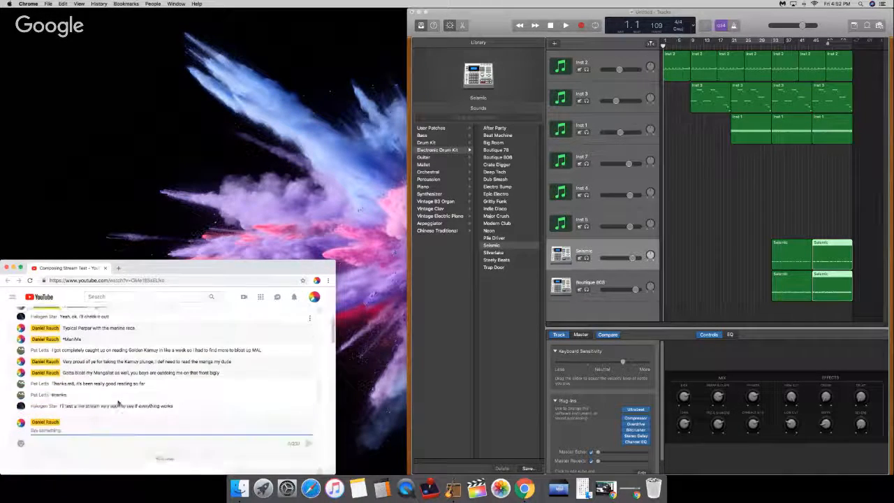
{"action": "left_click", "coordinate": [89, 420]}
{"action": "scroll", "coordinate": [3, 438], "scroll_direction": "down", "scroll_amount": 5}
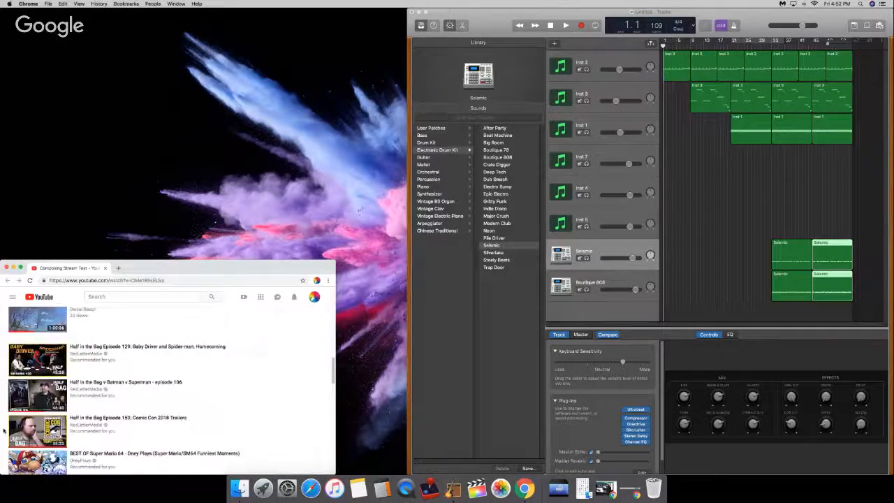
{"action": "scroll", "coordinate": [3, 435], "scroll_direction": "up", "scroll_amount": 5}
{"action": "scroll", "coordinate": [4, 430], "scroll_direction": "down", "scroll_amount": 3}
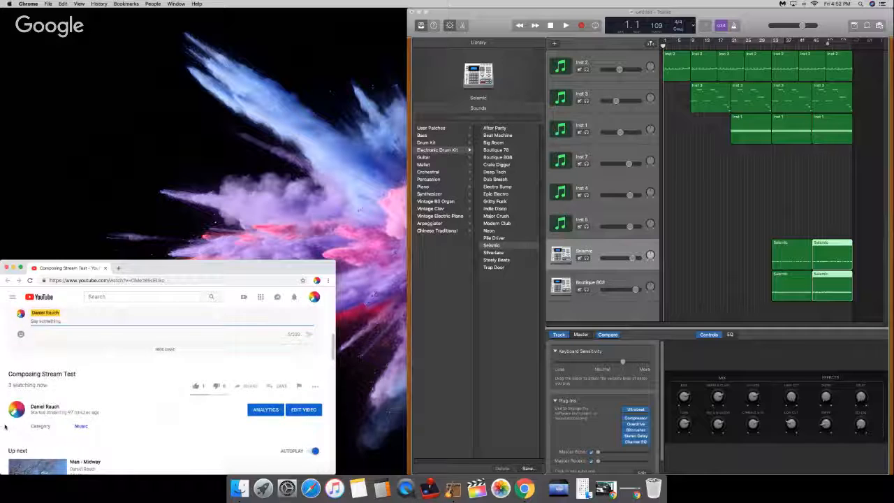
{"action": "scroll", "coordinate": [3, 430], "scroll_direction": "up", "scroll_amount": 3}
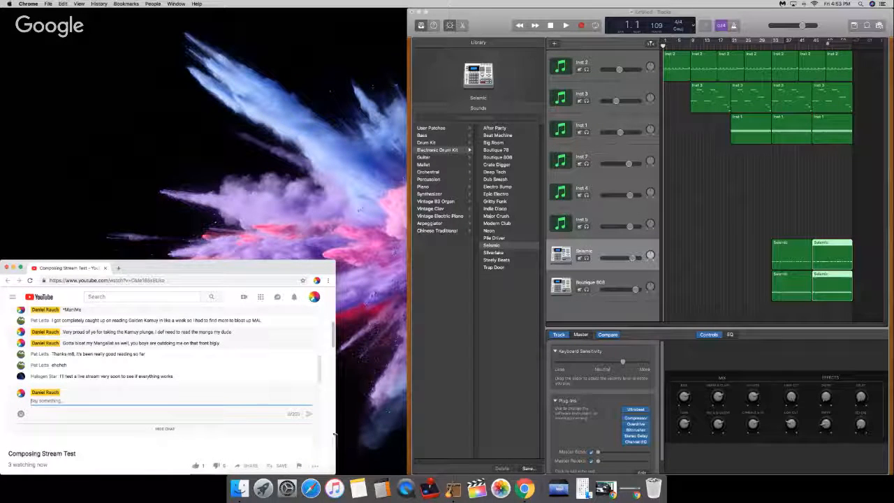
{"action": "left_click_drag", "start_coordinate": [336, 441], "coordinate": [212, 445]}
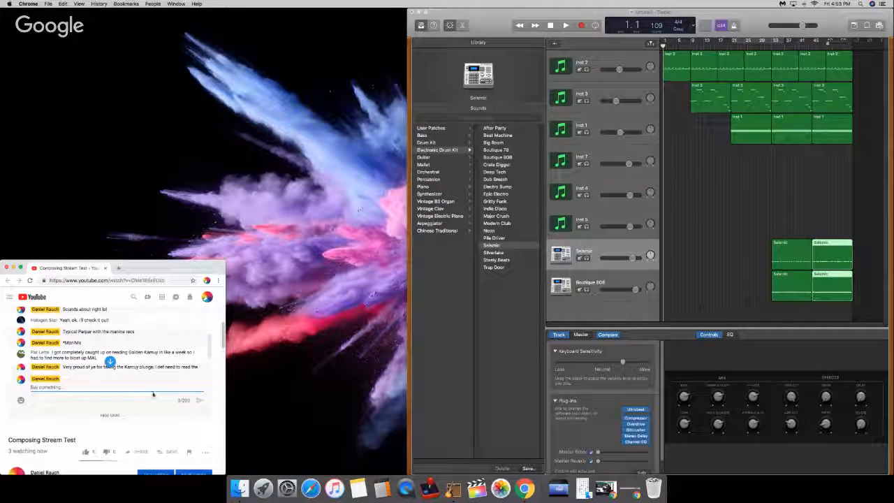
{"action": "scroll", "coordinate": [137, 363], "scroll_direction": "down", "scroll_amount": 1}
{"action": "scroll", "coordinate": [110, 361], "scroll_direction": "down", "scroll_amount": 3}
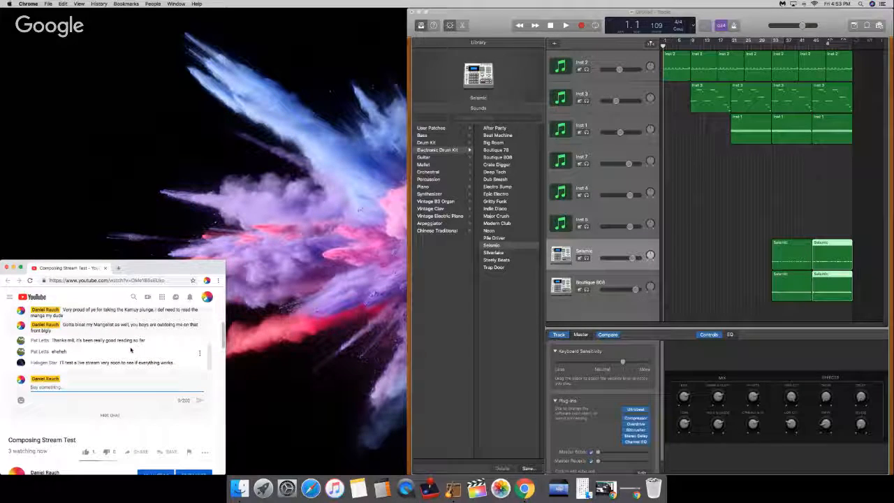
Step: Switch back to GarageBand, show Musical Typing and narrow the Chrome window to fit beside it
{"action": "left_click", "coordinate": [674, 211]}
{"action": "key", "text": "super+k"}
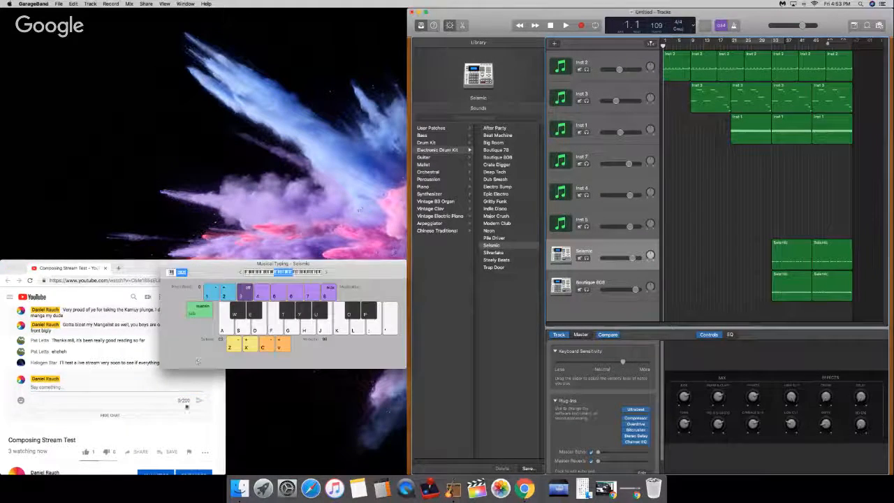
{"action": "key", "text": "super+k"}
{"action": "key", "text": "super+k"}
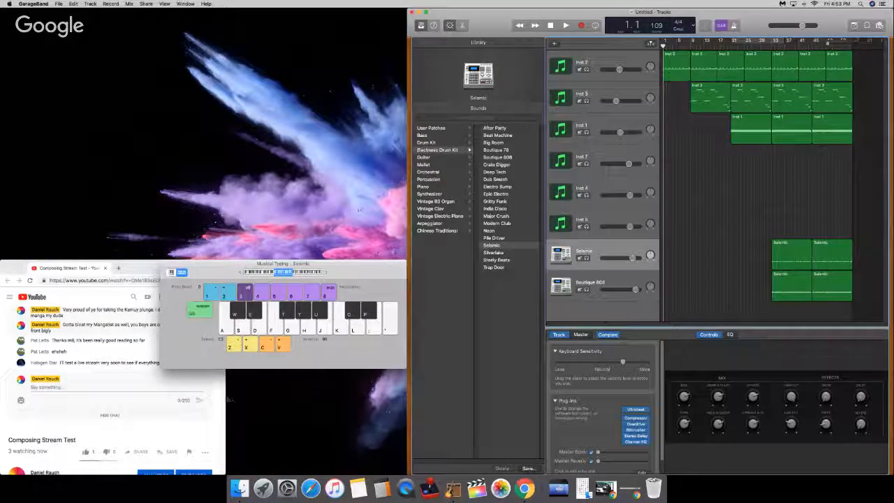
{"action": "left_click_drag", "start_coordinate": [227, 399], "coordinate": [159, 398]}
{"action": "left_click", "coordinate": [418, 342]}
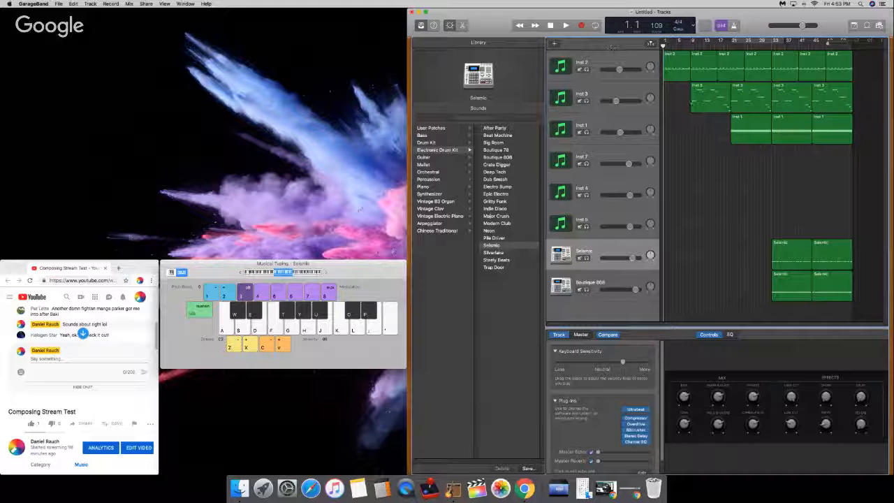
Step: Select the Inst 7 track with the playhead at bar 1, hide the Library and play C, E, G, C to audition its sound
{"action": "left_click", "coordinate": [745, 42]}
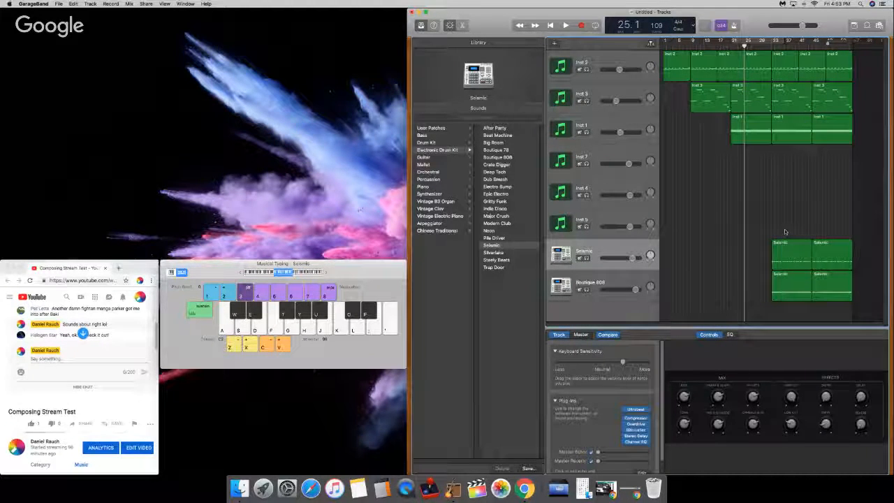
{"action": "key", "text": "Return"}
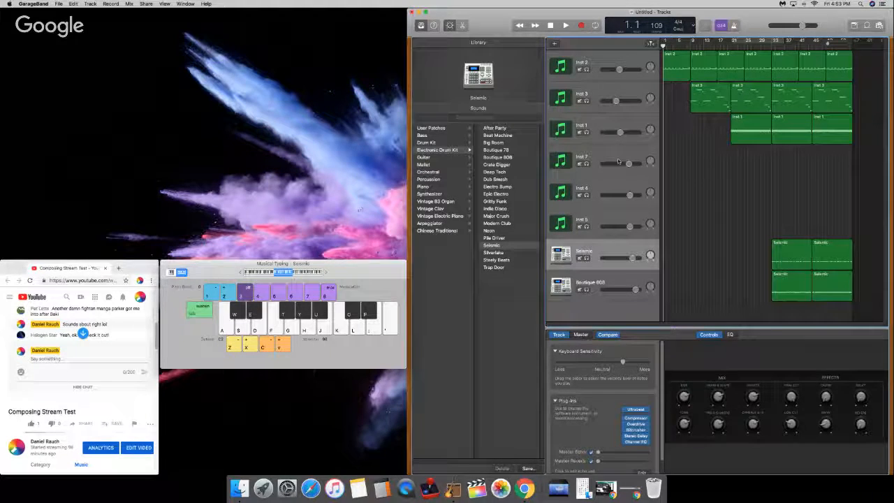
{"action": "left_click", "coordinate": [618, 161]}
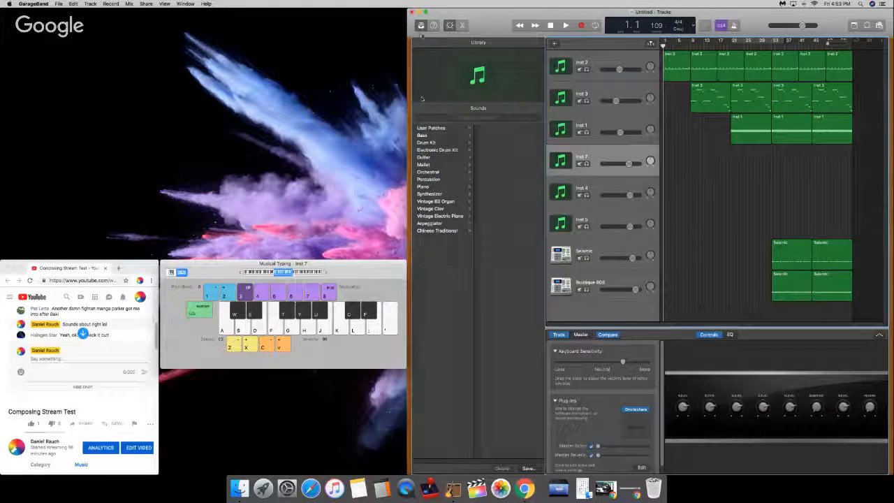
{"action": "left_click", "coordinate": [421, 26]}
{"action": "key", "text": "a"}
{"action": "key", "text": "d"}
{"action": "key", "text": "g"}
{"action": "key", "text": "k"}
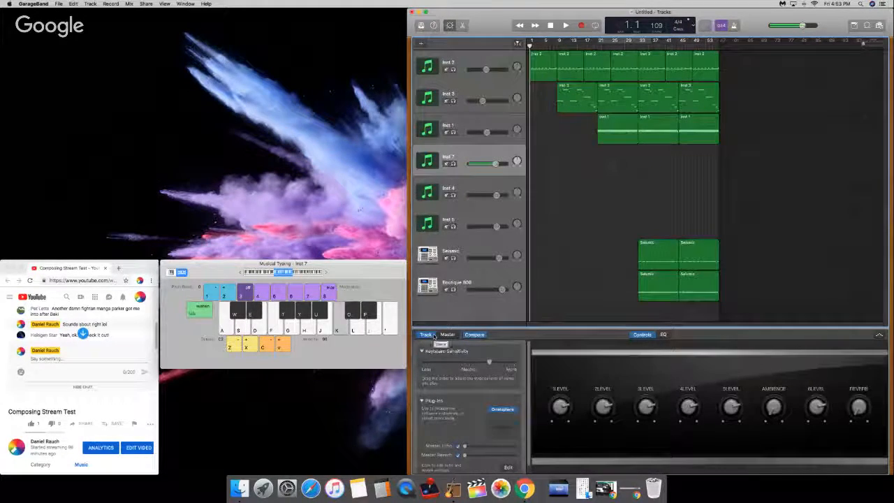
Step: Play a range of further notes on Inst 7 to audition its current sound
{"action": "key", "text": "d"}
{"action": "key", "text": "g"}
{"action": "key", "text": "x"}
{"action": "key", "text": "l"}
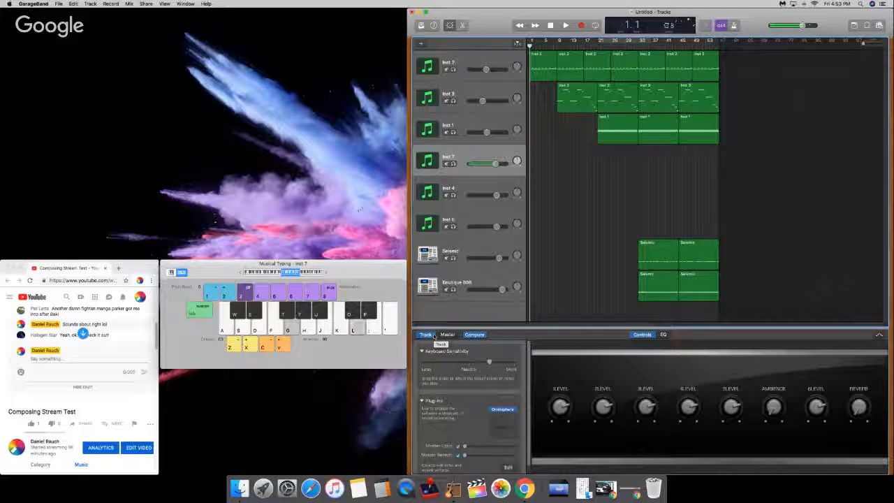
{"action": "key", "text": "s"}
{"action": "key", "text": "f"}
{"action": "key", "text": "l"}
{"action": "key", "text": "k"}
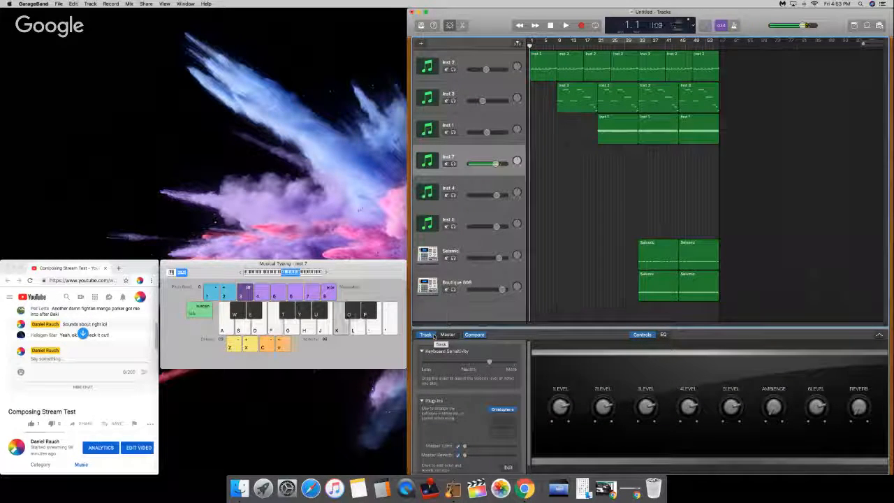
{"action": "key", "text": "a"}
{"action": "key", "text": "s"}
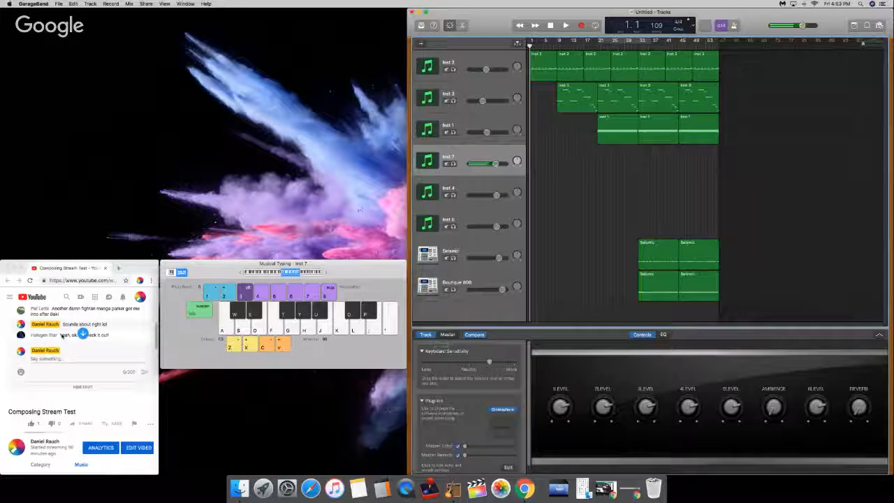
{"action": "key", "text": "k"}
{"action": "key", "text": "l"}
{"action": "key", "text": "h"}
{"action": "key", "text": "f"}
{"action": "key", "text": "a"}
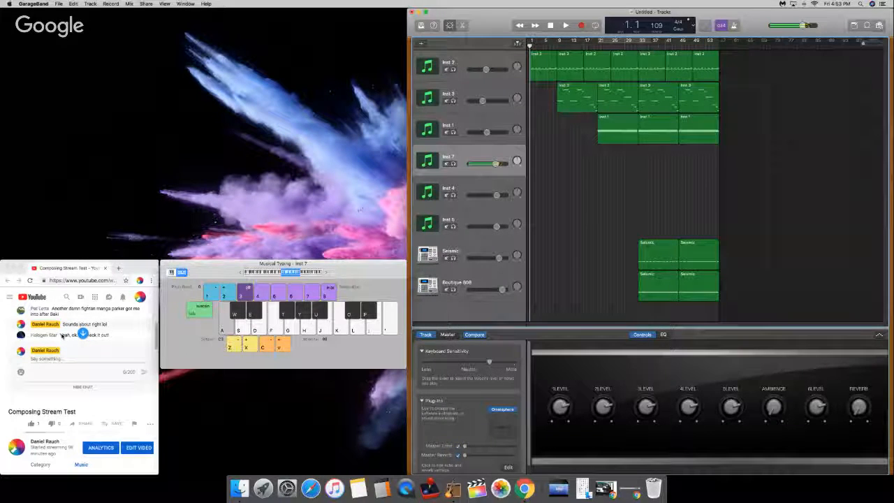
{"action": "key", "text": "a"}
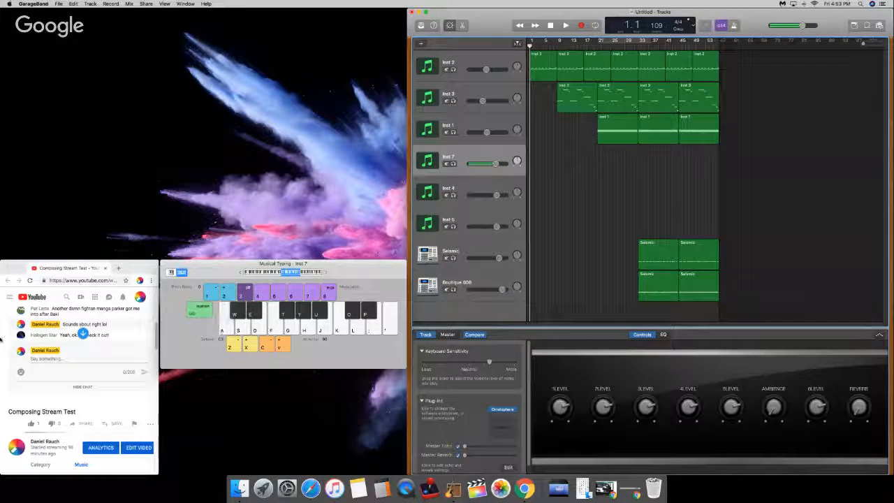
Step: Switch to the YouTube stream page in Chrome and read the newest live chat messages
{"action": "left_click", "coordinate": [62, 335]}
{"action": "left_click", "coordinate": [83, 334]}
{"action": "scroll", "coordinate": [6, 342], "scroll_direction": "up", "scroll_amount": 1}
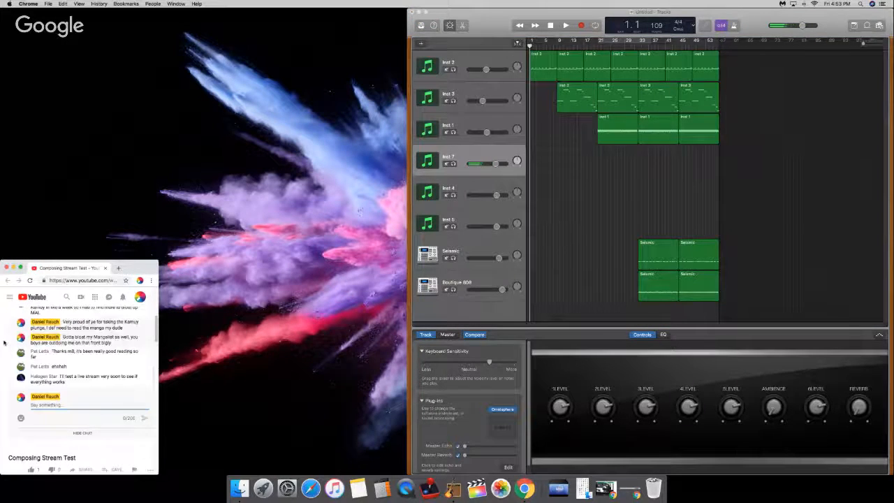
Step: Switch back to GarageBand, open Inst 7's Omnisphere plug-in and load the Old Car Horn patch from the Retro Tones category
{"action": "left_click", "coordinate": [526, 230]}
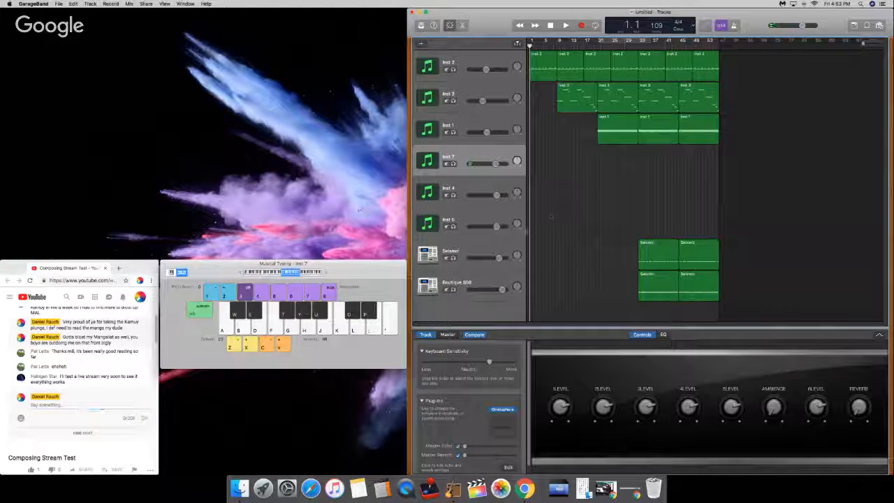
{"action": "key", "text": "d"}
{"action": "mouse_move", "coordinate": [502, 411]}
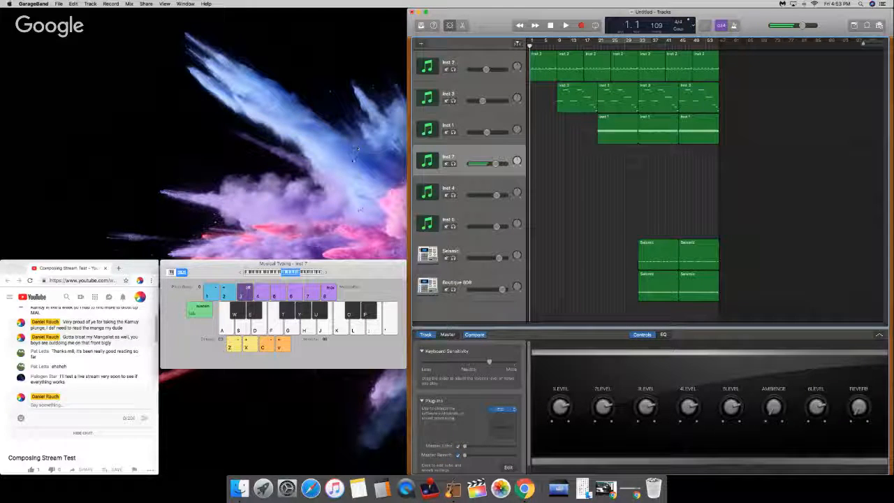
{"action": "left_click_drag", "start_coordinate": [298, 31], "coordinate": [280, 12]}
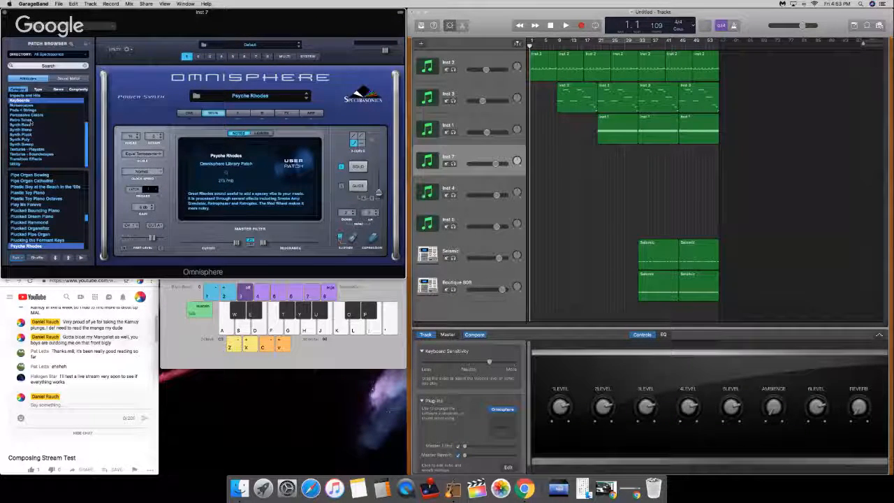
{"action": "scroll", "coordinate": [31, 122], "scroll_direction": "up", "scroll_amount": 2}
{"action": "scroll", "coordinate": [31, 122], "scroll_direction": "down", "scroll_amount": 1}
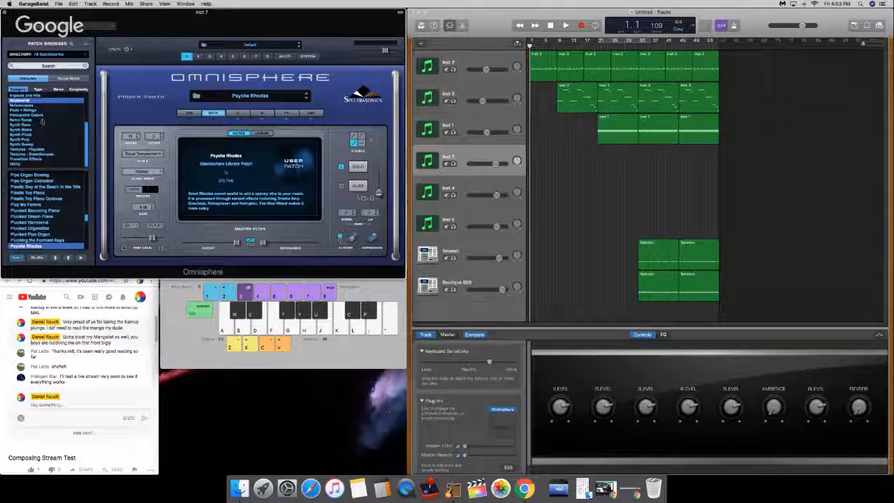
{"action": "left_click", "coordinate": [41, 120]}
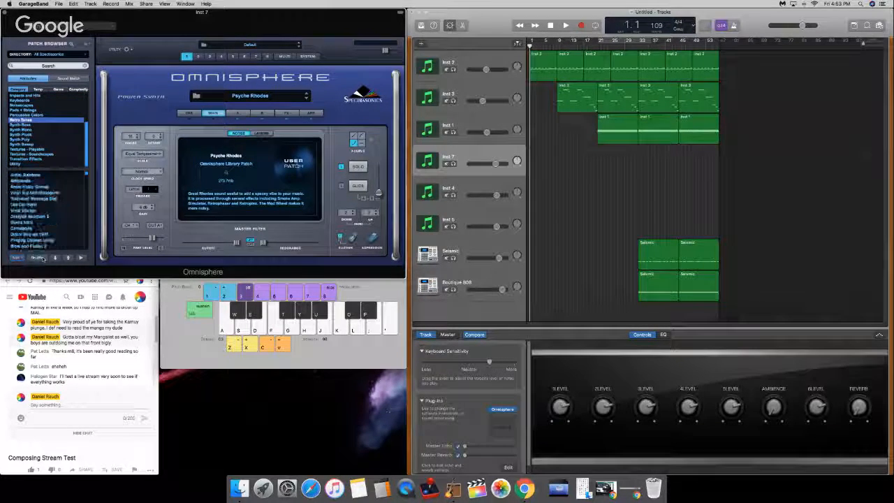
{"action": "left_click", "coordinate": [42, 204]}
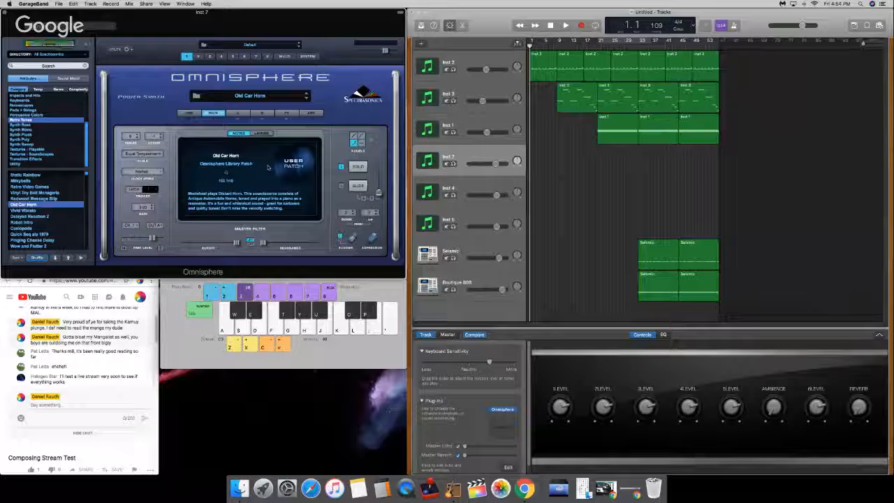
{"action": "key", "text": "a"}
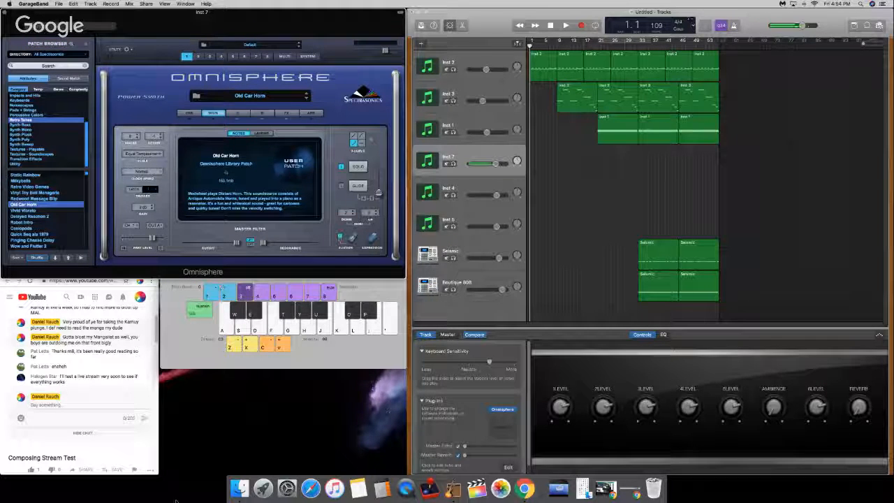
Step: Hide the plug-in window's header and place the Musical Typing window directly below Omnisphere
{"action": "left_click", "coordinate": [323, 326]}
{"action": "left_click_drag", "start_coordinate": [340, 263], "coordinate": [339, 283]}
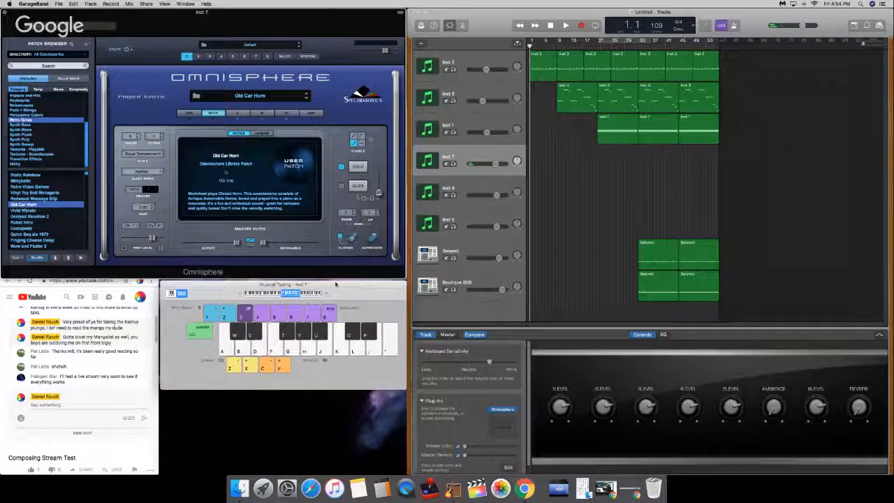
{"action": "left_click", "coordinate": [401, 13]}
{"action": "left_click_drag", "start_coordinate": [338, 285], "coordinate": [338, 265]}
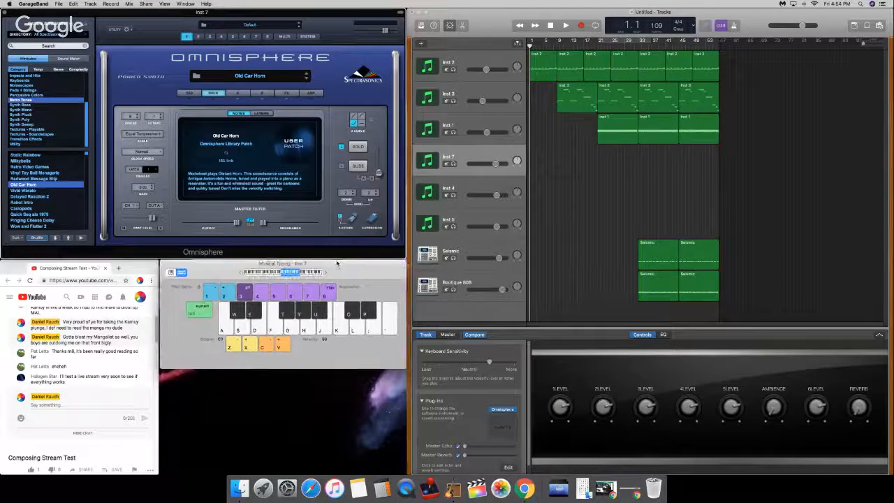
Step: Lower Musical Typing two octaves to C1, raise the system volume and audition Old Car Horn with low notes
{"action": "left_click", "coordinate": [536, 200]}
{"action": "key", "text": "a"}
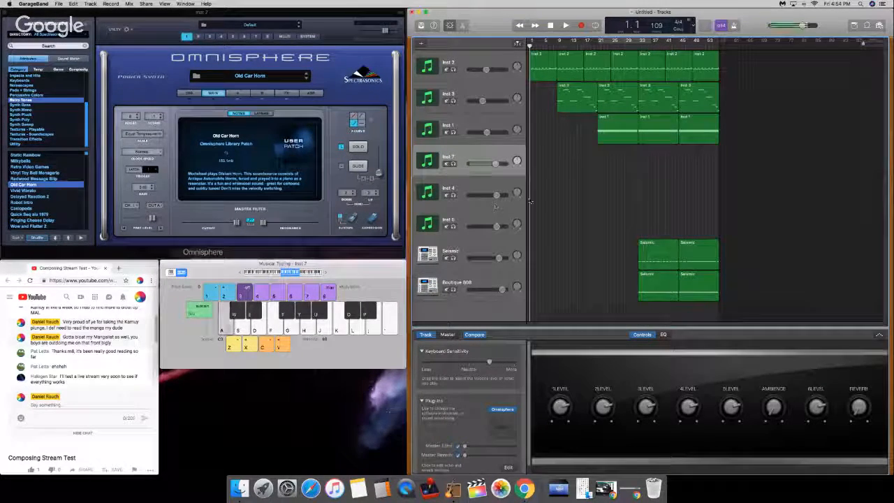
{"action": "key", "text": "g"}
{"action": "key", "text": "z"}
{"action": "key", "text": "z"}
{"action": "key", "text": "a"}
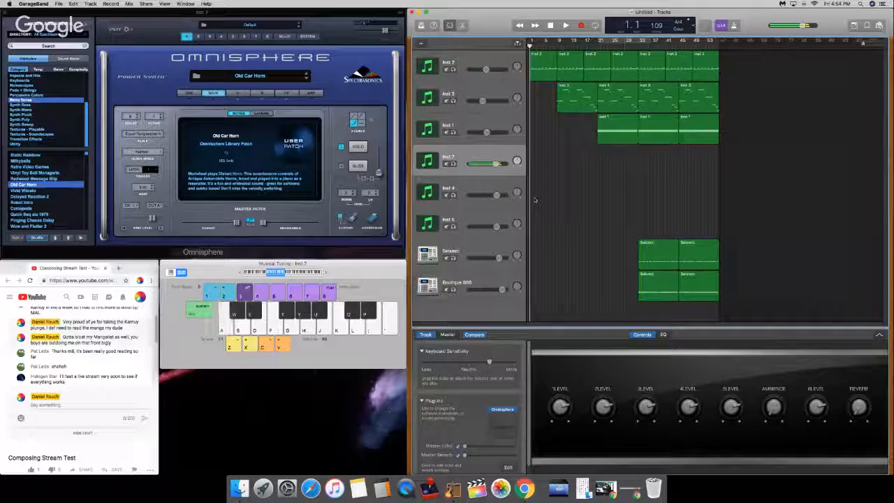
{"action": "key", "text": "XF86AudioRaiseVolume"}
{"action": "key", "text": "XF86AudioRaiseVolume"}
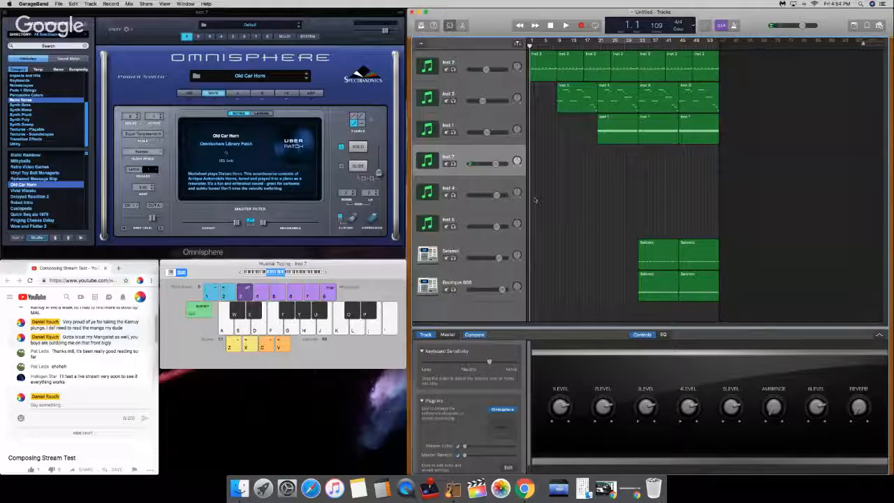
{"action": "key", "text": "a"}
{"action": "key", "text": "a"}
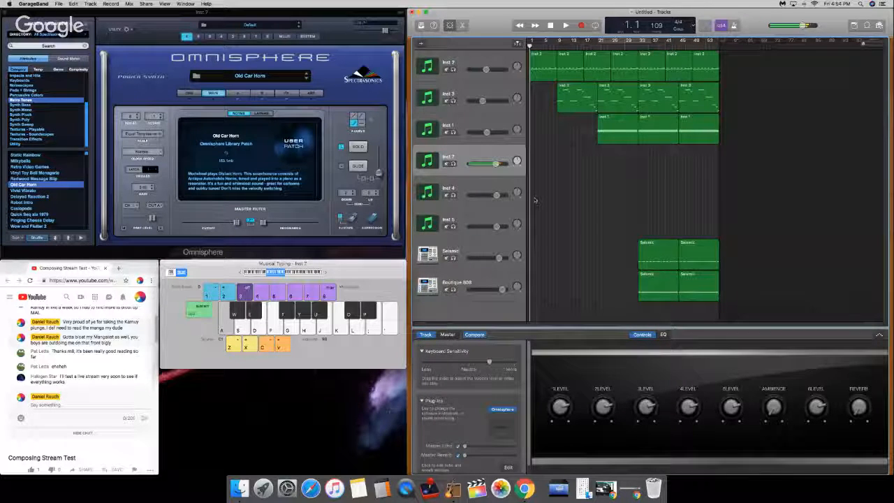
{"action": "key", "text": "a"}
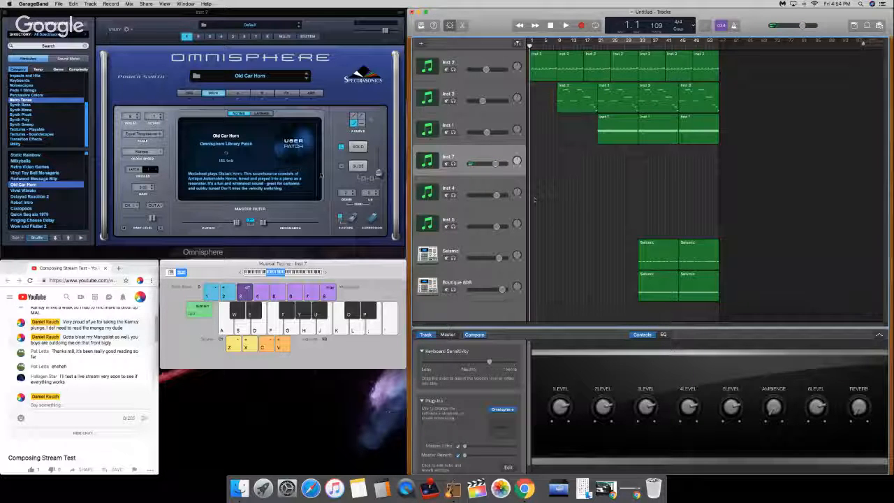
Step: Audition layers A and B of Old Car Horn separately and leave only layer B, Old Car Horn Distant, enabled
{"action": "left_click", "coordinate": [237, 93]}
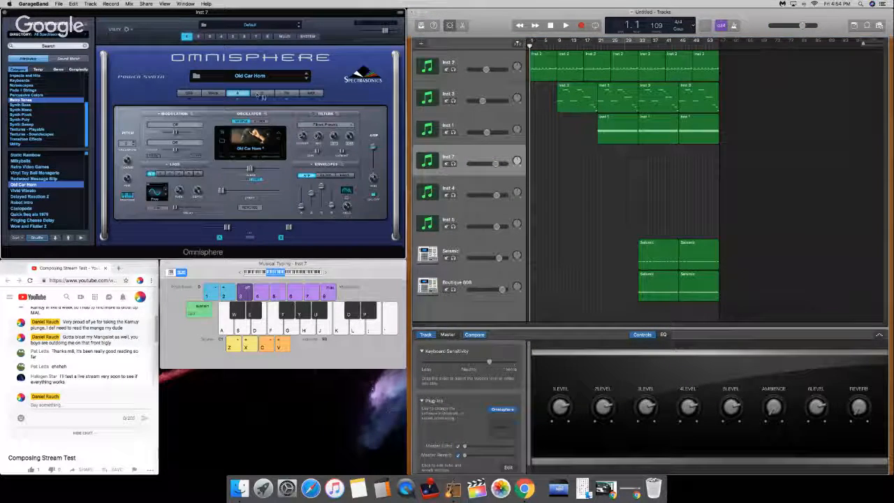
{"action": "left_click", "coordinate": [259, 95]}
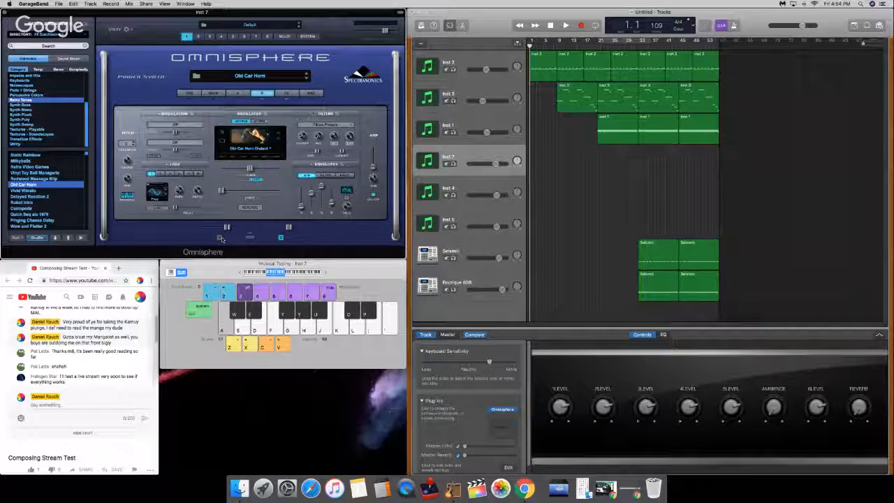
{"action": "key", "text": "a"}
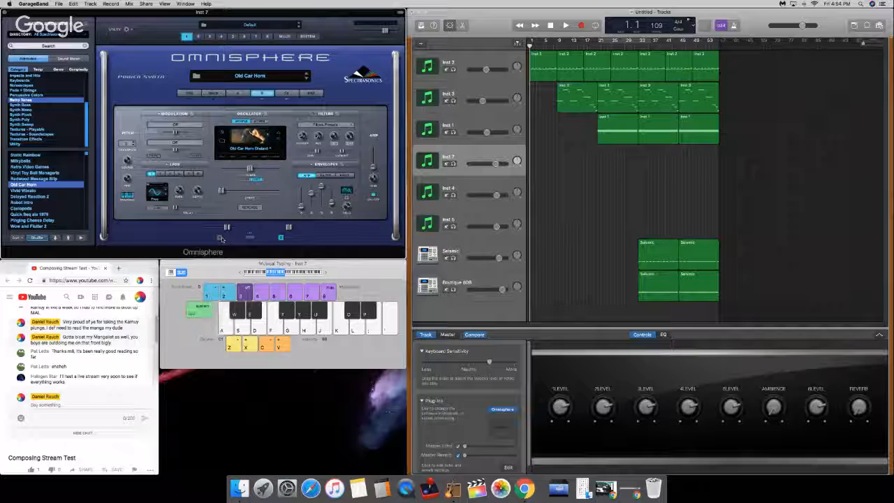
{"action": "left_click", "coordinate": [221, 238]}
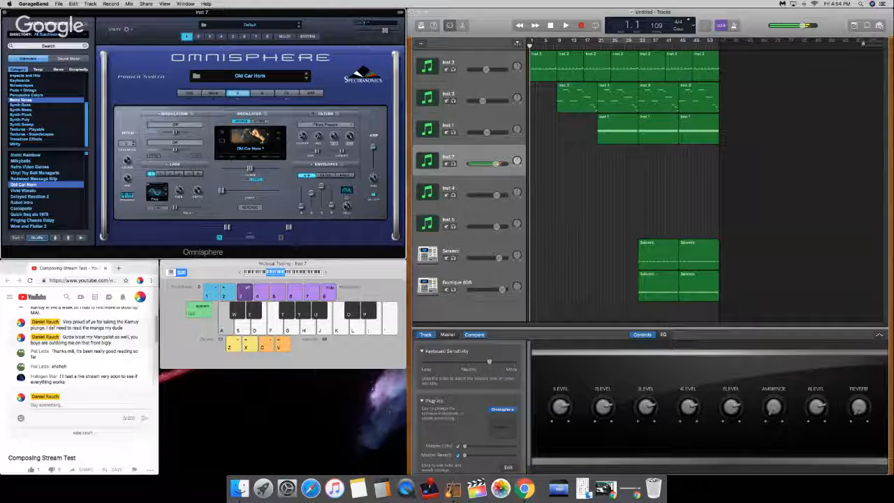
{"action": "left_click", "coordinate": [267, 95]}
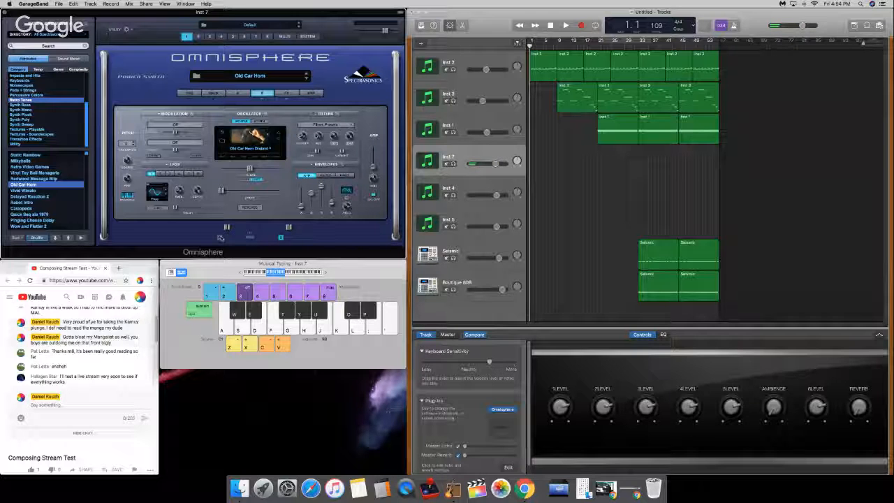
{"action": "key", "text": "a"}
{"action": "key", "text": "a"}
{"action": "key", "text": "a"}
{"action": "key", "text": "a"}
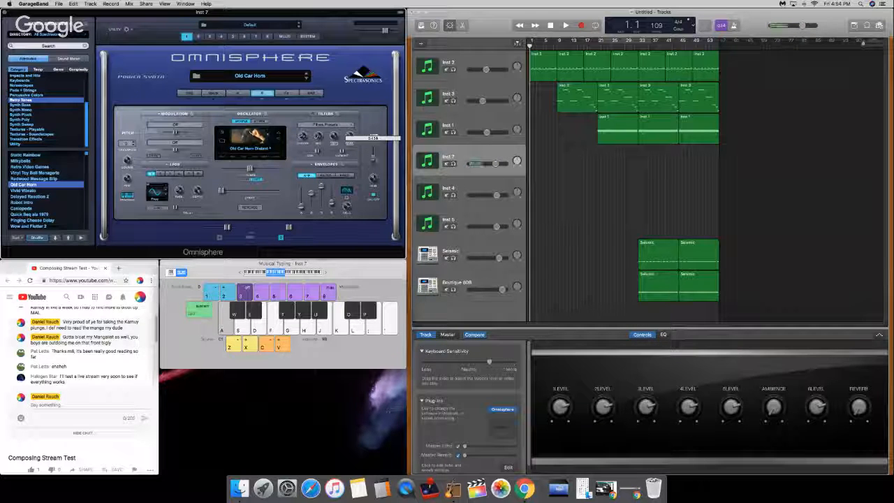
Step: Raise layer B's amp level, move Musical Typing up one octave to C2 and play test notes
{"action": "left_click_drag", "start_coordinate": [380, 146], "coordinate": [381, 143]}
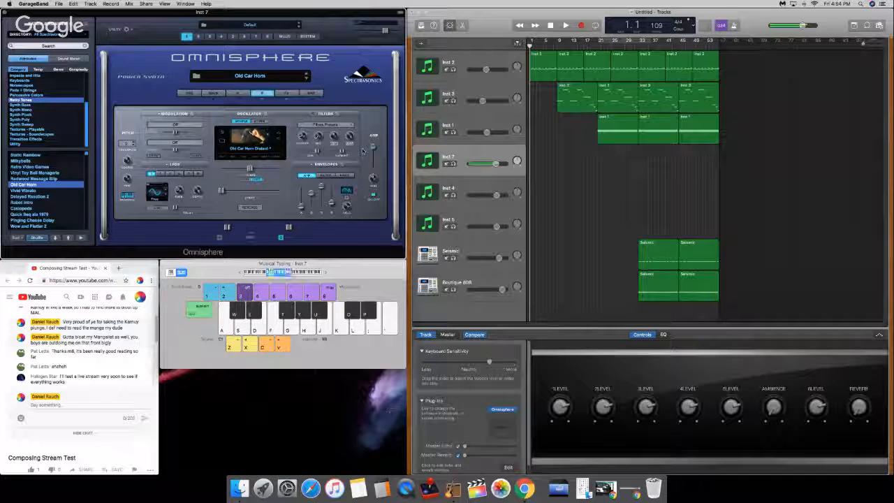
{"action": "key", "text": "x"}
{"action": "key", "text": "a"}
{"action": "key", "text": "d"}
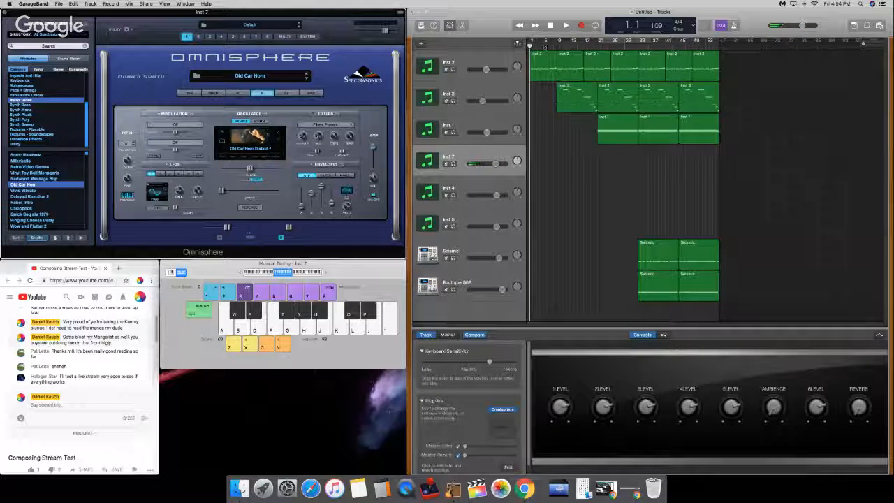
Step: Test a note on the Inst 7 track, open its EQ and return to its Controls view
{"action": "left_click", "coordinate": [462, 155]}
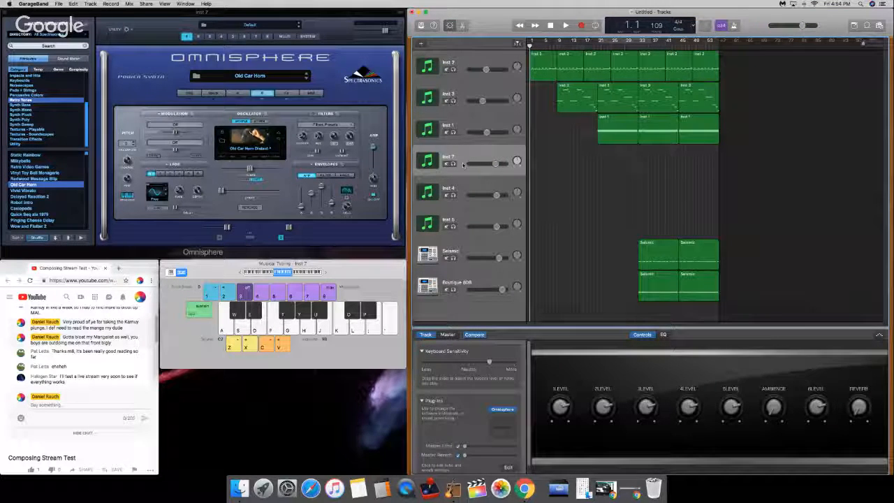
{"action": "key", "text": "a"}
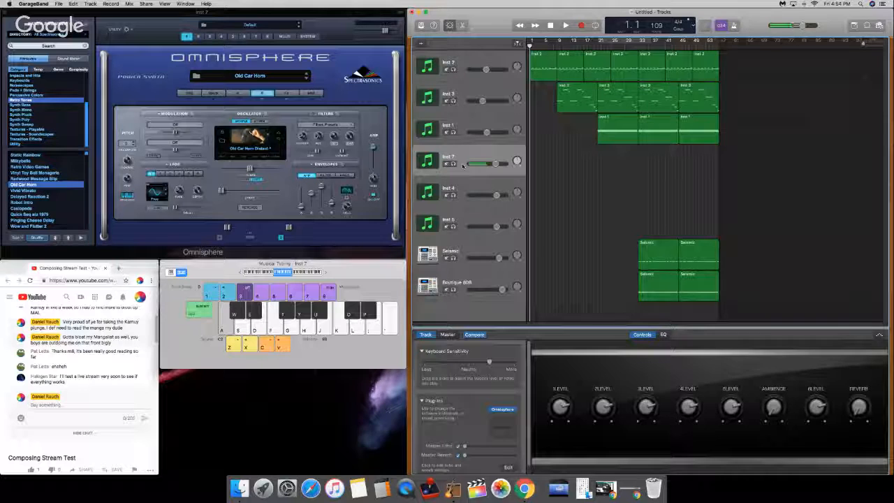
{"action": "left_click", "coordinate": [664, 335]}
{"action": "left_click", "coordinate": [642, 335]}
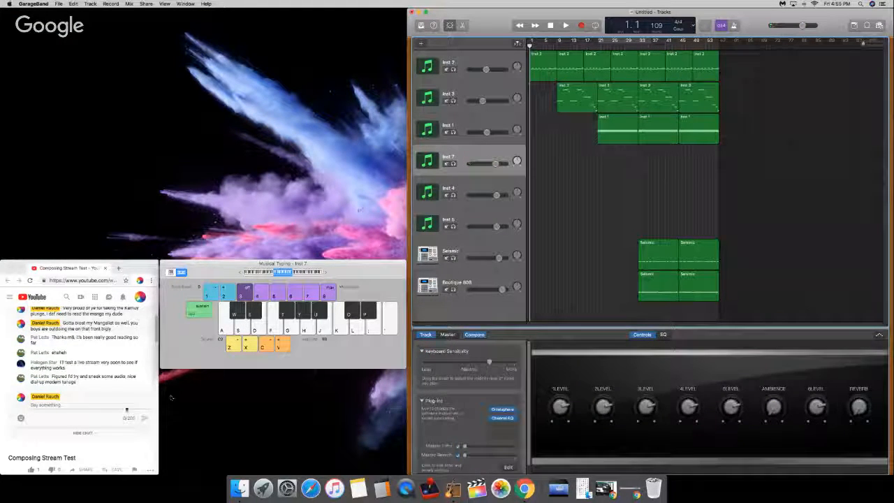
Step: Switch to the YouTube stream chat and post the reply "Thanks my man aiming for kino tunage as always"
{"action": "left_click", "coordinate": [113, 393]}
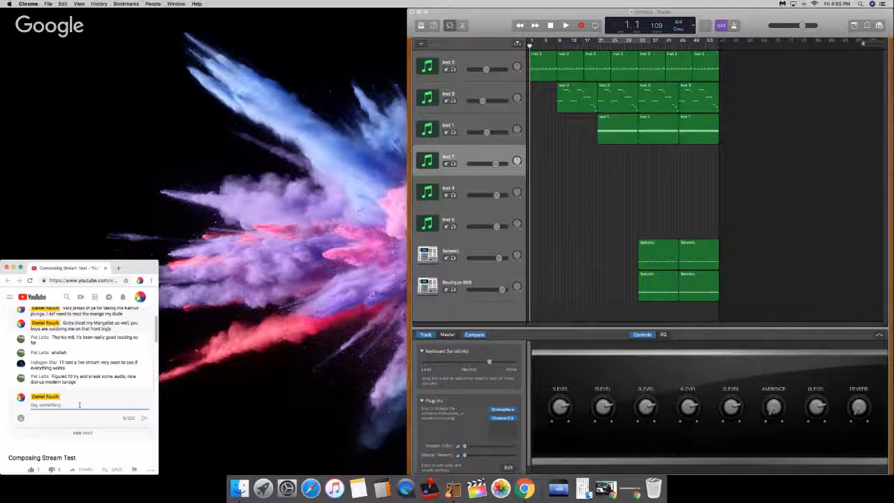
{"action": "type", "text": "Thanks"}
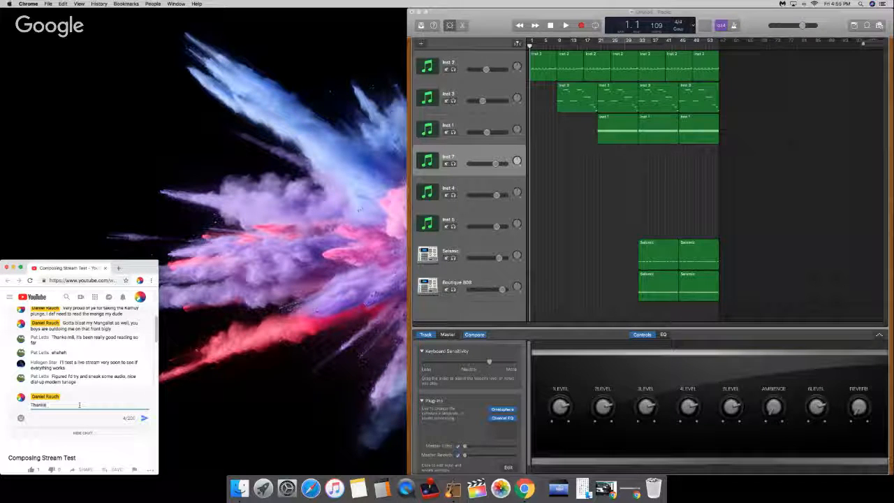
{"action": "type", "text": " my man"}
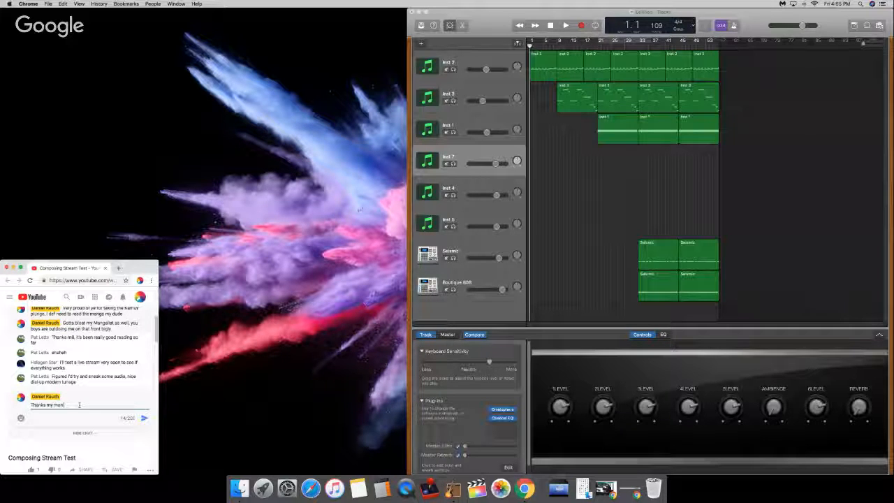
{"action": "type", "text": "als"}
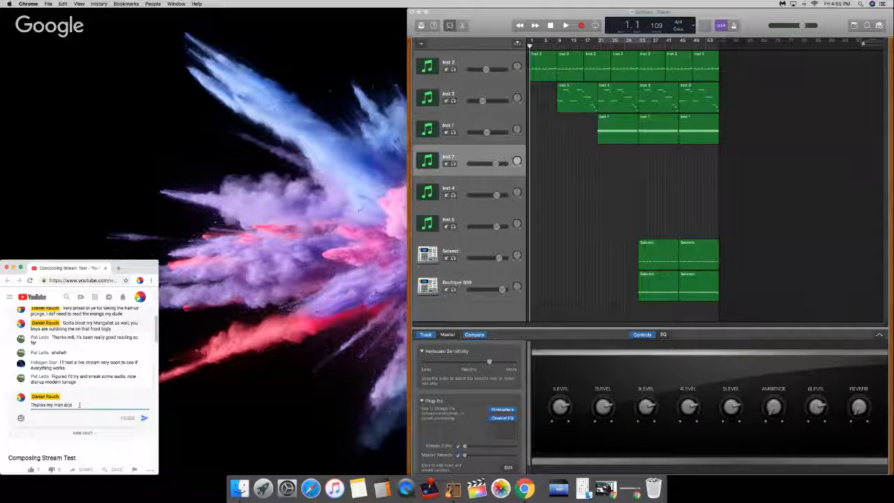
{"action": "type", "text": "htfor kino tunage "}
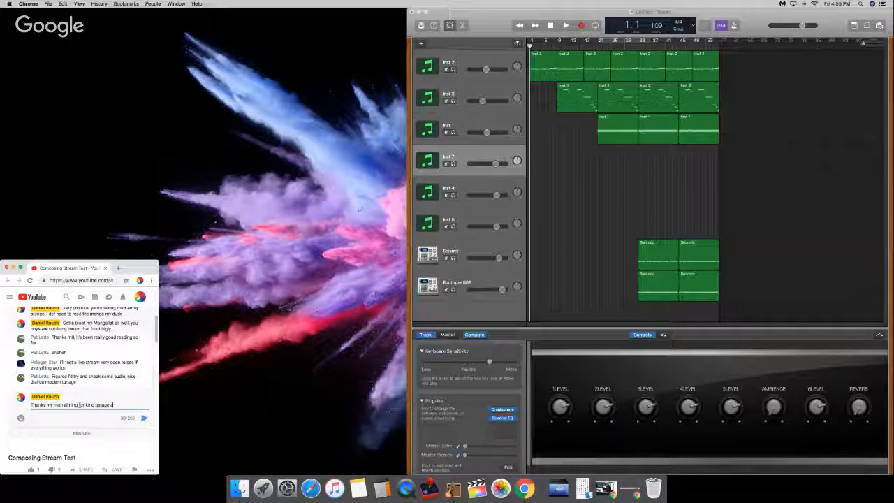
{"action": "type", "text": "as always"}
{"action": "key", "text": "Return"}
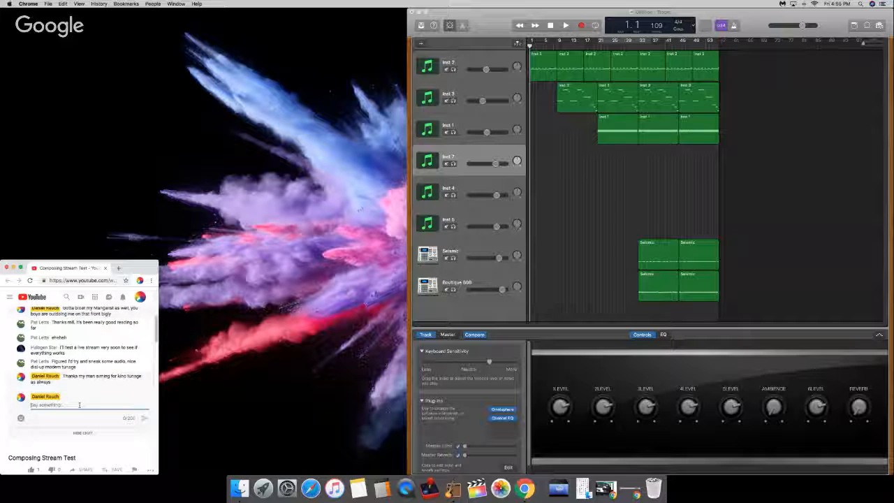
Step: Return to GarageBand, reopen Omnisphere on the Inst 7 track and play low test notes with Old Car Horn
{"action": "left_click", "coordinate": [573, 190]}
{"action": "key", "text": "super+k"}
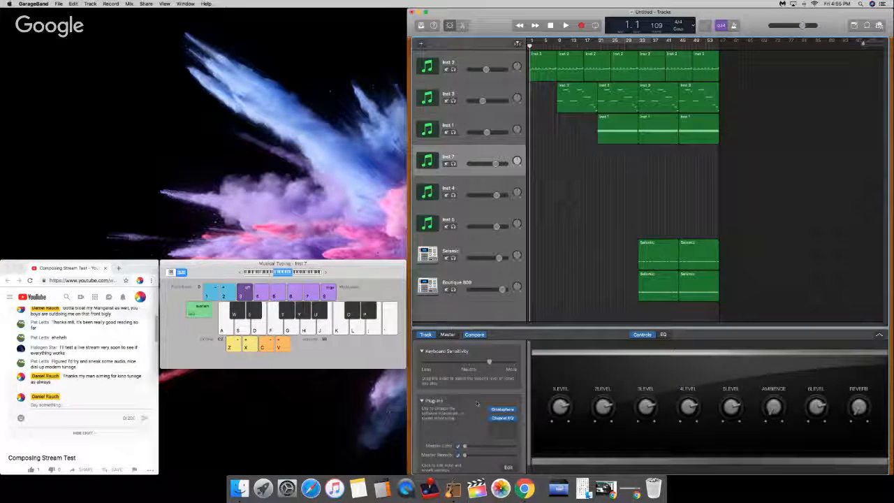
{"action": "left_click", "coordinate": [503, 411]}
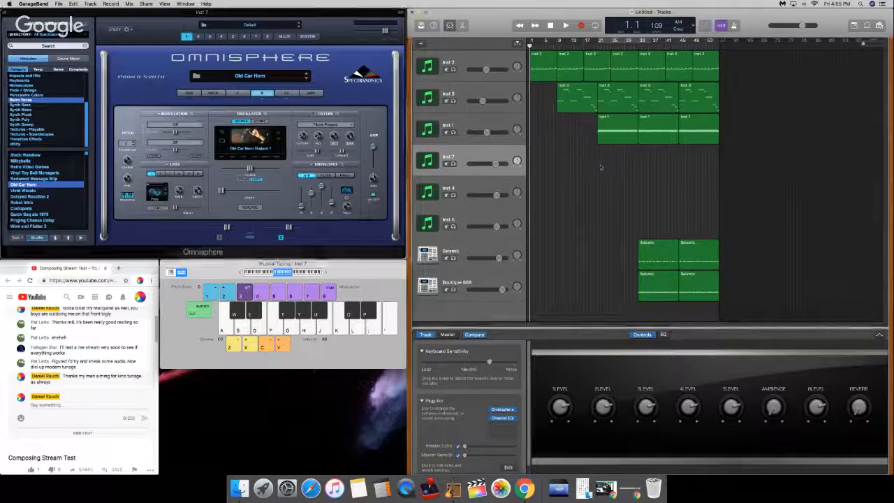
{"action": "key", "text": "a"}
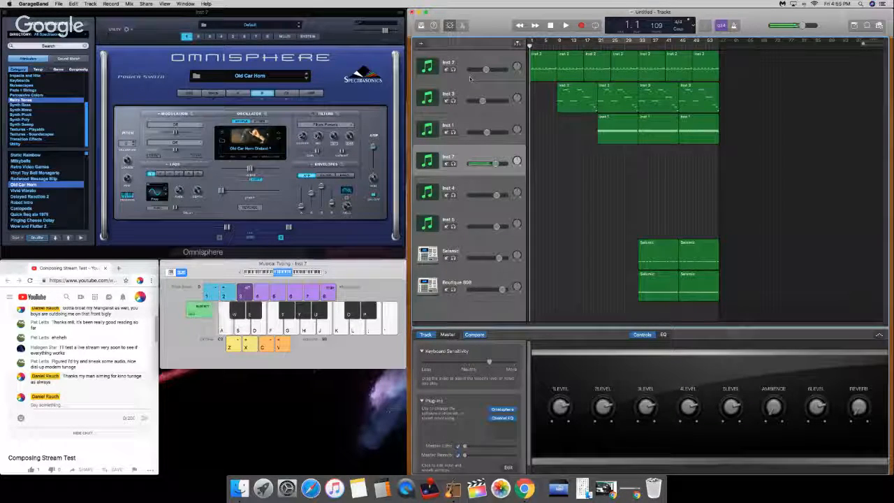
{"action": "key", "text": "a"}
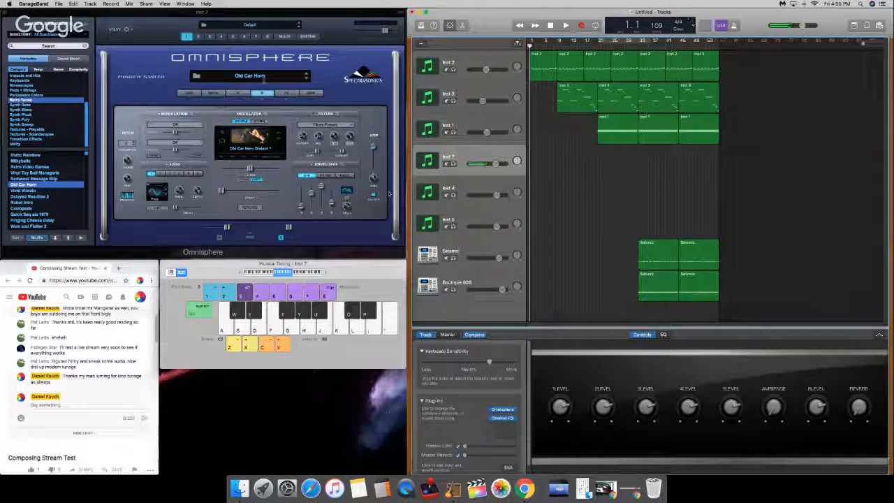
Step: Load the Valve Radio filter effect into the first slot of layer B's effects rack in Omnisphere
{"action": "left_click", "coordinate": [288, 94]}
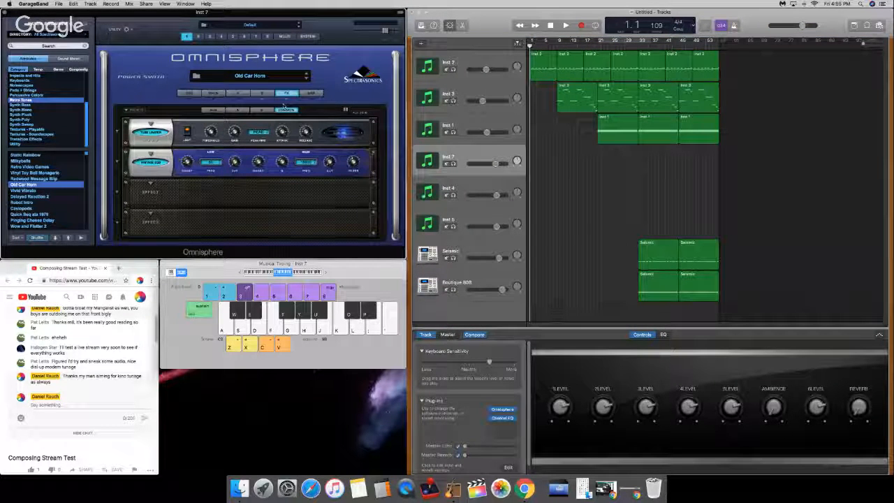
{"action": "left_click", "coordinate": [262, 110]}
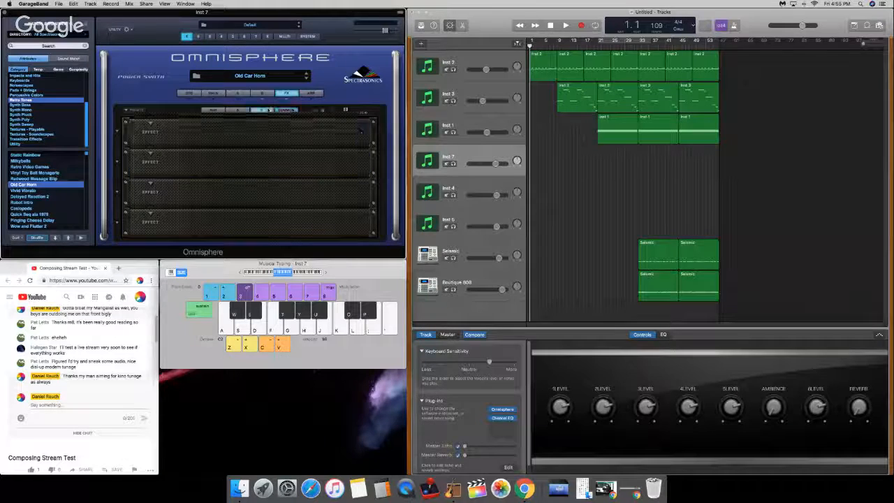
{"action": "left_click", "coordinate": [286, 110]}
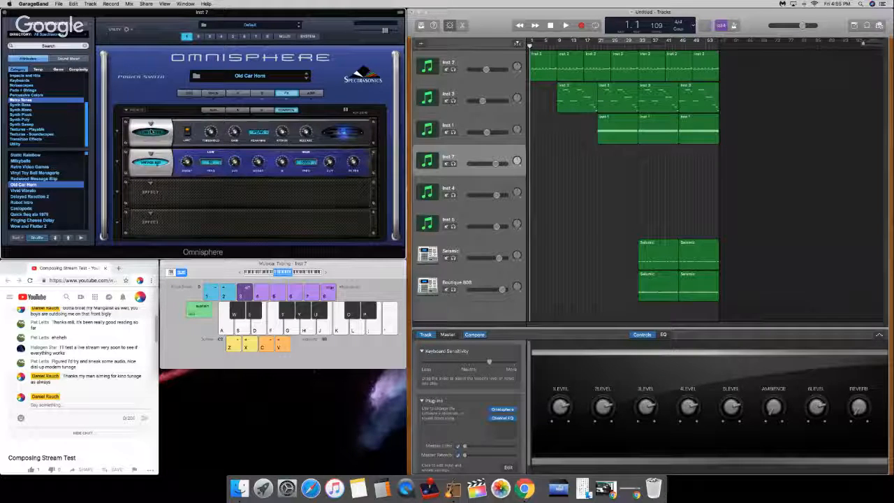
{"action": "left_click", "coordinate": [261, 110]}
{"action": "left_click", "coordinate": [149, 124]}
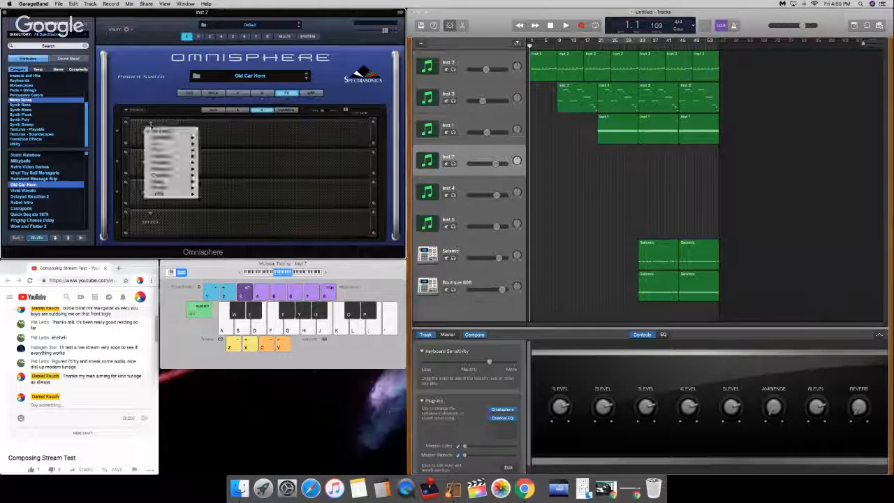
{"action": "mouse_move", "coordinate": [175, 149]}
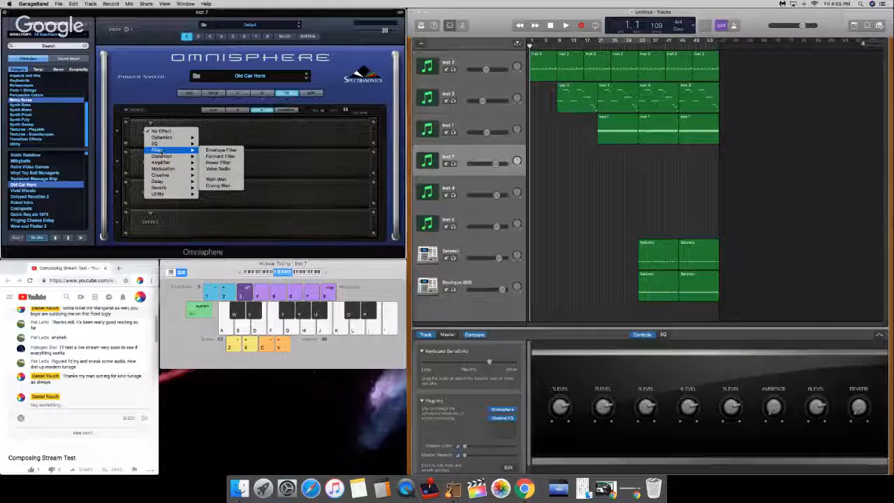
{"action": "left_click", "coordinate": [225, 168]}
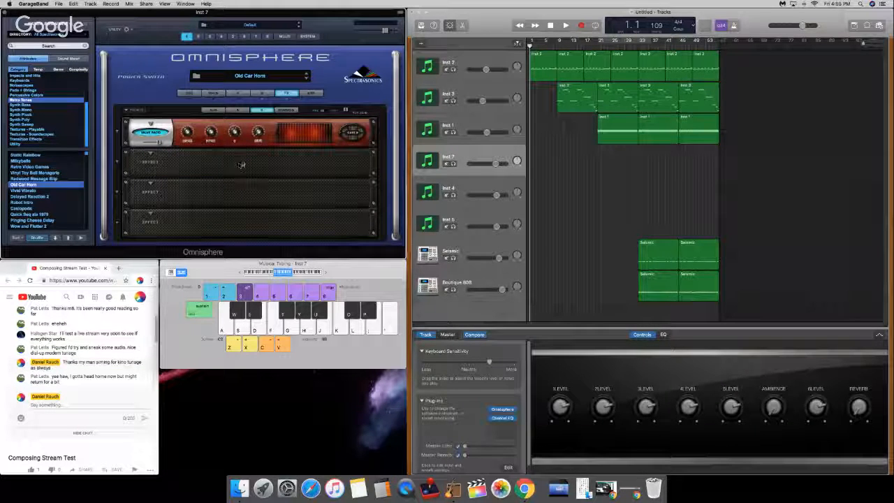
Step: Switch to the YouTube stream chat and start a new message
{"action": "left_click", "coordinate": [77, 406]}
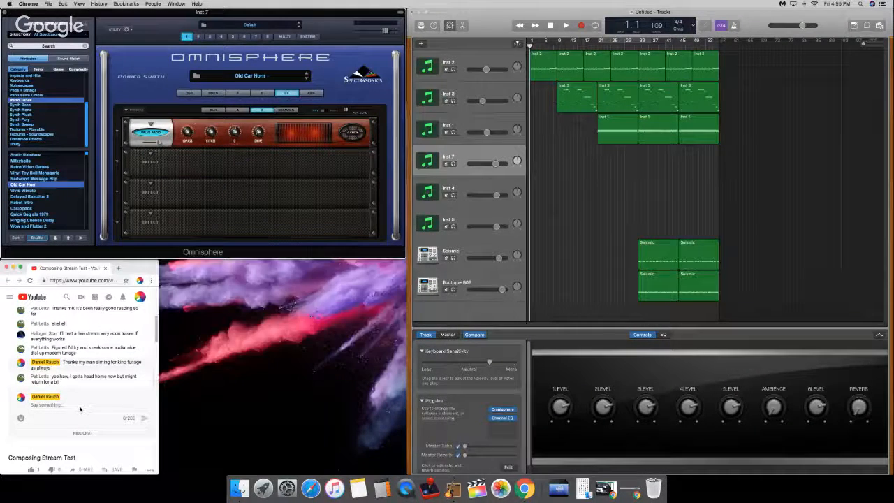
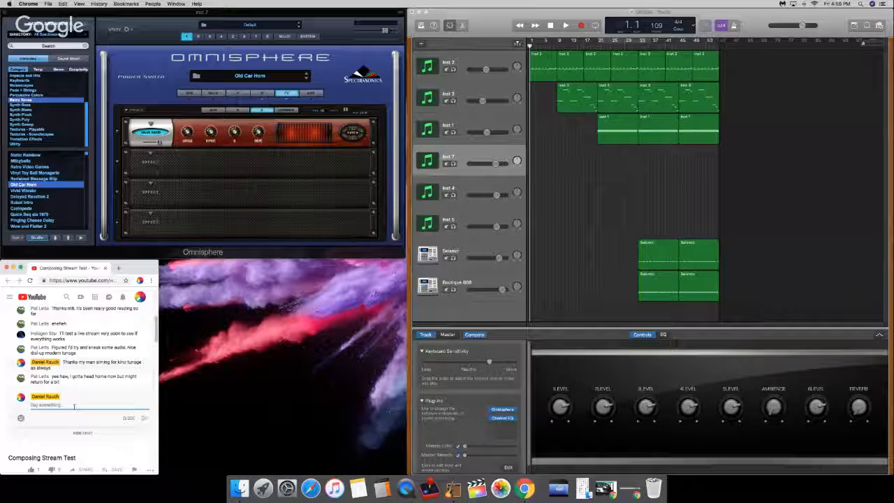
Step: Post the chat reply "Your company will be sorely missed"
{"action": "type", "text": "Your compony will be sorely l"}
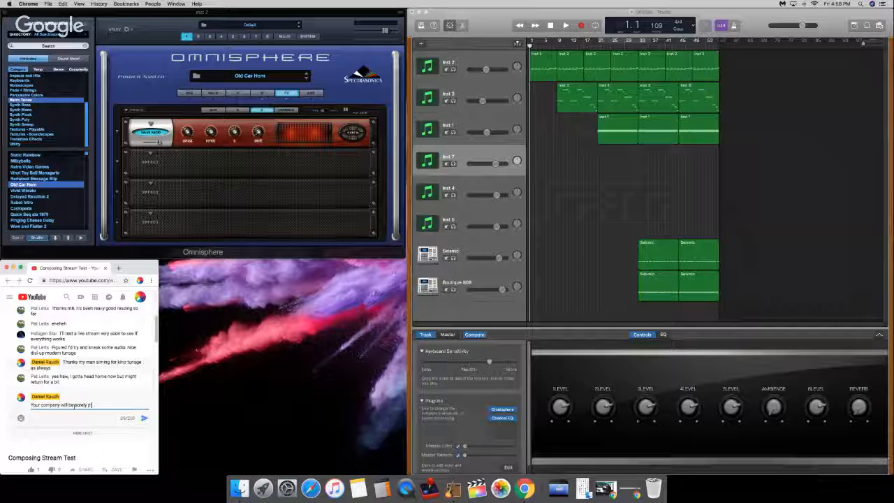
{"action": "type", "text": "issed"}
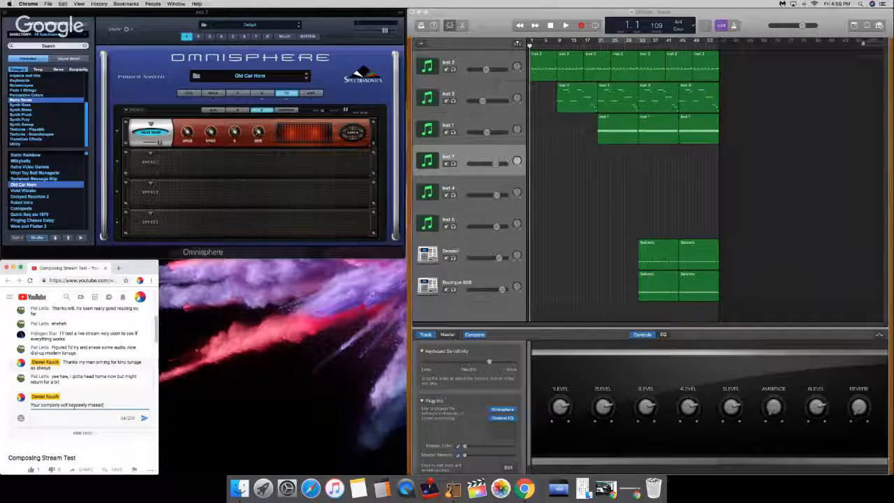
{"action": "key", "text": "Return"}
Step: Post the chat message "Make the most of the rest of work if ye can!"
{"action": "type", "text": "Min"}
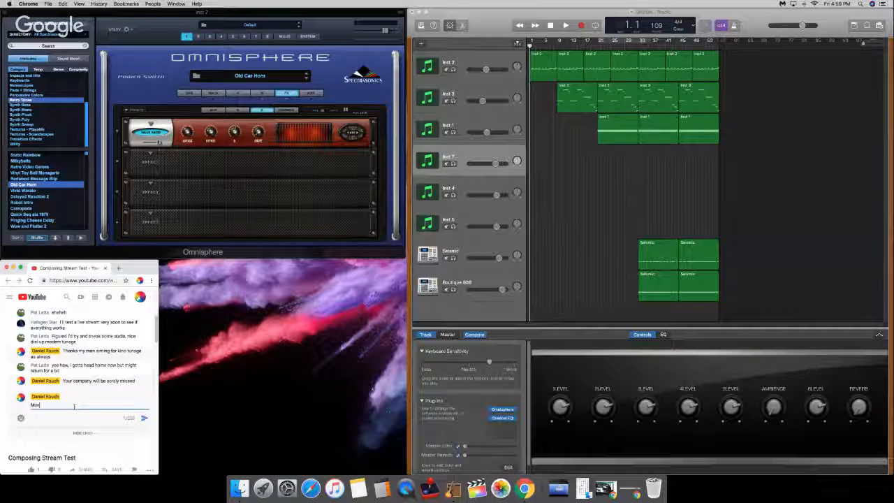
{"action": "type", "text": "e the mist of theyself"}
{"action": "type", "text": " of work if ye can"}
{"action": "key", "text": "Return"}
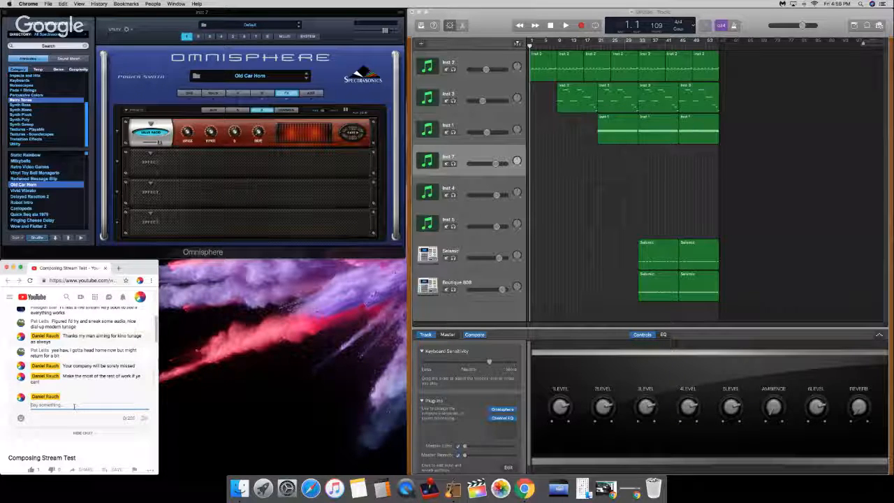
Step: Return to GarageBand, show Musical Typing and play test notes on the Inst 7 track
{"action": "left_click", "coordinate": [549, 213]}
{"action": "key", "text": "super+k"}
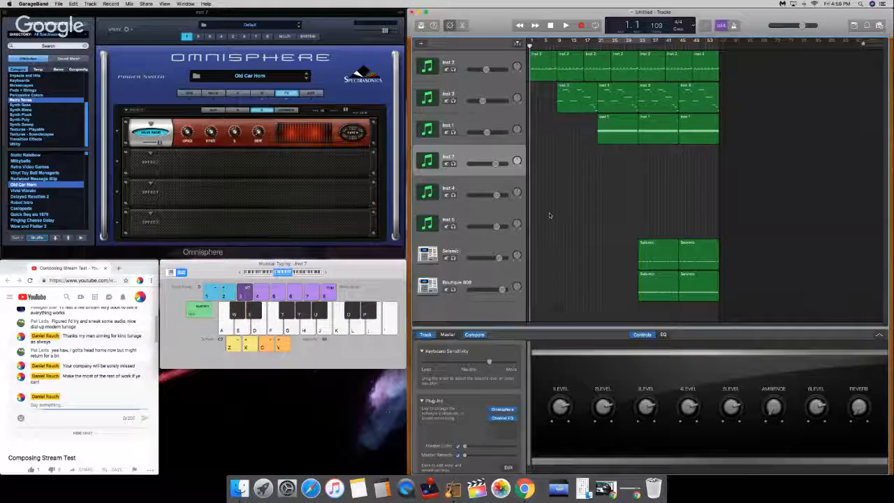
{"action": "key", "text": "a"}
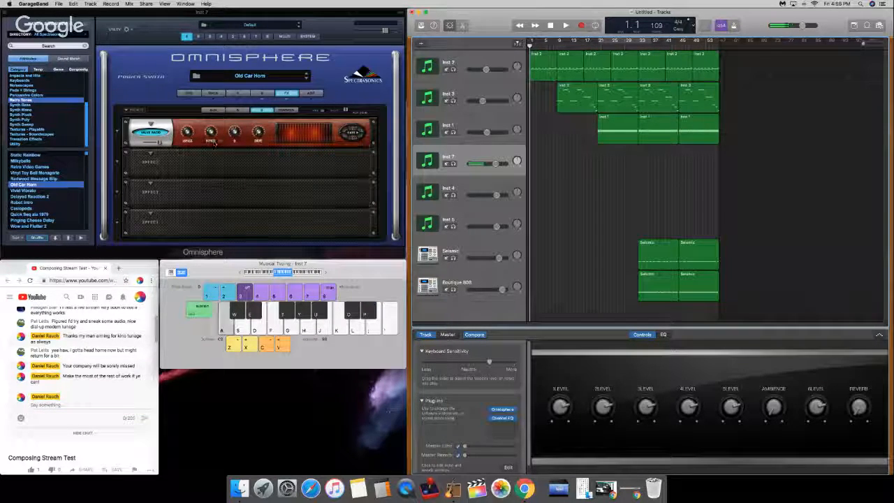
{"action": "key", "text": "g"}
Step: Open layer B's synthesis settings in Omnisphere and adjust its amp envelope release while playing test notes
{"action": "left_click", "coordinate": [262, 93]}
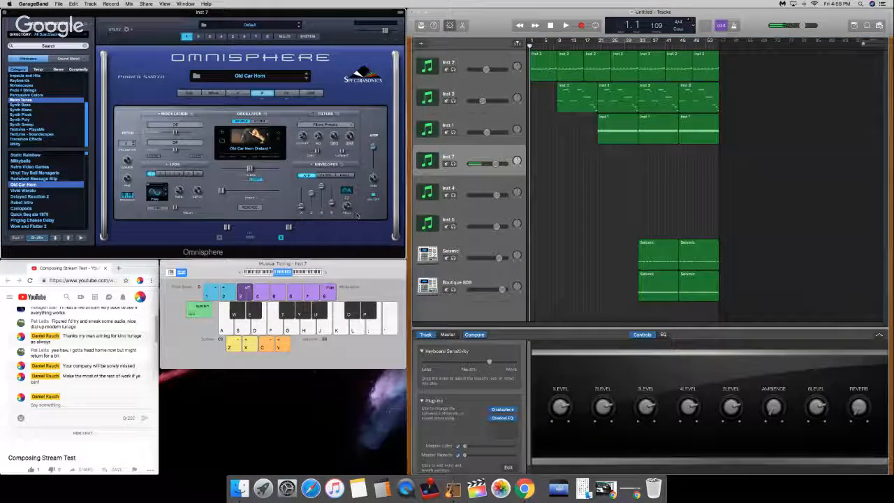
{"action": "key", "text": "a"}
{"action": "key", "text": "g"}
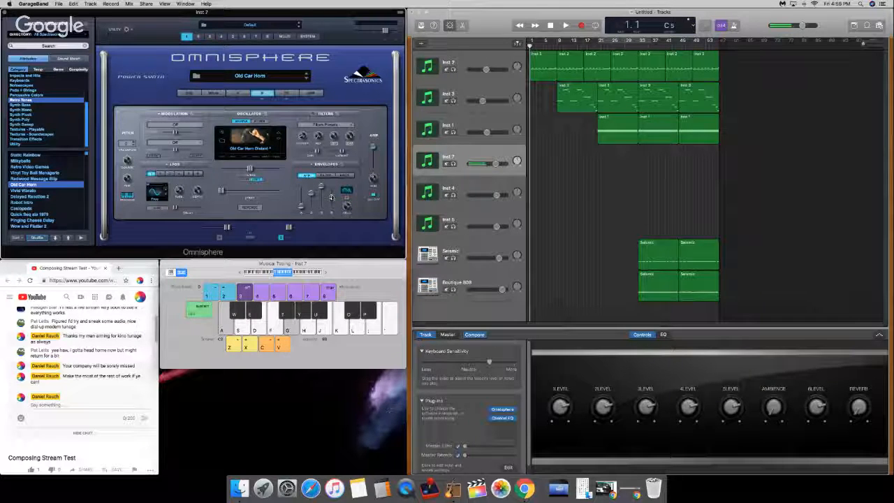
{"action": "key", "text": "g"}
{"action": "key", "text": "a"}
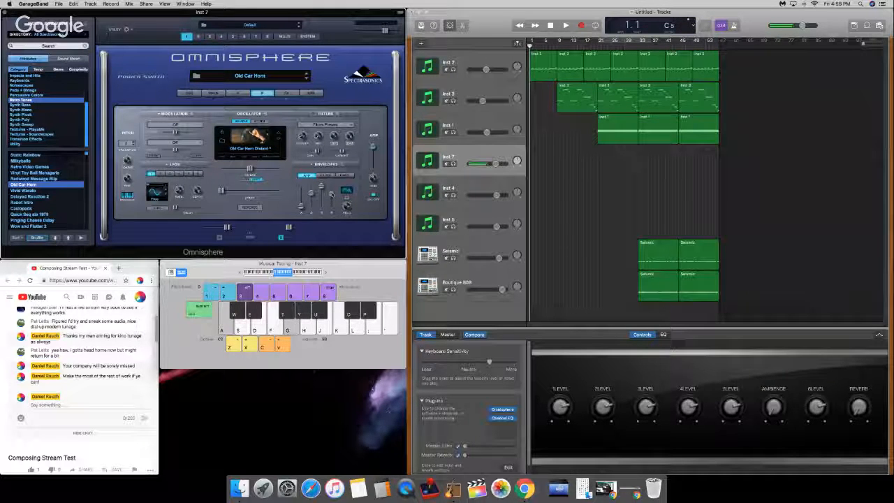
{"action": "key", "text": "a"}
{"action": "key", "text": "d"}
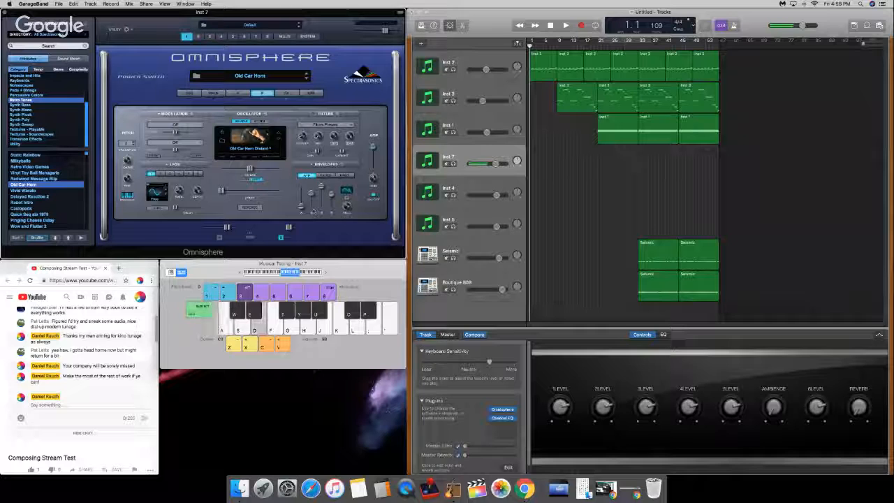
{"action": "key", "text": "g"}
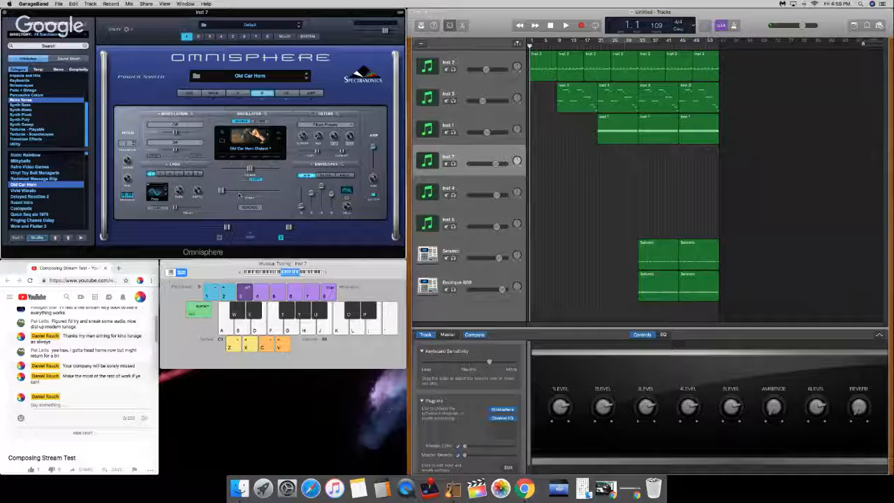
Step: Raise the Timbre of layer B's oscillator and fine-tune its amp envelope, checking the sound with test notes
{"action": "left_click_drag", "start_coordinate": [222, 191], "coordinate": [355, 184]}
{"action": "key", "text": "a"}
{"action": "key", "text": "a"}
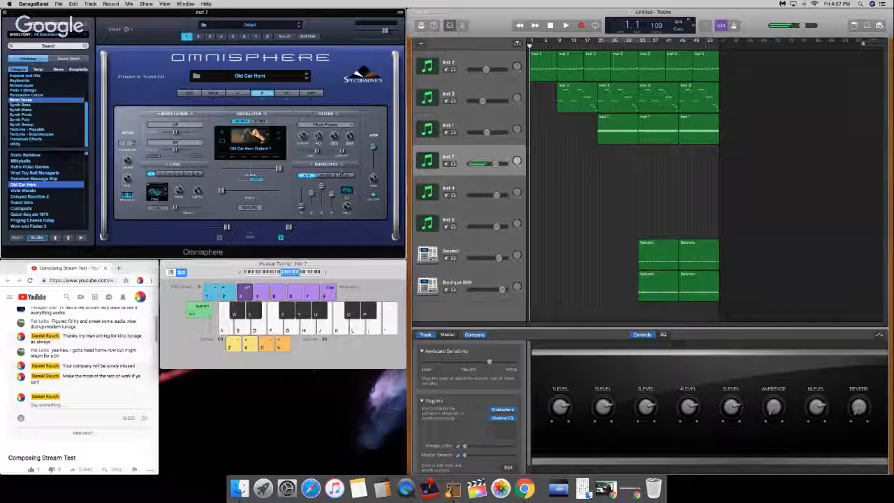
{"action": "key", "text": "a"}
{"action": "key", "text": "g"}
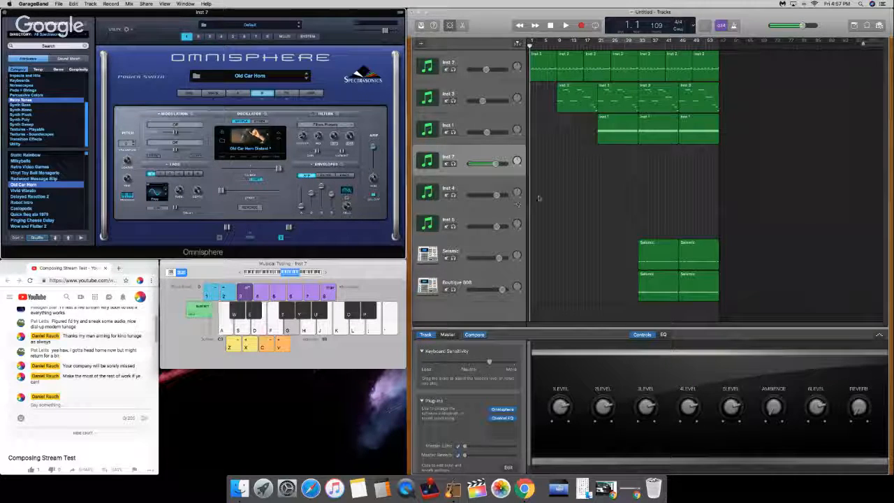
{"action": "left_click_drag", "start_coordinate": [300, 207], "coordinate": [331, 195]}
{"action": "key", "text": "a"}
{"action": "key", "text": "g"}
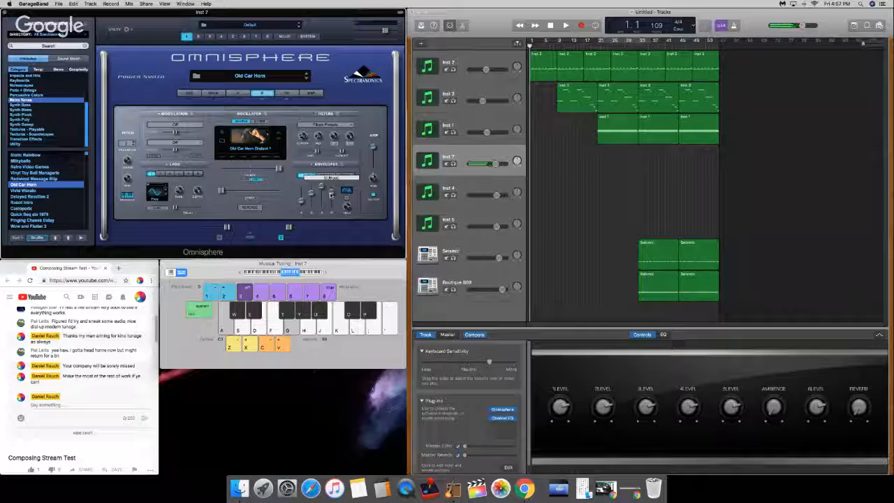
Step: Load the Pro-Verb reverb into the second slot of layer B's effects rack and lower the Valve Radio mix
{"action": "left_click", "coordinate": [286, 94]}
{"action": "left_click", "coordinate": [153, 162]}
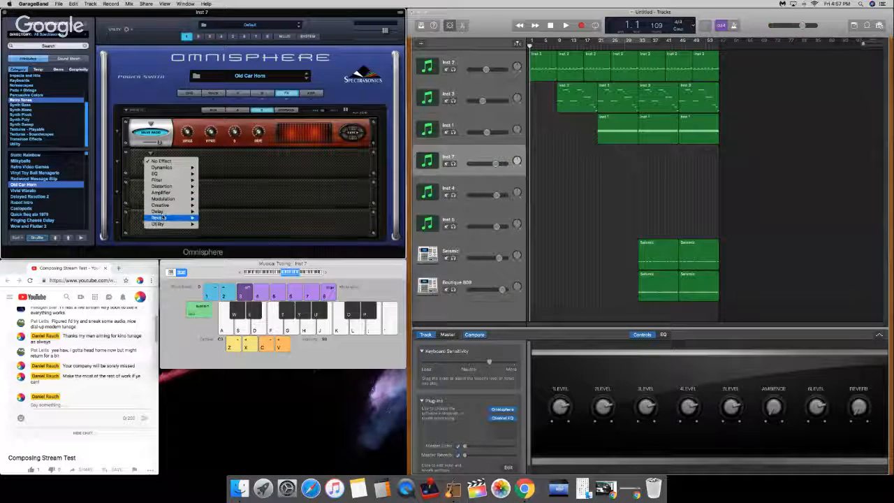
{"action": "mouse_move", "coordinate": [166, 219]}
{"action": "left_click", "coordinate": [210, 218]}
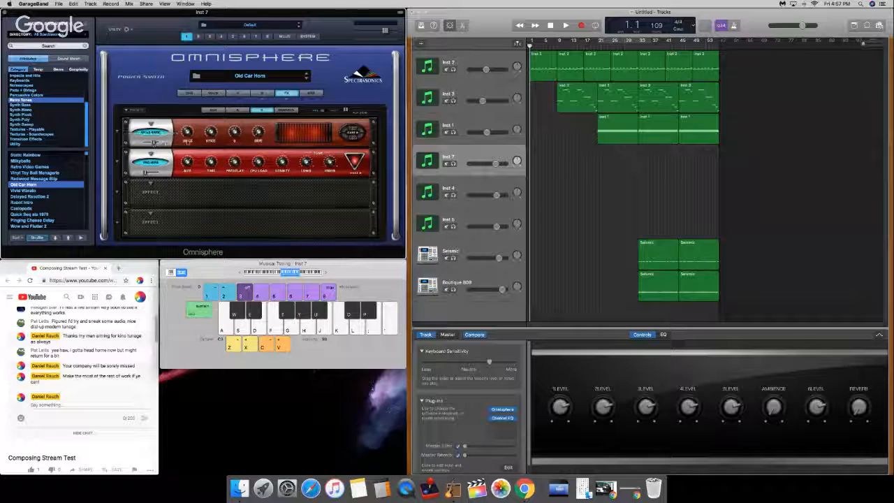
{"action": "key", "text": "a"}
{"action": "key", "text": "g"}
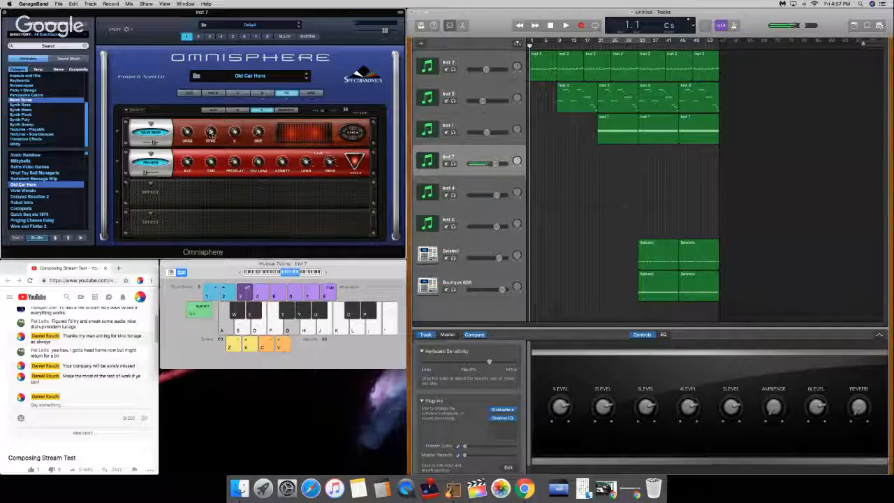
Step: Raise the Pro-Verb mix and adjust its low and high tone while playing test notes
{"action": "left_click_drag", "start_coordinate": [143, 174], "coordinate": [214, 147]}
{"action": "key", "text": "a"}
{"action": "key", "text": "g"}
{"action": "left_click_drag", "start_coordinate": [306, 163], "coordinate": [329, 183]}
{"action": "key", "text": "a"}
{"action": "key", "text": "g"}
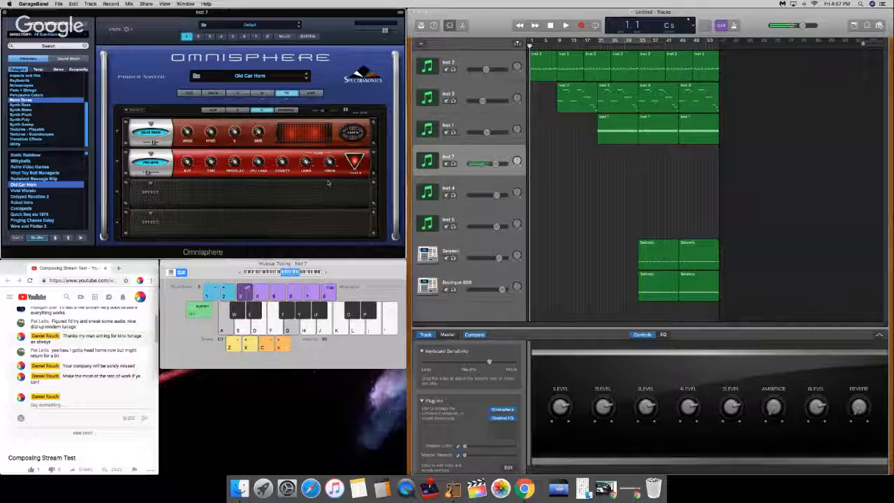
Step: Switch Pro-Verb to its second set of controls and adjust the low time and high frequency settings while playing test notes
{"action": "left_click", "coordinate": [354, 175]}
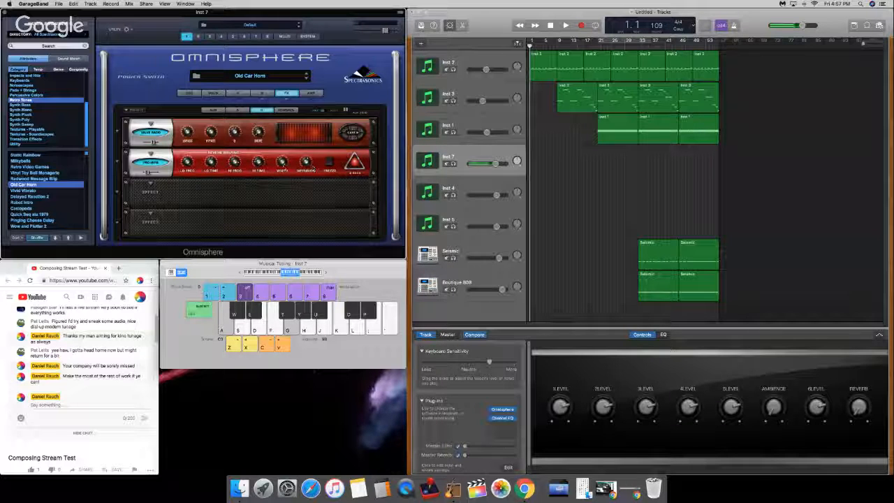
{"action": "key", "text": "a"}
{"action": "key", "text": "g"}
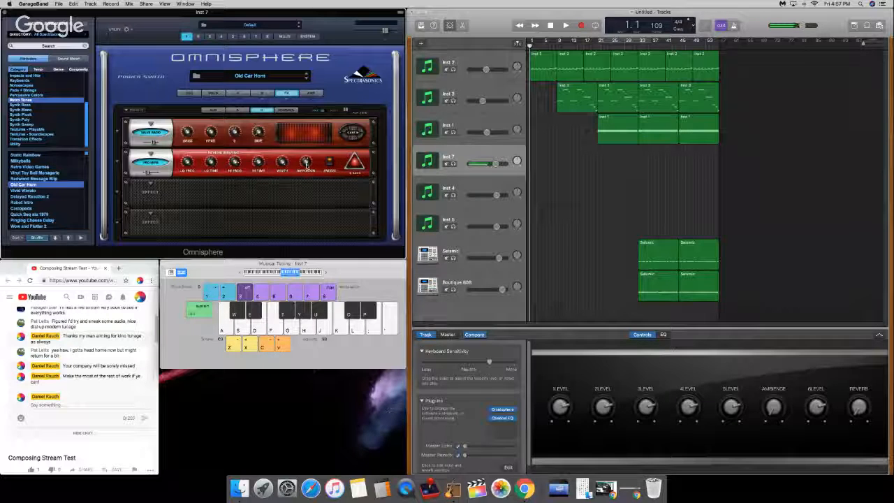
{"action": "key", "text": "a"}
{"action": "key", "text": "g"}
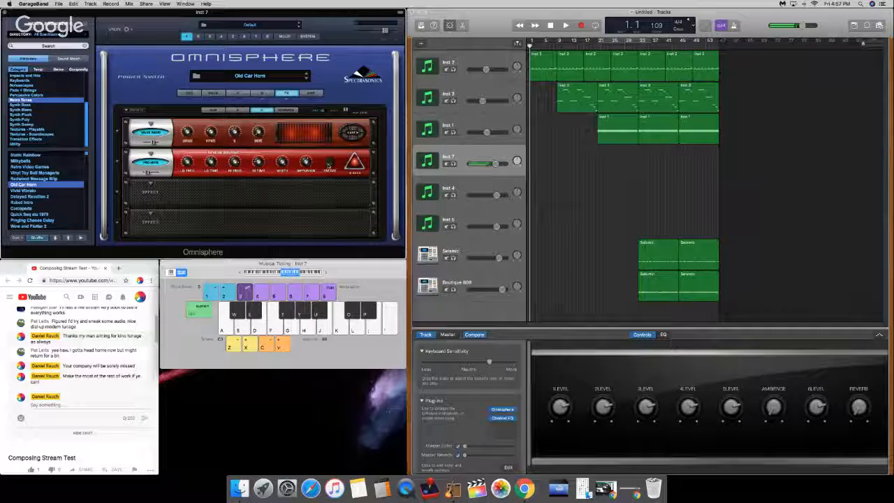
{"action": "key", "text": "a"}
{"action": "key", "text": "g"}
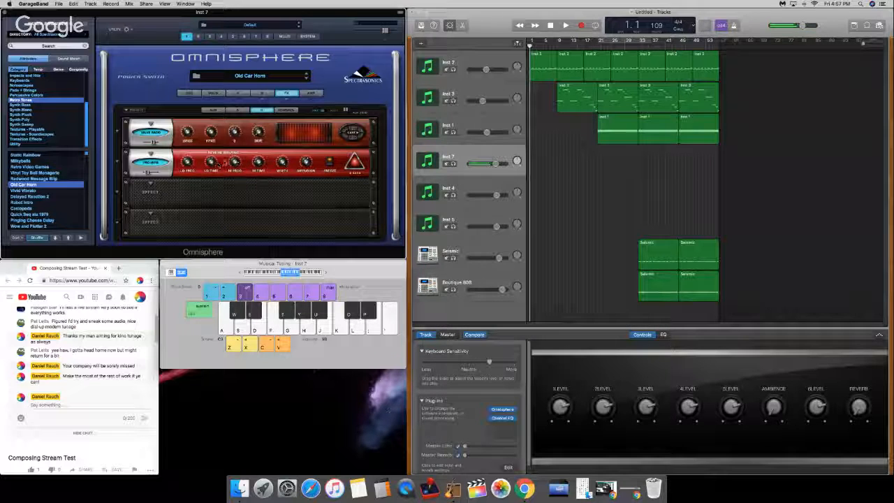
{"action": "mouse_move", "coordinate": [210, 162]}
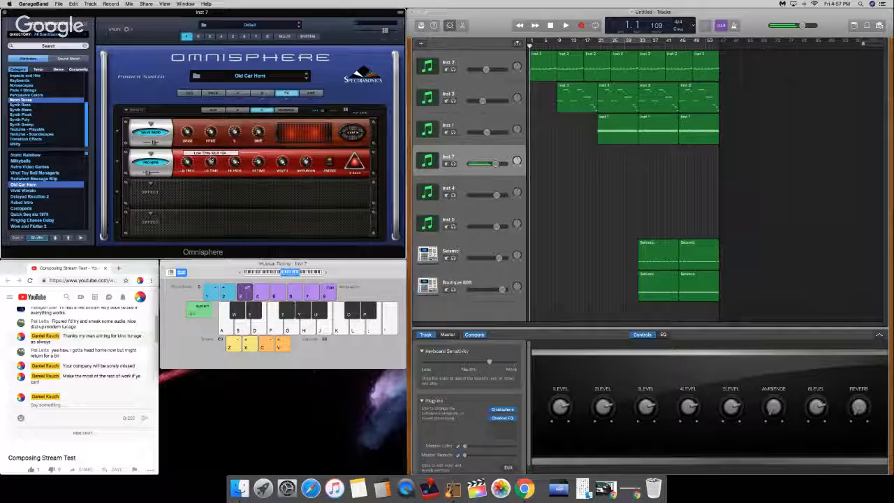
{"action": "left_click_drag", "start_coordinate": [235, 161], "coordinate": [217, 152]}
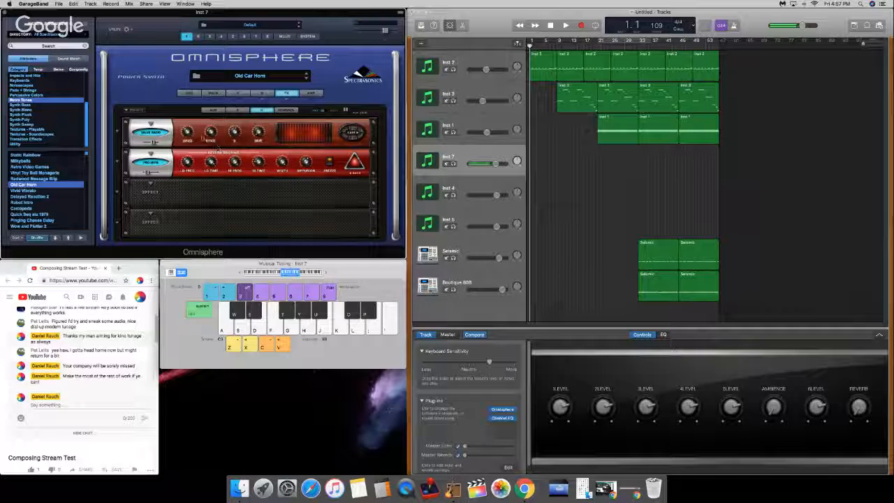
Step: Adjust the first two knobs of the Valve Radio effect and audition the sound with repeated test notes
{"action": "mouse_move", "coordinate": [188, 135]}
{"action": "left_click_drag", "start_coordinate": [189, 139], "coordinate": [211, 132]}
{"action": "key", "text": "a"}
{"action": "key", "text": "g"}
{"action": "key", "text": "a"}
{"action": "key", "text": "g"}
{"action": "key", "text": "a"}
{"action": "key", "text": "g"}
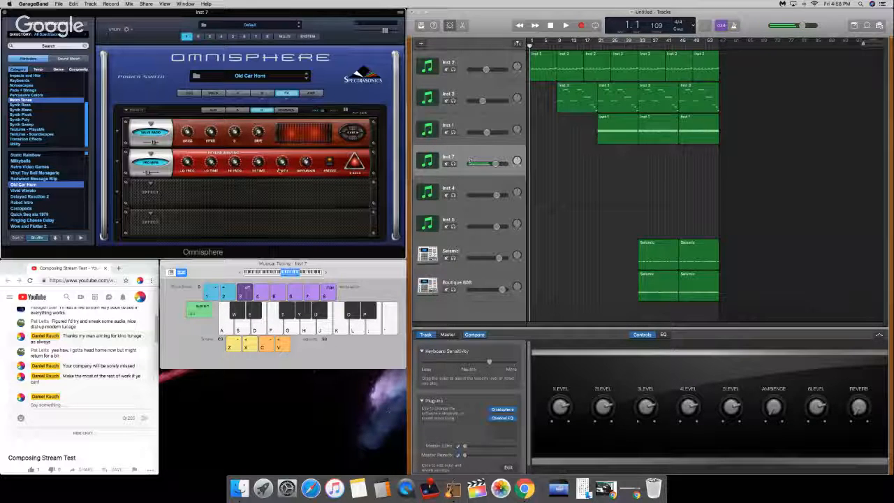
Step: Show layer B's synthesis settings, stop the recording and lower the Inst 7 track volume to about -8.6 dB
{"action": "left_click", "coordinate": [262, 93]}
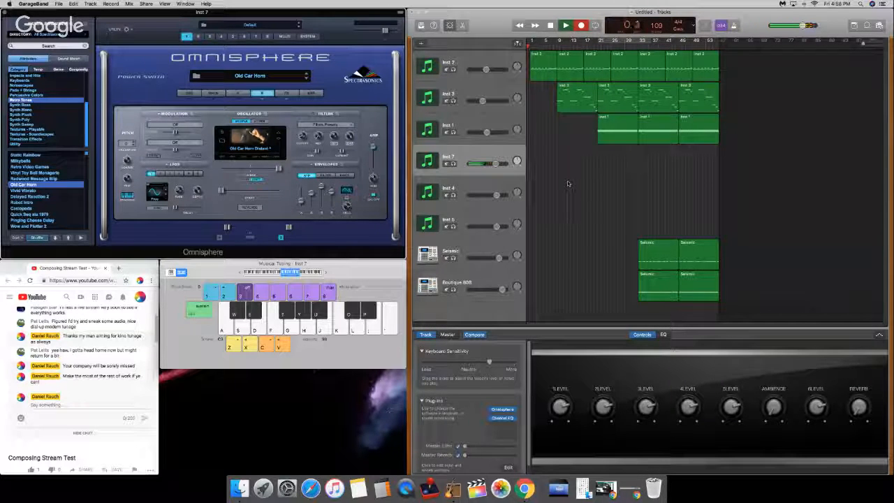
{"action": "key", "text": "XF86AudioRaiseVolume"}
{"action": "key", "text": "space"}
{"action": "left_click_drag", "start_coordinate": [494, 165], "coordinate": [487, 165]}
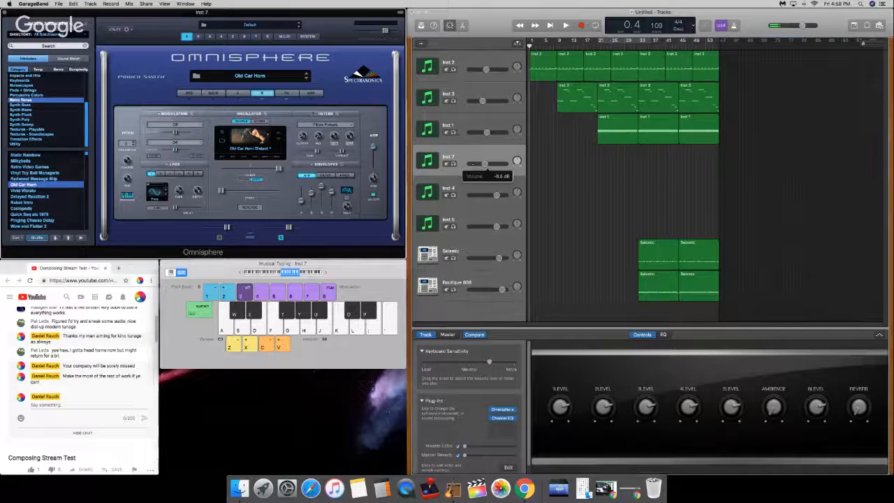
Step: In Inst 7's EQ, cut around 100 Hz, boost the mids around 500 Hz and reduce the highs, testing with notes
{"action": "left_click", "coordinate": [663, 334]}
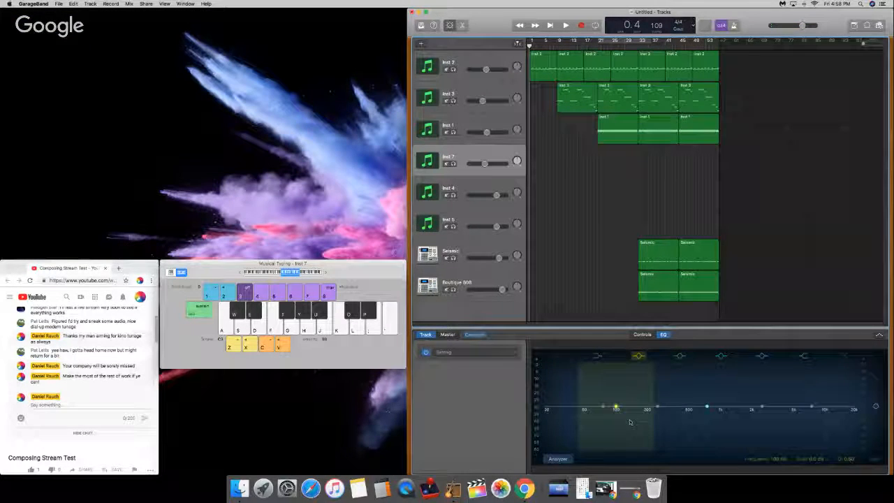
{"action": "left_click_drag", "start_coordinate": [614, 410], "coordinate": [617, 427]}
{"action": "left_click_drag", "start_coordinate": [683, 407], "coordinate": [700, 400]}
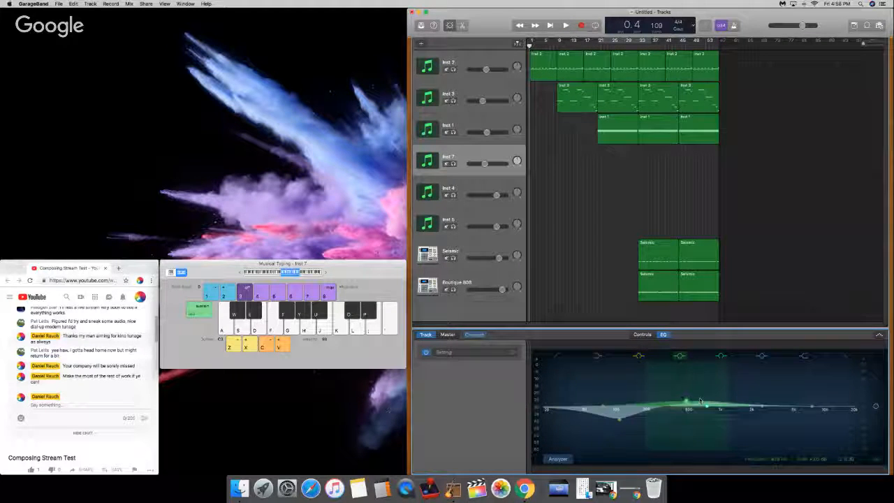
{"action": "left_click_drag", "start_coordinate": [800, 407], "coordinate": [760, 405]}
{"action": "key", "text": "a"}
{"action": "key", "text": "g"}
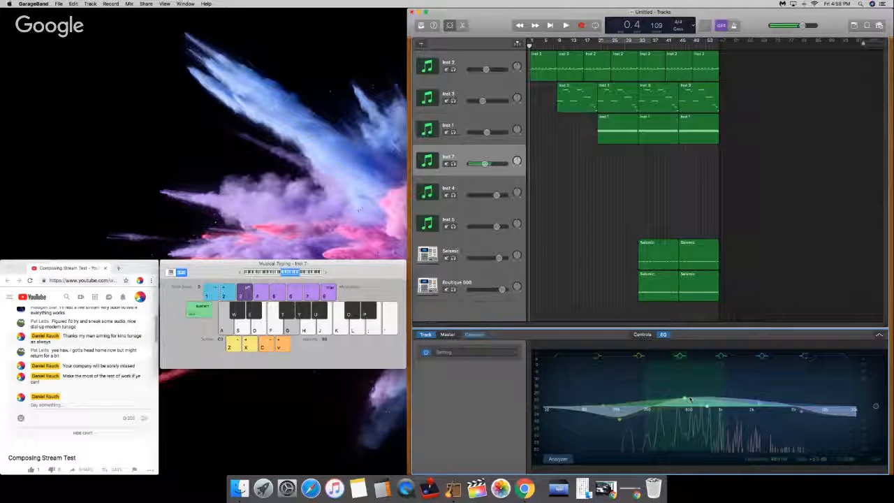
Step: Cut the low end of Inst 7's EQ with the low shelf band and play test notes
{"action": "left_click_drag", "start_coordinate": [593, 410], "coordinate": [599, 423]}
{"action": "key", "text": "a"}
{"action": "key", "text": "g"}
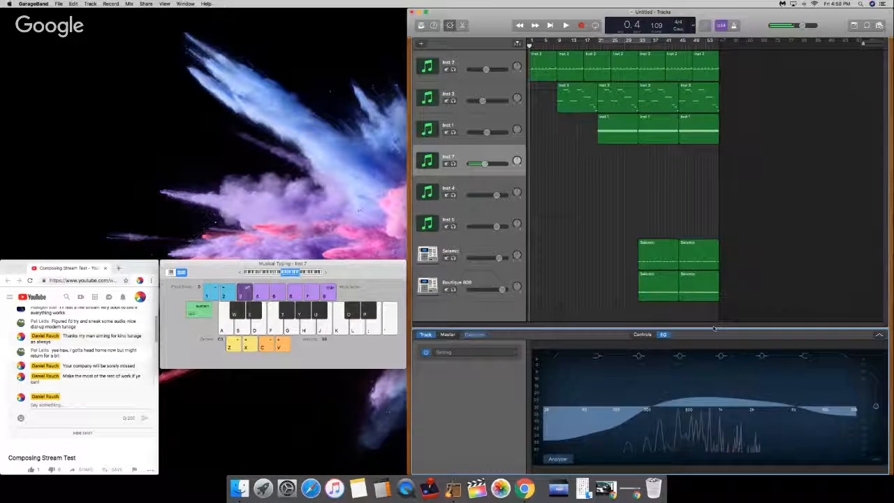
Step: Shift all regions after the first Inst 2 region eight bars later and paste a copy of that first region at bar 9
{"action": "left_click", "coordinate": [569, 65]}
{"action": "left_click_drag", "start_coordinate": [568, 64], "coordinate": [596, 66]}
{"action": "left_click", "coordinate": [550, 68]}
{"action": "key", "text": "super+c"}
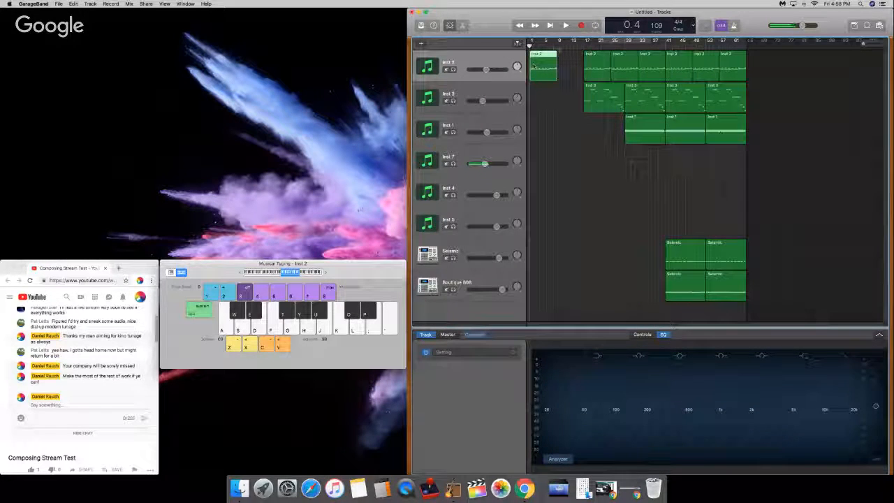
{"action": "left_click", "coordinate": [557, 45]}
{"action": "key", "text": "super+v"}
Step: Select the Inst 7 track, return the playhead to the start and reopen Omnisphere on its effects rack
{"action": "left_click", "coordinate": [489, 152]}
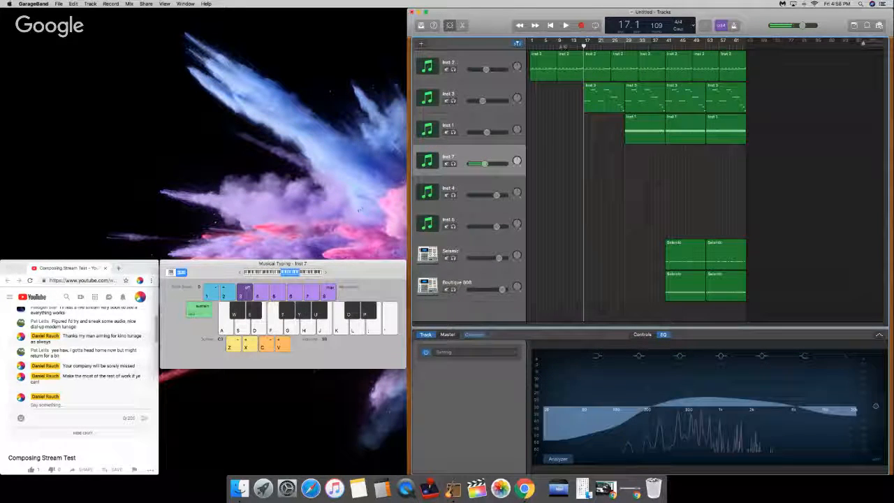
{"action": "left_click_drag", "start_coordinate": [563, 45], "coordinate": [530, 45]}
{"action": "left_click", "coordinate": [634, 336]}
{"action": "left_click", "coordinate": [502, 409]}
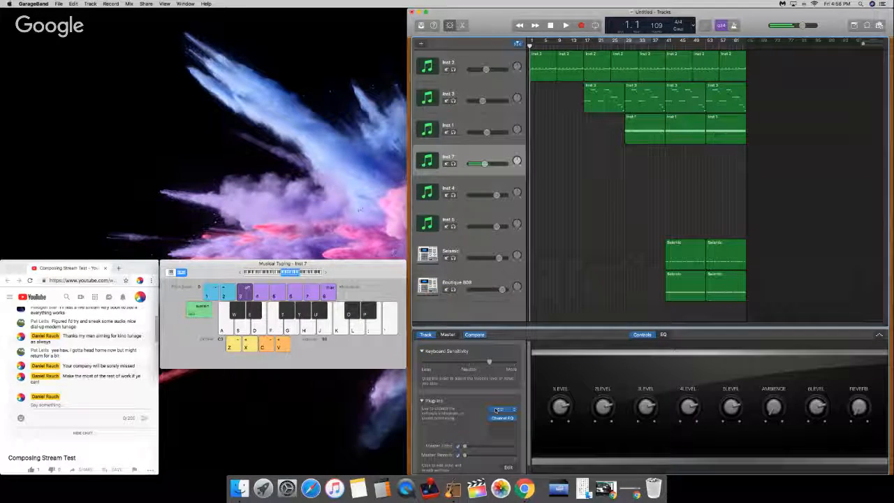
{"action": "left_click", "coordinate": [286, 93]}
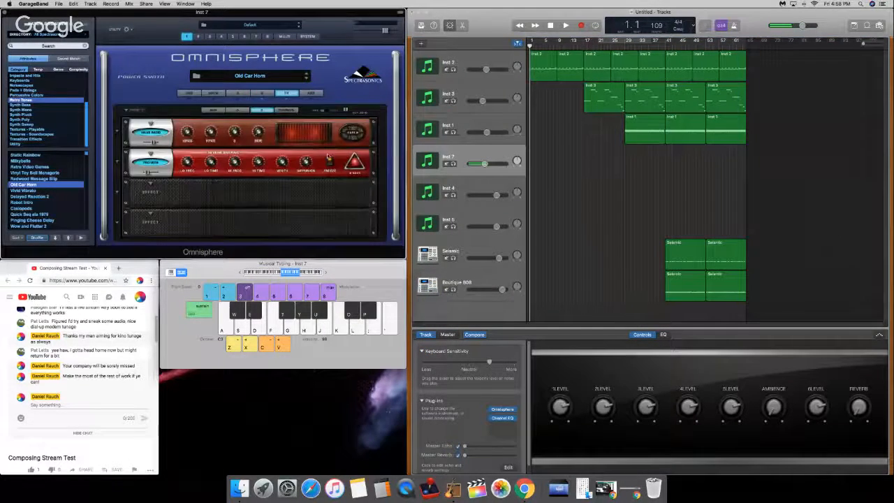
Step: Record a melody on Inst 7 with the Old Car Horn sound from the song start to bar 31, changing octaves while playing
{"action": "left_click", "coordinate": [355, 163]}
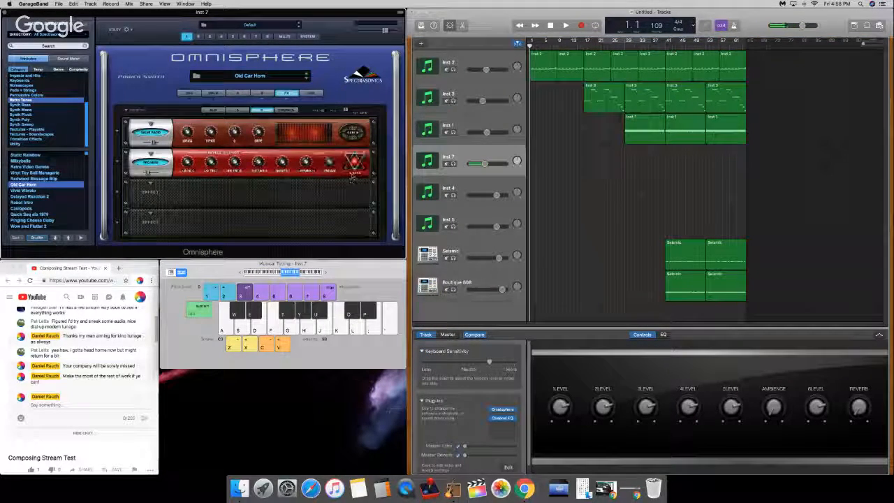
{"action": "left_click", "coordinate": [543, 191]}
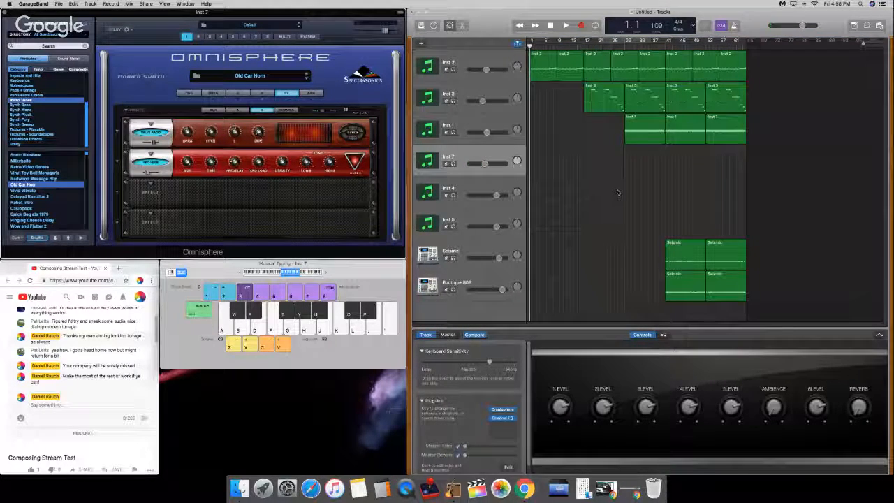
{"action": "key", "text": "r"}
{"action": "key", "text": "XF86AudioRaiseVolume"}
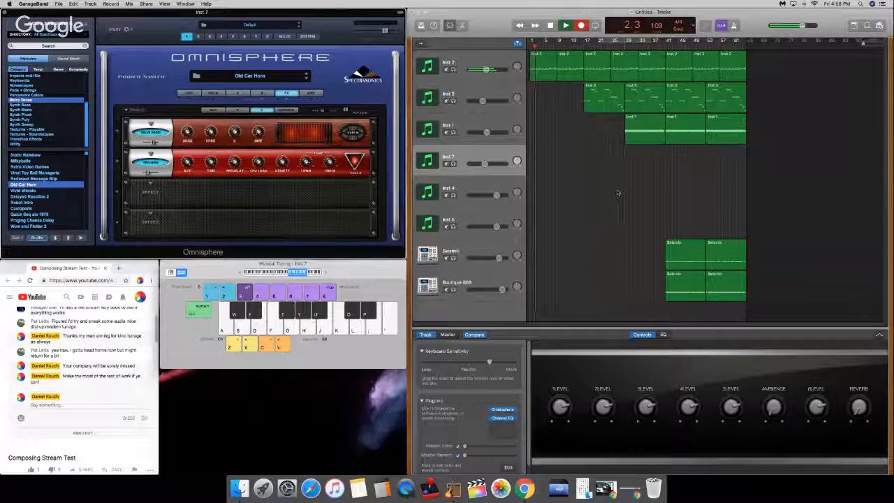
{"action": "key", "text": "a"}
{"action": "key", "text": "g"}
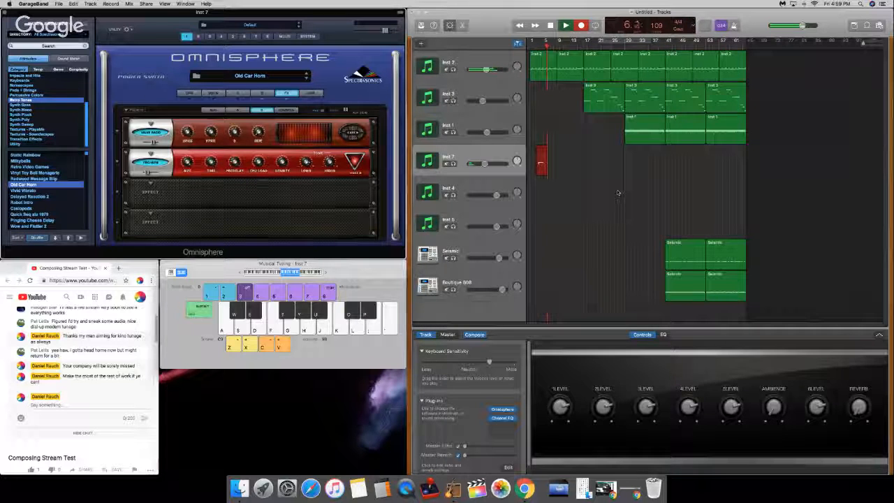
{"action": "key", "text": "g"}
{"action": "key", "text": "k"}
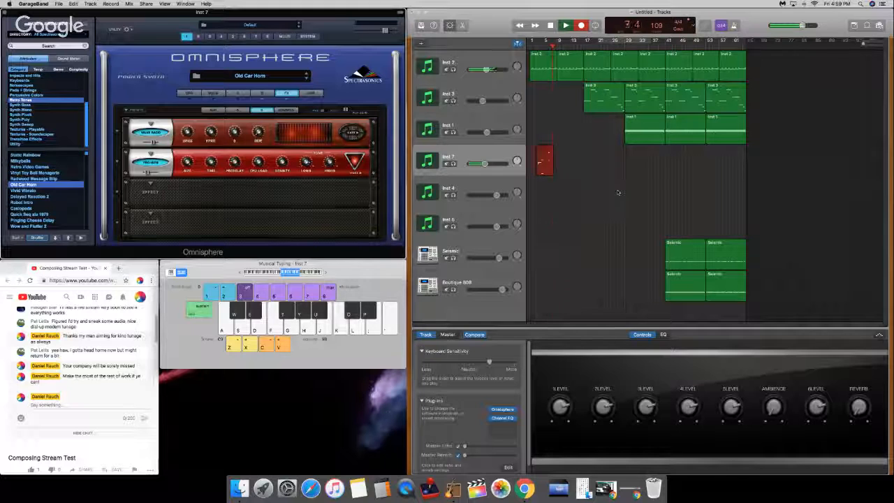
{"action": "key", "text": "a"}
{"action": "key", "text": "g"}
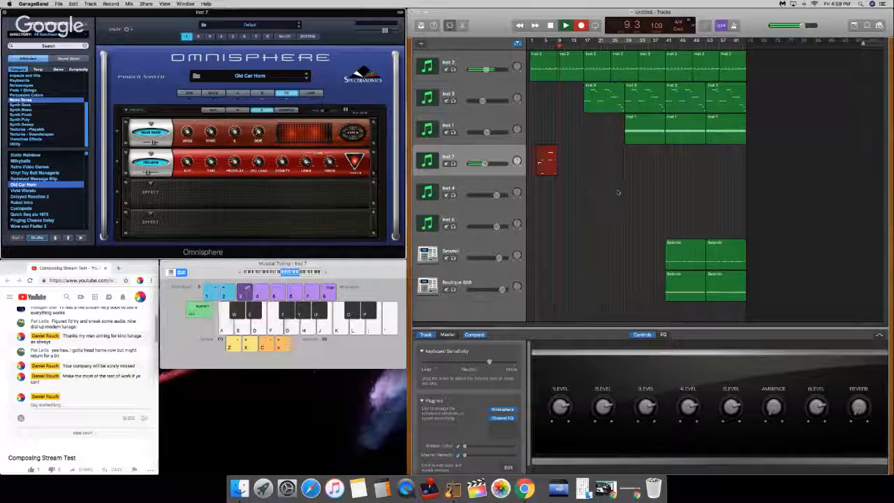
{"action": "key", "text": "z"}
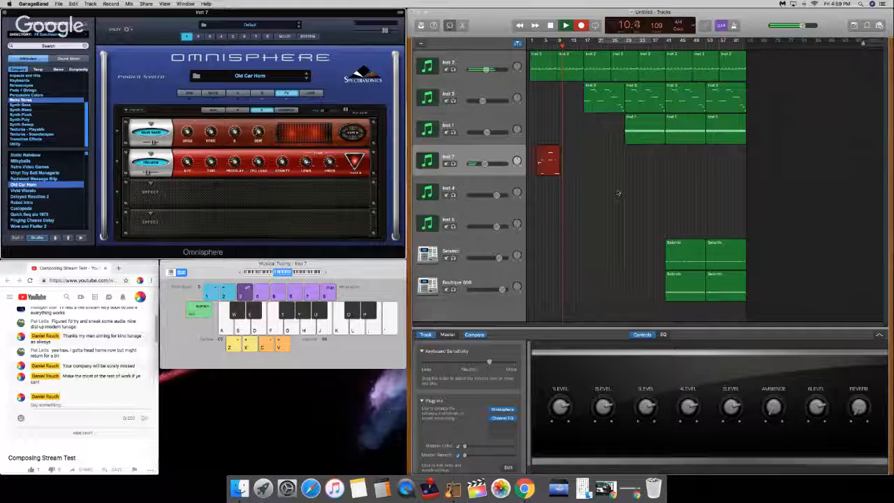
{"action": "key", "text": "a"}
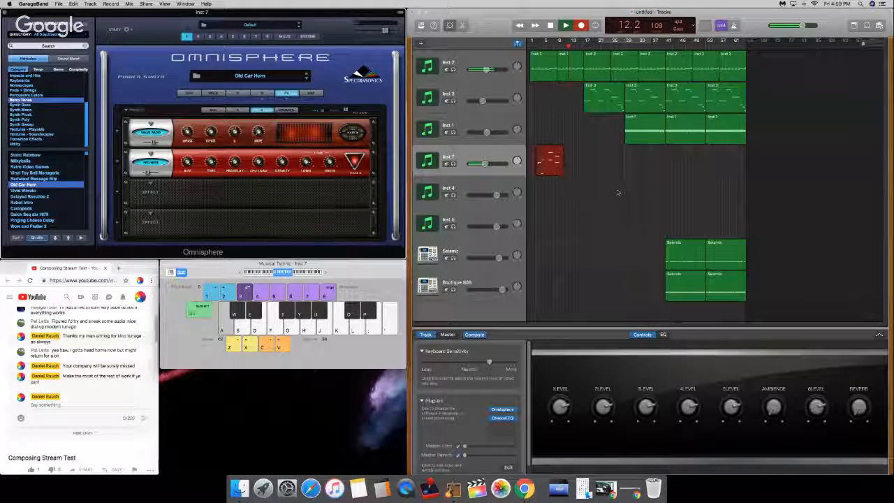
{"action": "key", "text": "a"}
{"action": "key", "text": "g"}
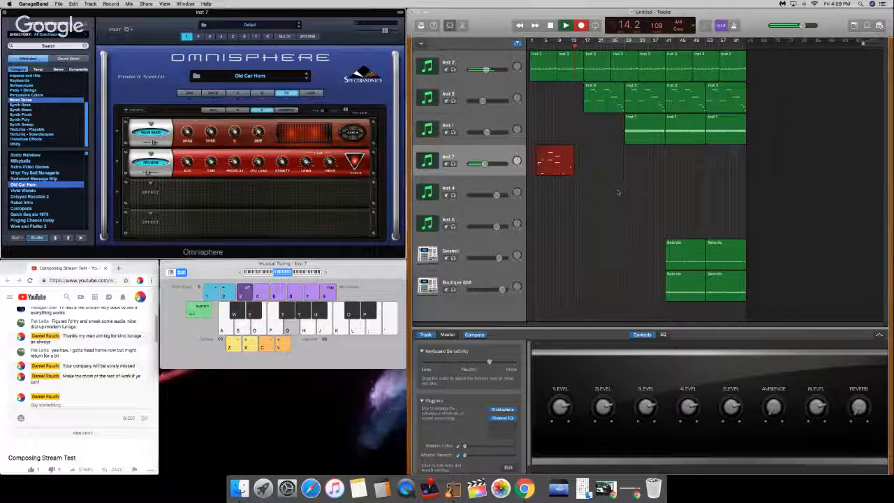
{"action": "key", "text": "h"}
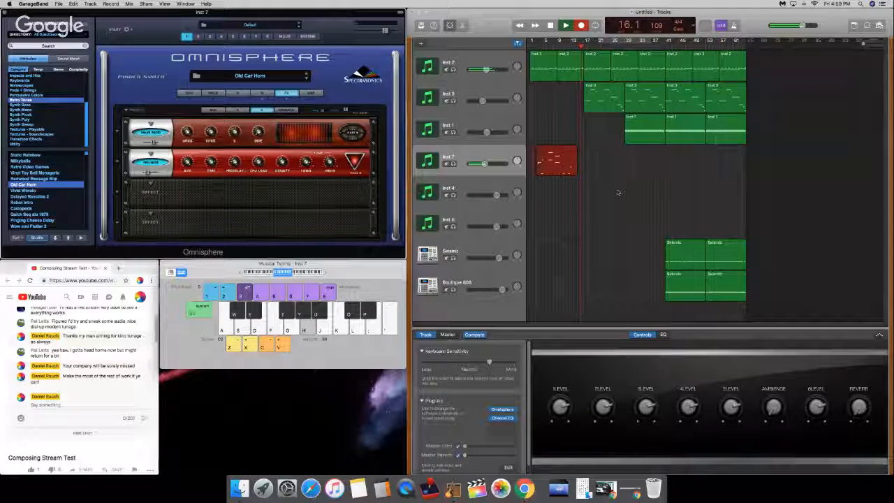
{"action": "key", "text": "x"}
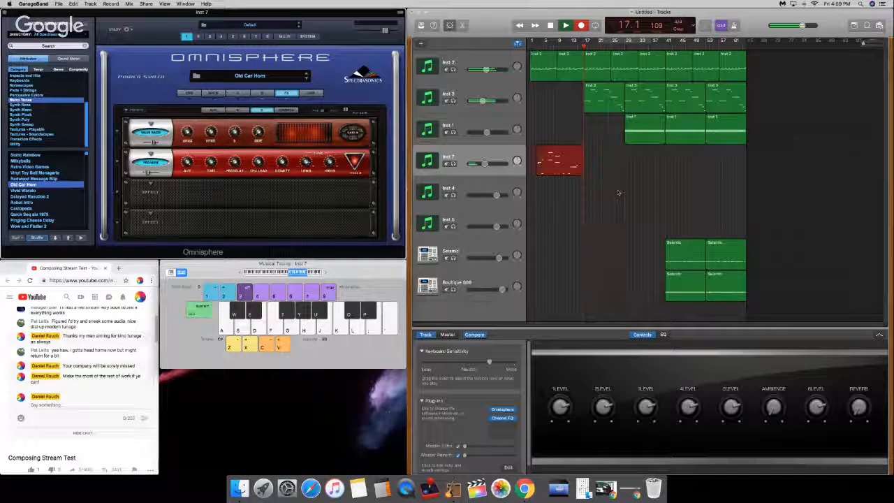
{"action": "key", "text": "k"}
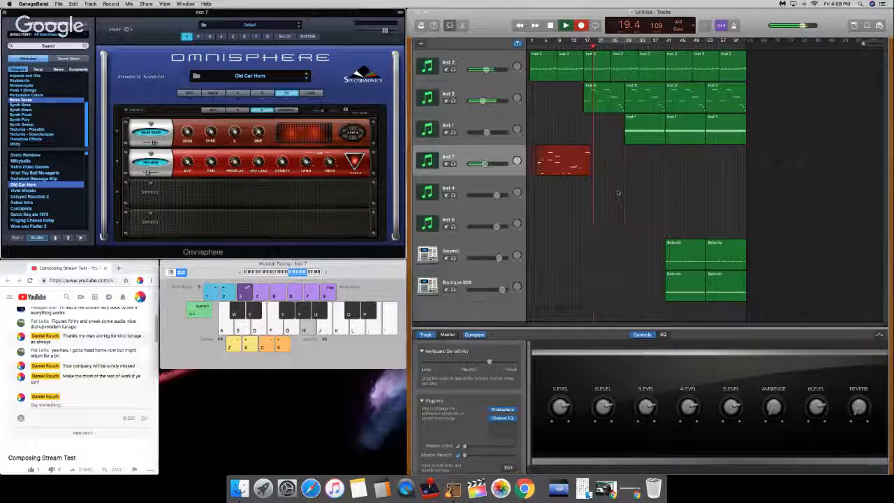
{"action": "key", "text": "g"}
{"action": "key", "text": "d"}
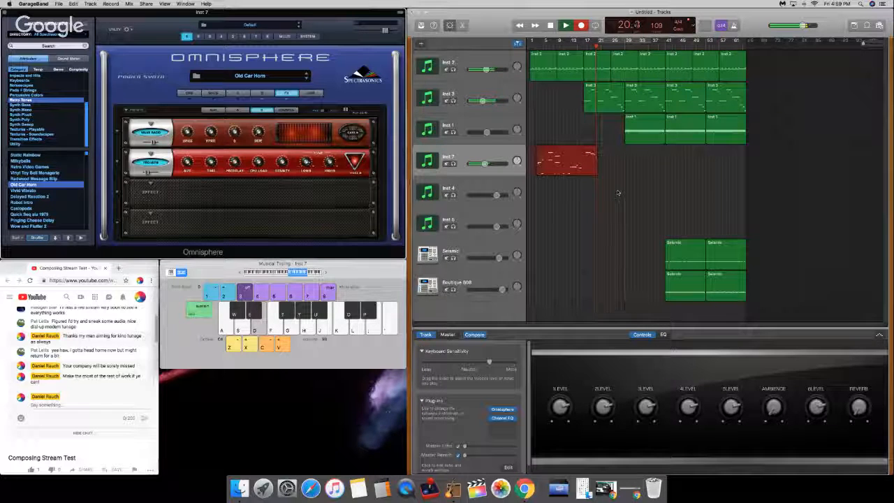
{"action": "key", "text": "k"}
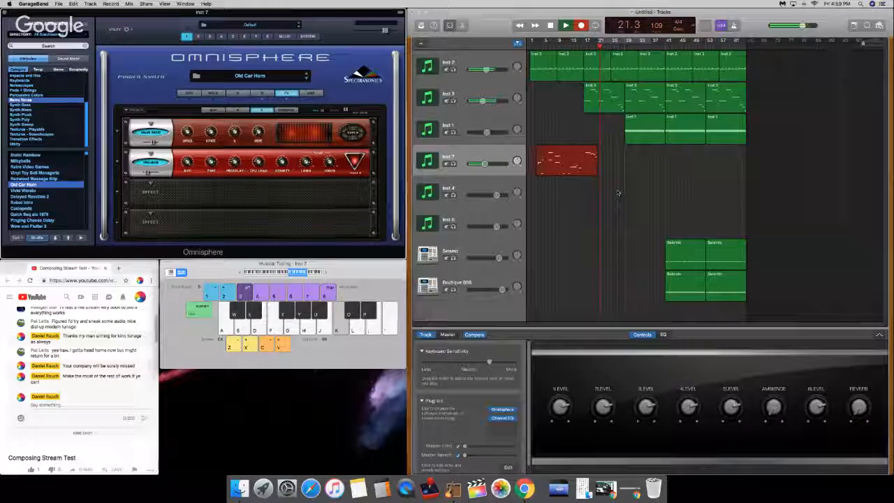
{"action": "key", "text": "j"}
{"action": "key", "text": "h"}
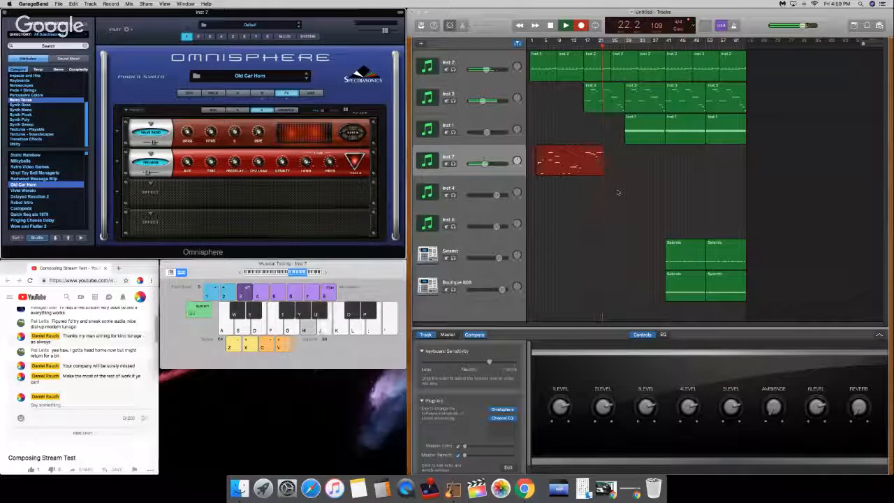
{"action": "key", "text": "g"}
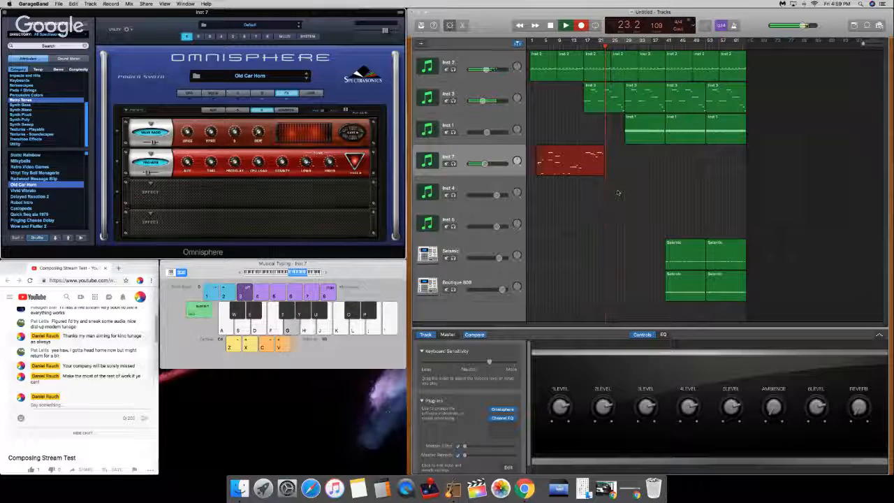
{"action": "key", "text": "s"}
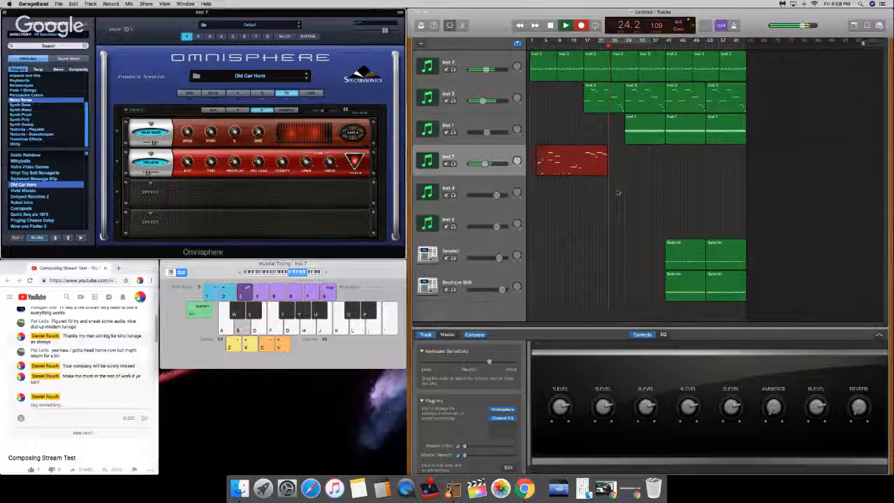
{"action": "key", "text": "d"}
{"action": "key", "text": "a"}
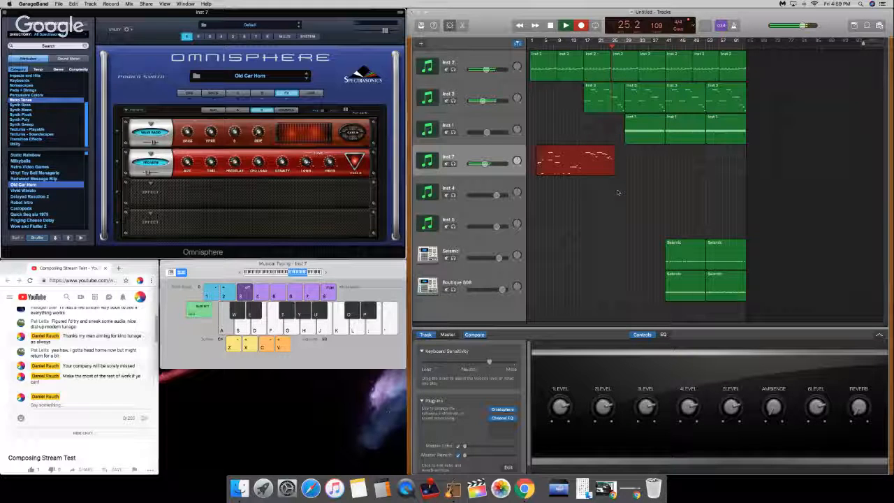
{"action": "key", "text": "k"}
{"action": "key", "text": "j"}
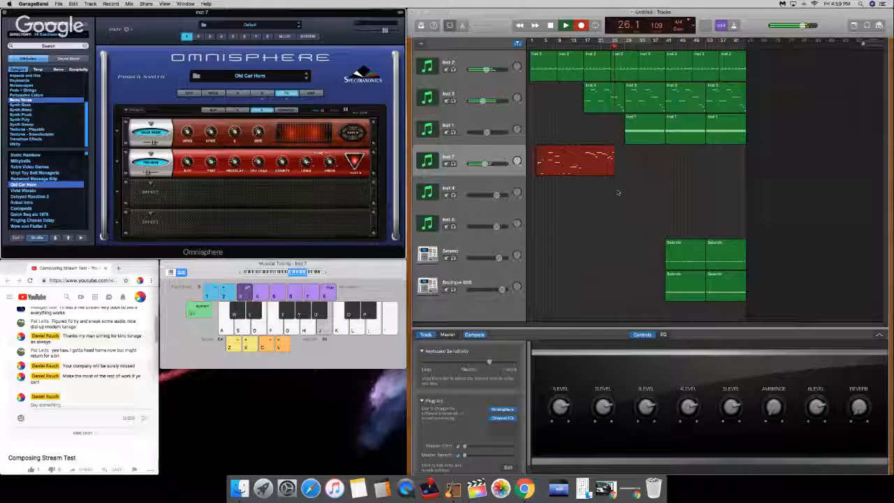
{"action": "key", "text": "h"}
{"action": "key", "text": "d"}
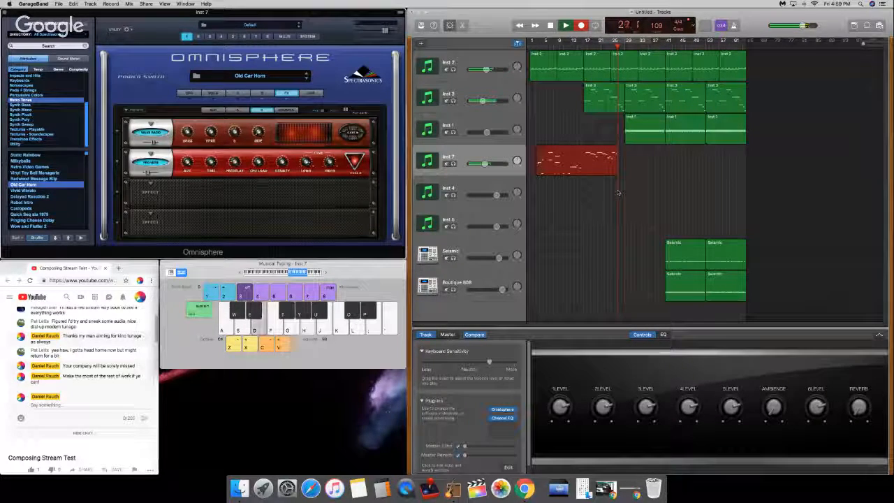
{"action": "key", "text": "k"}
{"action": "key", "text": "j"}
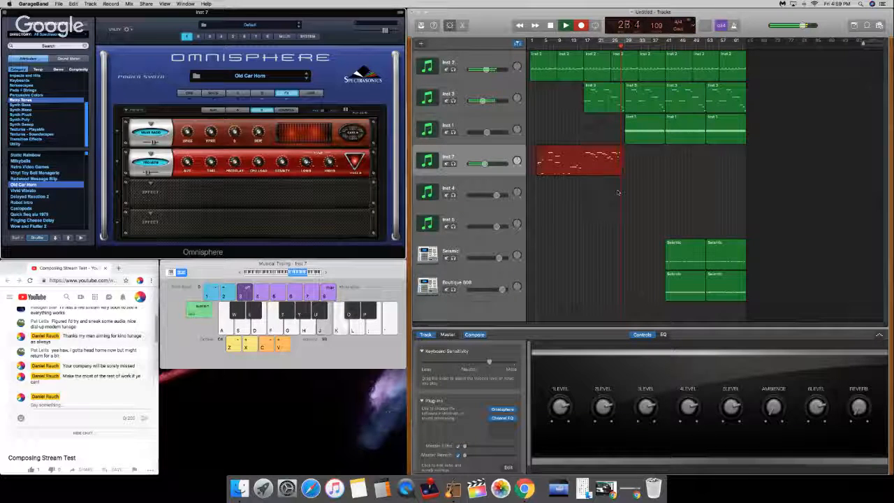
{"action": "key", "text": "h"}
{"action": "key", "text": "x"}
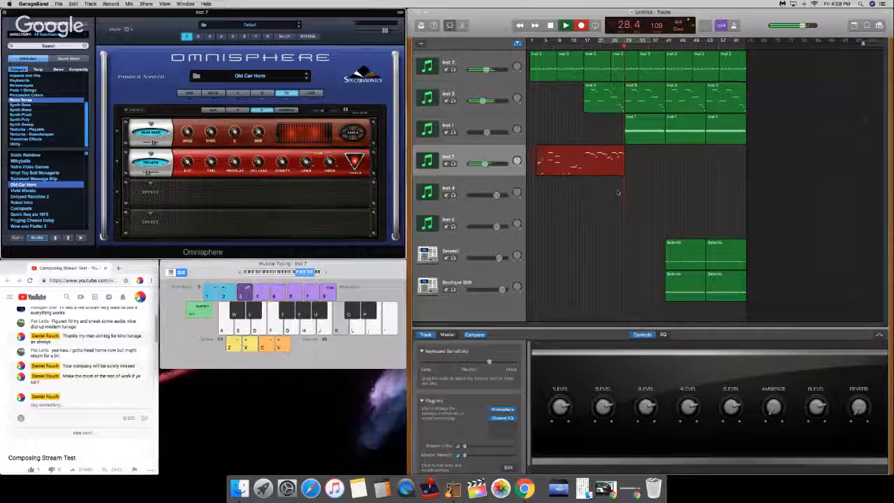
{"action": "key", "text": "k"}
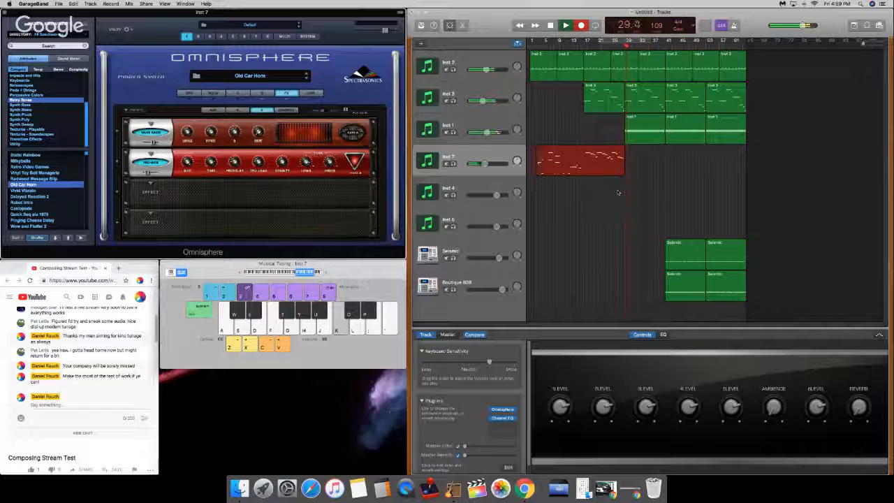
{"action": "key", "text": "k"}
{"action": "key", "text": "k"}
{"action": "key", "text": "k"}
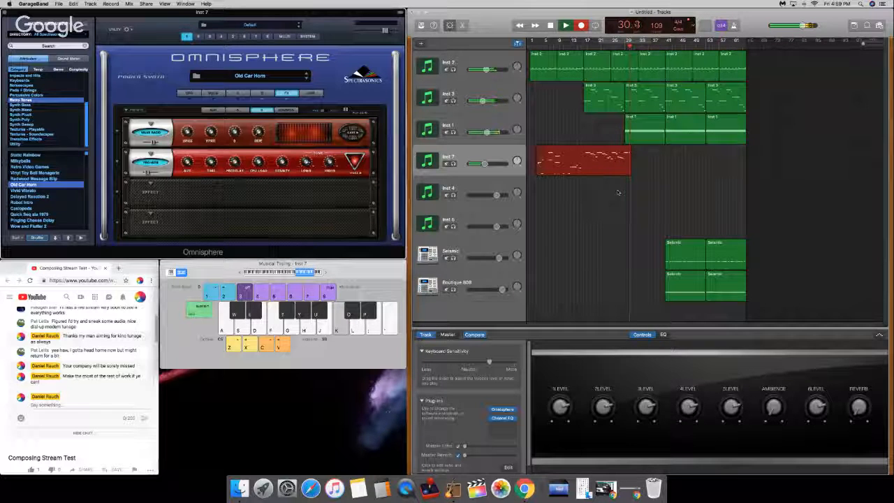
{"action": "key", "text": "space"}
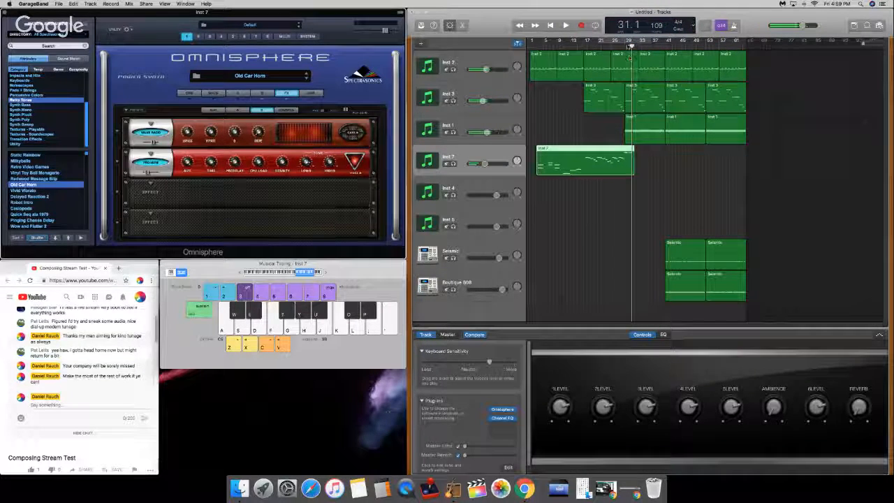
Step: Place the playhead at bar 29 and delete the repeated high notes after it from the Inst 7 region
{"action": "left_click", "coordinate": [627, 45]}
{"action": "left_click", "coordinate": [625, 45]}
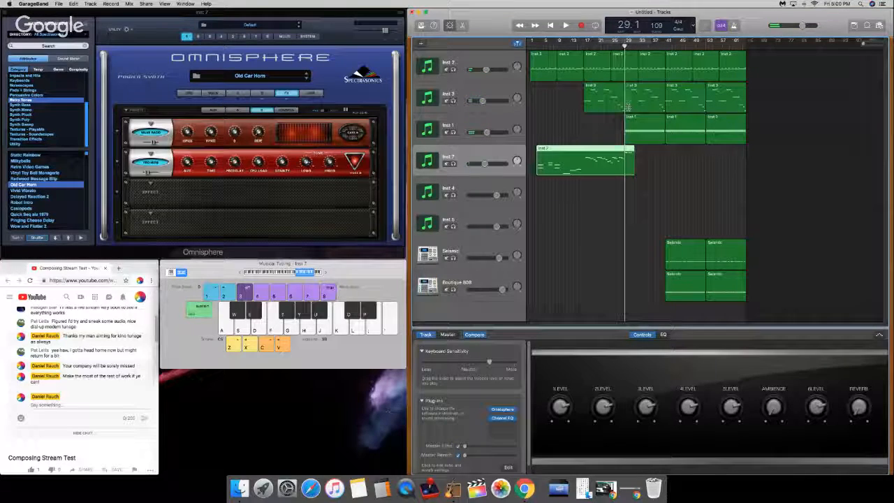
{"action": "double_click", "coordinate": [628, 162]}
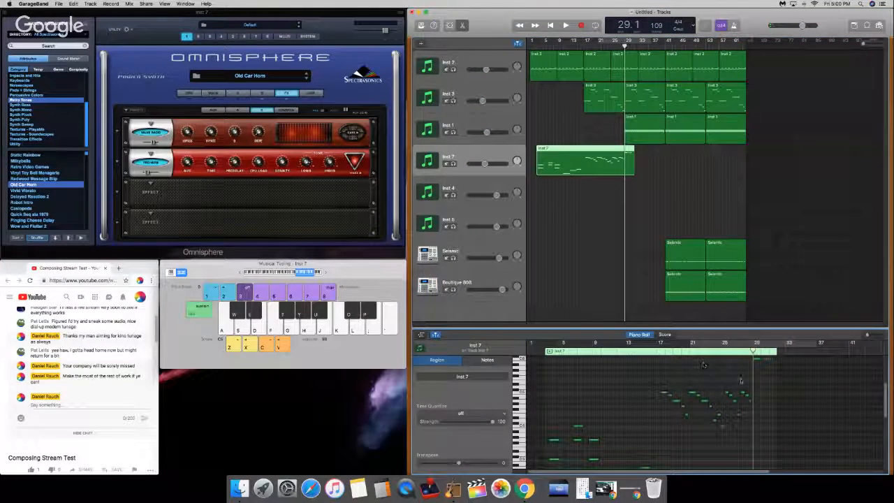
{"action": "scroll", "coordinate": [742, 378], "scroll_direction": "up", "scroll_amount": 1}
{"action": "scroll", "coordinate": [743, 378], "scroll_direction": "up", "scroll_amount": 3}
{"action": "left_click_drag", "start_coordinate": [747, 372], "coordinate": [783, 418]}
{"action": "key", "text": "Delete"}
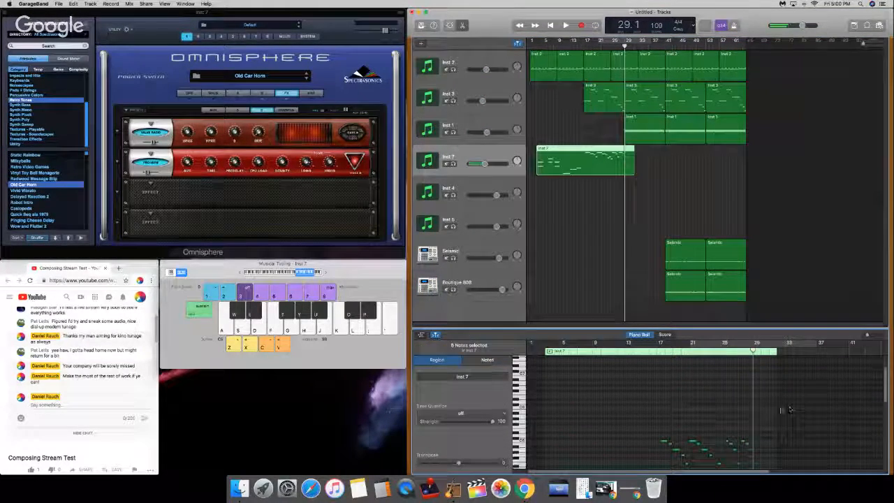
Step: Select all remaining notes in the Inst 7 region and quantize them to 1/16 notes
{"action": "scroll", "coordinate": [783, 406], "scroll_direction": "down", "scroll_amount": 4}
{"action": "left_click_drag", "start_coordinate": [795, 370], "coordinate": [538, 471]}
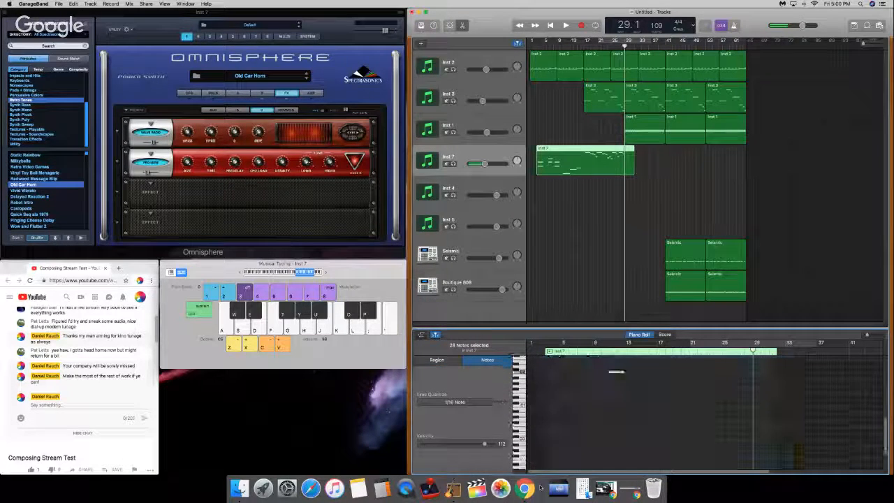
{"action": "left_click", "coordinate": [465, 401]}
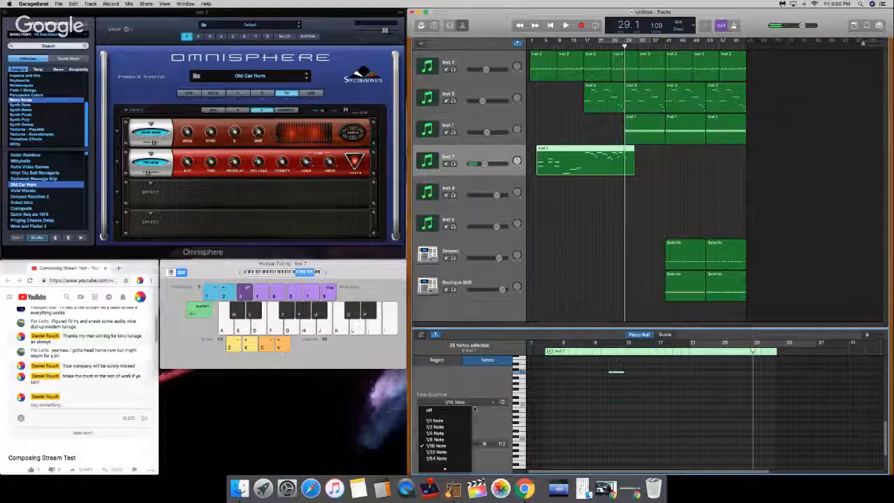
{"action": "left_click", "coordinate": [459, 445]}
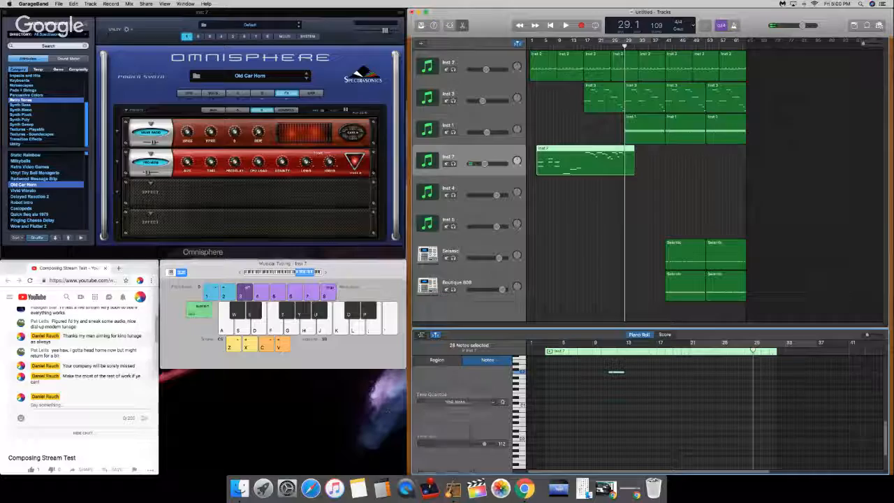
Step: Split the Inst 7 region at bar 29 and delete the leftover piece after the cut
{"action": "left_click", "coordinate": [615, 164]}
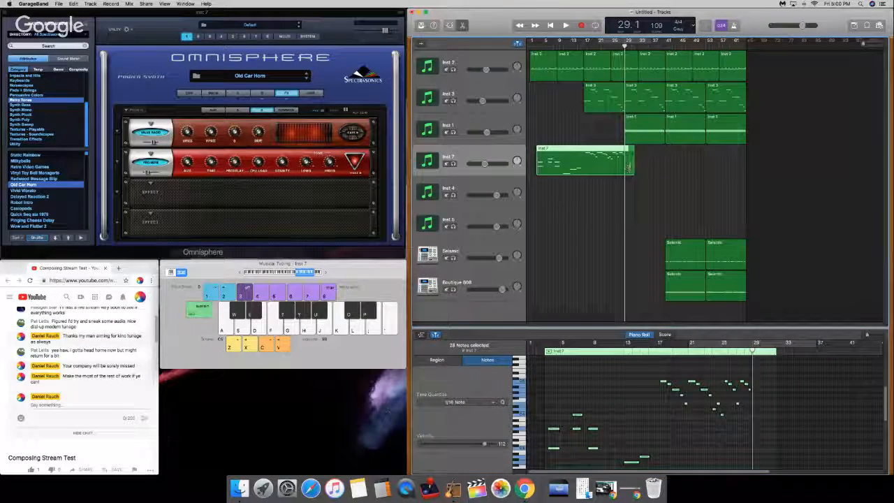
{"action": "left_click", "coordinate": [629, 168]}
{"action": "key", "text": "Delete"}
Step: Duplicate the Inst 7 track with its Old Car Horn instrument, dismissing the folder permission notice, and select the new track
{"action": "left_click", "coordinate": [503, 153]}
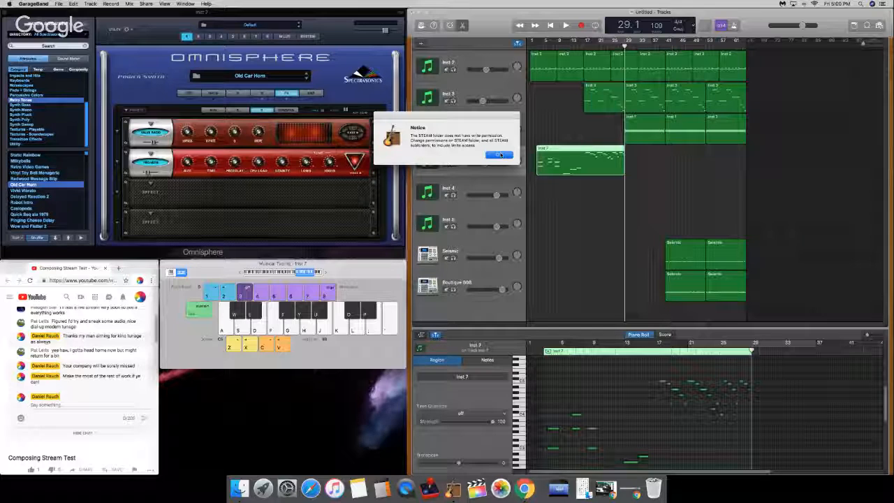
{"action": "left_click", "coordinate": [500, 154]}
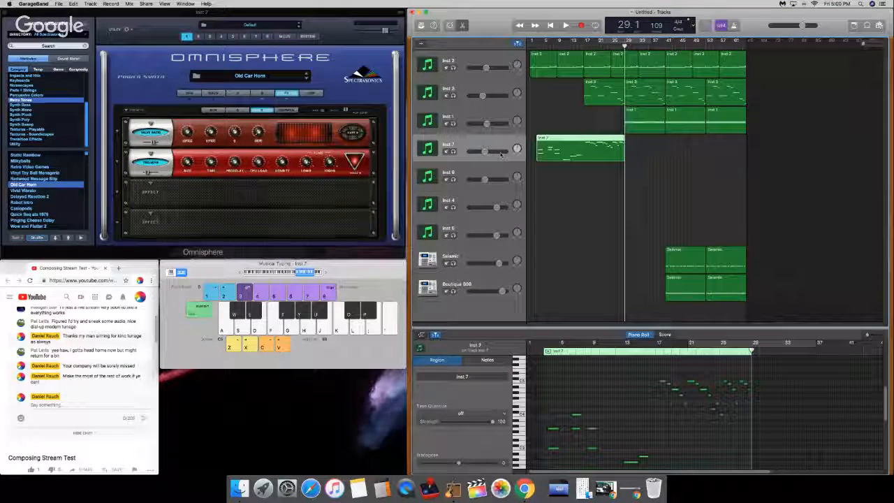
{"action": "left_click", "coordinate": [489, 179]}
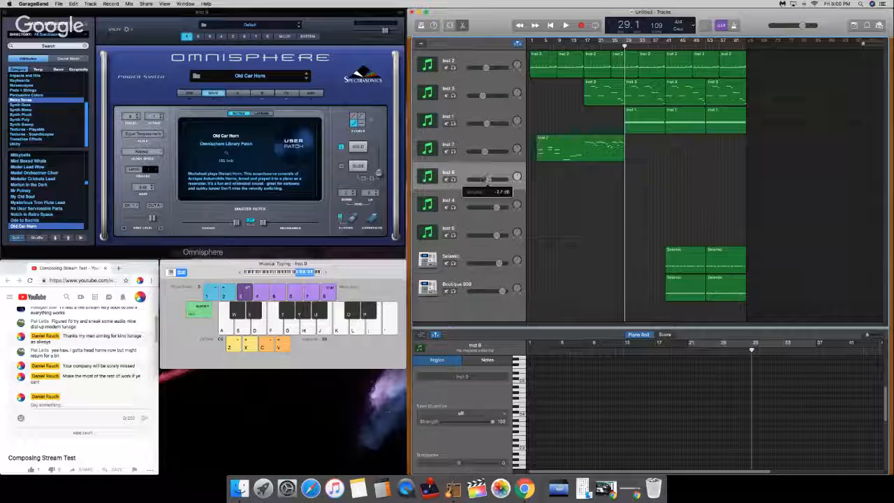
Step: Set the duplicated Old Car Horn track's volume to about -3.5 dB and play test notes
{"action": "left_click_drag", "start_coordinate": [490, 180], "coordinate": [491, 180]}
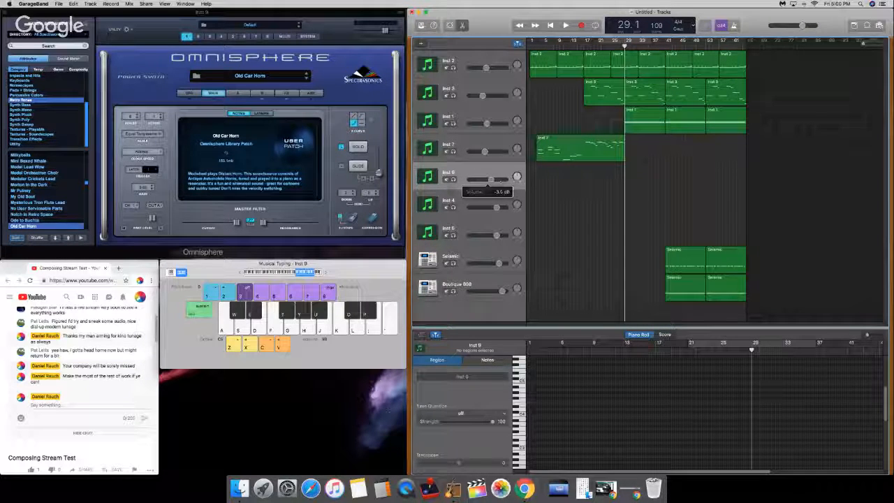
{"action": "key", "text": "d"}
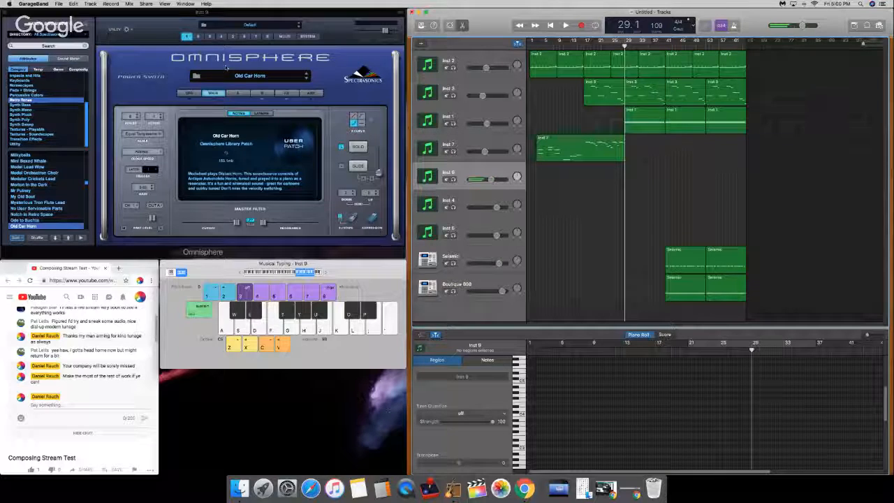
{"action": "key", "text": "d"}
Step: Raise the sample start slightly and lower the envelope attack in layer B of the duplicated Old Car Horn patch, playing test notes
{"action": "left_click", "coordinate": [281, 94]}
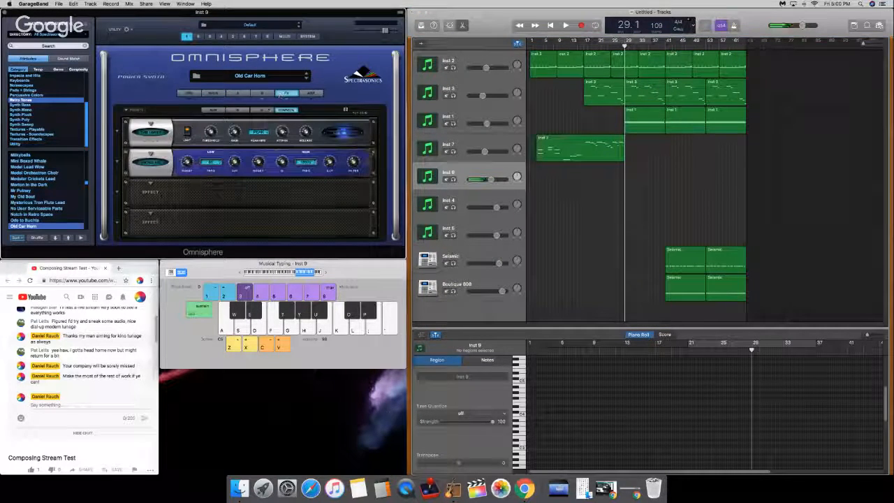
{"action": "left_click", "coordinate": [263, 94]}
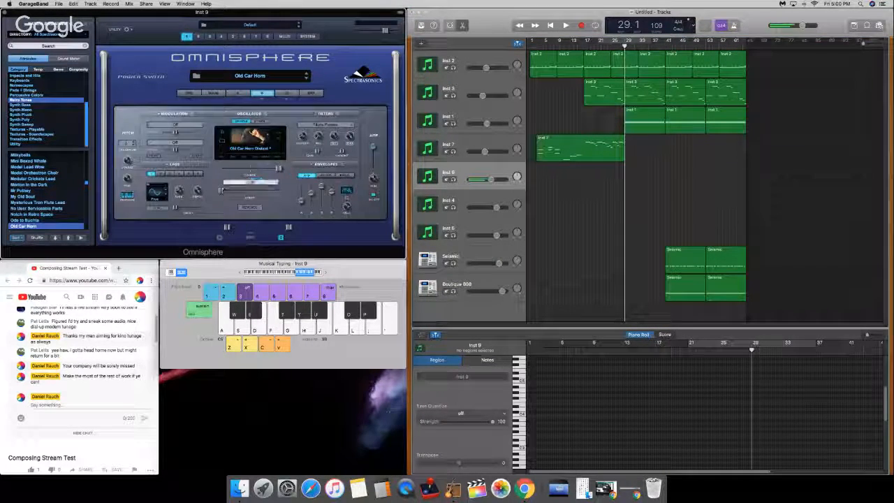
{"action": "key", "text": "d"}
{"action": "left_click_drag", "start_coordinate": [232, 191], "coordinate": [241, 191]}
{"action": "left_click_drag", "start_coordinate": [301, 201], "coordinate": [303, 223]}
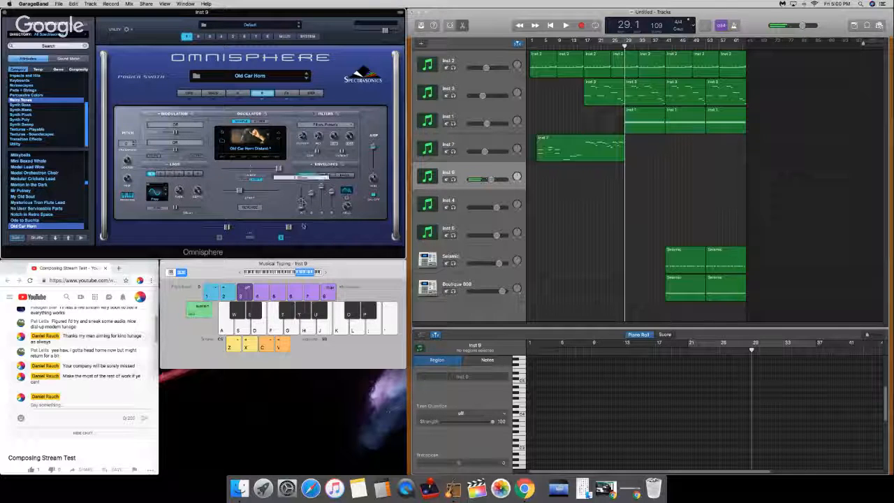
{"action": "left_click_drag", "start_coordinate": [239, 190], "coordinate": [229, 191]}
{"action": "key", "text": "d"}
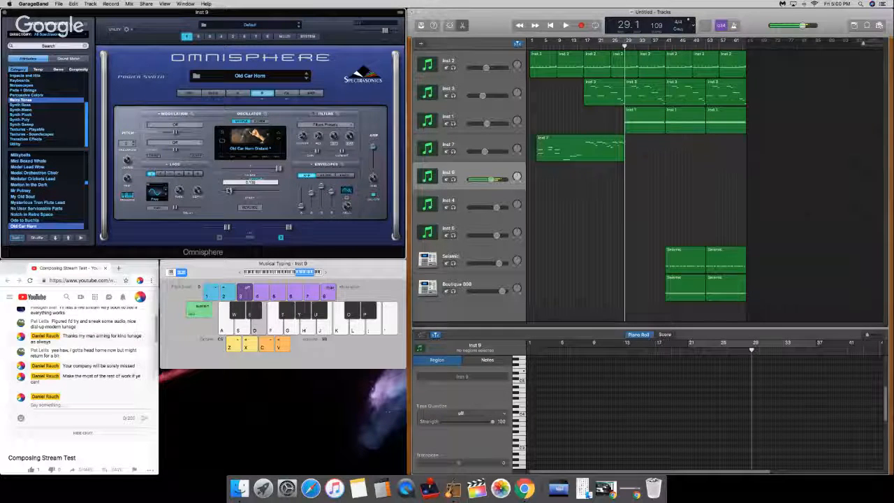
{"action": "key", "text": "d"}
Step: Lower the duplicated Old Car Horn track's volume slightly and play test notes to judge the level
{"action": "left_click_drag", "start_coordinate": [489, 180], "coordinate": [481, 179]}
{"action": "key", "text": "d"}
{"action": "key", "text": "d"}
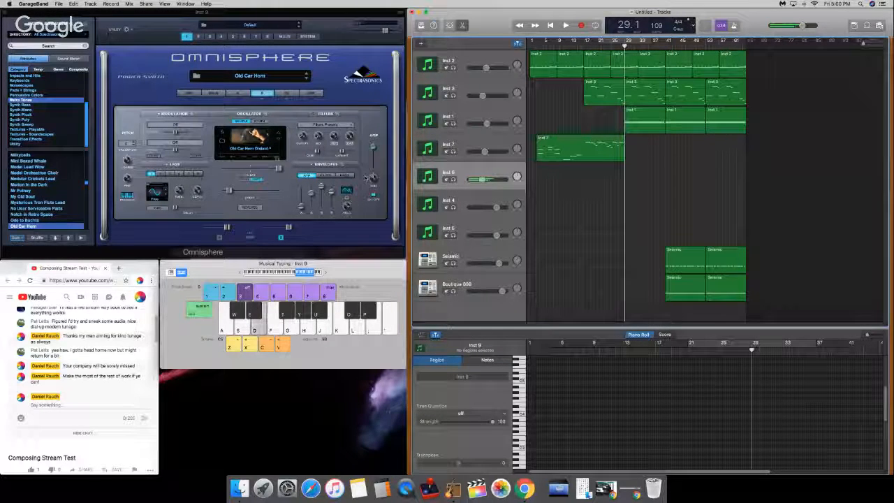
Step: Add a BPM Delay to the third effect slot of layer B in the Old Car Horn patch
{"action": "left_click", "coordinate": [285, 94]}
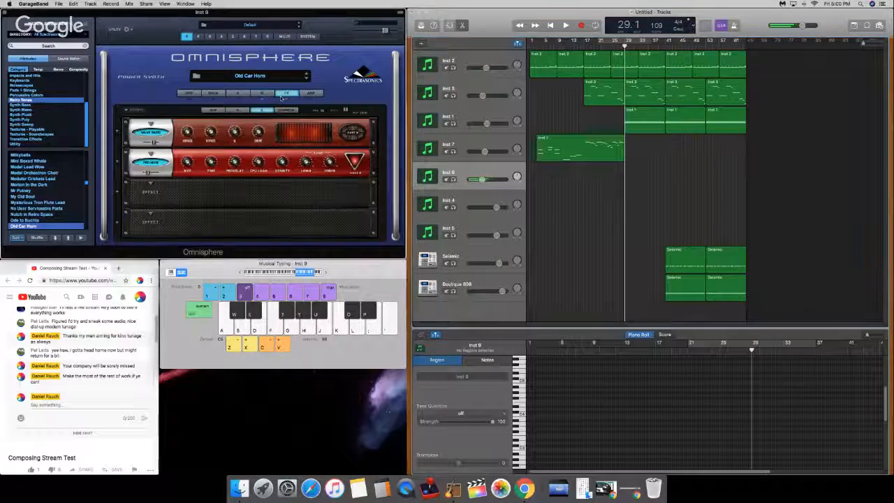
{"action": "left_click", "coordinate": [150, 183]}
{"action": "mouse_move", "coordinate": [159, 241]}
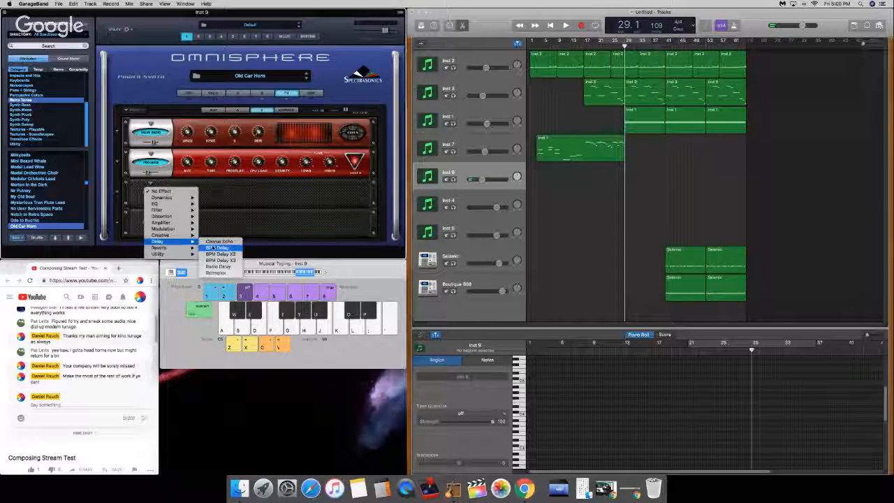
{"action": "left_click", "coordinate": [215, 248]}
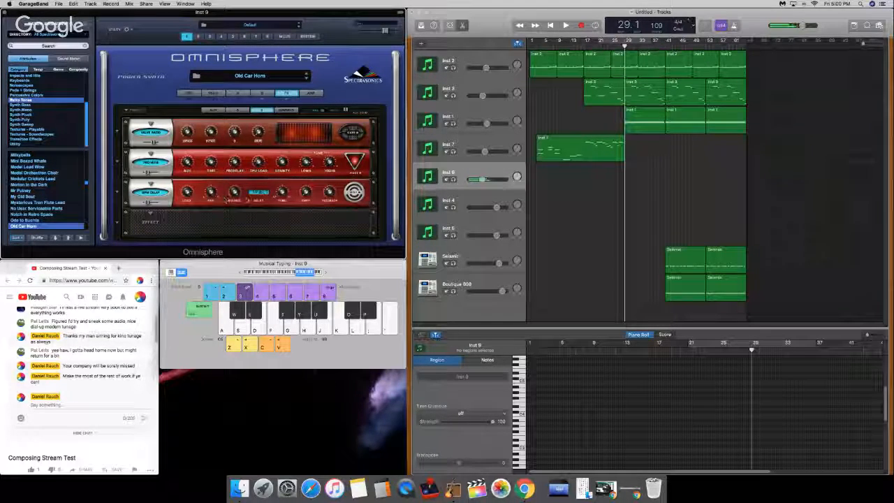
Step: Try several triplet delay times on the BPM Delay, ending on 1/16 T, and audition them with test notes
{"action": "left_click", "coordinate": [259, 192]}
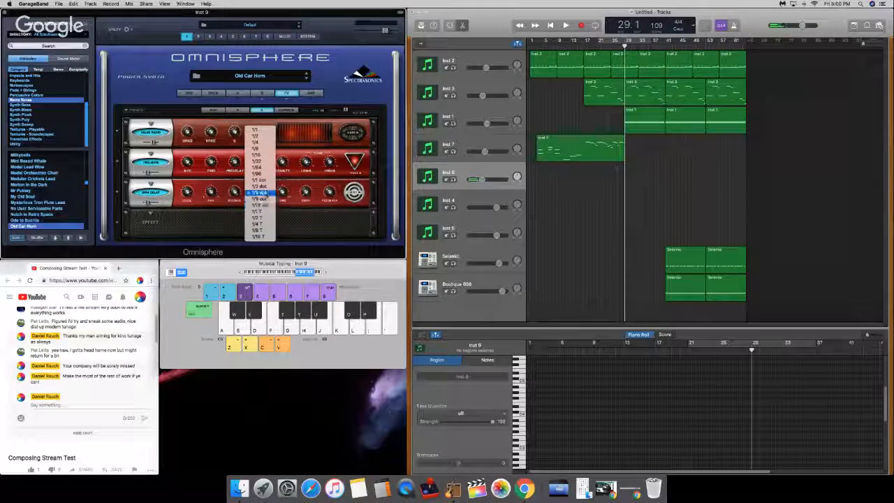
{"action": "left_click", "coordinate": [264, 230]}
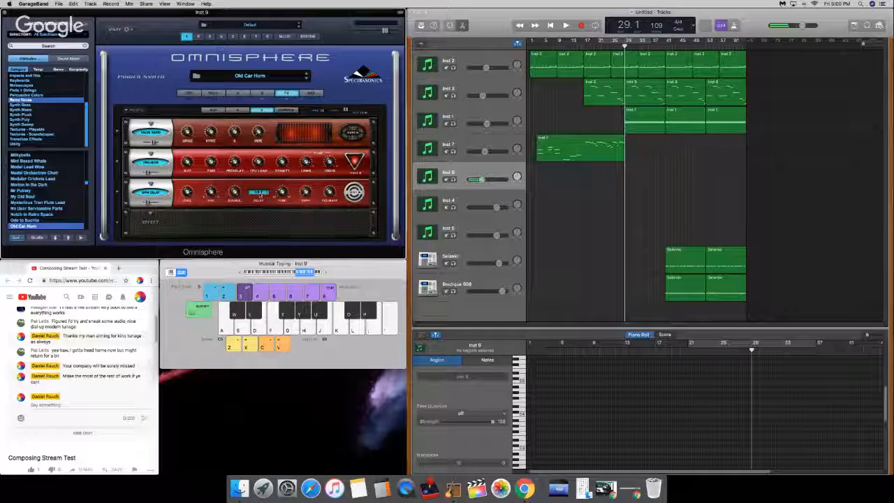
{"action": "left_click", "coordinate": [259, 192]}
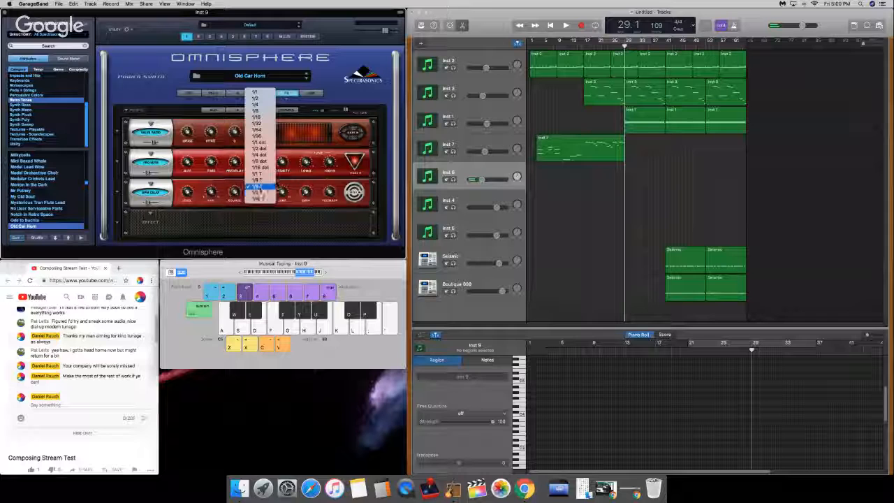
{"action": "left_click", "coordinate": [261, 189]}
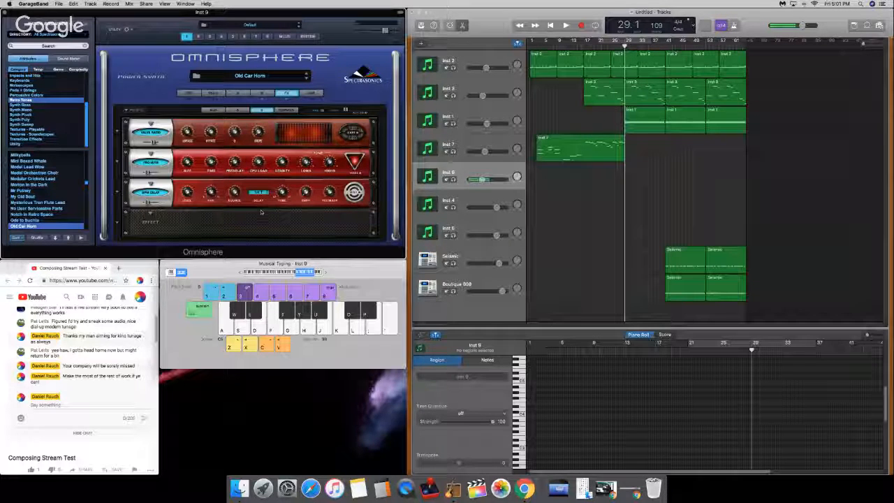
{"action": "left_click", "coordinate": [260, 192]}
{"action": "left_click", "coordinate": [260, 187]}
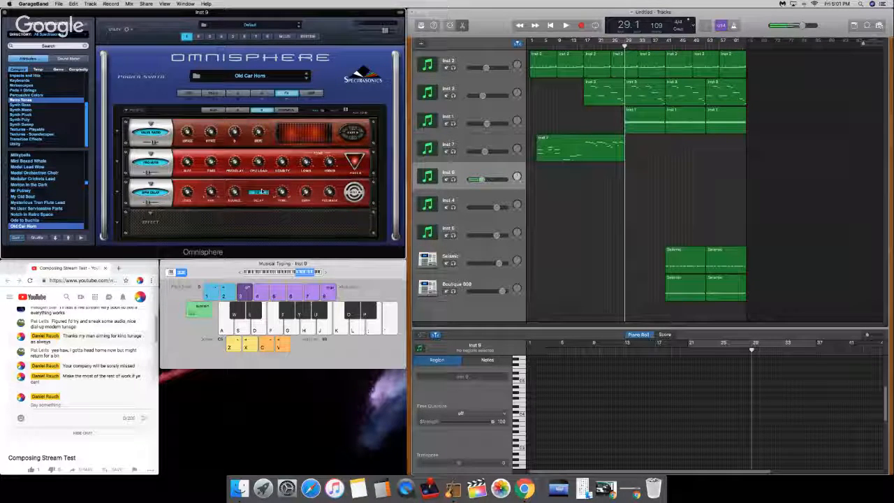
{"action": "left_click", "coordinate": [260, 194]}
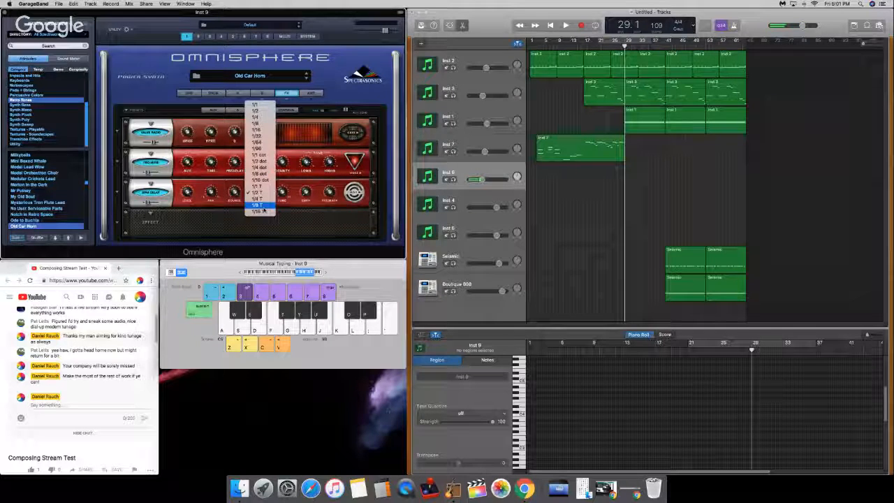
{"action": "left_click", "coordinate": [263, 211]}
{"action": "left_click", "coordinate": [259, 192]}
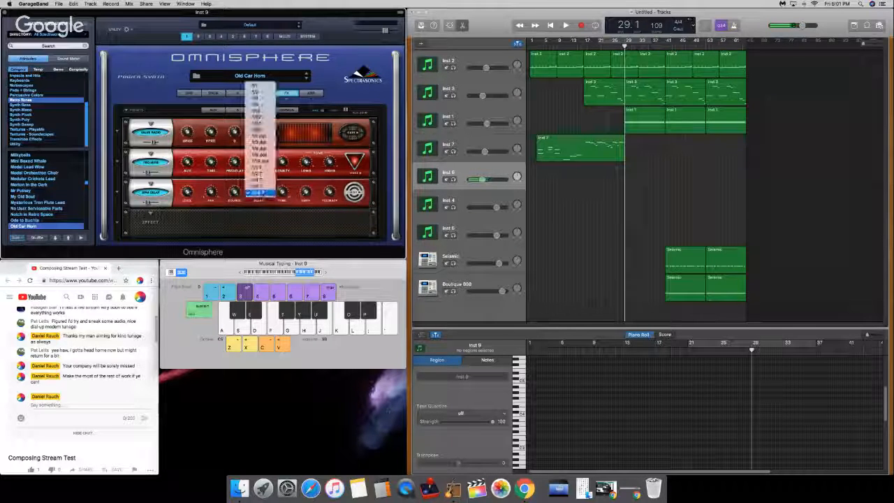
{"action": "left_click", "coordinate": [260, 195]}
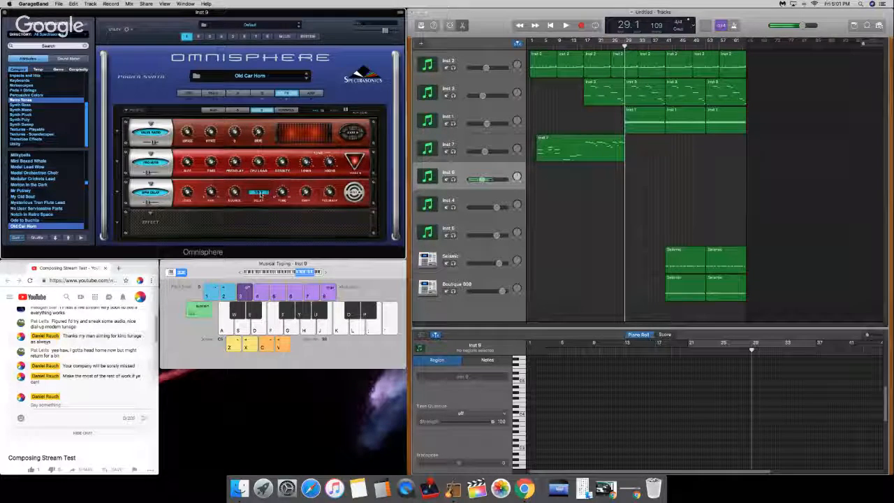
{"action": "key", "text": "a"}
{"action": "key", "text": "d"}
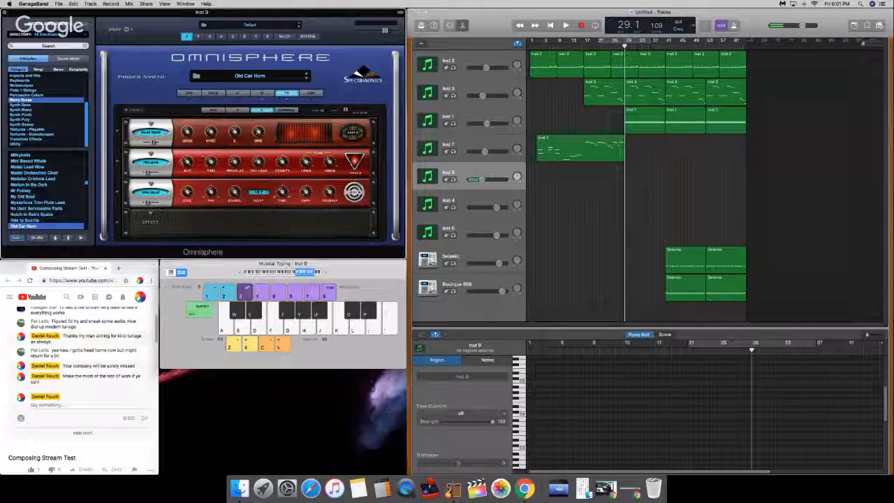
Step: Bypass the Valve Radio effect, replace the BPM Delay in the third slot with BPM Delay X2, and play a test note
{"action": "left_click", "coordinate": [154, 134]}
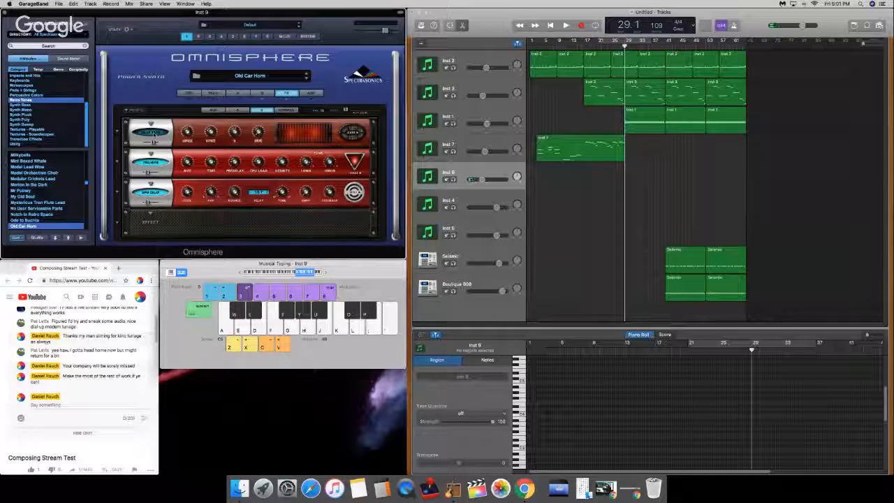
{"action": "left_click", "coordinate": [154, 135]}
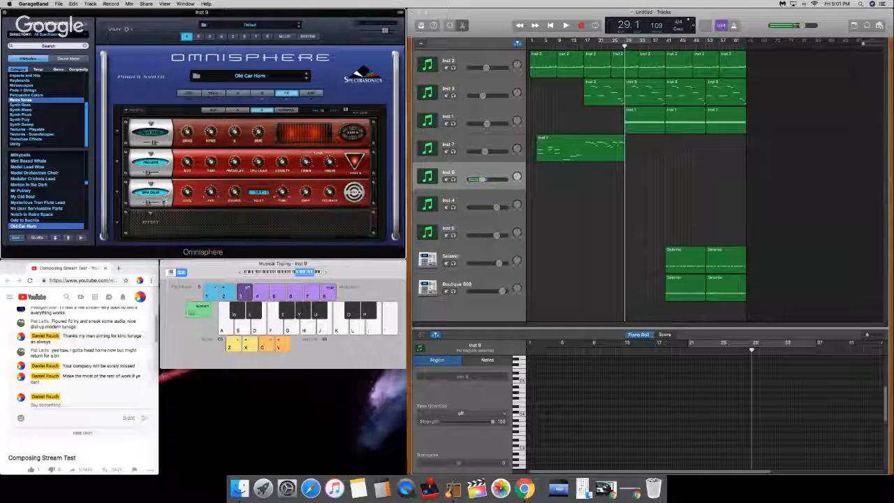
{"action": "left_click", "coordinate": [264, 195]}
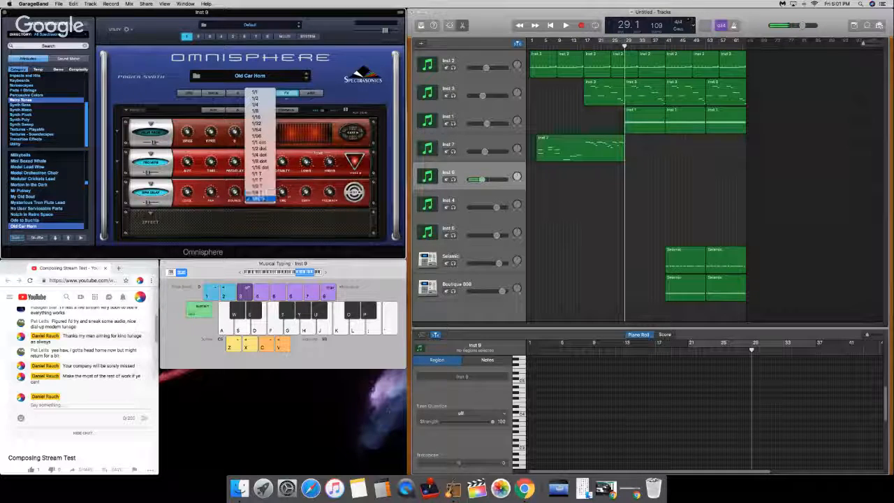
{"action": "left_click_drag", "start_coordinate": [253, 249], "coordinate": [251, 250]}
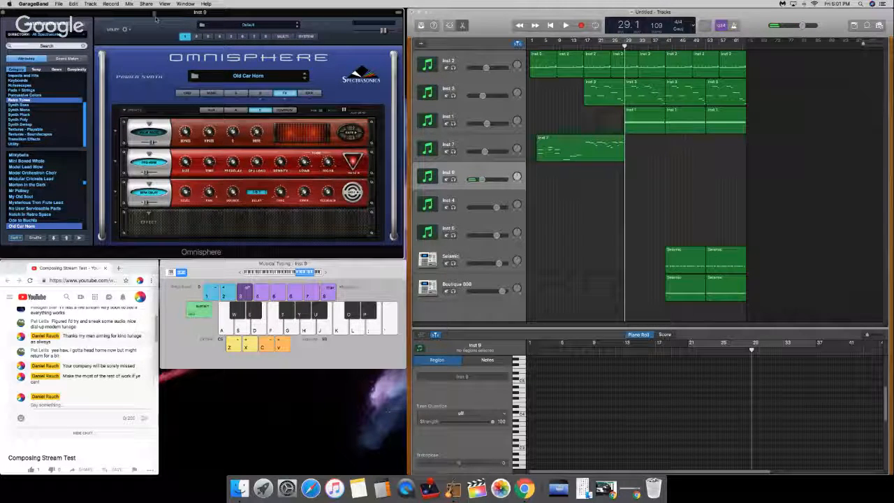
{"action": "left_click", "coordinate": [152, 186]}
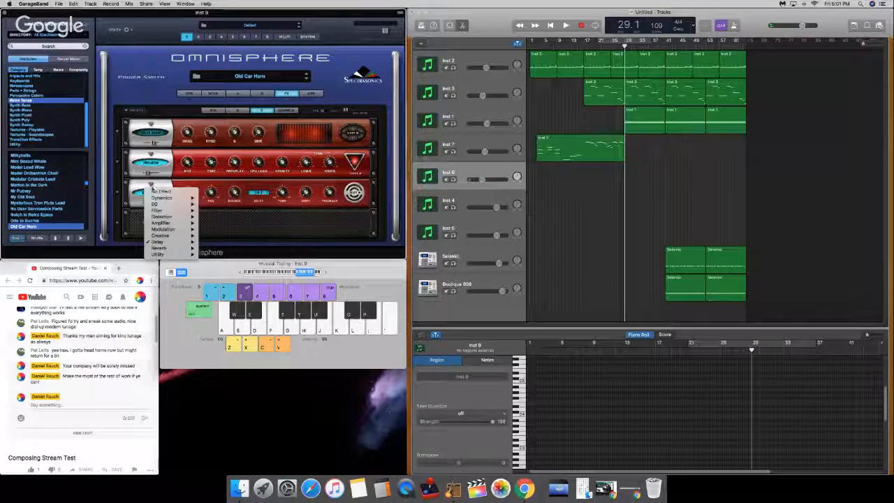
{"action": "left_click", "coordinate": [144, 192]}
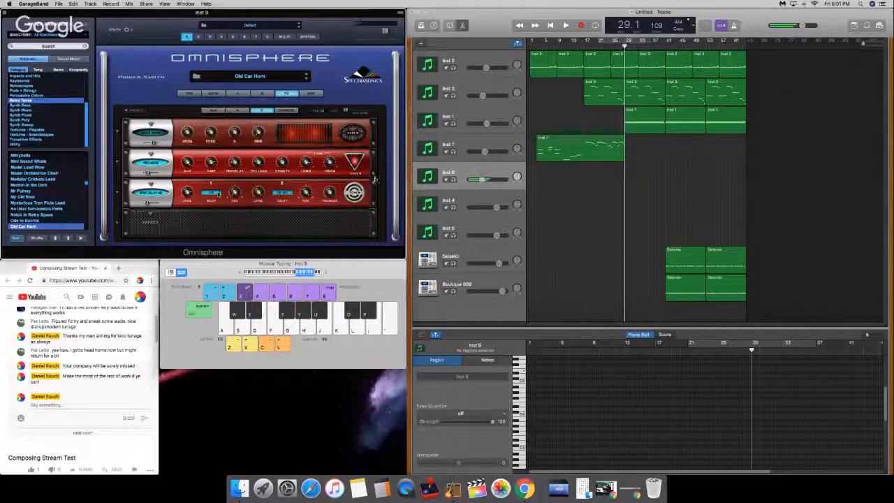
{"action": "key", "text": "d"}
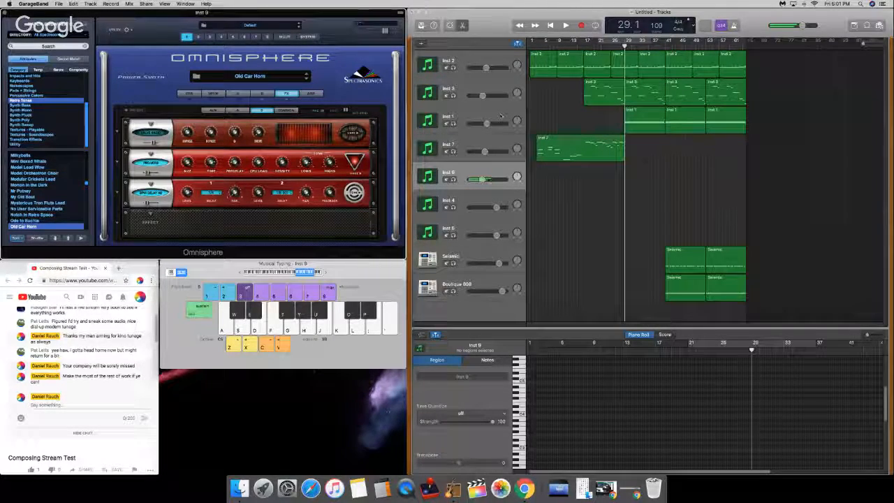
Step: Mute the Inst 1 track and start recording on the duplicated Old Car Horn track at bar 29, raising the system volume
{"action": "left_click", "coordinate": [447, 123]}
{"action": "key", "text": "r"}
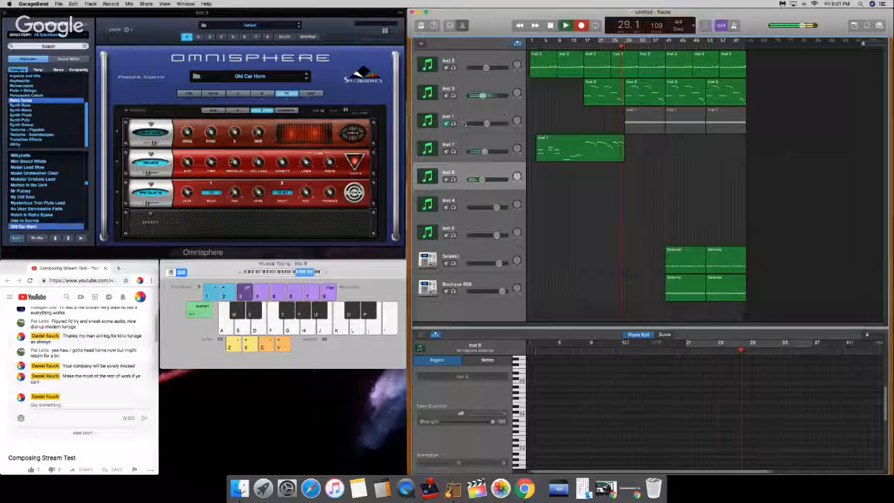
{"action": "key", "text": "XF86AudioRaiseVolume"}
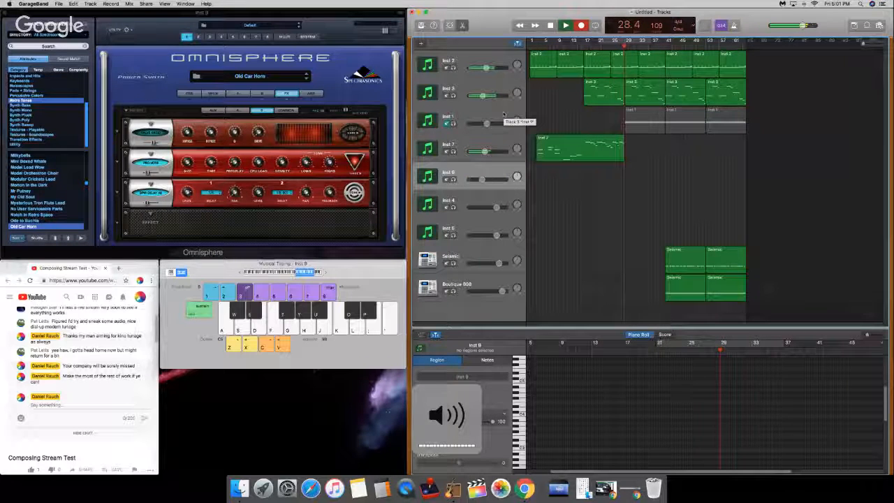
Step: Record a second Old Car Horn melody on the Inst 9 track from bar 29 through bar 40, dropping an octave partway, and stop recording
{"action": "key", "text": "d"}
{"action": "key", "text": "d"}
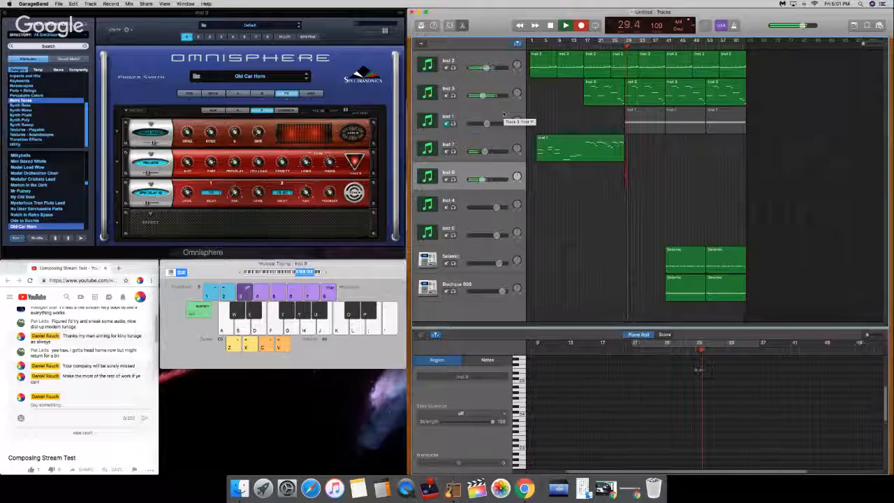
{"action": "key", "text": "d"}
{"action": "key", "text": "h"}
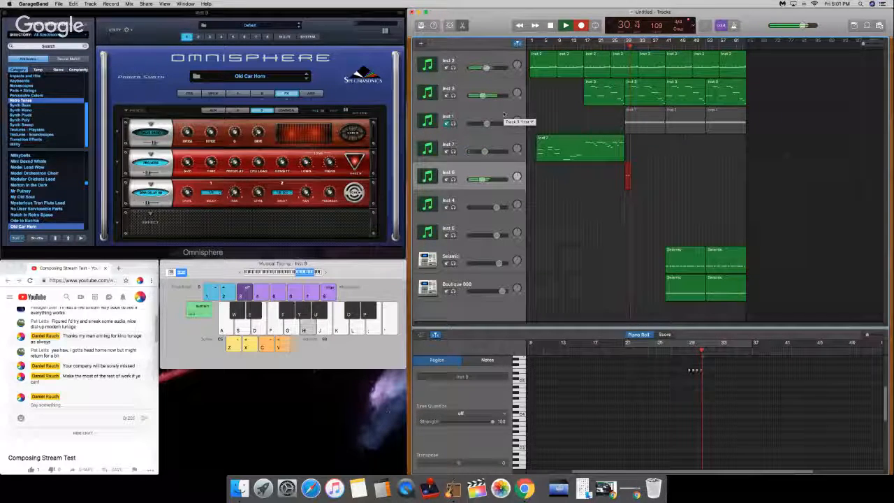
{"action": "key", "text": "s"}
{"action": "key", "text": "s"}
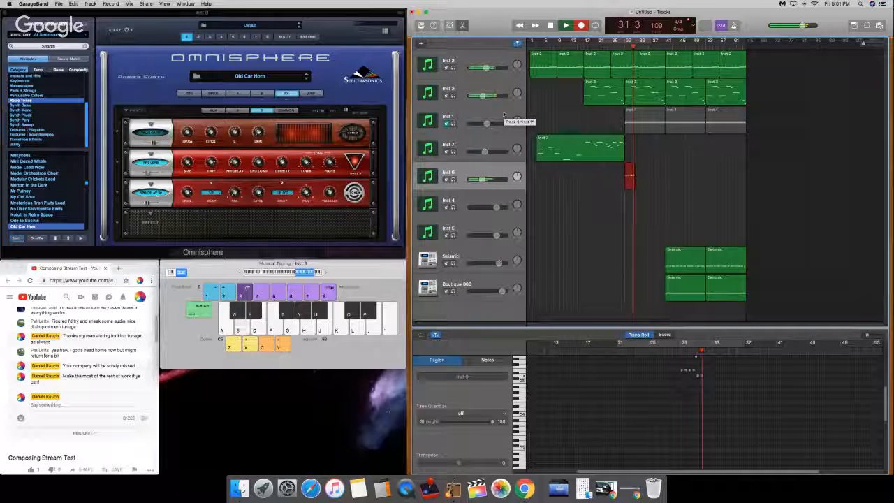
{"action": "key", "text": "s"}
{"action": "key", "text": "g"}
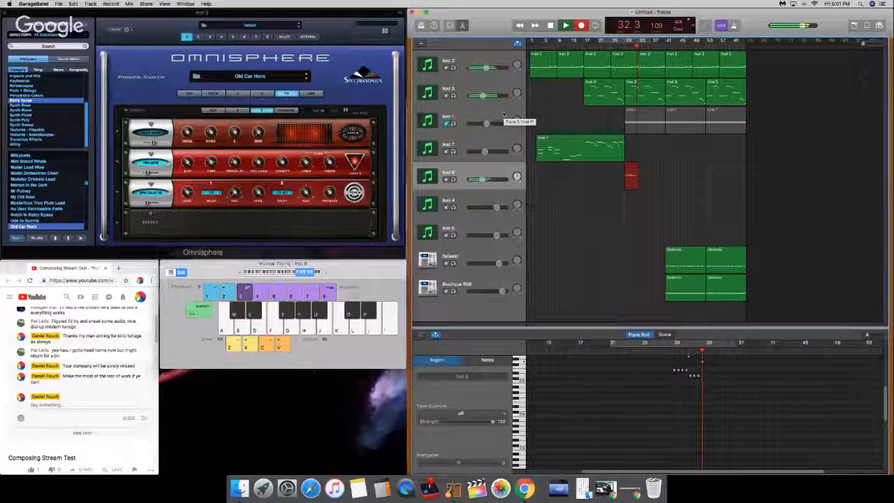
{"action": "key", "text": "a"}
{"action": "key", "text": "z"}
{"action": "key", "text": "j"}
{"action": "key", "text": "k"}
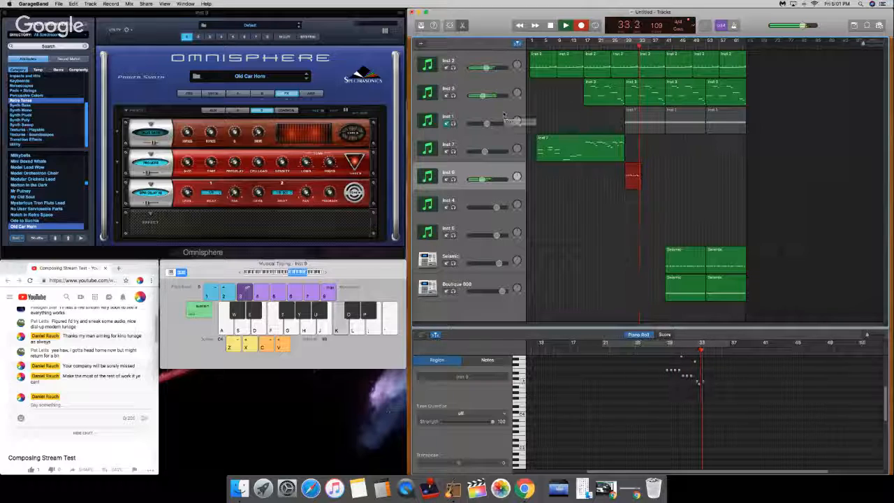
{"action": "key", "text": "h"}
{"action": "key", "text": "j"}
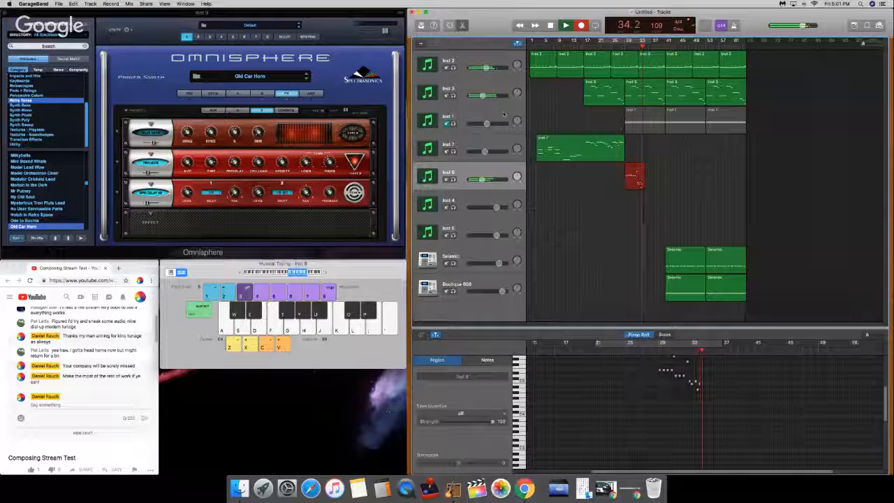
{"action": "key", "text": "k"}
{"action": "key", "text": "semicolon"}
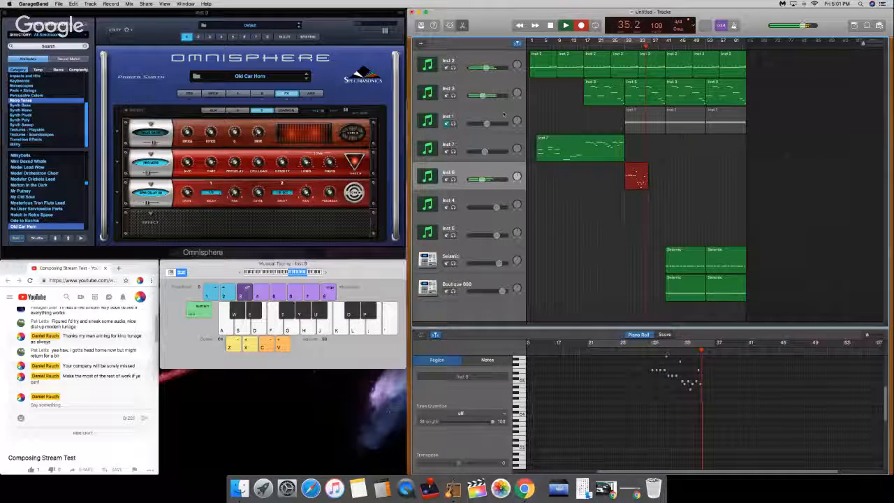
{"action": "key", "text": "semicolon"}
{"action": "key", "text": "j"}
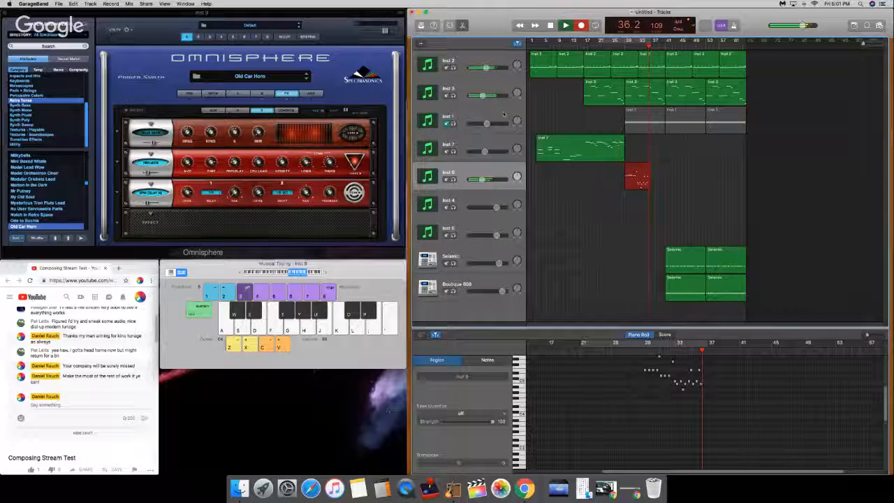
{"action": "key", "text": "h"}
{"action": "key", "text": "k"}
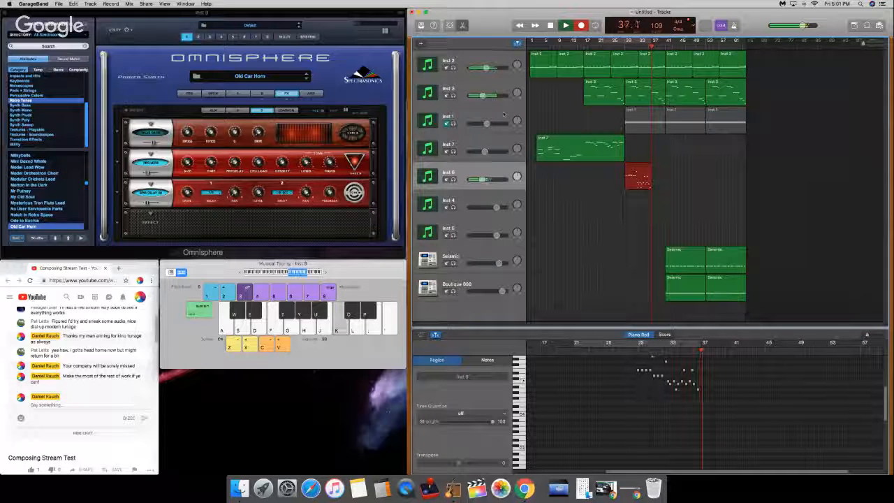
{"action": "key", "text": "apostrophe"}
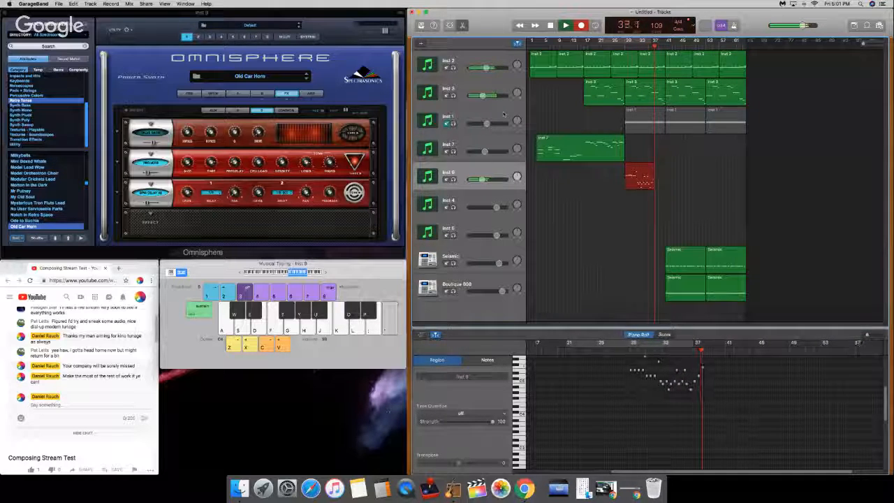
{"action": "key", "text": "g"}
{"action": "key", "text": "s"}
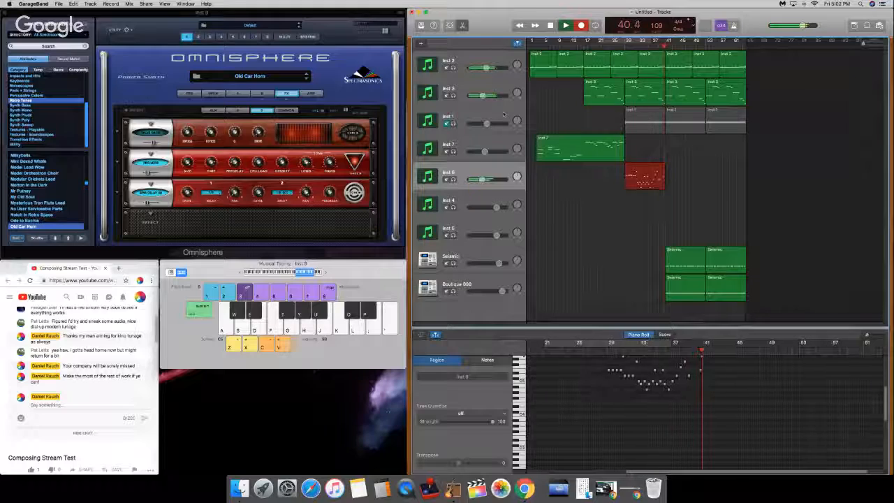
{"action": "key", "text": "space"}
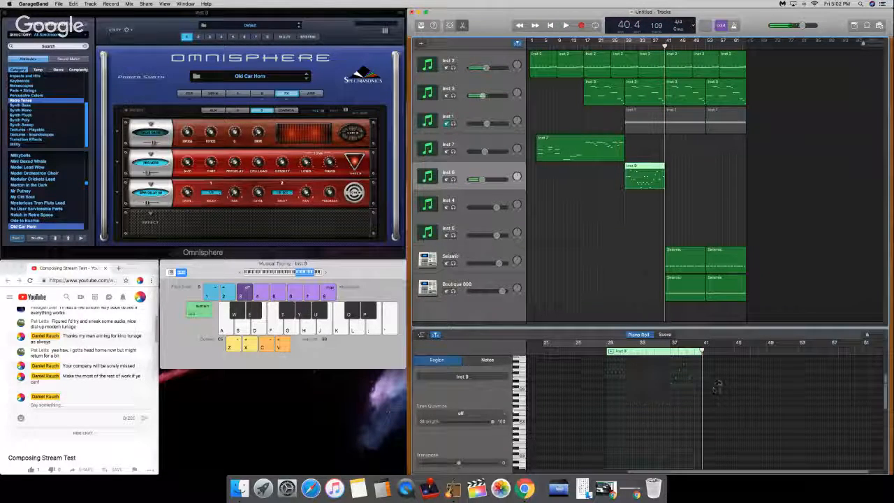
Step: Select all notes in the new Inst 9 region and quantize them to 1/16 notes
{"action": "left_click_drag", "start_coordinate": [720, 382], "coordinate": [528, 468]}
{"action": "left_click", "coordinate": [471, 404]}
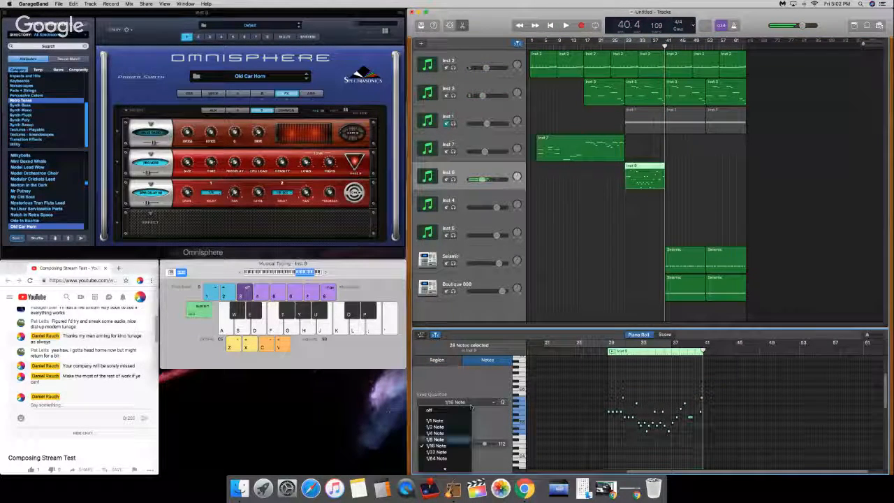
{"action": "left_click", "coordinate": [463, 446]}
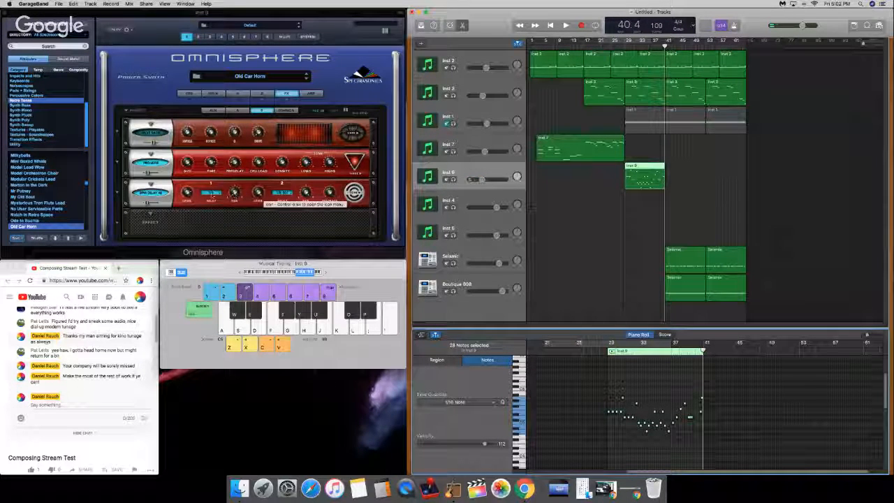
Step: Choose the delay for the third effect slot of the Old Car Horn patch and add a Chorus Echo to the fourth slot
{"action": "left_click", "coordinate": [322, 201]}
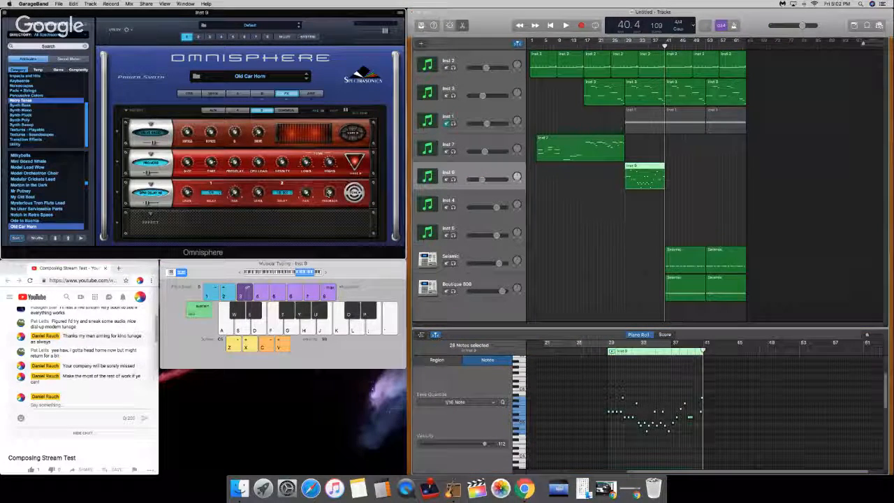
{"action": "left_click", "coordinate": [152, 185]}
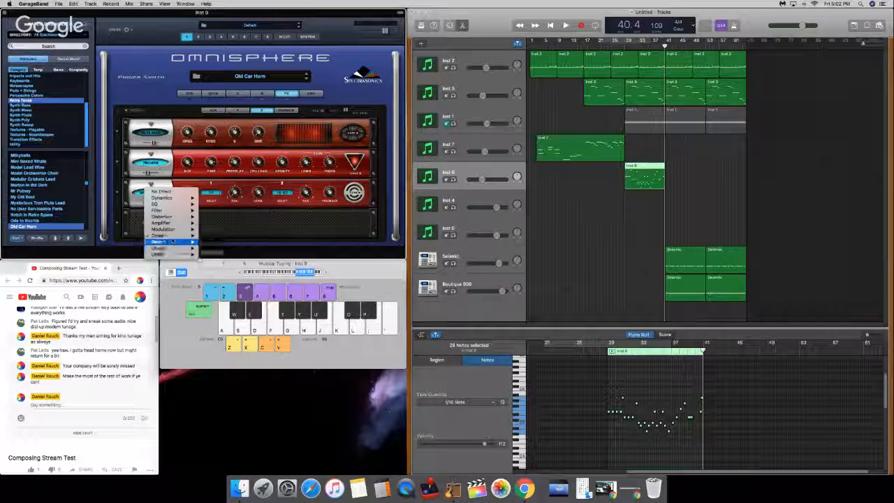
{"action": "mouse_move", "coordinate": [175, 241]}
{"action": "left_click", "coordinate": [220, 254]}
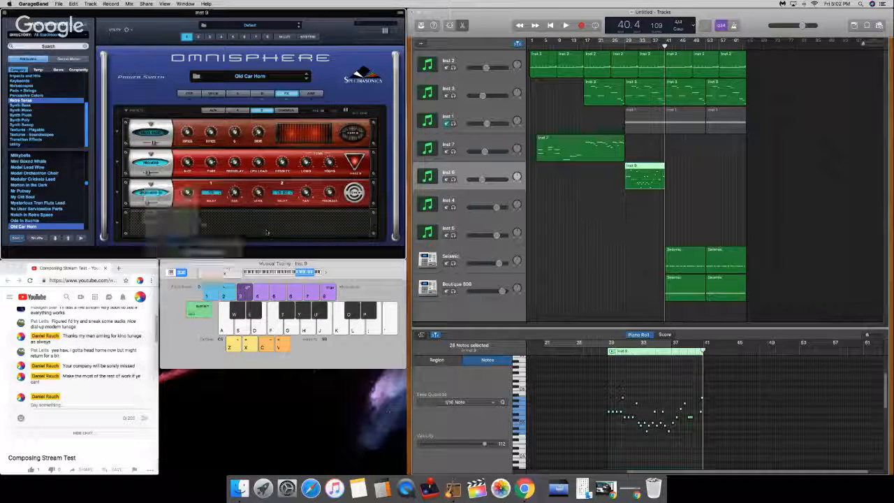
{"action": "left_click", "coordinate": [151, 215]}
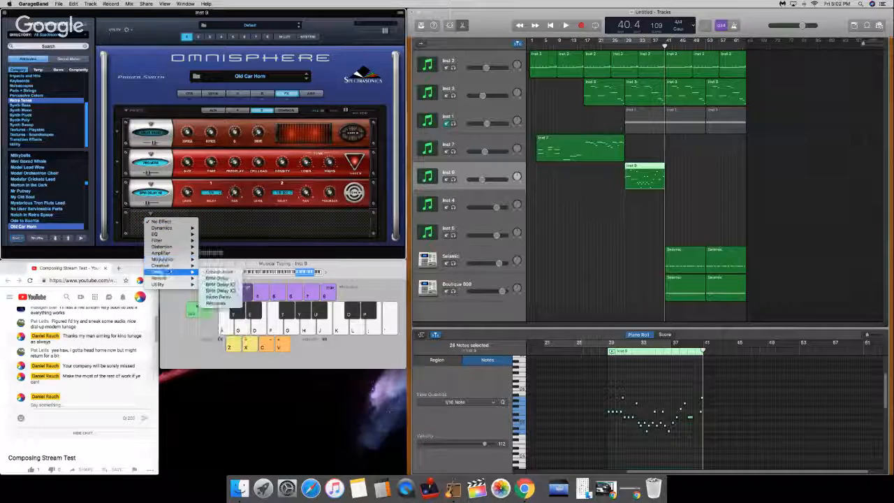
{"action": "mouse_move", "coordinate": [180, 271]}
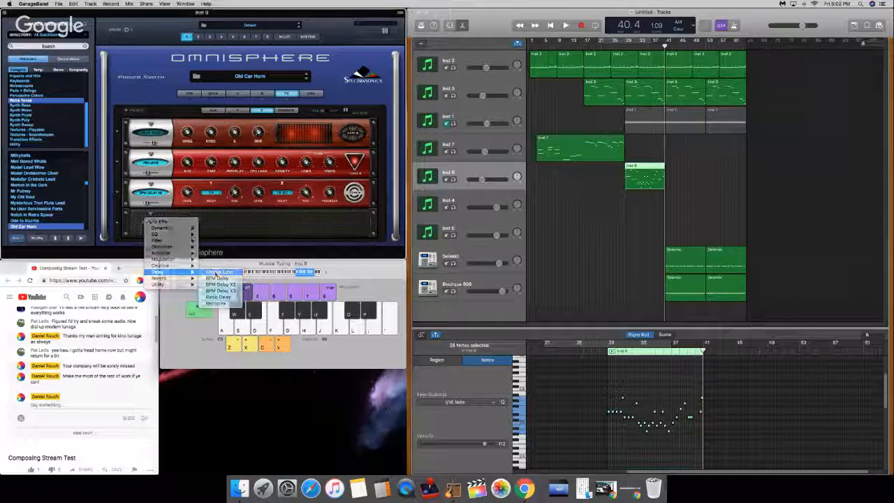
{"action": "left_click", "coordinate": [219, 271]}
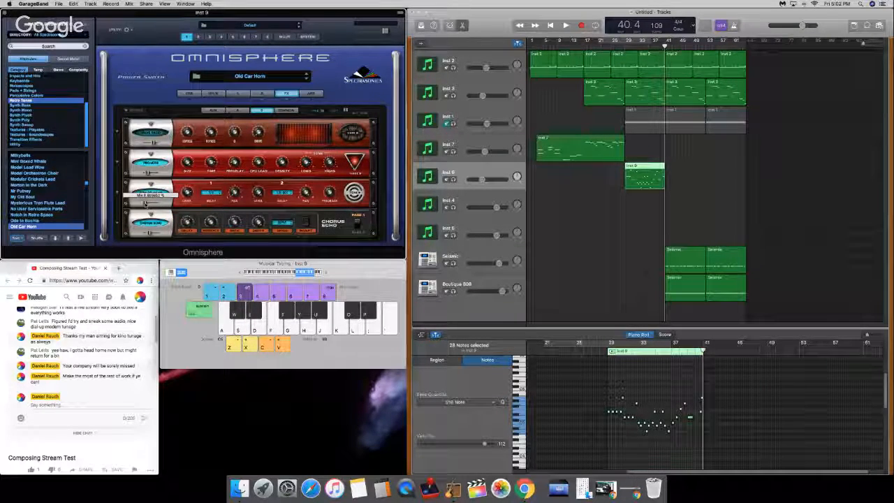
Step: Play the arrangement briefly from just before bar 29 to check the lead-in to the Inst 9 region
{"action": "left_click", "coordinate": [617, 45]}
{"action": "key", "text": "space"}
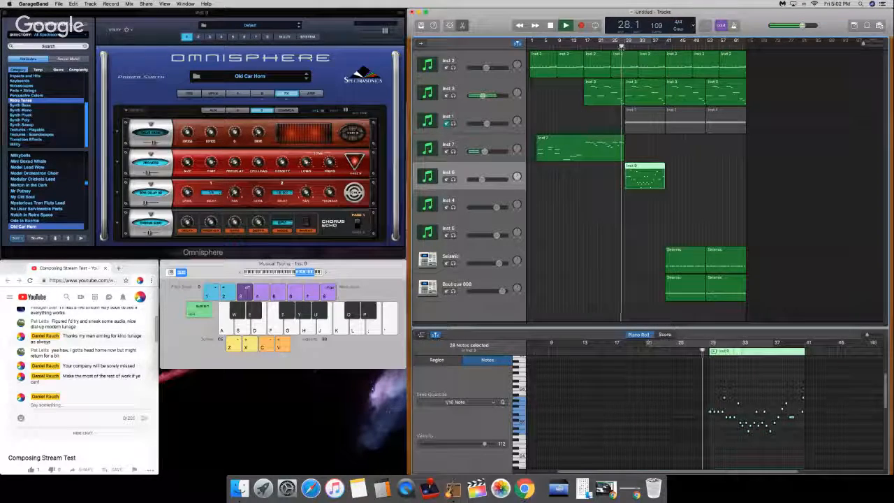
{"action": "key", "text": "space"}
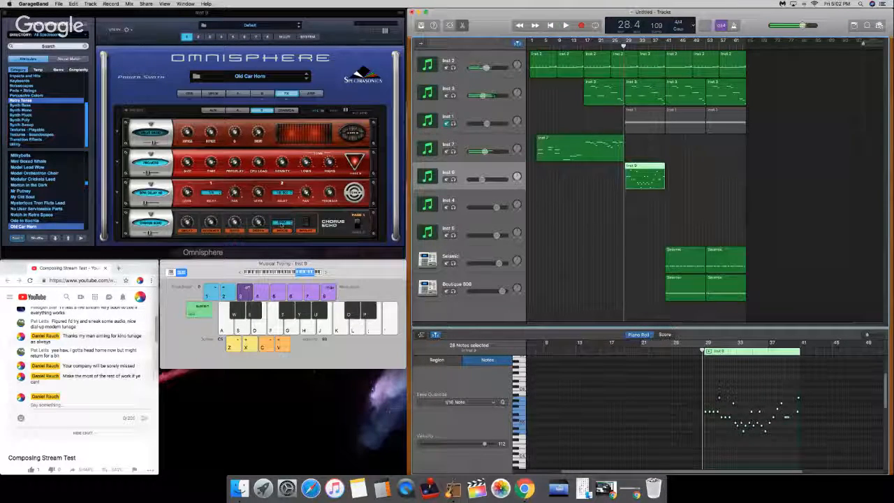
Step: Try Echo mode on the Chorus Echo, return it to BPM mode, and set its delay to 1/16 T
{"action": "left_click", "coordinate": [234, 223]}
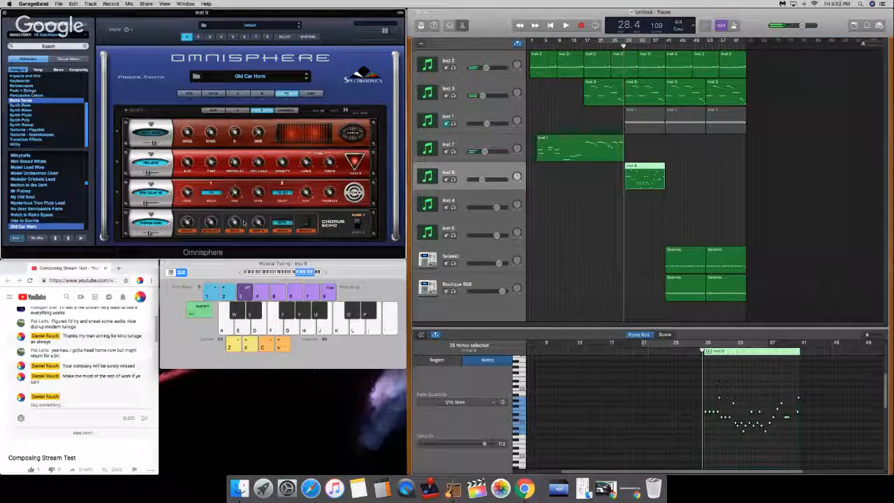
{"action": "left_click", "coordinate": [282, 223]}
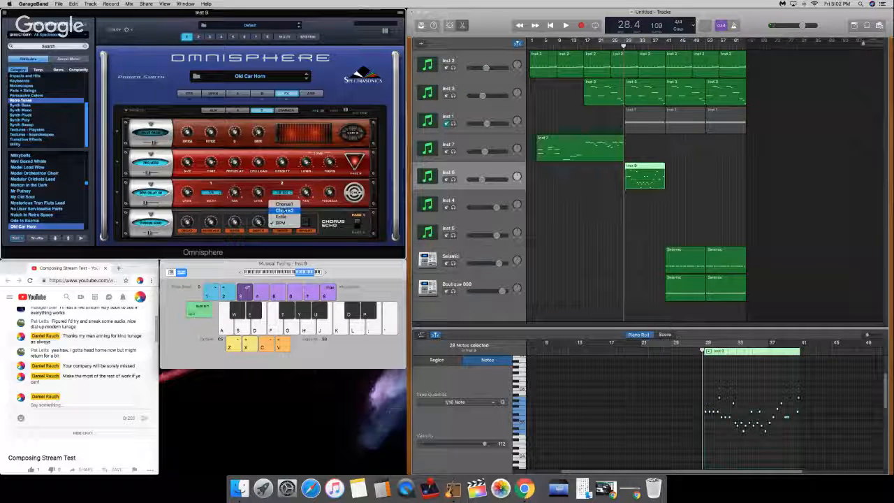
{"action": "left_click", "coordinate": [282, 218]}
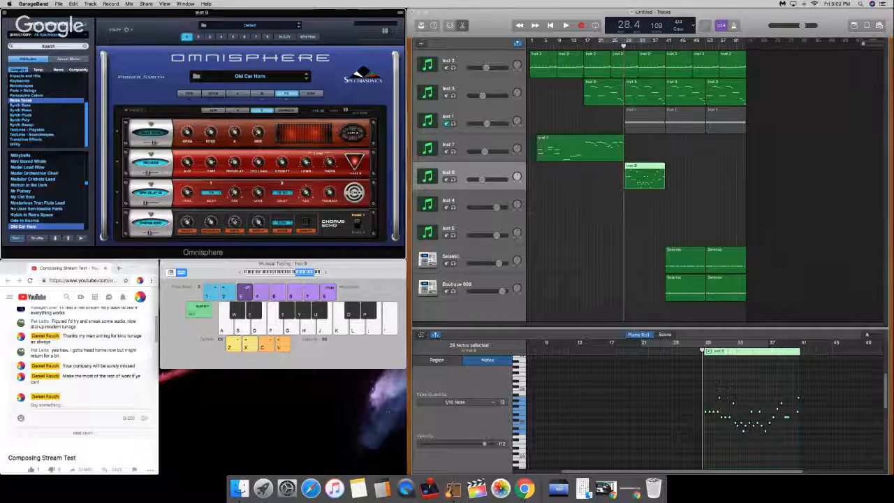
{"action": "mouse_move", "coordinate": [186, 221]}
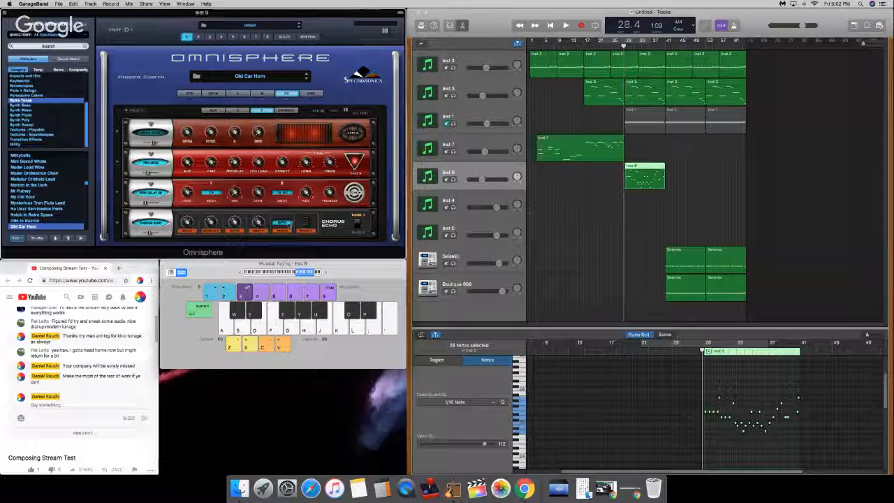
{"action": "mouse_move", "coordinate": [233, 222]}
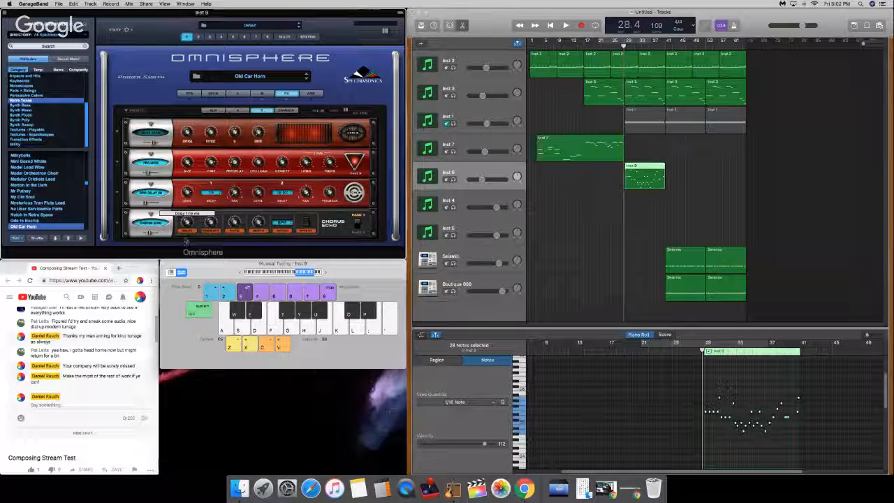
{"action": "left_click_drag", "start_coordinate": [200, 203], "coordinate": [202, 201]}
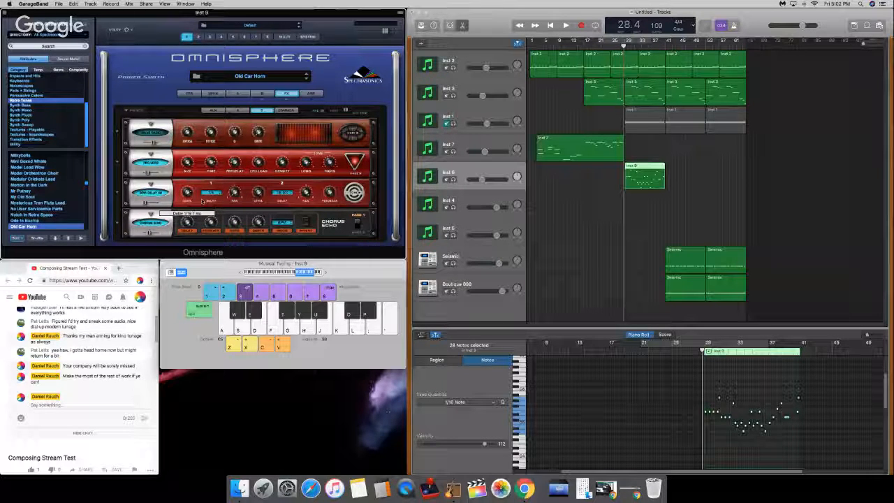
Step: Play repeated test notes on the Inst 9 track to audition the Chorus Echo settings
{"action": "key", "text": "d"}
{"action": "key", "text": "d"}
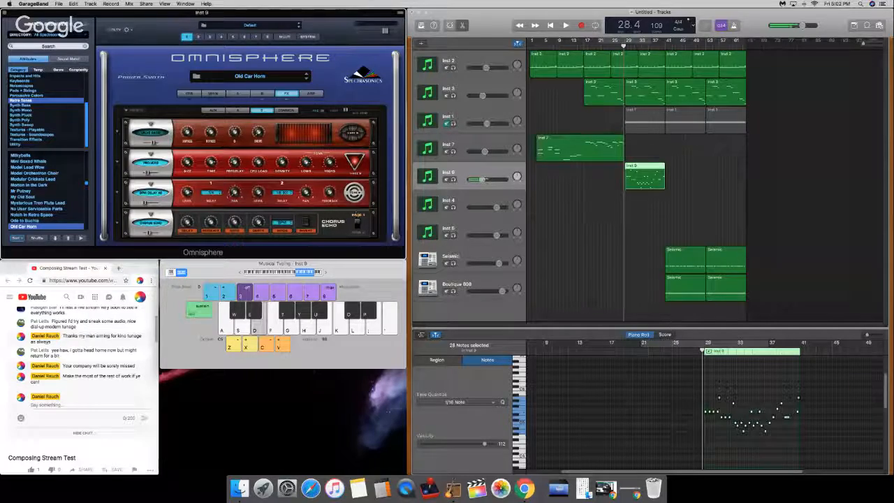
{"action": "key", "text": "d"}
{"action": "key", "text": "d"}
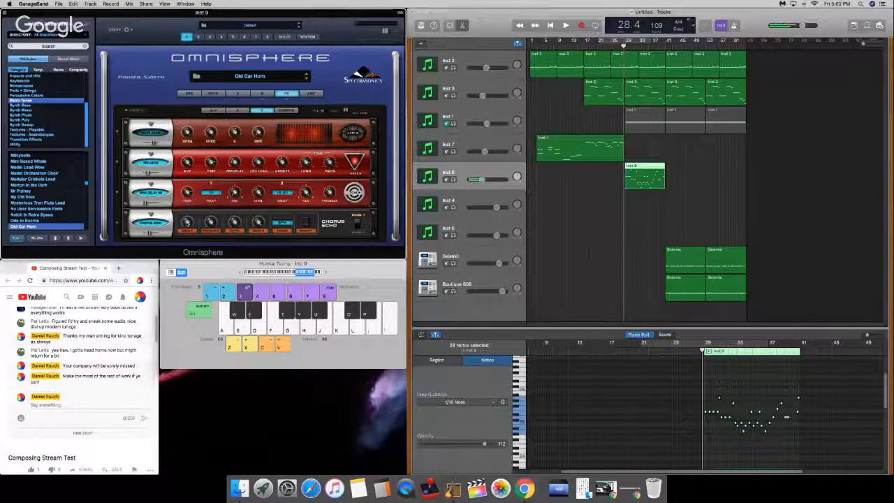
{"action": "key", "text": "d"}
Step: Play the arrangement from the end of bar 28, raise the Inst 9 track volume slightly, and stop playback around bar 33
{"action": "key", "text": "d"}
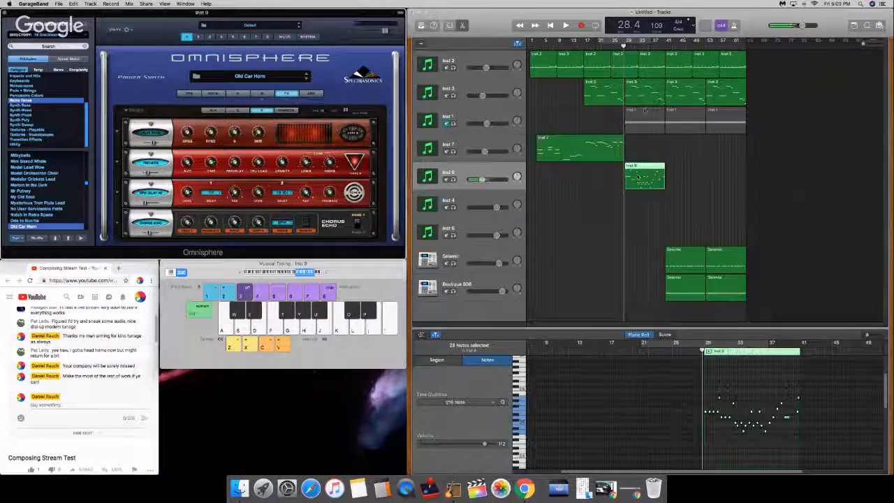
{"action": "key", "text": "space"}
{"action": "key", "text": "d"}
{"action": "key", "text": "d"}
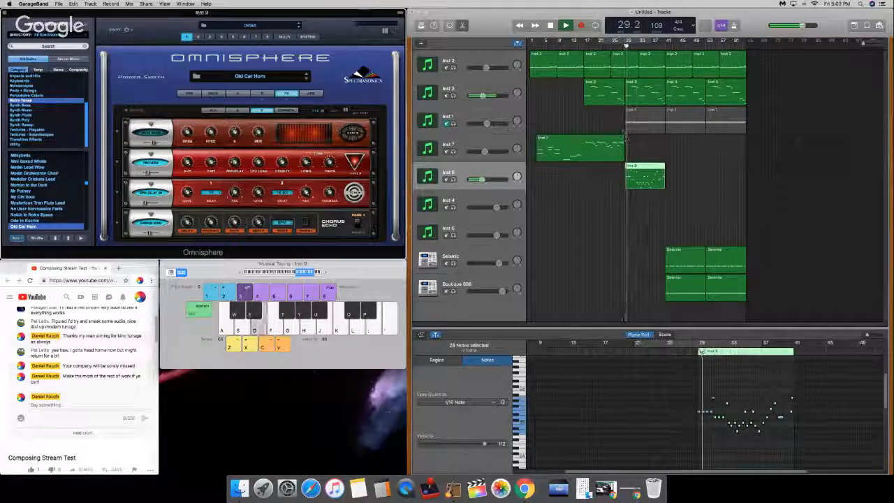
{"action": "key", "text": "d"}
{"action": "left_click_drag", "start_coordinate": [482, 180], "coordinate": [485, 182]}
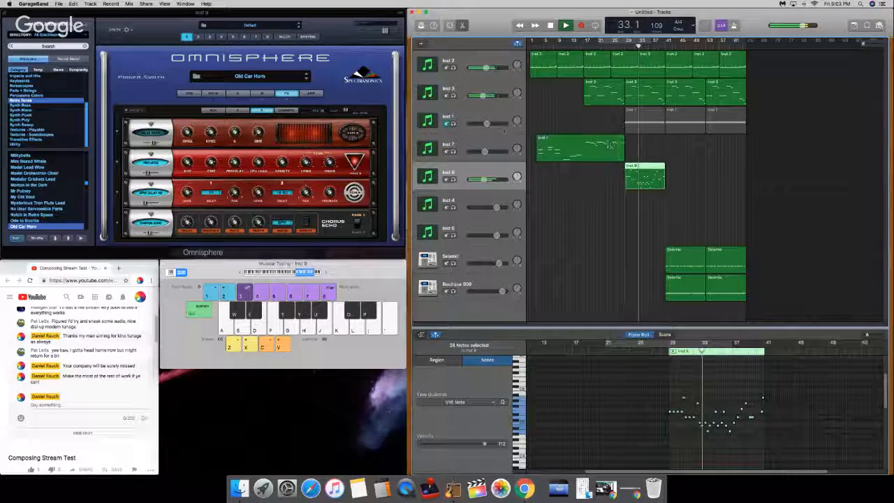
{"action": "key", "text": "space"}
Step: Unmute and select the Inst 1 track, and return the playhead to bar 29
{"action": "left_click", "coordinate": [446, 124]}
{"action": "left_click", "coordinate": [461, 113]}
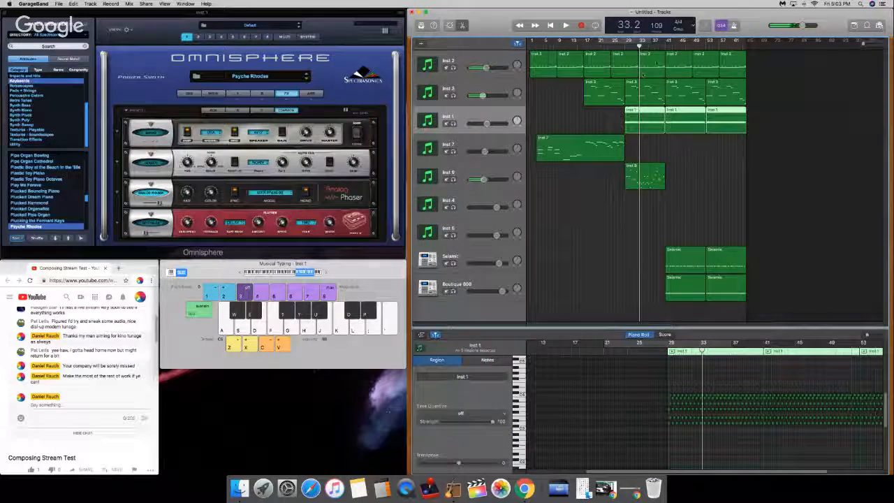
{"action": "left_click", "coordinate": [628, 47]}
{"action": "left_click", "coordinate": [626, 46]}
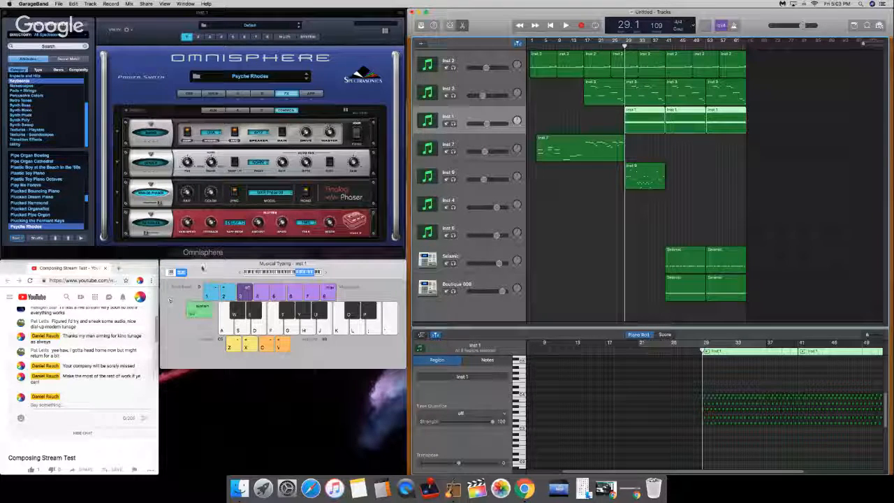
Step: Close the Musical Typing window, show track automation, and add a volume point at bar 41 on the Inst 1 track
{"action": "left_click", "coordinate": [202, 262]}
{"action": "left_click", "coordinate": [165, 263]}
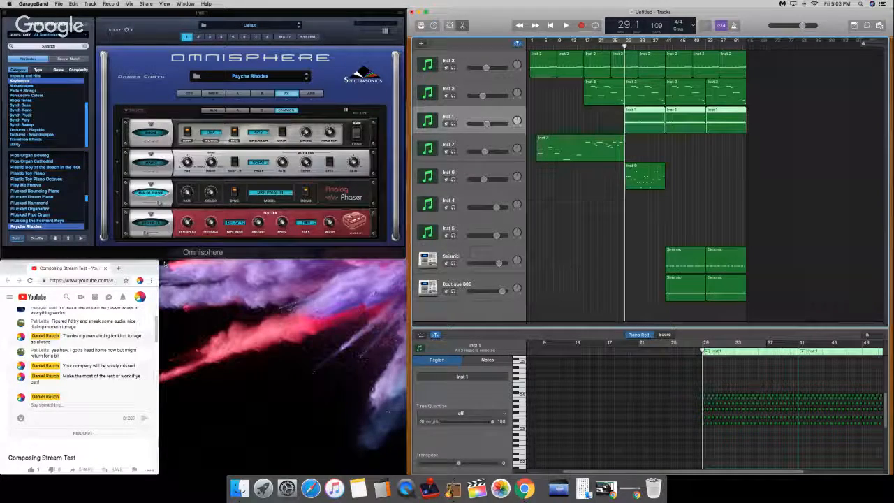
{"action": "key", "text": "a"}
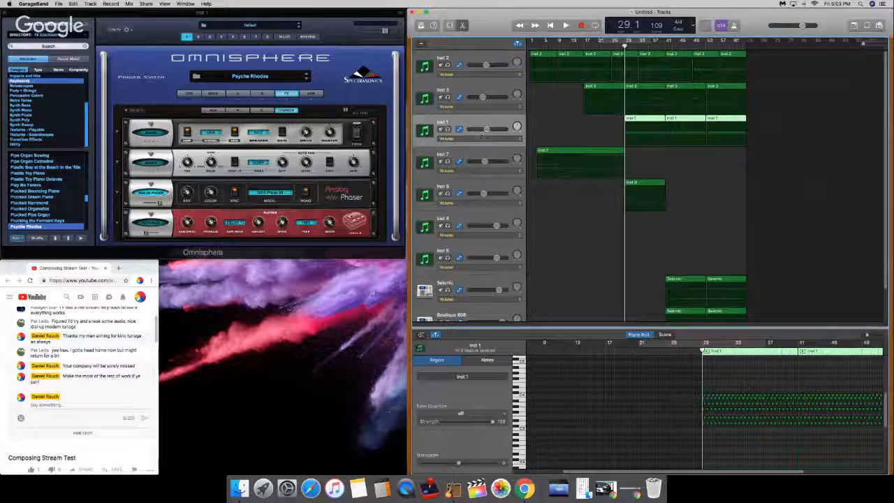
{"action": "left_click", "coordinate": [666, 45]}
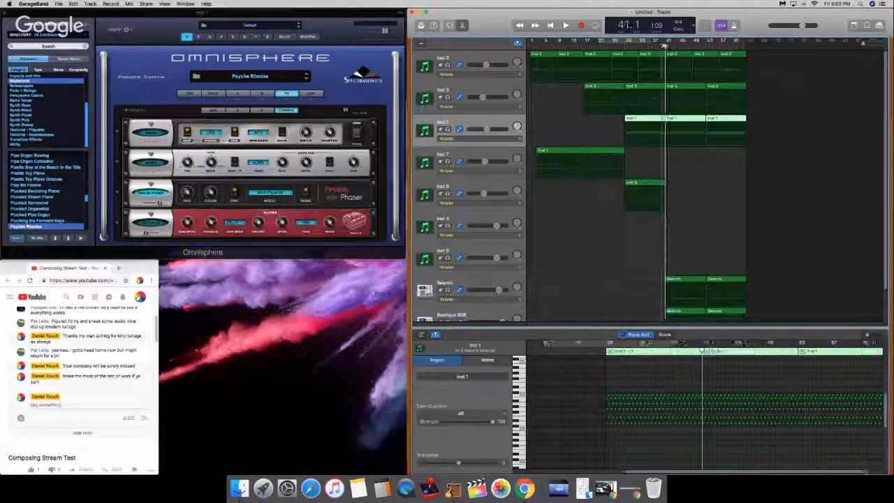
{"action": "left_click_drag", "start_coordinate": [864, 44], "coordinate": [880, 46]}
{"action": "left_click", "coordinate": [749, 136]}
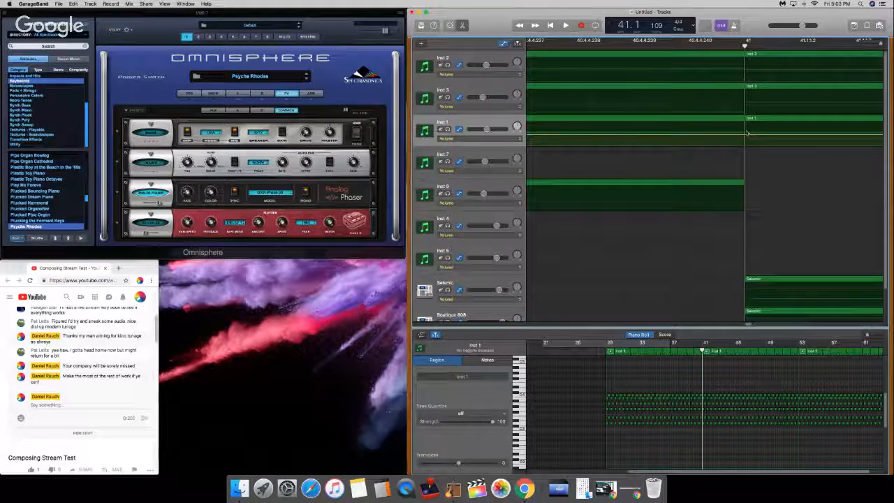
{"action": "left_click_drag", "start_coordinate": [749, 136], "coordinate": [745, 136]}
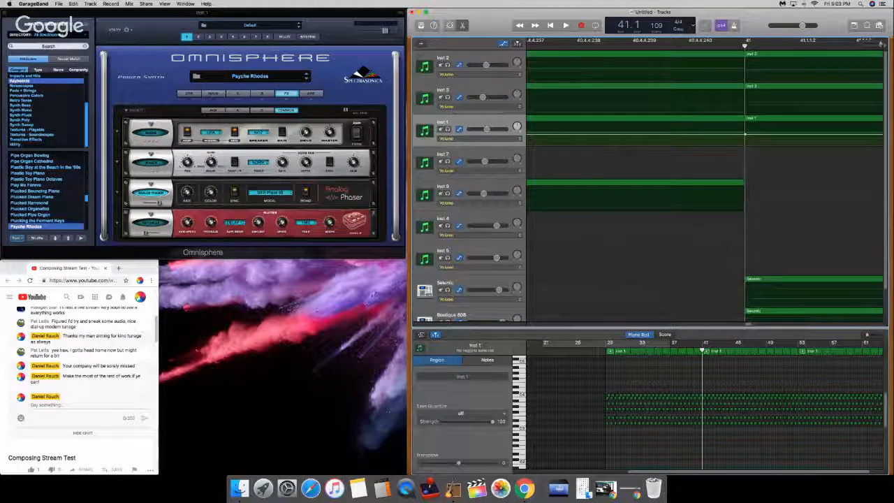
Step: Lower the Inst 1 volume automation at bar 29 and the song start, creating a ramp up to bar 41, and hide automation
{"action": "left_click_drag", "start_coordinate": [880, 44], "coordinate": [847, 42]}
{"action": "left_click", "coordinate": [665, 45]}
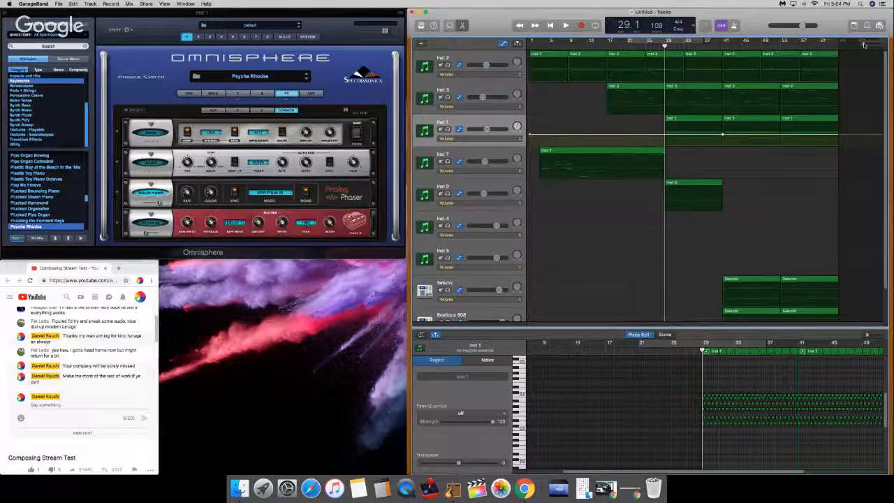
{"action": "left_click_drag", "start_coordinate": [864, 44], "coordinate": [883, 44]}
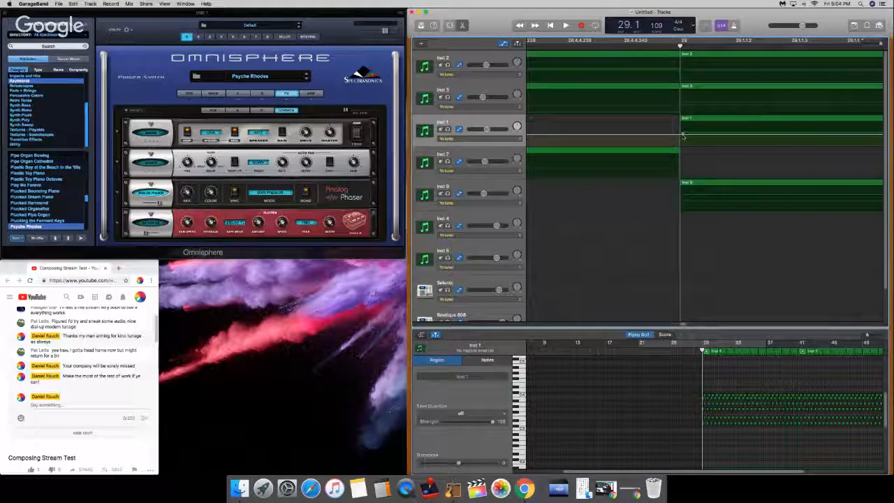
{"action": "left_click_drag", "start_coordinate": [680, 134], "coordinate": [681, 148]}
{"action": "left_click_drag", "start_coordinate": [882, 44], "coordinate": [822, 46]}
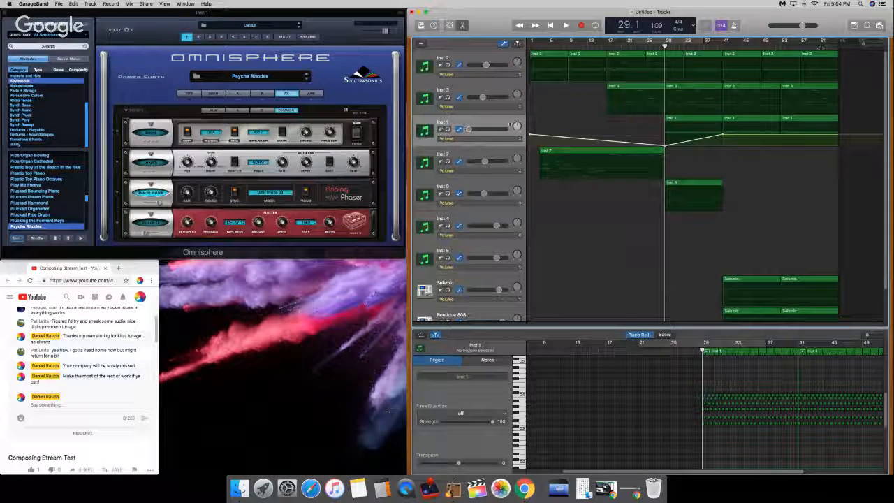
{"action": "left_click_drag", "start_coordinate": [529, 136], "coordinate": [530, 147]}
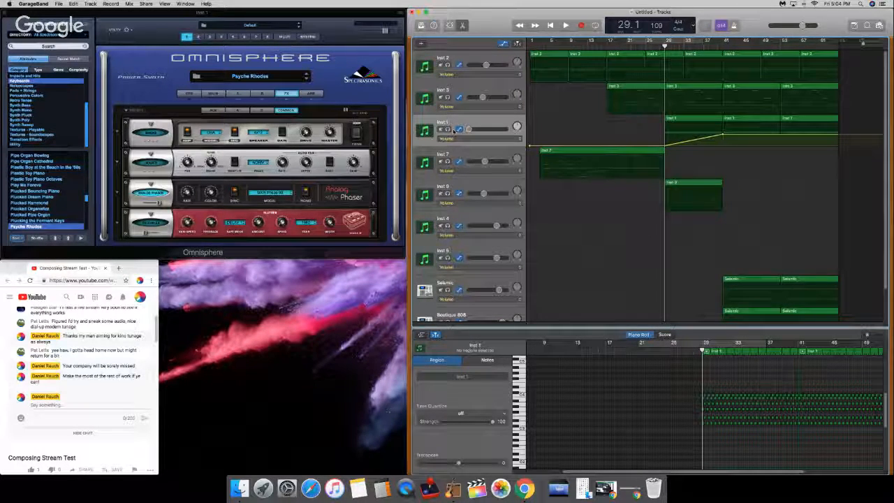
{"action": "left_click", "coordinate": [503, 44]}
Step: Play the arrangement briefly from bar 29 and again around bar 41 to check the Inst 1 fade-in, raising the system volume
{"action": "key", "text": "space"}
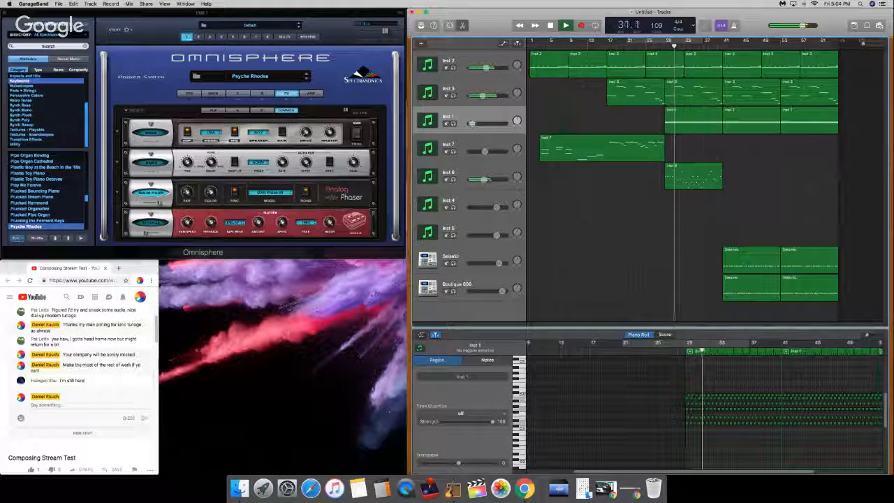
{"action": "key", "text": "space"}
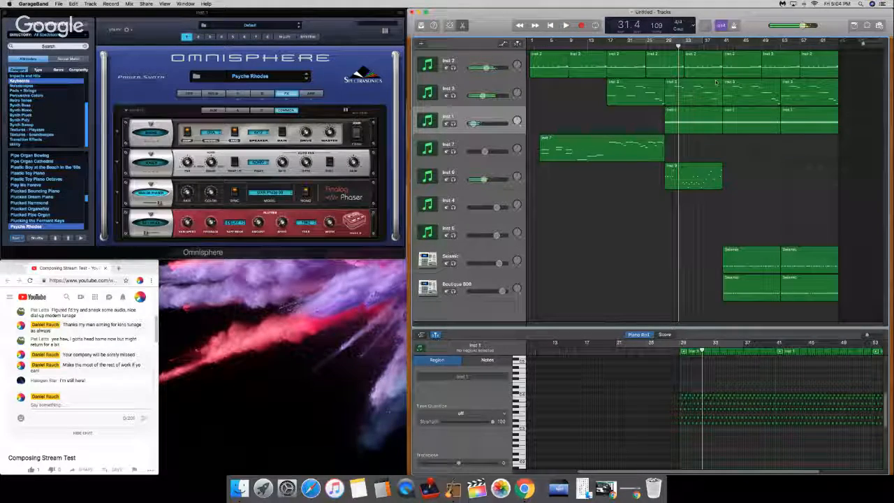
{"action": "left_click_drag", "start_coordinate": [675, 47], "coordinate": [725, 47]}
{"action": "key", "text": "space"}
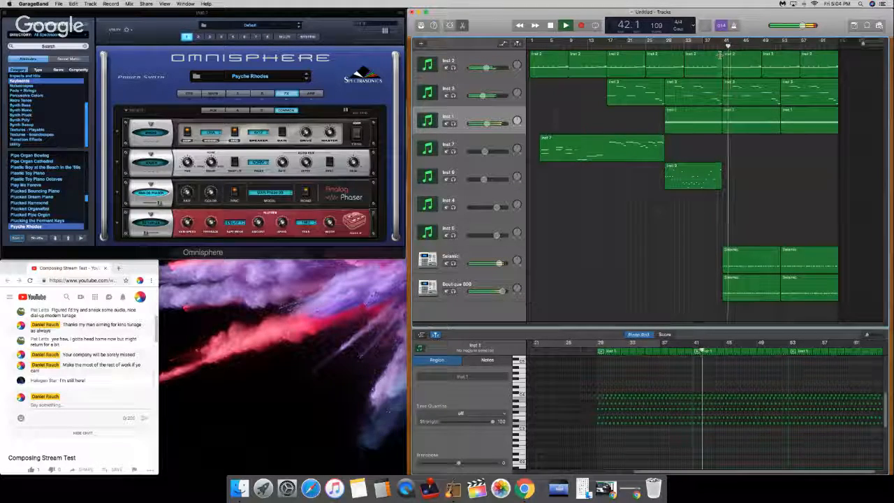
{"action": "key", "text": "XF86AudioRaiseVolume"}
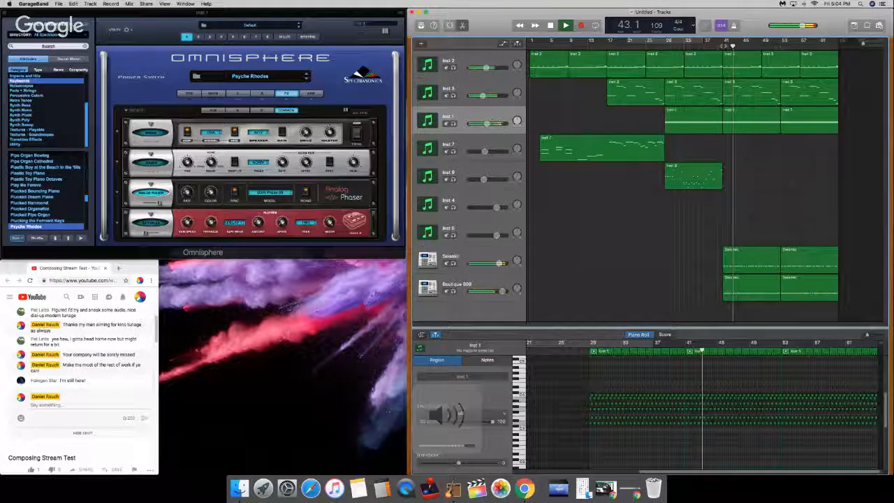
{"action": "key", "text": "space"}
Step: Place the playhead at bar 41, select the Inst 9 track, and open Musical Typing
{"action": "key", "text": "Return"}
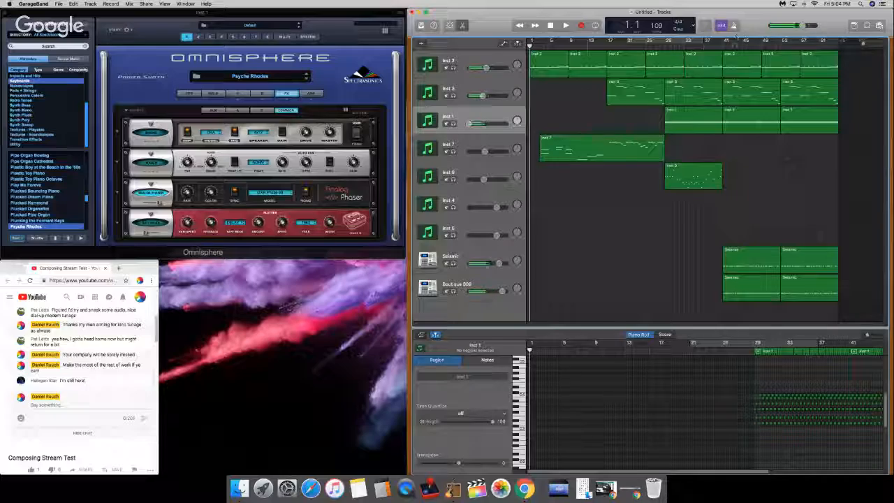
{"action": "left_click_drag", "start_coordinate": [729, 46], "coordinate": [723, 45]}
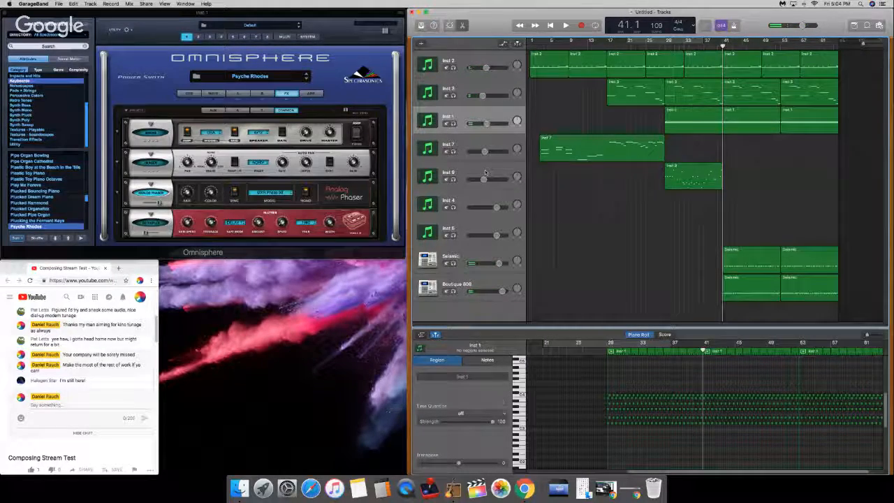
{"action": "left_click", "coordinate": [487, 175]}
{"action": "key", "text": "super+k"}
Step: Play test notes on the Inst 9 track to work out a melody for bar 41
{"action": "key", "text": "d"}
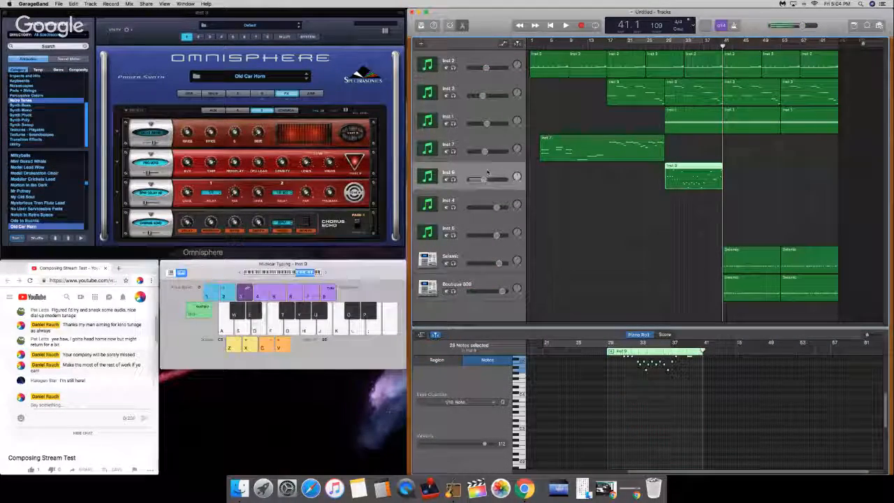
{"action": "key", "text": "k"}
{"action": "key", "text": "k"}
{"action": "key", "text": "k"}
{"action": "key", "text": "k"}
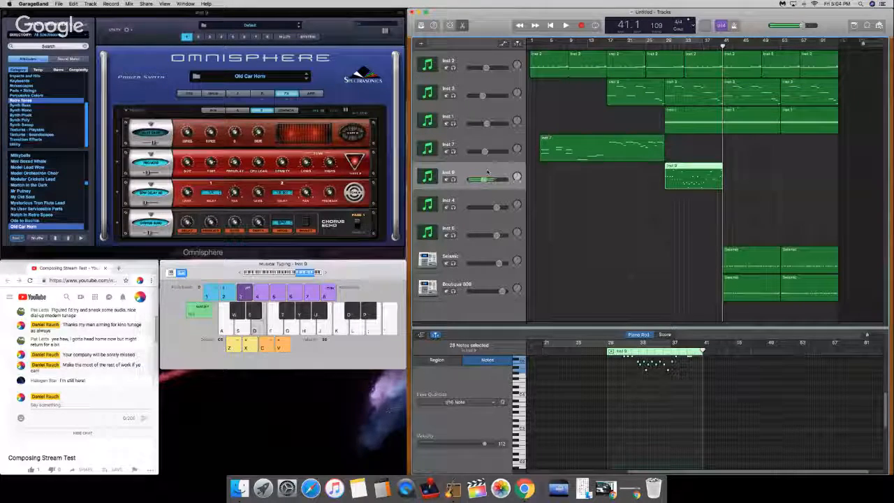
{"action": "key", "text": "s"}
{"action": "key", "text": "j"}
{"action": "key", "text": "a"}
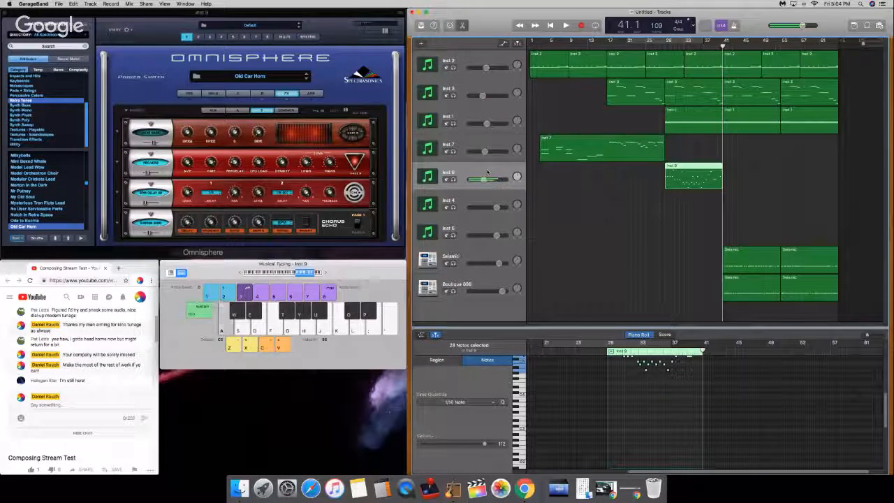
{"action": "key", "text": "h"}
{"action": "key", "text": "a"}
{"action": "key", "text": "g"}
{"action": "key", "text": "g"}
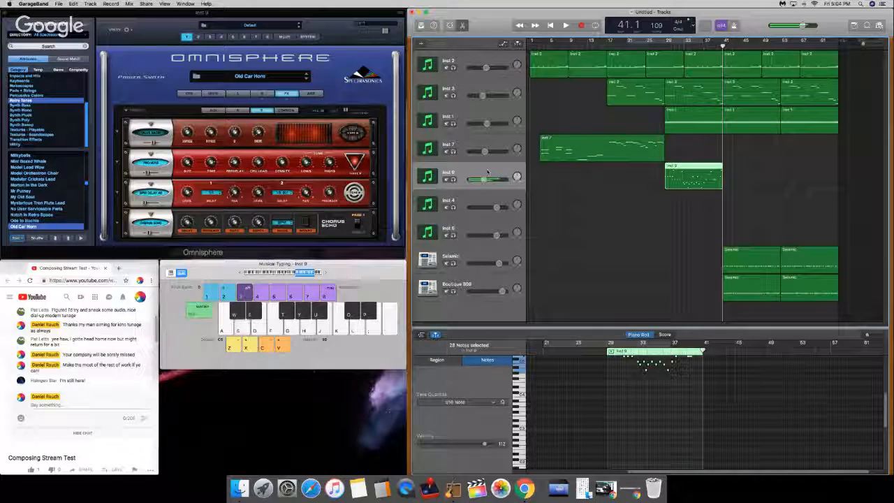
Step: Try recording an Inst 9 melody from bar 41 to the end of bar 44, discard the take, and return to bar 41
{"action": "key", "text": "r"}
{"action": "key", "text": "d"}
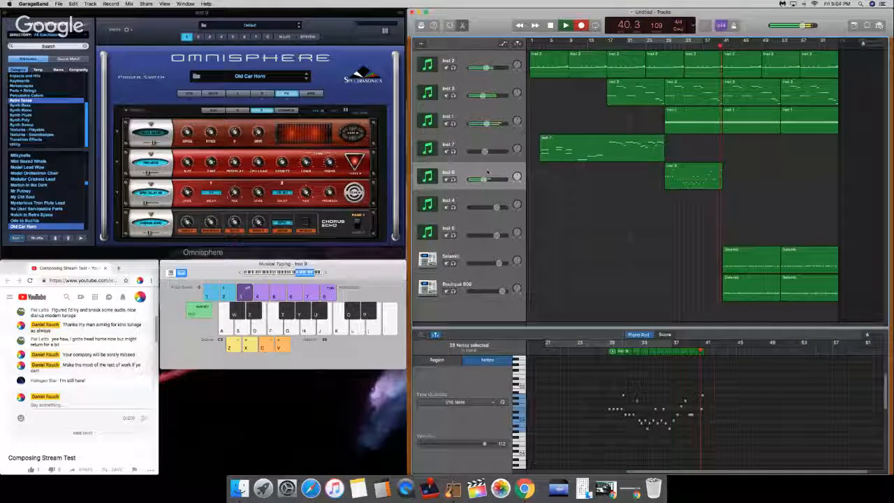
{"action": "key", "text": "h"}
{"action": "key", "text": "d"}
{"action": "key", "text": "k"}
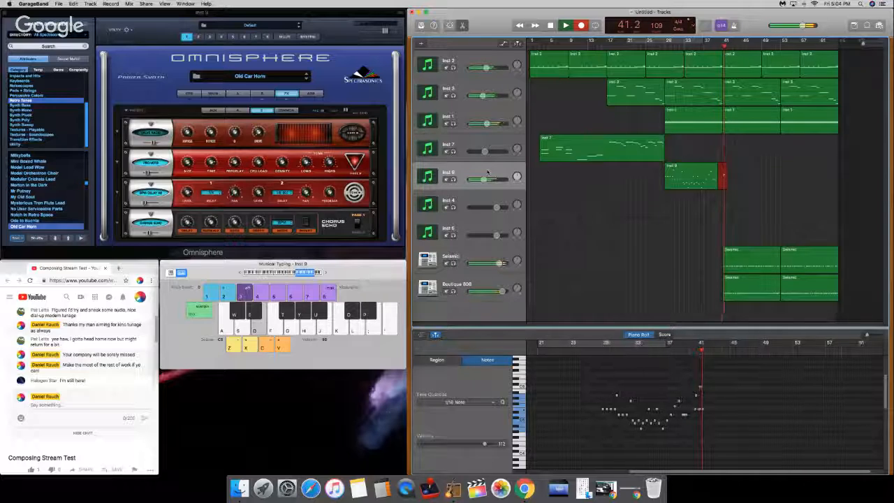
{"action": "key", "text": "k"}
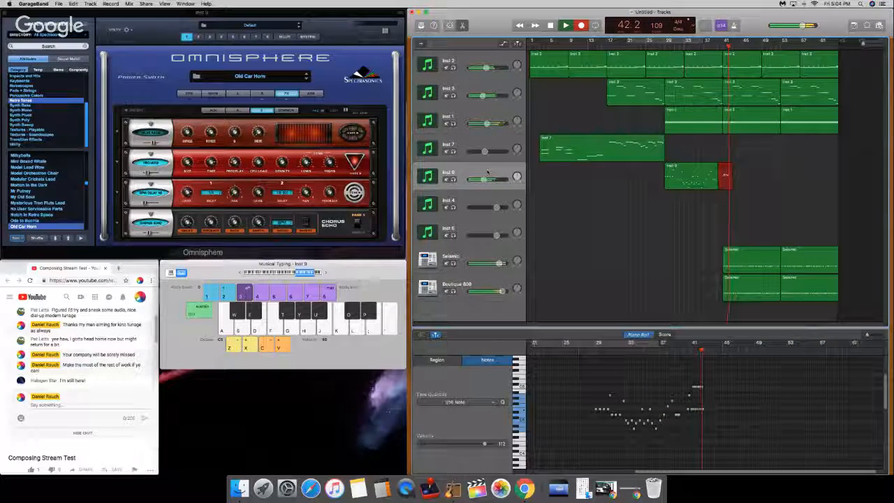
{"action": "key", "text": "s"}
{"action": "key", "text": "g"}
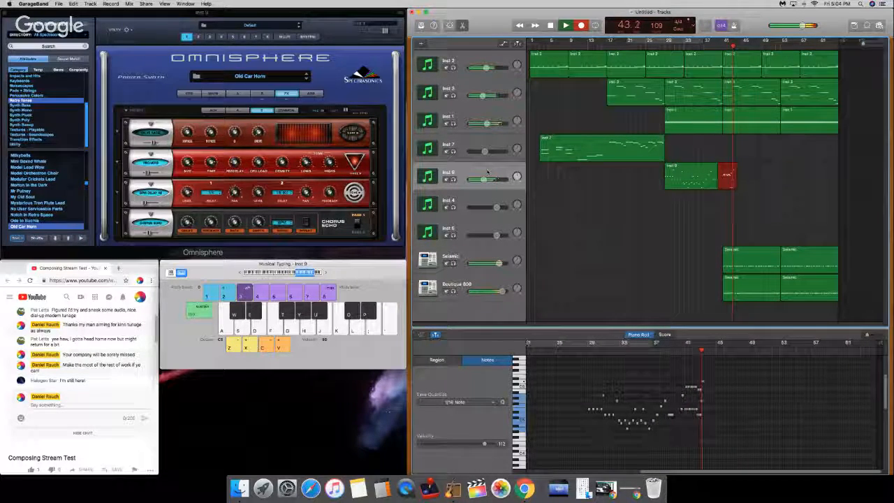
{"action": "key", "text": "g"}
{"action": "key", "text": "l"}
{"action": "key", "text": "g"}
{"action": "key", "text": "l"}
{"action": "key", "text": "g"}
{"action": "key", "text": "l"}
{"action": "key", "text": "h"}
{"action": "key", "text": "l"}
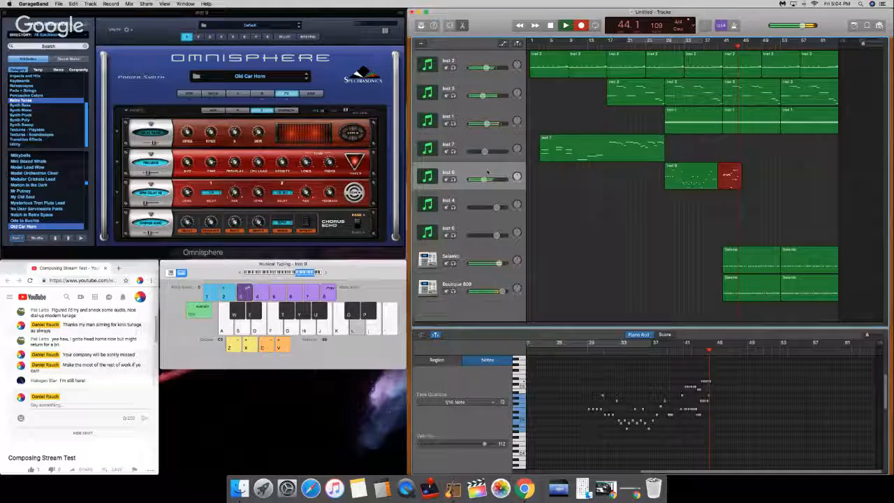
{"action": "key", "text": "semicolon"}
{"action": "key", "text": "space"}
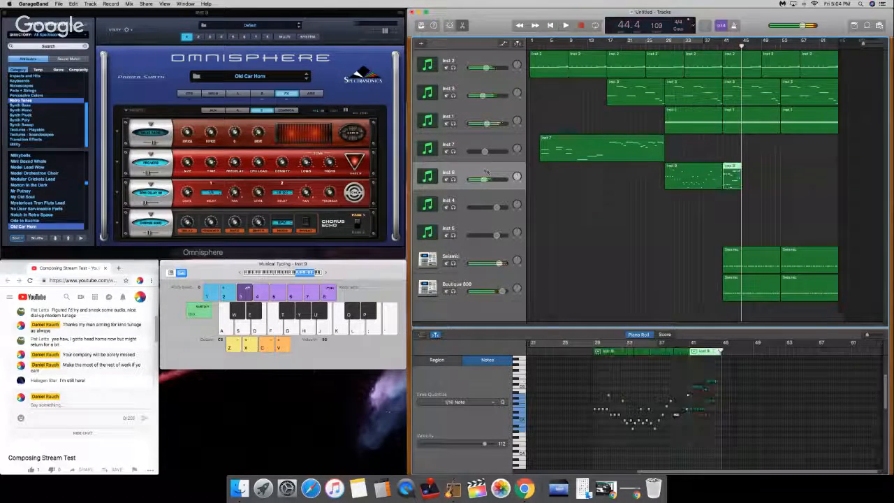
{"action": "left_click_drag", "start_coordinate": [734, 46], "coordinate": [723, 46]}
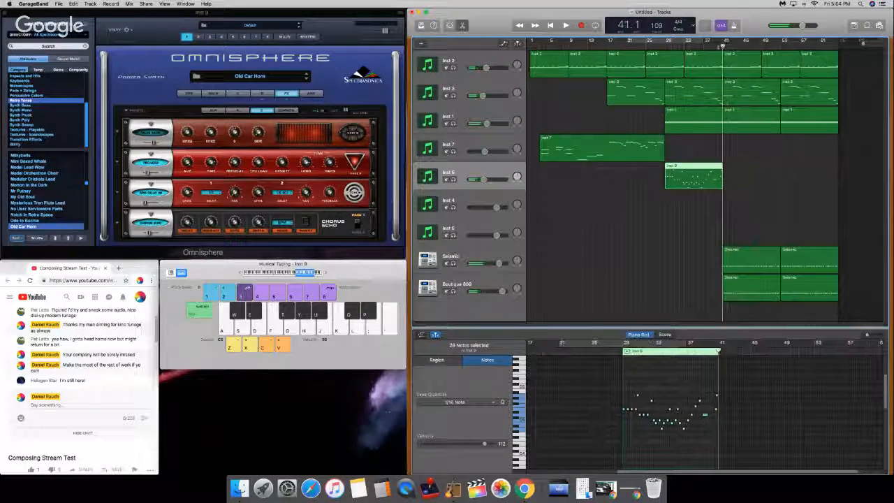
Step: Solo the Inst 9 track and raise its volume slightly
{"action": "left_click", "coordinate": [452, 181]}
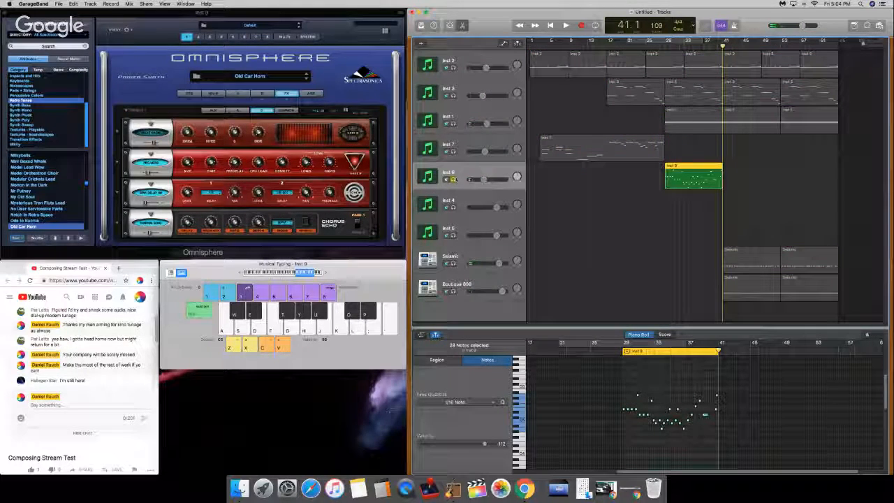
{"action": "left_click_drag", "start_coordinate": [482, 181], "coordinate": [488, 180]}
Step: Play note combinations on the soloed Inst 9 track to work out the next melody phrase
{"action": "key", "text": "k"}
{"action": "key", "text": "d"}
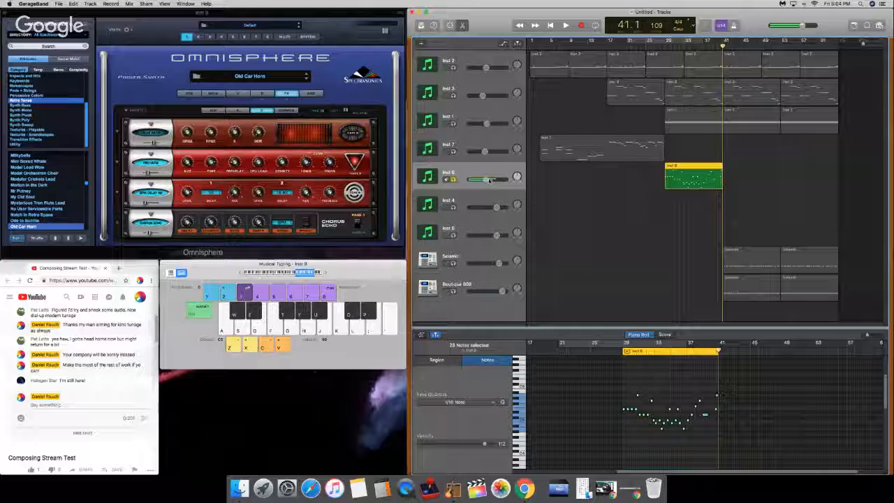
{"action": "key", "text": "k"}
{"action": "key", "text": "d"}
{"action": "key", "text": "k"}
{"action": "key", "text": "d"}
{"action": "key", "text": "s"}
{"action": "key", "text": "s"}
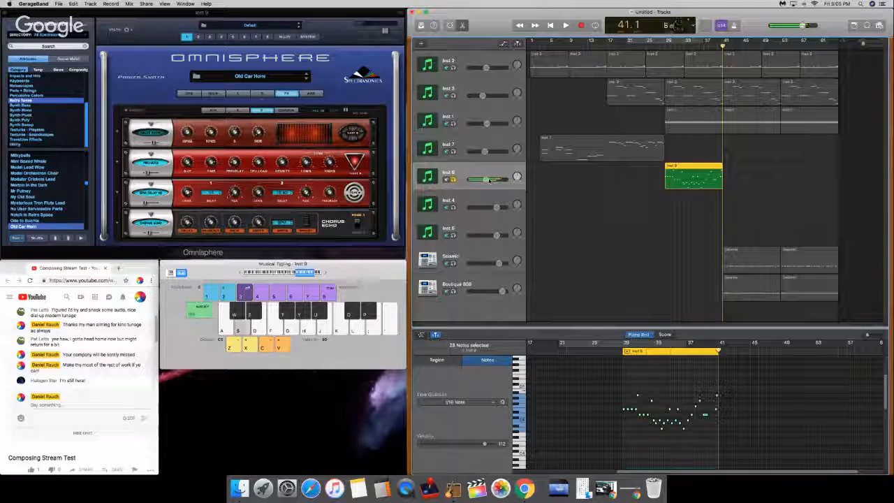
{"action": "key", "text": "h"}
{"action": "key", "text": "k"}
{"action": "key", "text": "s"}
{"action": "key", "text": "j"}
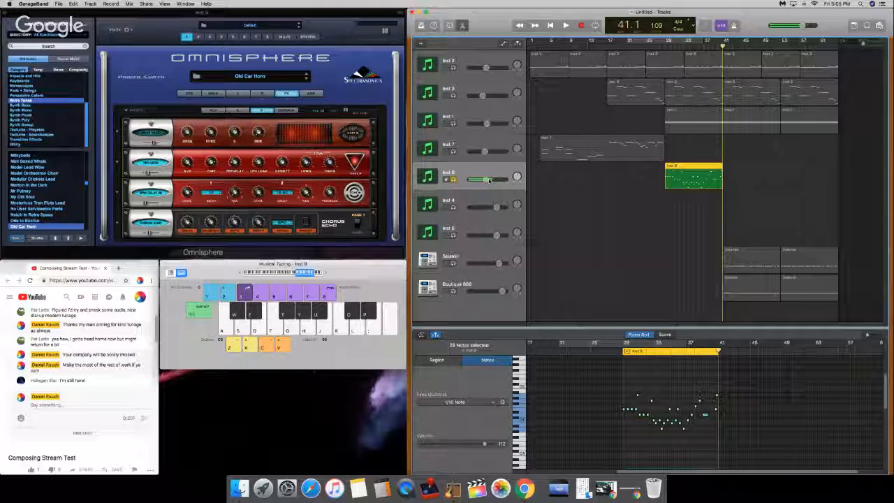
{"action": "key", "text": "d"}
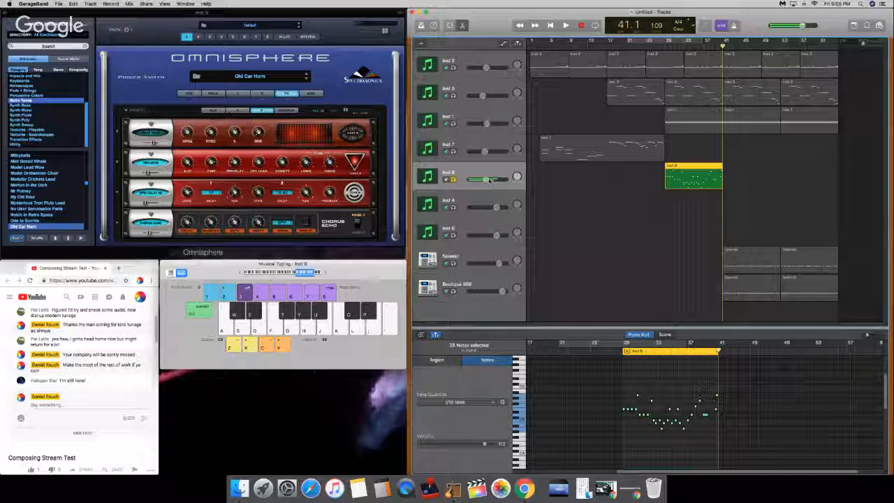
{"action": "key", "text": "j"}
{"action": "key", "text": "s"}
{"action": "key", "text": "s"}
{"action": "key", "text": "k"}
{"action": "key", "text": "s"}
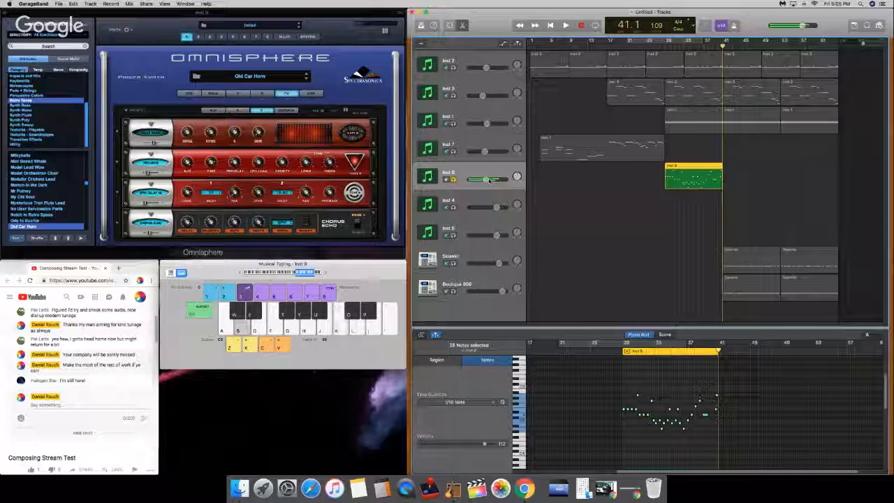
{"action": "key", "text": "j"}
{"action": "key", "text": "j"}
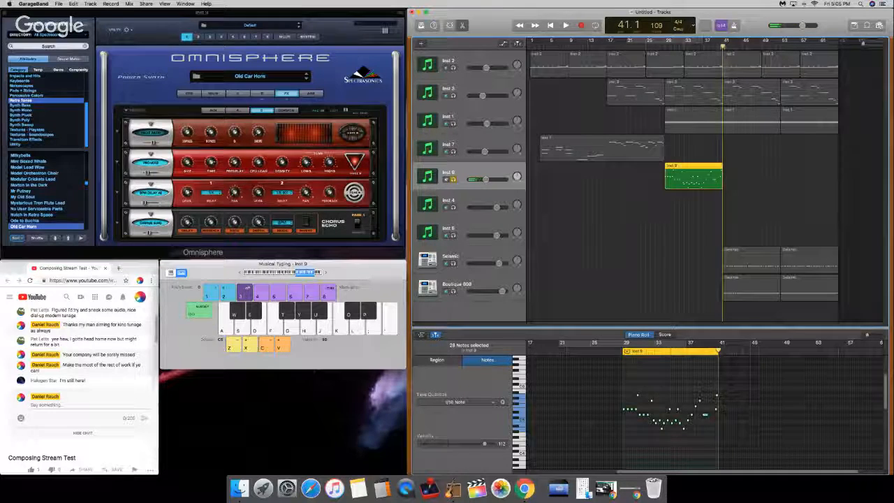
Step: Record a two-part Inst 9 phrase from about bar 47 to the end of bar 50
{"action": "left_click_drag", "start_coordinate": [723, 47], "coordinate": [713, 47]}
{"action": "left_click_drag", "start_coordinate": [752, 428], "coordinate": [622, 388]}
{"action": "left_click", "coordinate": [661, 411]}
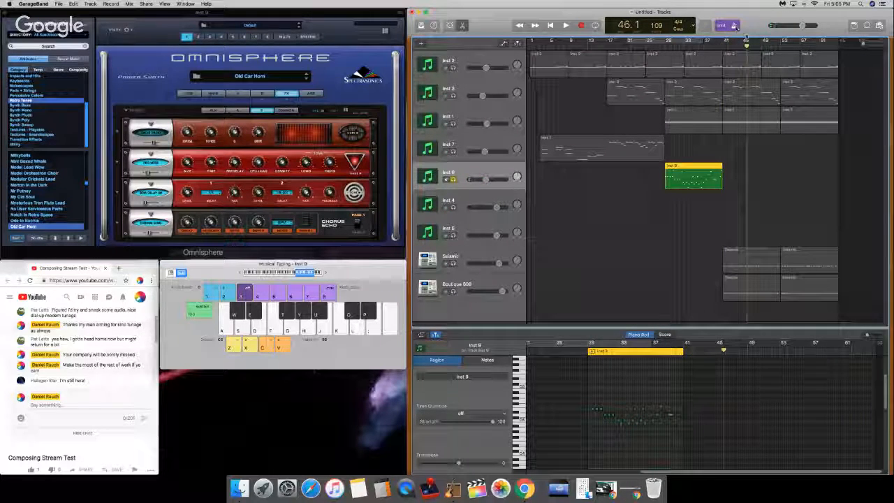
{"action": "key", "text": "space"}
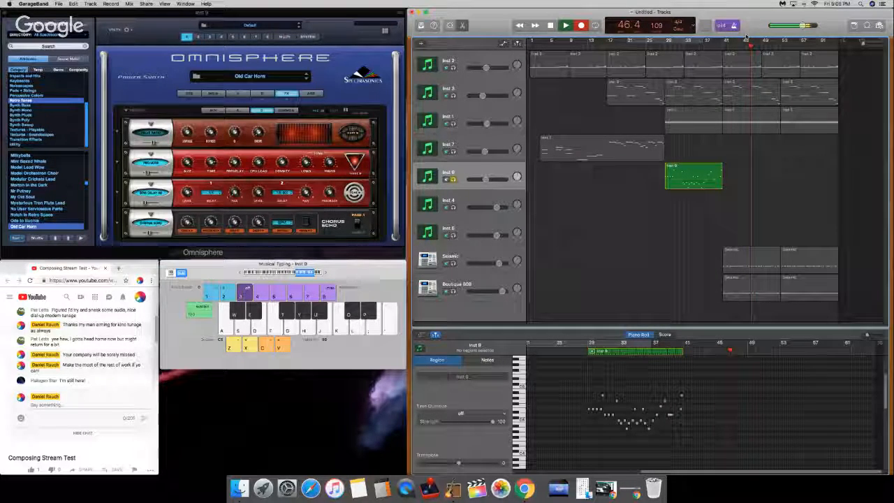
{"action": "key", "text": "d"}
{"action": "key", "text": "d"}
{"action": "key", "text": "k"}
{"action": "key", "text": "d"}
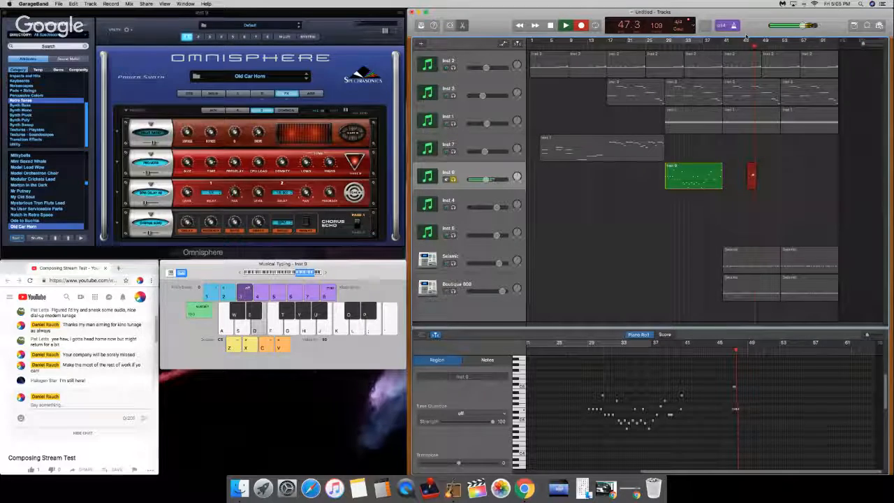
{"action": "key", "text": "k"}
{"action": "key", "text": "d"}
{"action": "key", "text": "k"}
{"action": "key", "text": "d"}
{"action": "key", "text": "k"}
{"action": "key", "text": "d"}
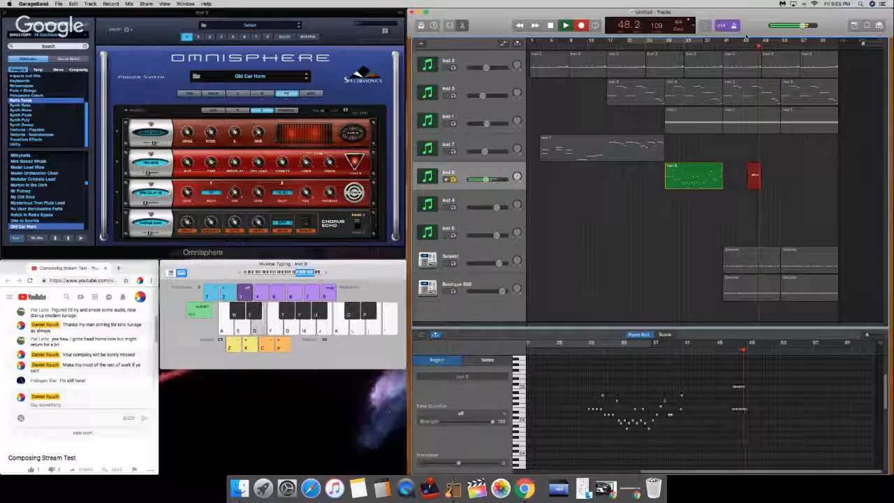
{"action": "key", "text": "s"}
{"action": "key", "text": "j"}
{"action": "key", "text": "s"}
{"action": "key", "text": "j"}
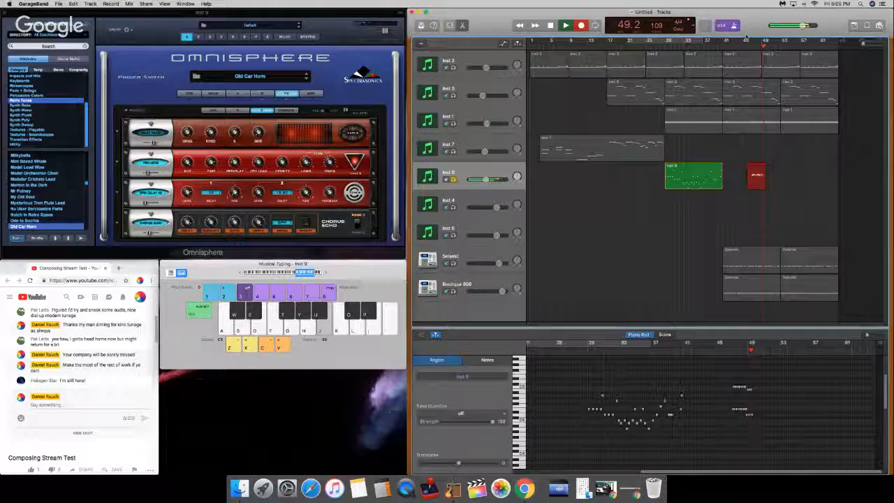
{"action": "key", "text": "s"}
{"action": "key", "text": "j"}
{"action": "key", "text": "s"}
{"action": "key", "text": "j"}
{"action": "key", "text": "s"}
{"action": "key", "text": "j"}
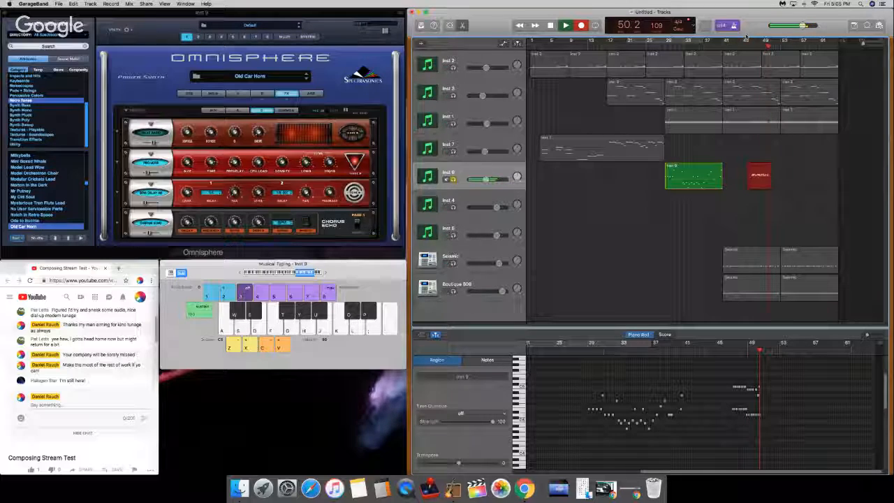
{"action": "key", "text": "s"}
{"action": "key", "text": "h"}
{"action": "key", "text": "a"}
{"action": "key", "text": "k"}
{"action": "key", "text": "space"}
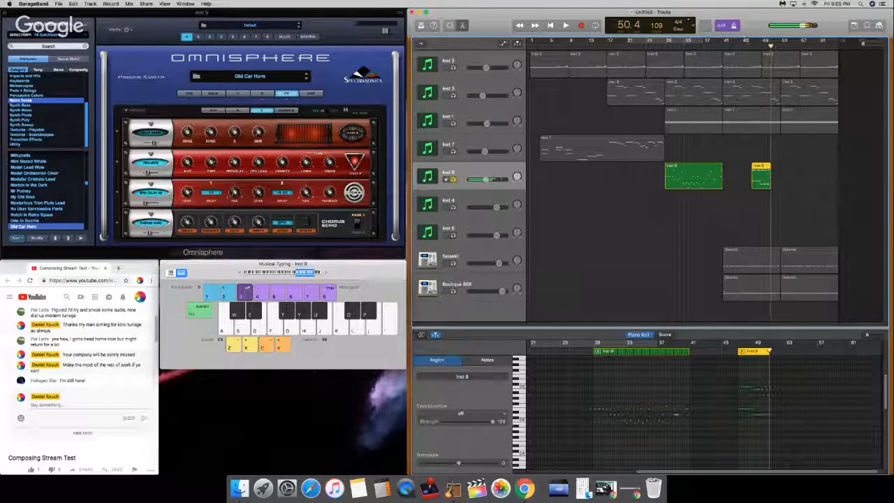
Step: Quantize all notes of the newly recorded Inst 9 region to 1/16 notes
{"action": "left_click", "coordinate": [461, 401]}
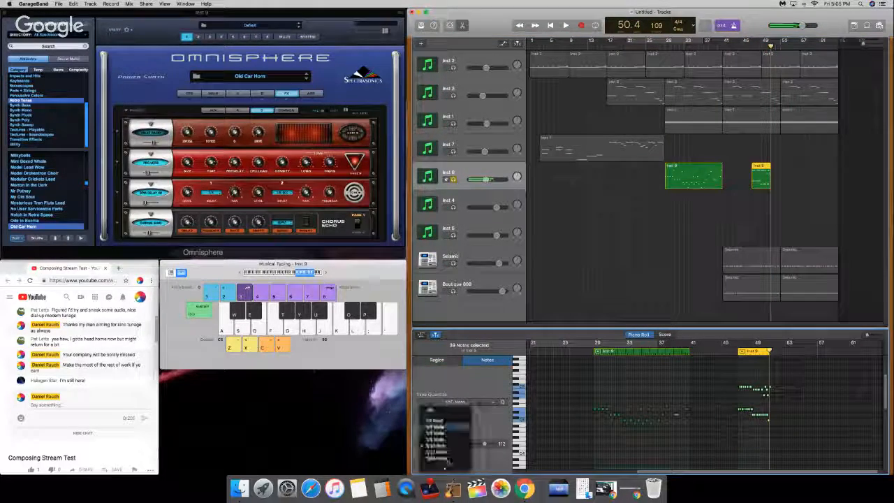
{"action": "left_click", "coordinate": [436, 446]}
{"action": "left_click", "coordinate": [756, 257]}
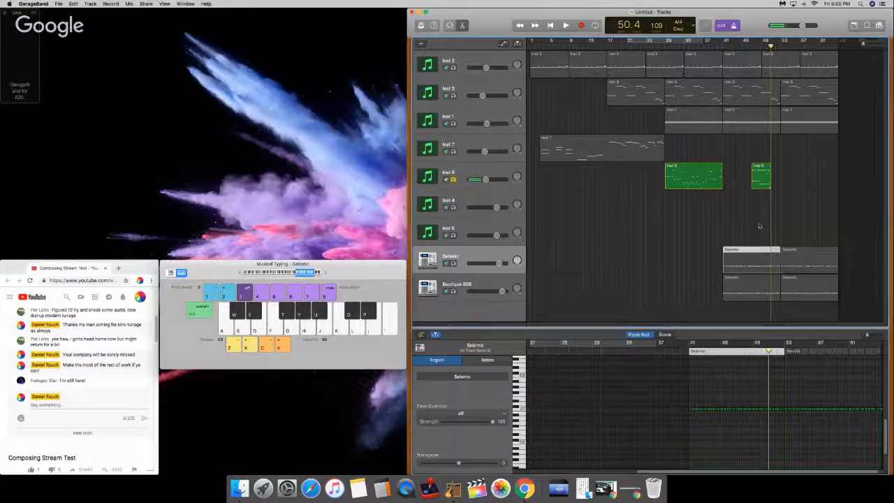
Step: Move the recorded Inst 9 region to start at bar 41 and return the playhead to that bar
{"action": "left_click", "coordinate": [765, 179]}
{"action": "left_click_drag", "start_coordinate": [765, 179], "coordinate": [735, 156]}
{"action": "left_click_drag", "start_coordinate": [733, 46], "coordinate": [724, 47]}
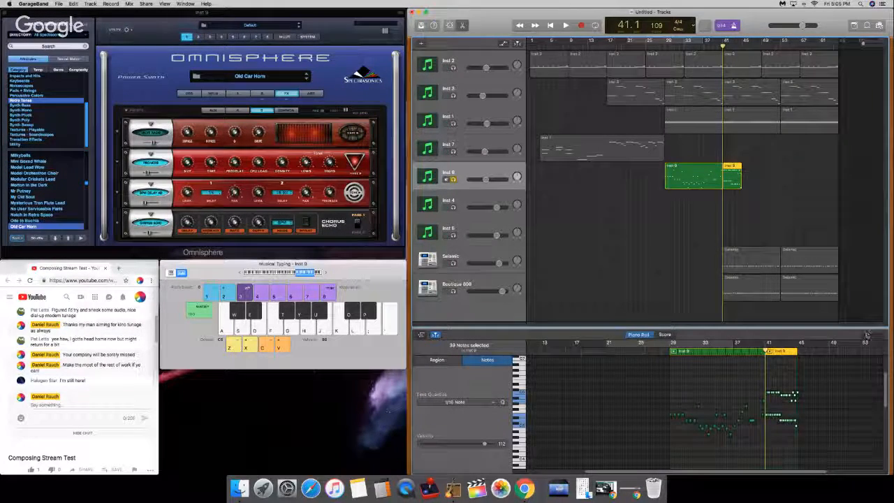
Step: Play back the moved Inst 9 phrase from bar 41, and again from about bar 42.4, to check its notes
{"action": "mouse_move", "coordinate": [868, 335]}
{"action": "left_mouse_down"}
{"action": "mouse_move", "coordinate": [878, 337]}
{"action": "mouse_move", "coordinate": [870, 336]}
{"action": "left_mouse_up"}
{"action": "key", "text": "space"}
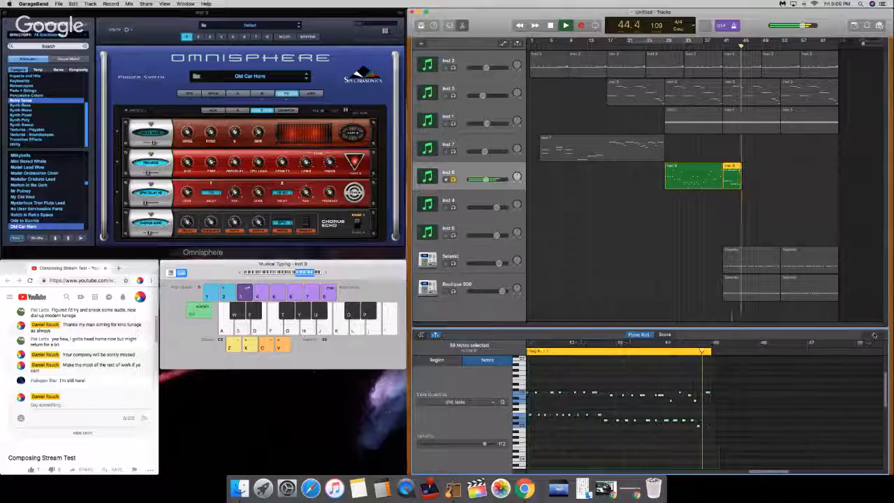
{"action": "left_click", "coordinate": [774, 411]}
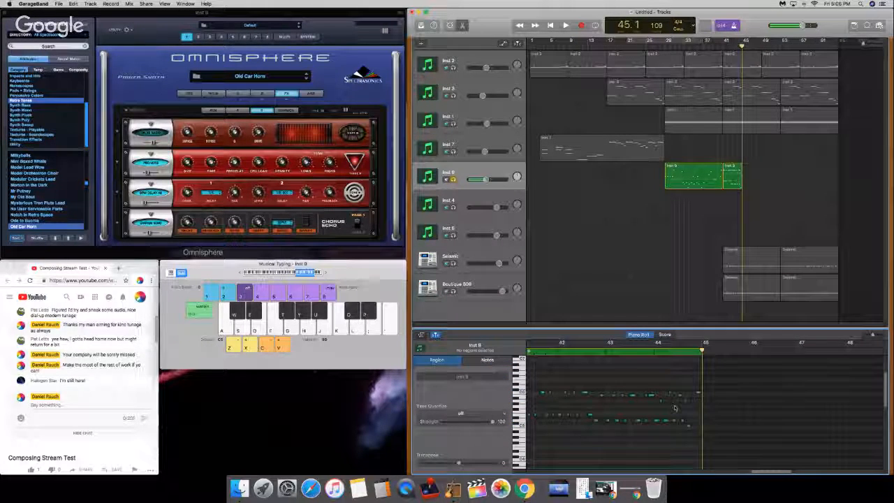
{"action": "left_click", "coordinate": [610, 351]}
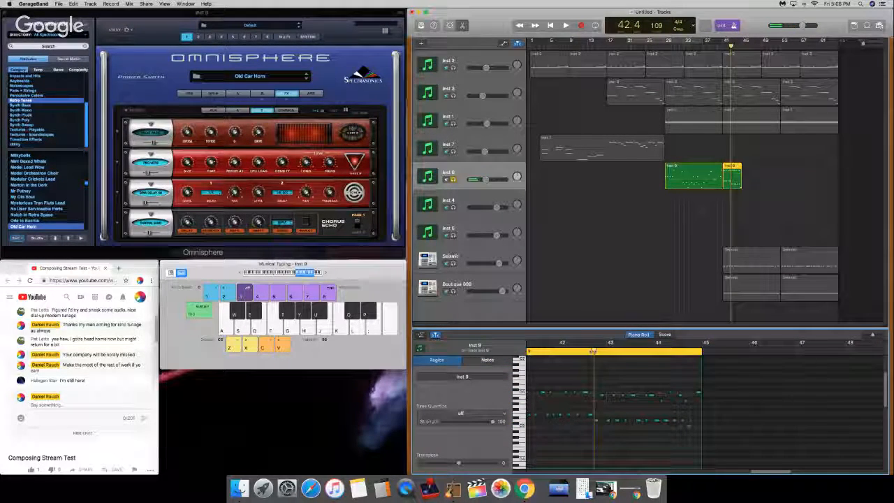
{"action": "key", "text": "space"}
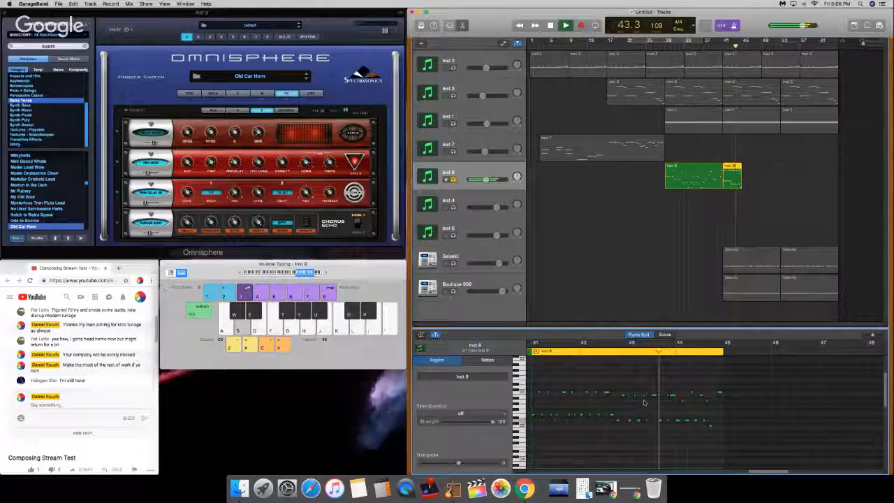
{"action": "key", "text": "space"}
Step: Adjust the low note near bar 43.4 and the high note near bar 44.3, replaying the phrase between edits
{"action": "left_click", "coordinate": [674, 422]}
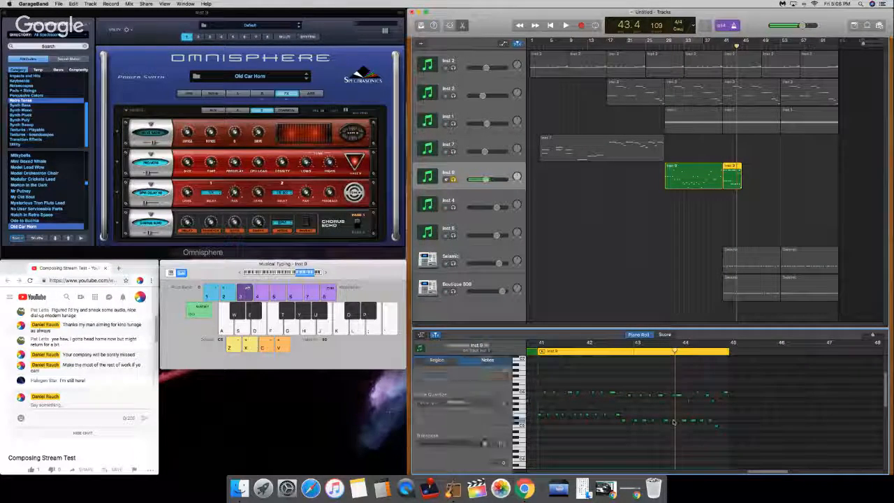
{"action": "key", "text": "space"}
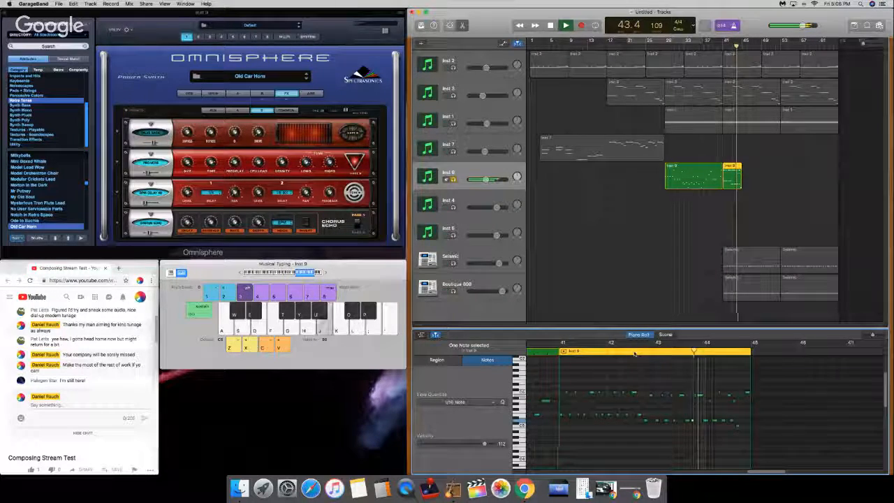
{"action": "left_click", "coordinate": [711, 415]}
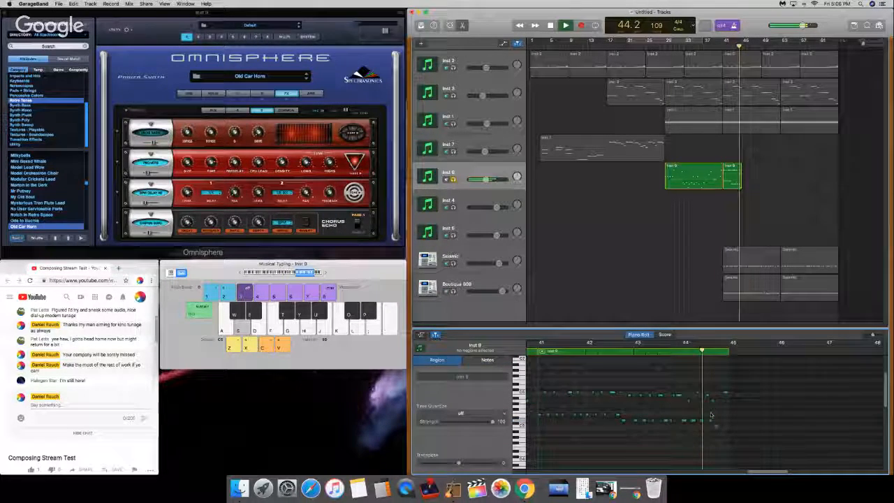
{"action": "key", "text": "space"}
{"action": "left_click", "coordinate": [706, 400]}
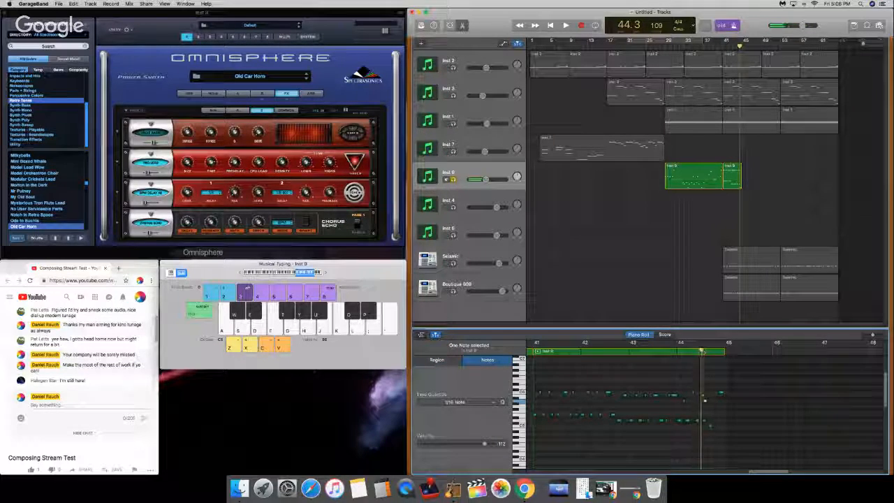
Step: Adjust the low note near bar 44.4, replay the ending, and slightly lower the phrase's last high note
{"action": "key", "text": "space"}
{"action": "key", "text": "space"}
{"action": "left_click", "coordinate": [696, 419]}
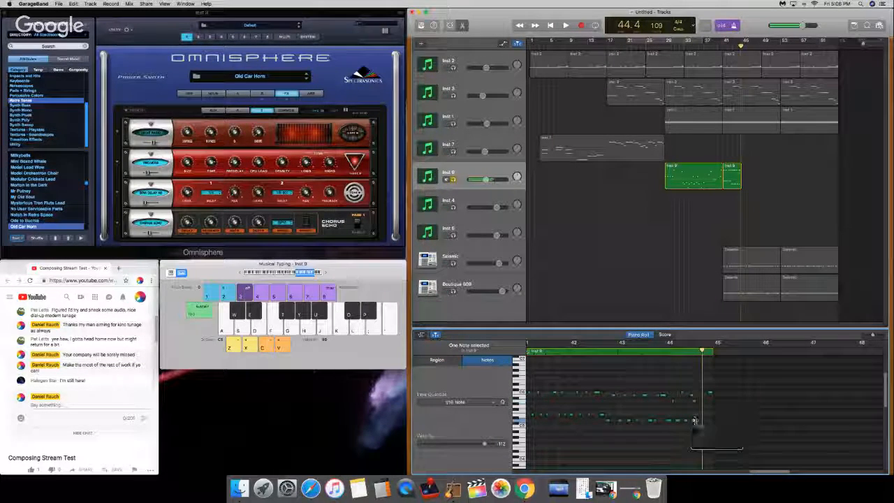
{"action": "left_click", "coordinate": [692, 352]}
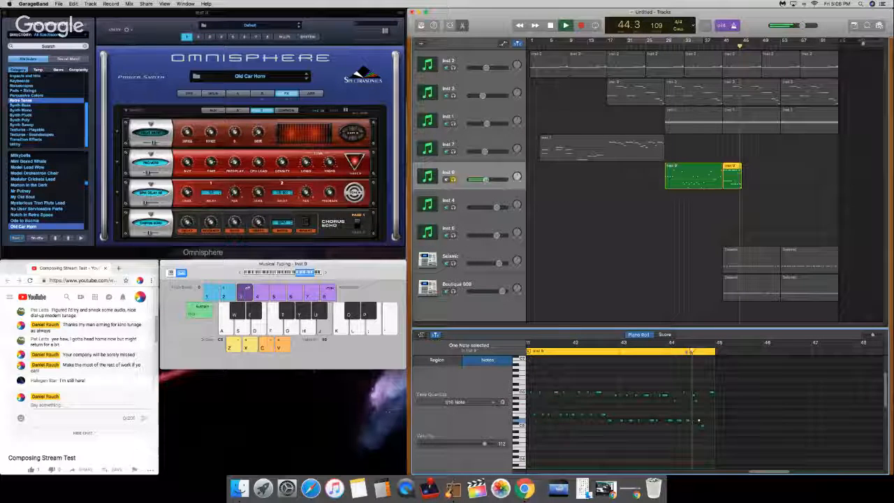
{"action": "key", "text": "space"}
{"action": "key", "text": "space"}
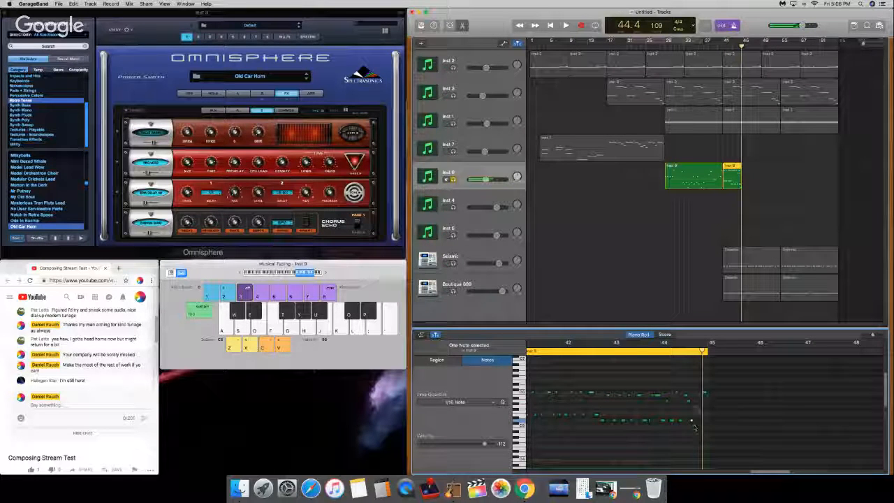
{"action": "left_click", "coordinate": [703, 394]}
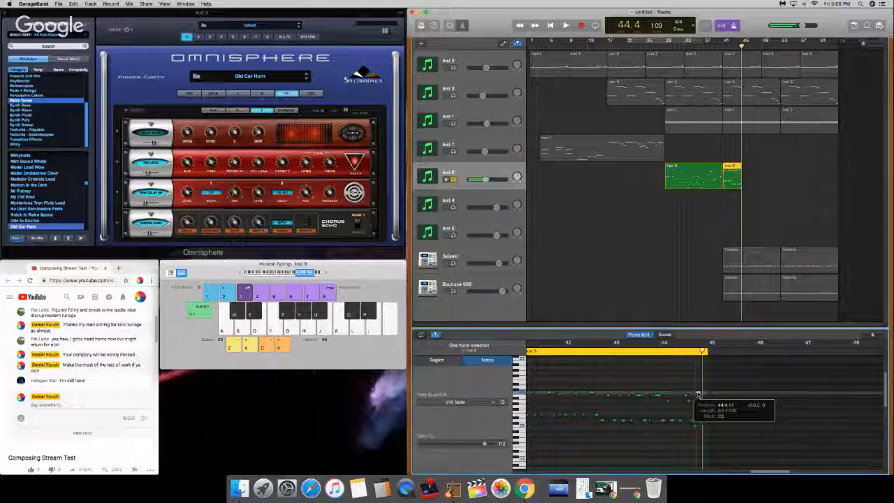
Step: Paste consecutive copies of the four-bar Inst 9 phrase from bar 45 through bar 64 and unsolo the track
{"action": "left_click", "coordinate": [732, 211]}
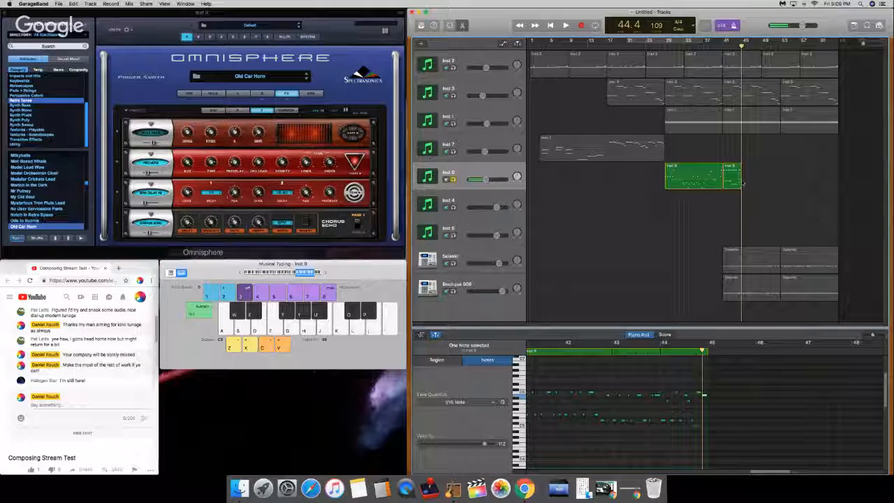
{"action": "key", "text": "super+v"}
{"action": "key", "text": "super+v"}
{"action": "key", "text": "super+v"}
{"action": "key", "text": "super+v"}
{"action": "key", "text": "super+v"}
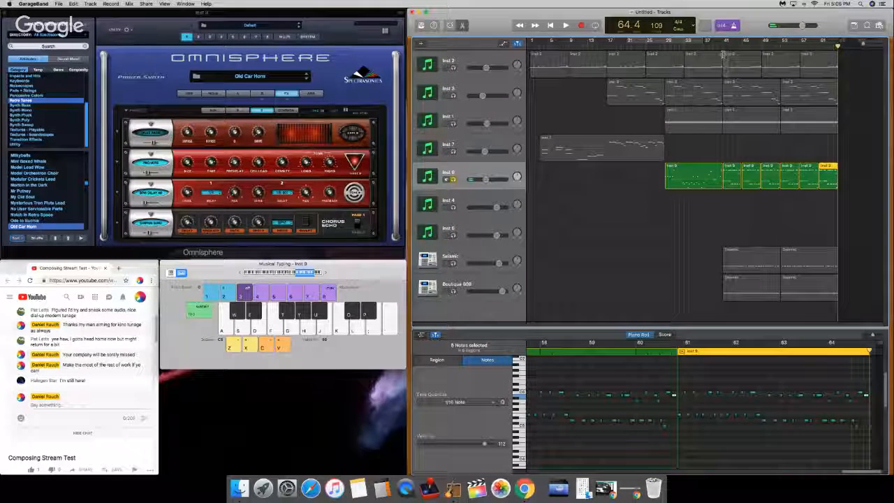
{"action": "left_click", "coordinate": [454, 179]}
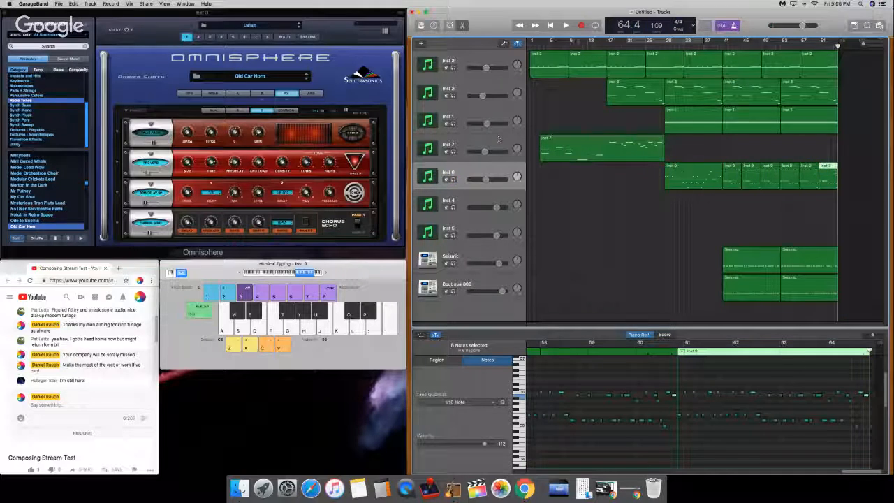
Step: Return to the start of the song, open the Inst 1 track's EQ and raise its overall gain slightly
{"action": "key", "text": "Return"}
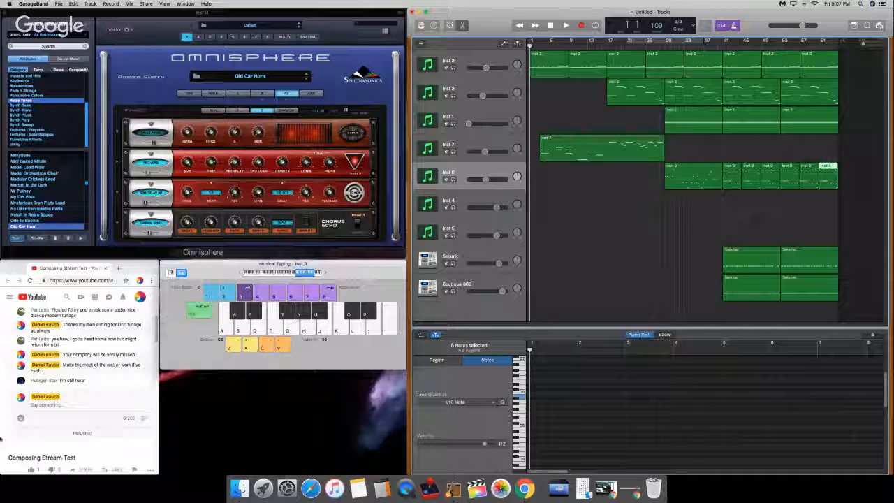
{"action": "left_click", "coordinate": [477, 114]}
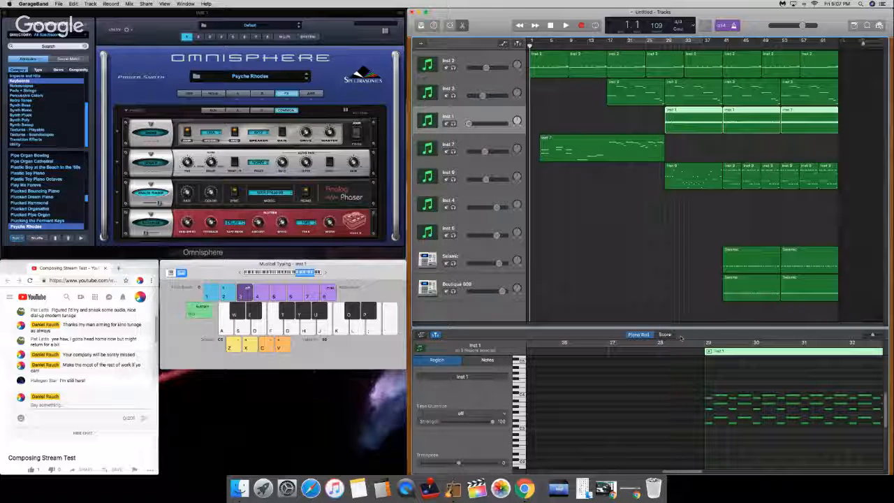
{"action": "left_click", "coordinate": [449, 25]}
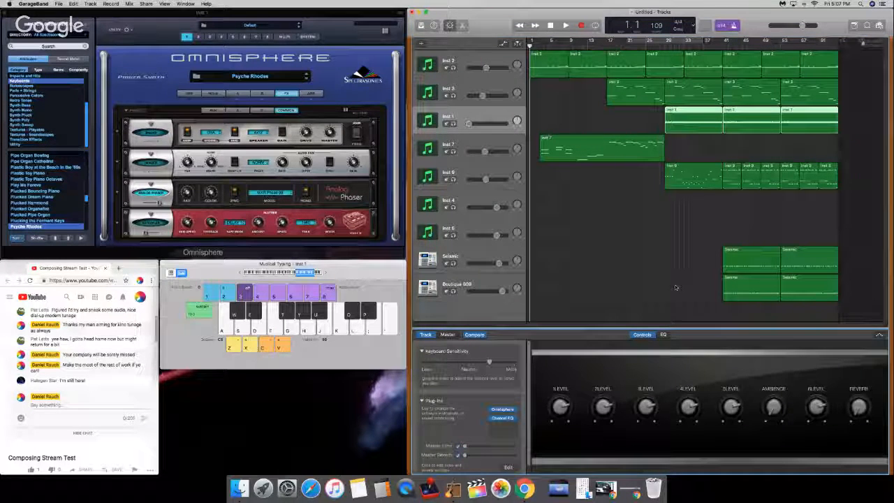
{"action": "left_click", "coordinate": [663, 335]}
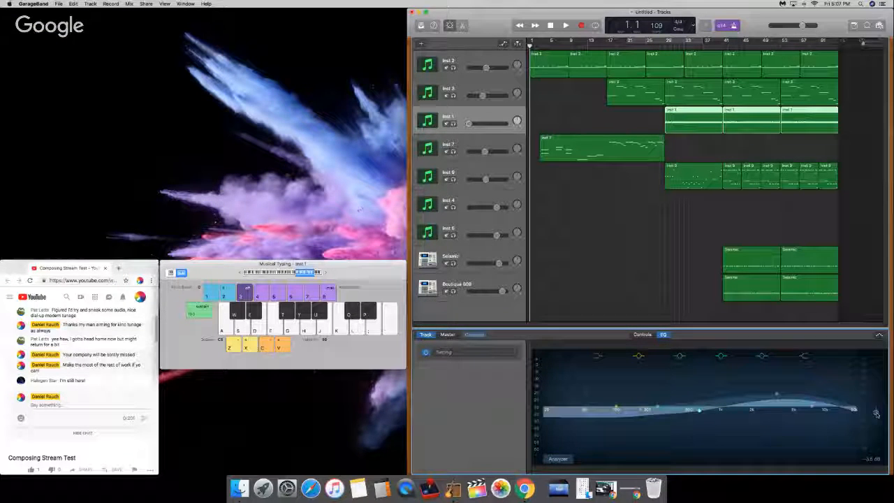
{"action": "left_click_drag", "start_coordinate": [877, 414], "coordinate": [876, 412]}
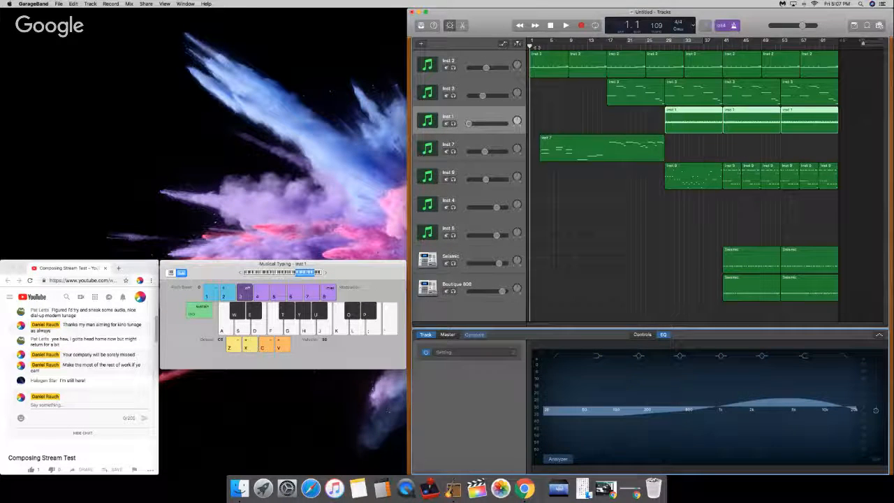
Step: Play the whole arrangement from bar 1 and view the EQ curves of the Seismic and Boutique 808 tracks
{"action": "left_click", "coordinate": [469, 123]}
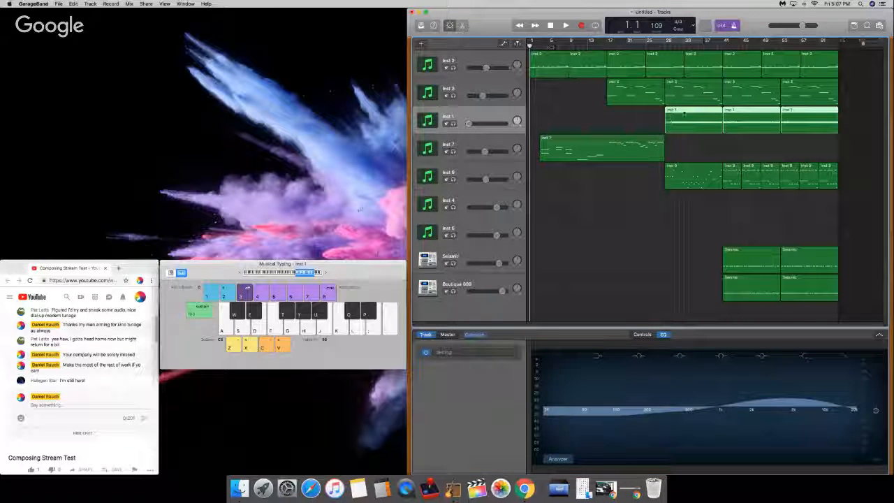
{"action": "key", "text": "XF86AudioRaiseVolume"}
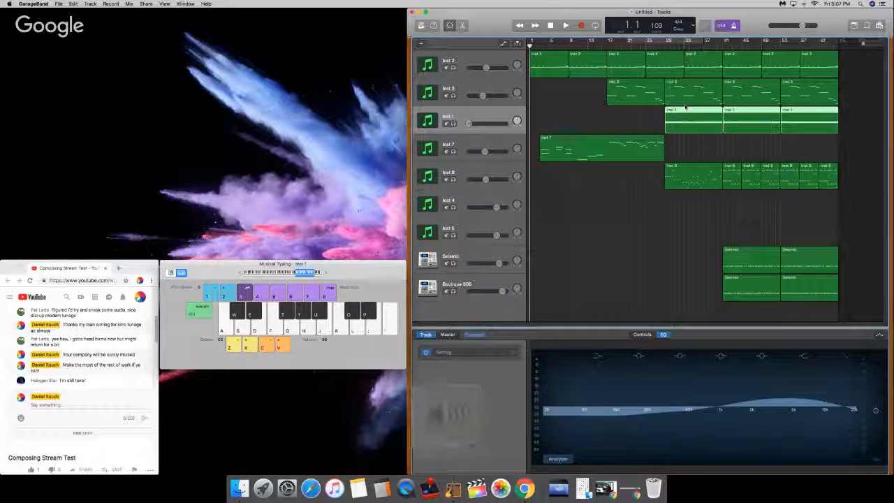
{"action": "key", "text": "space"}
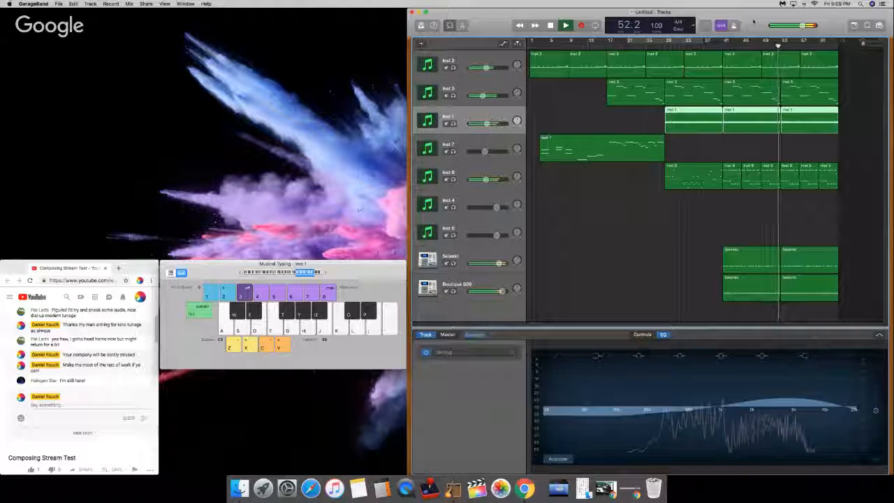
{"action": "left_click", "coordinate": [468, 257]}
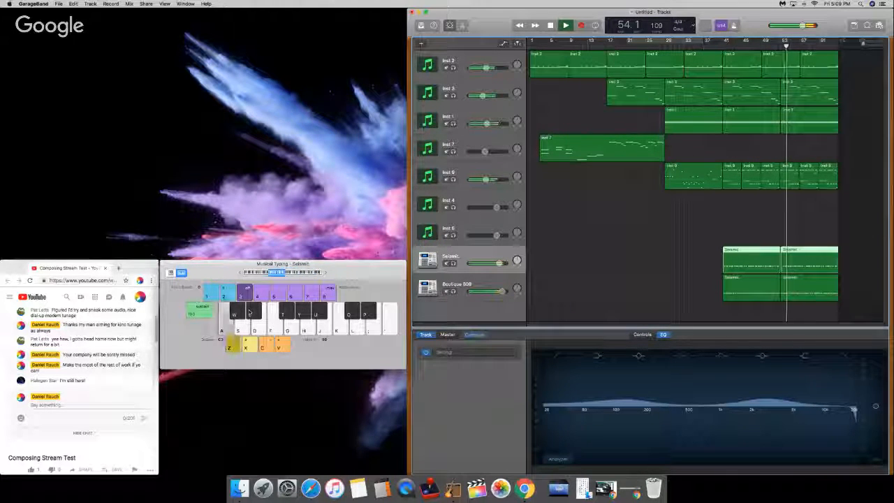
{"action": "left_click", "coordinate": [484, 281]}
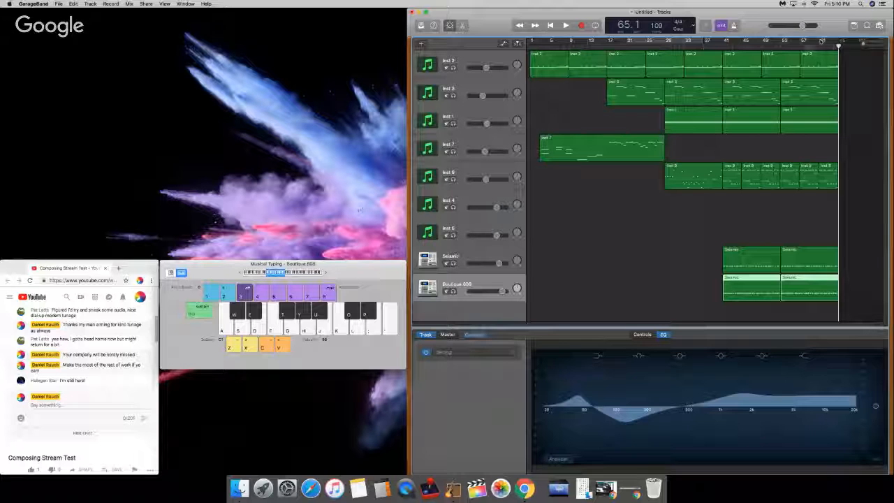
Step: Move the playhead to bar 58 and open the Save As dialog for the untitled project
{"action": "left_click_drag", "start_coordinate": [801, 45], "coordinate": [805, 45]}
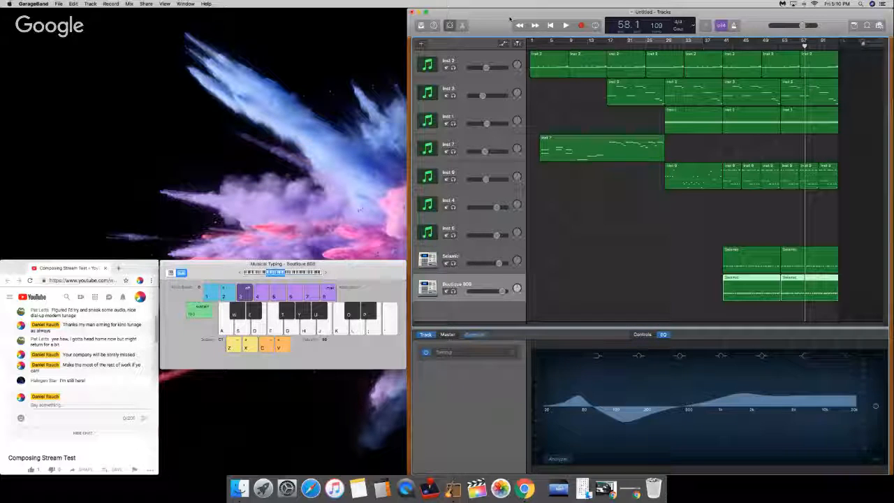
{"action": "left_click", "coordinate": [59, 4]}
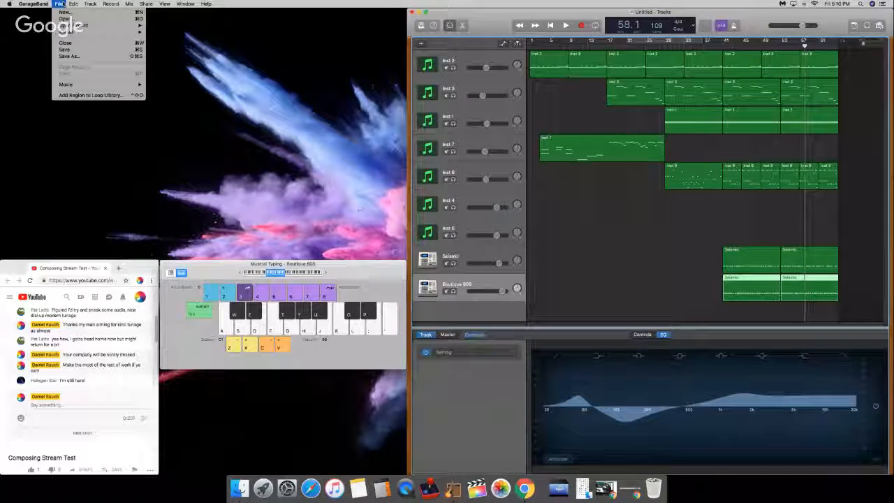
{"action": "left_click", "coordinate": [67, 56]}
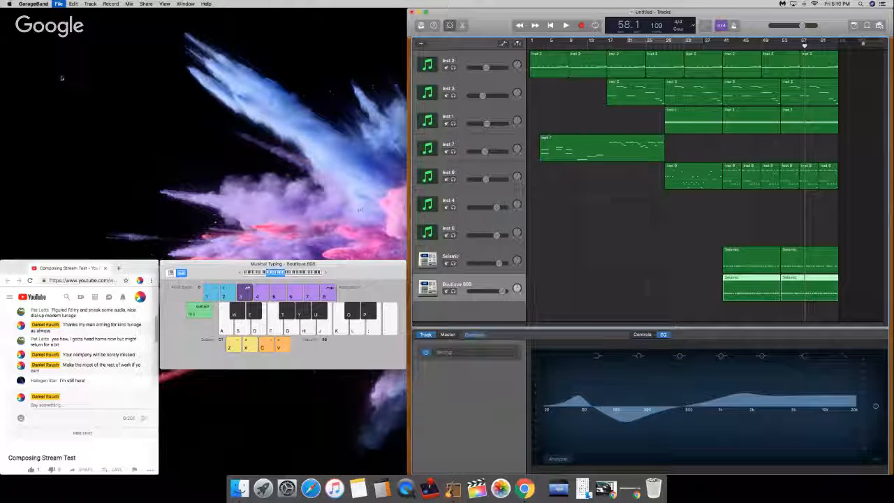
Step: Switch to the YouTube stream page in Chrome, widen its window and read the live chat for project name suggestions
{"action": "left_click", "coordinate": [5, 333]}
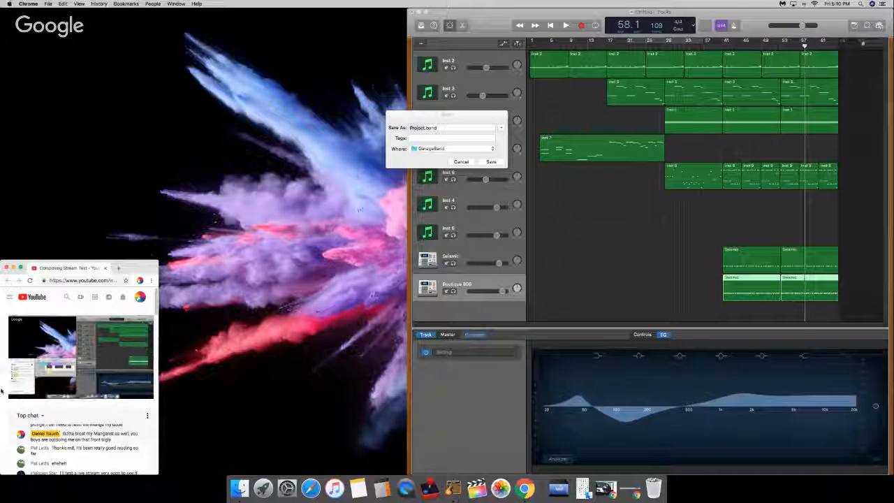
{"action": "scroll", "coordinate": [1, 395], "scroll_direction": "down", "scroll_amount": 2}
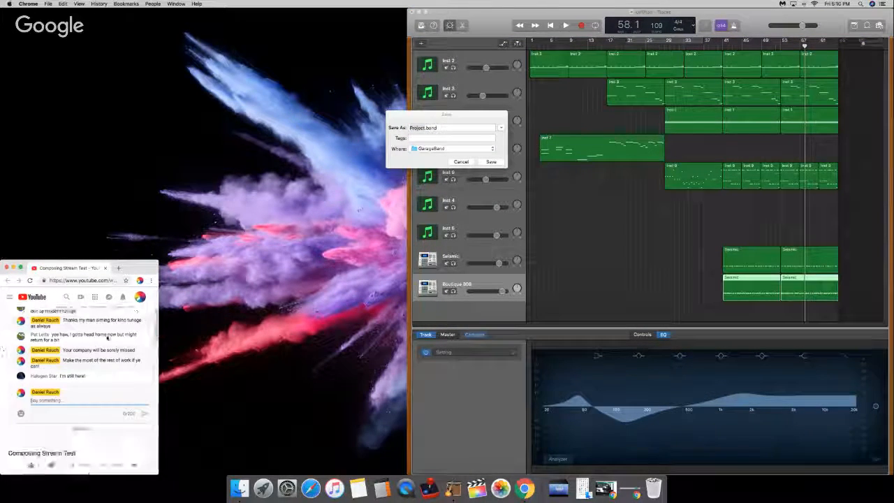
{"action": "left_click", "coordinate": [454, 114]}
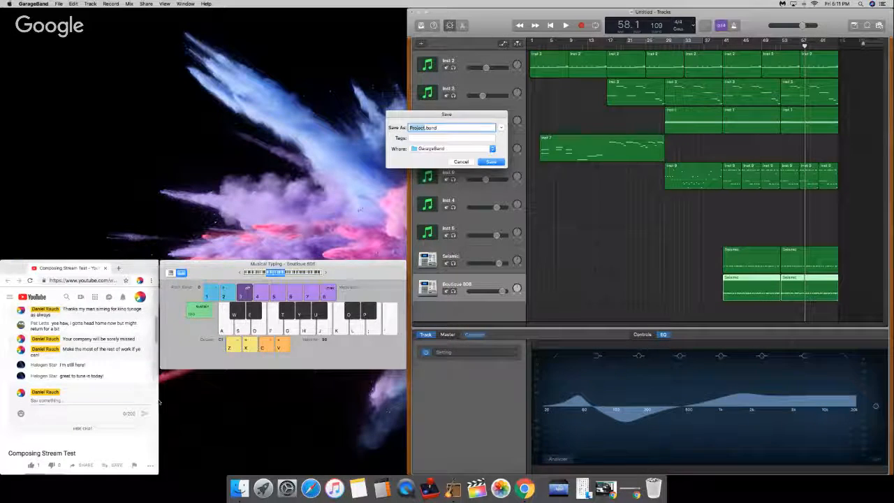
{"action": "left_click_drag", "start_coordinate": [160, 402], "coordinate": [404, 408]}
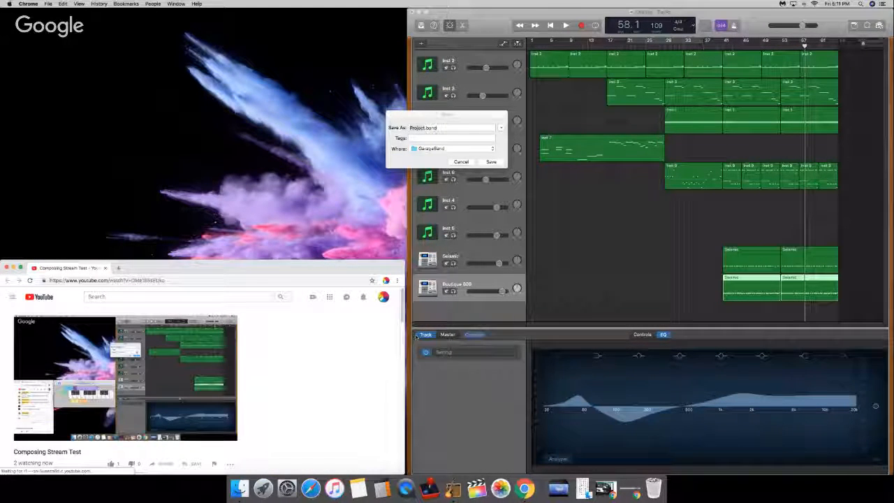
{"action": "left_click_drag", "start_coordinate": [402, 332], "coordinate": [369, 340]}
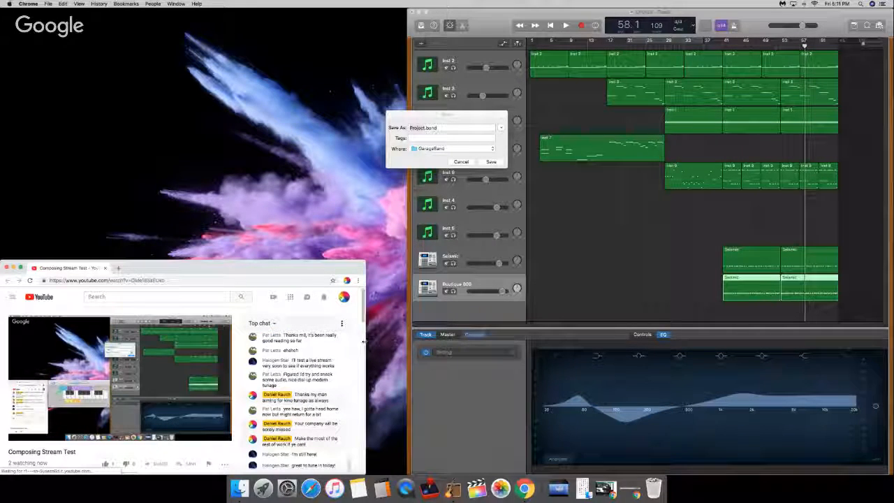
{"action": "scroll", "coordinate": [206, 430], "scroll_direction": "down", "scroll_amount": 3}
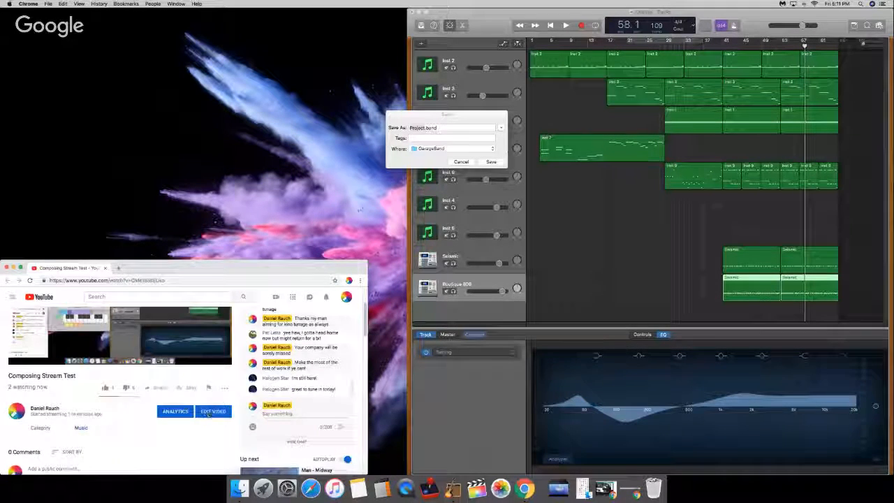
Step: Return to GarageBand's save dialog and save the project as Sanctify in the GarageBand folder
{"action": "left_click", "coordinate": [472, 116]}
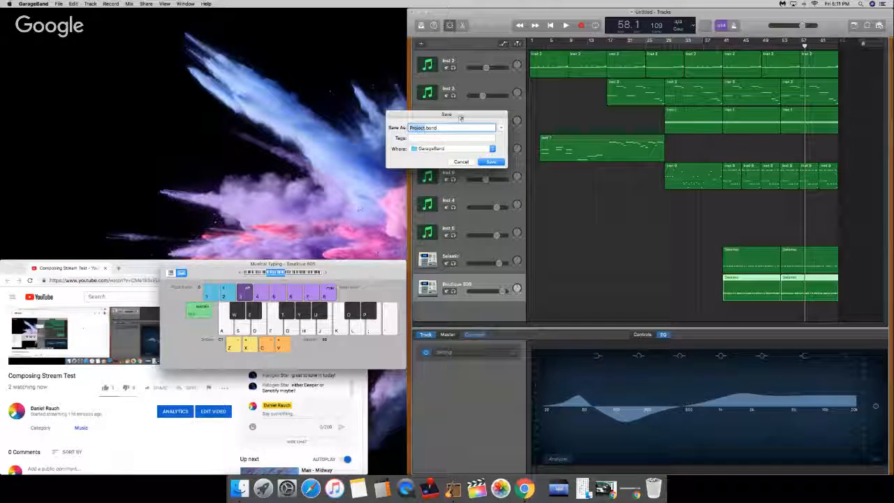
{"action": "type", "text": "Sarl"}
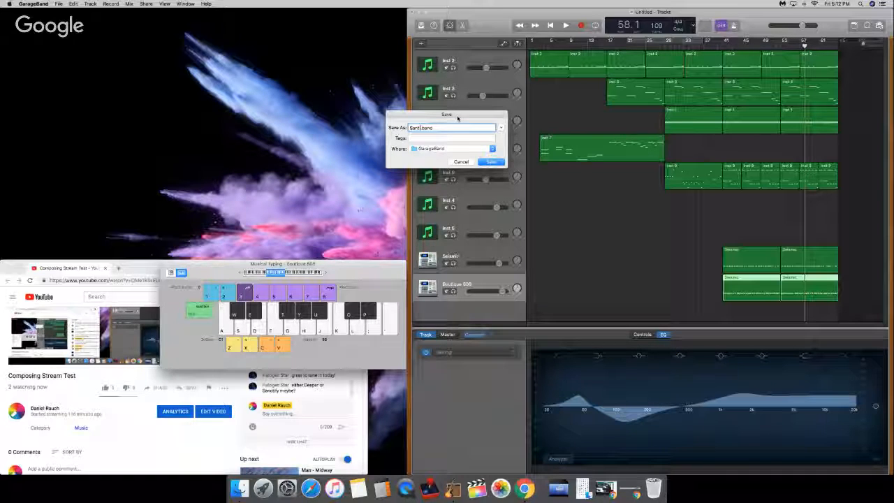
{"action": "type", "text": "ti"}
{"action": "key", "text": "BackSpace"}
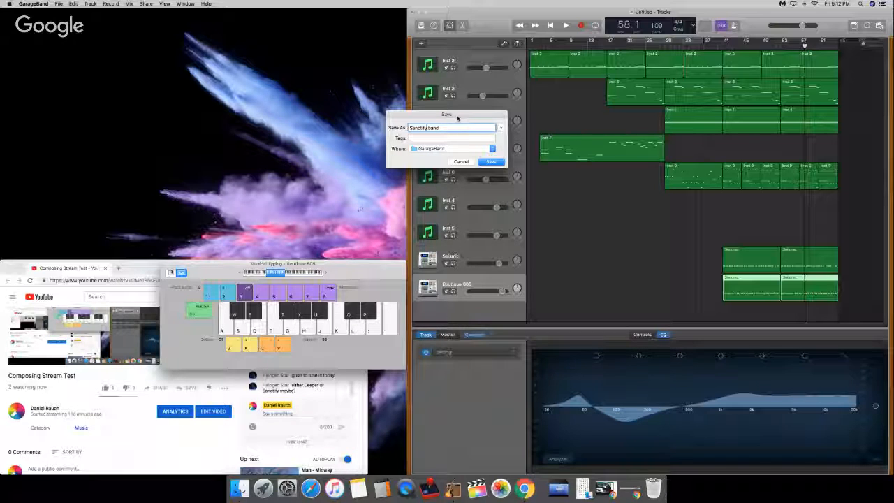
{"action": "key", "text": "Return"}
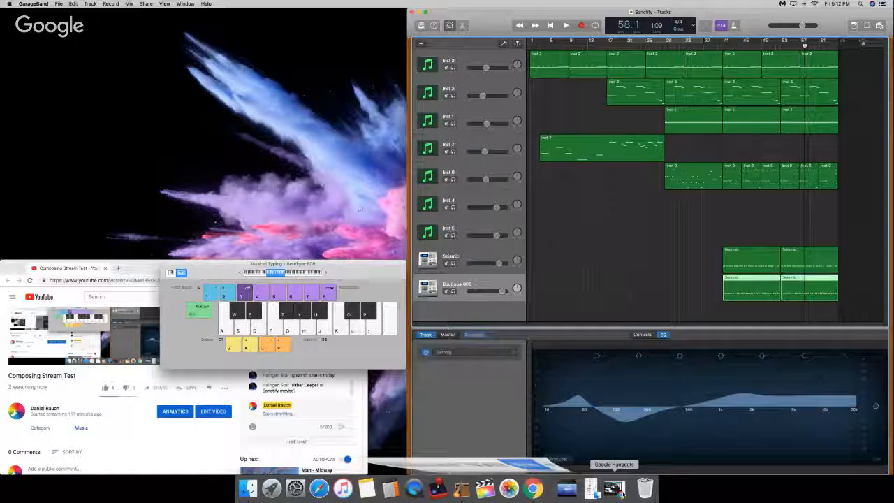
Step: Restore the minimized Google Hangouts broadcast window and move it up so its broadcast controls are accessible
{"action": "left_click", "coordinate": [606, 489]}
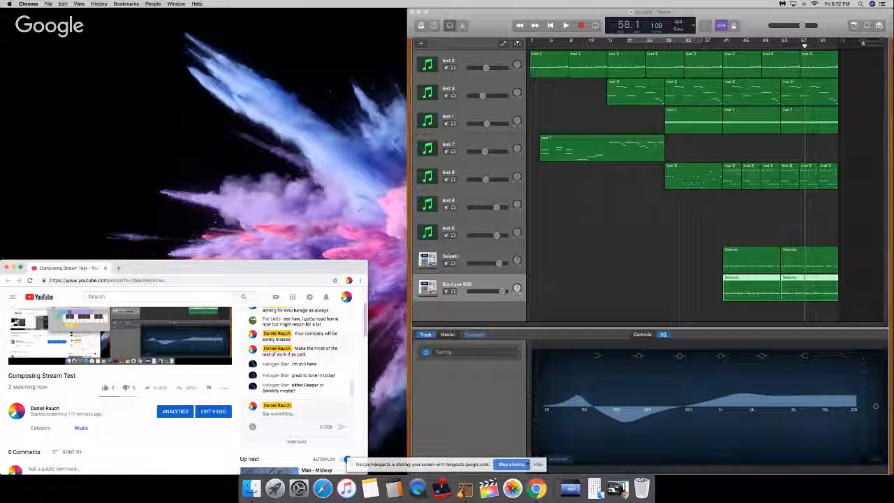
{"action": "left_click", "coordinate": [618, 487]}
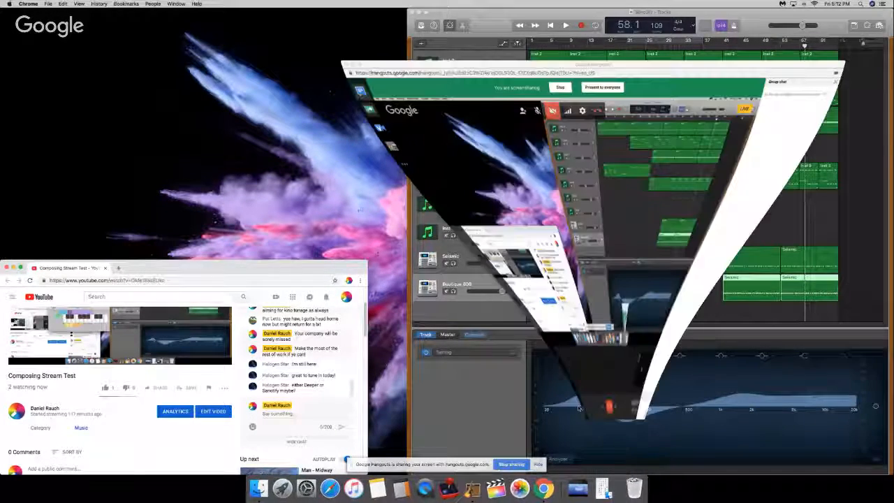
{"action": "left_click_drag", "start_coordinate": [641, 12], "coordinate": [682, 3]}
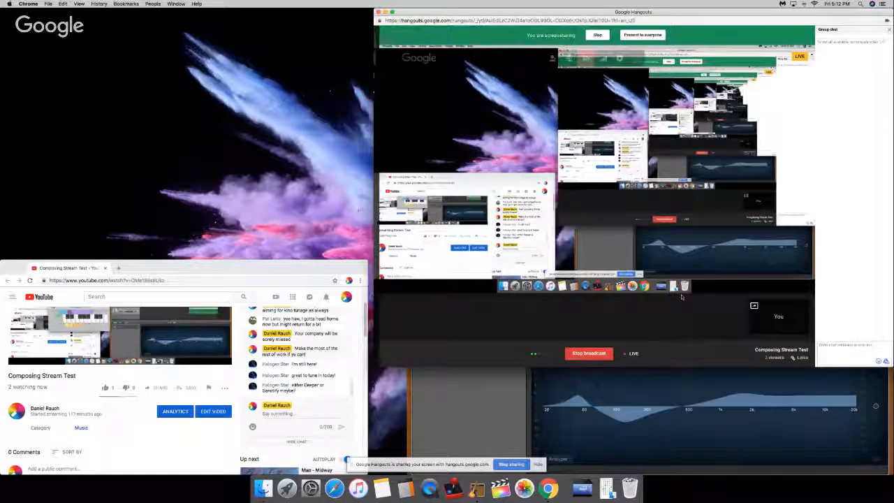